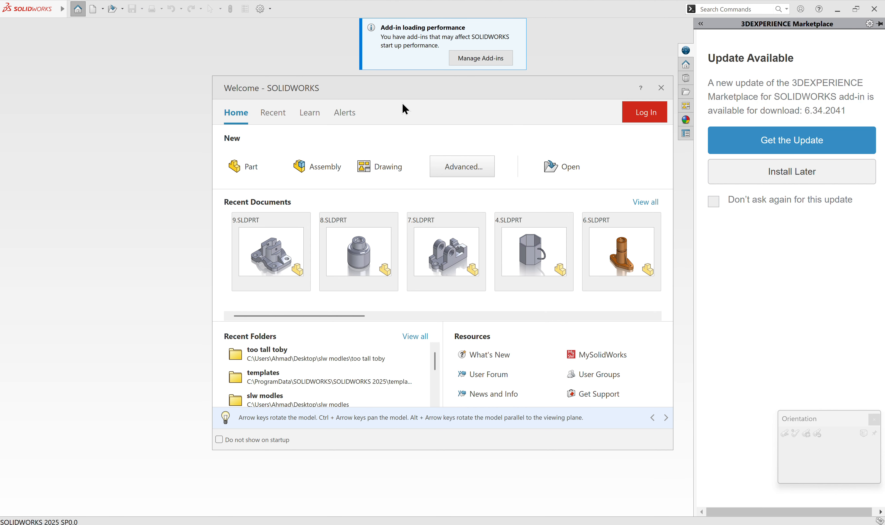
# Create a new part document and check the available unit systems, keeping MMGS.
pyautogui.click(91, 56)
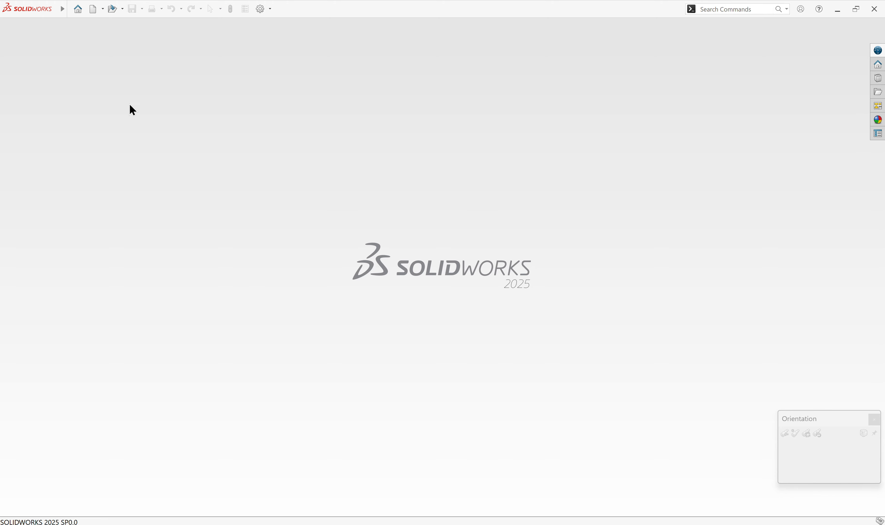
pyautogui.click(78, 9)
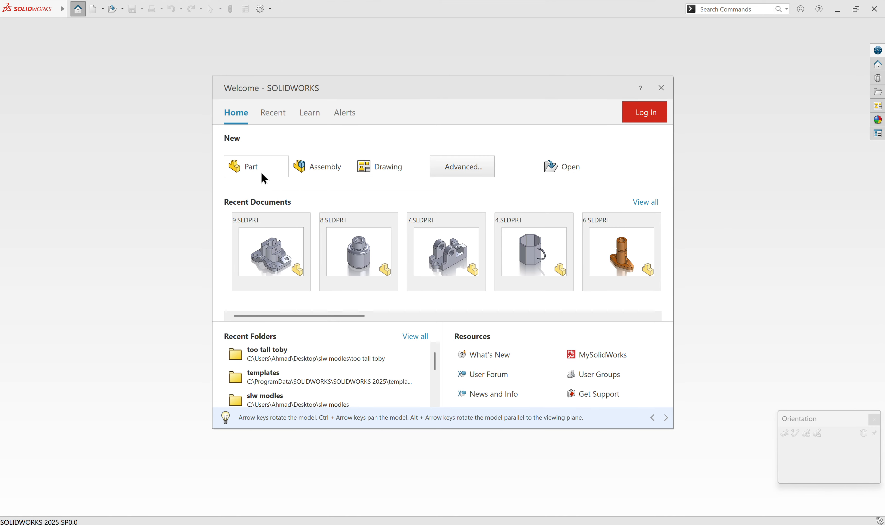
pyautogui.click(253, 177)
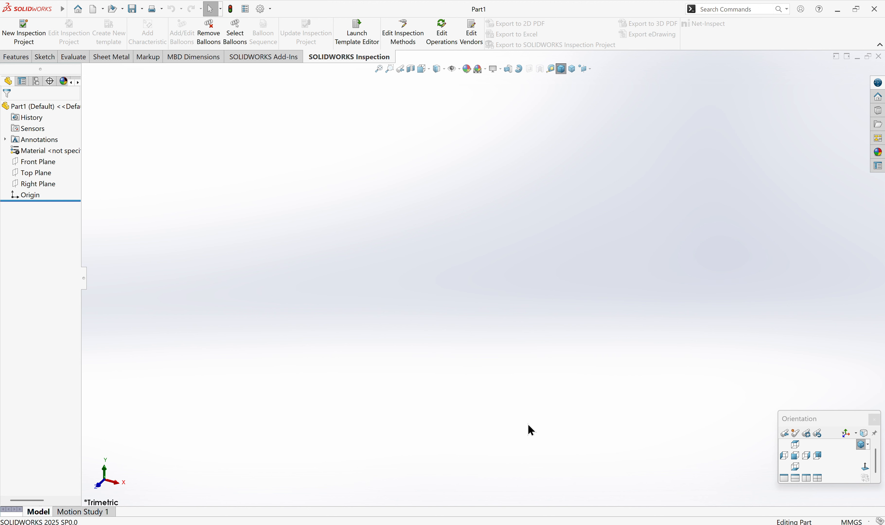
pyautogui.click(849, 520)
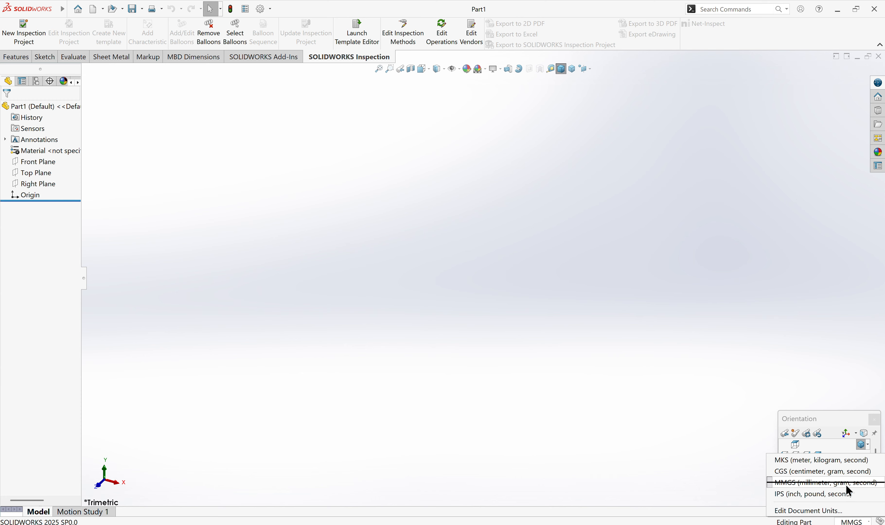
pyautogui.click(603, 372)
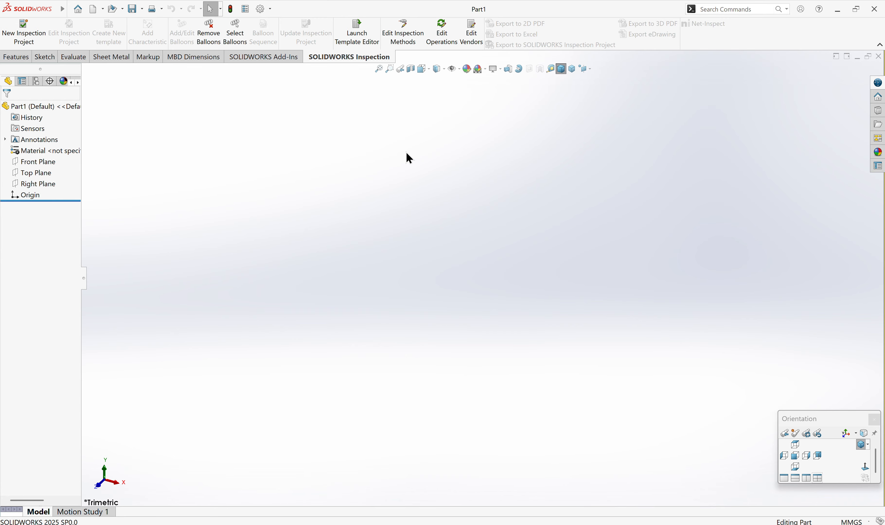
pyautogui.click(45, 57)
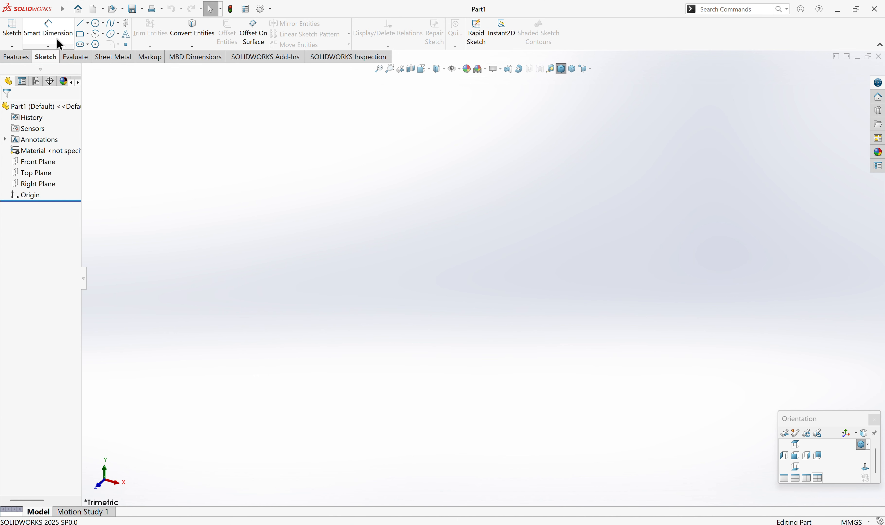
pyautogui.click(14, 36)
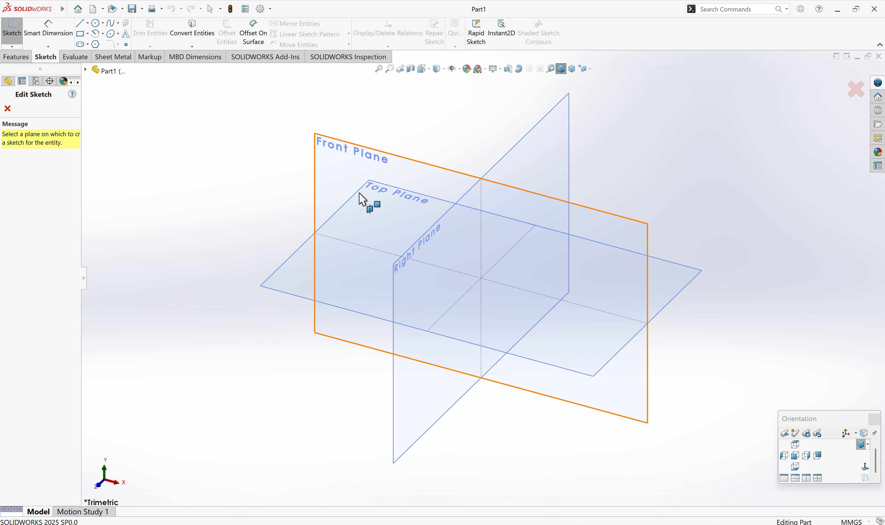
pyautogui.click(7, 108)
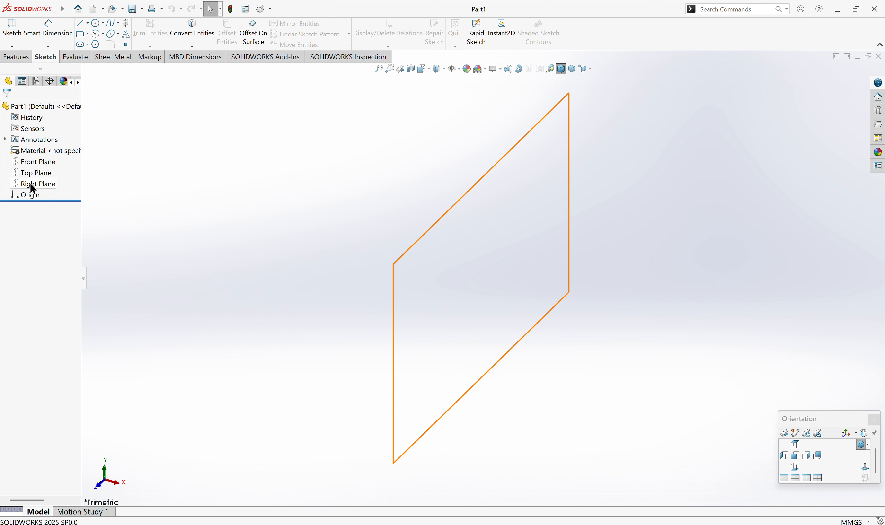
pyautogui.click(24, 197)
pyautogui.click(220, 221)
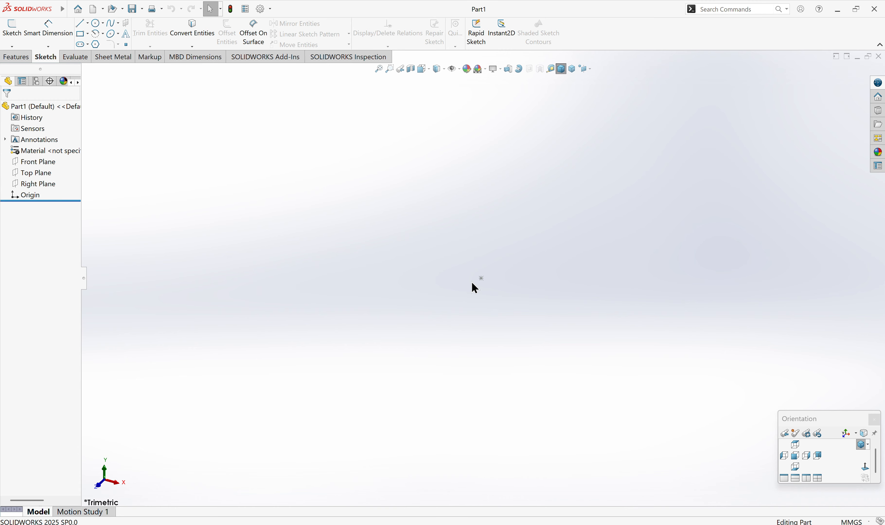
# Start a sketch on the Front Plane and exit it without drawing anything.
pyautogui.click(13, 36)
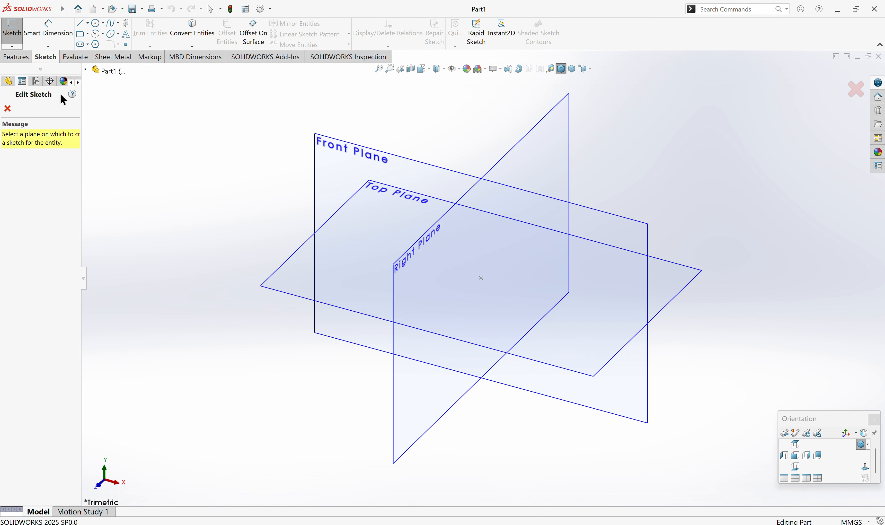
pyautogui.click(358, 159)
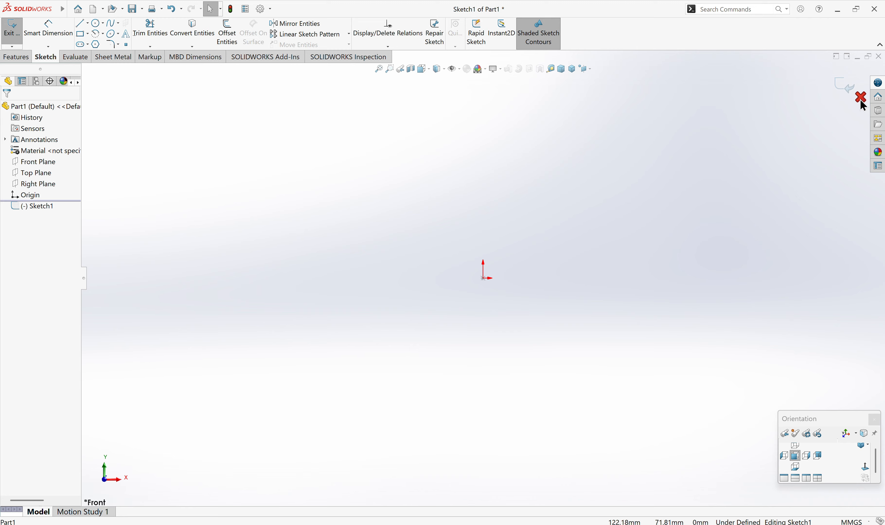
pyautogui.click(848, 92)
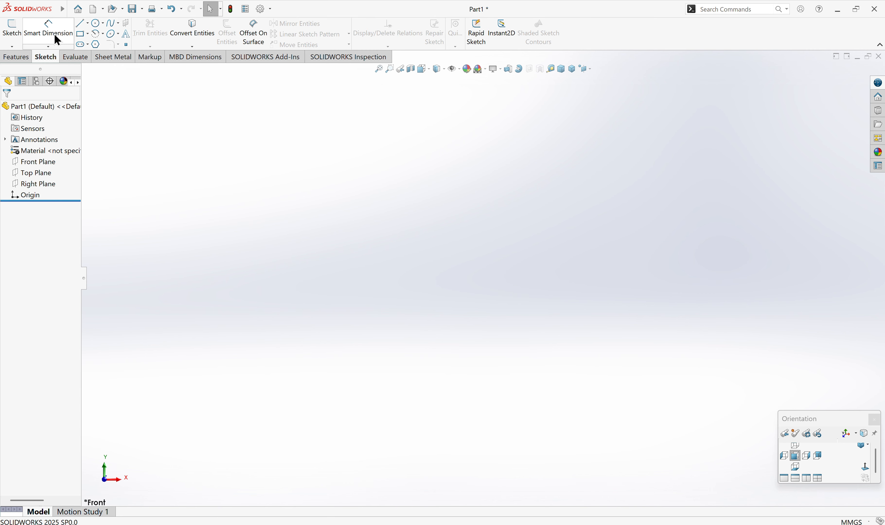
pyautogui.click(36, 172)
pyautogui.click(20, 164)
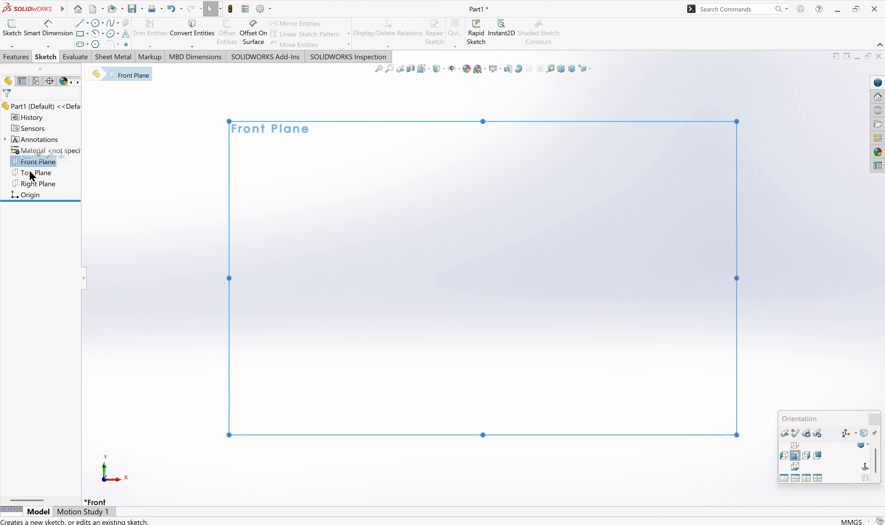
pyautogui.click(135, 201)
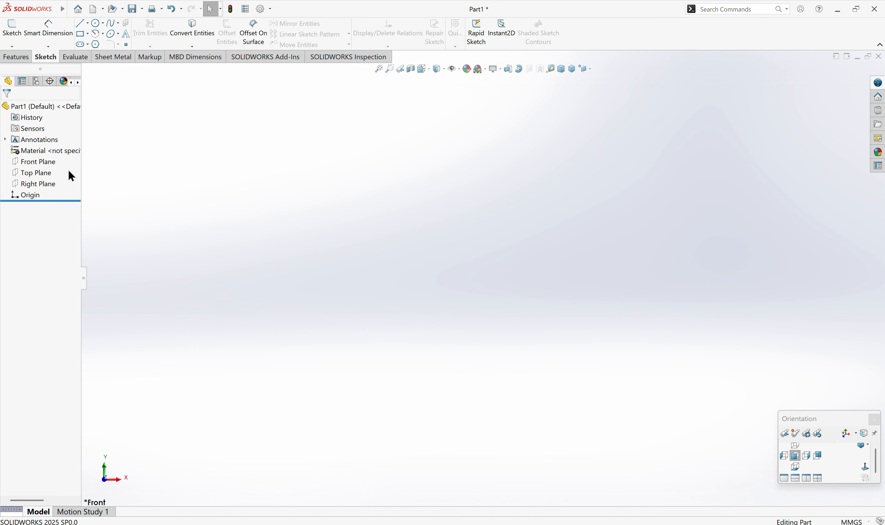
# Open a sketch on the Front Plane and draw a horizontal line about 72 mm long above the origin.
pyautogui.click(42, 171)
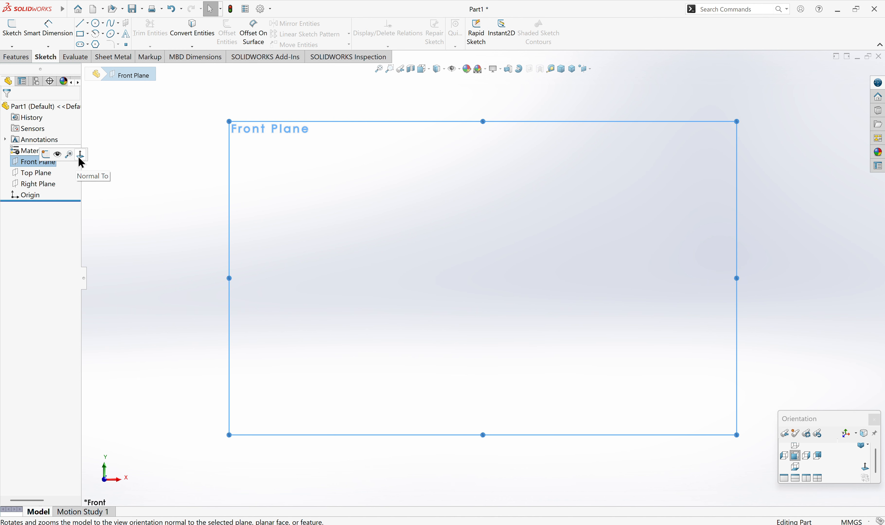
pyautogui.click(47, 155)
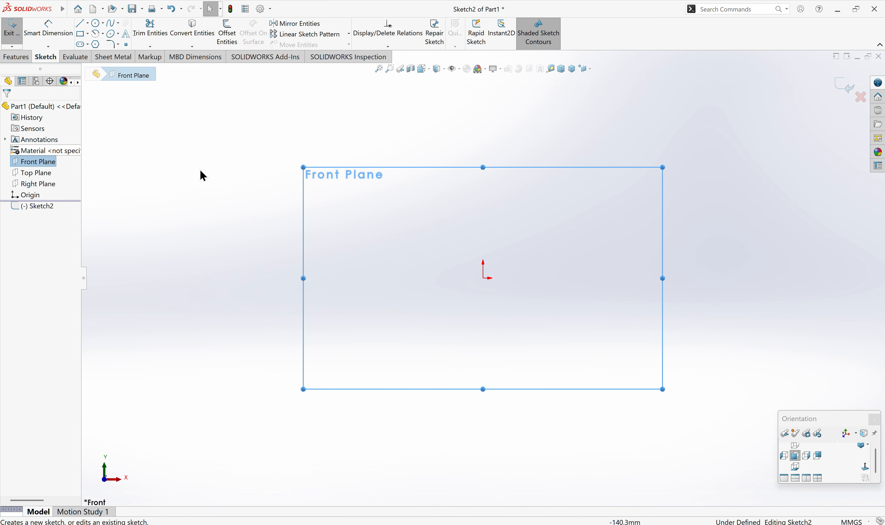
pyautogui.click(81, 23)
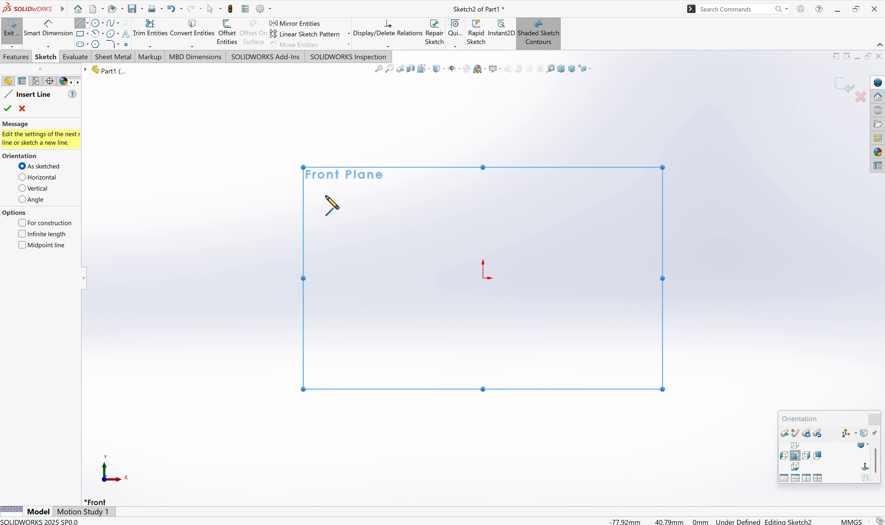
pyautogui.click(344, 206)
pyautogui.click(489, 206)
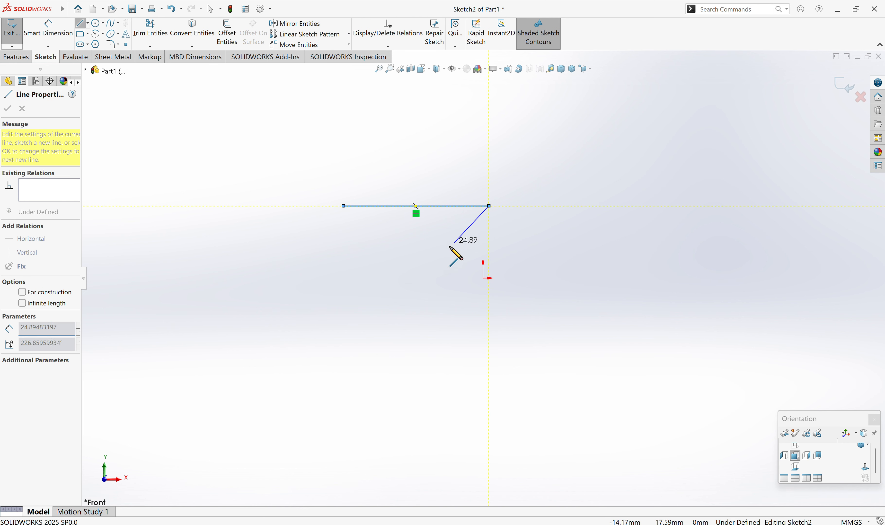
pyautogui.press('Escape')
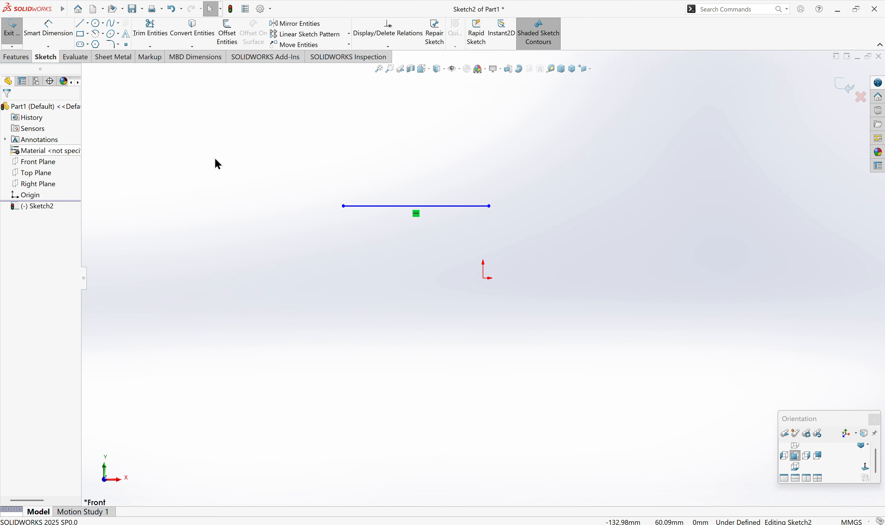
# Dimension the horizontal line's length with Smart Dimension and delete that dimension again.
pyautogui.click(50, 34)
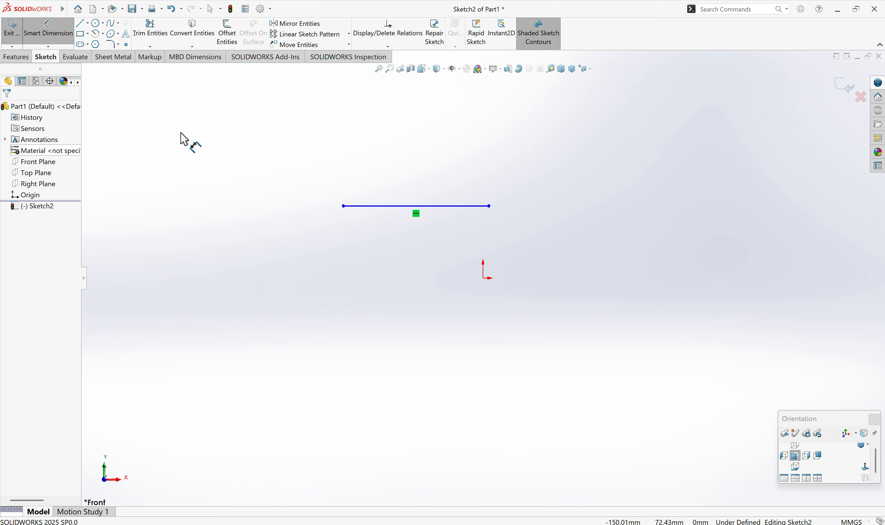
pyautogui.press('Escape')
pyautogui.moveTo(220, 214)
pyautogui.mouseDown(button='right')
pyautogui.moveTo(229, 220)
pyautogui.moveTo(209, 200)
pyautogui.moveTo(217, 208)
pyautogui.moveTo(225, 194)
pyautogui.moveTo(207, 209)
pyautogui.moveTo(227, 207)
pyautogui.mouseUp(button='right')
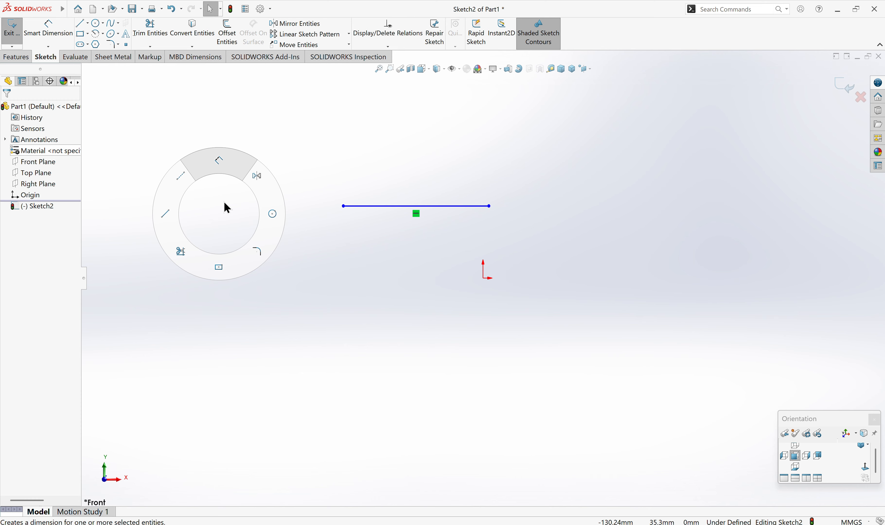
pyautogui.moveTo(227, 208); pyautogui.dragTo(231, 166, button='right')
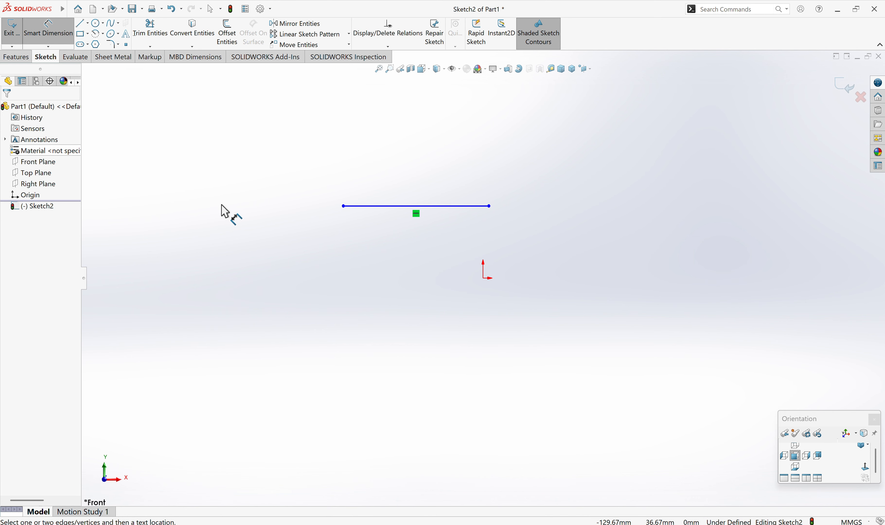
pyautogui.click(451, 207)
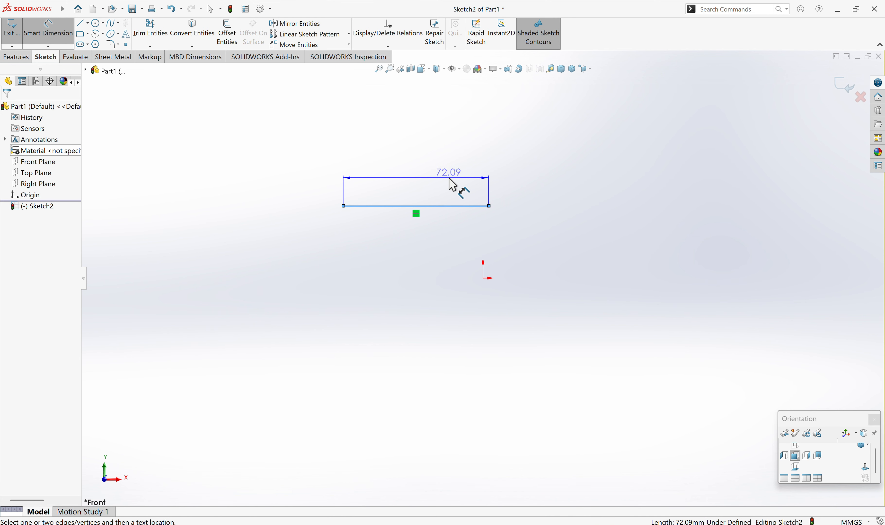
pyautogui.click(454, 189)
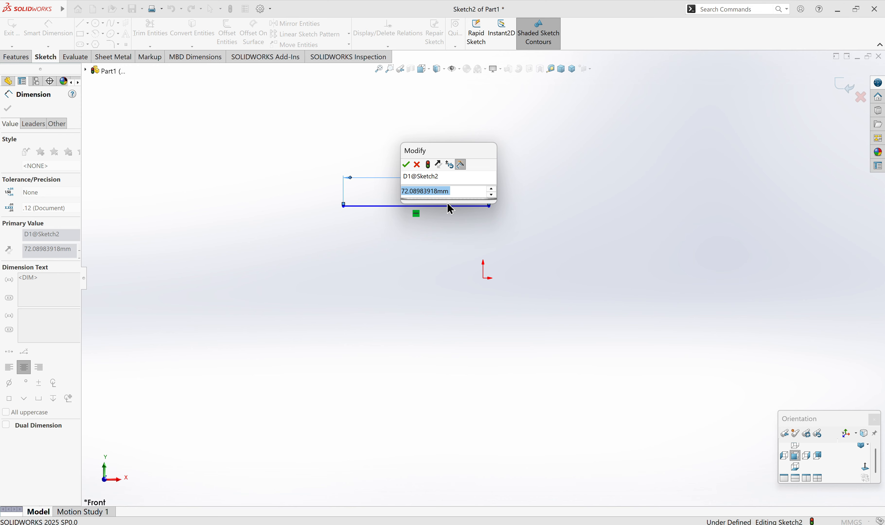
pyautogui.press('Escape')
pyautogui.press('Escape')
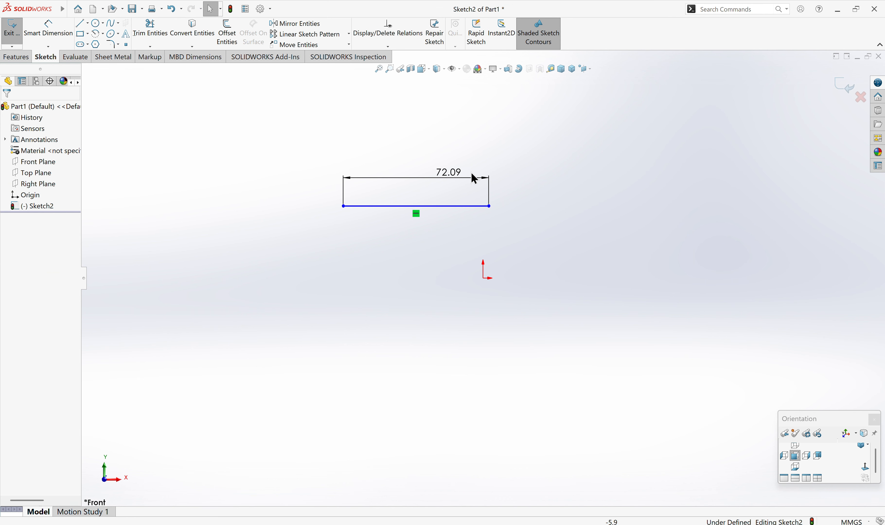
pyautogui.click(436, 177)
pyautogui.press('Delete')
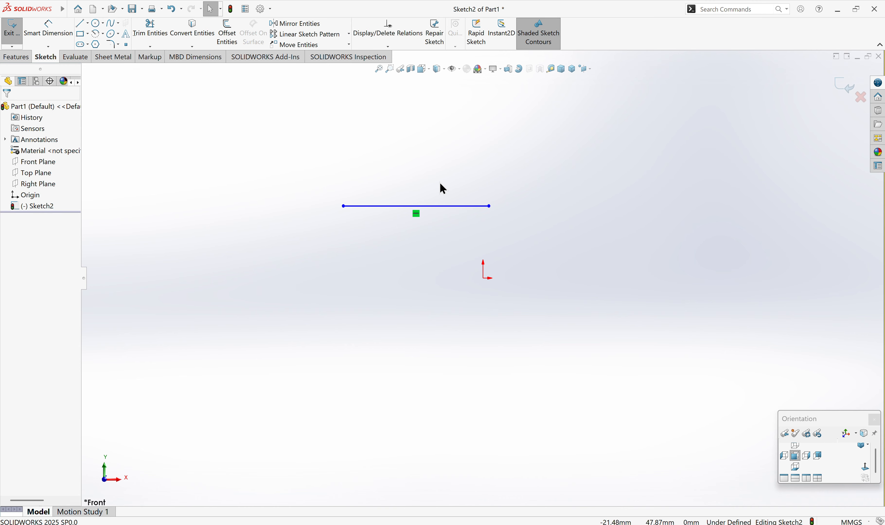
# Try to dimension the horizontal line by its two endpoints and by the line itself.
pyautogui.click(436, 207)
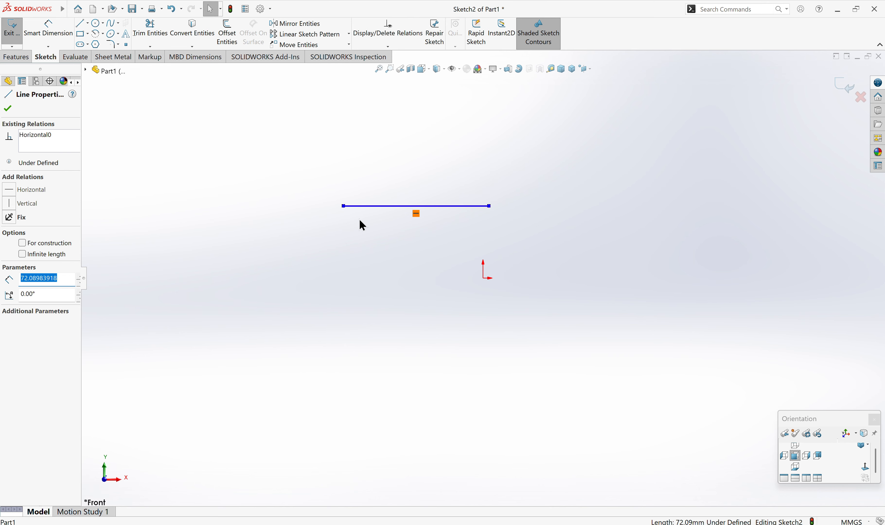
pyautogui.press('d')
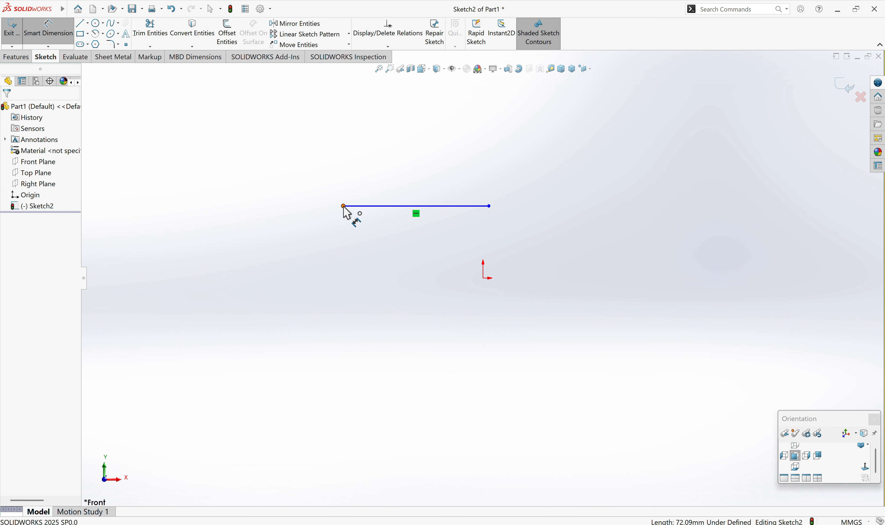
pyautogui.click(344, 206)
pyautogui.click(489, 207)
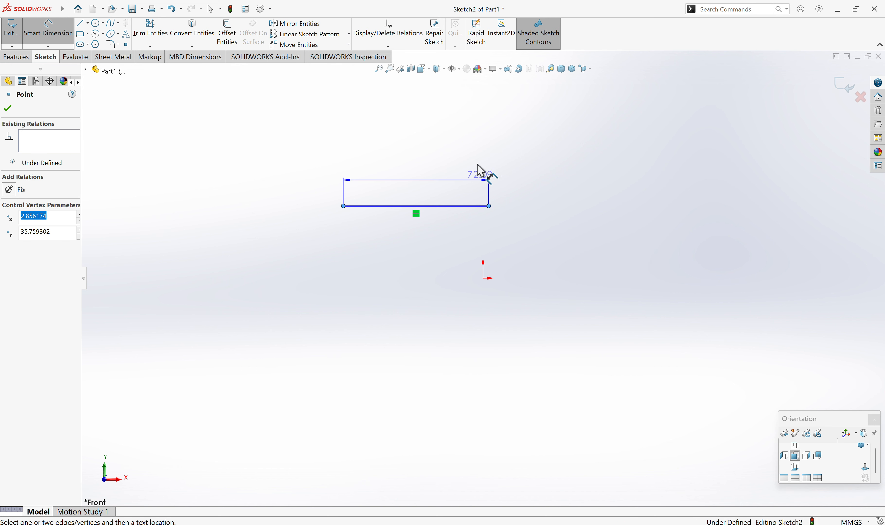
pyautogui.press('Escape')
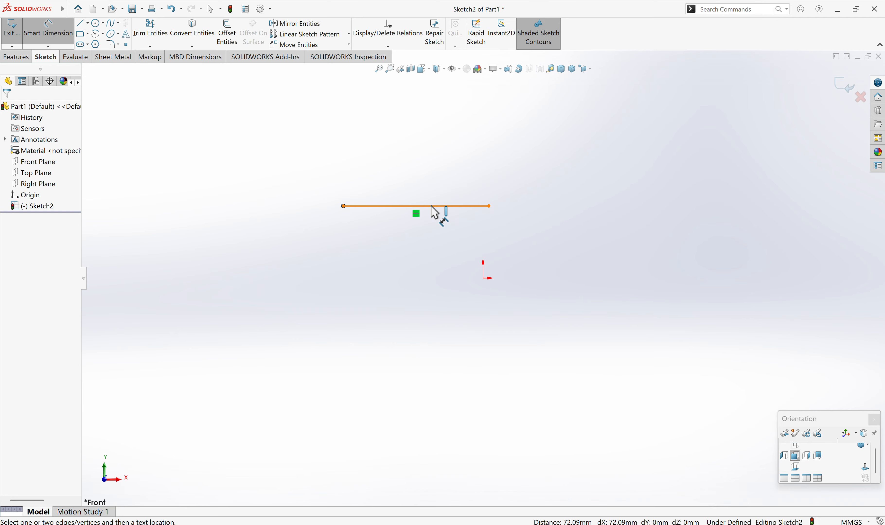
pyautogui.click(436, 207)
pyautogui.press('Escape')
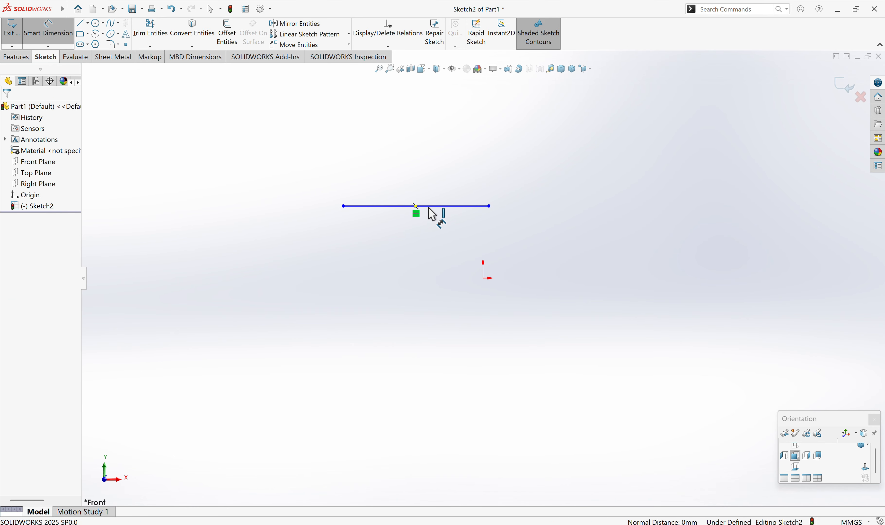
pyautogui.click(430, 208)
pyautogui.press('Escape')
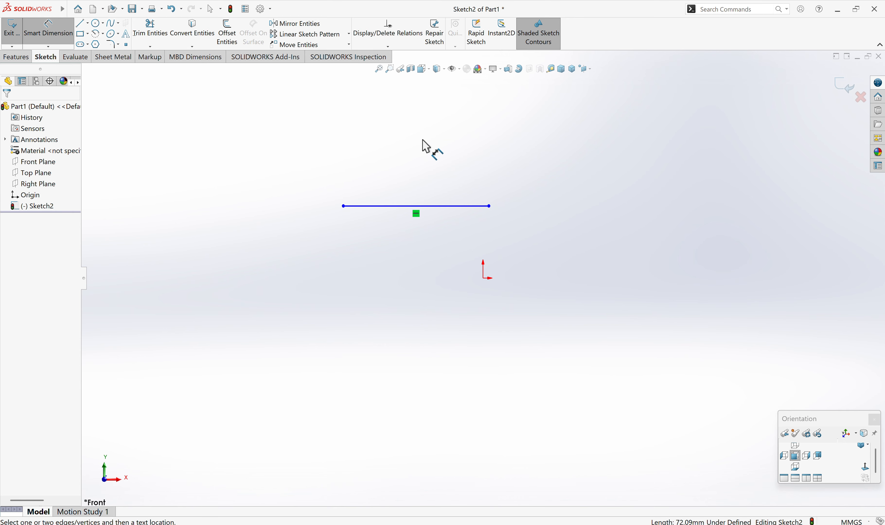
# Dimension the length of the horizontal line, placing the dimension above it with the drawn length kept.
pyautogui.click(423, 207)
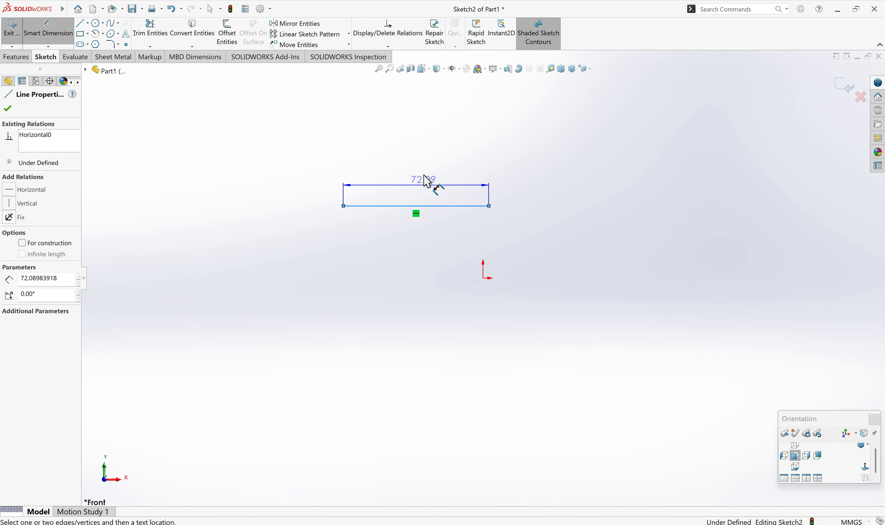
pyautogui.click(423, 156)
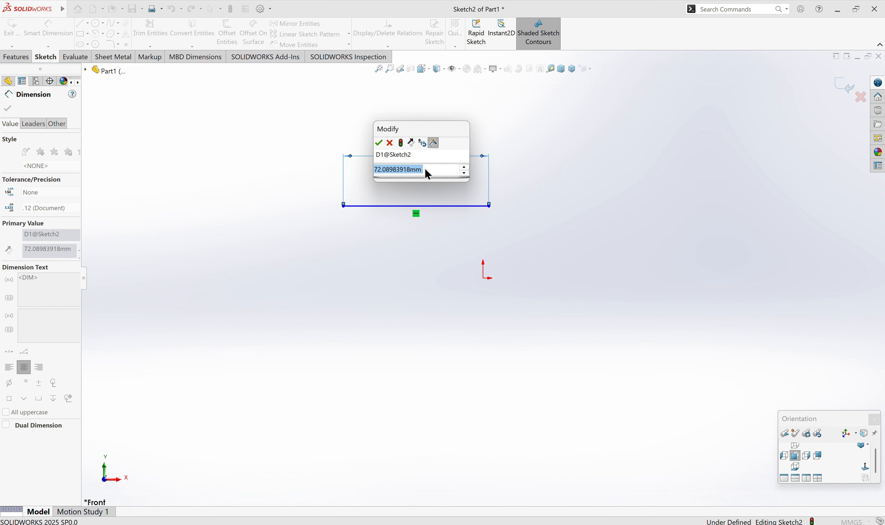
pyautogui.press('Escape')
pyautogui.press('Escape')
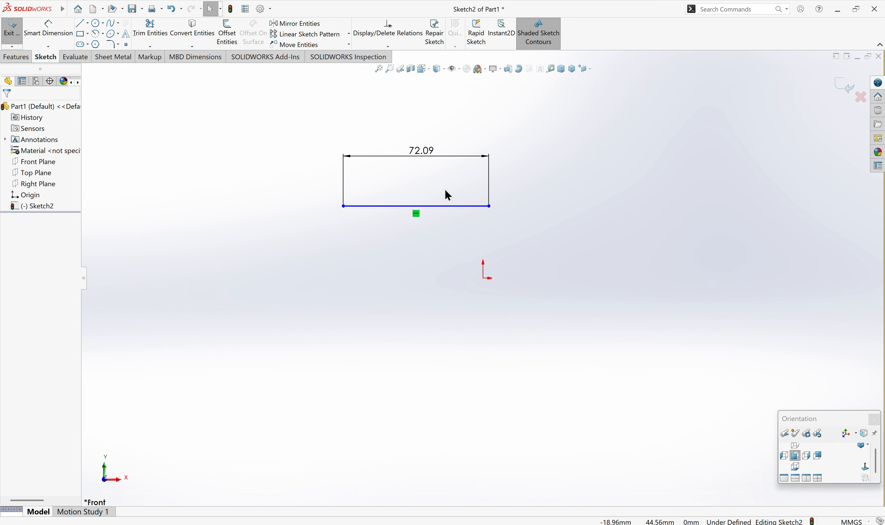
# Undo the horizontal line's length dimension and move the undimensioned line slightly downward above the origin.
pyautogui.hotkey('ctrl', 'z')
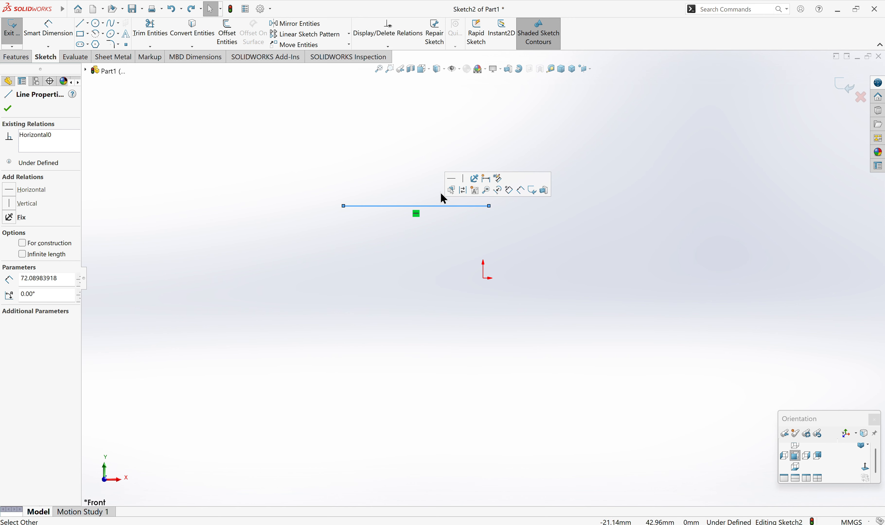
pyautogui.press('Escape')
pyautogui.moveTo(551, 248); pyautogui.dragTo(545, 180, button='right')
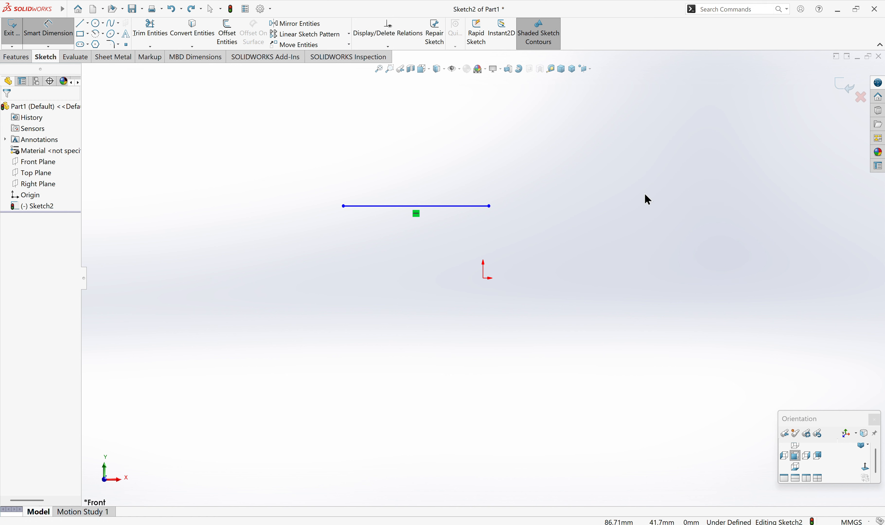
pyautogui.press('Escape')
pyautogui.click(442, 214)
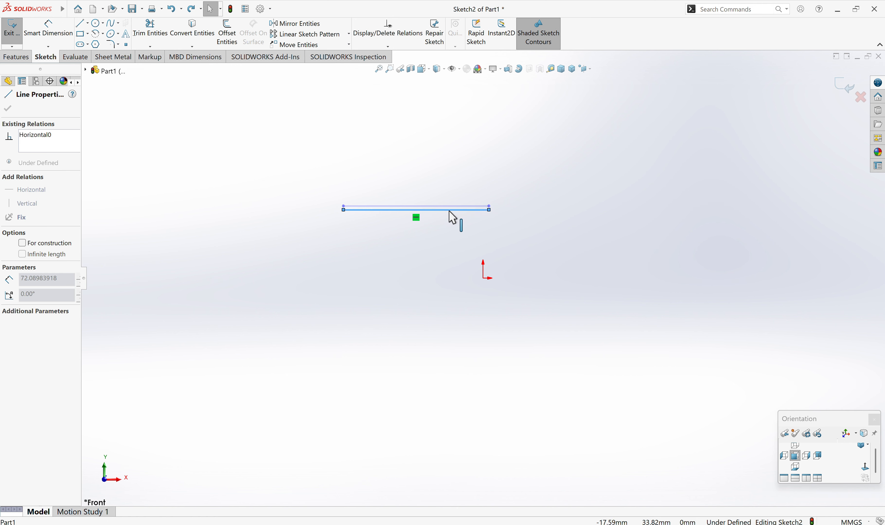
pyautogui.press('Escape')
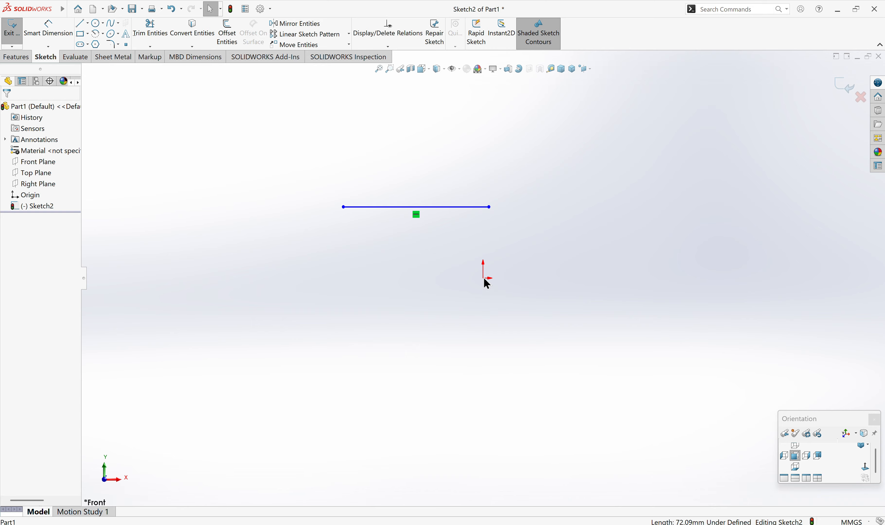
pyautogui.click(484, 279)
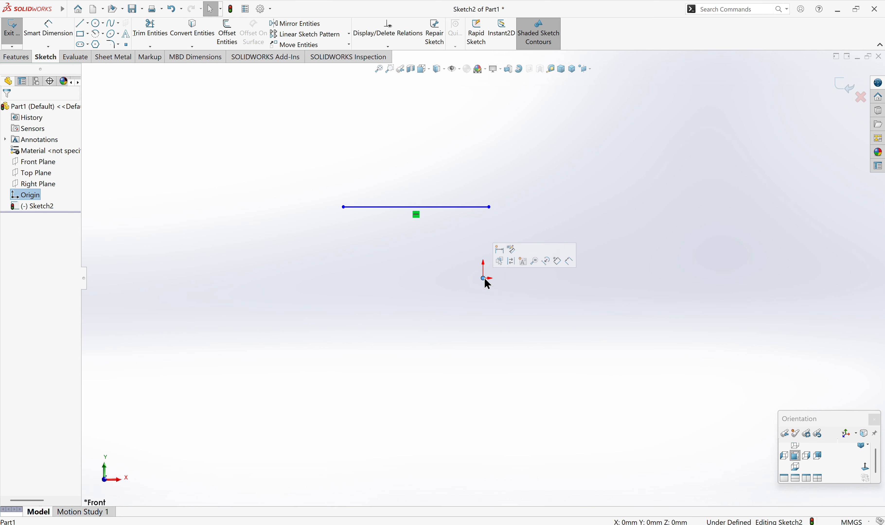
pyautogui.press('Escape')
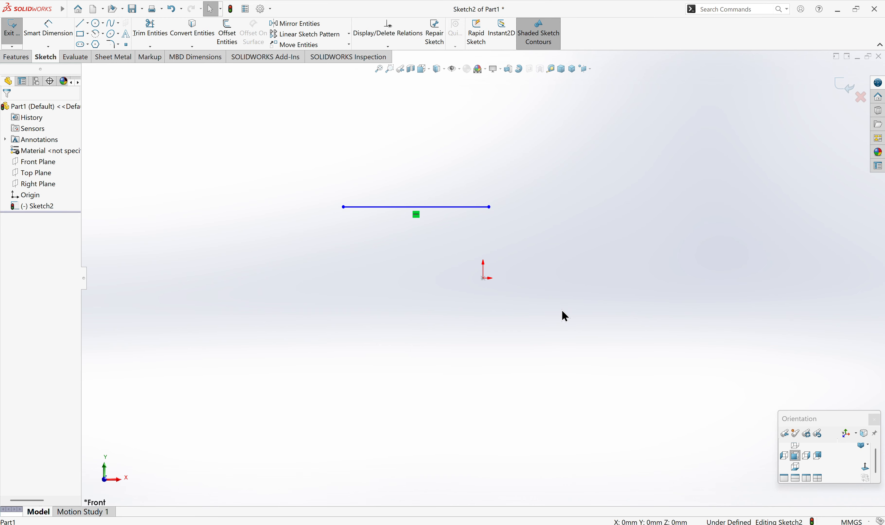
# Dimension the vertical distance from the origin to the horizontal line's right endpoint as 40 mm.
pyautogui.press('d')
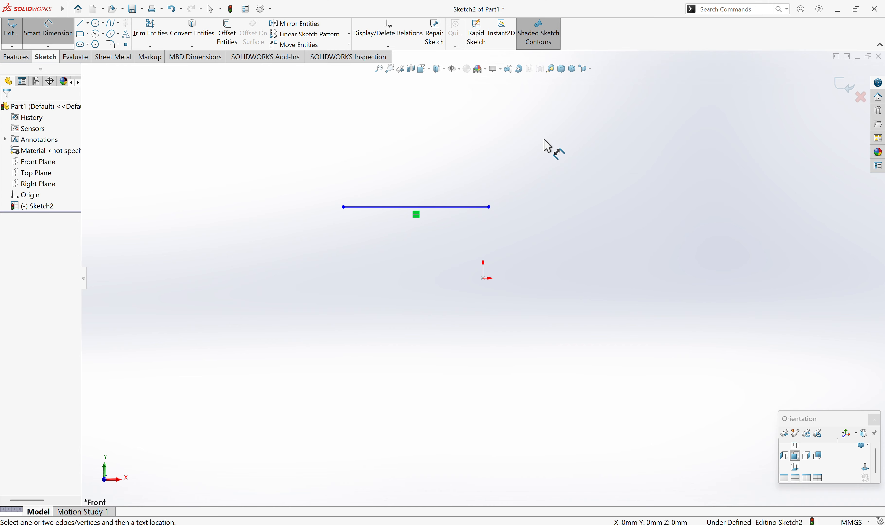
pyautogui.click(483, 279)
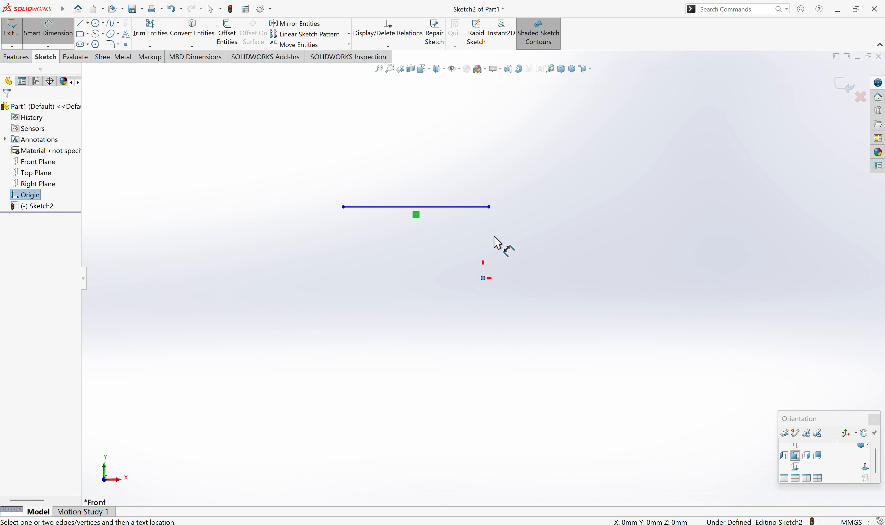
pyautogui.click(489, 207)
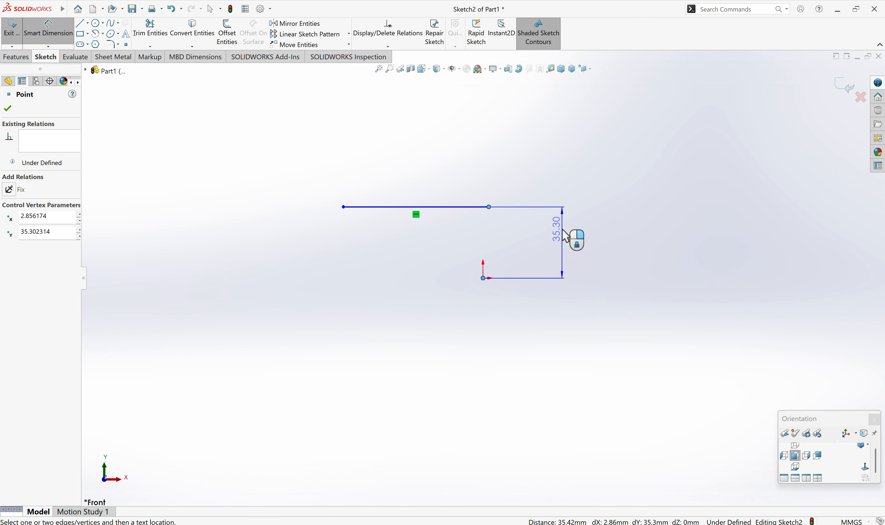
pyautogui.click(563, 232)
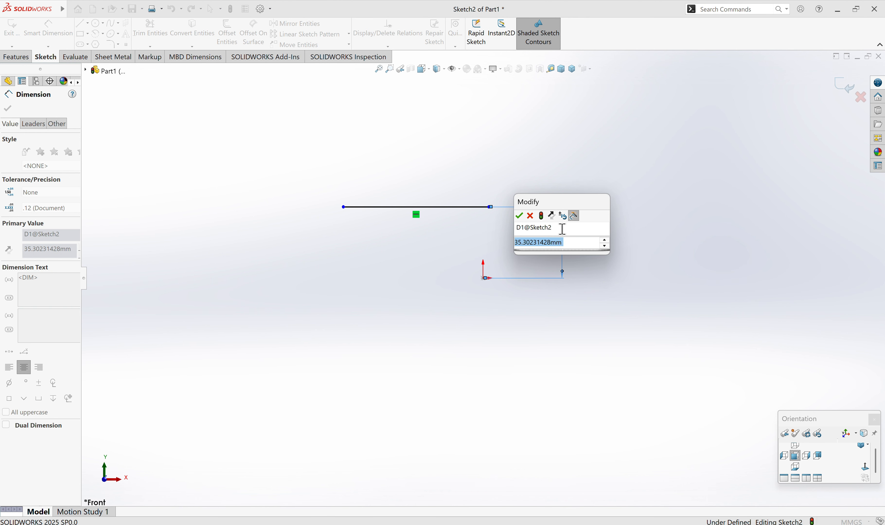
pyautogui.write('4')
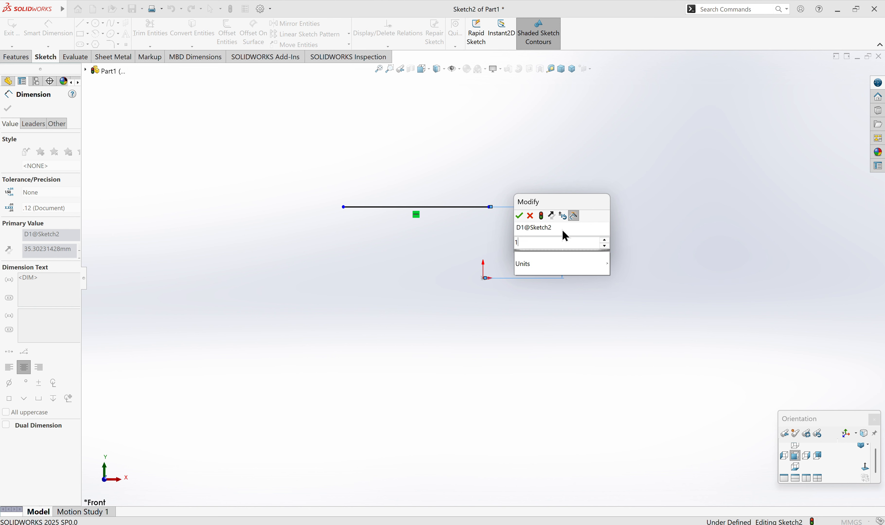
pyautogui.write('0')
pyautogui.press('Return')
pyautogui.press('Escape')
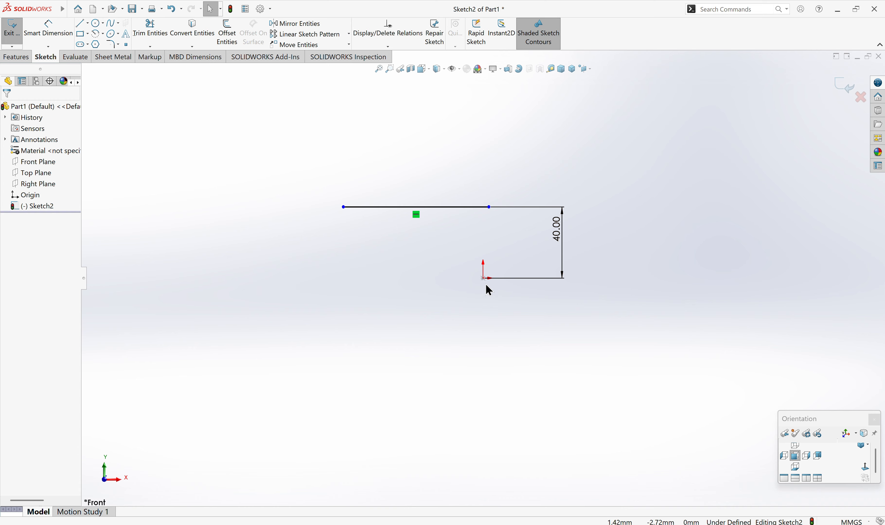
# Dimension the horizontal distance between the origin and the line's right endpoint as 20 mm, placing it below the origin.
pyautogui.moveTo(446, 292); pyautogui.dragTo(445, 194, button='right')
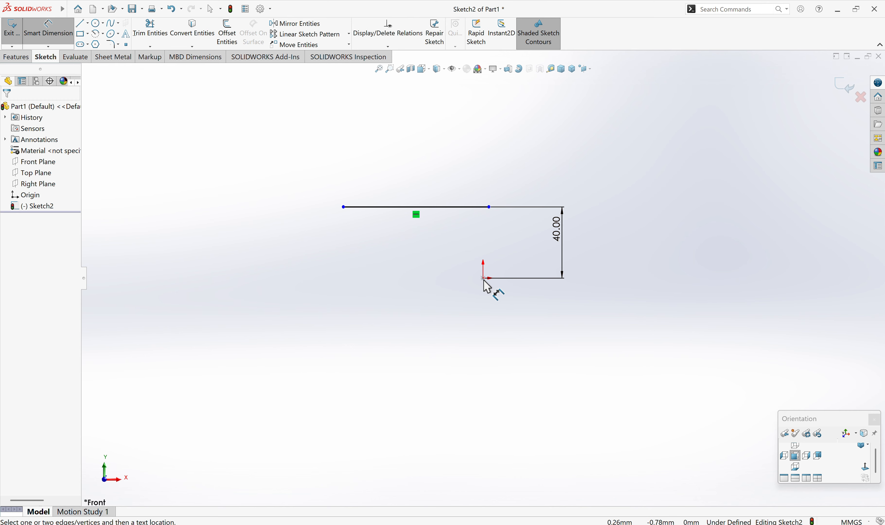
pyautogui.click(490, 208)
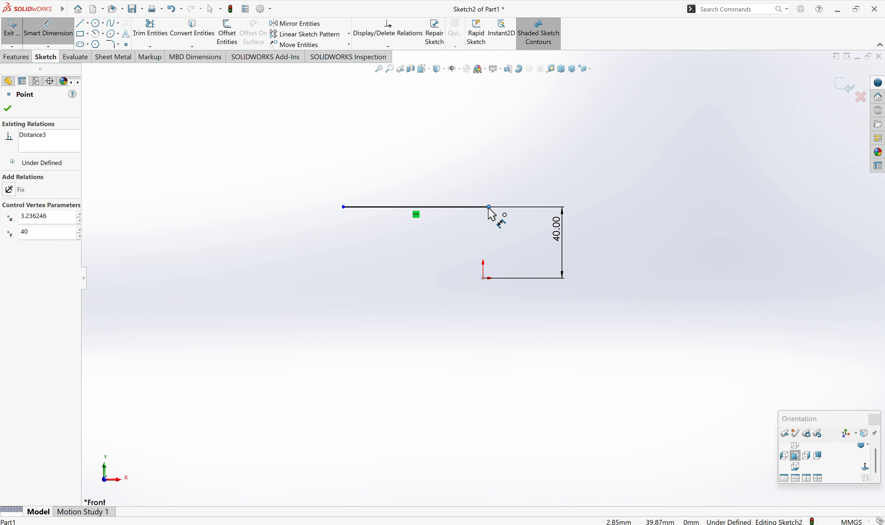
pyautogui.click(483, 279)
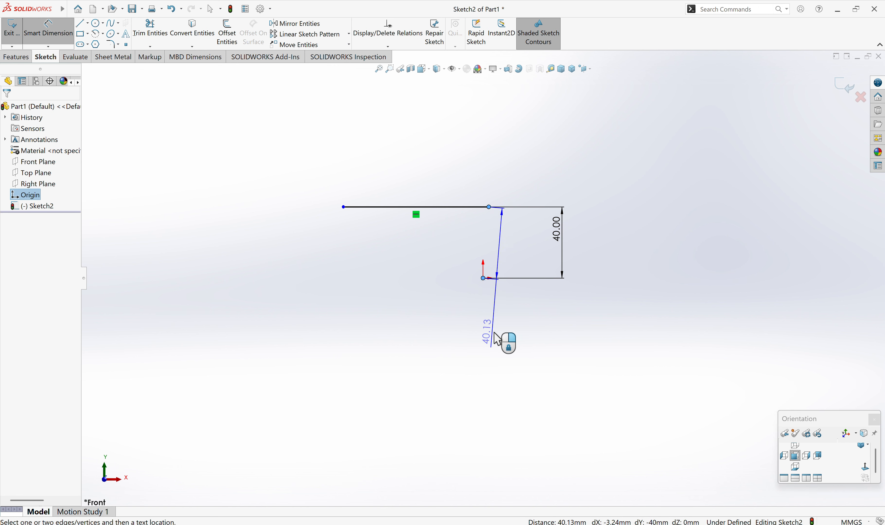
pyautogui.click(493, 335)
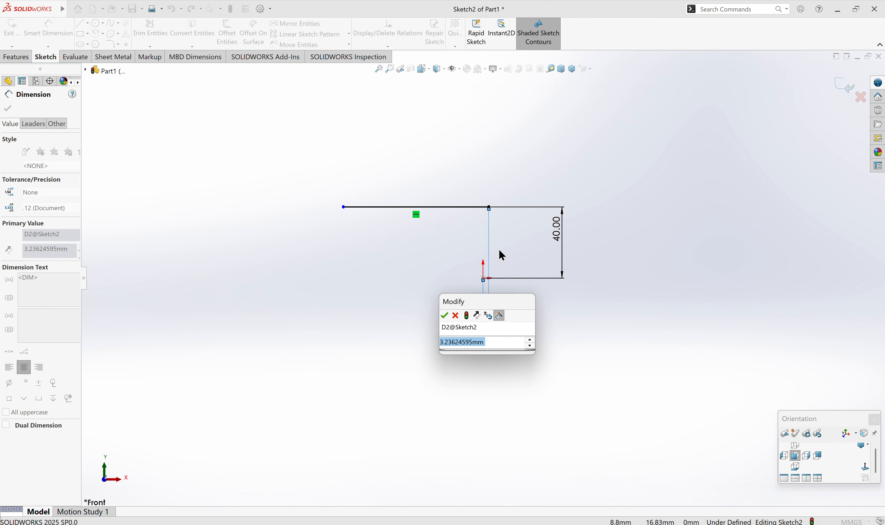
pyautogui.write('20')
pyautogui.press('Return')
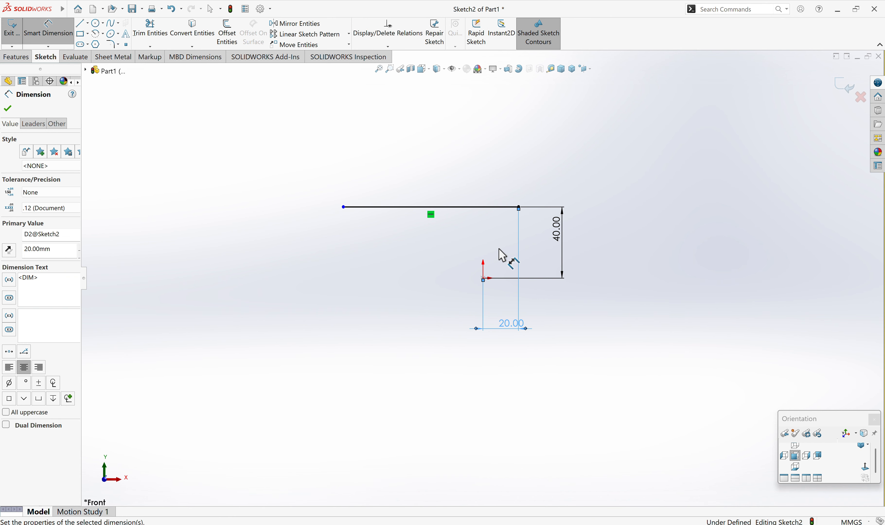
pyautogui.press('Escape')
pyautogui.press('Escape')
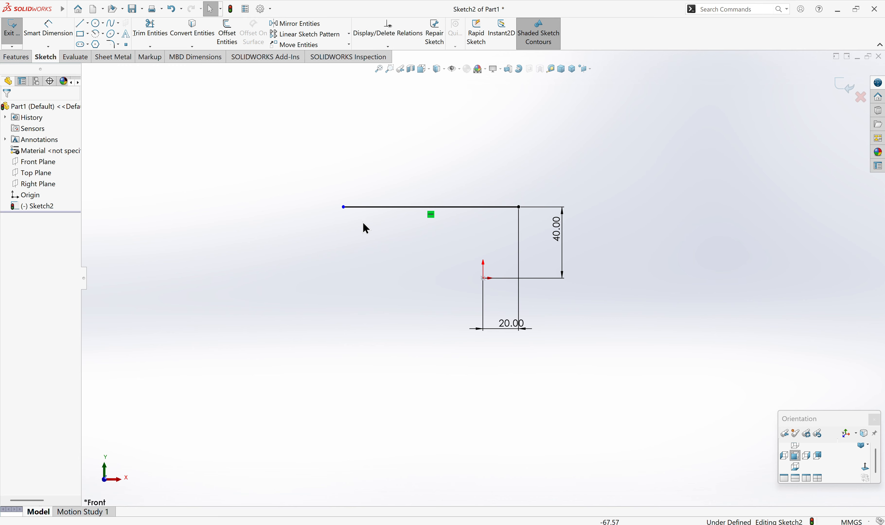
# Stretch the line's free left endpoint slightly outward and dimension the line's length as 80 mm above it.
pyautogui.moveTo(344, 208)
pyautogui.mouseDown()
pyautogui.moveTo(289, 206)
pyautogui.moveTo(461, 206)
pyautogui.moveTo(242, 205)
pyautogui.moveTo(342, 207)
pyautogui.mouseUp()
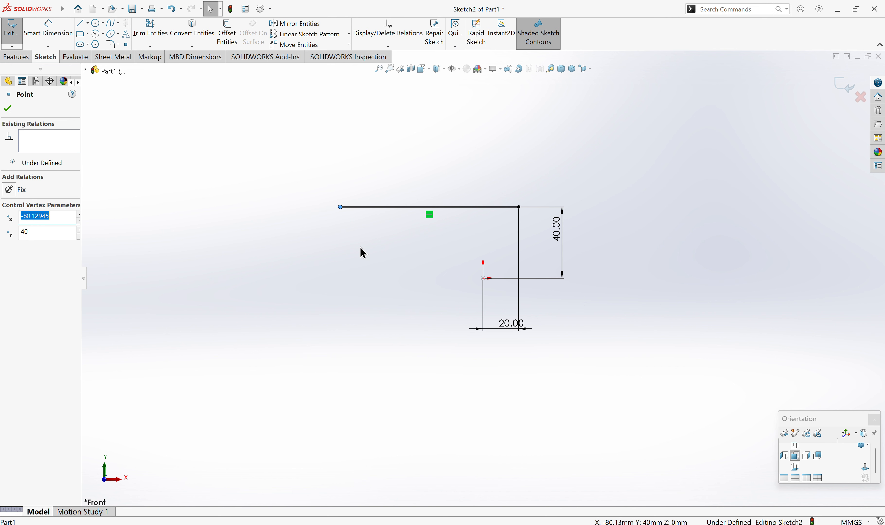
pyautogui.moveTo(362, 253); pyautogui.dragTo(384, 211, button='right')
pyautogui.click(394, 208)
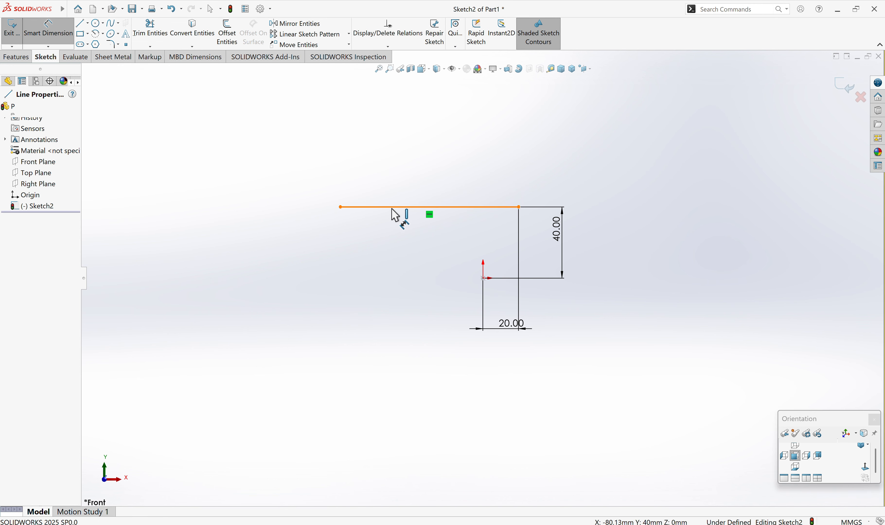
pyautogui.click(407, 173)
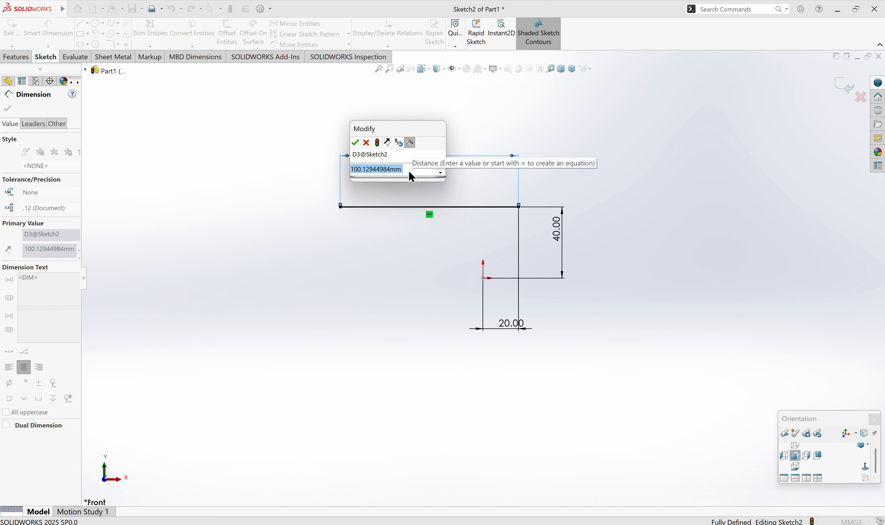
pyautogui.write('80')
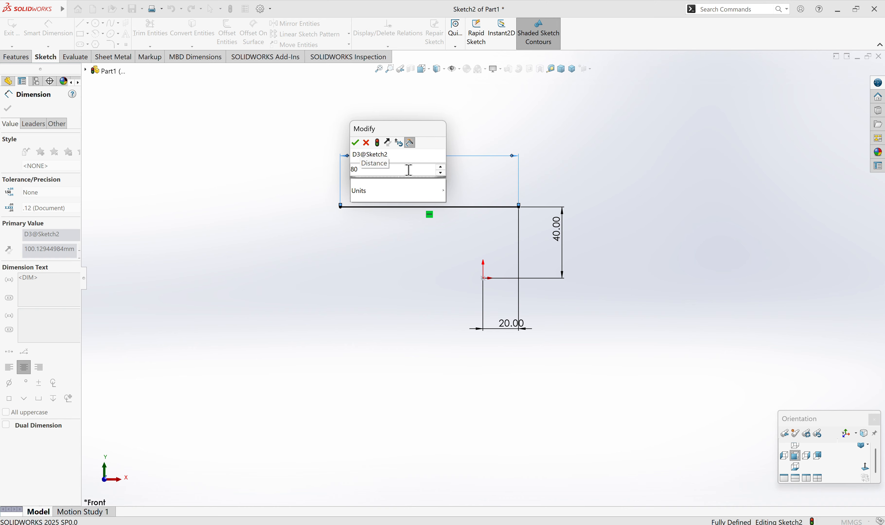
pyautogui.press('Return')
pyautogui.press('Escape')
pyautogui.press('Escape')
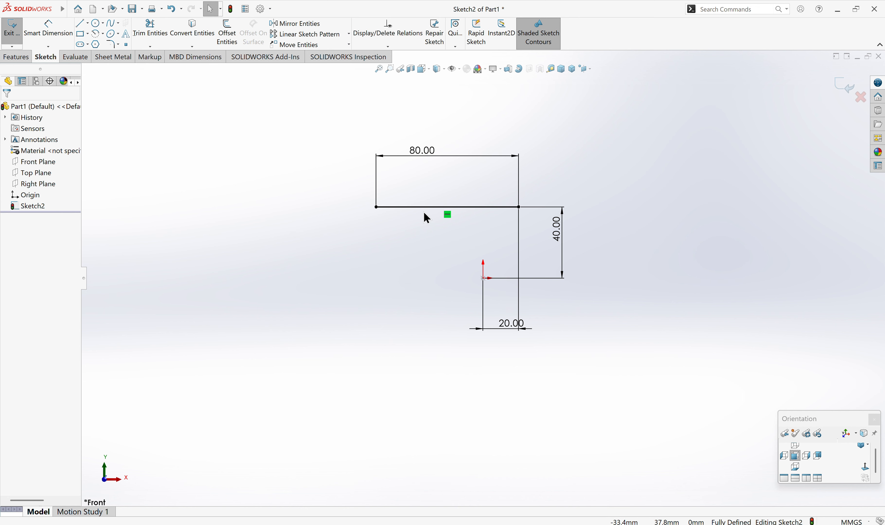
# Undo the last length change and delete the horizontal line together with all its dimensions.
pyautogui.moveTo(303, 104)
pyautogui.mouseDown()
pyautogui.moveTo(693, 367)
pyautogui.moveTo(695, 385)
pyautogui.mouseUp()
pyautogui.click(618, 302)
pyautogui.hotkey('ctrl', 'z')
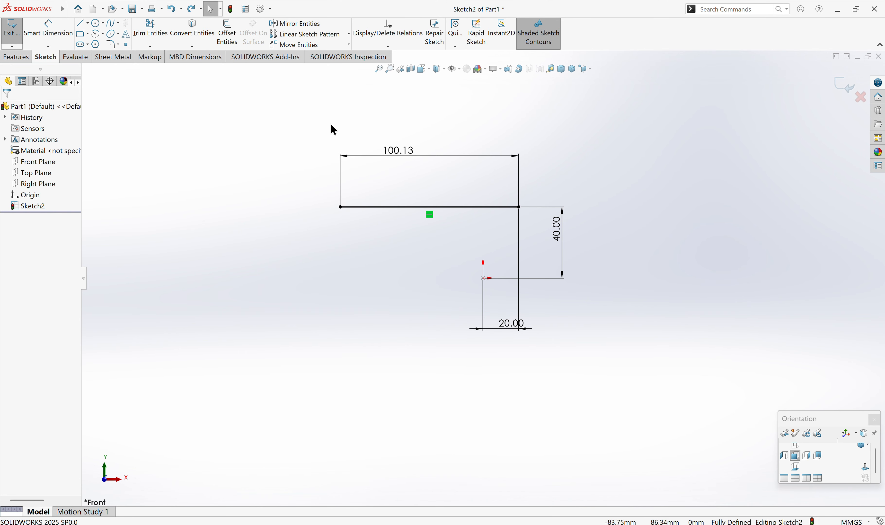
pyautogui.moveTo(261, 97); pyautogui.dragTo(768, 435)
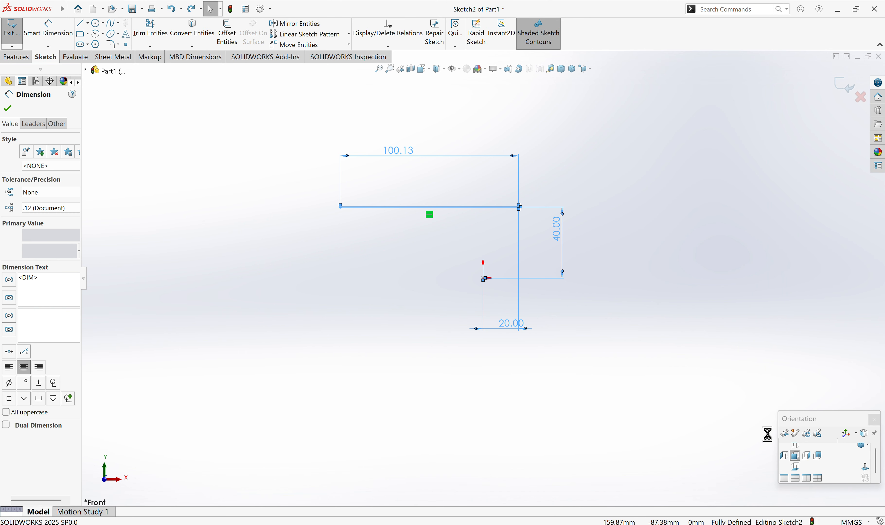
pyautogui.press('Delete')
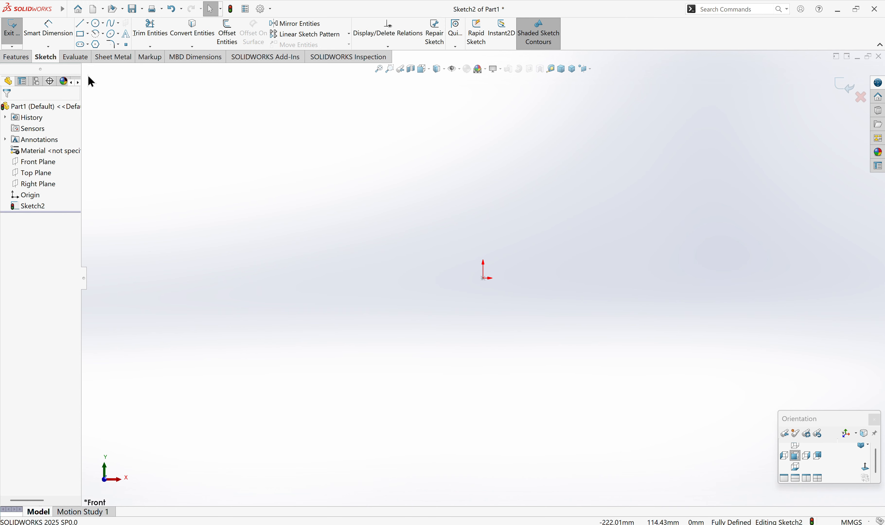
# Draw a long horizontal line well above the origin with the Line tool.
pyautogui.click(81, 25)
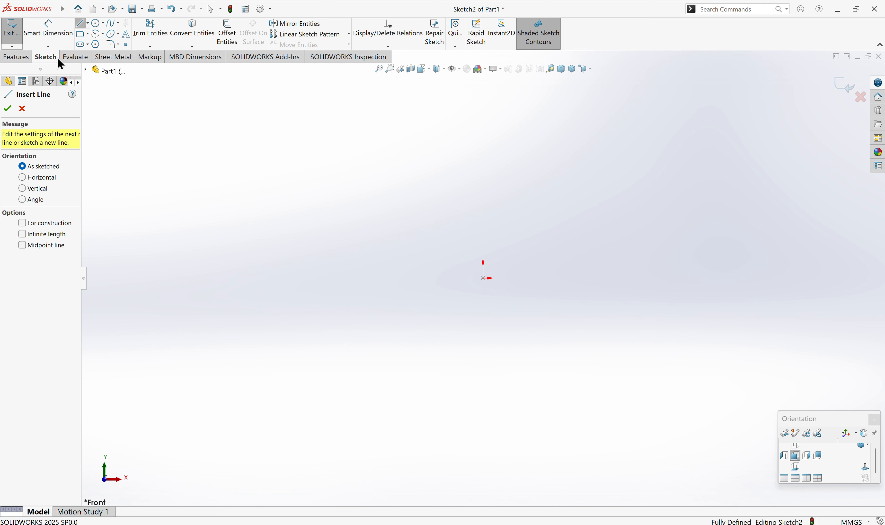
pyautogui.click(270, 126)
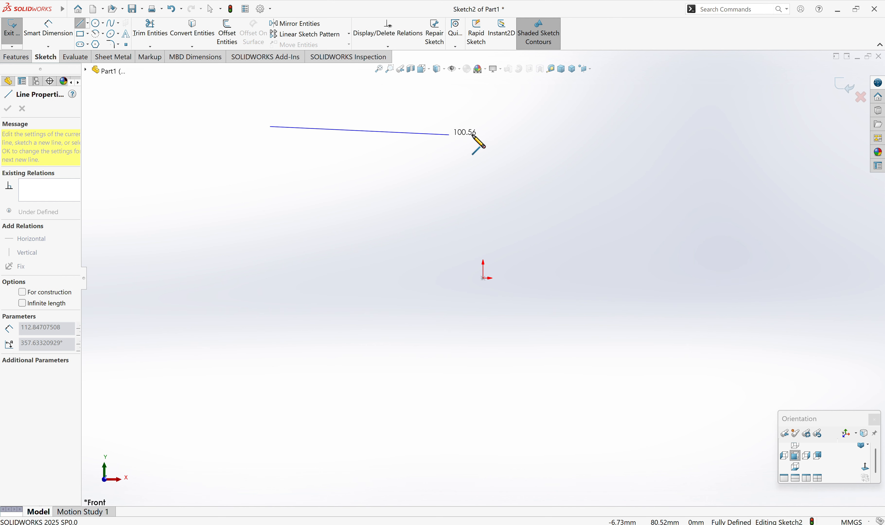
pyautogui.click(530, 127)
pyautogui.press('Escape')
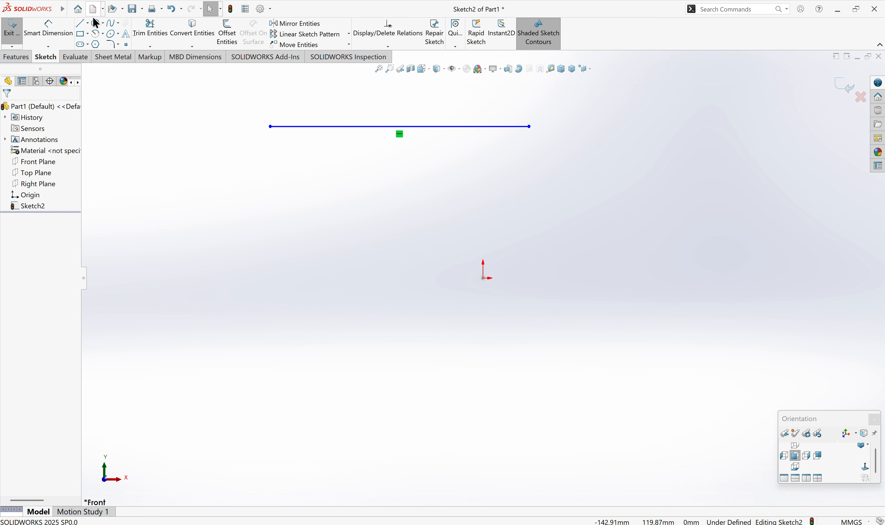
# Draw a horizontal centerline between the solid line and the origin, extending farther right than the solid line.
pyautogui.click(87, 23)
pyautogui.click(99, 46)
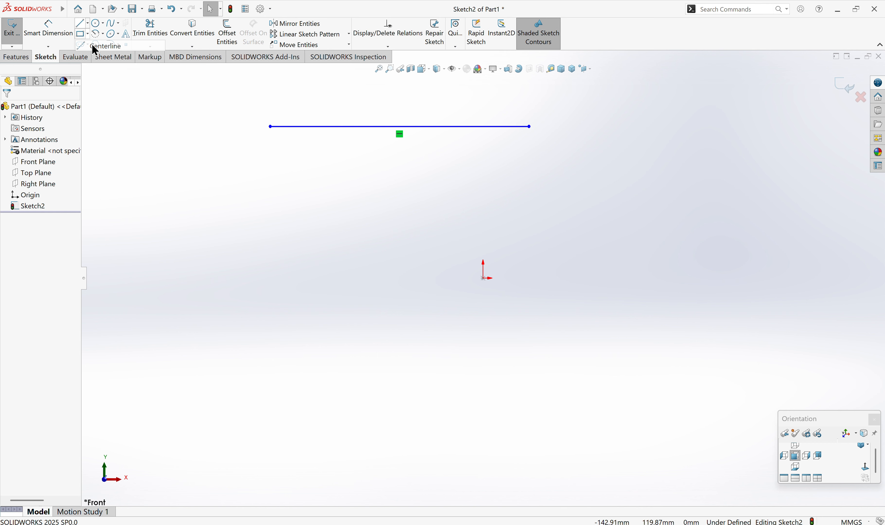
pyautogui.click(272, 170)
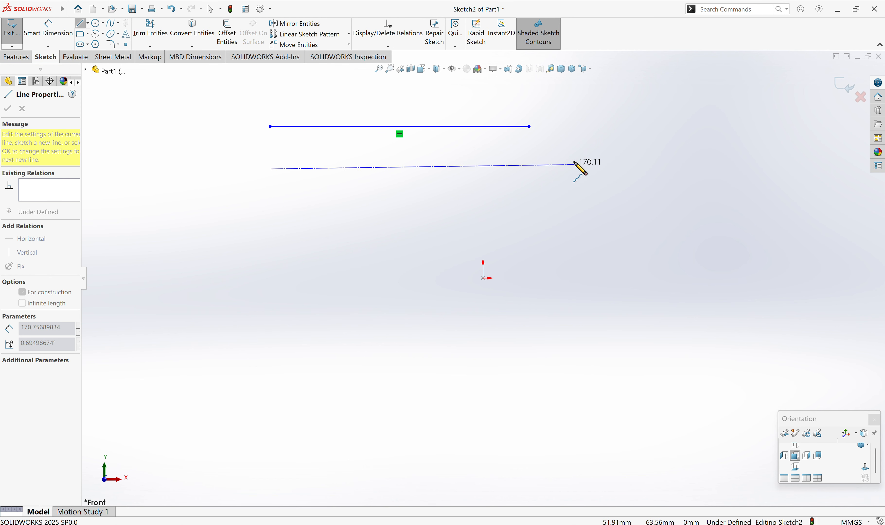
pyautogui.click(590, 170)
pyautogui.press('Escape')
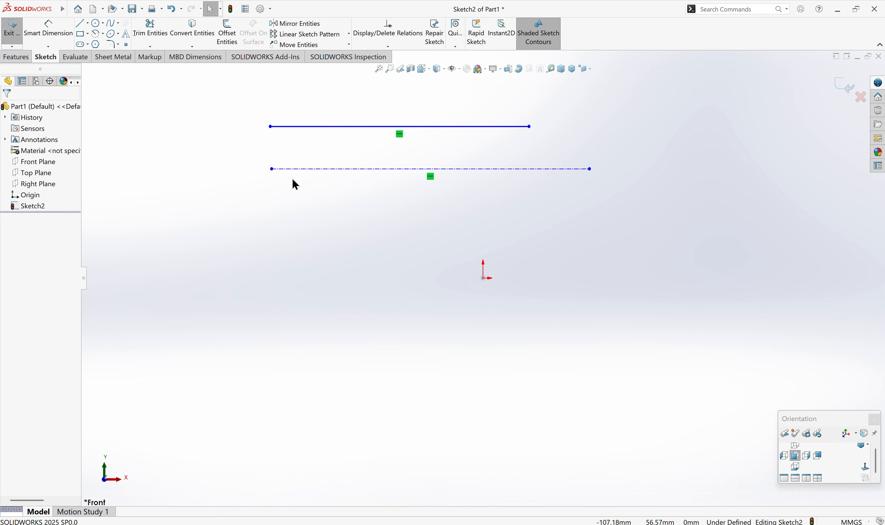
# Draw a vertical line passing through the origin, starting below the centerline and ending below the origin.
pyautogui.click(79, 25)
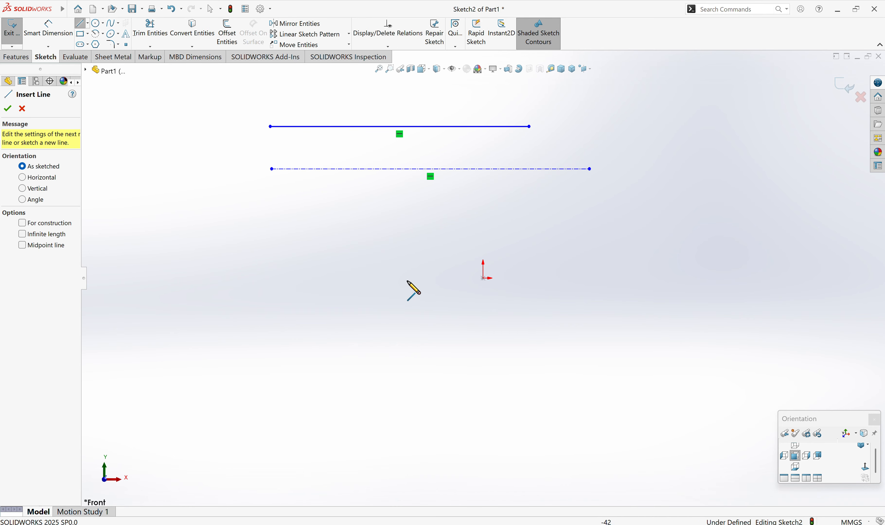
pyautogui.click(483, 209)
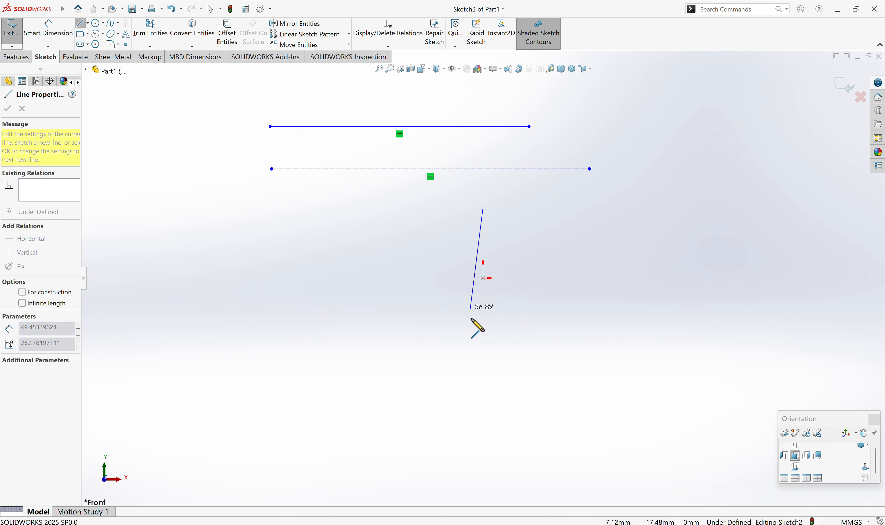
pyautogui.click(483, 360)
pyautogui.press('Escape')
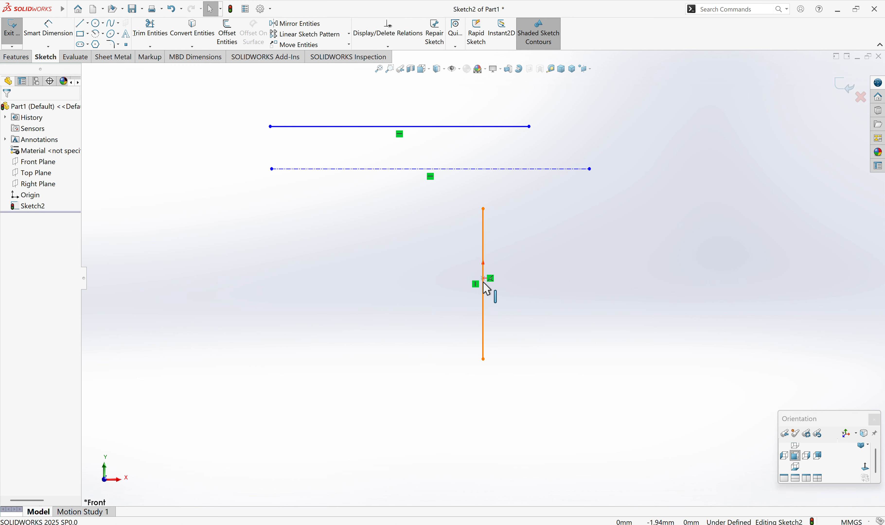
# Draw a horizontal line about 143 mm long through the origin with the Line tool, crossing the vertical line.
pyautogui.press('l')
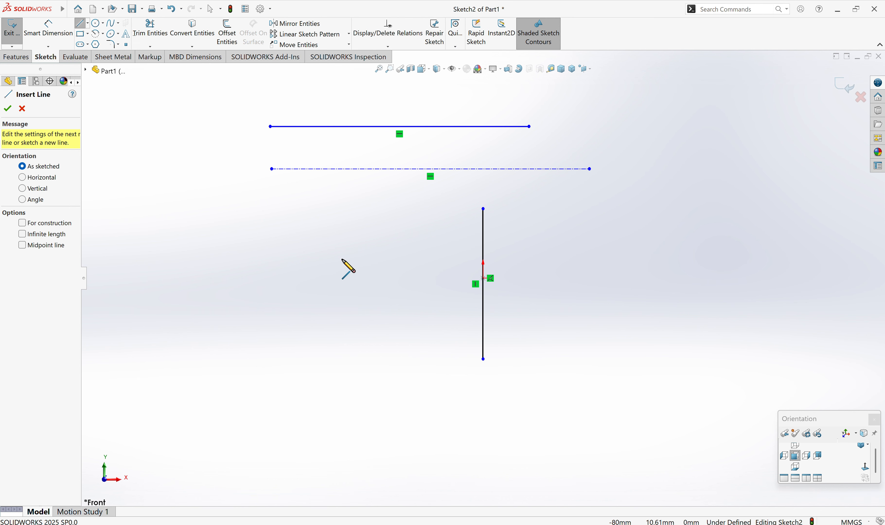
pyautogui.press('Escape')
pyautogui.moveTo(382, 269)
pyautogui.mouseDown(button='right')
pyautogui.moveTo(379, 276)
pyautogui.moveTo(373, 261)
pyautogui.moveTo(374, 276)
pyautogui.moveTo(371, 258)
pyautogui.moveTo(338, 273)
pyautogui.mouseUp(button='right')
pyautogui.click(384, 279)
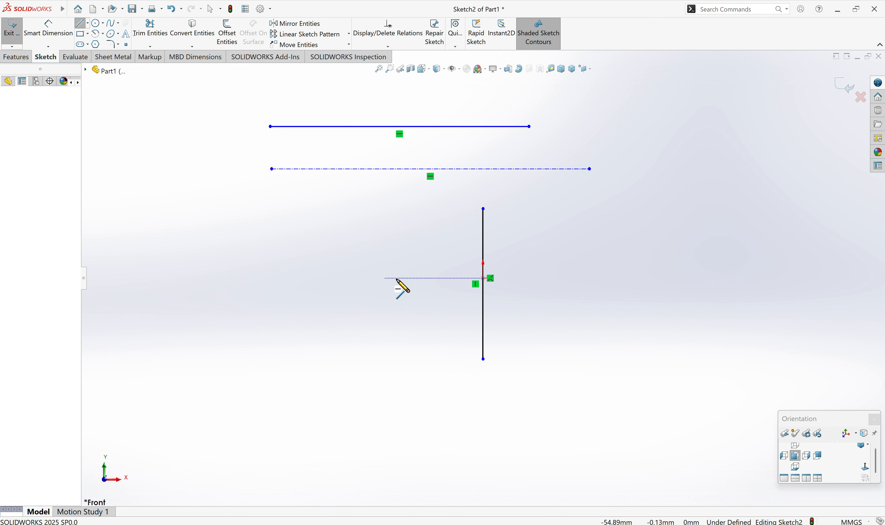
pyautogui.click(639, 279)
pyautogui.press('Escape')
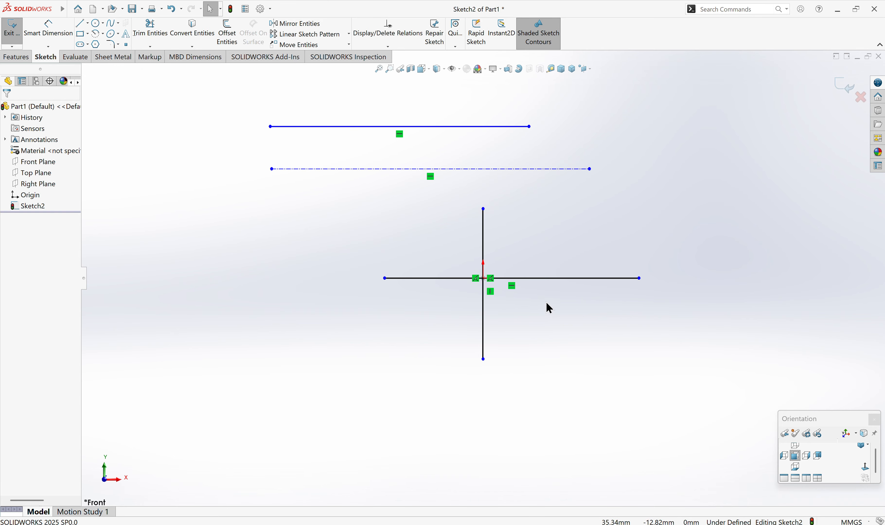
# Dimension the length of the horizontal line through the origin and set it to 100 mm.
pyautogui.moveTo(553, 365); pyautogui.dragTo(541, 230, button='right')
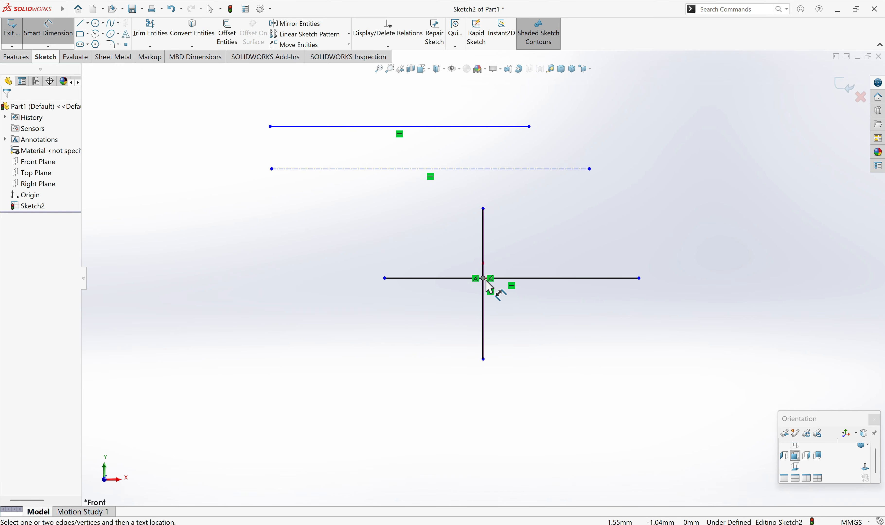
pyautogui.click(549, 285)
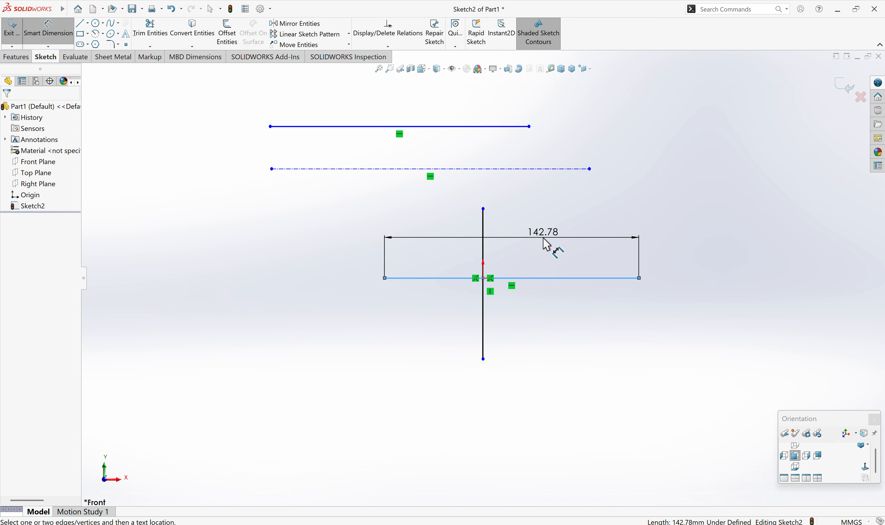
pyautogui.click(543, 237)
pyautogui.write('1')
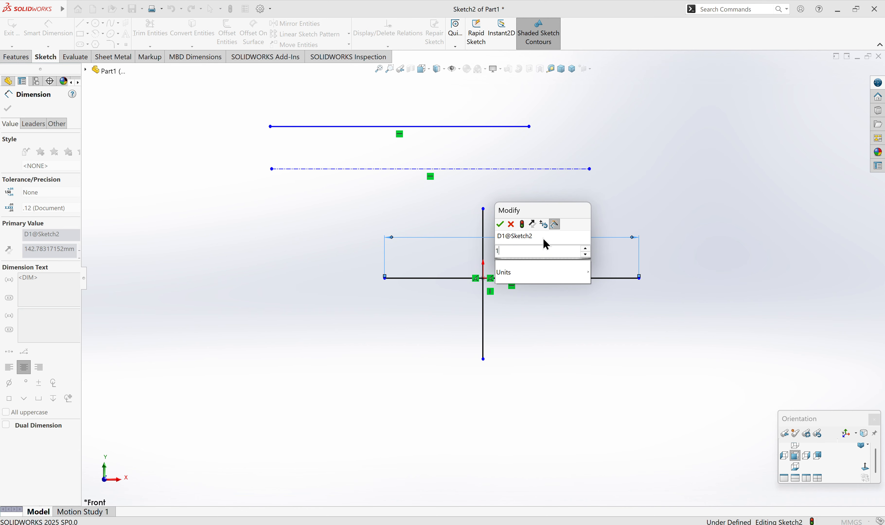
pyautogui.write('00')
pyautogui.press('Return')
pyautogui.press('Escape')
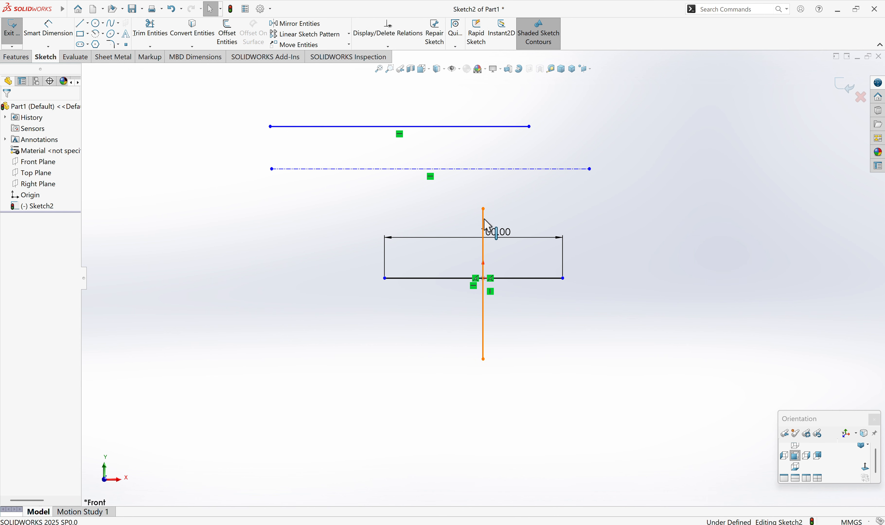
# Delete the upper solid line, the horizontal centerline and the vertical line, keeping only the dimensioned horizontal line.
pyautogui.moveTo(209, 86); pyautogui.dragTo(694, 199)
pyautogui.press('Delete')
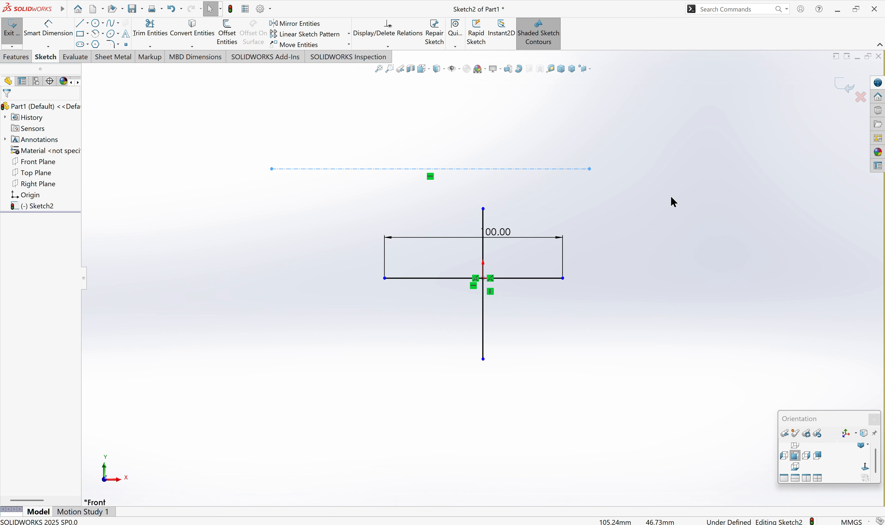
pyautogui.press('Delete')
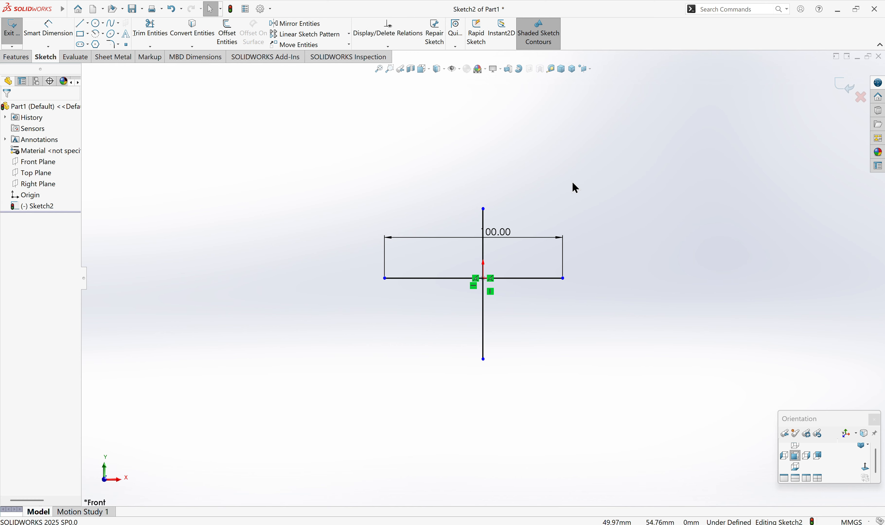
pyautogui.click(484, 227)
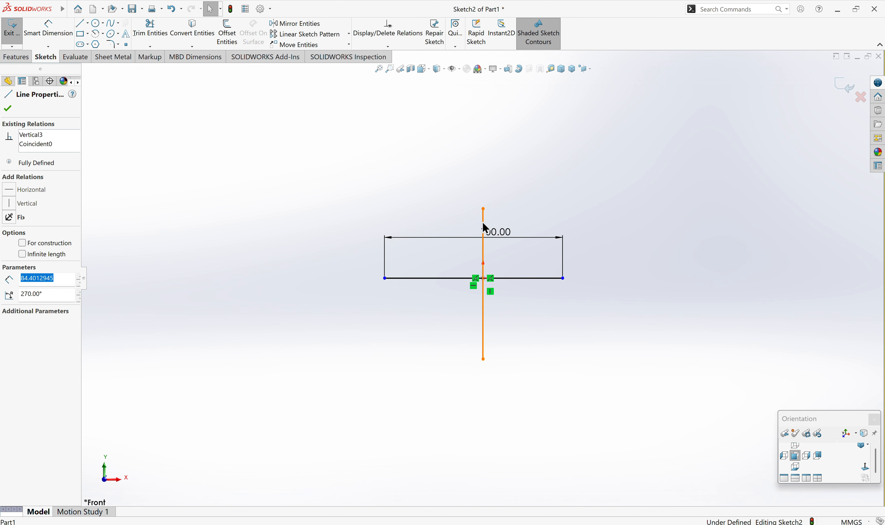
pyautogui.press('Delete')
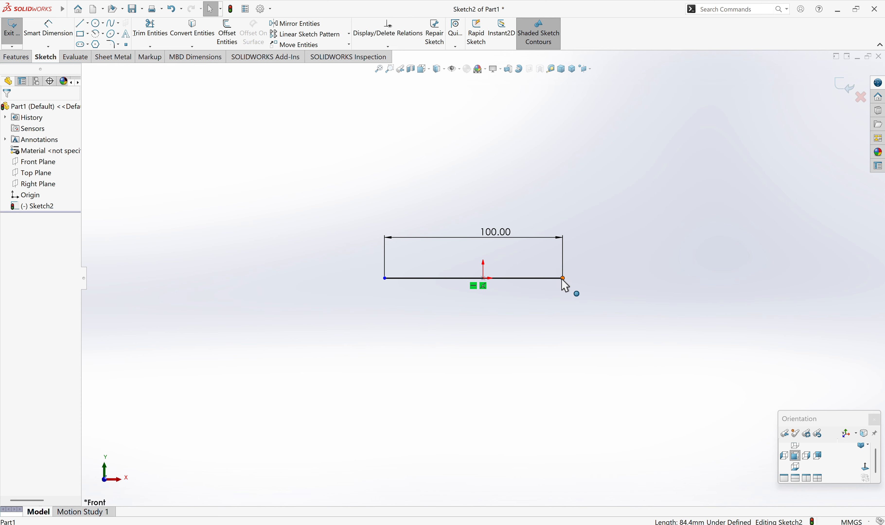
# Pull the horizontal line's right endpoint around to test how the line can still move relative to the origin.
pyautogui.moveTo(563, 280)
pyautogui.mouseDown()
pyautogui.moveTo(546, 307)
pyautogui.moveTo(644, 299)
pyautogui.moveTo(531, 298)
pyautogui.moveTo(580, 298)
pyautogui.moveTo(564, 297)
pyautogui.mouseUp()
pyautogui.moveTo(590, 298); pyautogui.dragTo(567, 305)
pyautogui.click(432, 343)
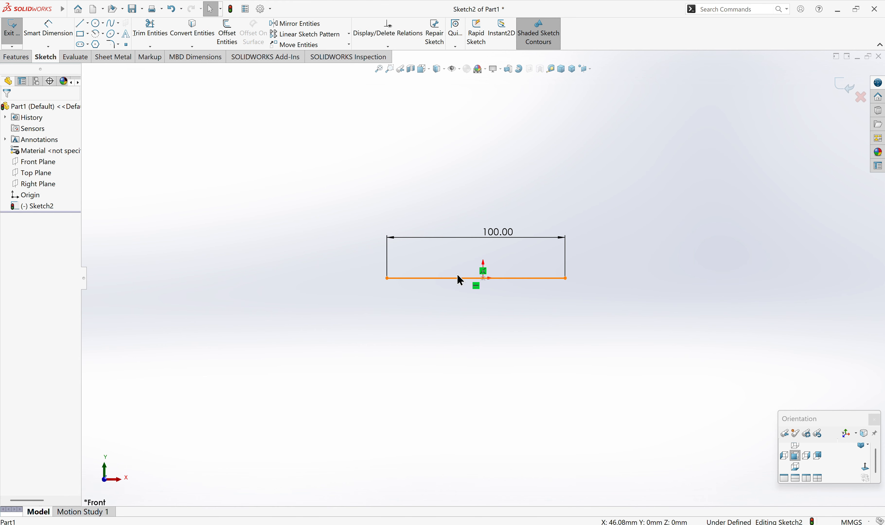
# Dimension the horizontal distance from the origin to the line's left endpoint and set it to 50 mm.
pyautogui.scroll(2, 488, 282)
pyautogui.scroll(-5, 488, 282)
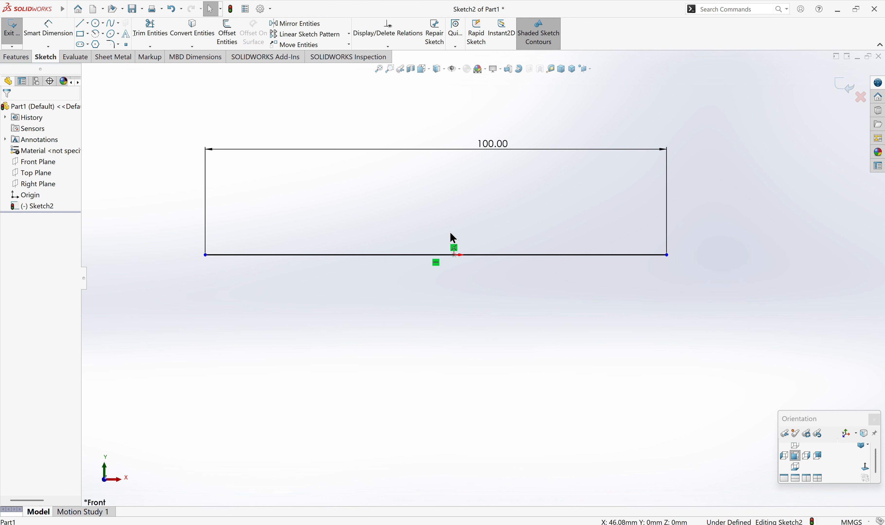
pyautogui.scroll(-2, 452, 237)
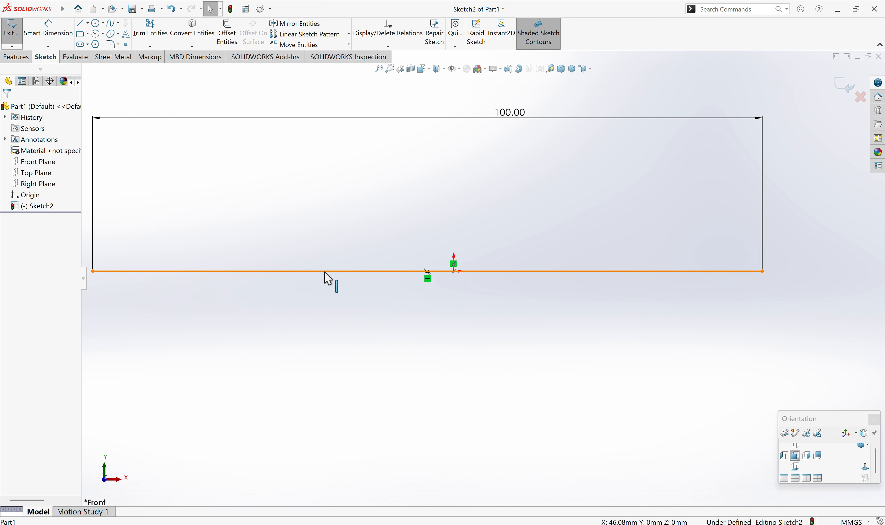
pyautogui.scroll(3, 371, 372)
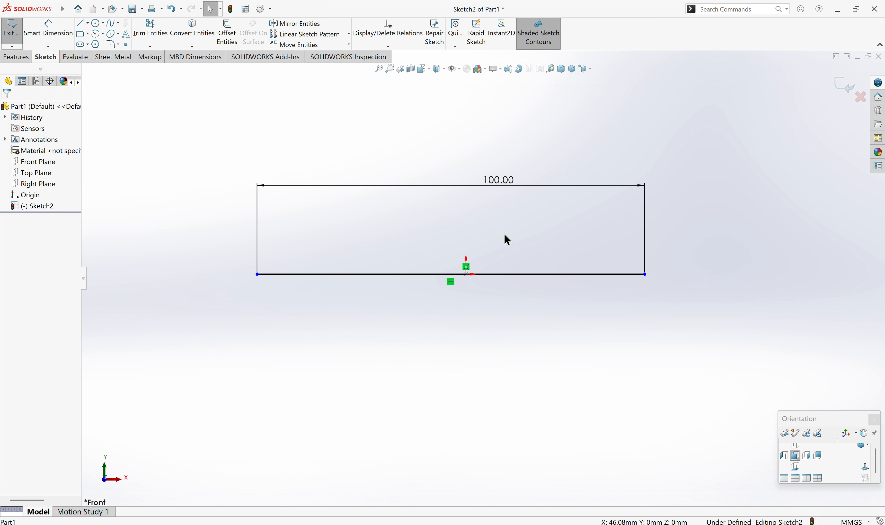
pyautogui.scroll(-2, 504, 233)
pyautogui.moveTo(420, 376); pyautogui.dragTo(423, 283, button='right')
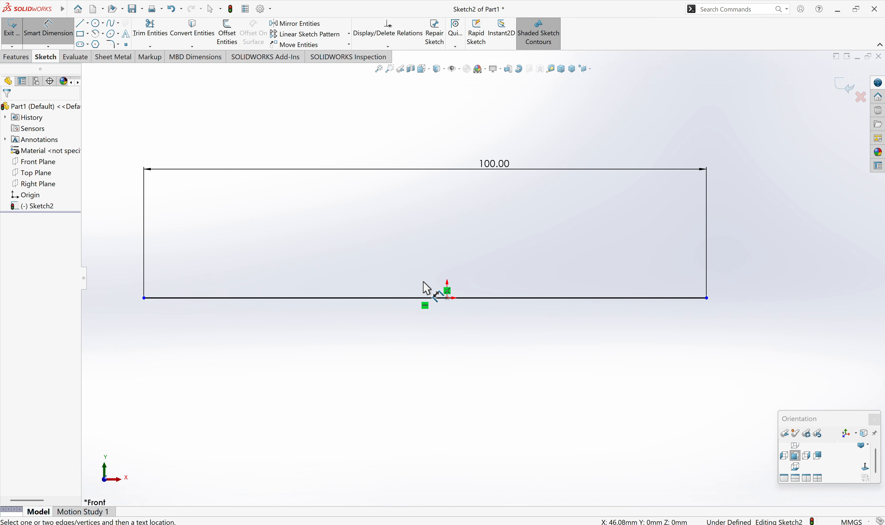
pyautogui.click(450, 298)
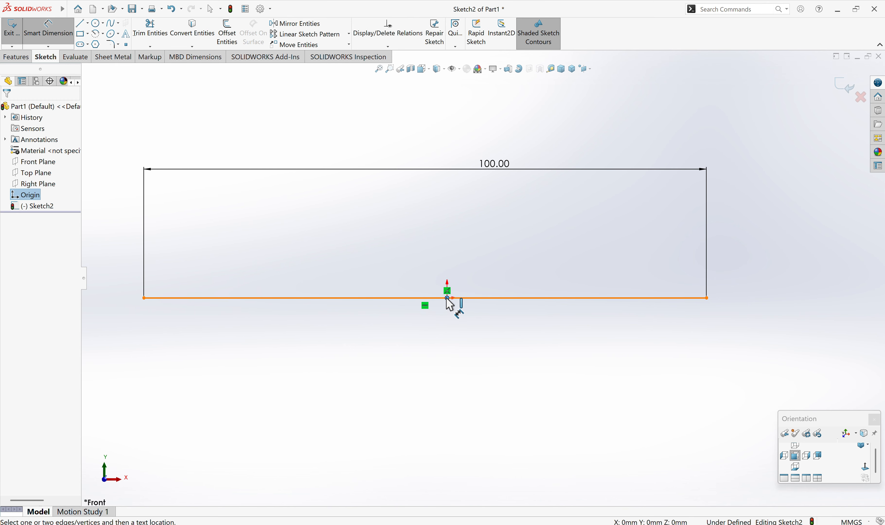
pyautogui.click(144, 299)
pyautogui.click(229, 218)
pyautogui.write('5')
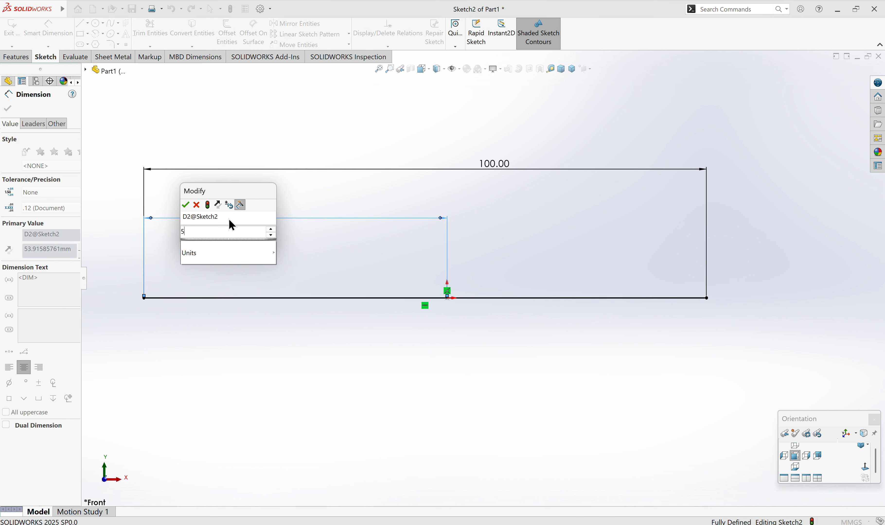
pyautogui.write('0')
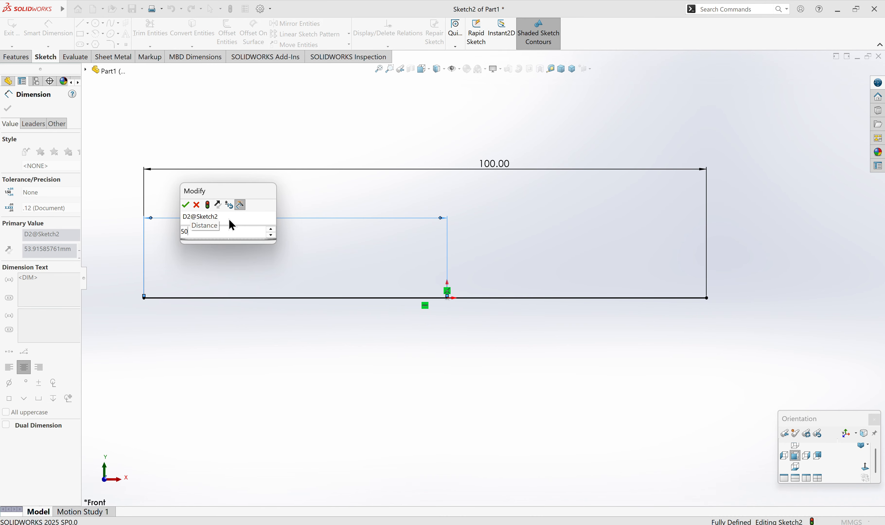
pyautogui.press('Return')
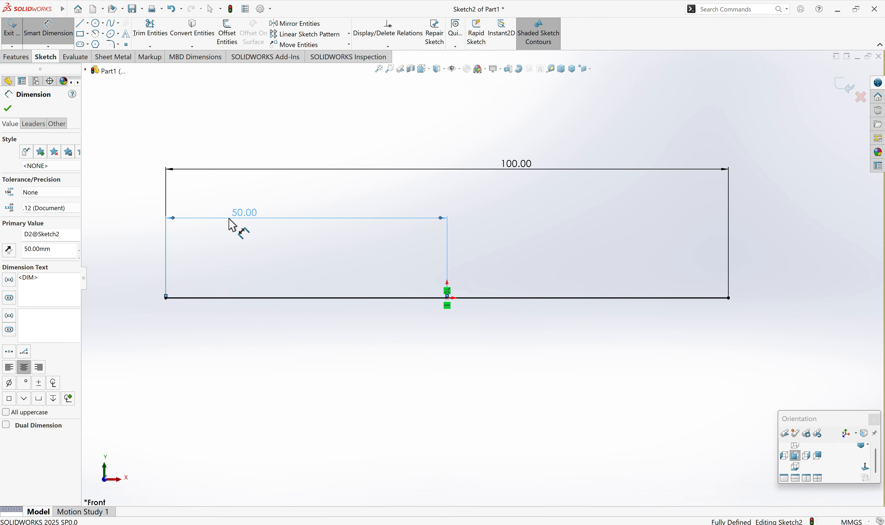
# Undo the 50 mm value and delete the dimension between the origin and the line's left endpoint.
pyautogui.hotkey('ctrl', 'z')
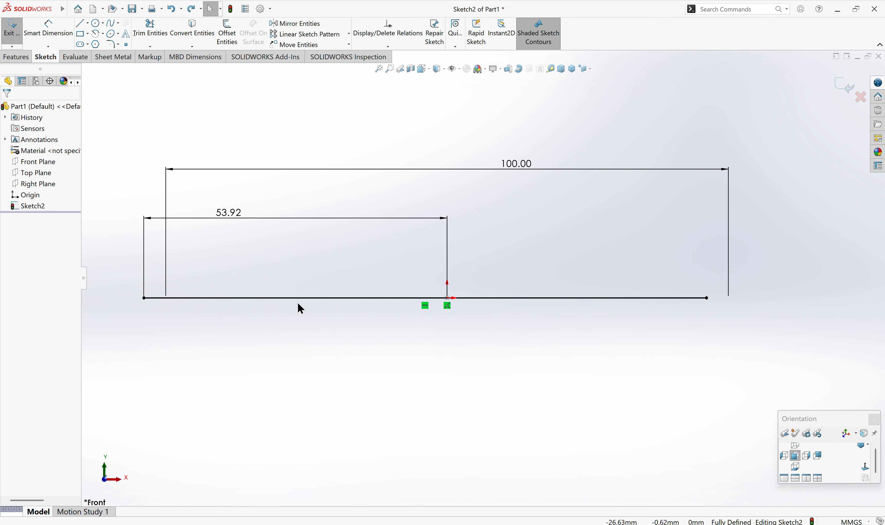
pyautogui.click(237, 223)
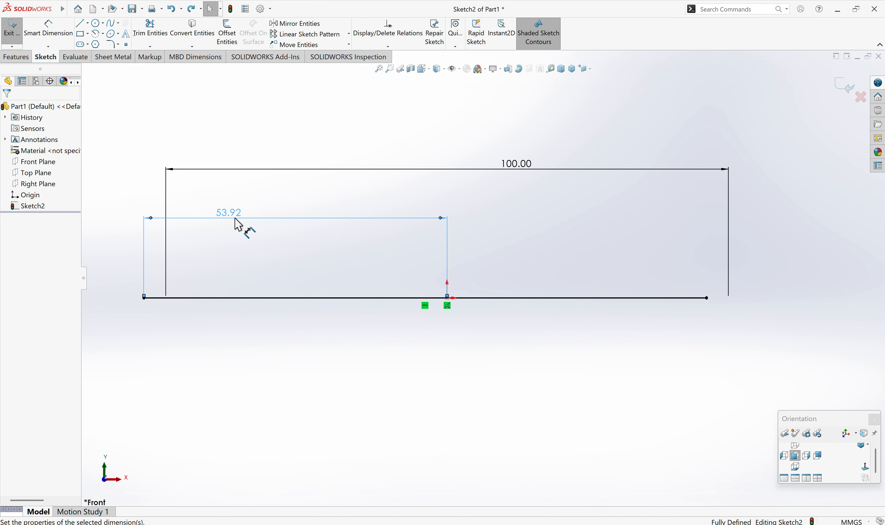
pyautogui.press('Delete')
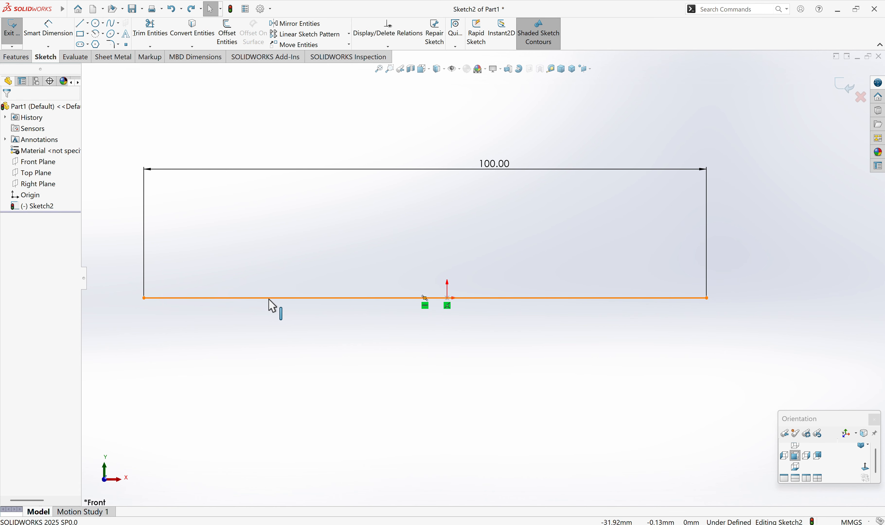
# Add a Coincident relation between the horizontal line's midpoint and the origin.
pyautogui.click(424, 298)
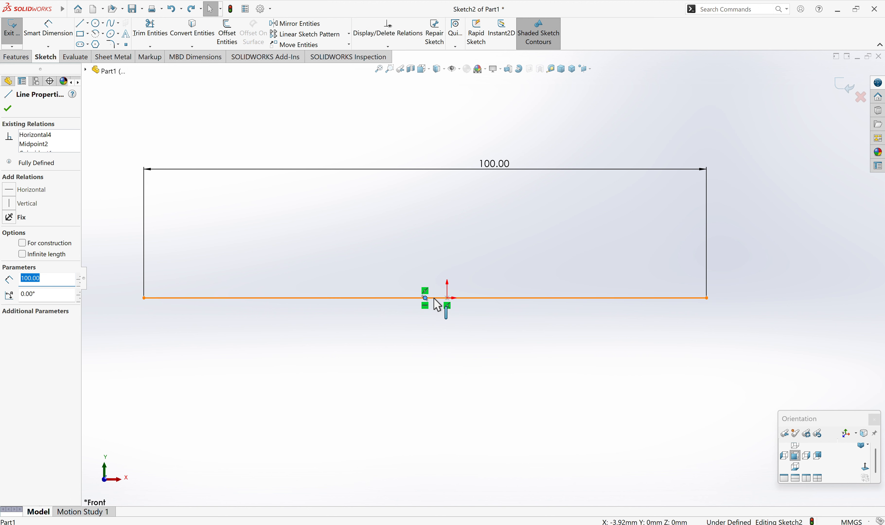
pyautogui.click(447, 302)
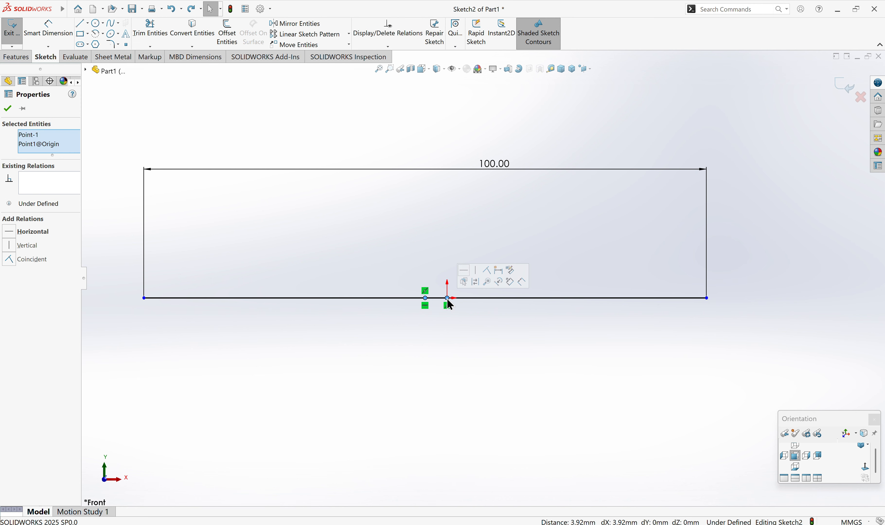
pyautogui.click(487, 273)
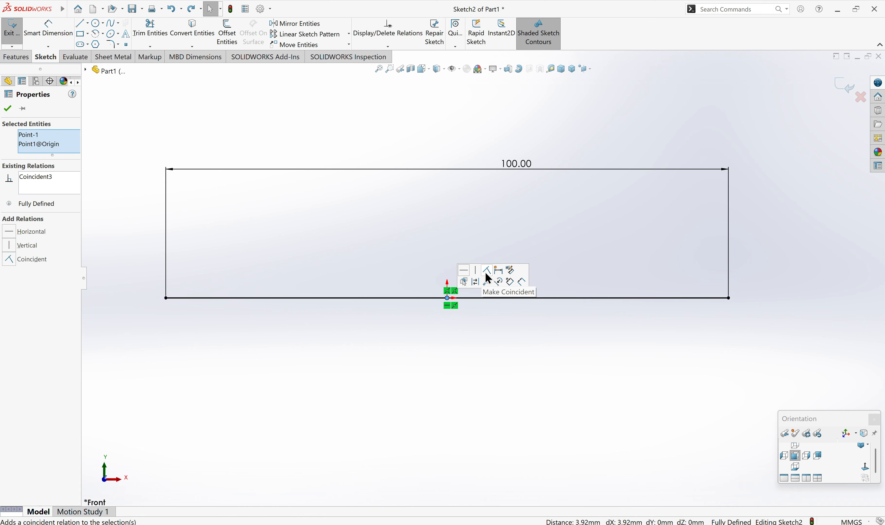
pyautogui.click(362, 256)
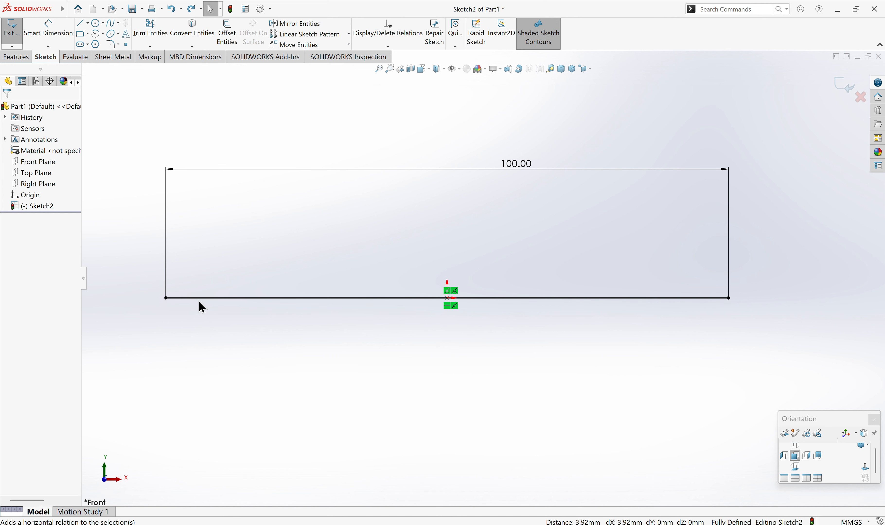
# Draw a slanted line from the origin up and to the left with the Line tool, ending above the 100 mm dimension.
pyautogui.scroll(3, 484, 266)
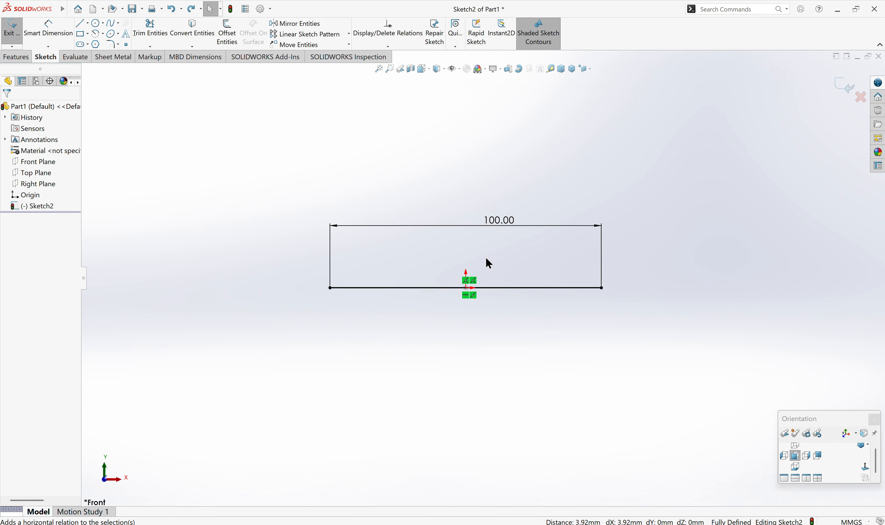
pyautogui.scroll(-2, 489, 263)
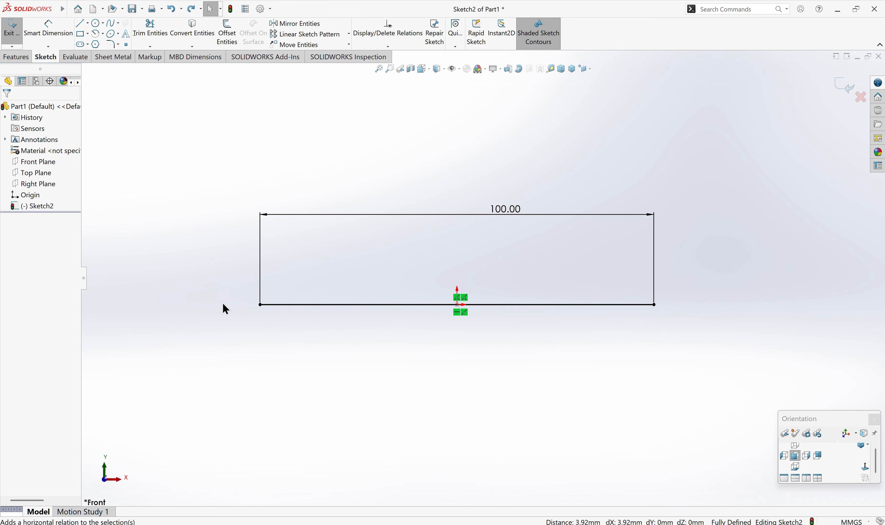
pyautogui.click(288, 306)
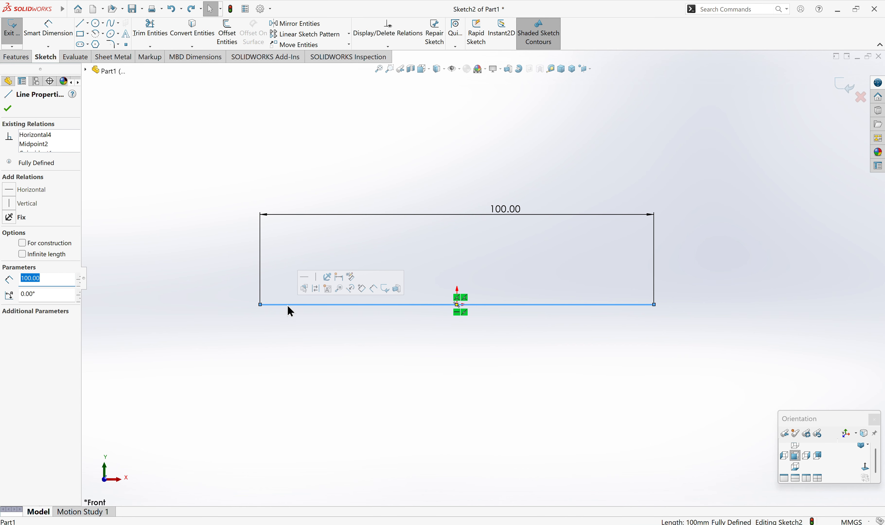
pyautogui.click(229, 267)
pyautogui.moveTo(318, 169); pyautogui.dragTo(237, 172, button='right')
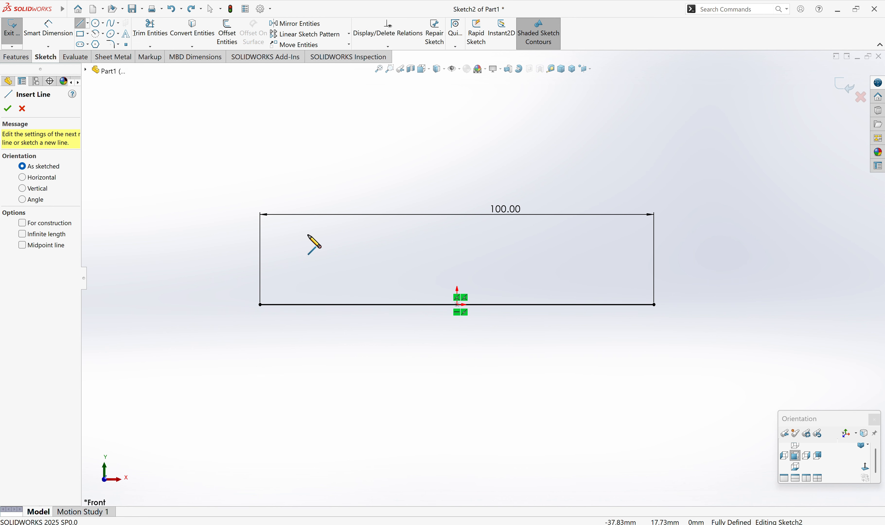
pyautogui.click(457, 305)
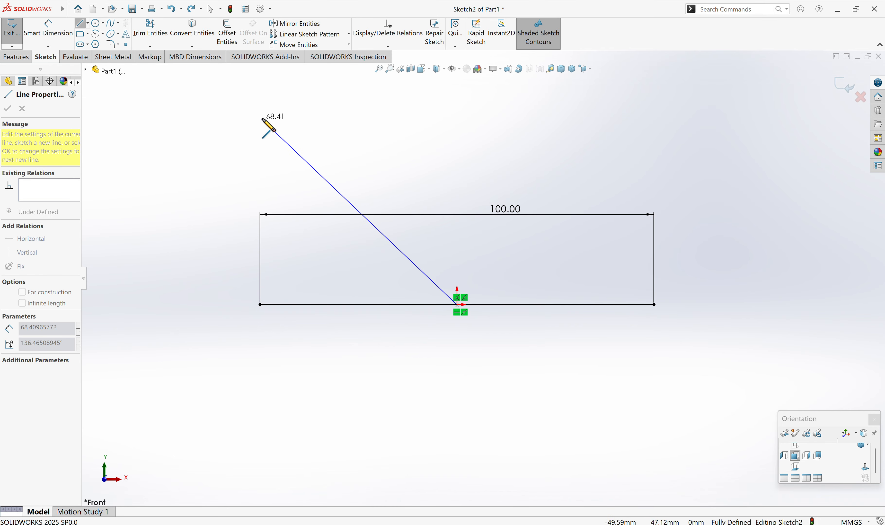
pyautogui.click(298, 146)
pyautogui.press('Escape')
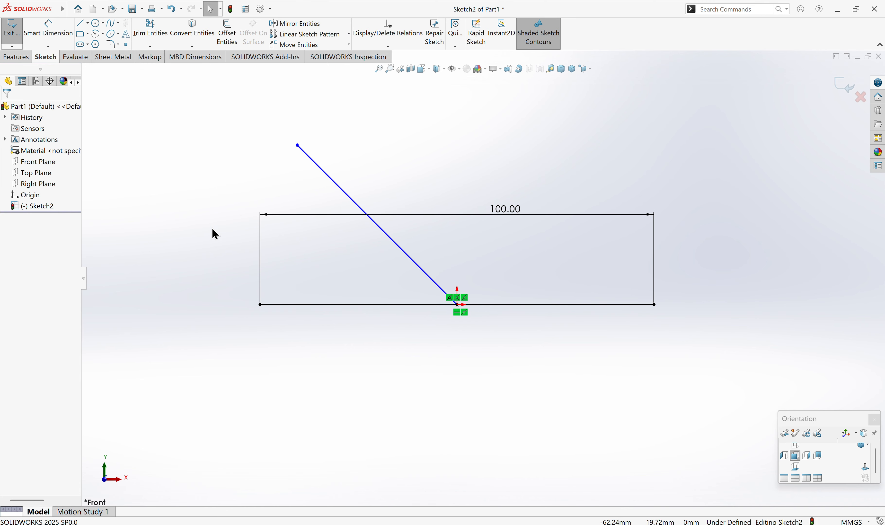
# Dimension the angle between the slanted line and the horizontal line with Smart Dimension and set it to 65°.
pyautogui.moveTo(225, 266); pyautogui.dragTo(222, 183, button='right')
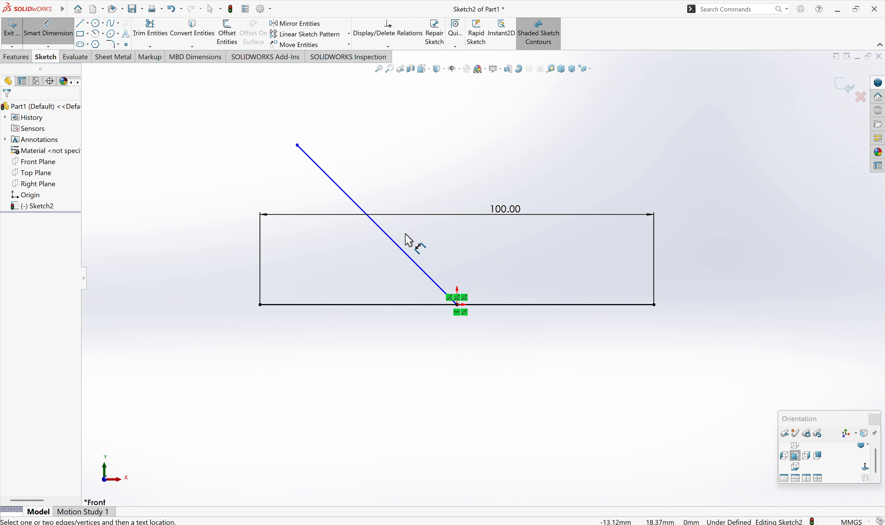
pyautogui.click(408, 305)
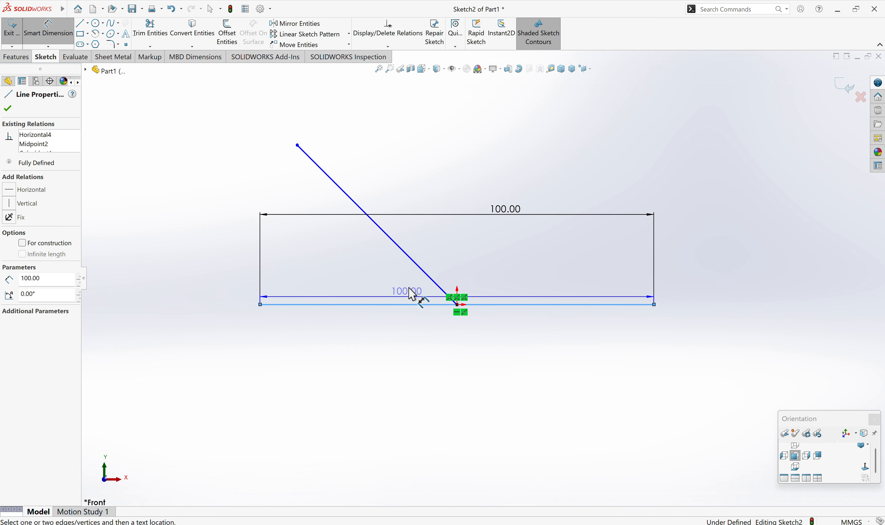
pyautogui.click(420, 268)
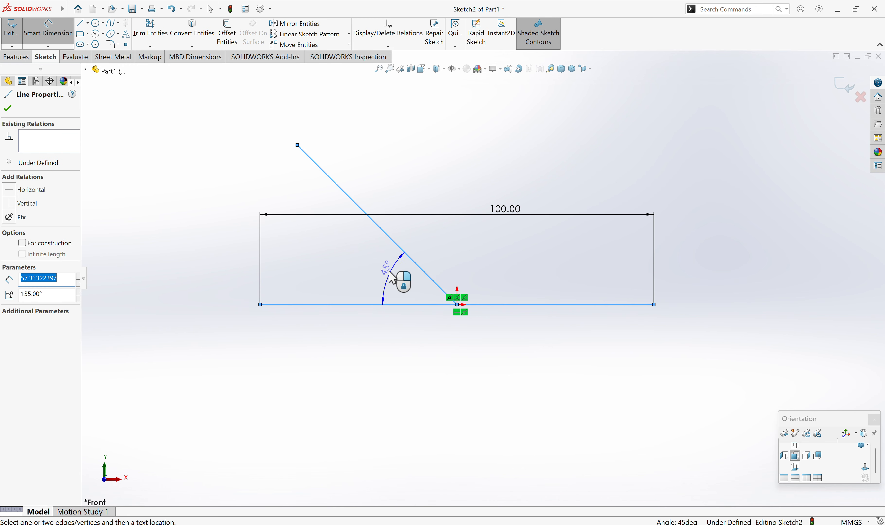
pyautogui.click(391, 270)
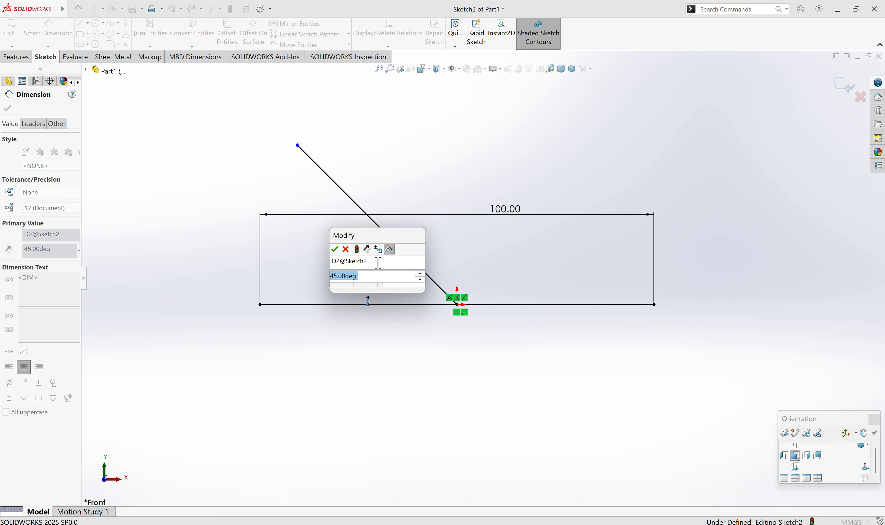
pyautogui.write('65')
pyautogui.press('Return')
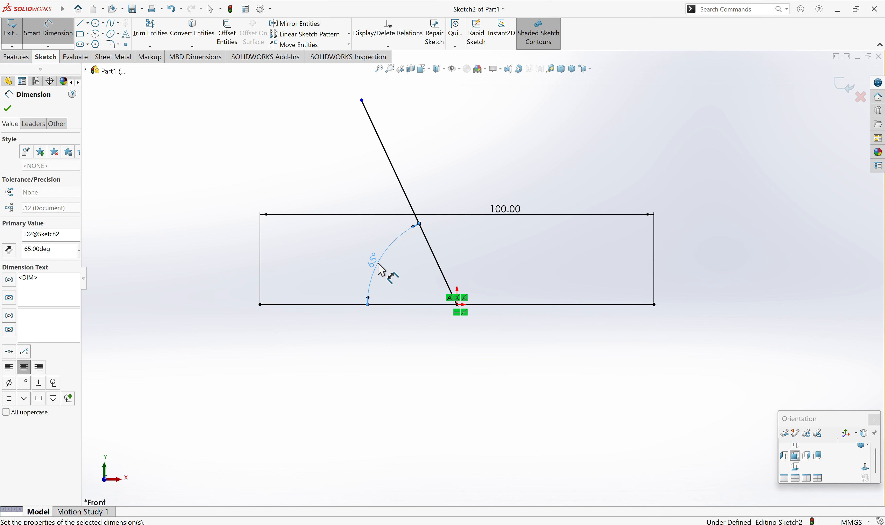
pyautogui.press('Escape')
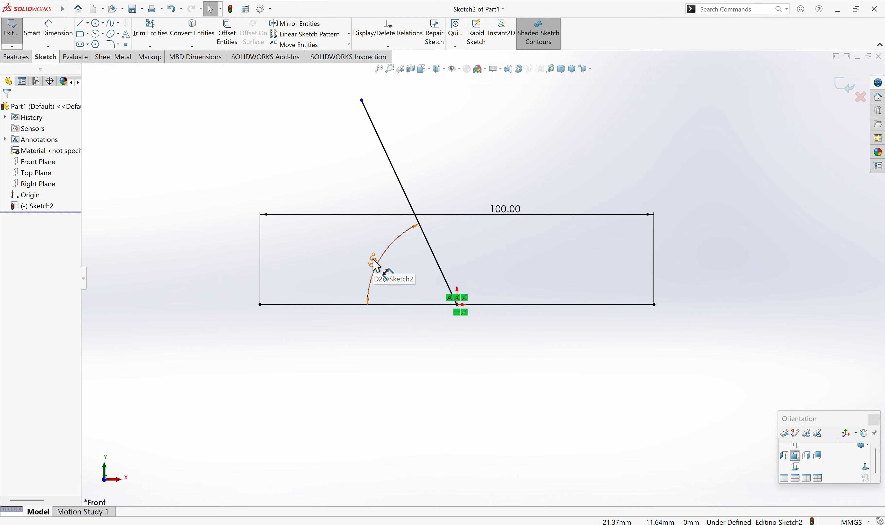
# Draw a second slanted line from the origin up and to the right, about 54.5 mm long at about 60°.
pyautogui.press('l')
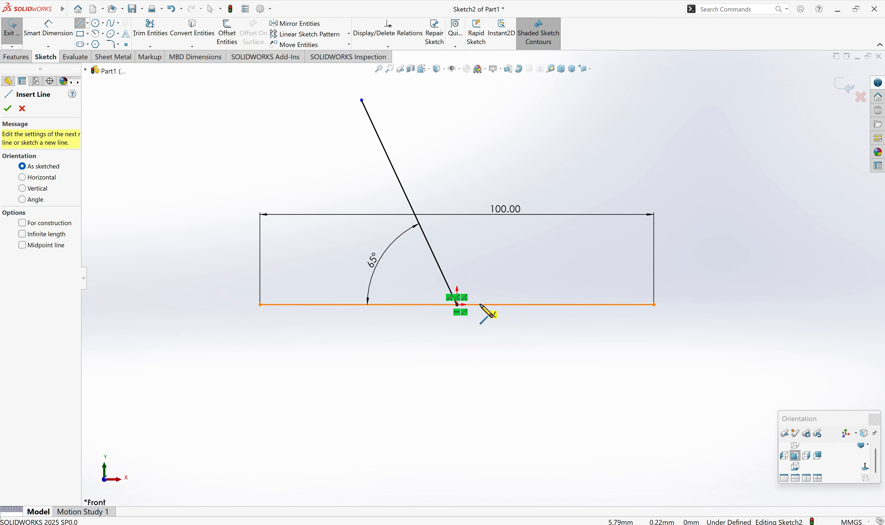
pyautogui.click(457, 304)
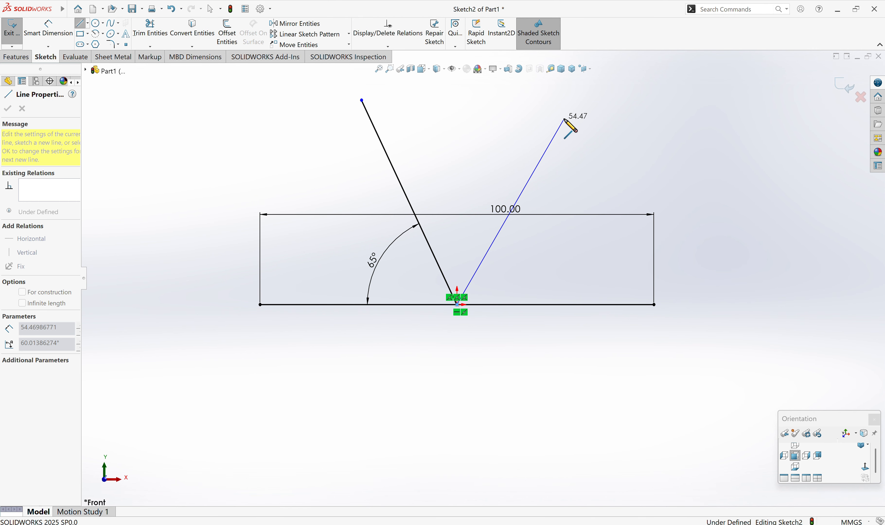
pyautogui.click(565, 119)
pyautogui.press('Escape')
# Try a 65° angle dimension between the two slanted lines and undo it.
pyautogui.press('d')
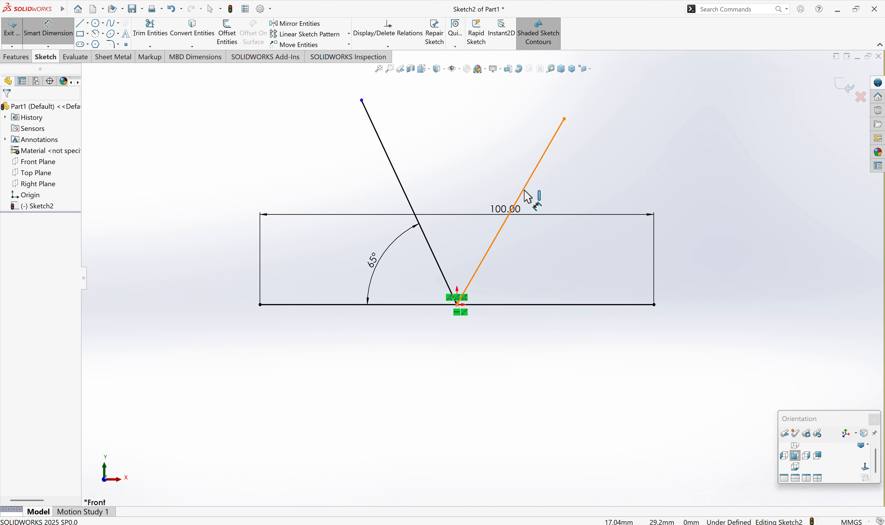
pyautogui.click(513, 208)
pyautogui.click(416, 217)
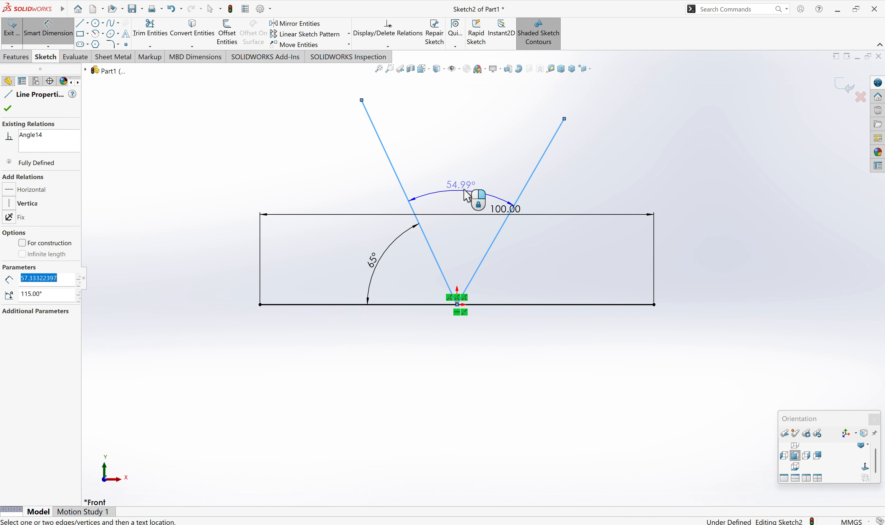
pyautogui.click(469, 173)
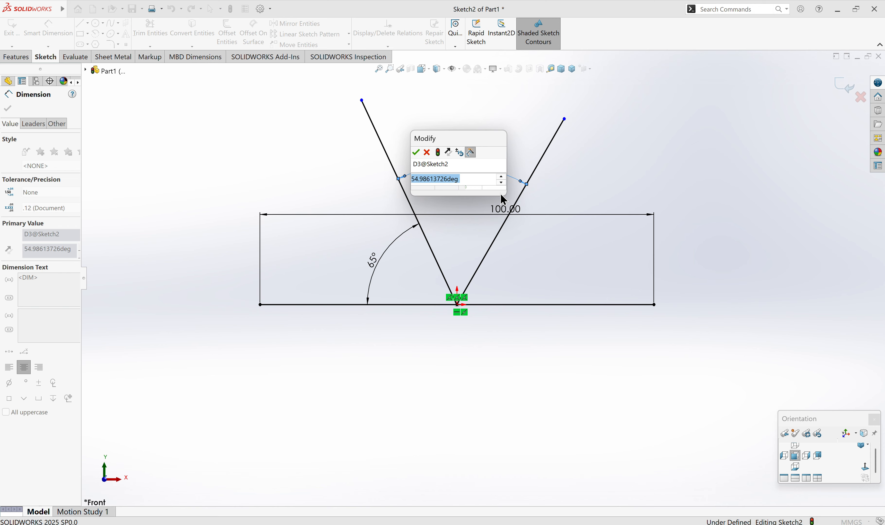
pyautogui.write('65')
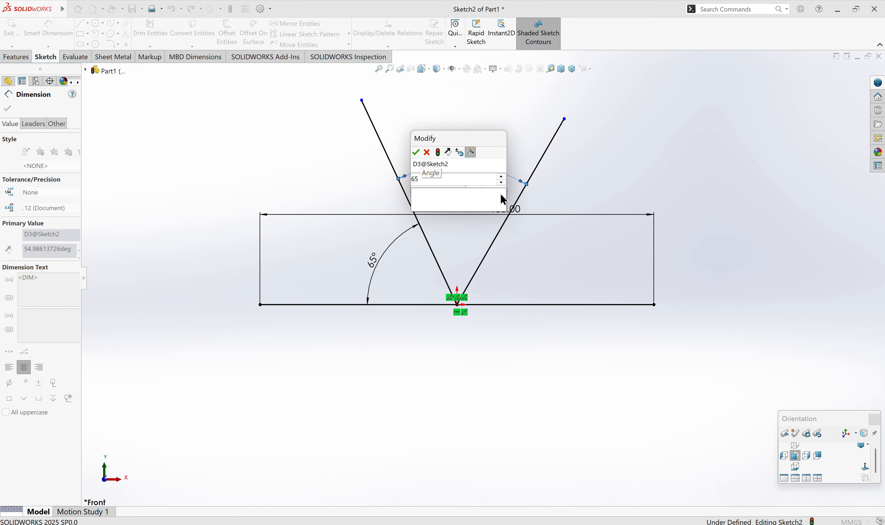
pyautogui.press('Return')
pyautogui.press('Escape')
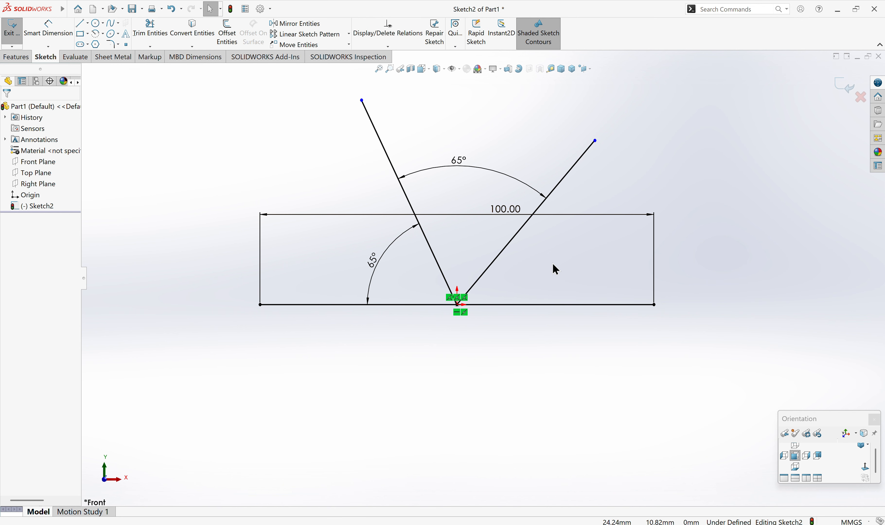
pyautogui.click(466, 165)
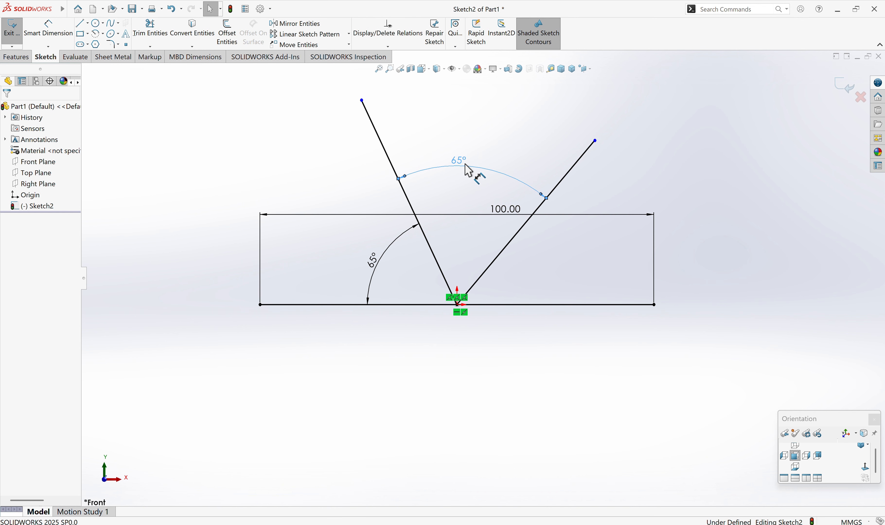
pyautogui.hotkey('ctrl', 'z')
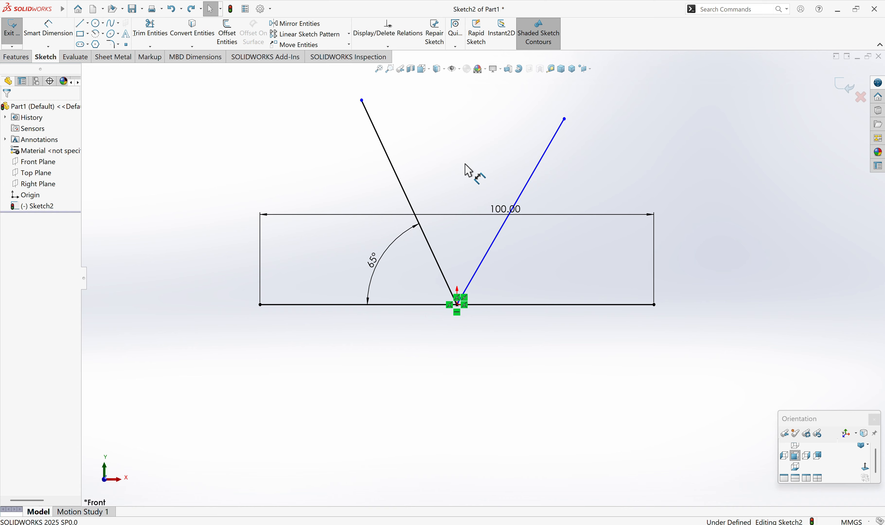
# Dimension the angle between the right slanted line and the horizontal line and set it to 65°.
pyautogui.moveTo(548, 380); pyautogui.dragTo(561, 241, button='right')
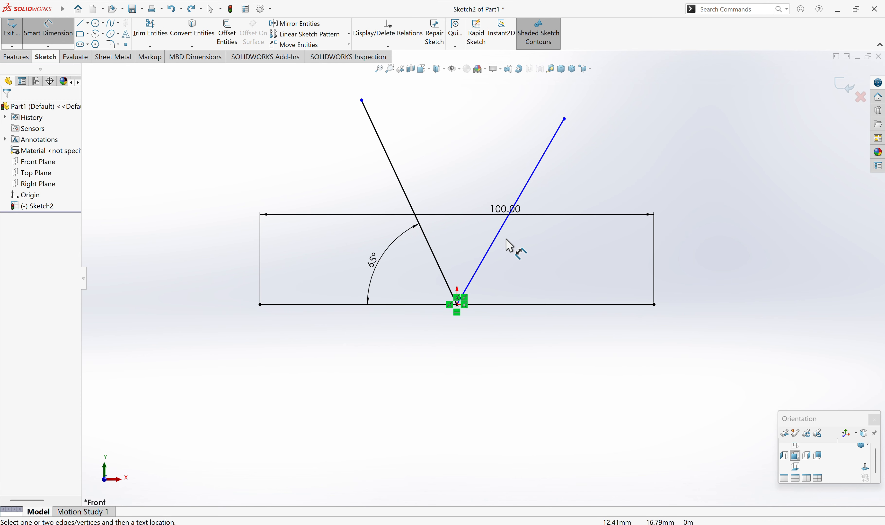
pyautogui.click(495, 241)
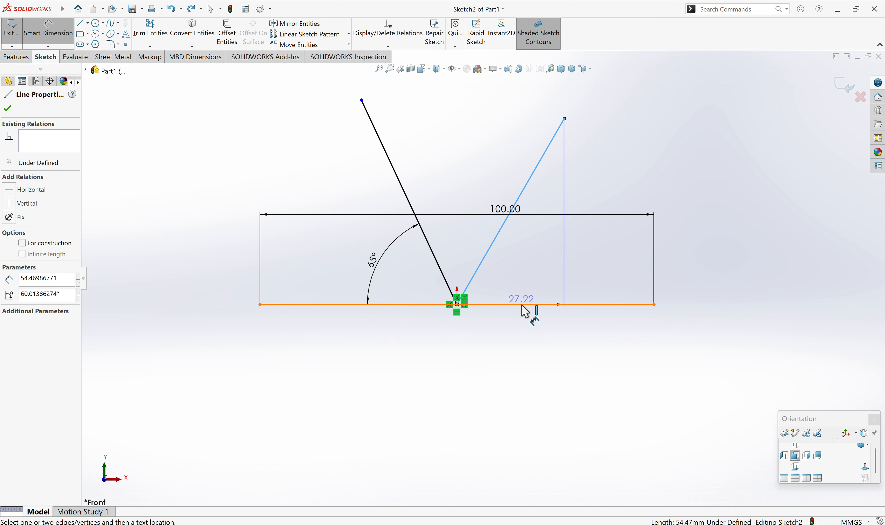
pyautogui.click(518, 305)
pyautogui.click(532, 258)
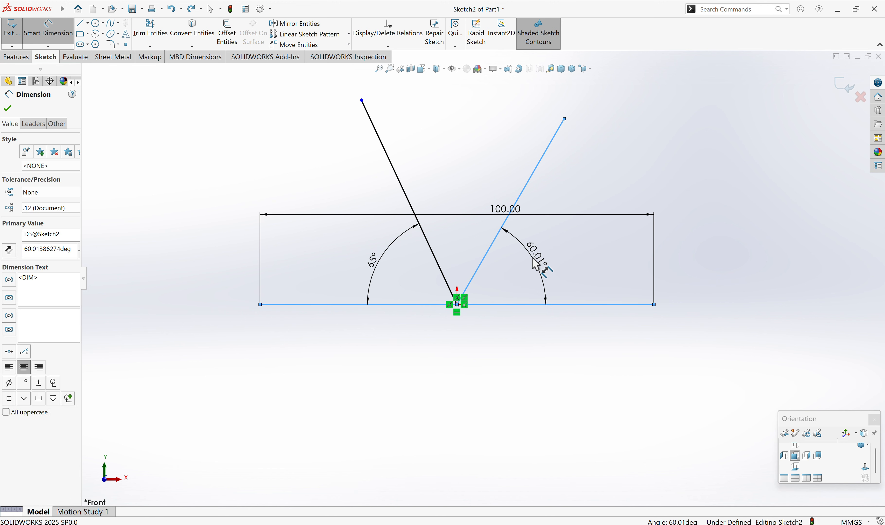
pyautogui.write('65')
pyautogui.press('Return')
pyautogui.press('Escape')
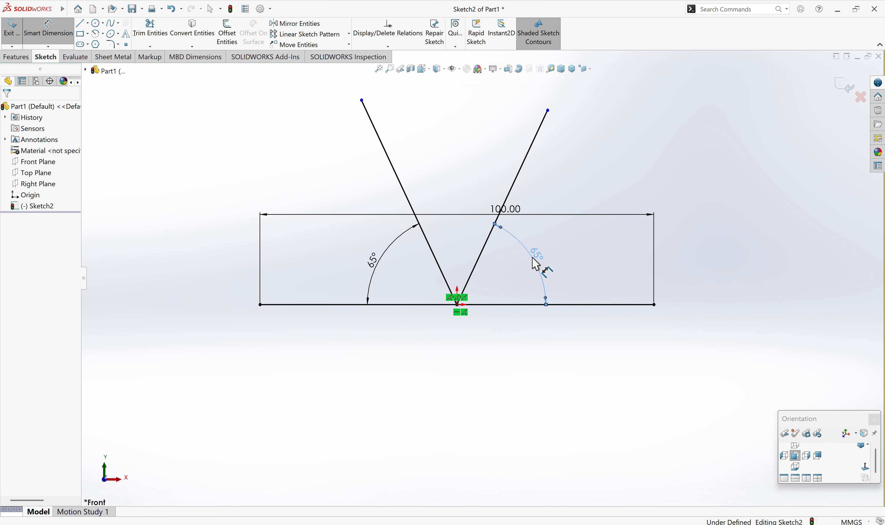
# Add a Horizontal relation between the upper endpoints of the two slanted lines.
pyautogui.scroll(1, 476, 225)
pyautogui.scroll(1, 477, 225)
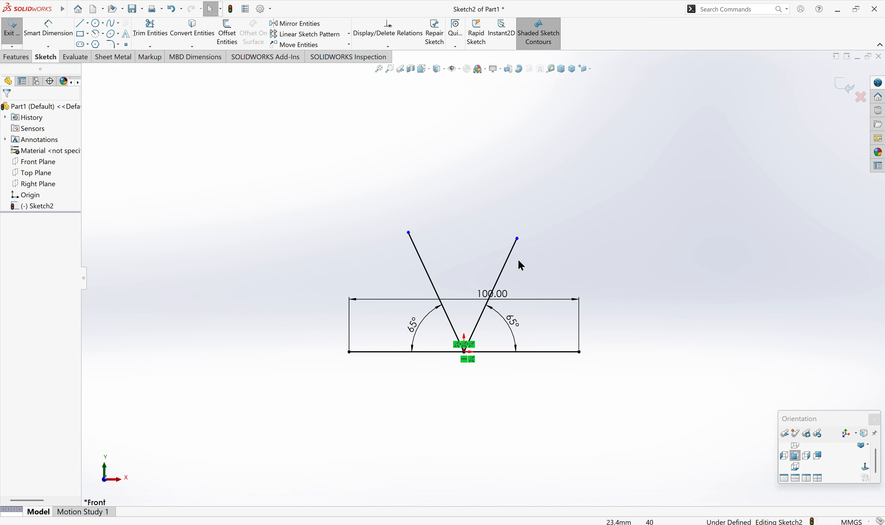
pyautogui.click(517, 239)
pyautogui.keyDown('ctrl'); pyautogui.click(408, 233); pyautogui.keyUp('ctrl')
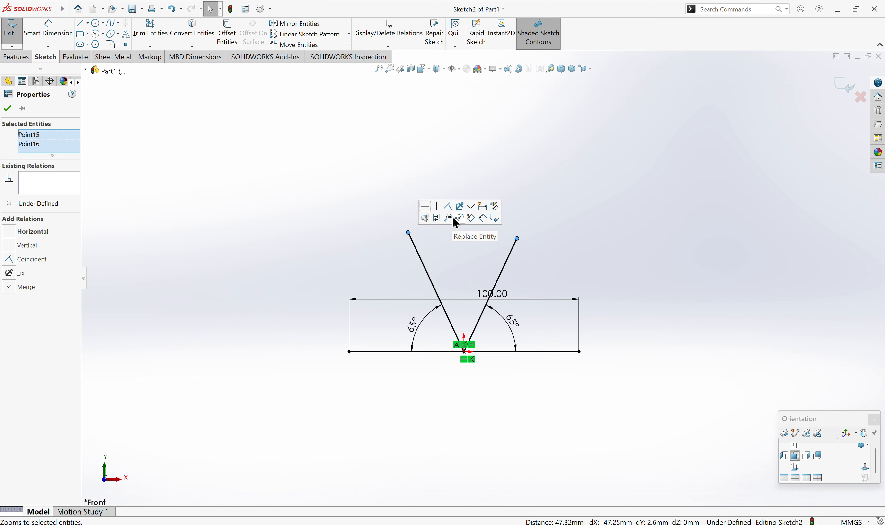
pyautogui.click(423, 158)
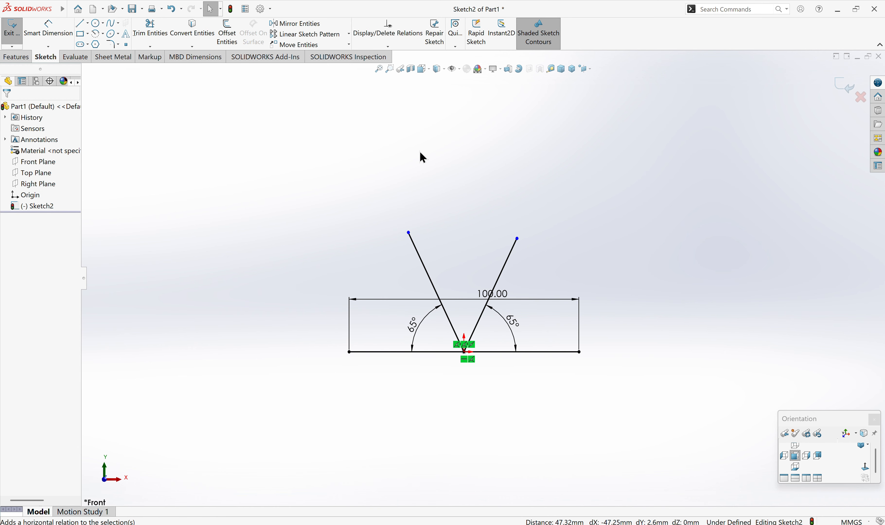
pyautogui.click(518, 240)
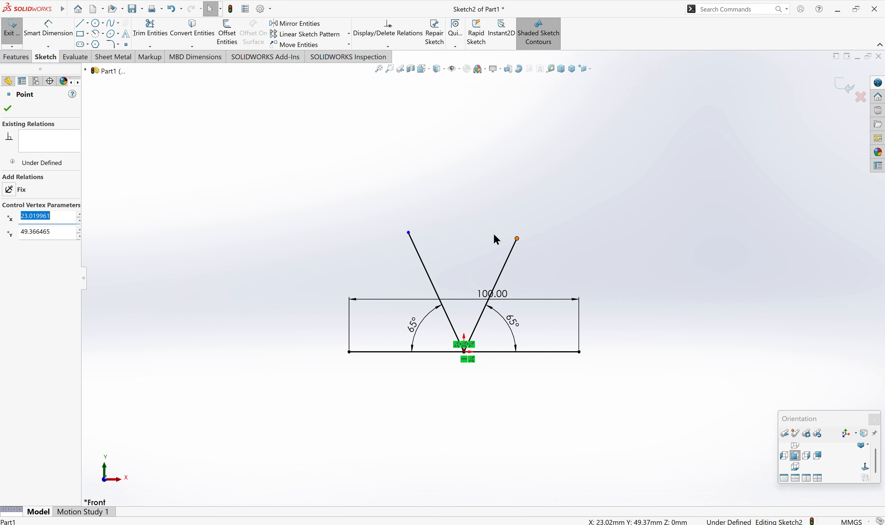
pyautogui.keyDown('ctrl'); pyautogui.click(408, 233); pyautogui.keyUp('ctrl')
pyautogui.click(427, 207)
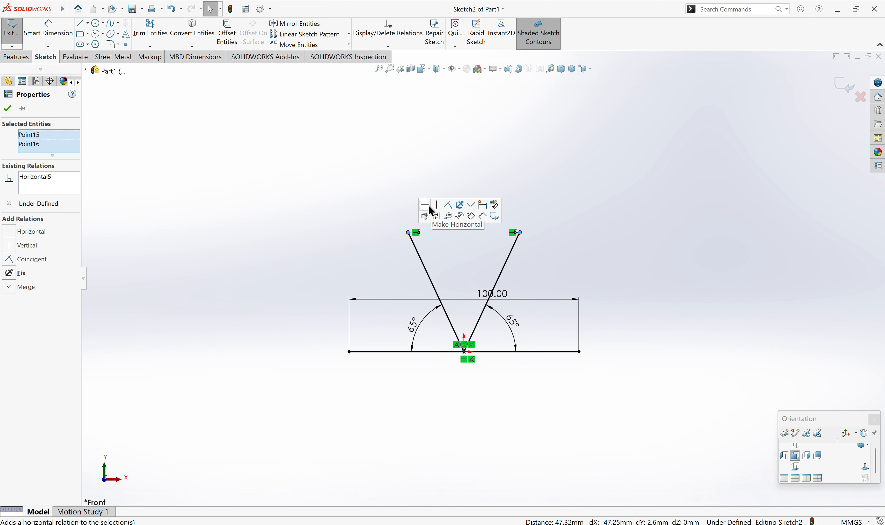
pyautogui.click(493, 250)
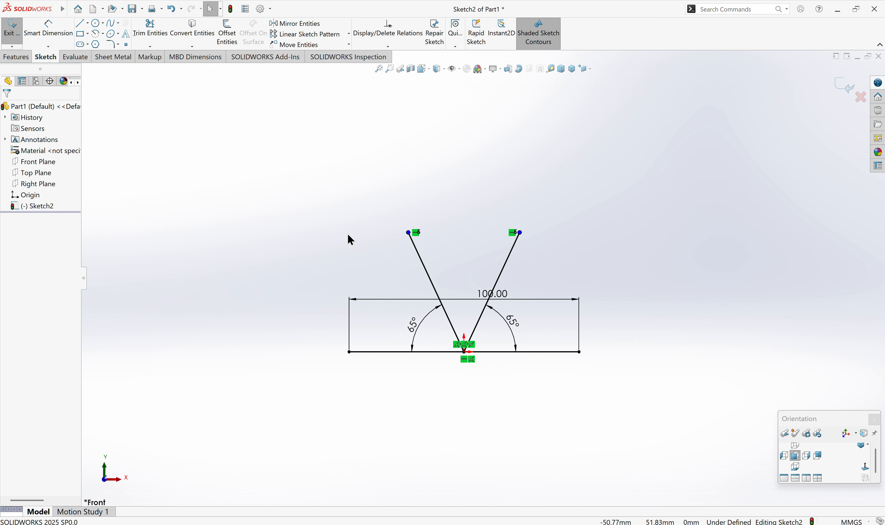
# Add the angle between the two slanted lines as a driven dimension and delete it again.
pyautogui.scroll(1, 482, 277)
pyautogui.scroll(-4, 494, 316)
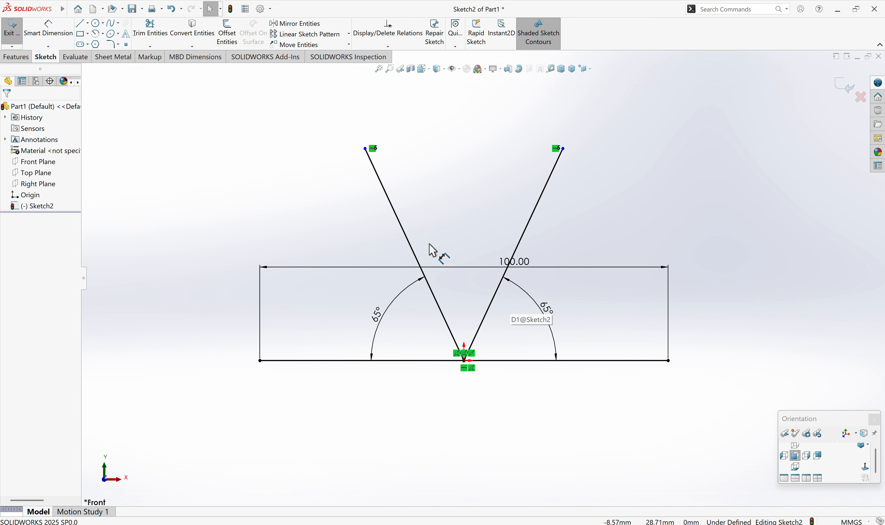
pyautogui.moveTo(314, 233); pyautogui.dragTo(312, 130, button='right')
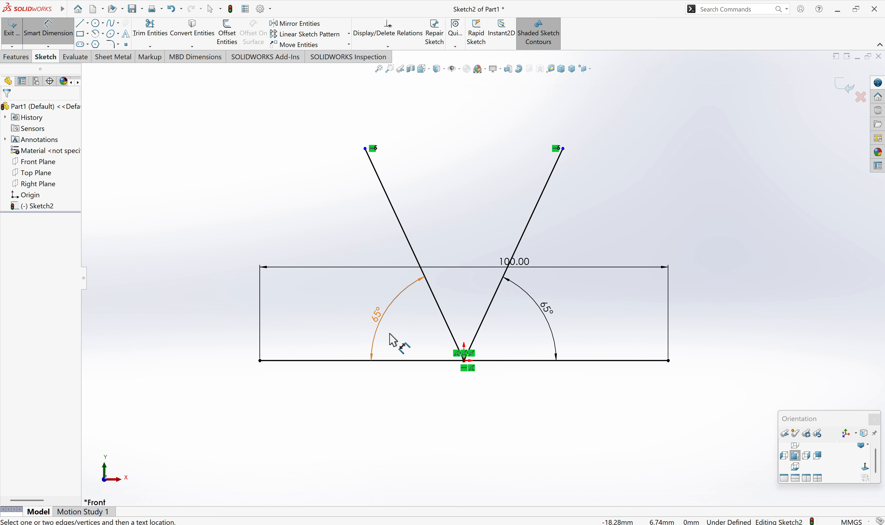
pyautogui.click(494, 300)
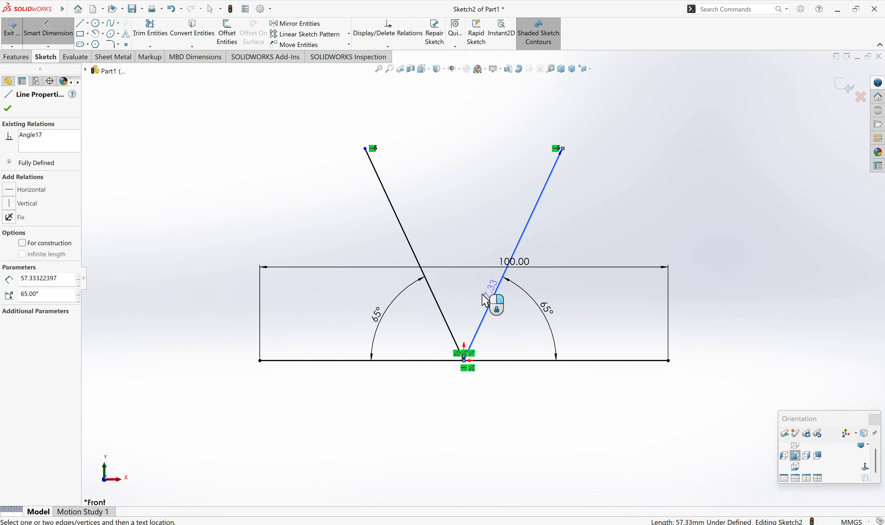
pyautogui.click(437, 304)
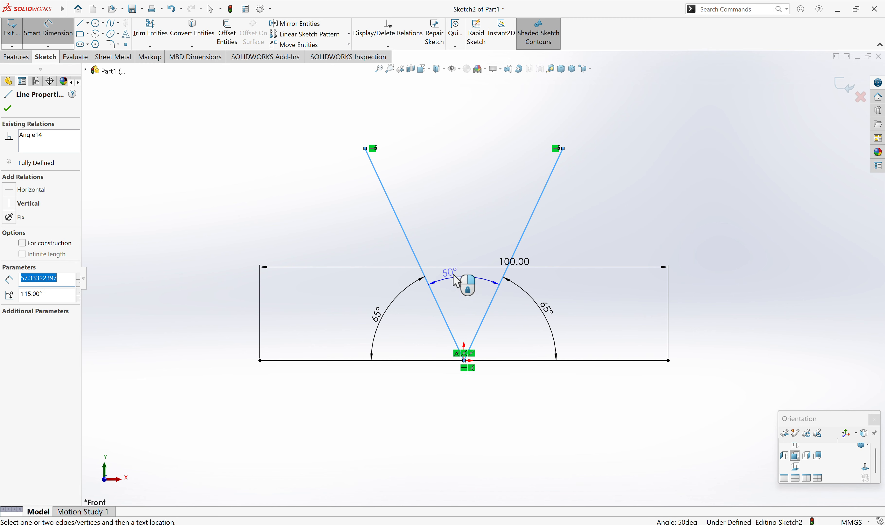
pyautogui.click(459, 241)
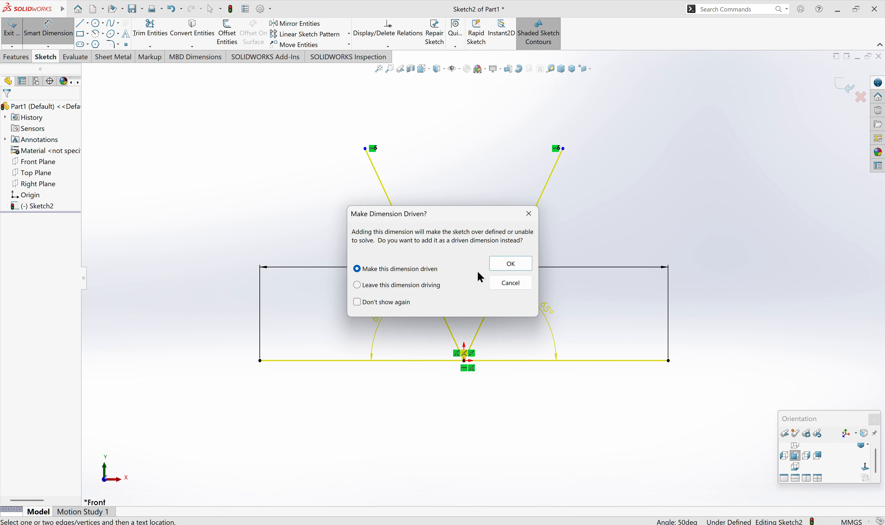
pyautogui.moveTo(488, 212)
pyautogui.mouseDown()
pyautogui.moveTo(494, 231)
pyautogui.moveTo(717, 197)
pyautogui.moveTo(743, 152)
pyautogui.mouseUp()
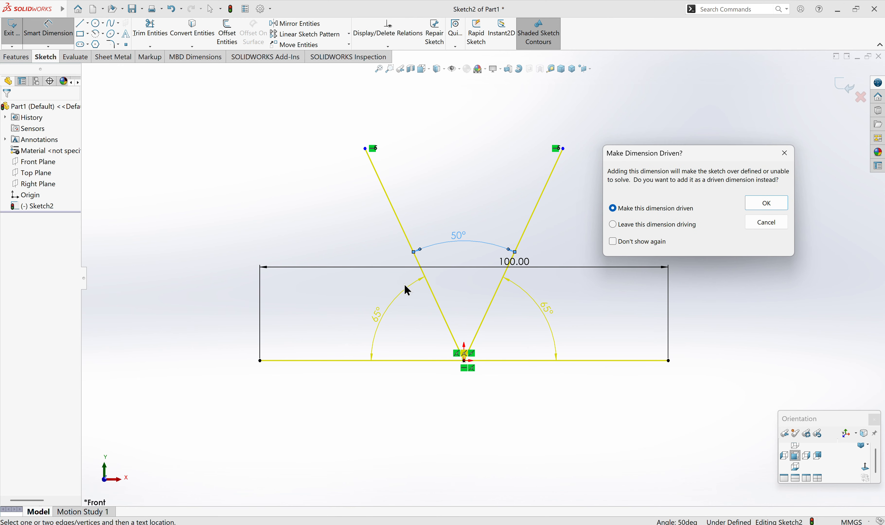
pyautogui.click(767, 203)
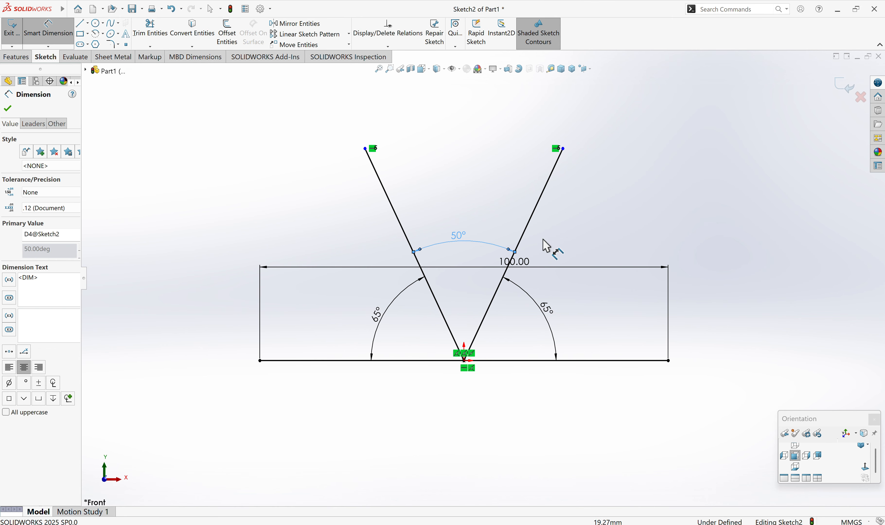
pyautogui.press('Escape')
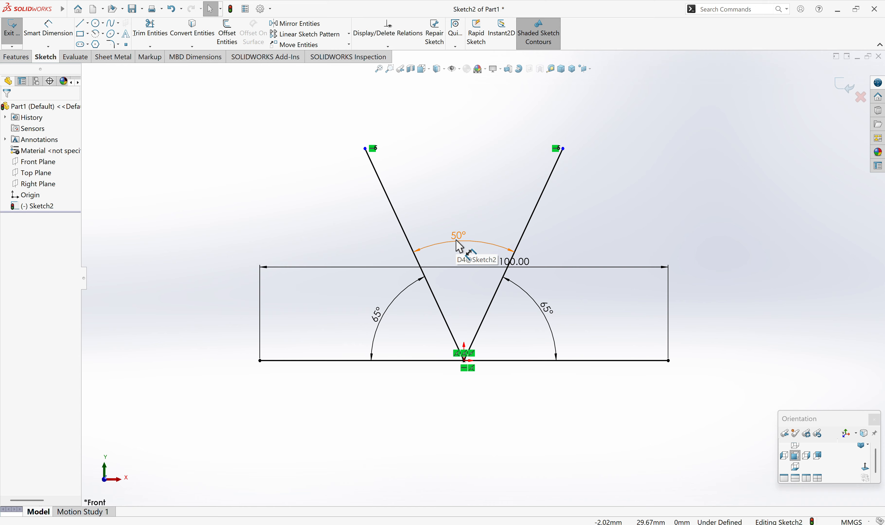
pyautogui.click(459, 247)
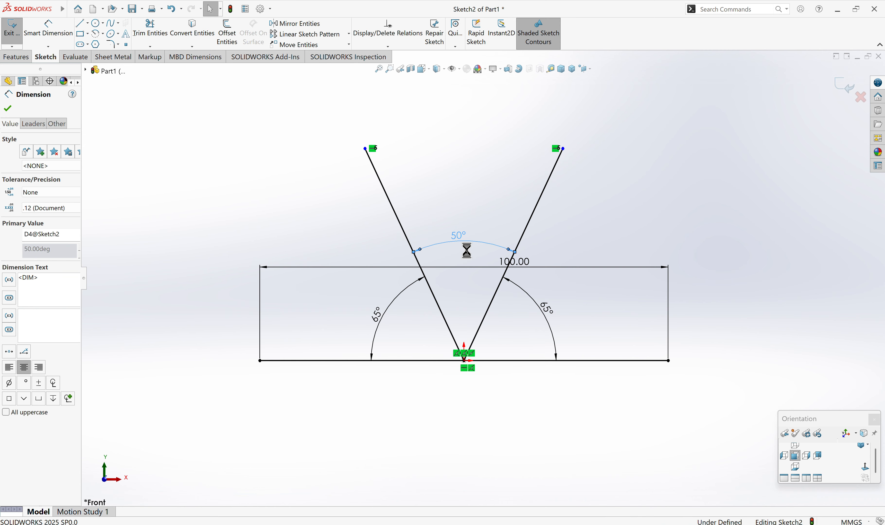
pyautogui.press('Delete')
pyautogui.moveTo(360, 253); pyautogui.dragTo(330, 130, button='right')
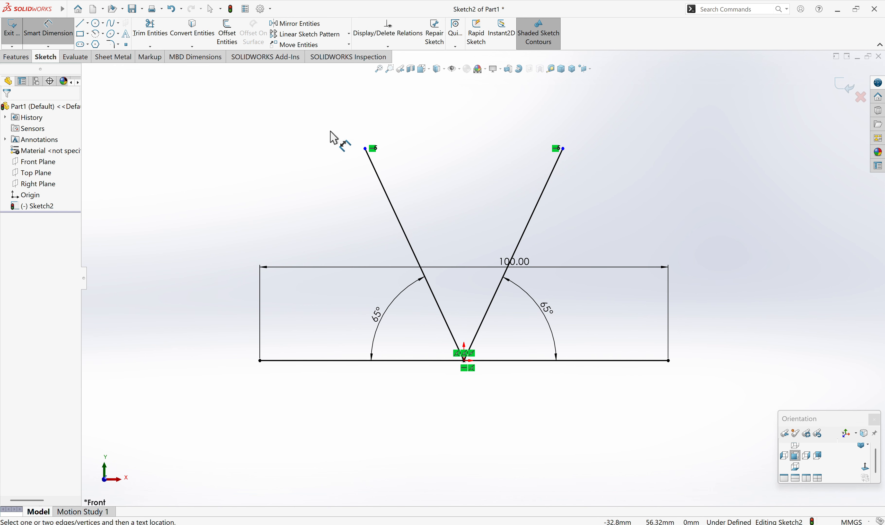
pyautogui.click(407, 237)
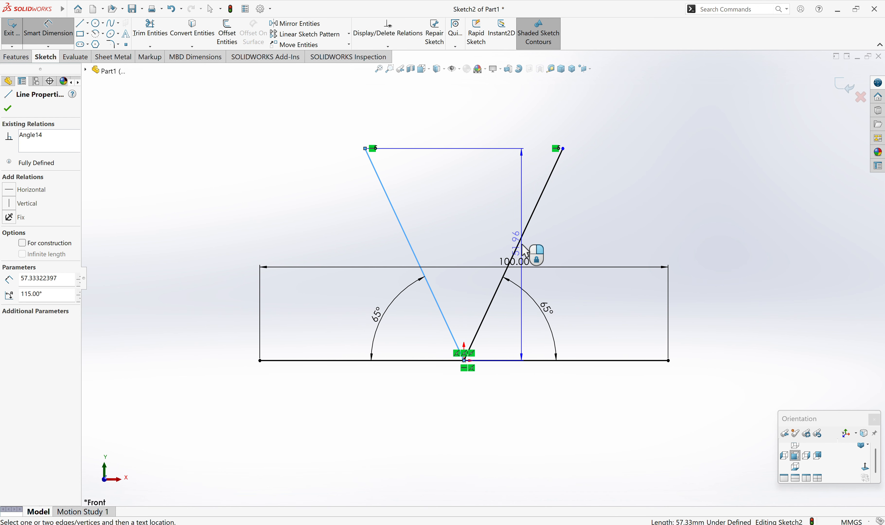
pyautogui.click(520, 250)
pyautogui.press('Return')
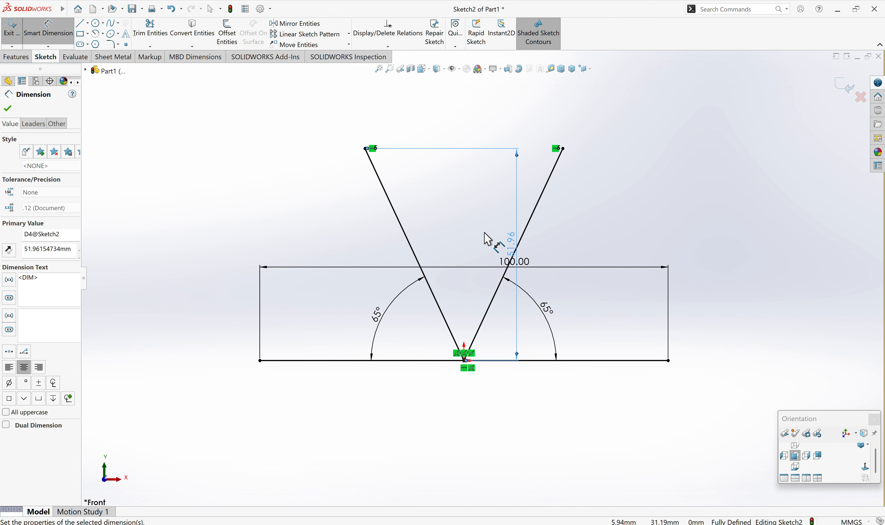
pyautogui.press('Delete')
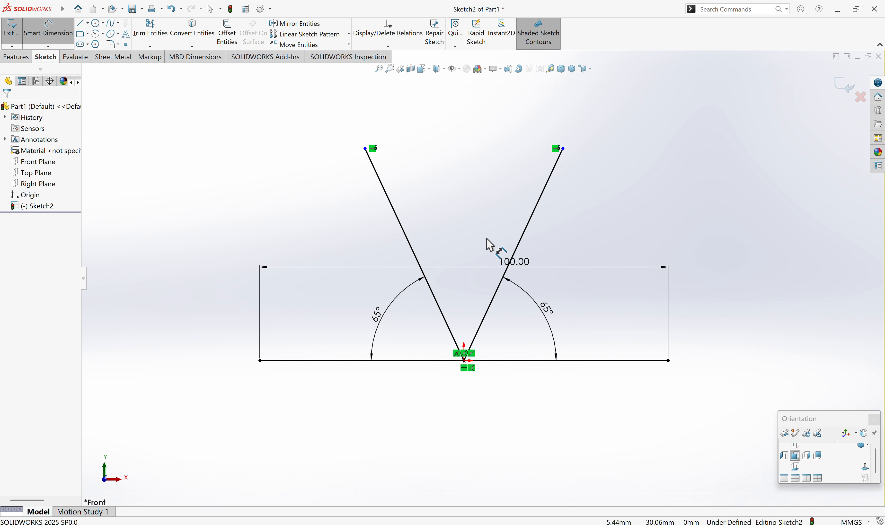
# Dimension the angle between the two slanted lines and leave the dimension driving despite the conflict.
pyautogui.click(412, 252)
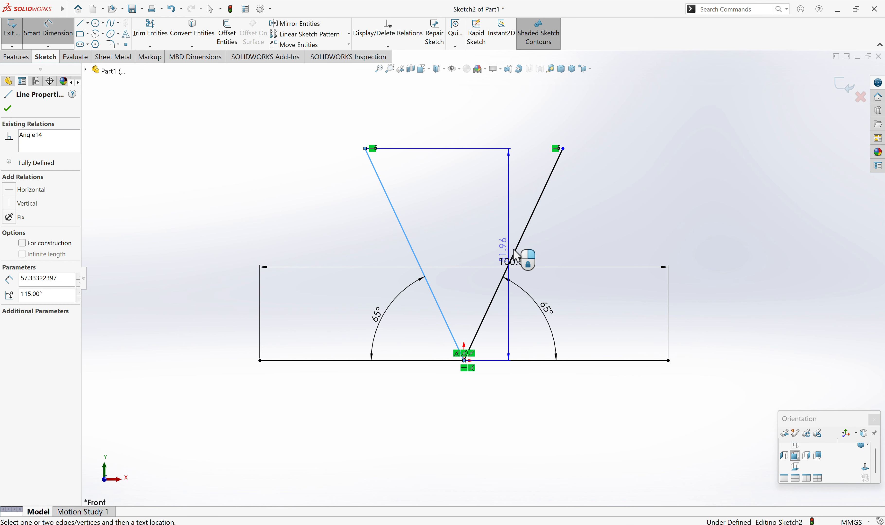
pyautogui.click(517, 248)
pyautogui.click(474, 254)
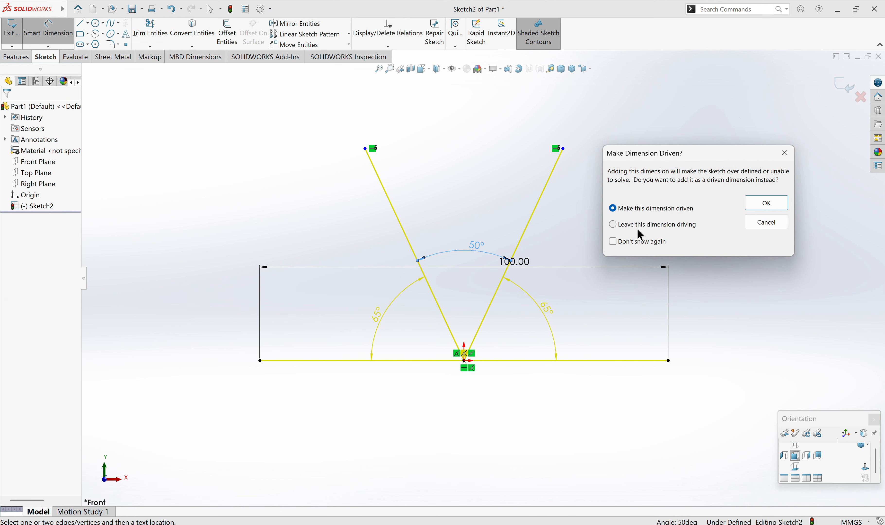
pyautogui.click(613, 225)
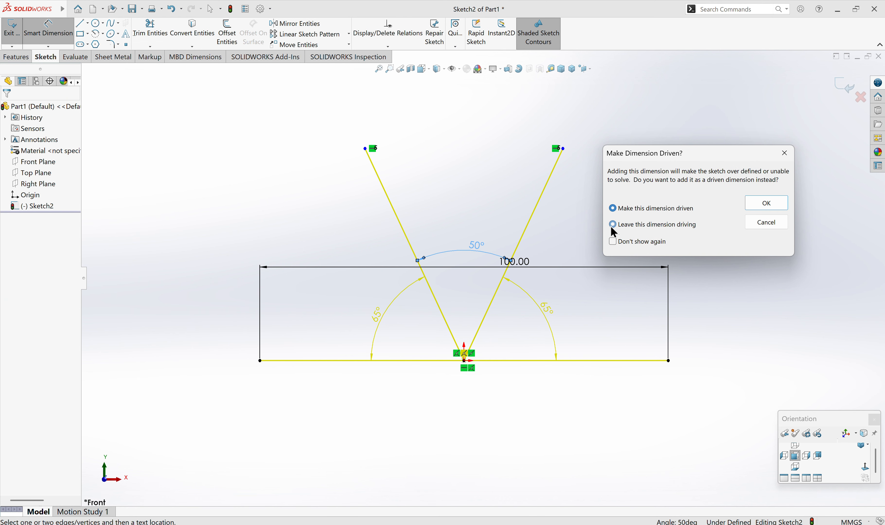
pyautogui.click(760, 202)
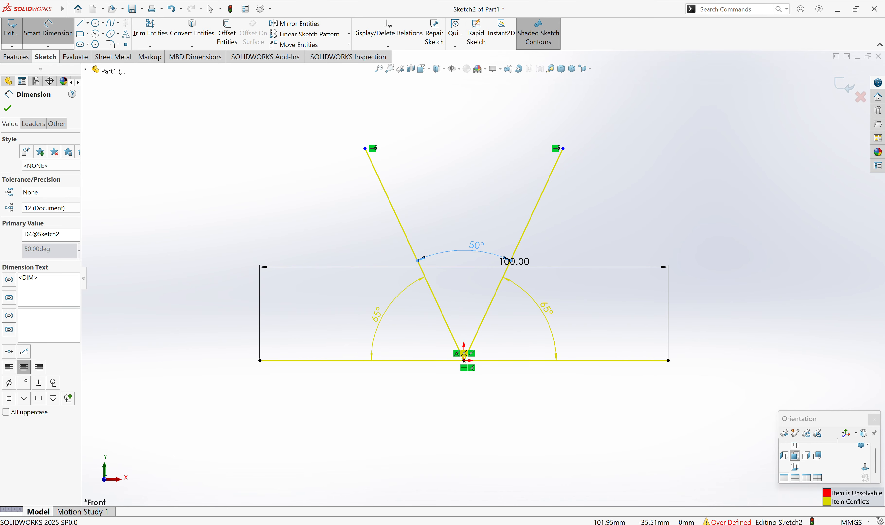
pyautogui.click(7, 108)
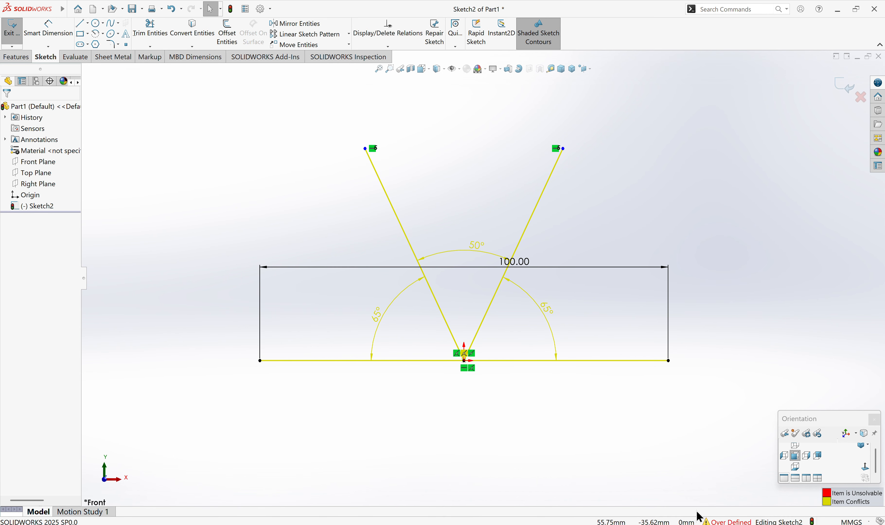
# Diagnose the over-defined sketch with SketchXpert, browse the solutions and accept the one deleting the 50° angle between the slanted lines.
pyautogui.click(727, 522)
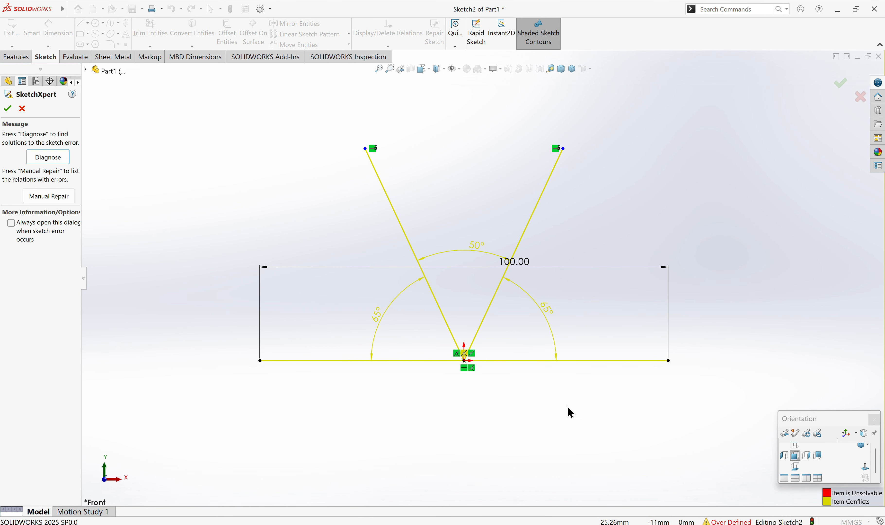
pyautogui.click(48, 157)
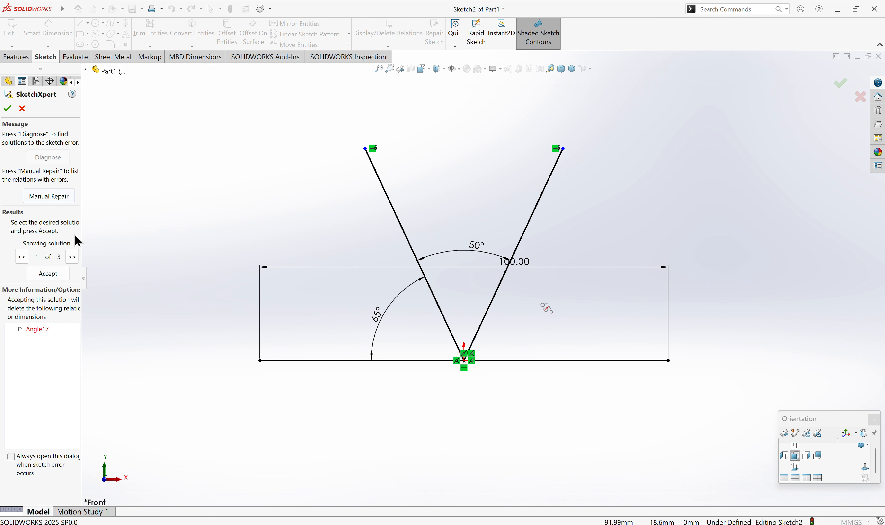
pyautogui.click(74, 259)
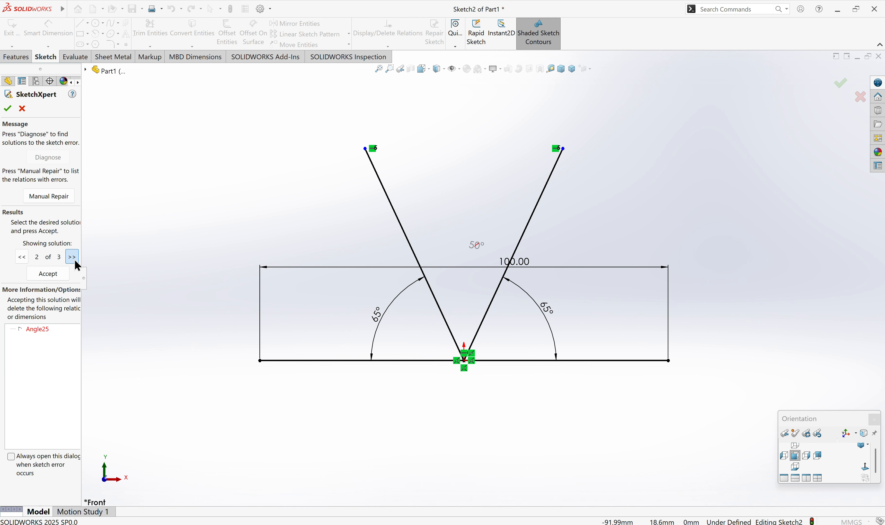
pyautogui.click(74, 260)
pyautogui.click(74, 259)
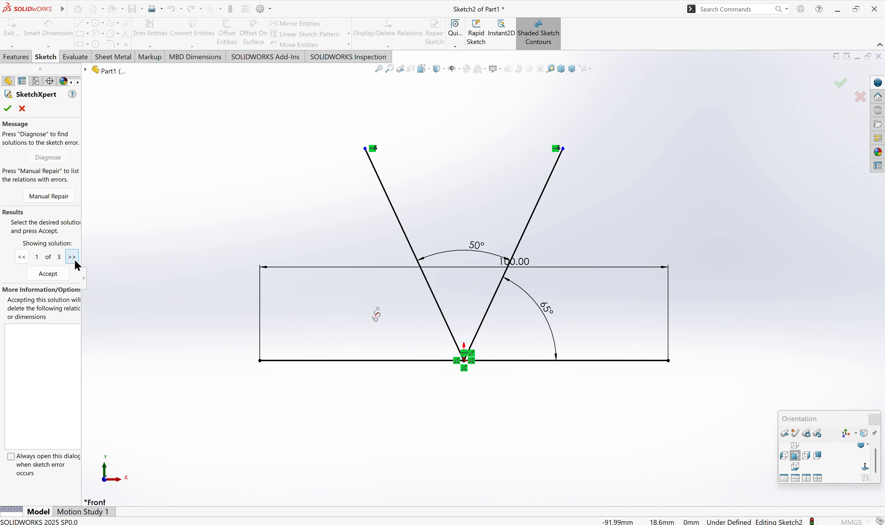
pyautogui.click(75, 260)
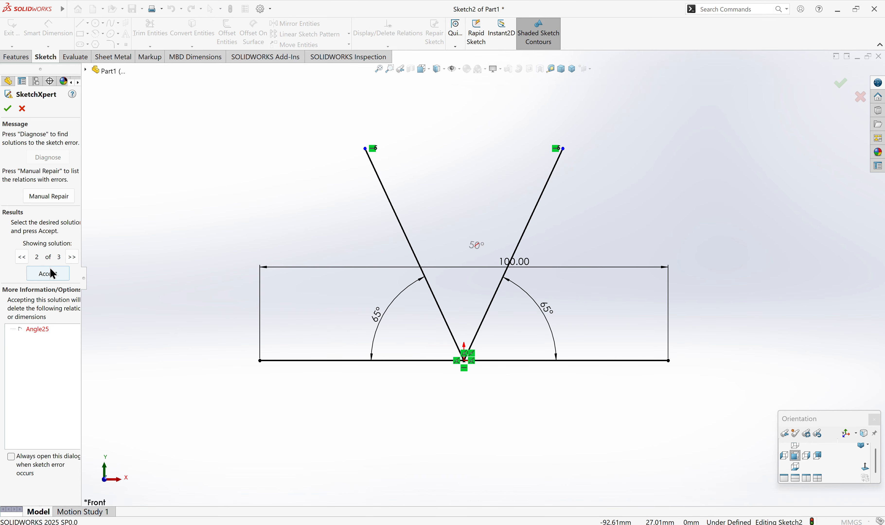
pyautogui.click(53, 274)
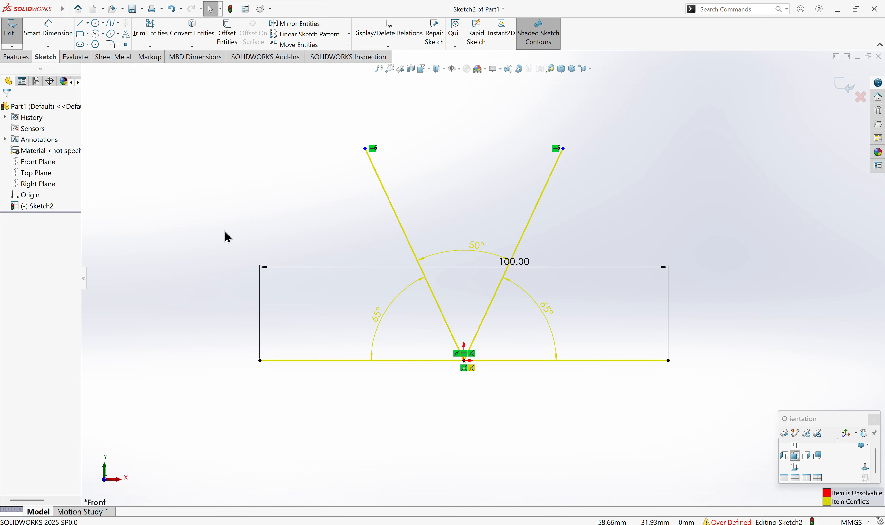
# Repair the over-defined sketch with SketchXpert by accepting the solution that deletes the 65° angle at the right slanted line.
pyautogui.click(724, 521)
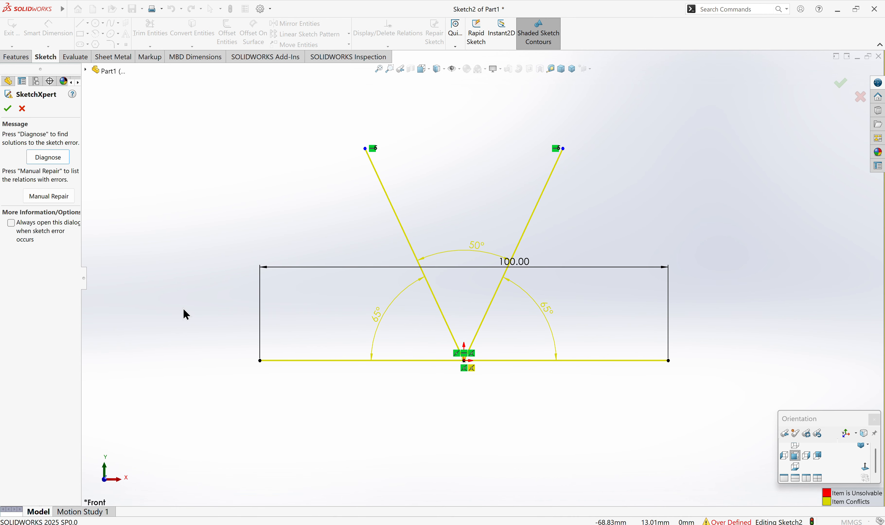
pyautogui.click(39, 157)
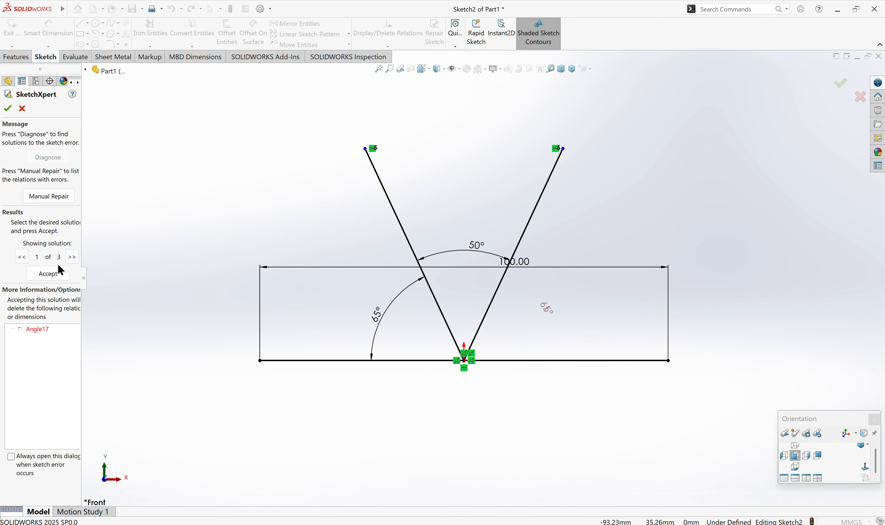
pyautogui.click(44, 277)
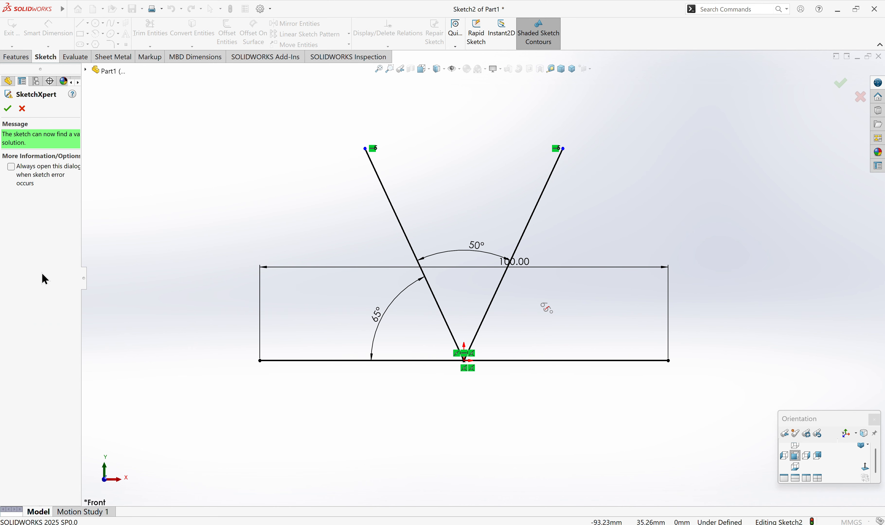
pyautogui.click(7, 109)
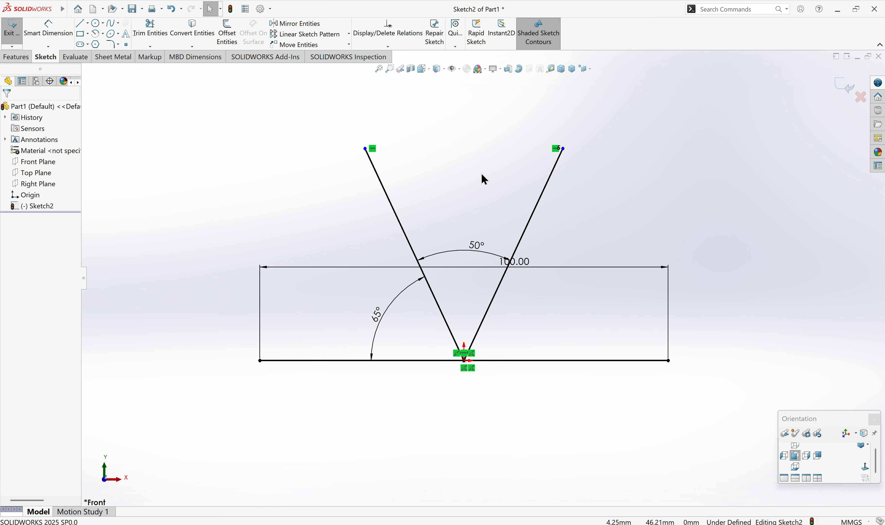
# Turn the display of the sketch relation symbols off and back on.
pyautogui.rightClick(440, 120)
pyautogui.click(436, 120)
pyautogui.rightClick(458, 130)
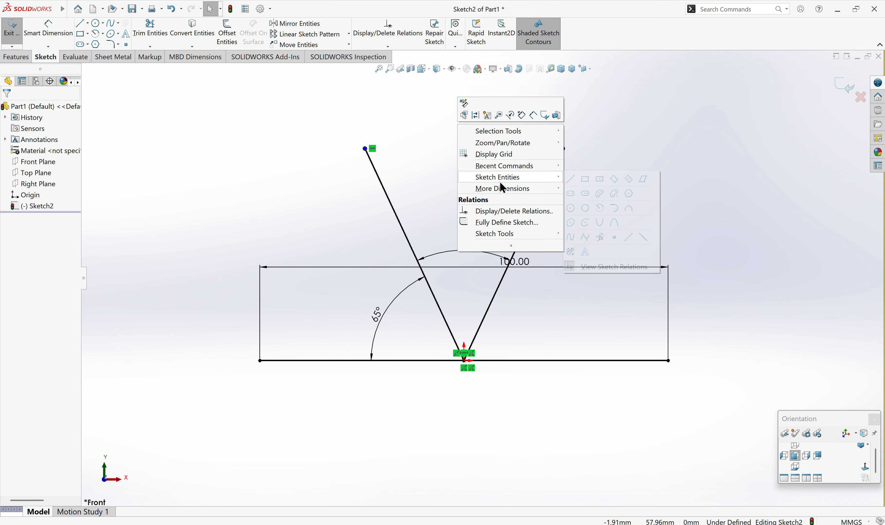
pyautogui.click(429, 146)
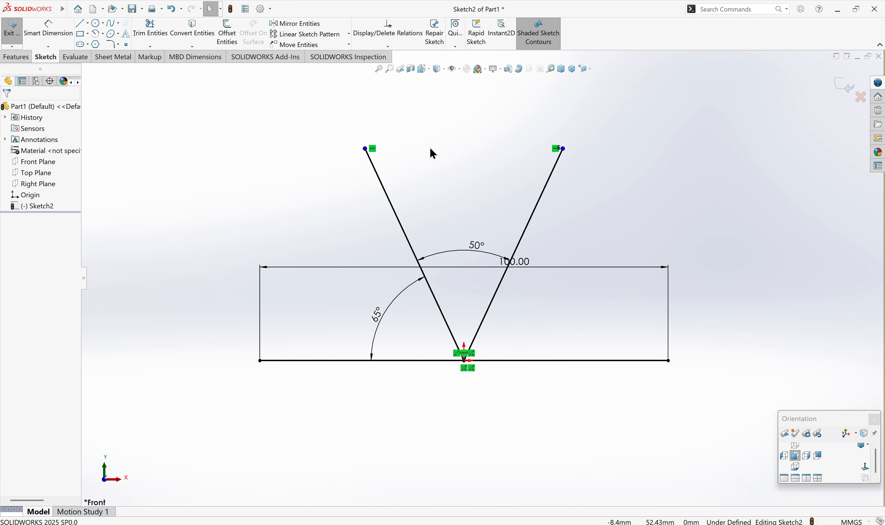
pyautogui.rightClick(454, 130)
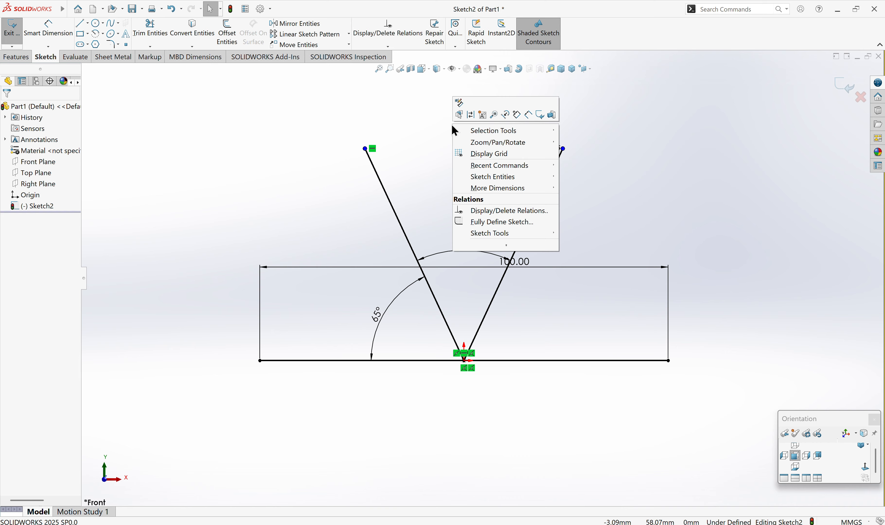
pyautogui.click(447, 125)
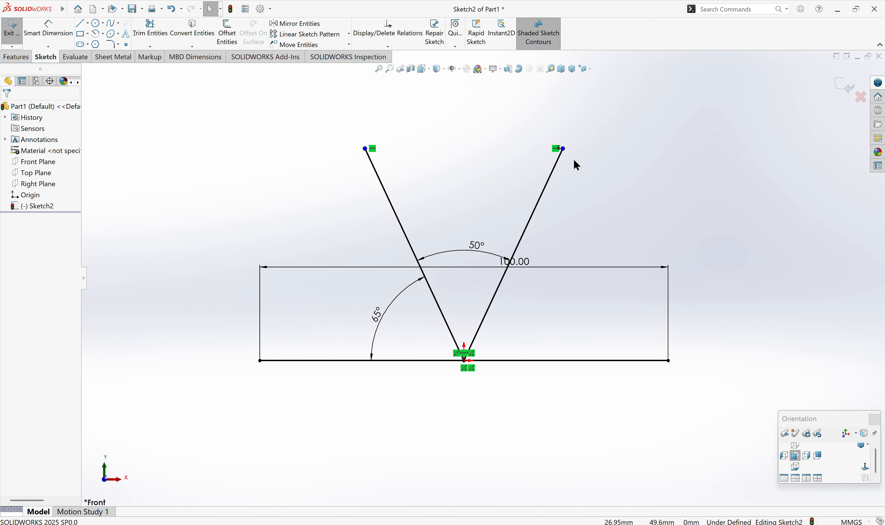
pyautogui.rightClick(470, 119)
pyautogui.moveTo(513, 171)
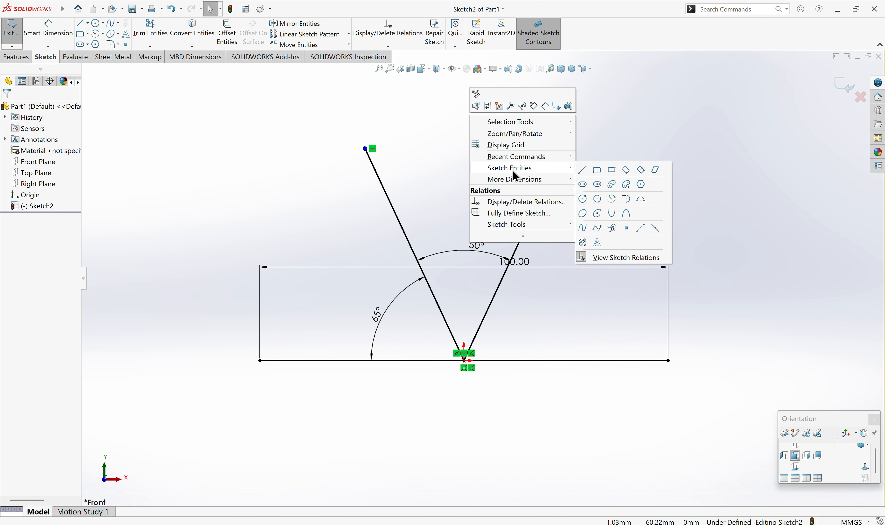
pyautogui.click(596, 259)
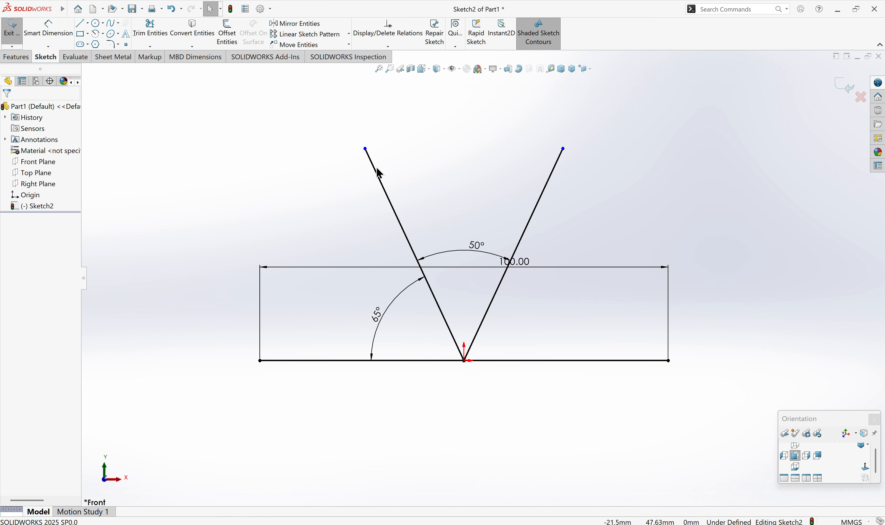
pyautogui.rightClick(445, 123)
pyautogui.moveTo(474, 175)
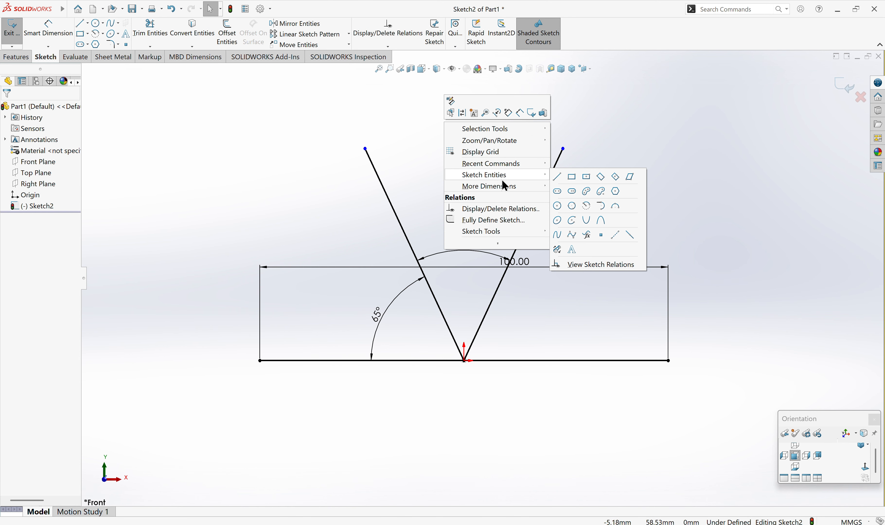
pyautogui.click(567, 263)
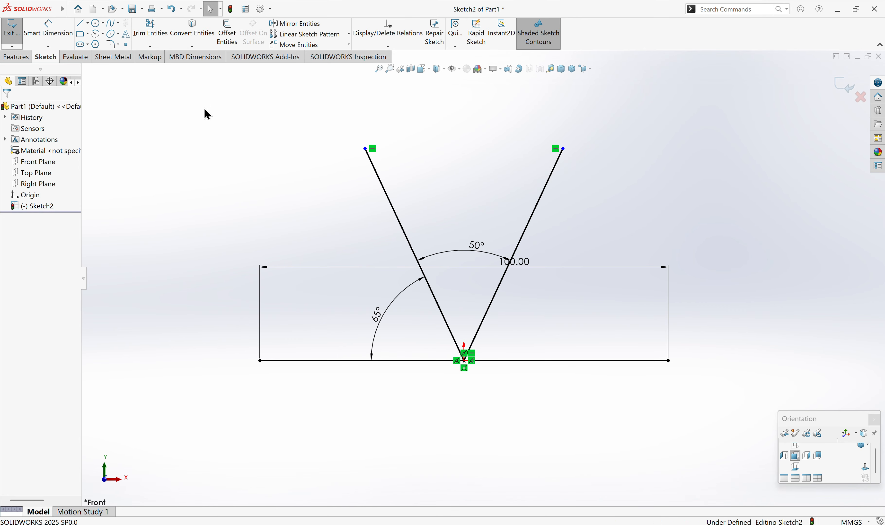
pyautogui.moveTo(204, 107)
pyautogui.mouseDown()
pyautogui.moveTo(436, 278)
pyautogui.moveTo(739, 407)
pyautogui.mouseUp()
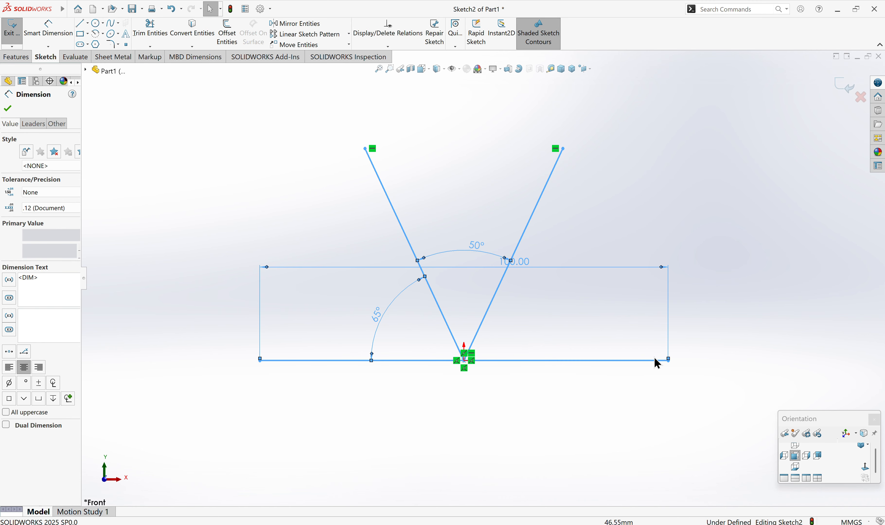
pyautogui.click(243, 125)
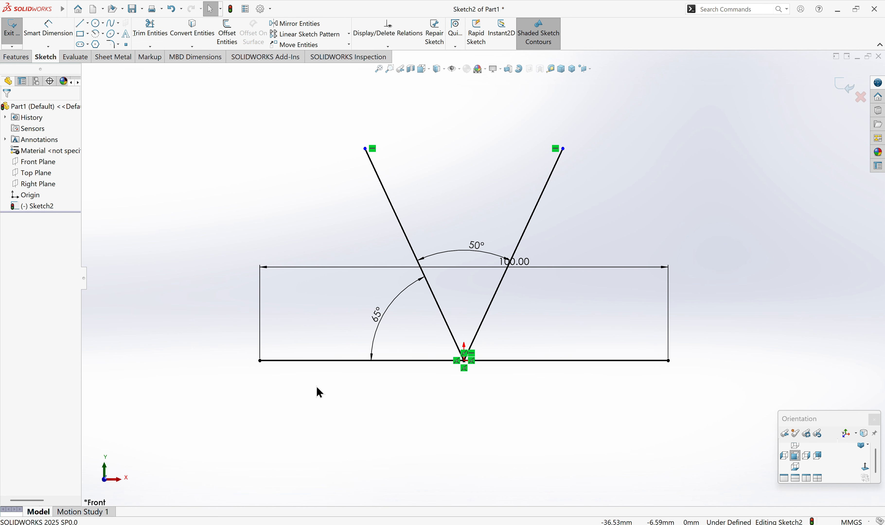
# Set up a mirrored copy of both slanted lines about the horizontal line and preview it.
pyautogui.click(303, 22)
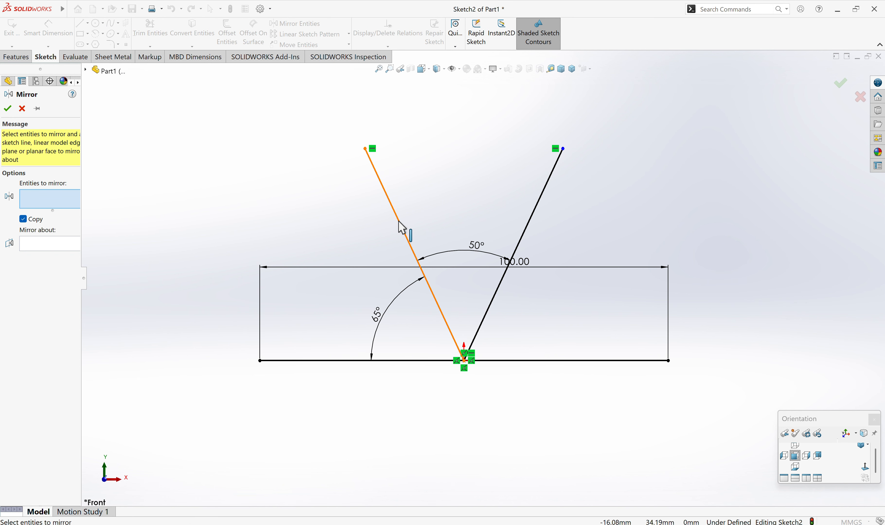
pyautogui.click(402, 228)
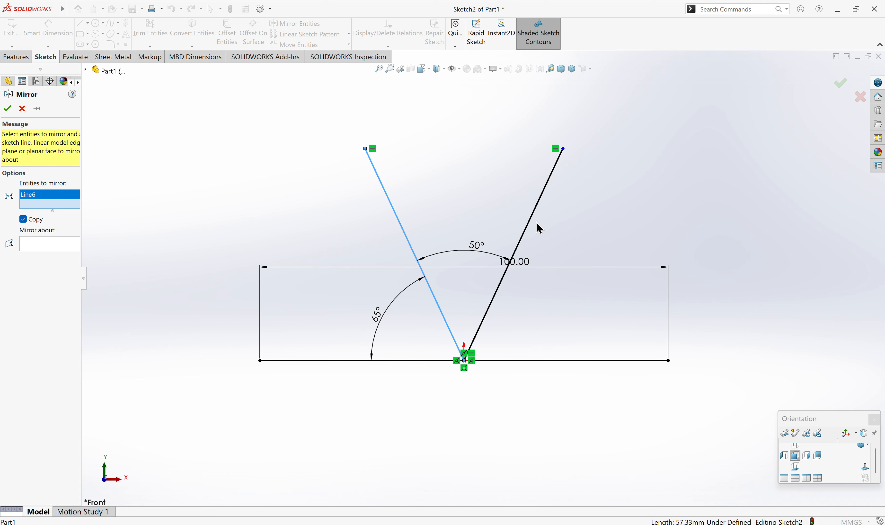
pyautogui.click(527, 225)
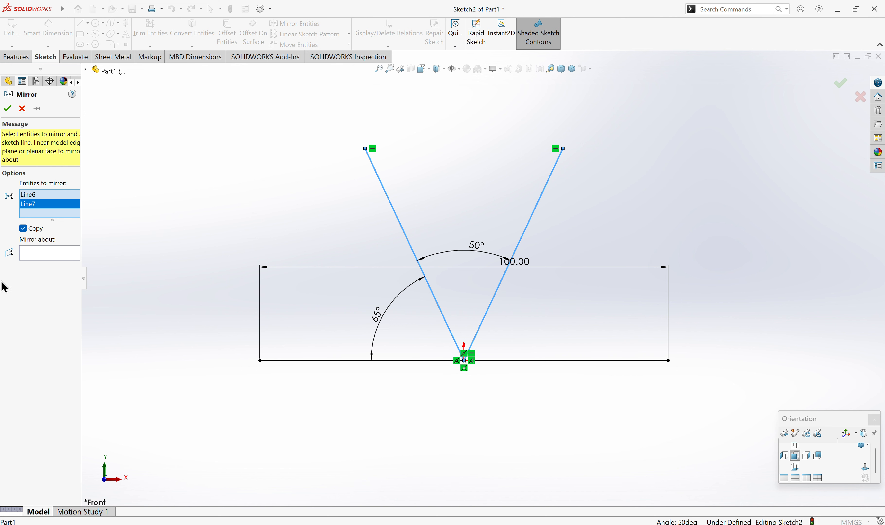
pyautogui.click(44, 257)
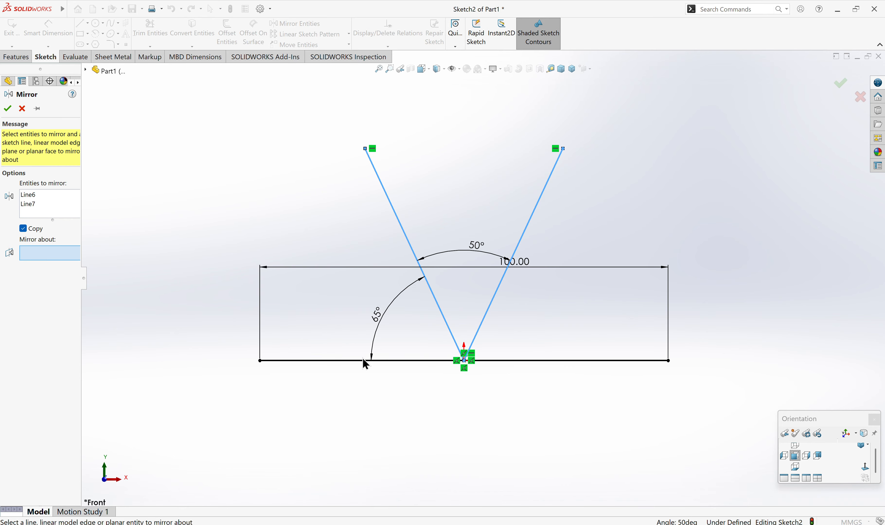
pyautogui.click(400, 362)
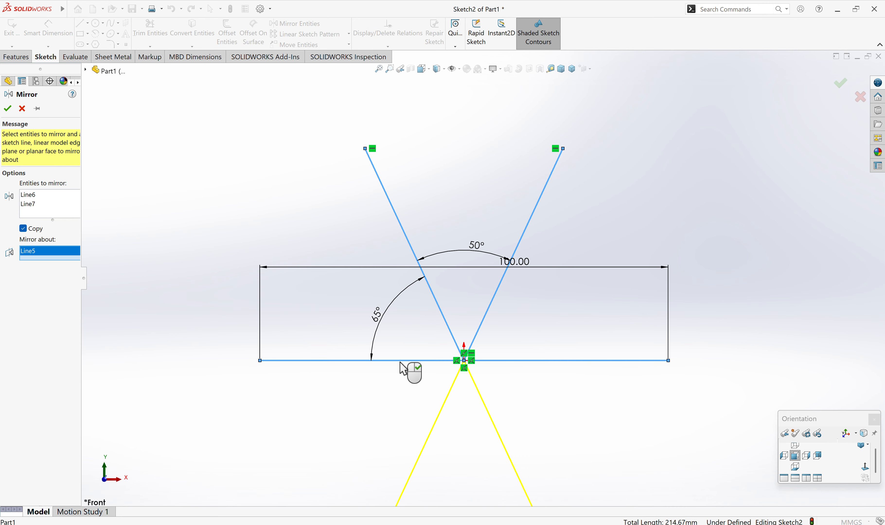
pyautogui.scroll(5, 449, 359)
pyautogui.scroll(-3, 474, 323)
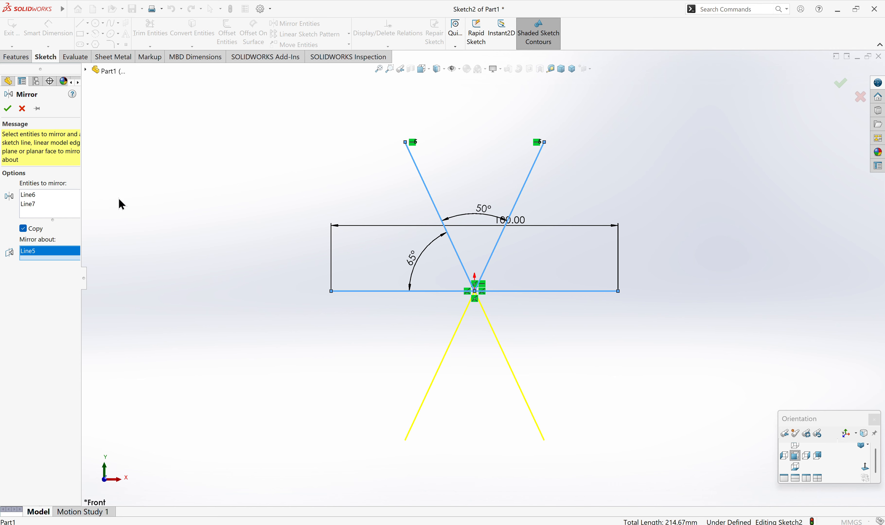
# Reduce the mirror selection to the left slanted line and mirror it about the right slanted line, keeping the original.
pyautogui.rightClick(65, 253)
pyautogui.click(76, 267)
pyautogui.scroll(2, 526, 247)
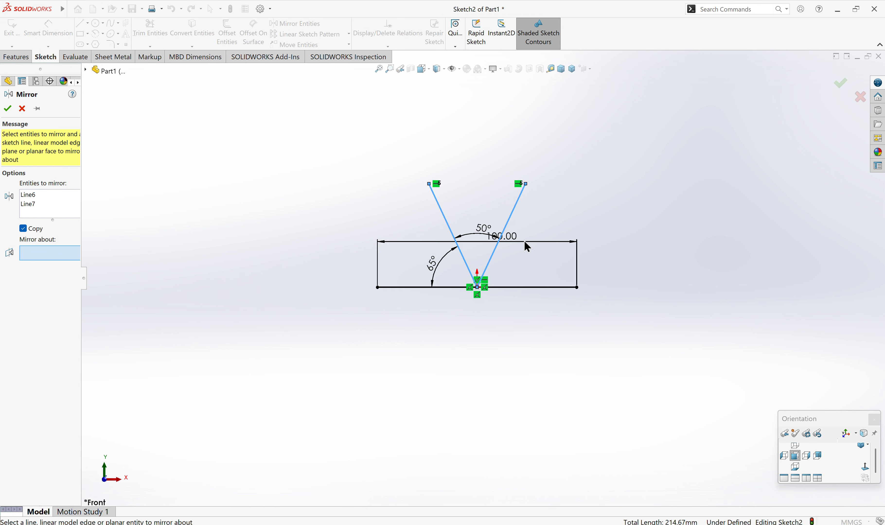
pyautogui.scroll(-2, 526, 247)
pyautogui.click(42, 205)
pyautogui.rightClick(45, 205)
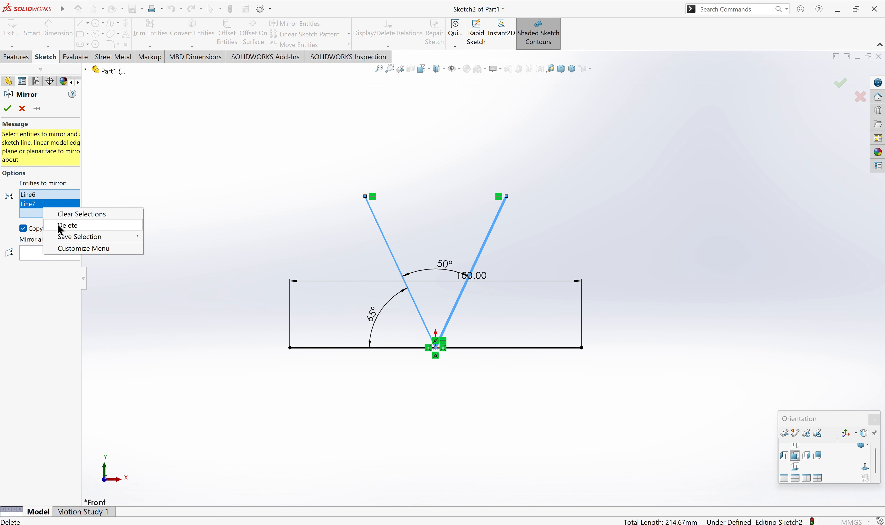
pyautogui.click(67, 227)
pyautogui.scroll(-3, 396, 248)
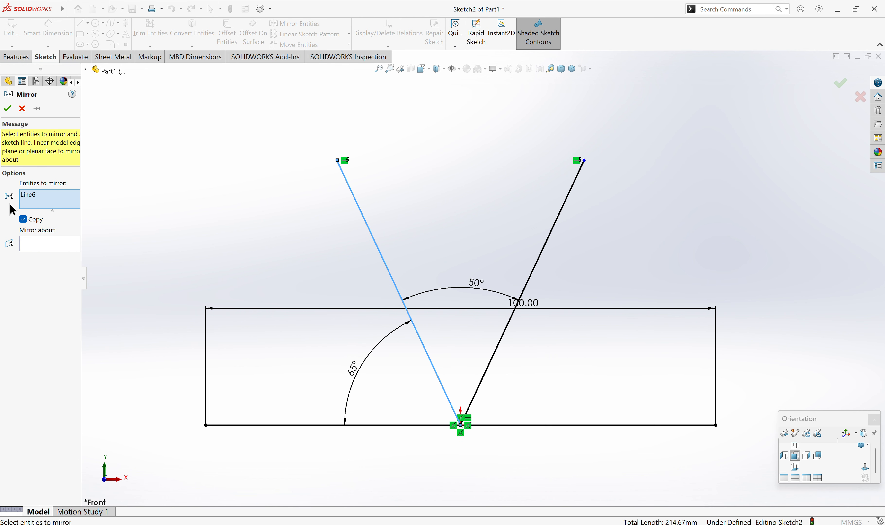
pyautogui.click(37, 244)
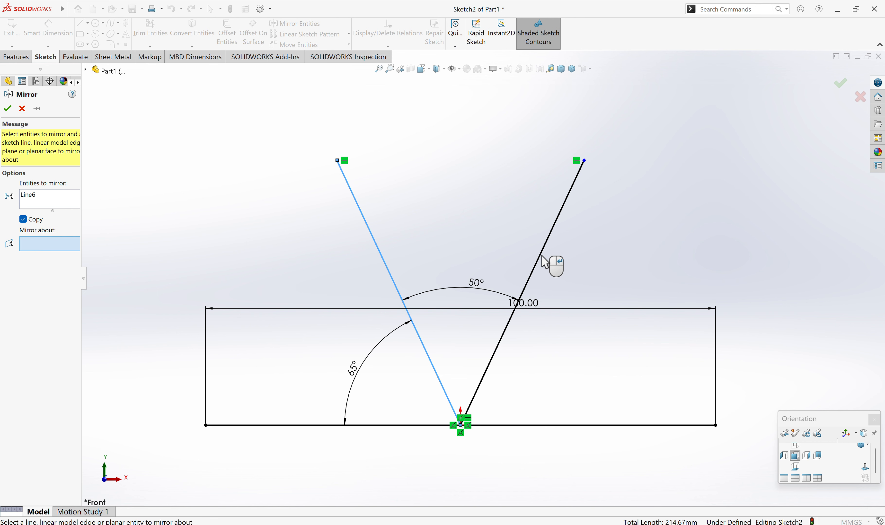
pyautogui.click(535, 266)
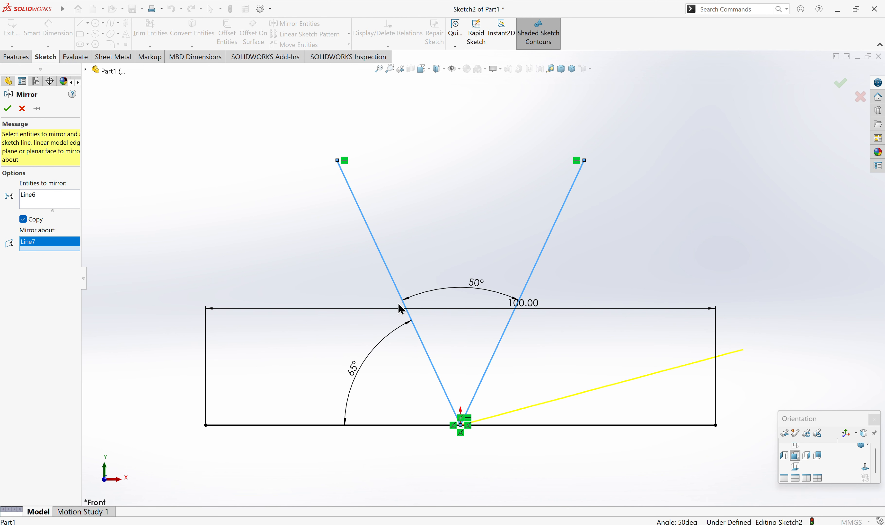
pyautogui.click(8, 109)
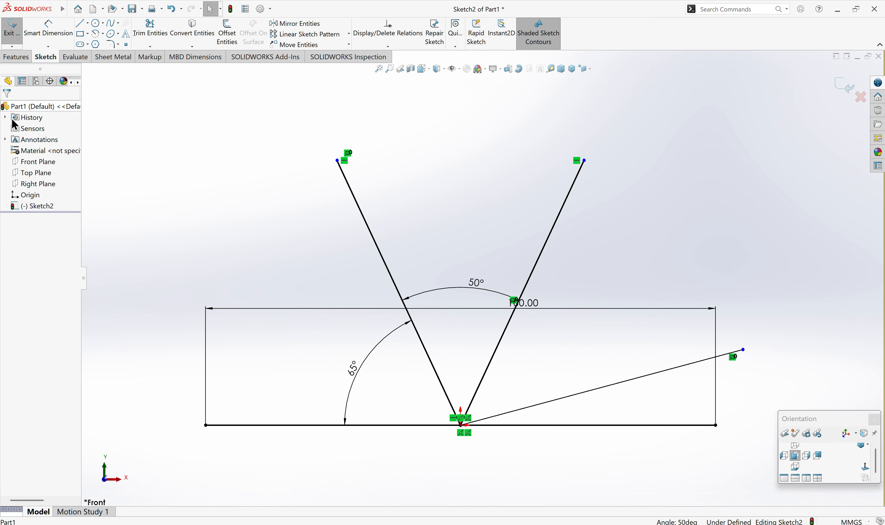
# Examine the mirrored line up close and look up the description of the Mirror command for features.
pyautogui.scroll(4, 599, 373)
pyautogui.scroll(-6, 485, 266)
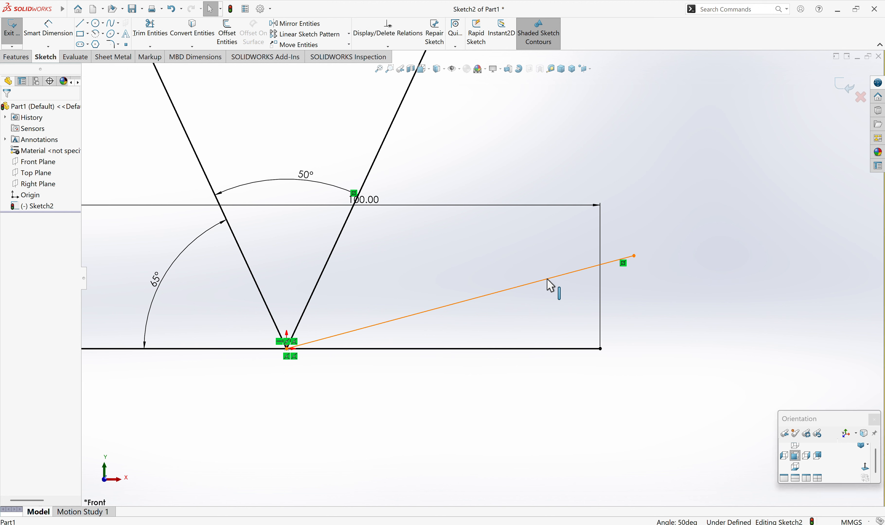
pyautogui.click(548, 279)
pyautogui.click(464, 272)
pyautogui.scroll(7, 397, 260)
pyautogui.scroll(-4, 437, 248)
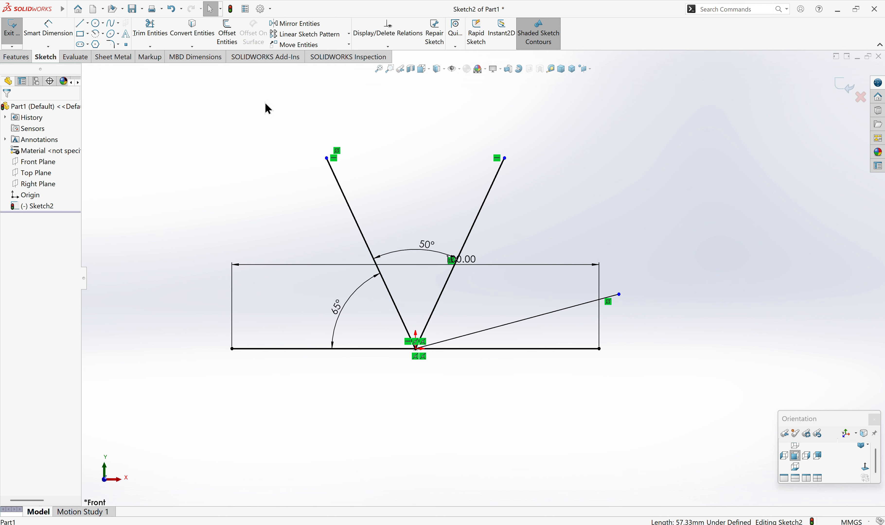
pyautogui.click(14, 57)
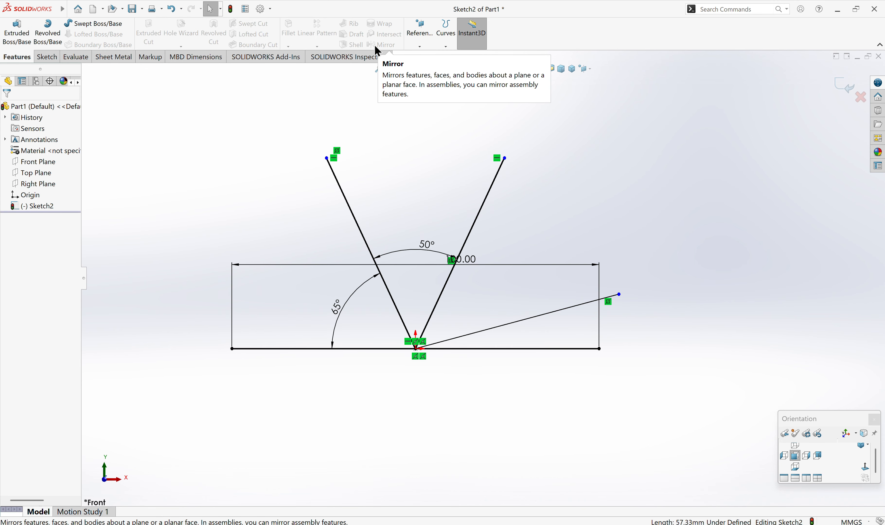
pyautogui.click(46, 57)
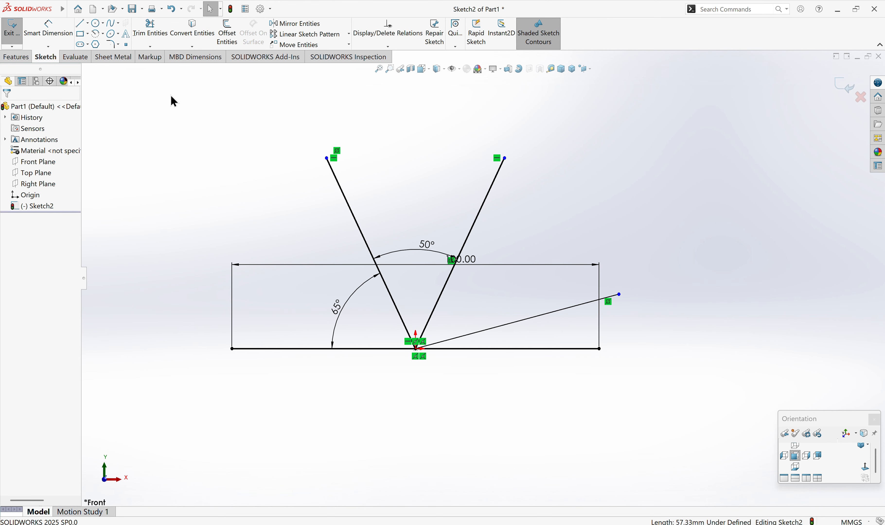
pyautogui.moveTo(170, 96)
pyautogui.mouseDown()
pyautogui.moveTo(504, 238)
pyautogui.moveTo(716, 374)
pyautogui.moveTo(612, 343)
pyautogui.moveTo(409, 256)
pyautogui.moveTo(220, 156)
pyautogui.moveTo(201, 130)
pyautogui.mouseUp()
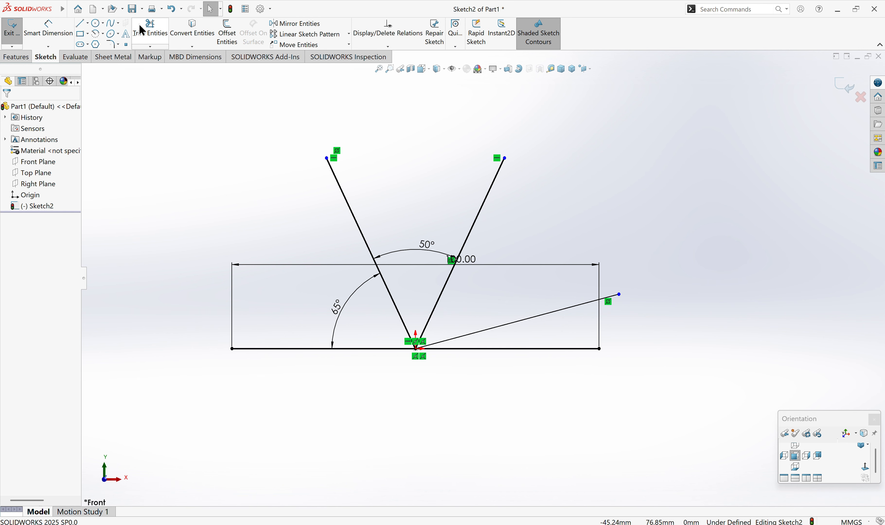
# Power-trim the mirrored line, both slanted lines and the horizontal line out of the sketch.
pyautogui.click(150, 32)
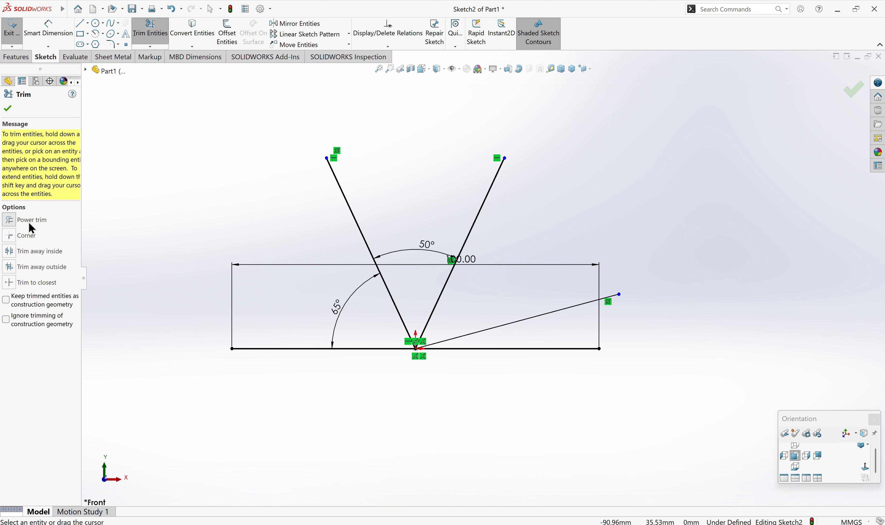
pyautogui.click(40, 223)
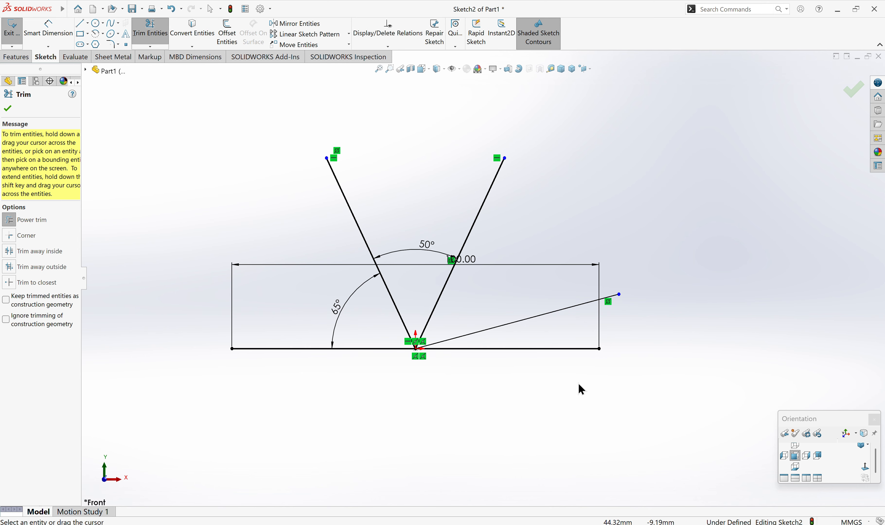
pyautogui.moveTo(517, 287); pyautogui.dragTo(619, 325)
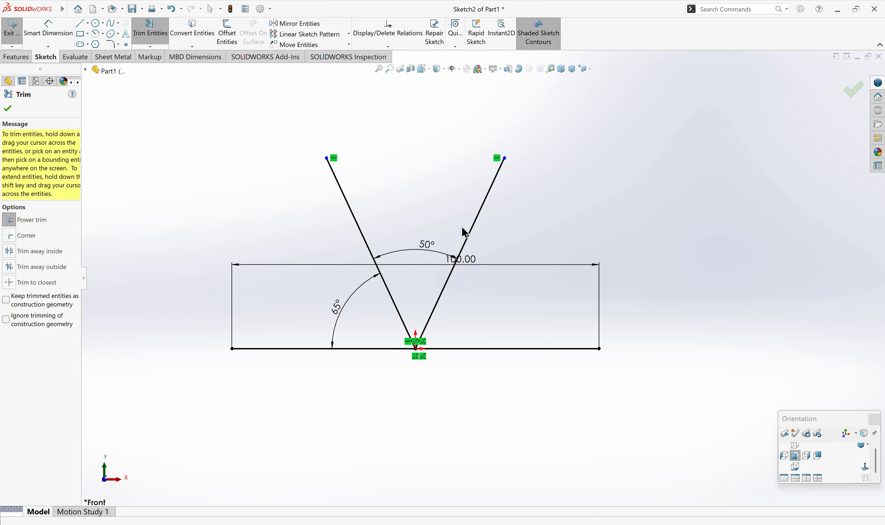
pyautogui.moveTo(452, 205); pyautogui.dragTo(512, 232)
pyautogui.moveTo(331, 243); pyautogui.dragTo(252, 266)
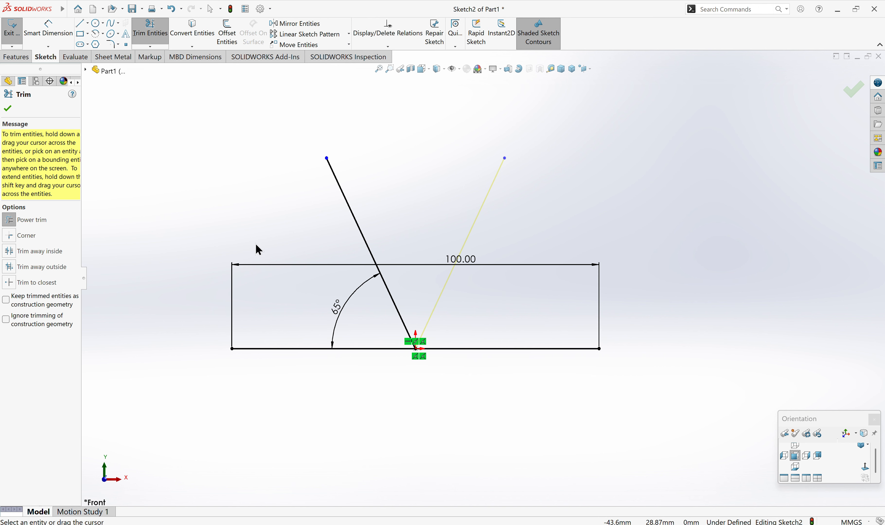
pyautogui.moveTo(281, 226); pyautogui.dragTo(421, 192)
pyautogui.moveTo(330, 308); pyautogui.dragTo(435, 435)
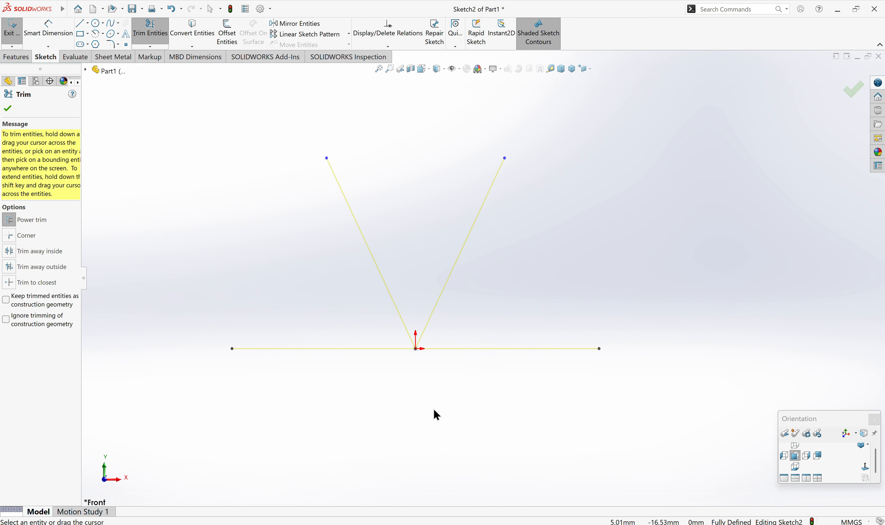
# Leave the trim command and undo all the trims to restore every line of the sketch.
pyautogui.press('Escape')
pyautogui.hotkey('ctrl', 'z')
pyautogui.hotkey('ctrl', 'z')
pyautogui.hotkey('ctrl', 'z')
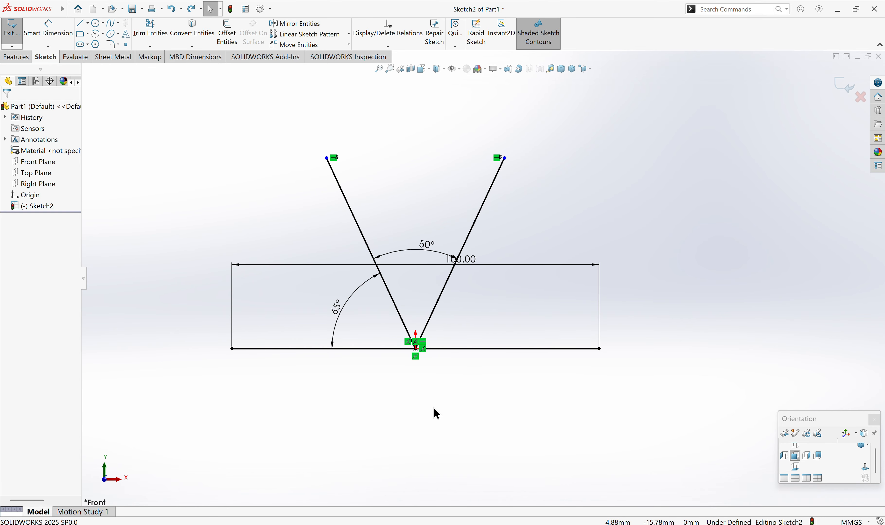
pyautogui.hotkey('ctrl', 'z')
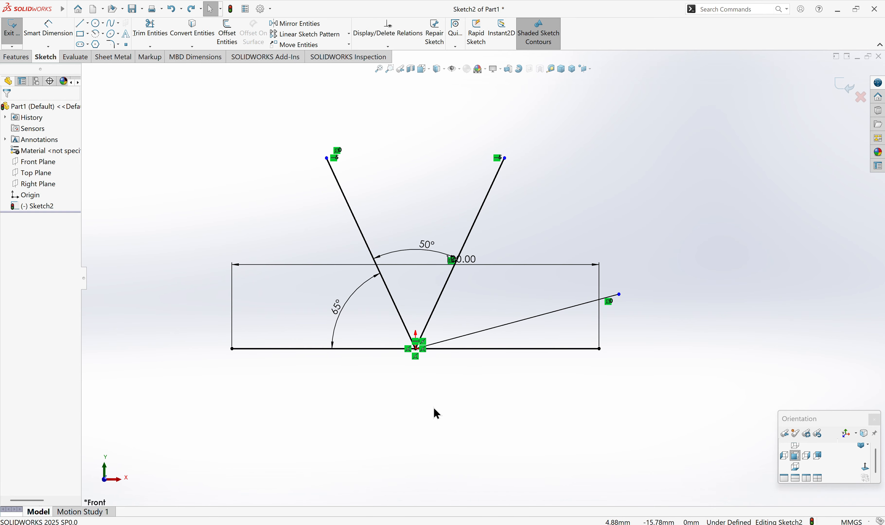
pyautogui.click(158, 34)
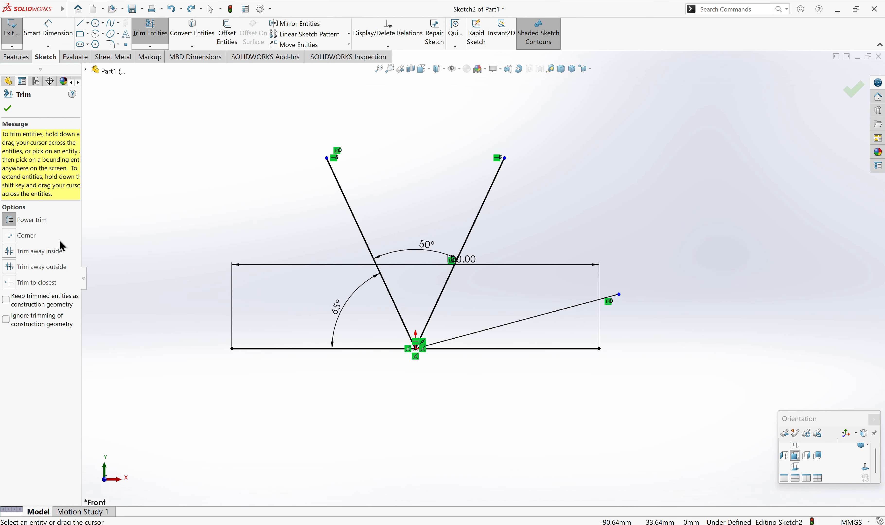
pyautogui.click(9, 235)
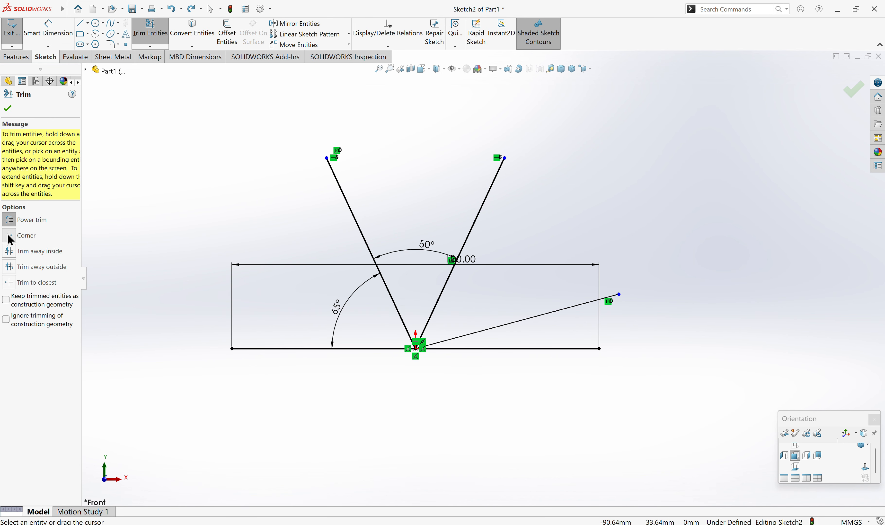
pyautogui.click(399, 350)
pyautogui.click(8, 109)
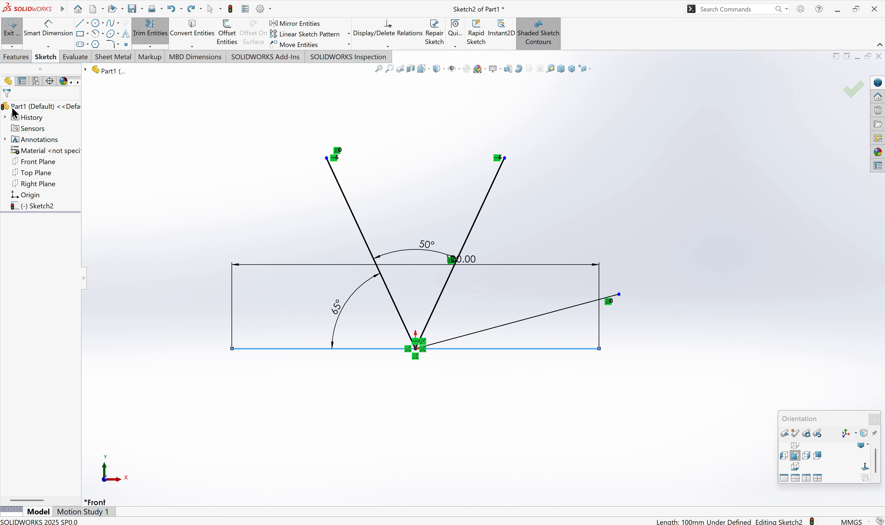
pyautogui.click(153, 36)
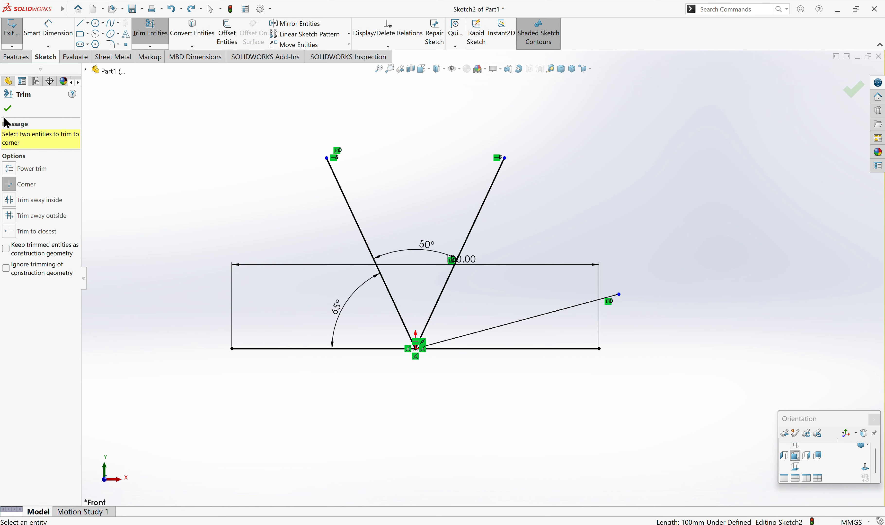
pyautogui.click(7, 108)
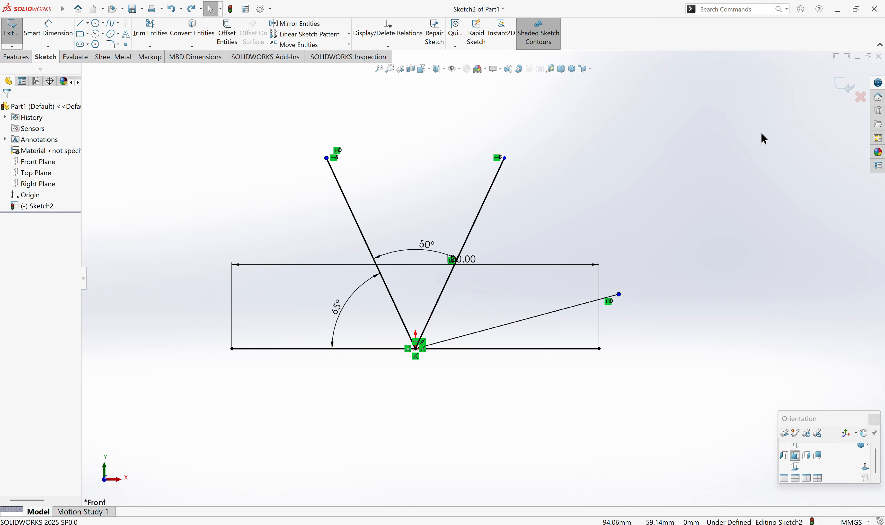
# Exit the sketch of slanted lines and start a new sketch on the Front Plane.
pyautogui.click(839, 94)
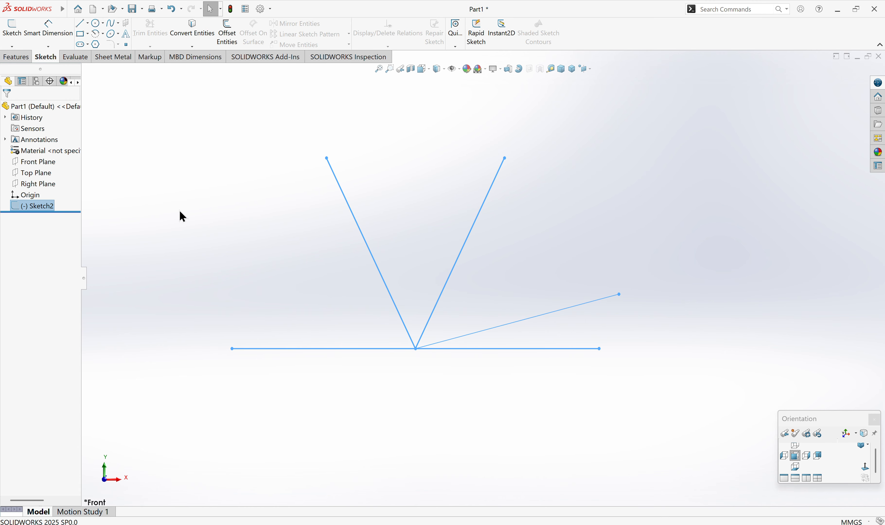
pyautogui.click(29, 173)
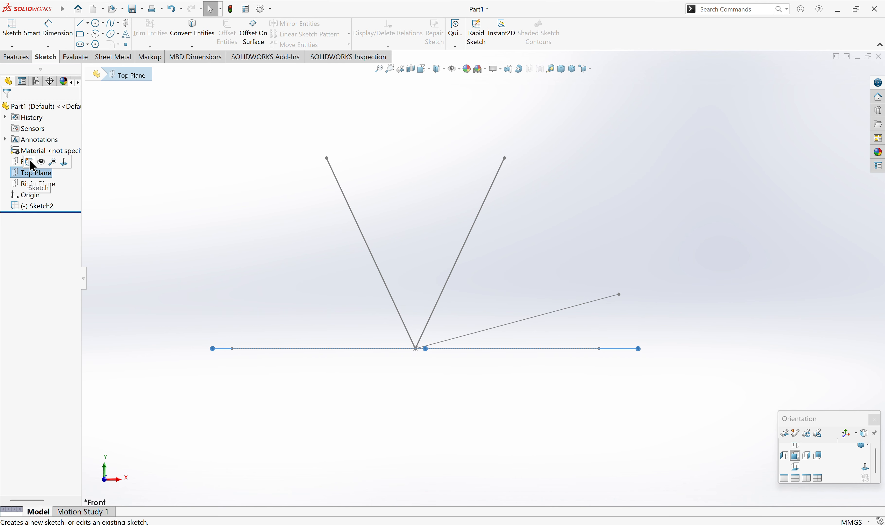
pyautogui.click(137, 172)
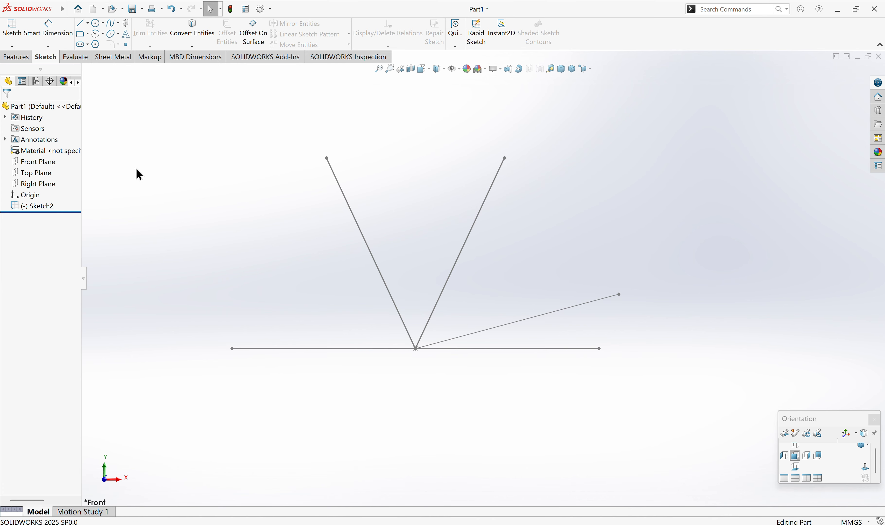
pyautogui.click(33, 162)
pyautogui.click(55, 156)
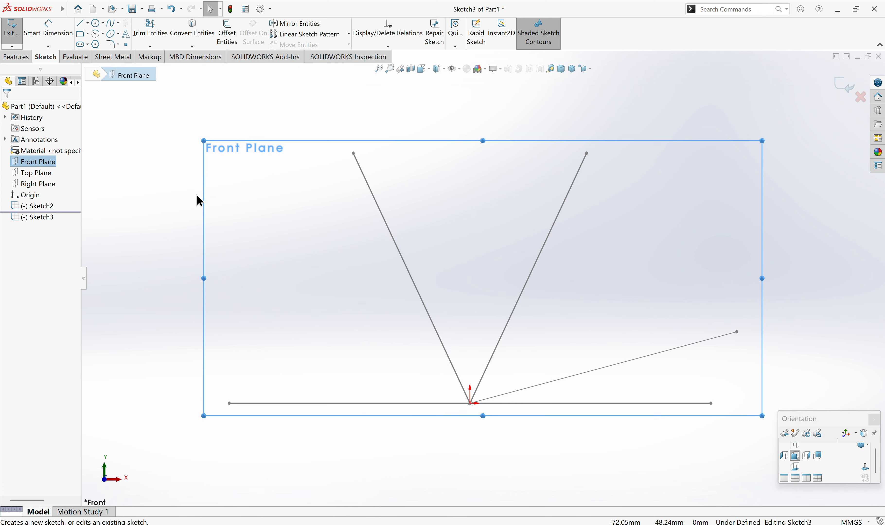
# Exit the empty Front Plane sketch and discard it.
pyautogui.click(429, 212)
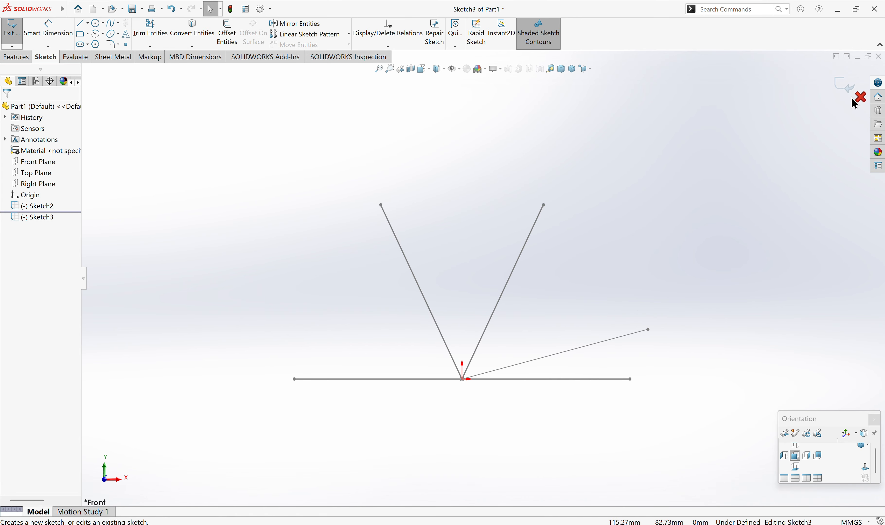
pyautogui.click(861, 97)
pyautogui.click(446, 274)
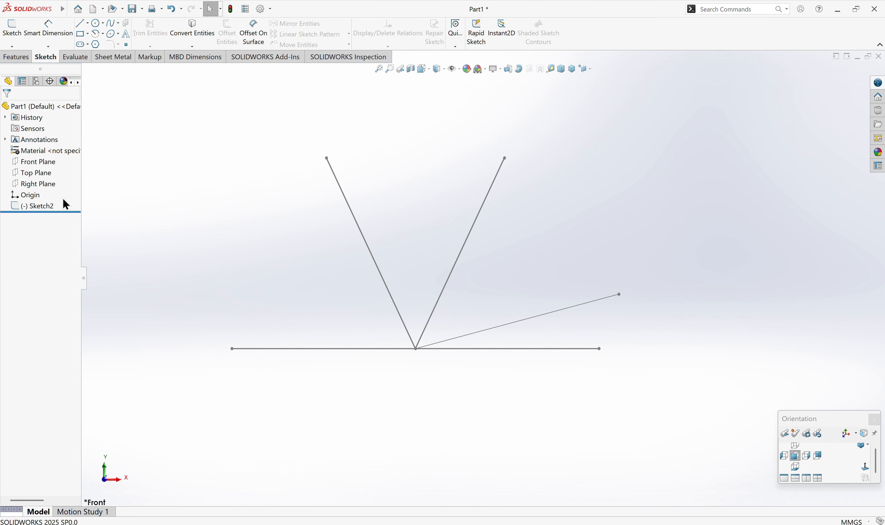
# Start a sketch on the Right Plane and try to convert the entities of Sketch2 into it.
pyautogui.click(30, 184)
pyautogui.click(34, 173)
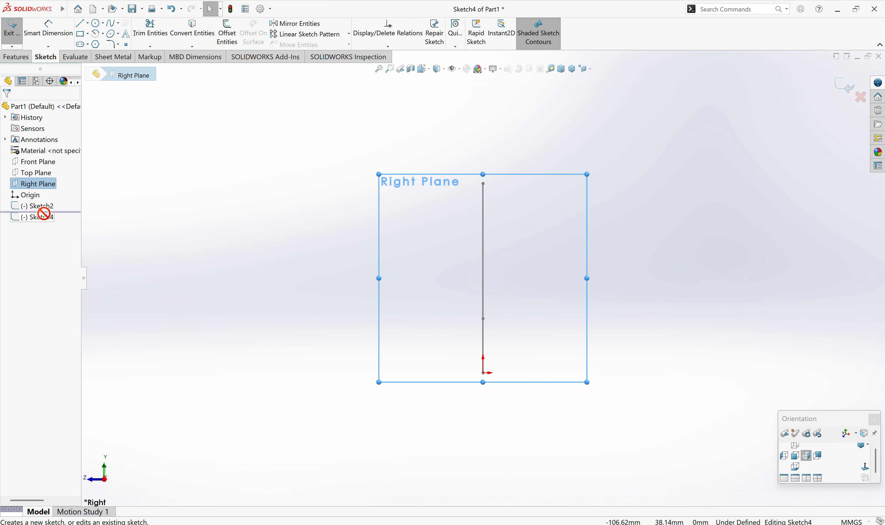
pyautogui.click(234, 208)
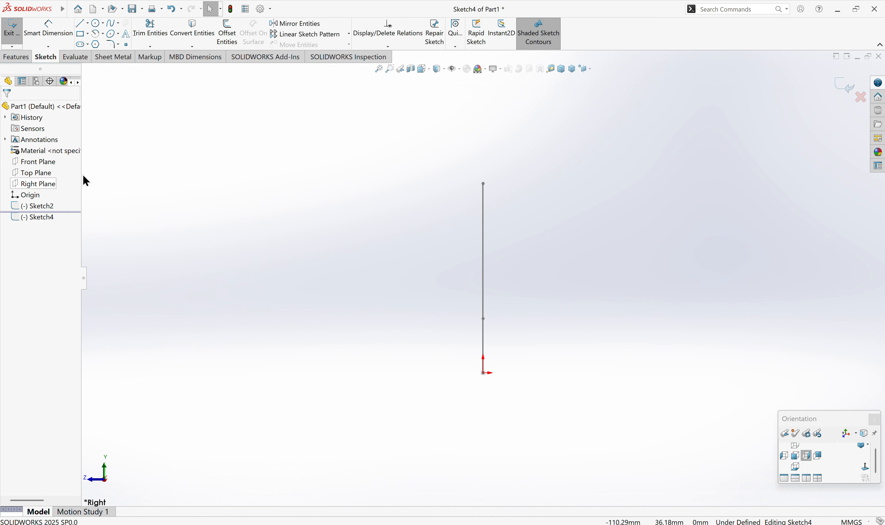
pyautogui.click(42, 207)
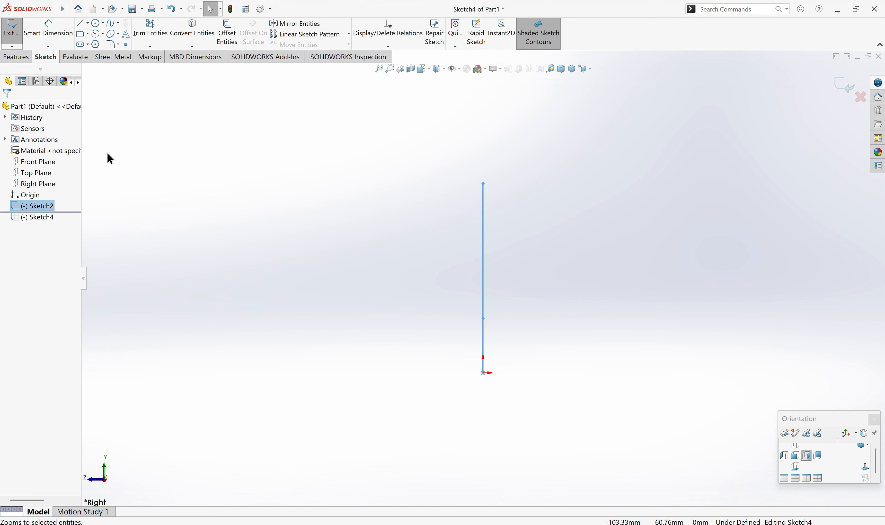
pyautogui.click(191, 33)
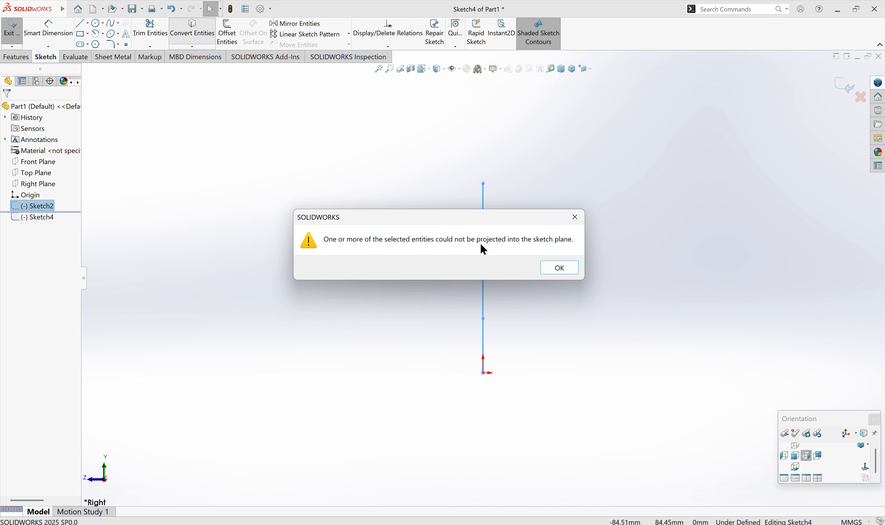
pyautogui.click(573, 268)
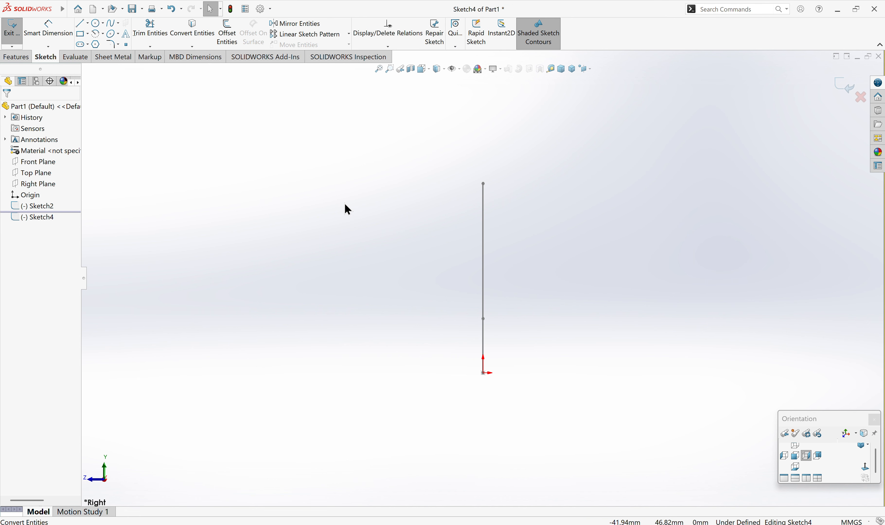
# Exit the Right Plane sketch and discard its changes.
pyautogui.rightClick(34, 218)
pyautogui.click(232, 216)
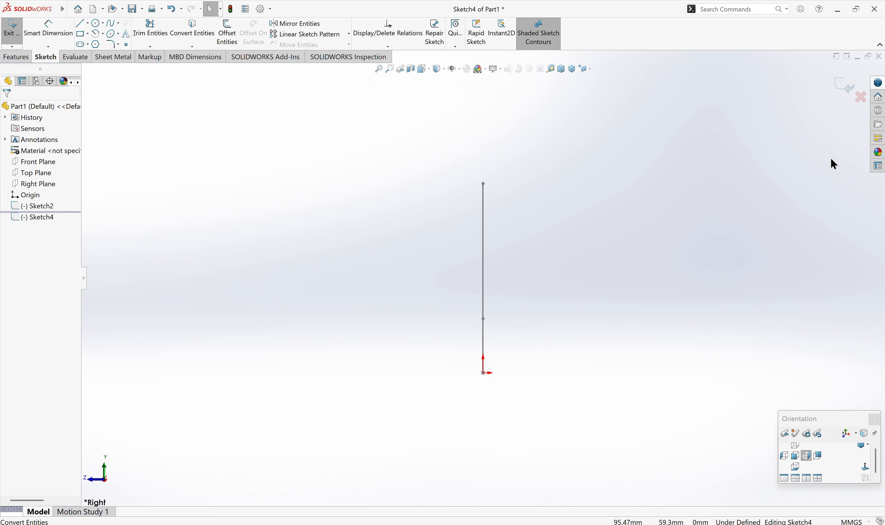
pyautogui.click(861, 98)
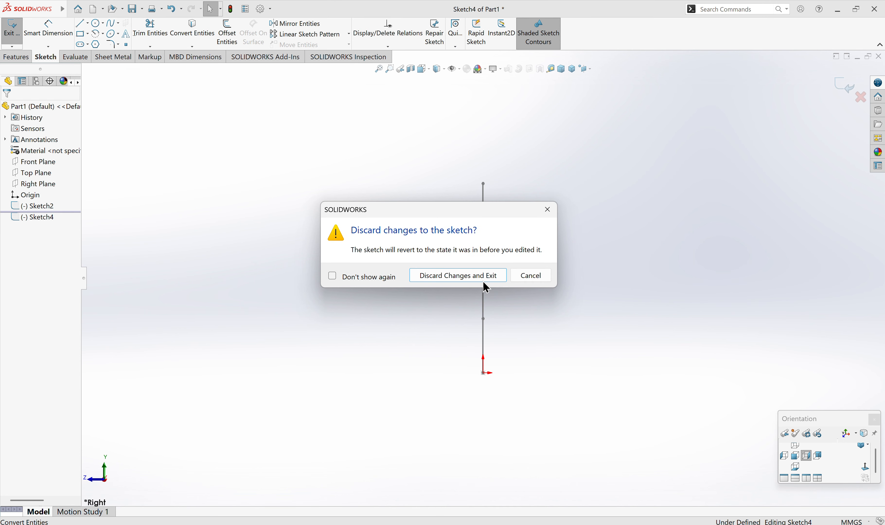
pyautogui.click(482, 281)
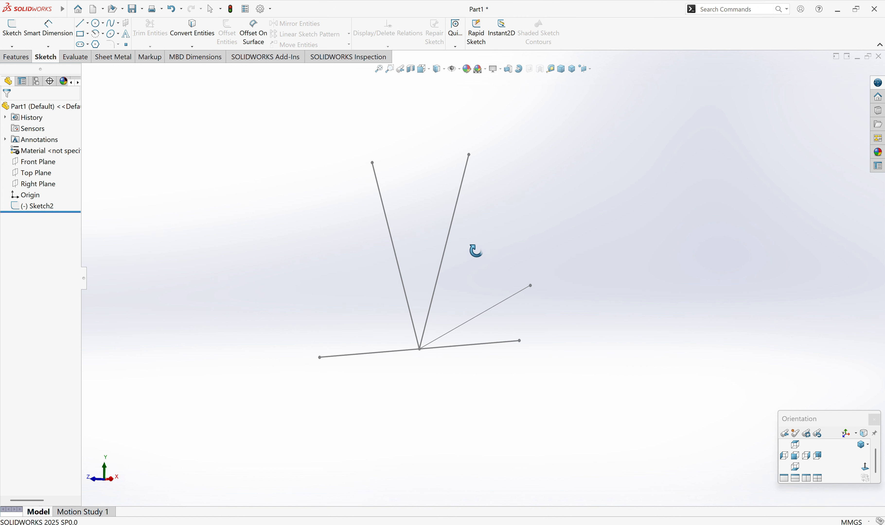
# Move the Orientation window, reopen it, and pin it so that it stays open.
pyautogui.moveTo(814, 420); pyautogui.dragTo(788, 98)
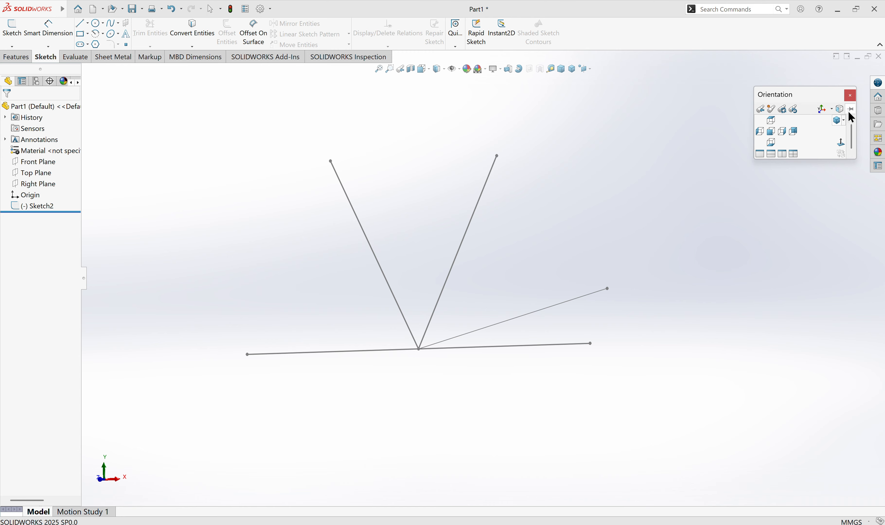
pyautogui.click(695, 175)
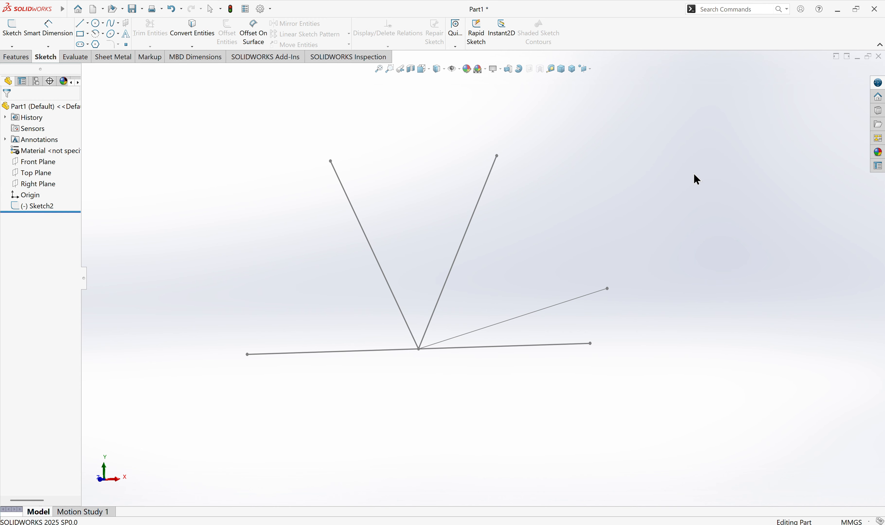
pyautogui.press('space')
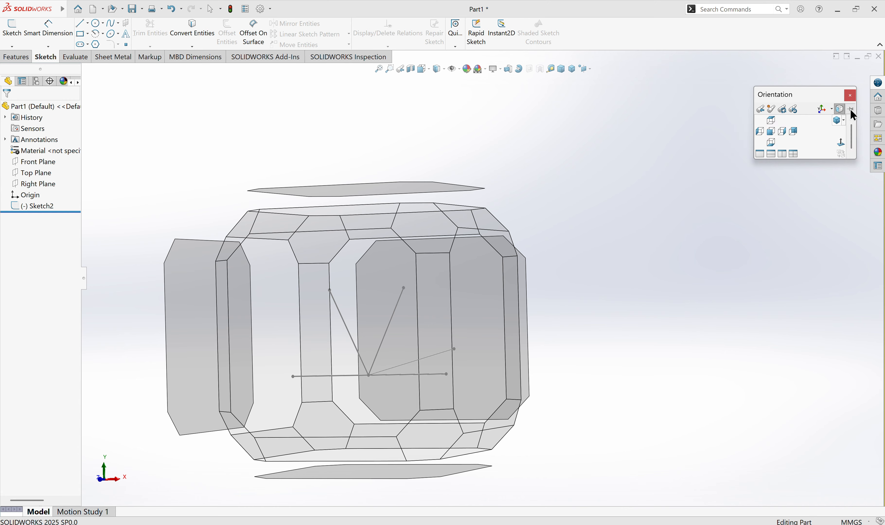
pyautogui.click(622, 198)
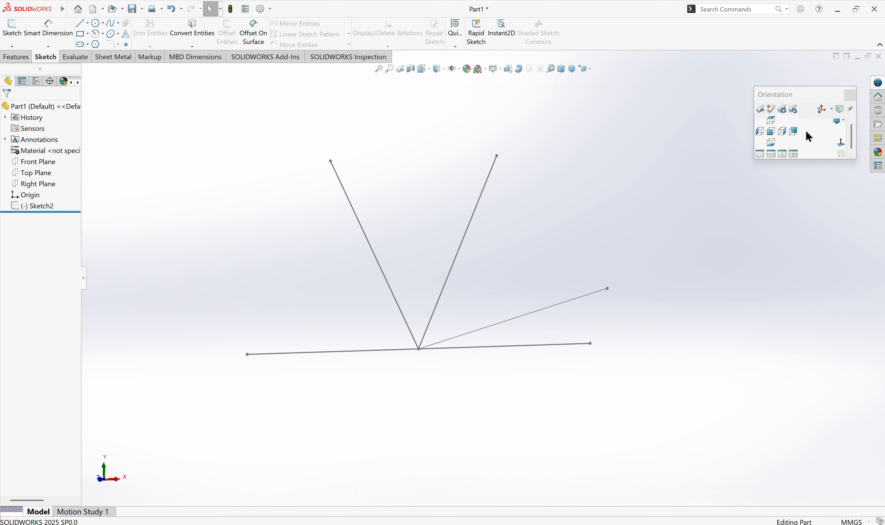
# Examine the sketch in the isometric, front, right, back, left and bottom views, return to the front view and move the Orientation window aside.
pyautogui.click(837, 124)
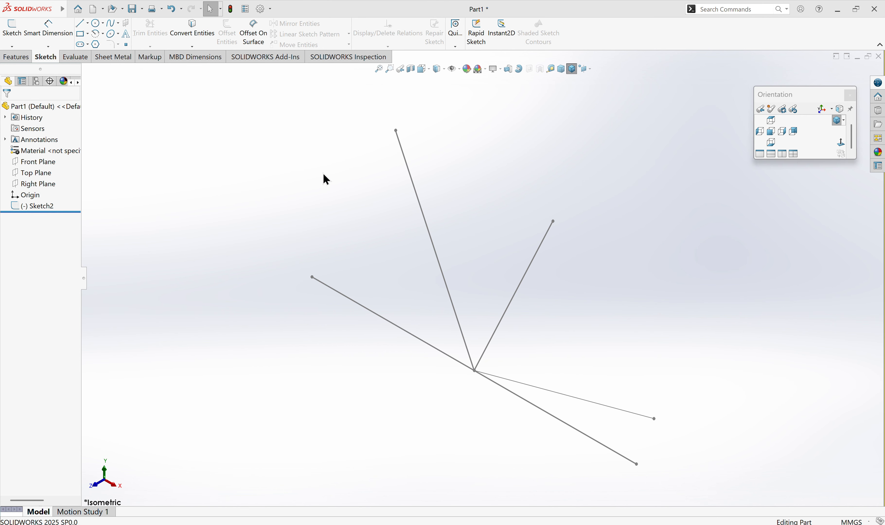
pyautogui.click(775, 132)
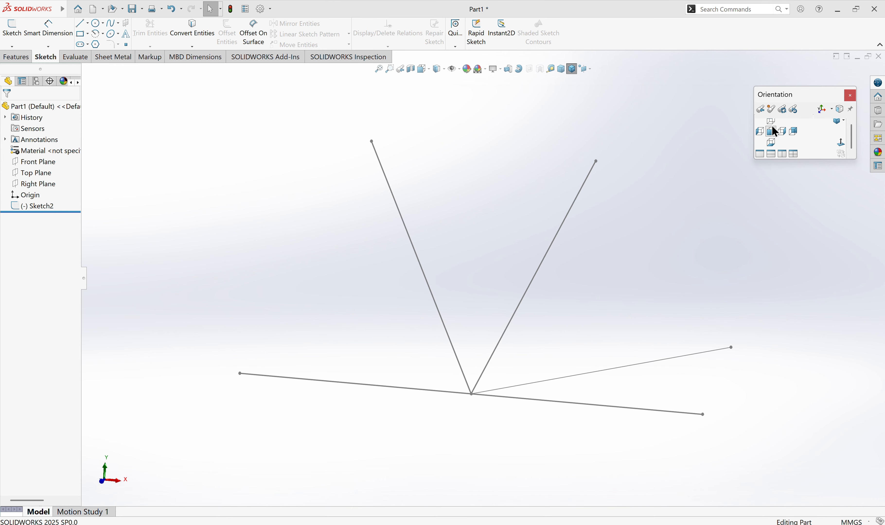
pyautogui.click(784, 132)
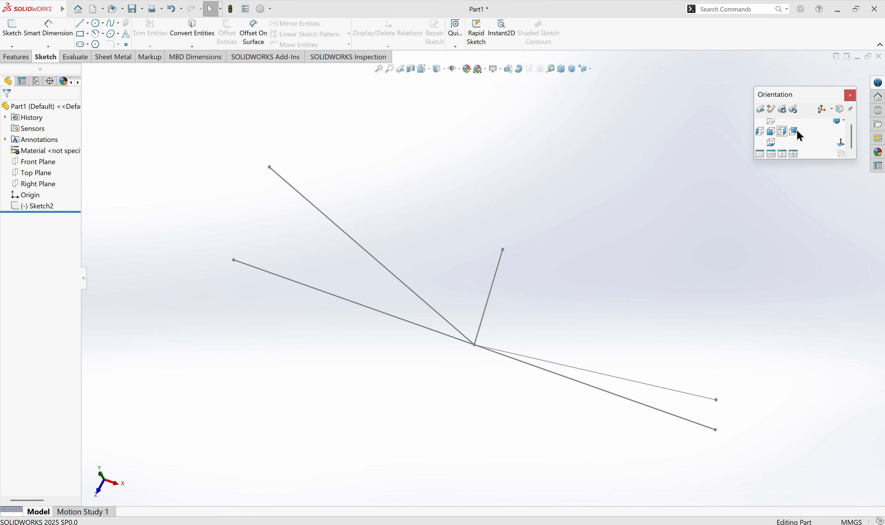
pyautogui.click(794, 133)
pyautogui.click(761, 133)
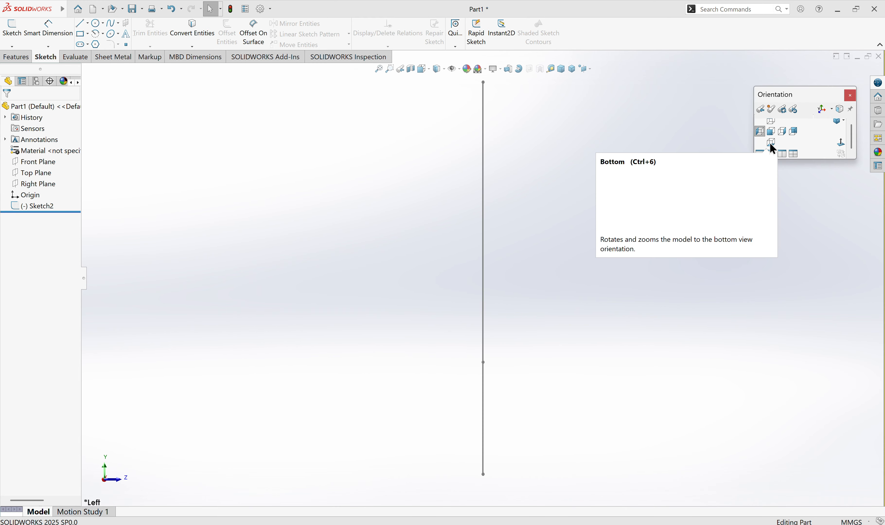
pyautogui.click(772, 143)
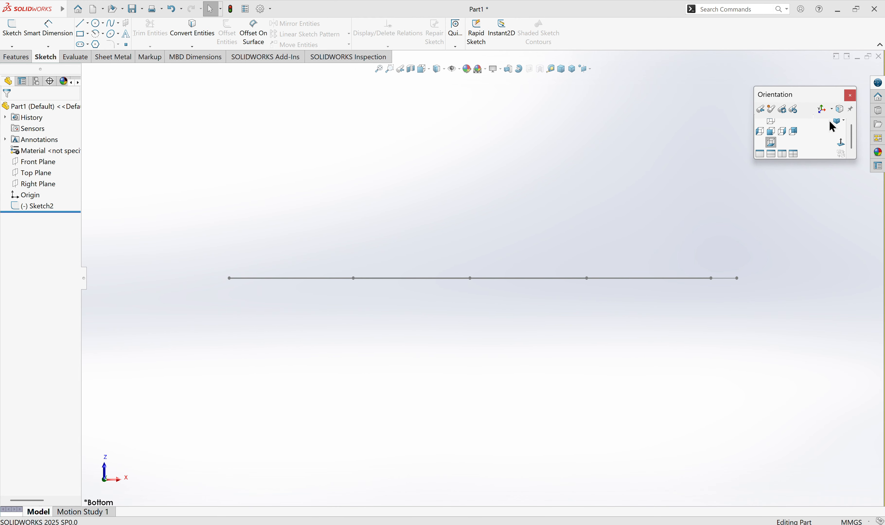
pyautogui.click(838, 122)
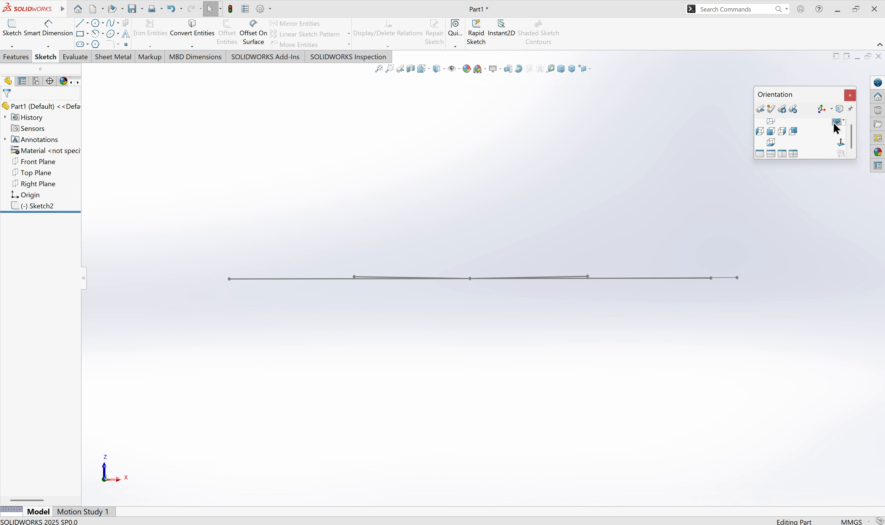
pyautogui.click(840, 142)
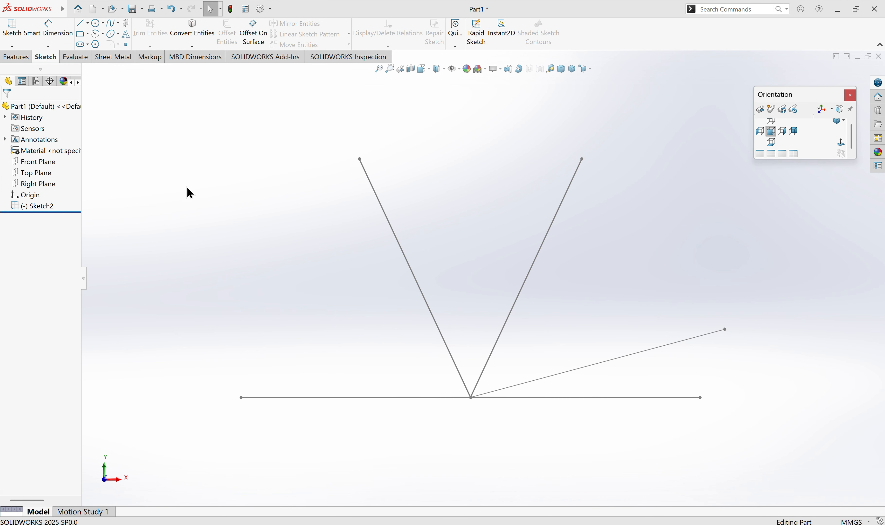
pyautogui.moveTo(816, 97); pyautogui.dragTo(843, 426)
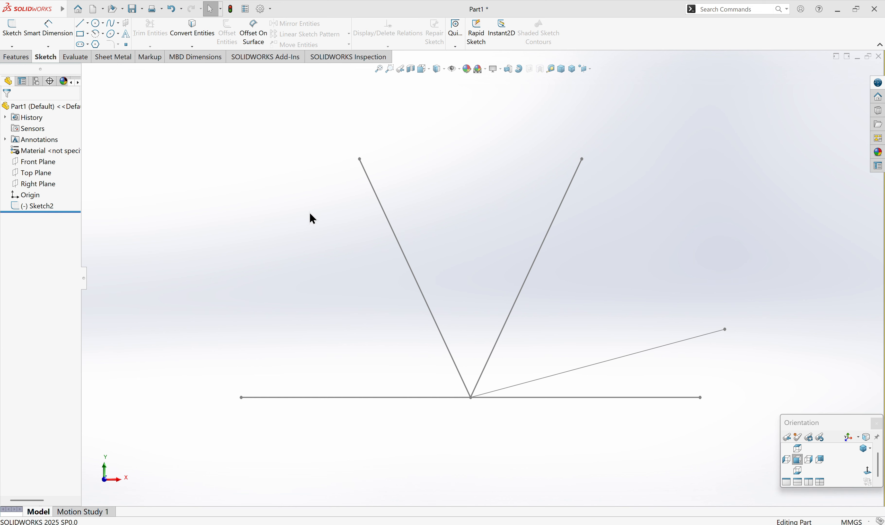
# Edit Sketch2 and draw a vertical centerline upward from the left endpoint of the horizontal line.
pyautogui.click(33, 207)
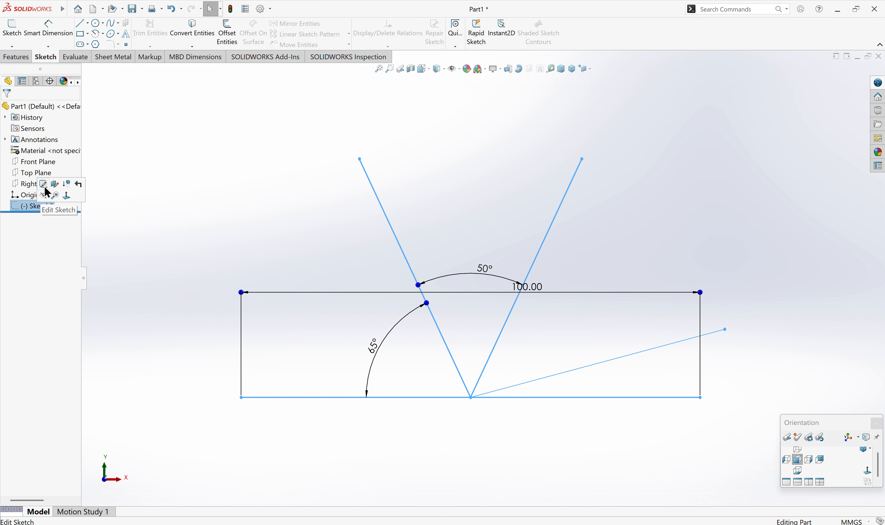
pyautogui.click(45, 189)
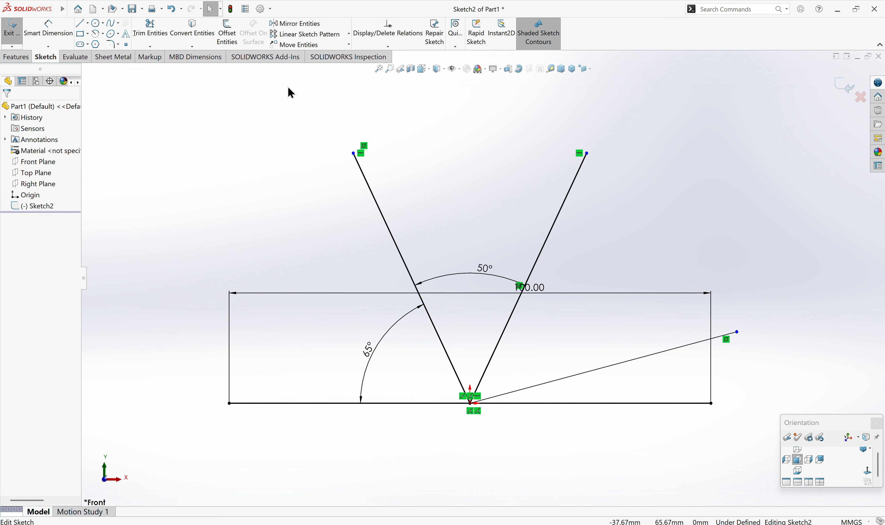
pyautogui.click(87, 23)
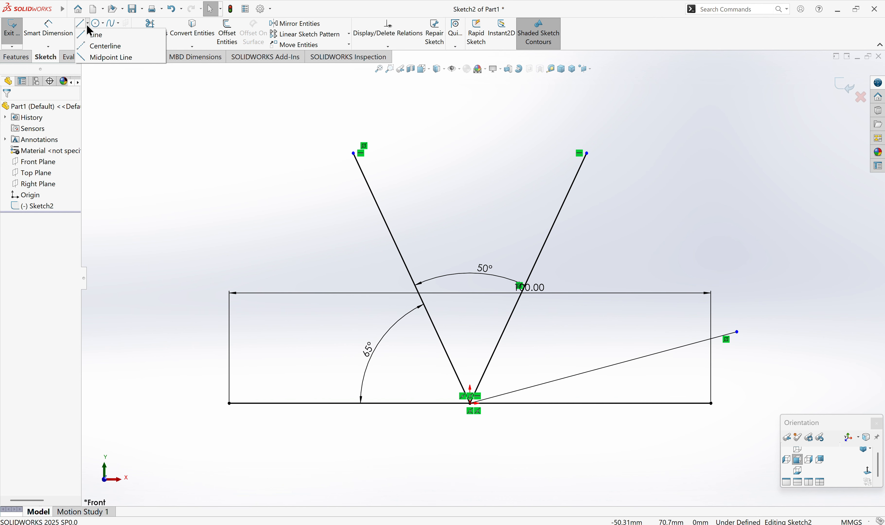
pyautogui.click(93, 47)
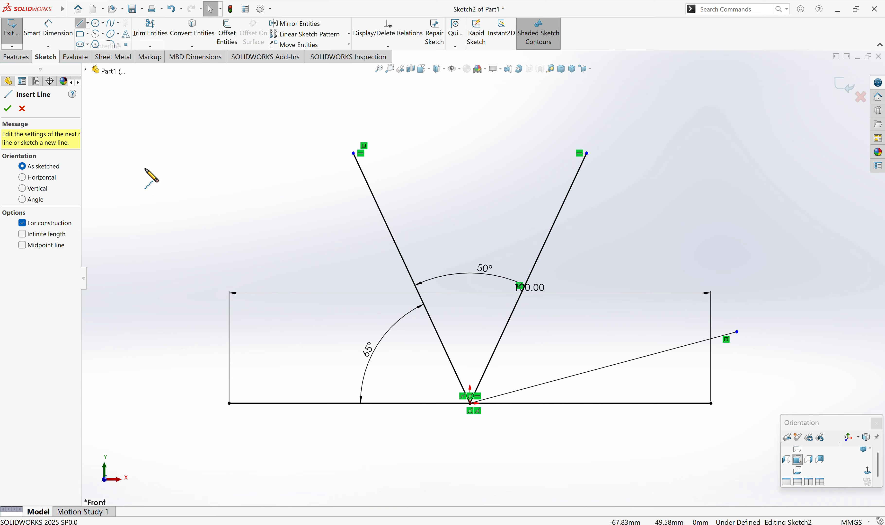
pyautogui.click(229, 403)
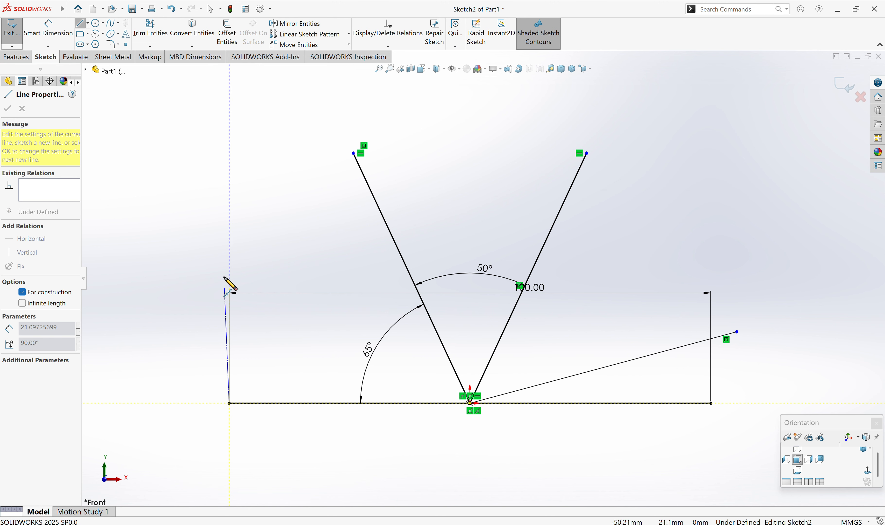
pyautogui.click(230, 94)
pyautogui.press('Escape')
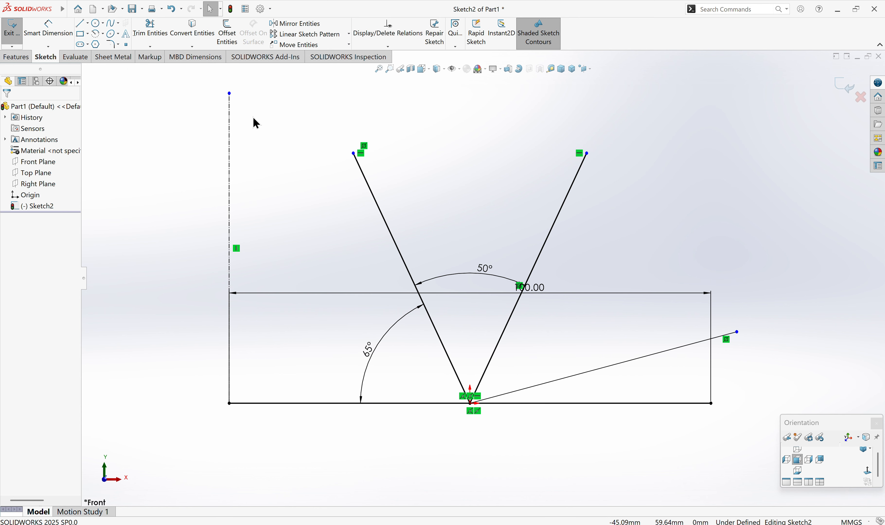
# Start a linear sketch pattern along the X-axis using the horizontal line and both inclined lines of the V as entities.
pyautogui.scroll(3, 429, 123)
pyautogui.scroll(-1, 415, 138)
pyautogui.scroll(-1, 341, 126)
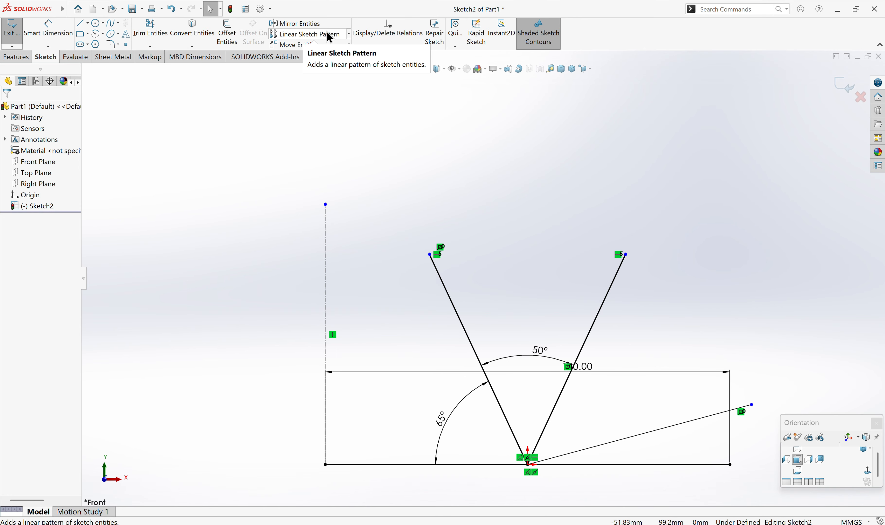
pyautogui.click(348, 34)
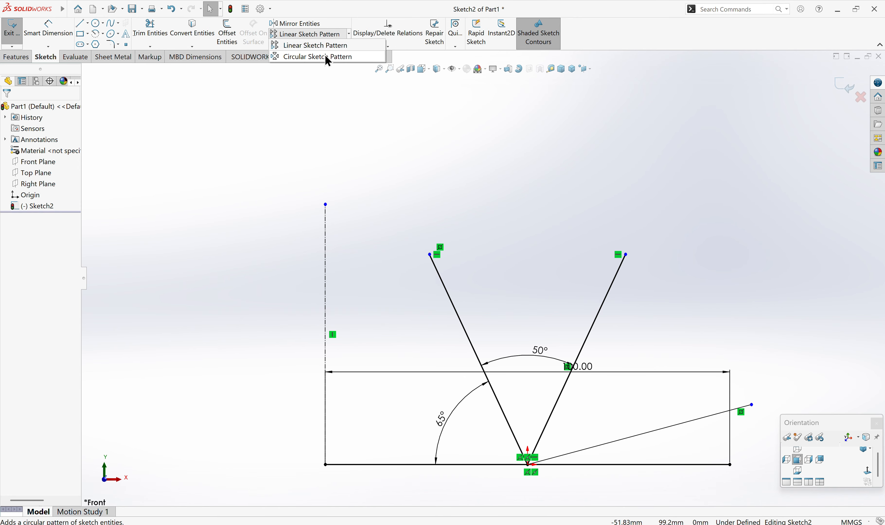
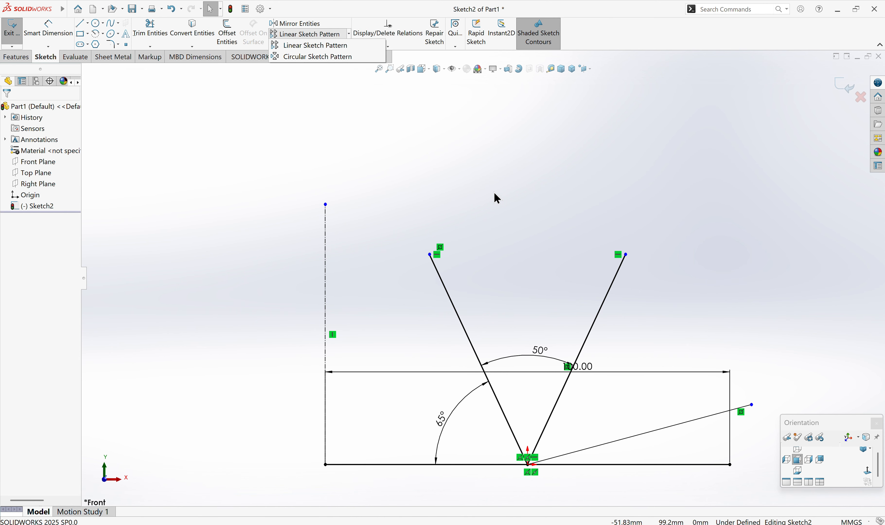
pyautogui.click(307, 46)
pyautogui.scroll(2, 124, 195)
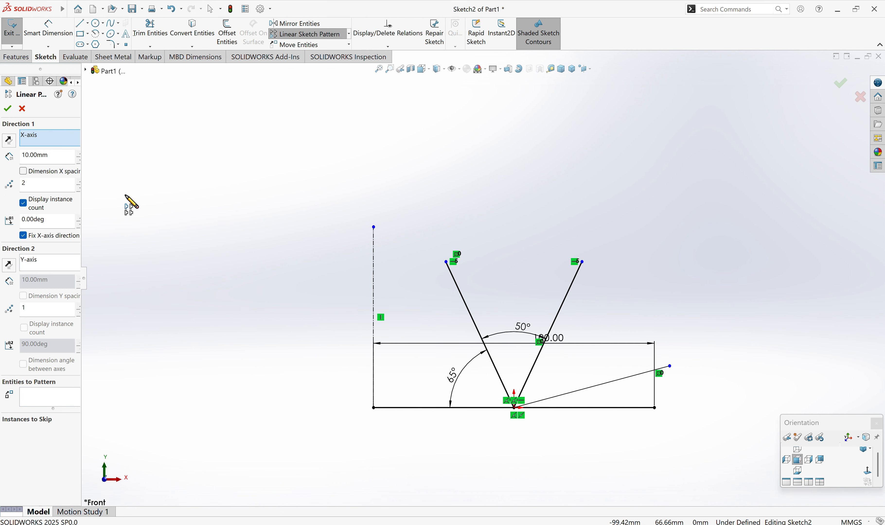
pyautogui.scroll(-1, 117, 192)
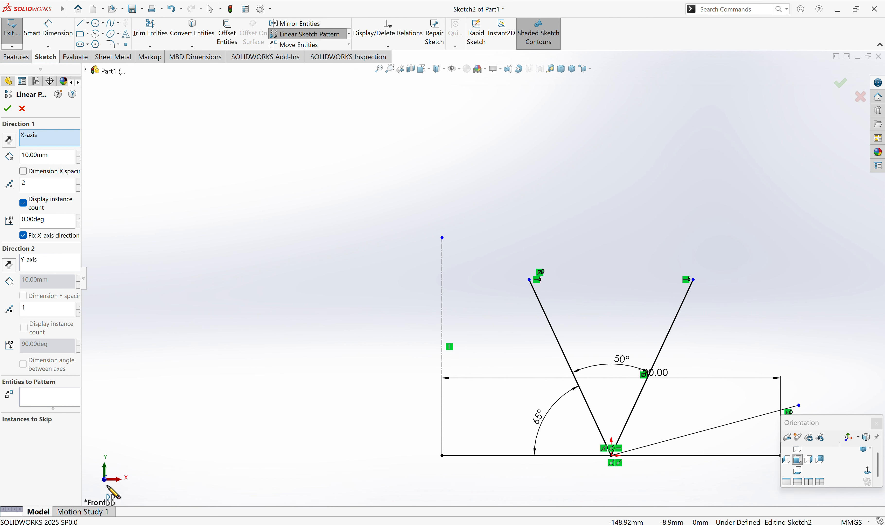
pyautogui.scroll(2, 530, 409)
pyautogui.scroll(-1, 600, 347)
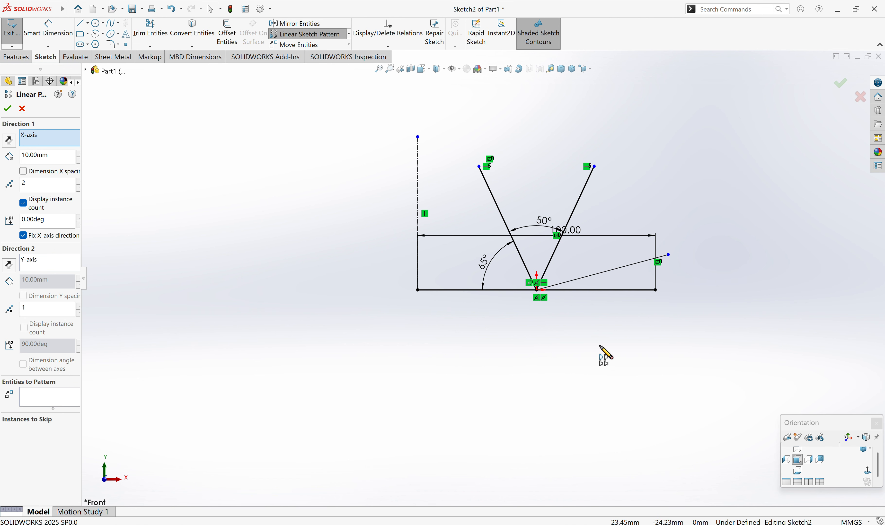
pyautogui.scroll(1, 536, 237)
pyautogui.scroll(-3, 550, 215)
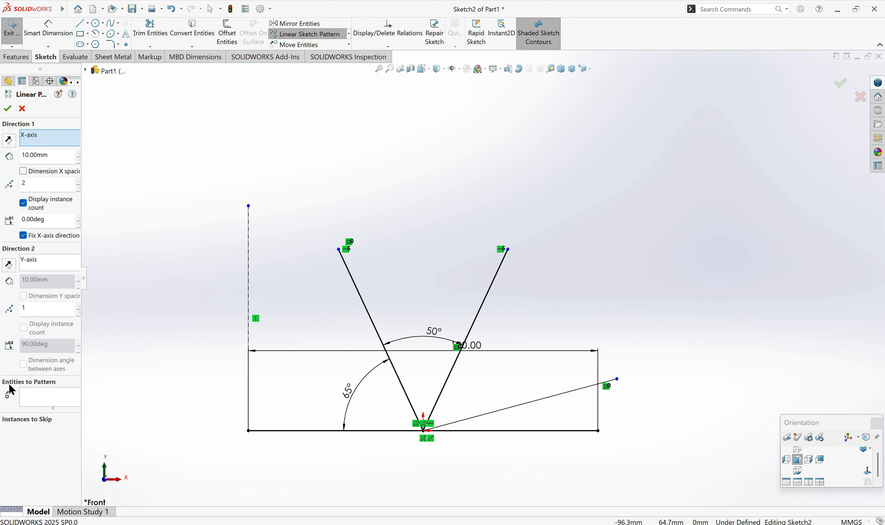
pyautogui.click(42, 397)
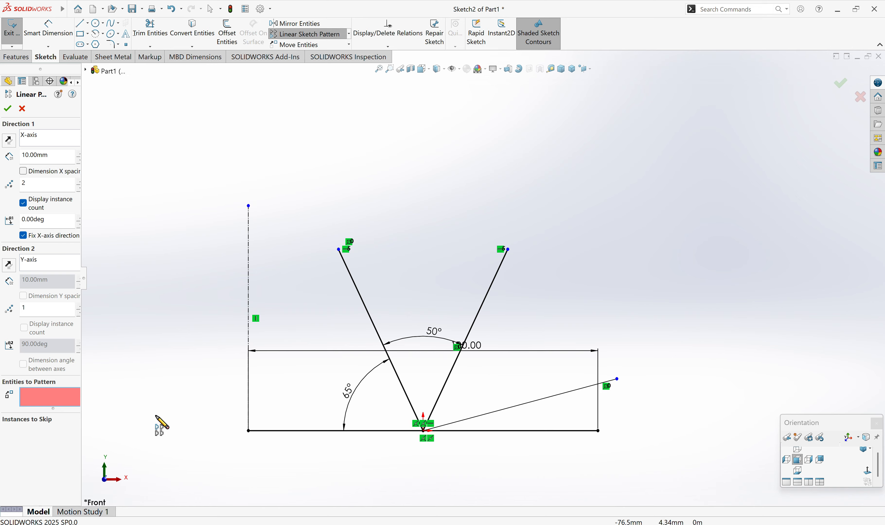
pyautogui.click(368, 430)
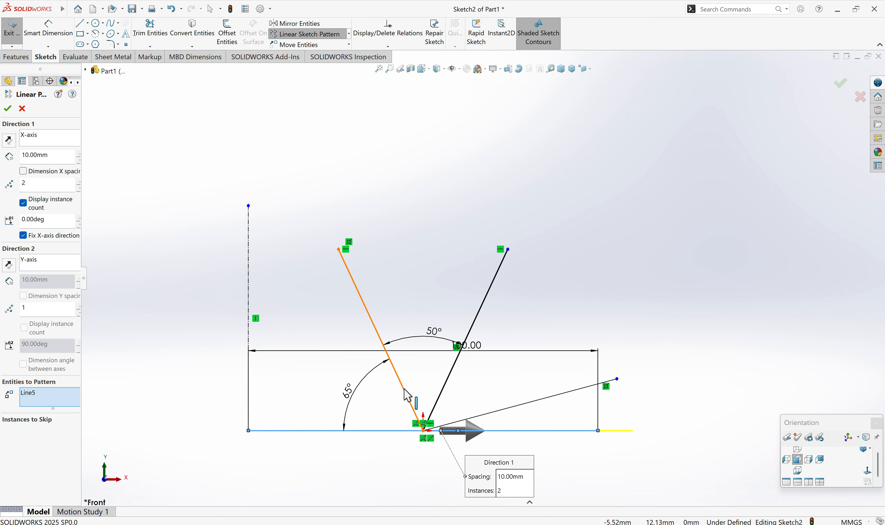
pyautogui.click(408, 395)
pyautogui.click(453, 371)
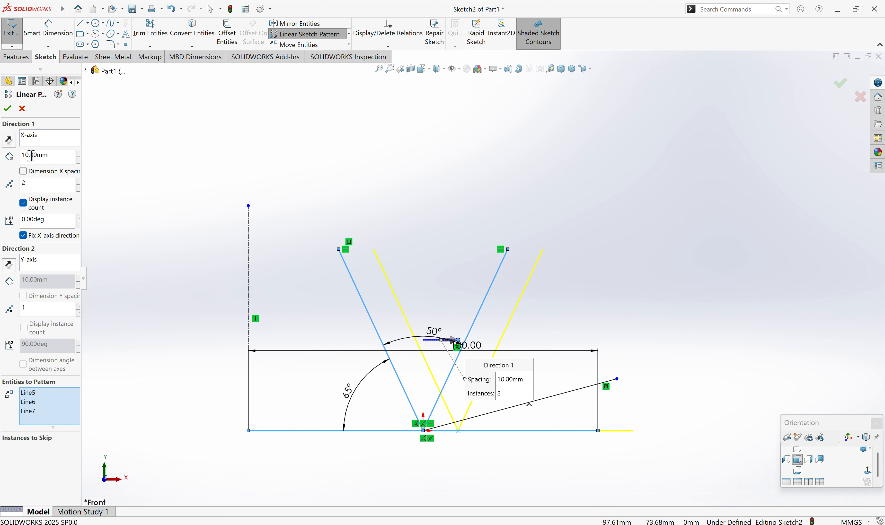
# Set the pattern's Direction 1 spacing to 100 mm and widen the pattern settings pane.
pyautogui.scroll(5, 79, 156)
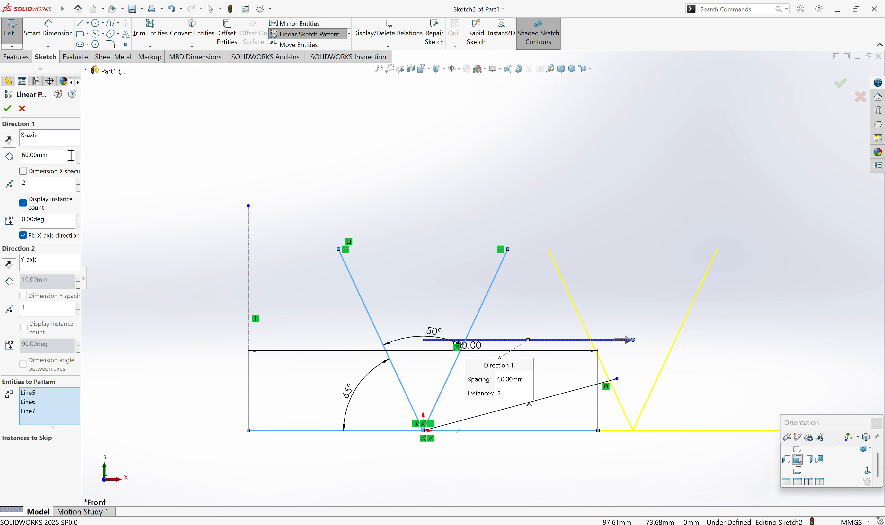
pyautogui.scroll(4, 79, 154)
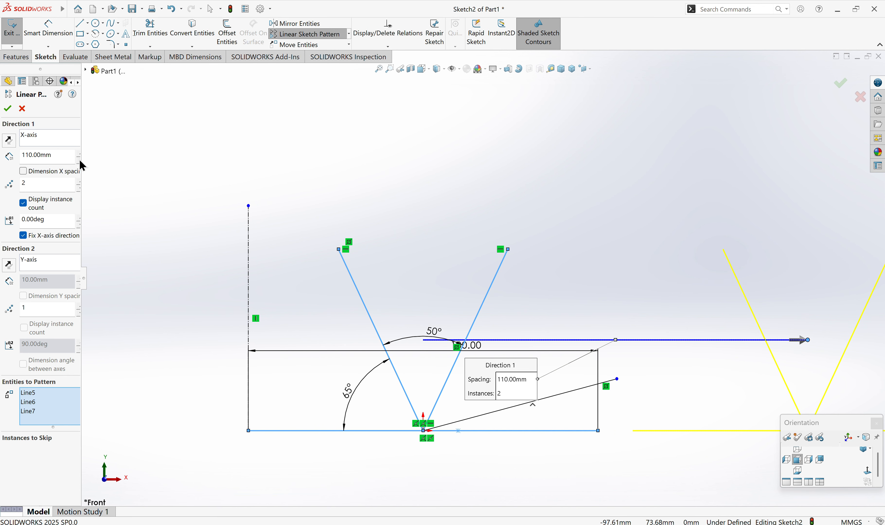
pyautogui.click(79, 160)
pyautogui.scroll(4, 616, 331)
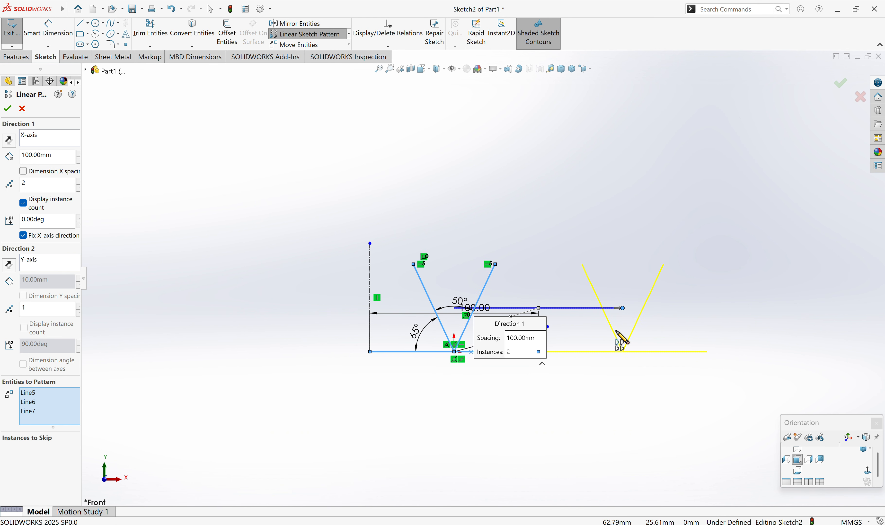
pyautogui.scroll(-2, 636, 317)
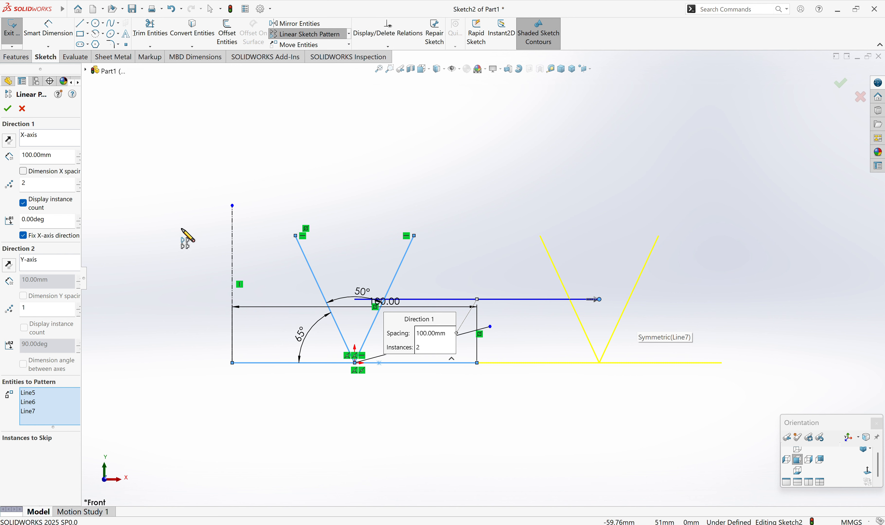
pyautogui.moveTo(86, 287); pyautogui.dragTo(114, 287)
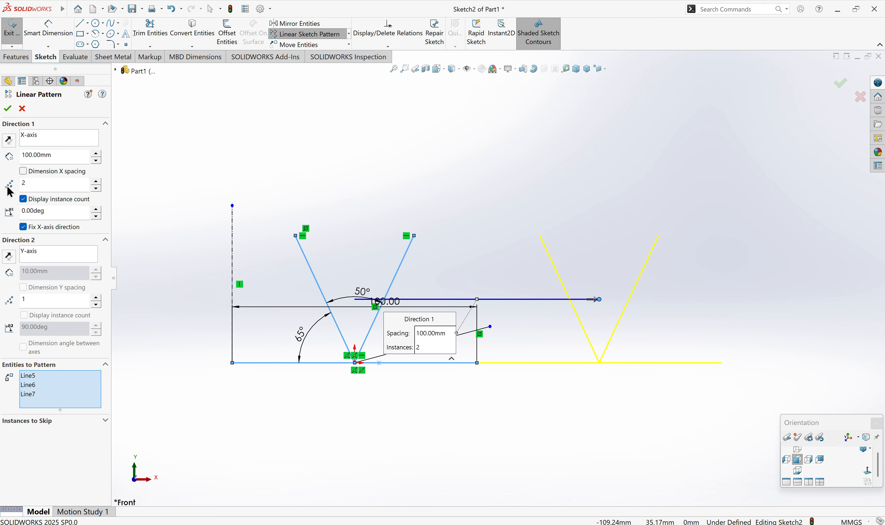
# Try the pattern with 5 instances in Direction 1 and inspect the preview.
pyautogui.click(96, 182)
pyautogui.click(97, 183)
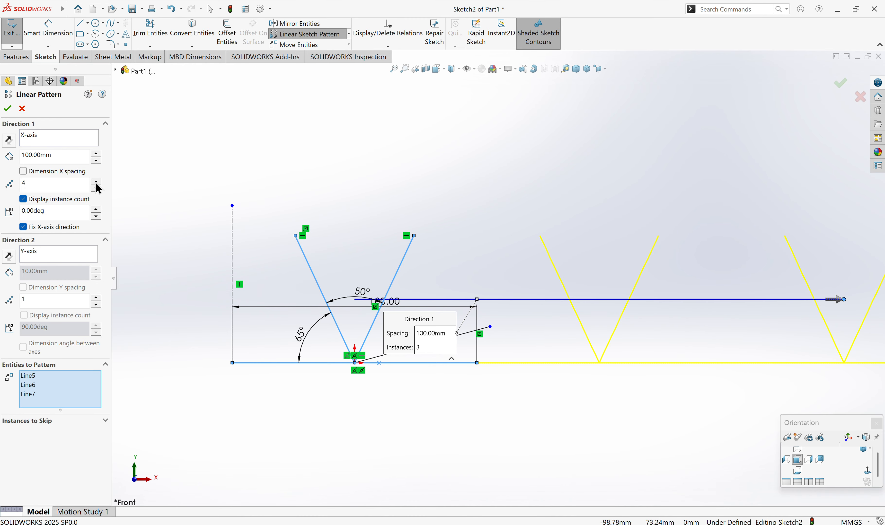
pyautogui.click(96, 183)
pyautogui.scroll(5, 498, 279)
pyautogui.scroll(5, 657, 293)
pyautogui.scroll(-6, 513, 293)
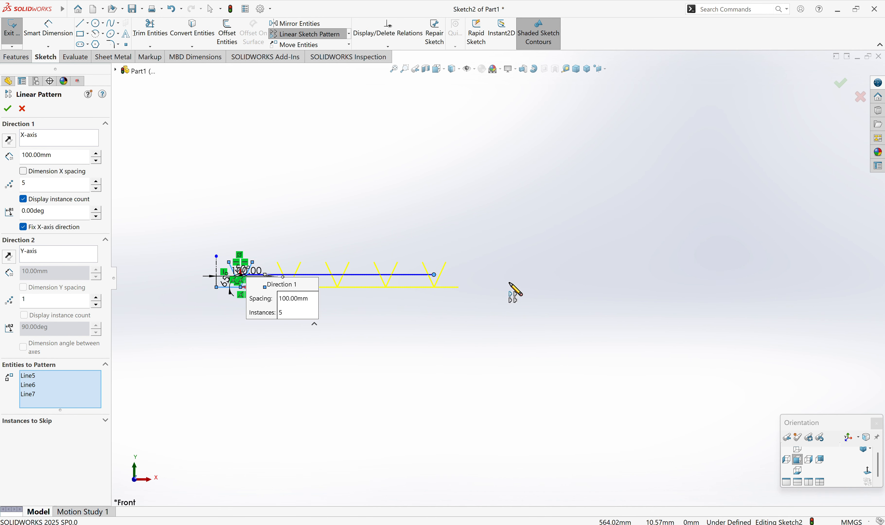
pyautogui.scroll(2, 334, 282)
pyautogui.scroll(-2, 336, 286)
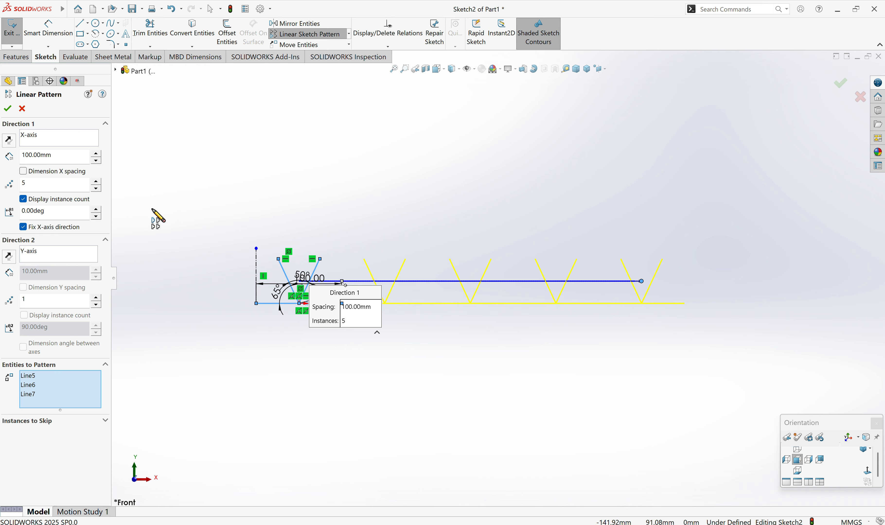
# Set the number of pattern instances in Direction 1 to 3.
pyautogui.click(96, 183)
pyautogui.click(96, 188)
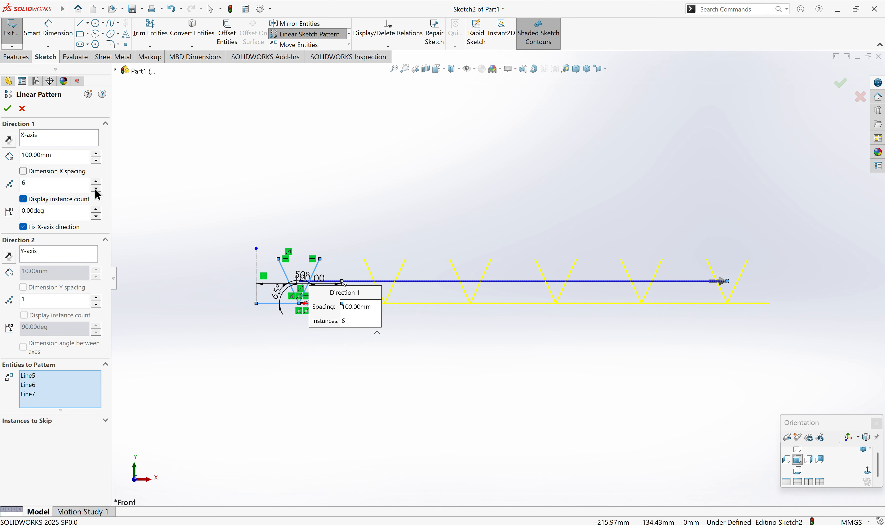
pyautogui.click(96, 188)
pyautogui.click(96, 188)
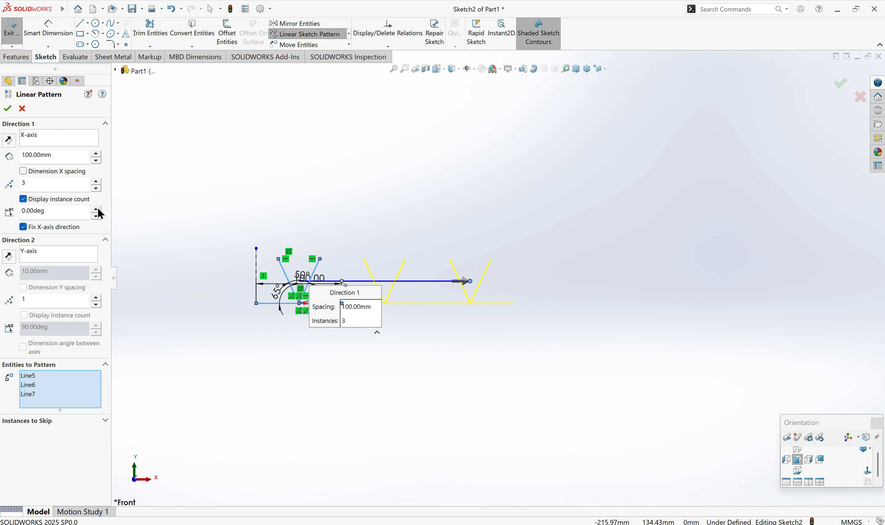
# Try tilting the pattern's Direction 1 to an angle of 12 degrees and examine the preview.
pyautogui.click(97, 209)
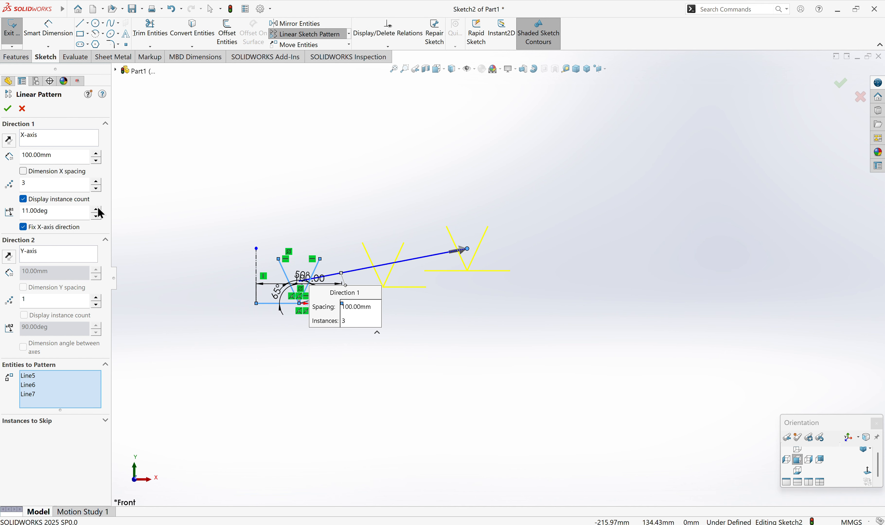
pyautogui.scroll(-6, 431, 273)
pyautogui.scroll(2, 646, 272)
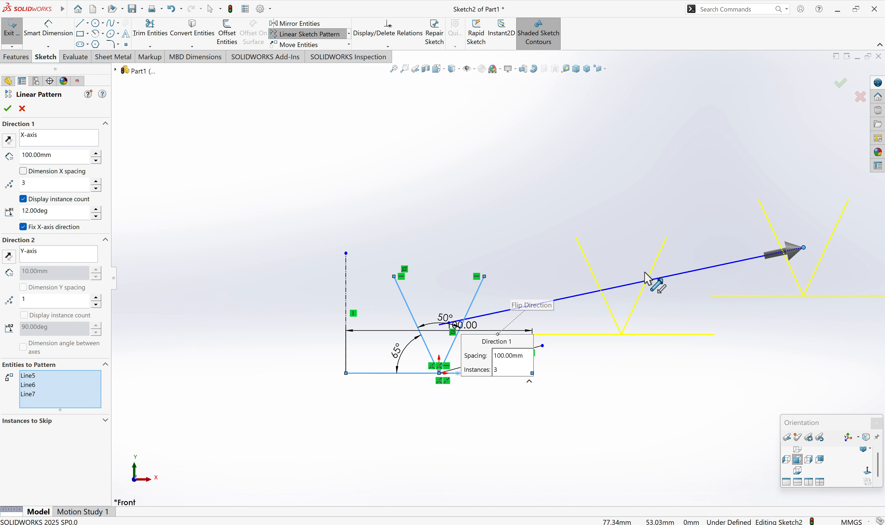
pyautogui.scroll(-2, 645, 272)
pyautogui.scroll(2, 722, 287)
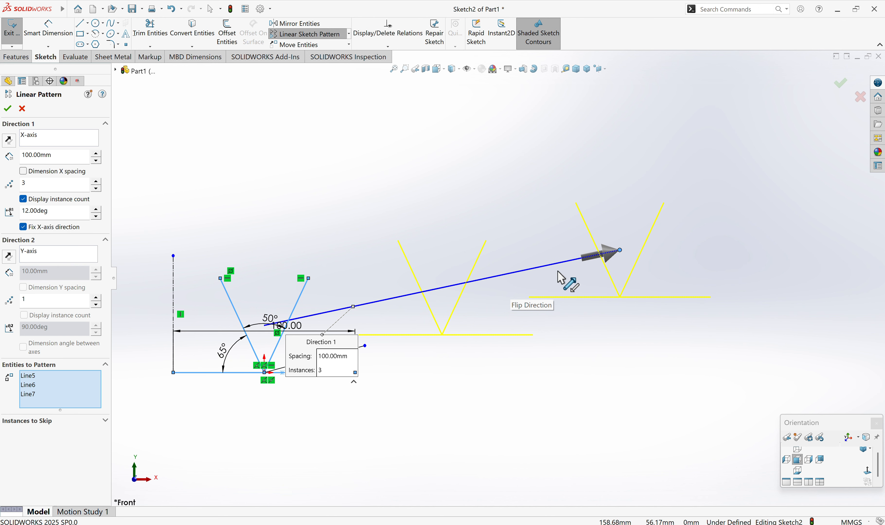
# Increase the pattern's Direction 1 angle further, past 21 degrees.
pyautogui.click(98, 209)
pyautogui.click(98, 210)
pyautogui.click(98, 210)
pyautogui.click(98, 210)
pyautogui.click(98, 209)
pyautogui.click(98, 209)
pyautogui.click(98, 210)
pyautogui.click(98, 209)
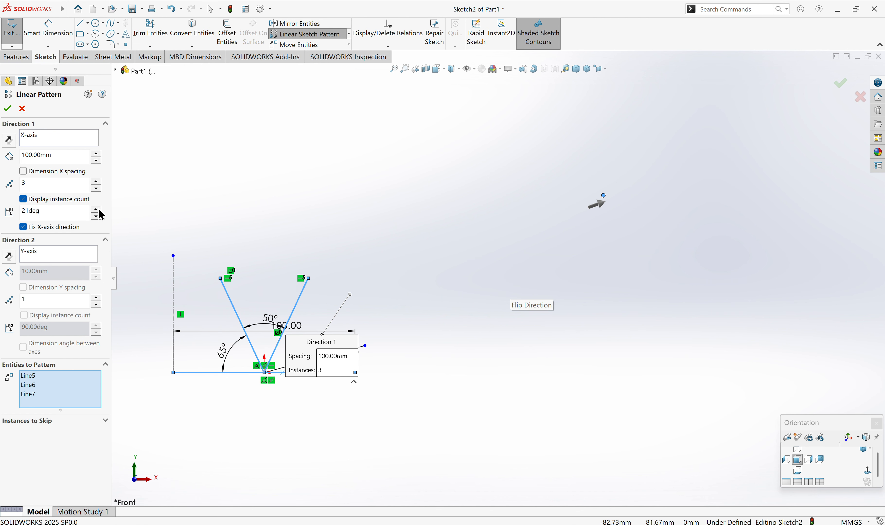
pyautogui.click(98, 210)
pyautogui.click(98, 210)
pyautogui.click(98, 210)
# Bring the pattern's Direction 1 angle back down to 0 degrees.
pyautogui.click(96, 216)
pyautogui.click(96, 217)
pyautogui.doubleClick(96, 217)
pyautogui.doubleClick(96, 217)
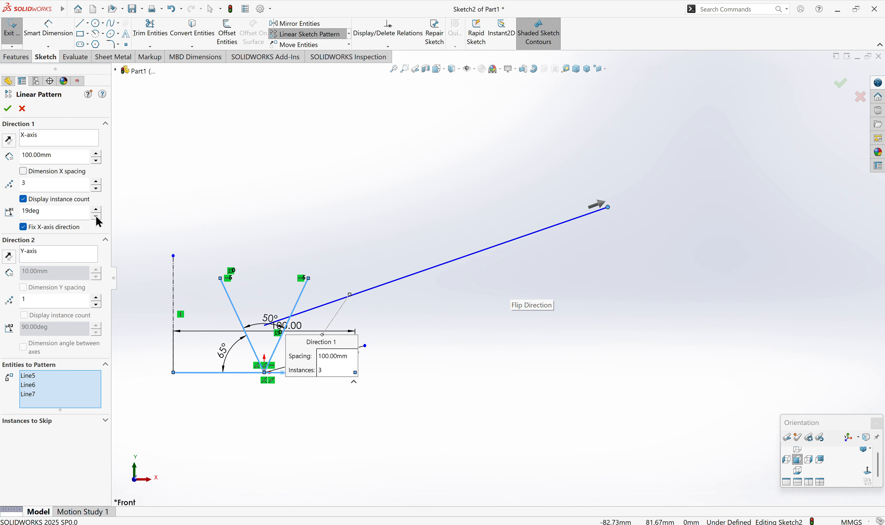
pyautogui.click(97, 216)
pyautogui.click(96, 217)
pyautogui.click(96, 216)
pyautogui.click(97, 216)
pyautogui.doubleClick(96, 215)
pyautogui.doubleClick(95, 215)
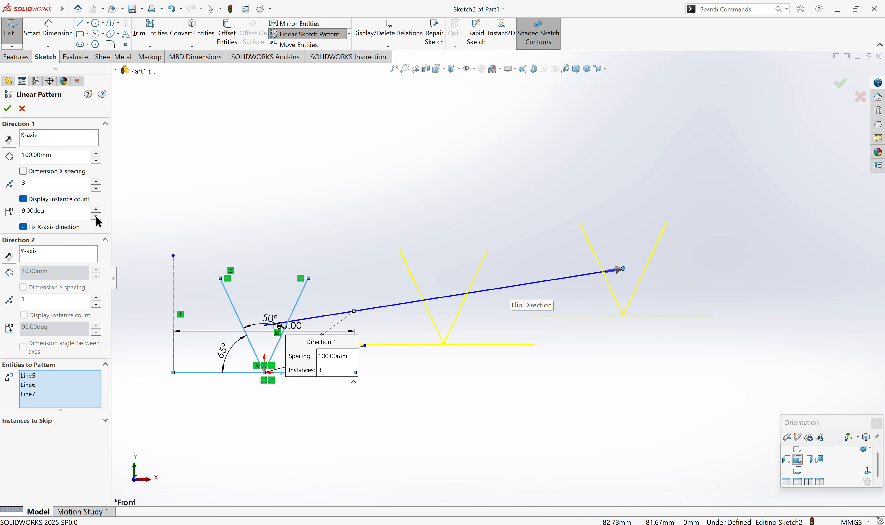
pyautogui.doubleClick(96, 215)
pyautogui.click(96, 215)
pyautogui.doubleClick(95, 216)
pyautogui.click(96, 215)
pyautogui.click(95, 215)
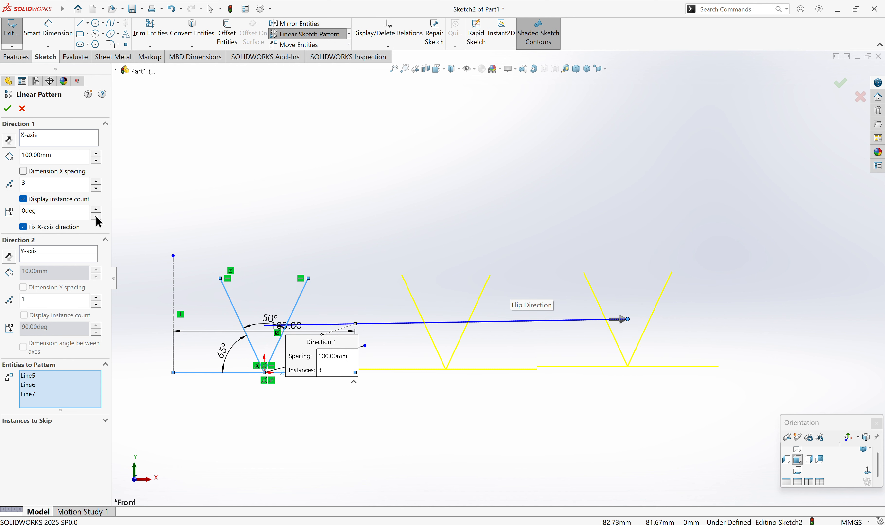
pyautogui.click(96, 215)
pyautogui.click(96, 215)
# Reverse the pattern's Direction 2 along the Y-axis so that it points downward.
pyautogui.click(63, 260)
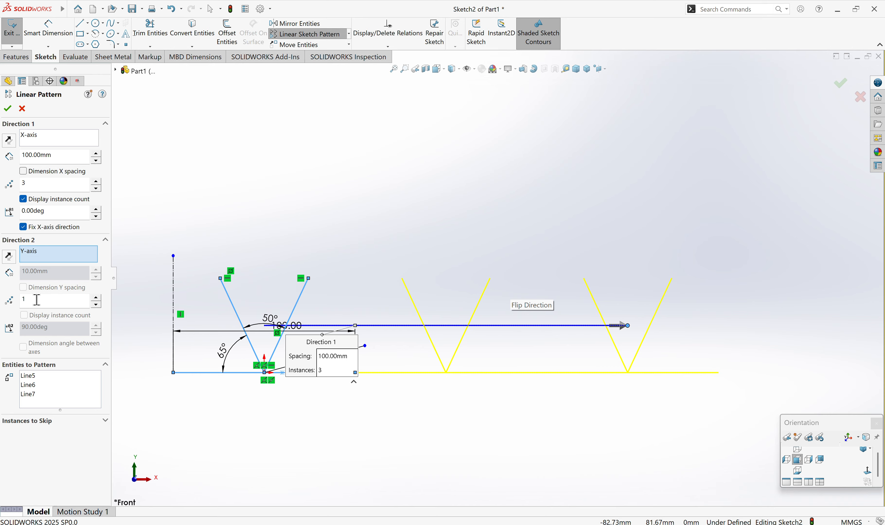
pyautogui.click(10, 258)
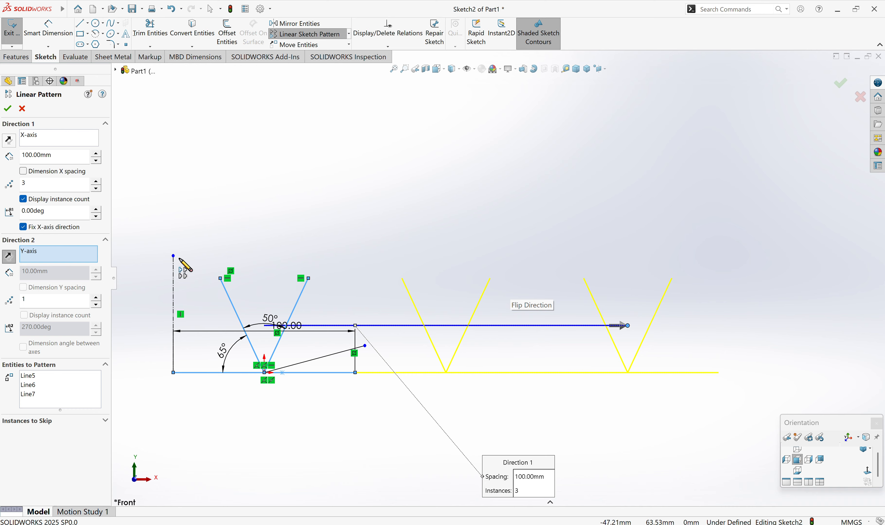
pyautogui.scroll(3, 403, 363)
pyautogui.scroll(-2, 391, 341)
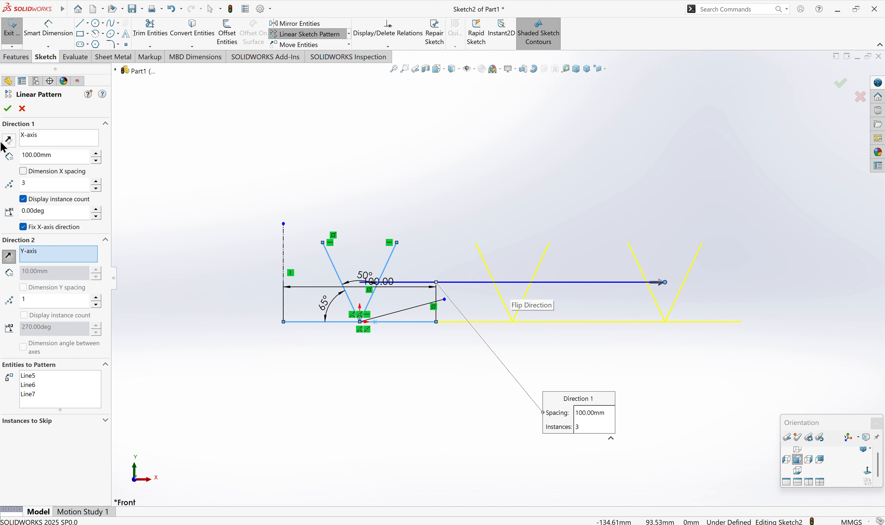
# Try reversing the pattern's Direction 1 along the X-axis, then flip it back to its original side.
pyautogui.click(9, 142)
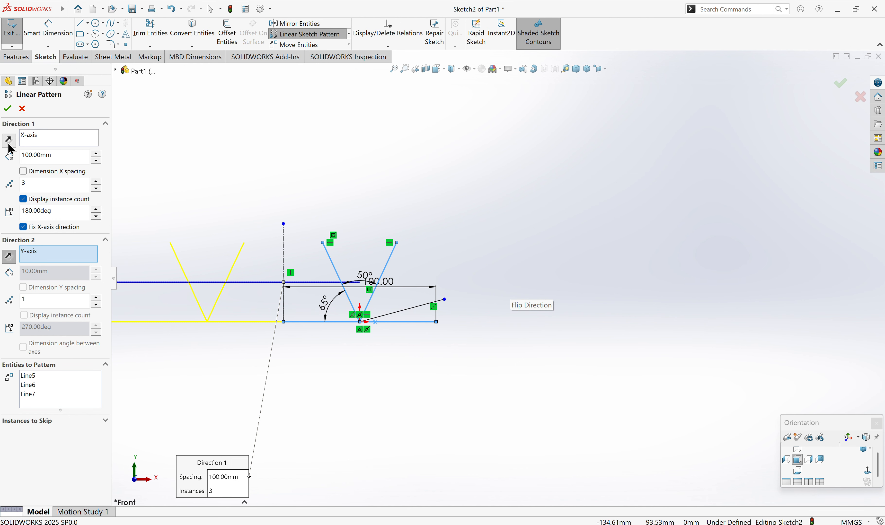
pyautogui.click(9, 142)
pyautogui.click(9, 141)
pyautogui.click(9, 142)
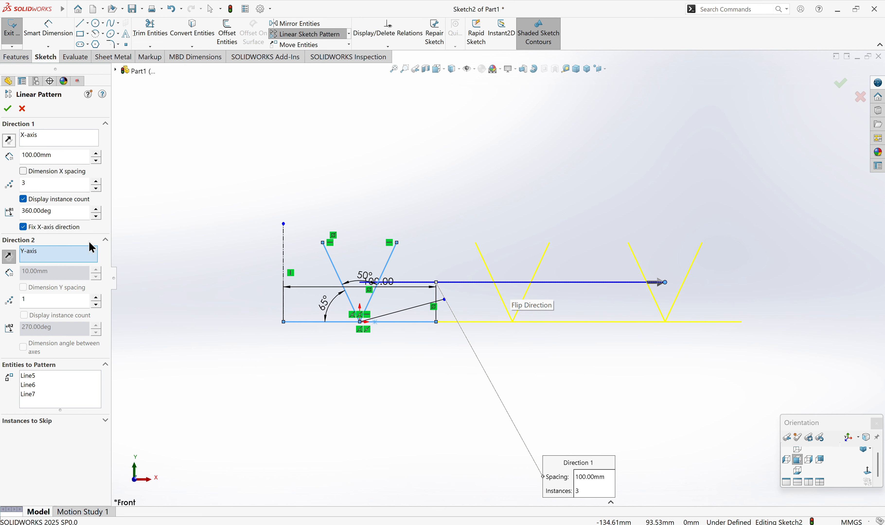
# Set the number of pattern instances in Direction 2 along the Y-axis to 2.
pyautogui.click(50, 258)
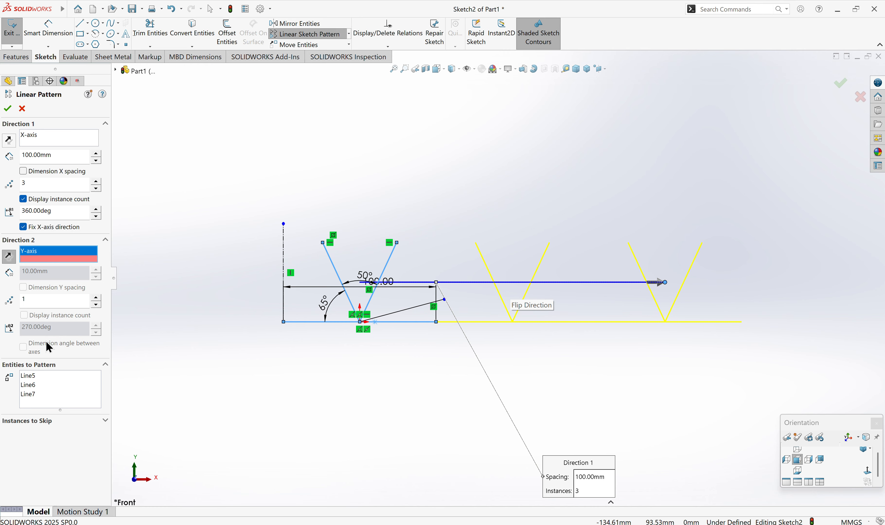
pyautogui.click(28, 303)
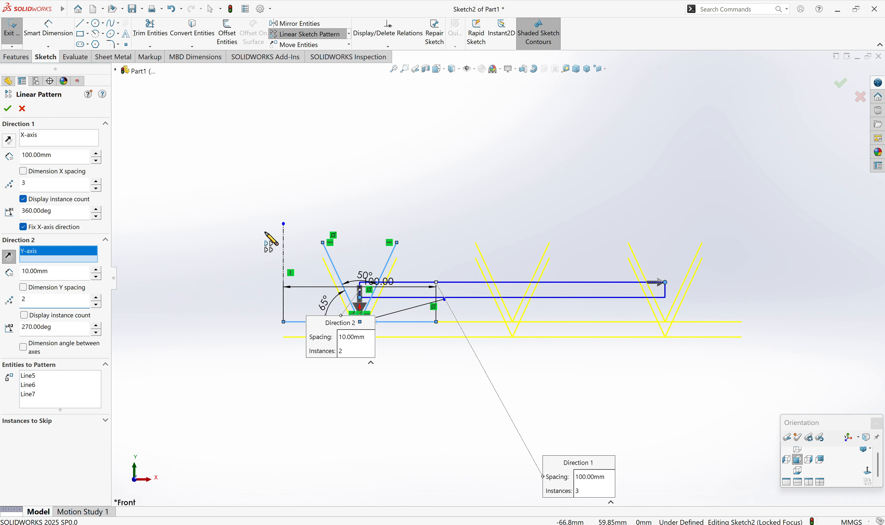
pyautogui.scroll(2, 265, 231)
pyautogui.scroll(-1, 351, 256)
pyautogui.scroll(1, 560, 278)
pyautogui.scroll(-2, 559, 279)
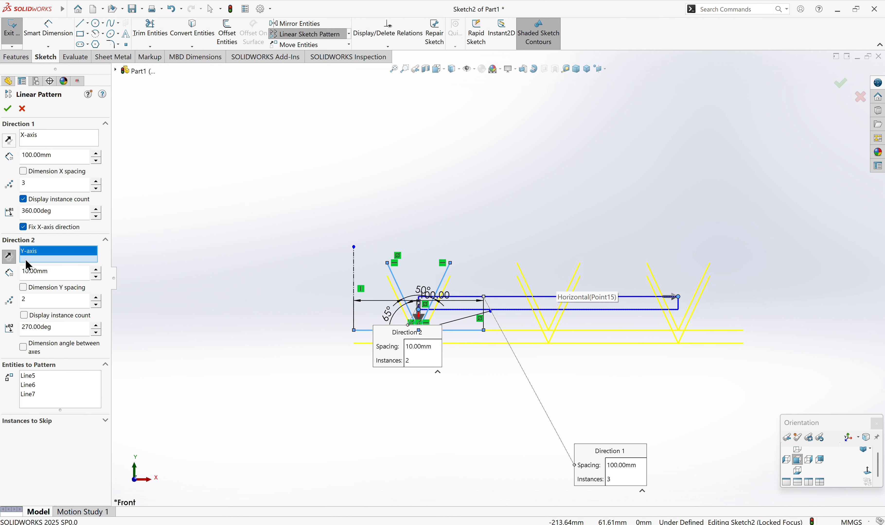
# Flip the linear pattern's Direction 2 up and back down, then set its Y-axis spacing to 100 mm.
pyautogui.click(9, 259)
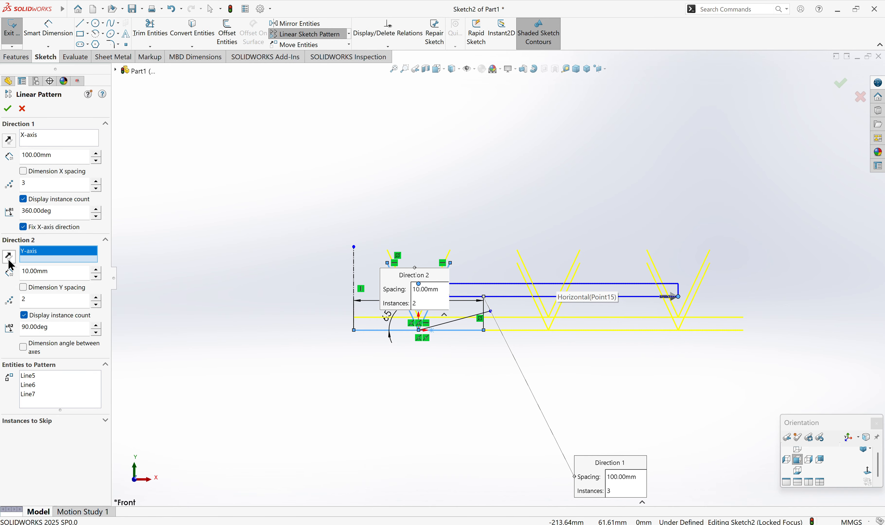
pyautogui.click(10, 262)
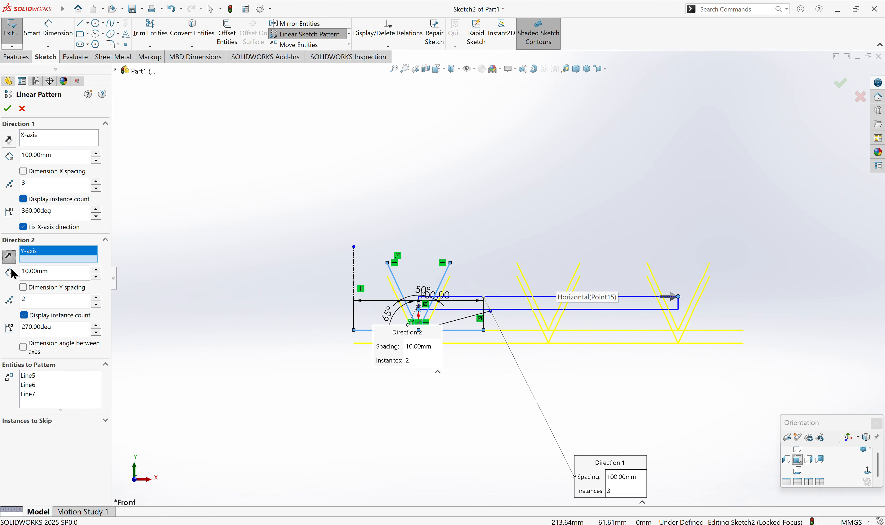
pyautogui.doubleClick(68, 270)
pyautogui.write('100')
pyautogui.press('Return')
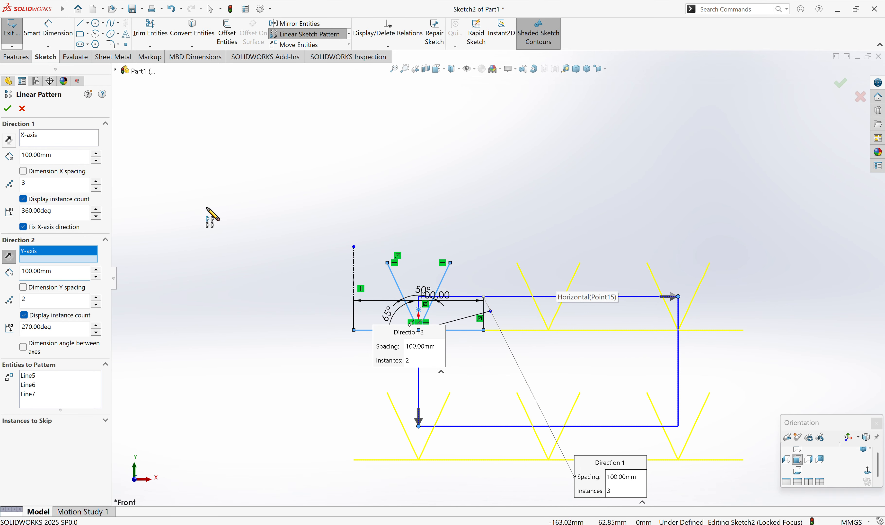
# Reverse the linear pattern's Direction 2 along the Y-axis so that the copies stack upward.
pyautogui.click(7, 256)
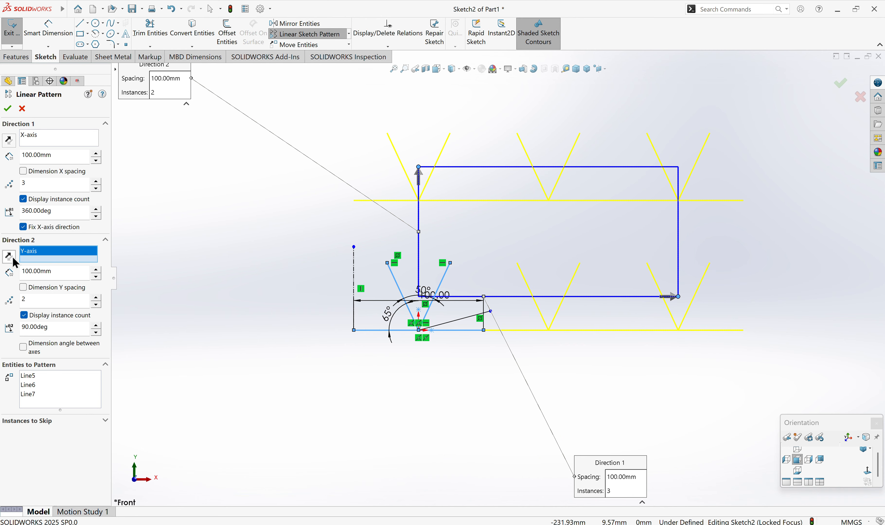
pyautogui.scroll(4, 582, 303)
pyautogui.scroll(-3, 510, 241)
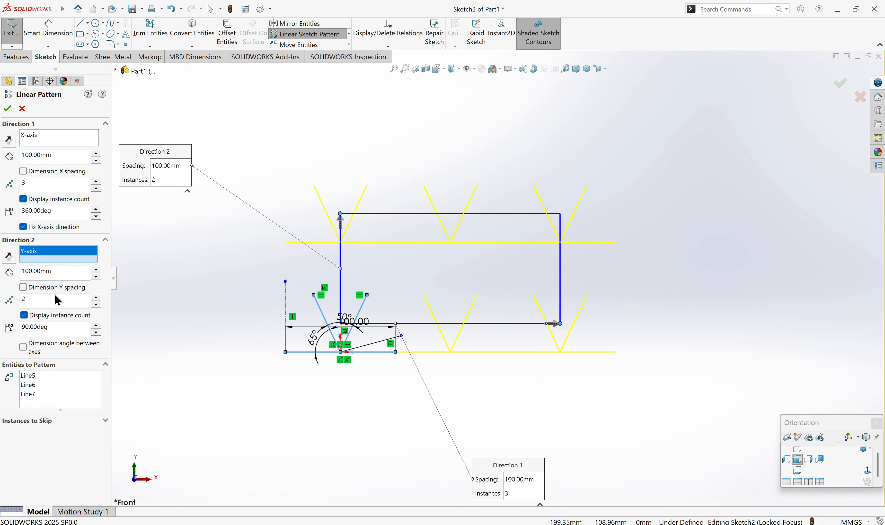
# Set the instance count to 5 in both Direction 2 and Direction 1 and create the linear sketch pattern.
pyautogui.click(43, 304)
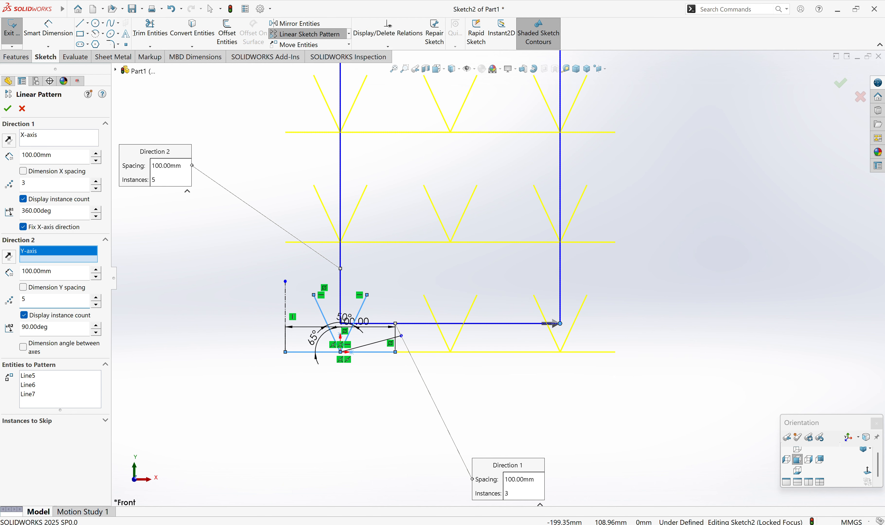
pyautogui.scroll(4, 498, 278)
pyautogui.scroll(-3, 510, 182)
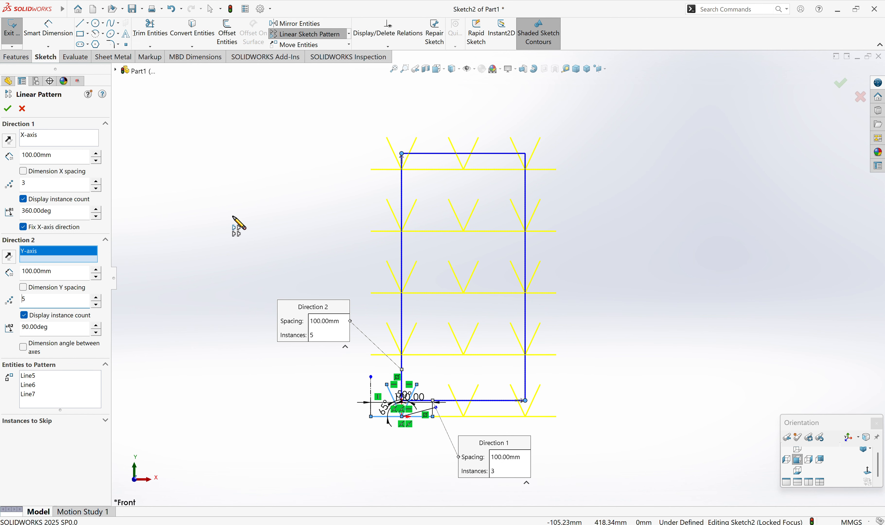
pyautogui.click(37, 178)
pyautogui.click(36, 178)
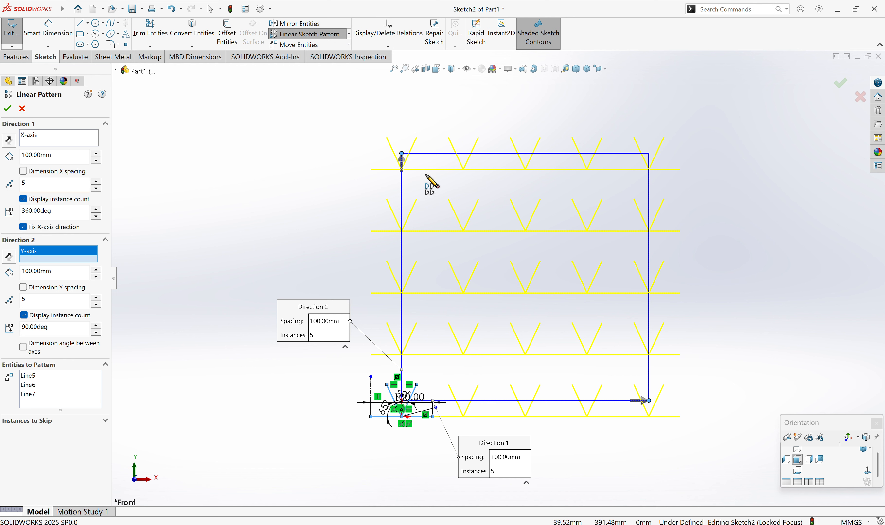
pyautogui.click(9, 108)
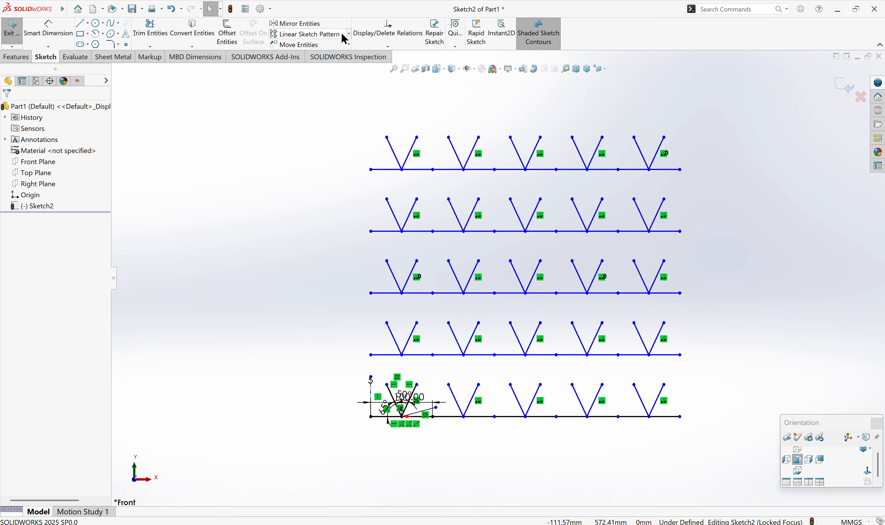
# Undo the linear sketch pattern so that only the original V-shaped sketch remains.
pyautogui.hotkey('ctrl', 'z')
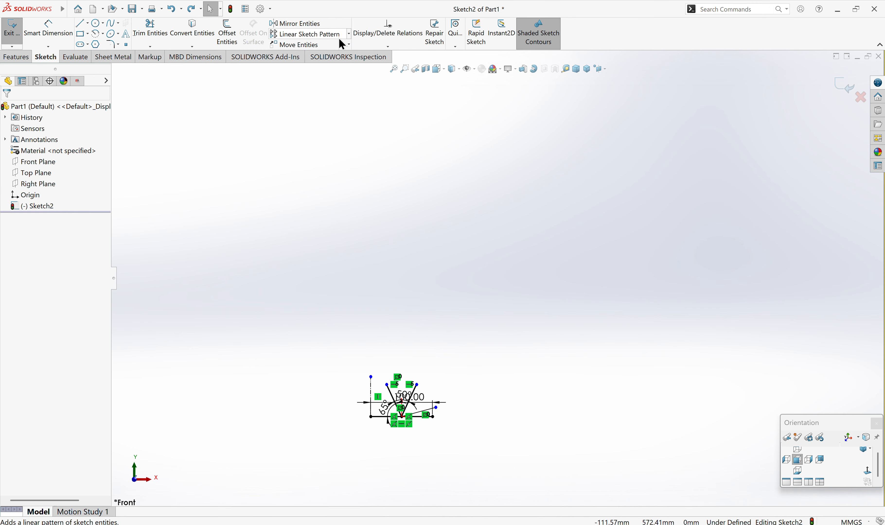
pyautogui.hotkey('ctrl', 'z')
pyautogui.scroll(2, 425, 367)
pyautogui.scroll(-4, 488, 388)
pyautogui.scroll(-4, 399, 176)
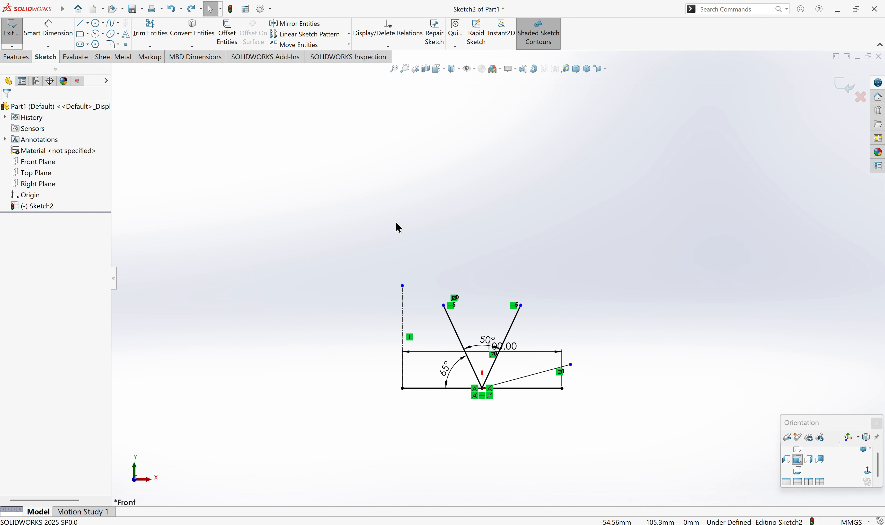
pyautogui.scroll(-2, 423, 244)
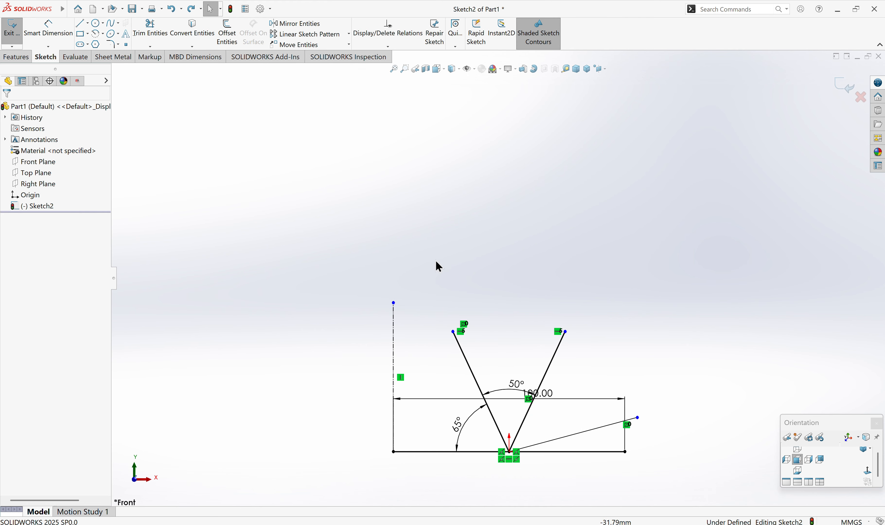
# Begin a Circular Sketch Pattern centred on the horizontal base line's endpoint below the vertical centerline.
pyautogui.click(347, 36)
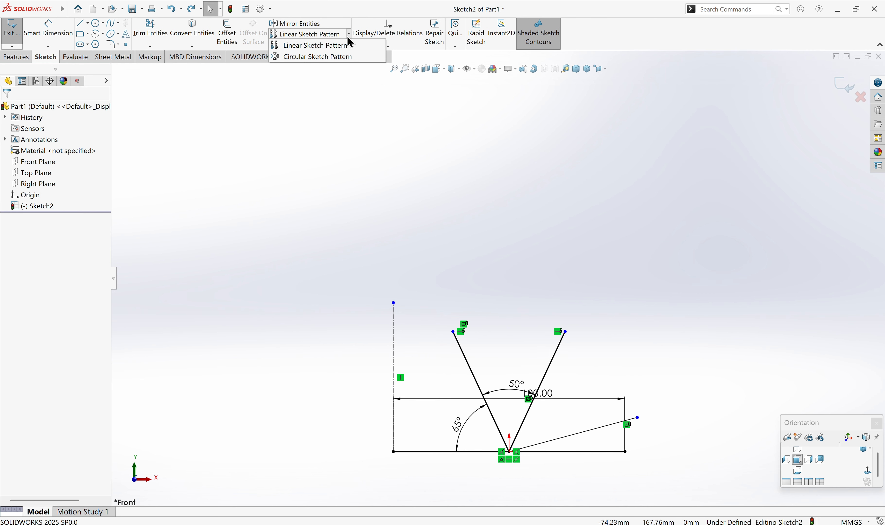
pyautogui.click(334, 57)
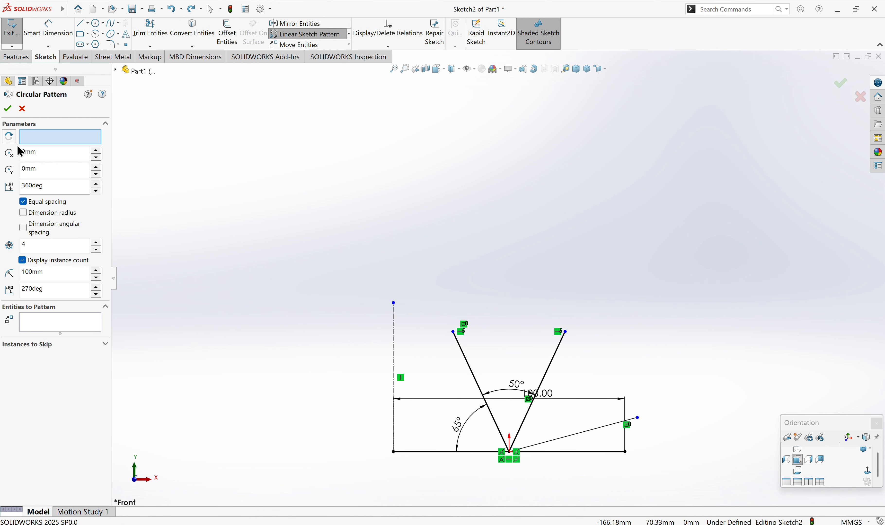
pyautogui.click(393, 452)
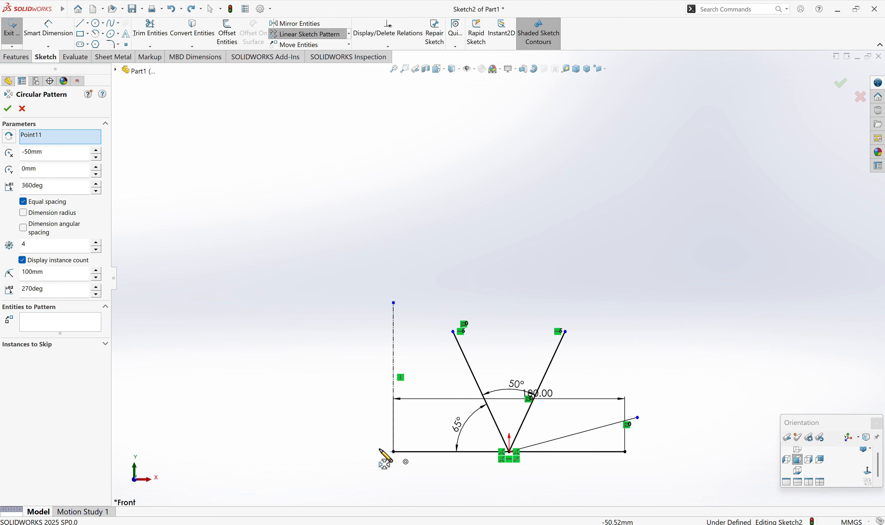
# Add both slanted lines of the V and the horizontal base line as the circular pattern's entities.
pyautogui.click(53, 321)
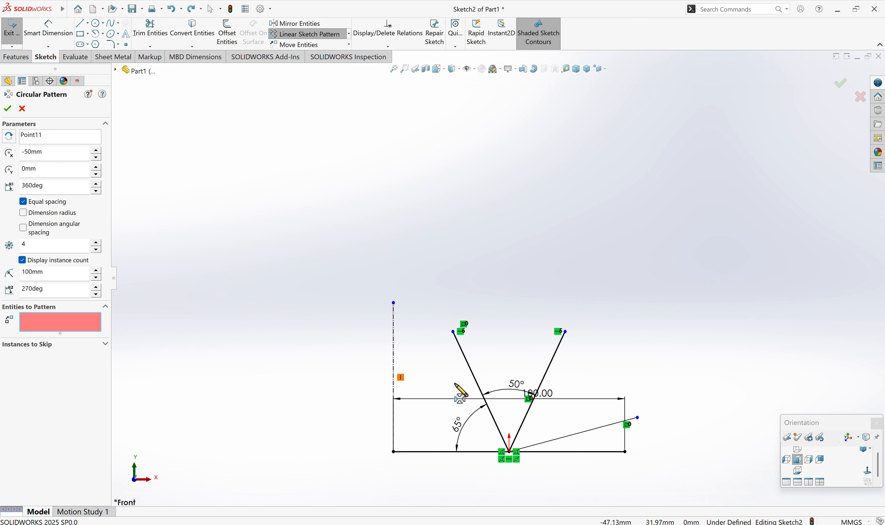
pyautogui.click(475, 380)
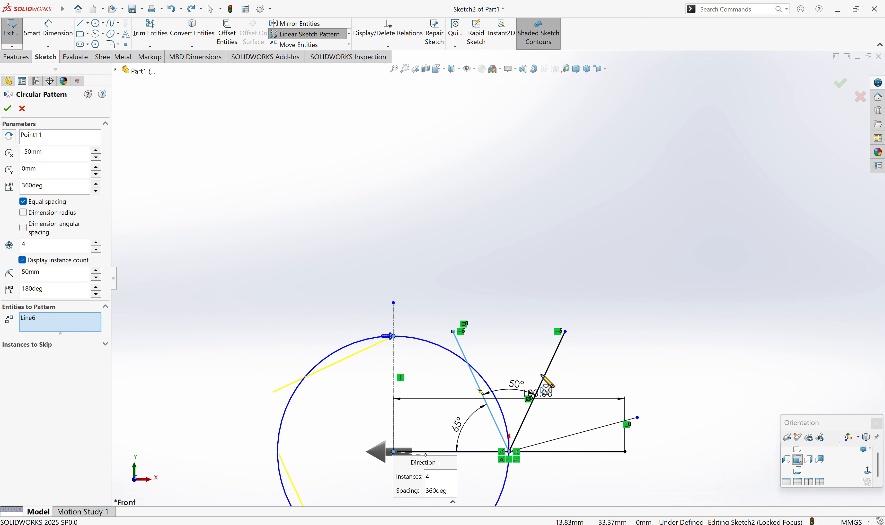
pyautogui.click(543, 383)
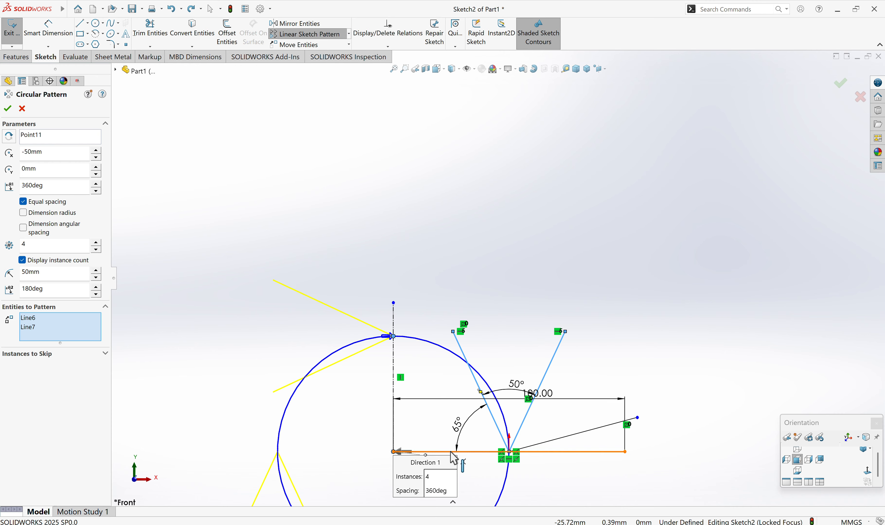
pyautogui.click(465, 453)
pyautogui.scroll(3, 495, 389)
pyautogui.scroll(2, 492, 382)
pyautogui.scroll(-2, 476, 334)
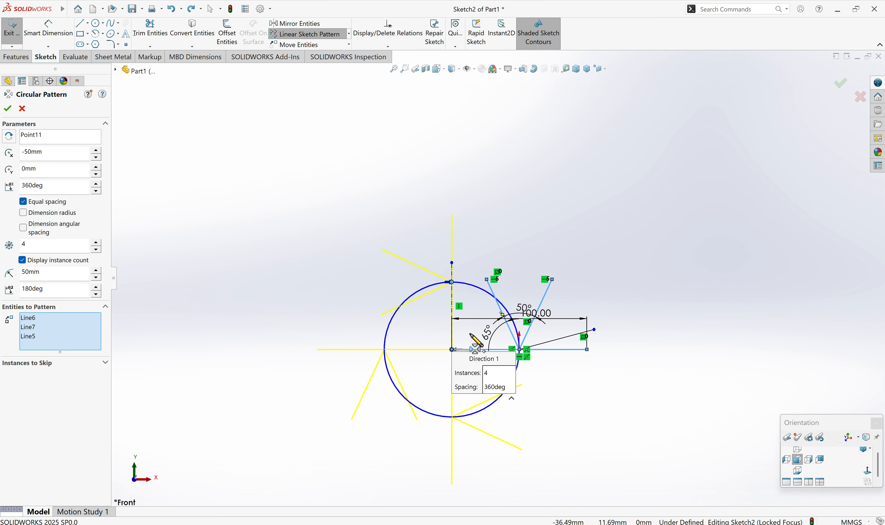
pyautogui.scroll(-1, 436, 346)
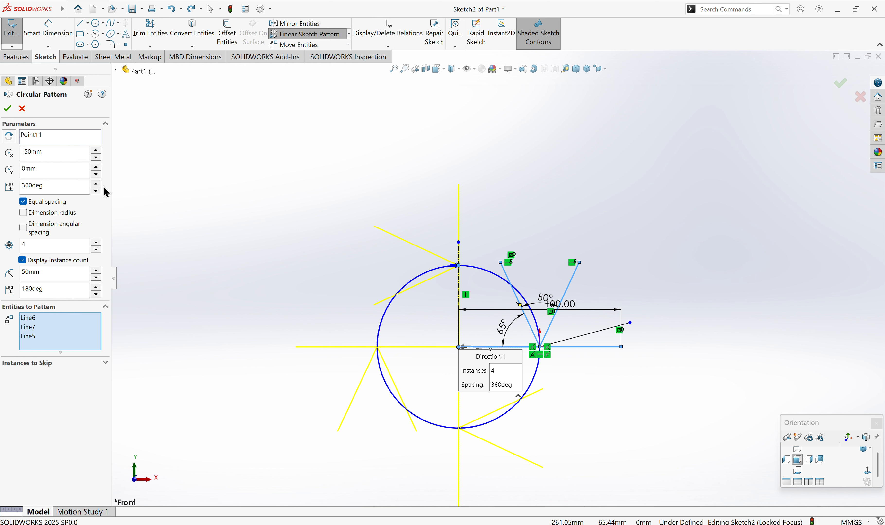
# Reduce the circular pattern's total angle to 350 degrees.
pyautogui.click(95, 186)
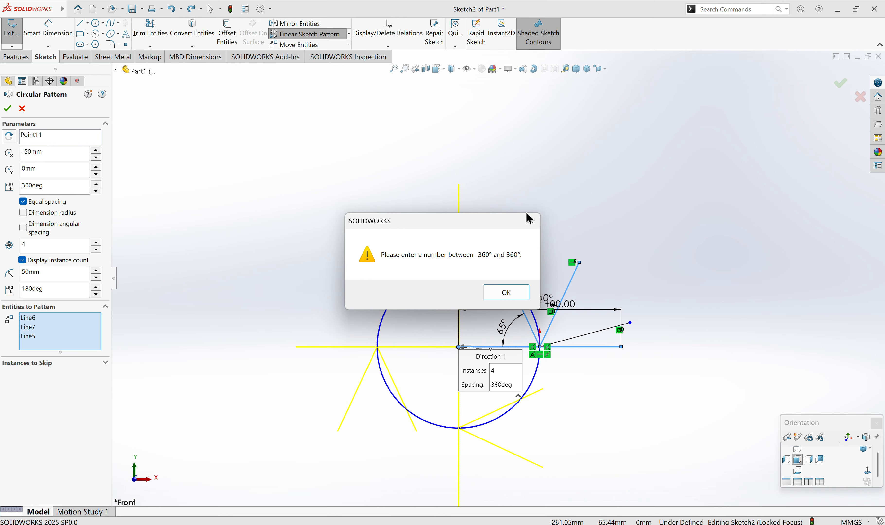
pyautogui.click(531, 221)
pyautogui.click(70, 193)
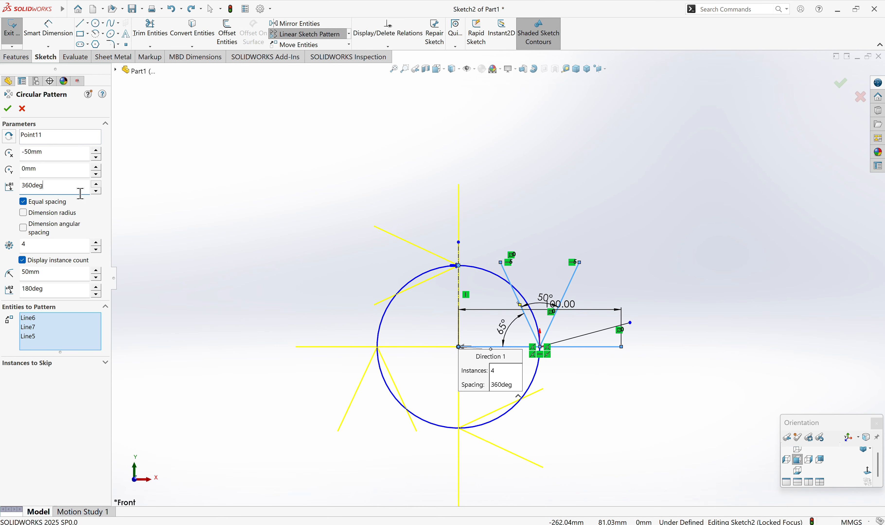
pyautogui.click(96, 192)
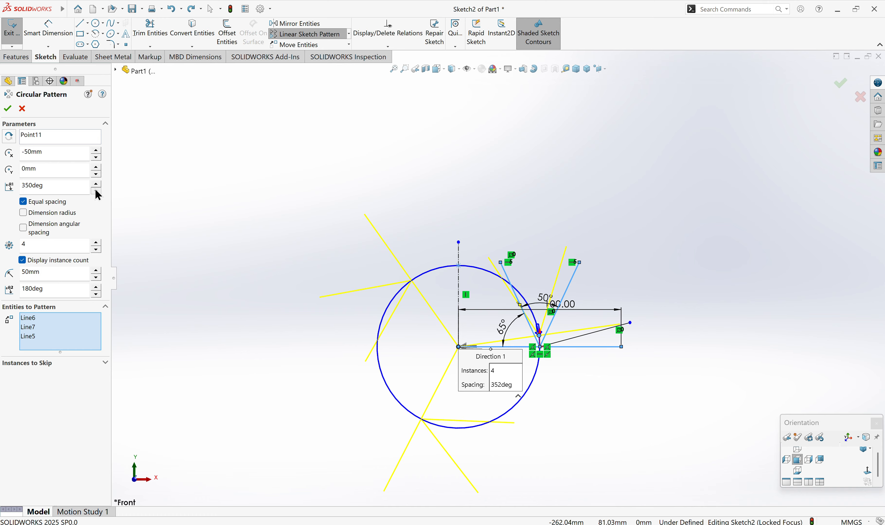
# Set the circular sketch pattern's total angle to 360 degrees, keeping the instances equally spaced.
pyautogui.click(95, 191)
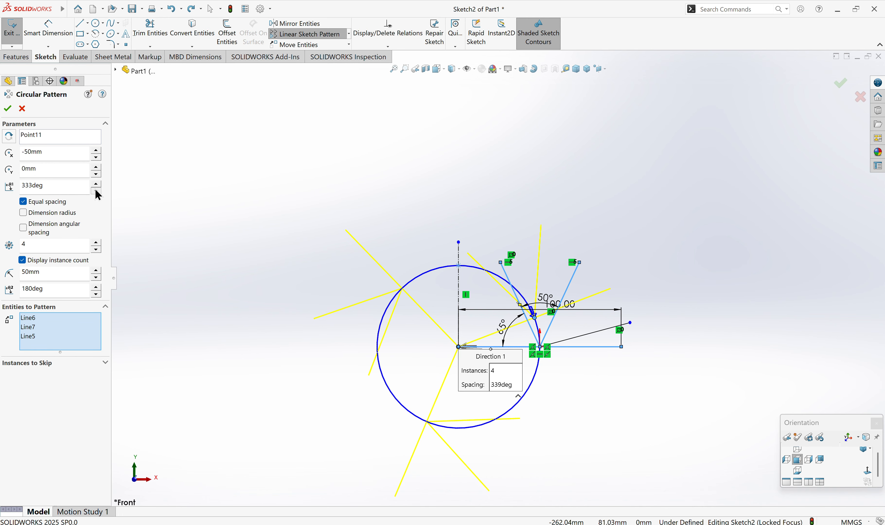
pyautogui.click(95, 191)
pyautogui.click(95, 191)
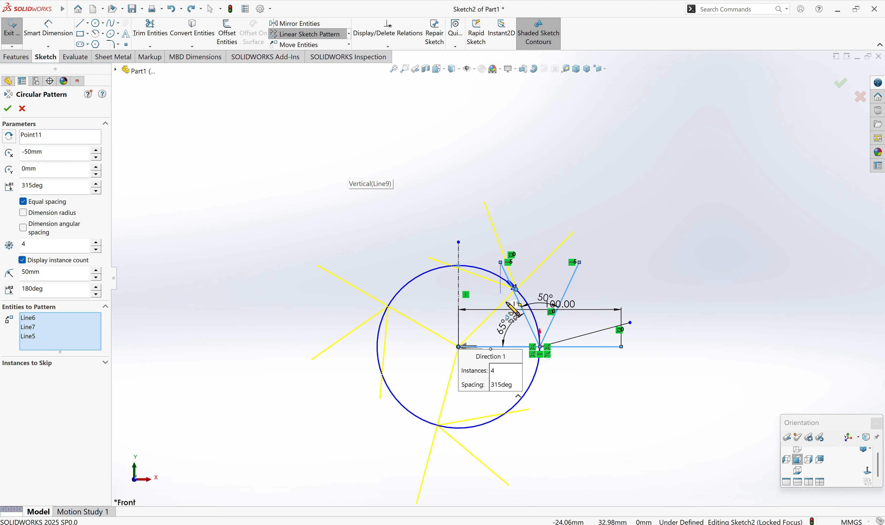
pyautogui.write('360')
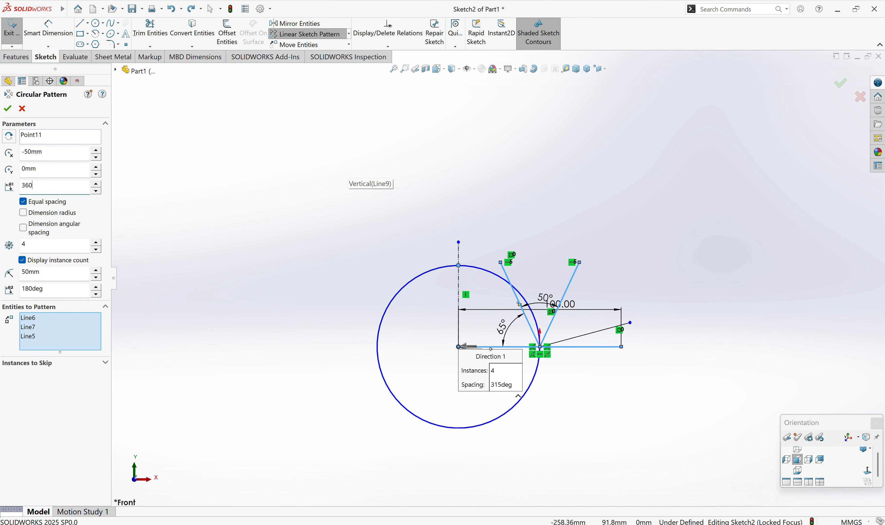
pyautogui.press('Return')
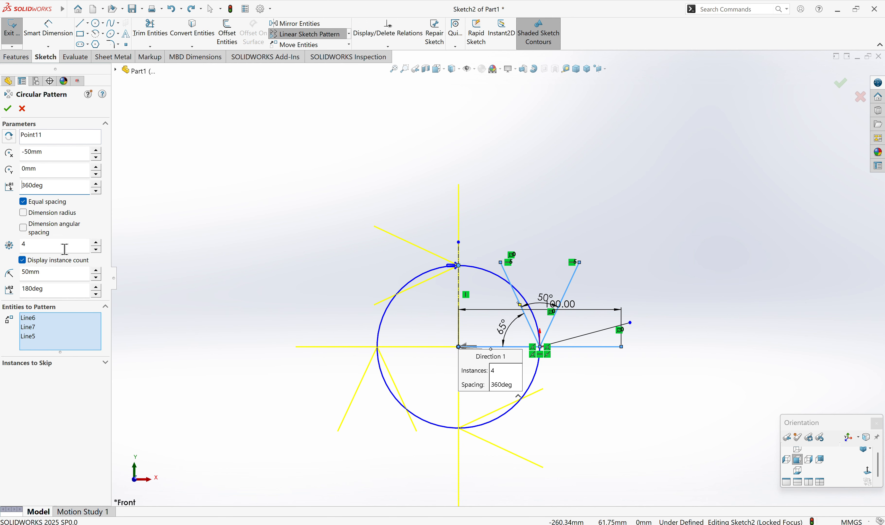
# Set the circular pattern's instance count to 9 and create the pattern of the three selected lines.
pyautogui.click(95, 243)
pyautogui.click(94, 244)
pyautogui.click(95, 244)
pyautogui.click(95, 243)
pyautogui.click(95, 243)
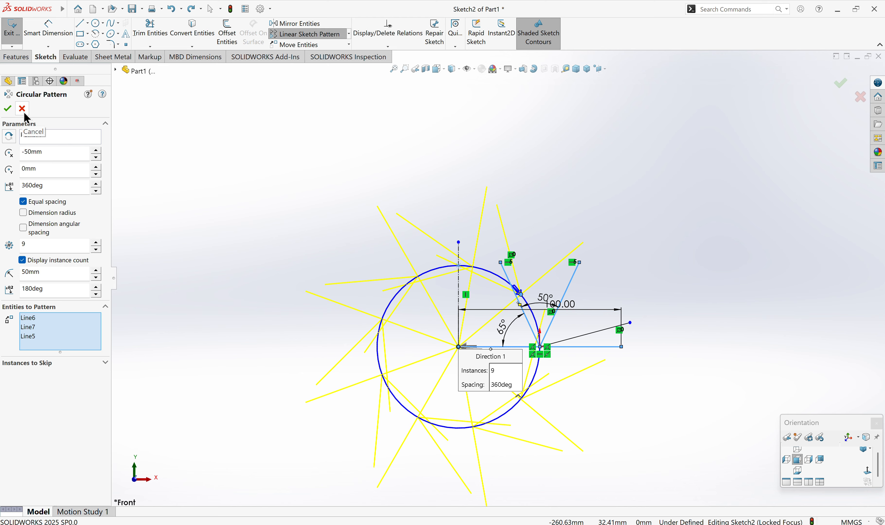
pyautogui.click(7, 108)
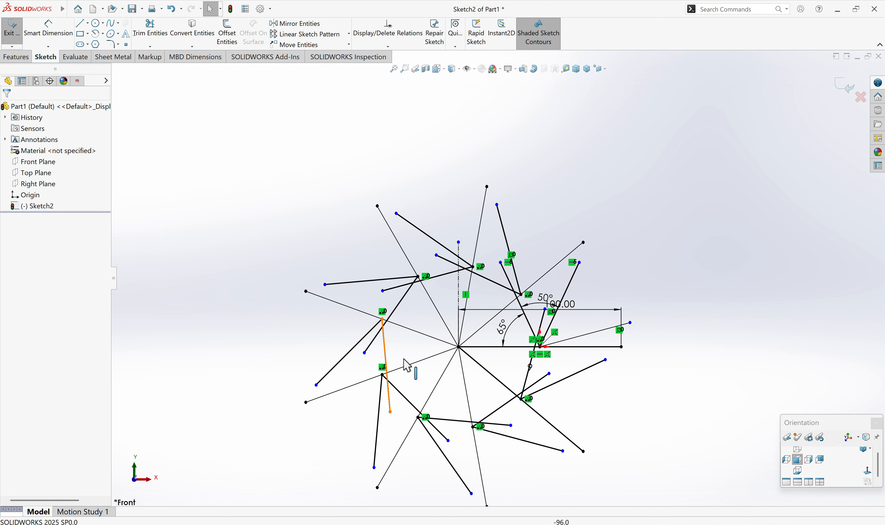
# Undo the circular sketch pattern of the lines.
pyautogui.scroll(1, 451, 308)
pyautogui.scroll(-1, 452, 307)
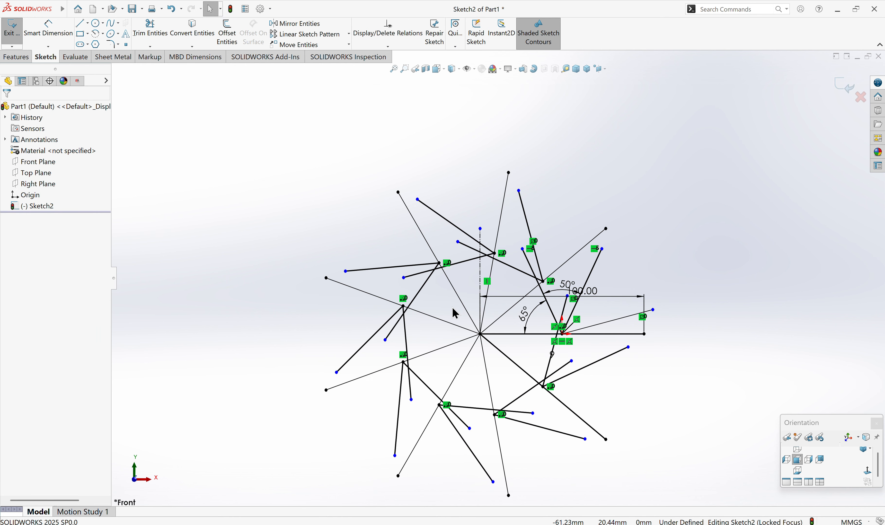
pyautogui.scroll(2, 454, 308)
pyautogui.scroll(-1, 490, 320)
pyautogui.hotkey('ctrl', 'z')
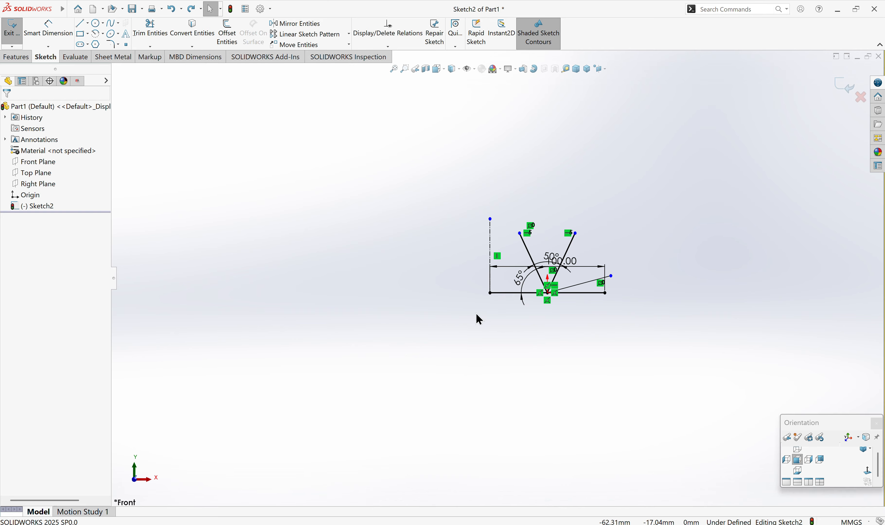
pyautogui.scroll(2, 476, 316)
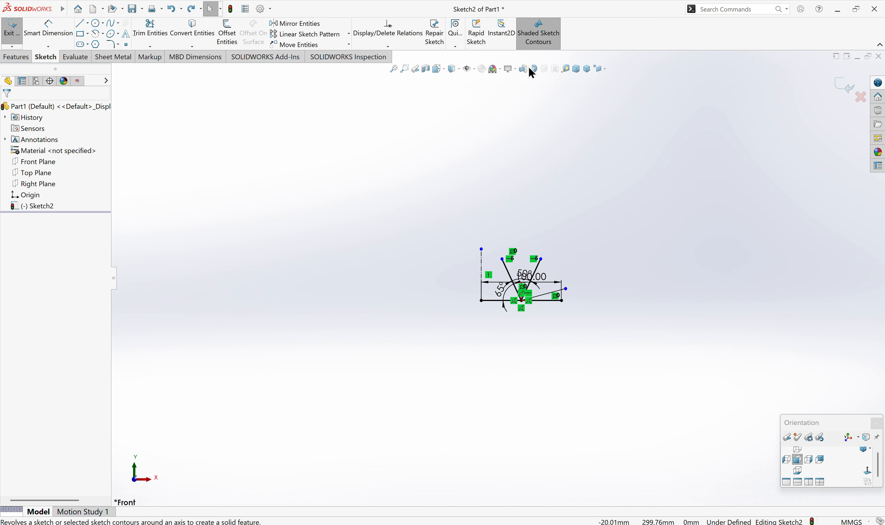
pyautogui.click(858, 10)
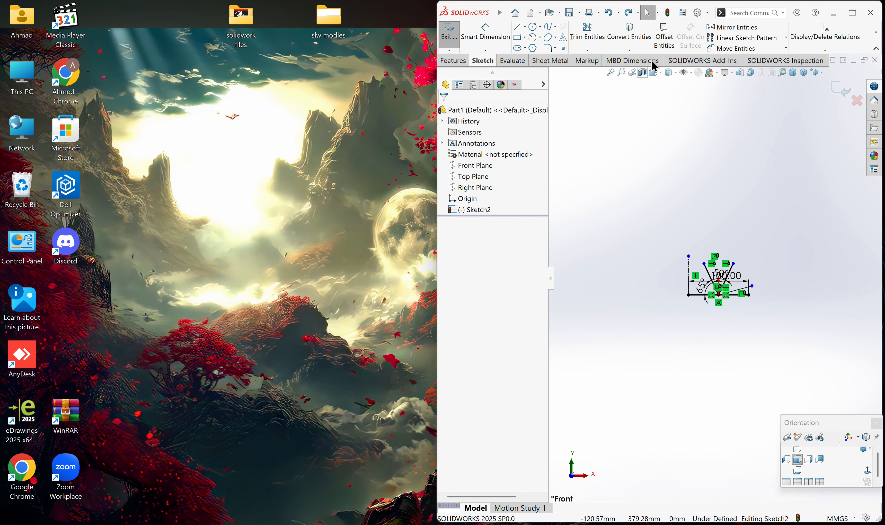
pyautogui.click(853, 13)
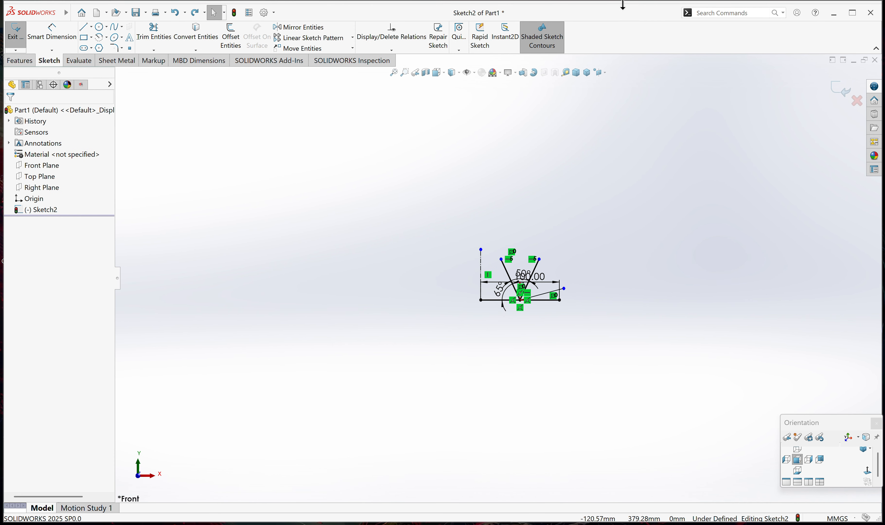
pyautogui.moveTo(627, 8); pyautogui.dragTo(625, 36)
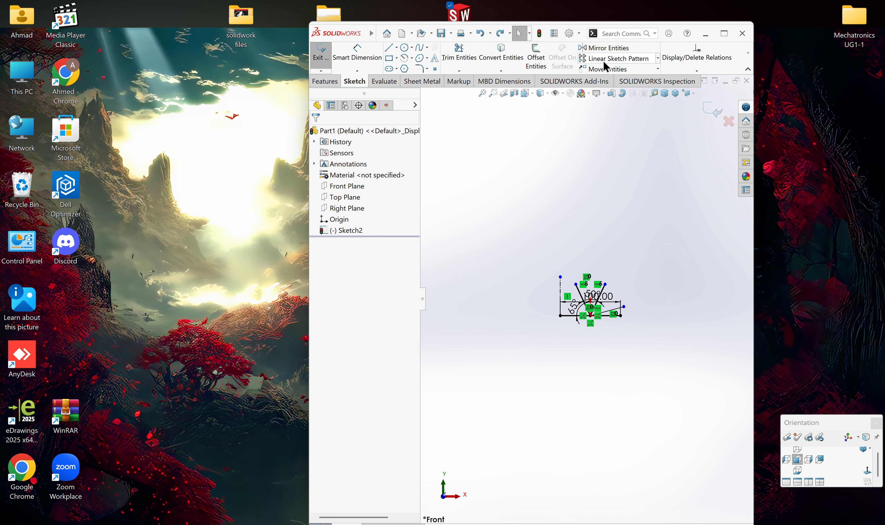
pyautogui.click(721, 33)
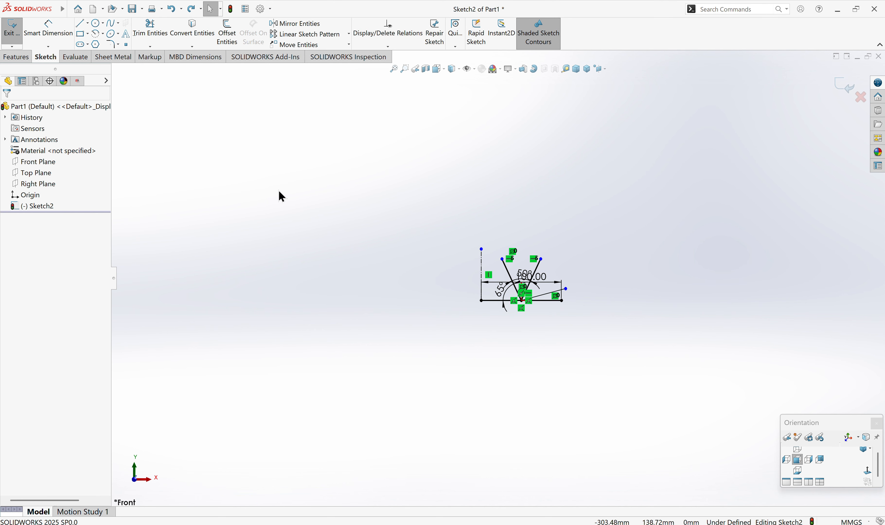
# Delete all lines and dimensions from the sketch.
pyautogui.moveTo(431, 211)
pyautogui.mouseDown()
pyautogui.moveTo(651, 344)
pyautogui.moveTo(649, 353)
pyautogui.mouseUp()
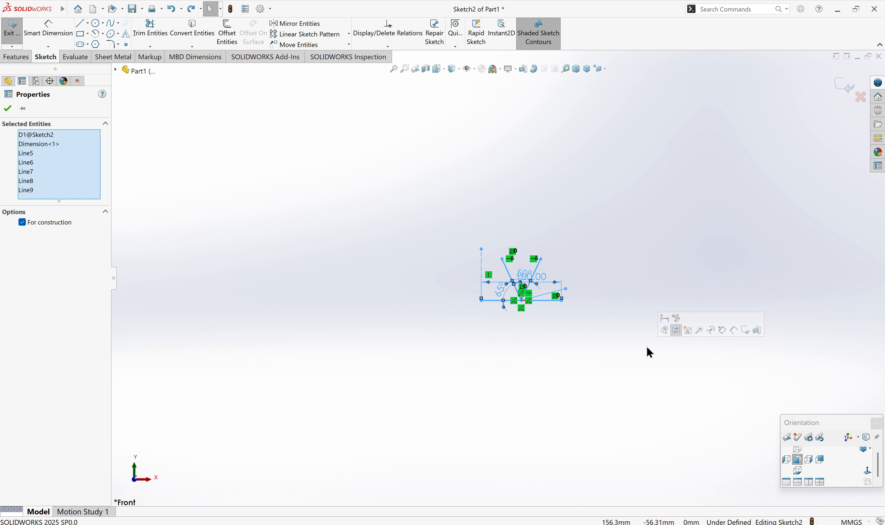
pyautogui.press('Delete')
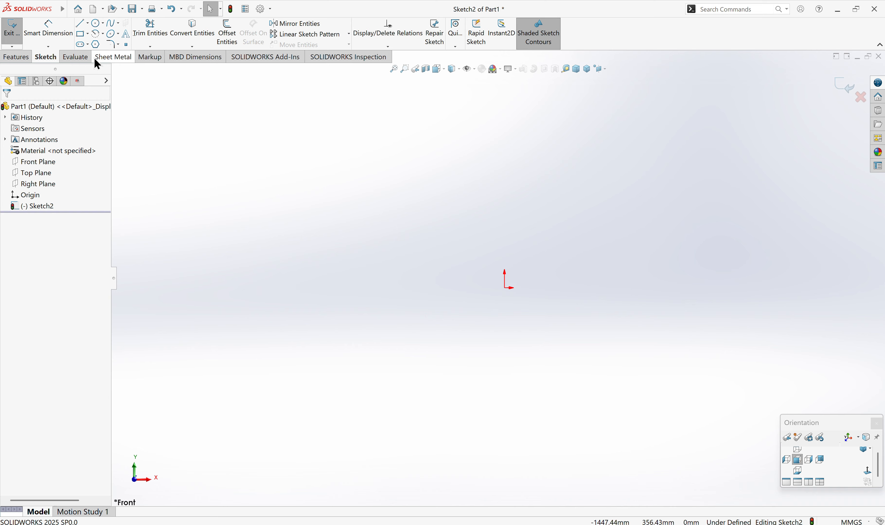
# Sketch a centre-point circle at the origin with a radius of about 426 mm.
pyautogui.click(95, 25)
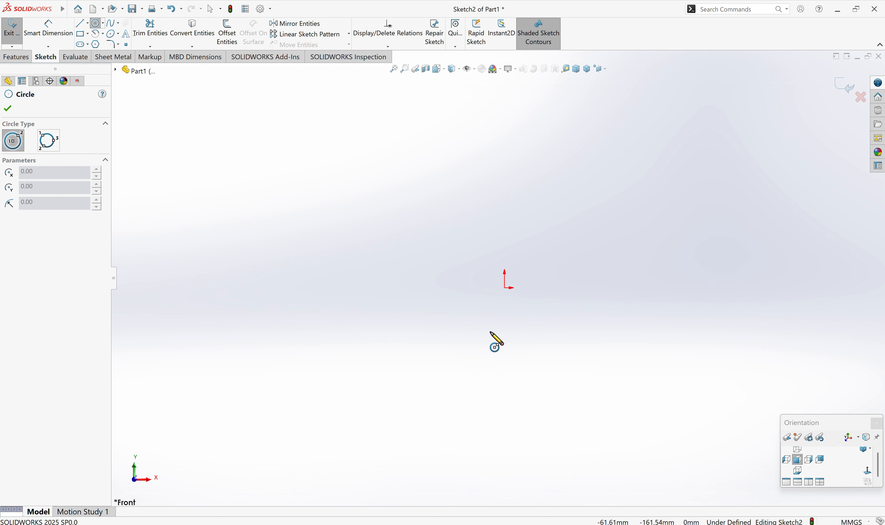
pyautogui.click(505, 288)
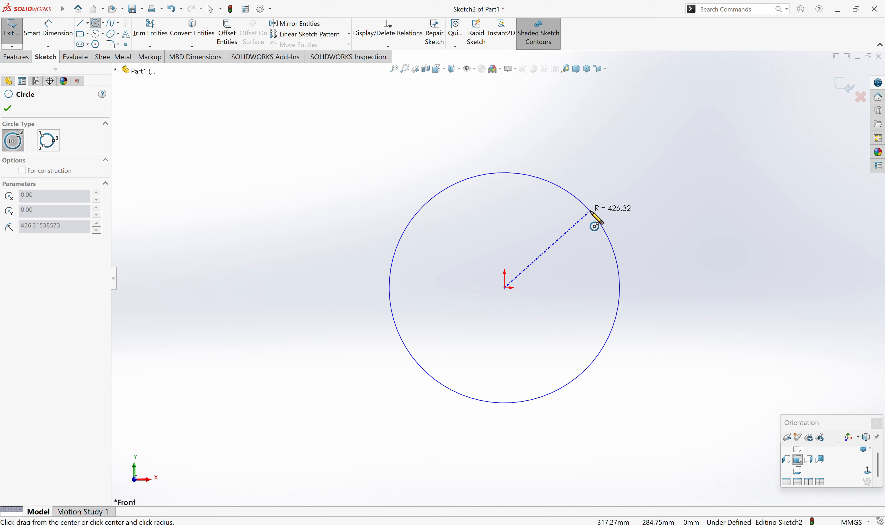
pyautogui.click(590, 212)
pyautogui.press('Escape')
# Dimension the circle's diameter and set it to 800 mm.
pyautogui.moveTo(697, 380); pyautogui.dragTo(696, 183, button='right')
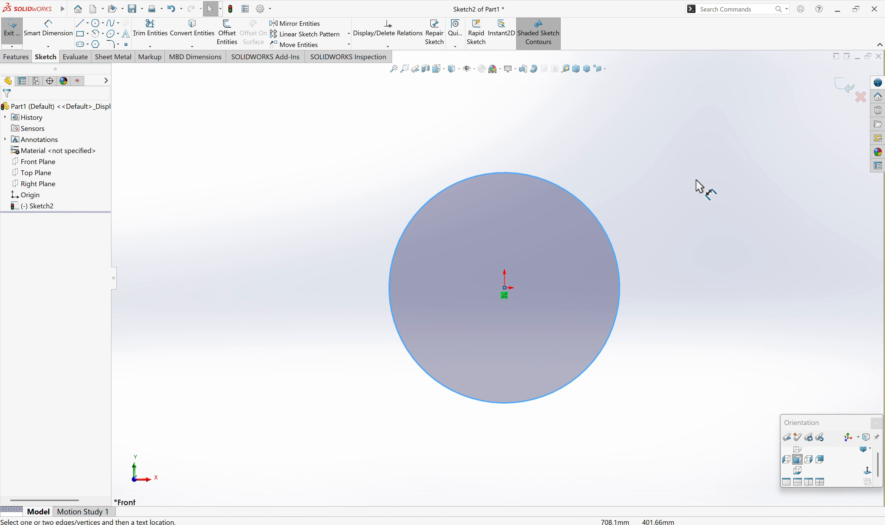
pyautogui.click(619, 329)
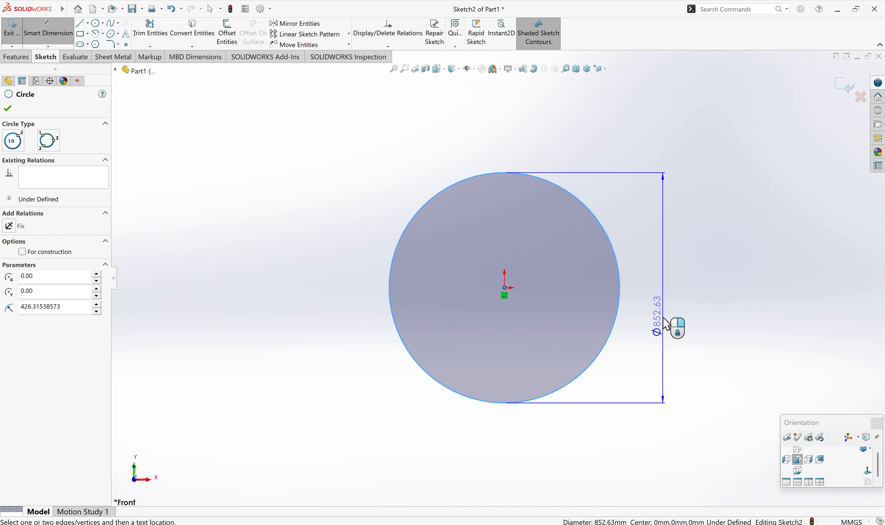
pyautogui.click(668, 326)
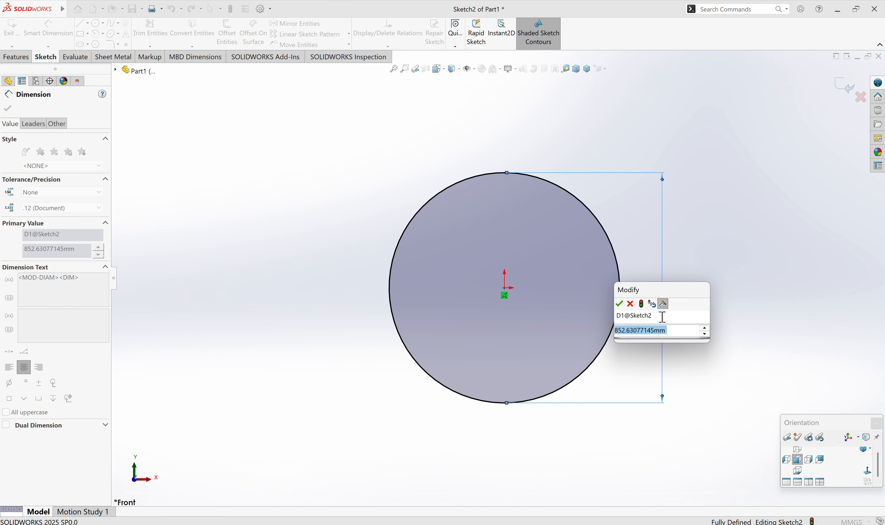
pyautogui.write('800')
pyautogui.press('Return')
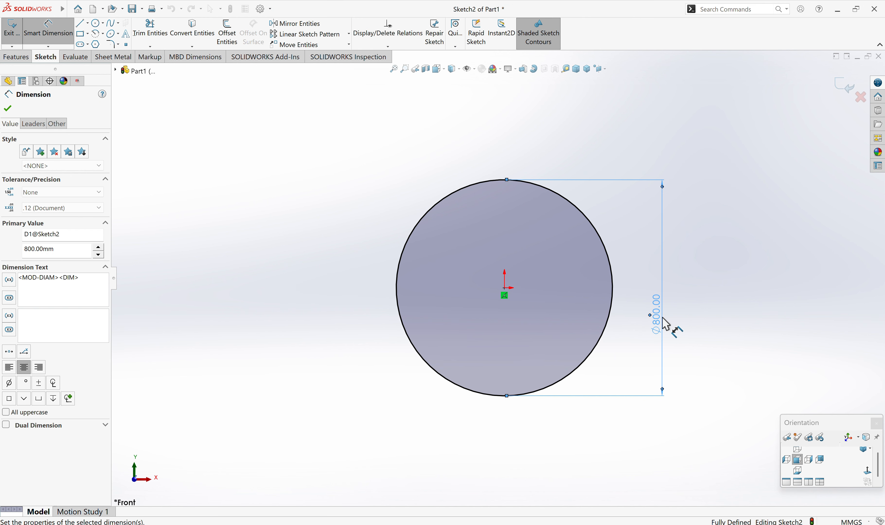
pyautogui.press('Escape')
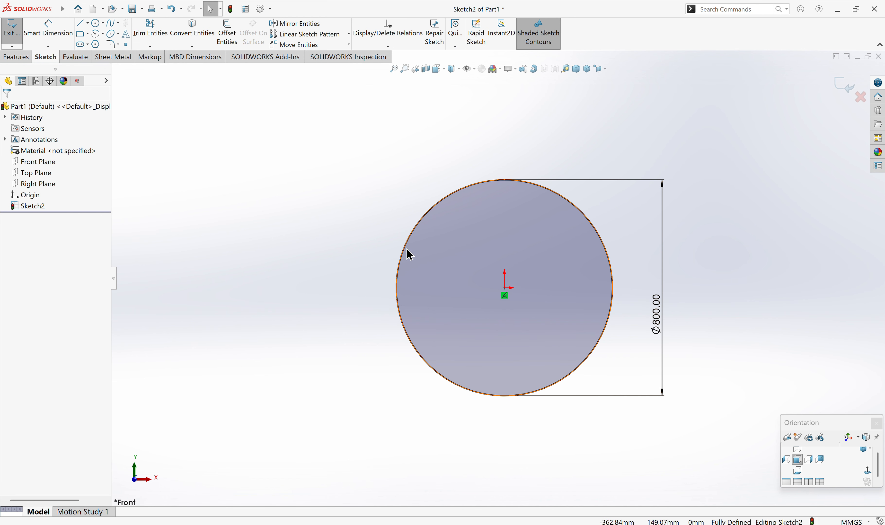
# Undo the circle's diameter dimension and its value change.
pyautogui.scroll(3, 498, 278)
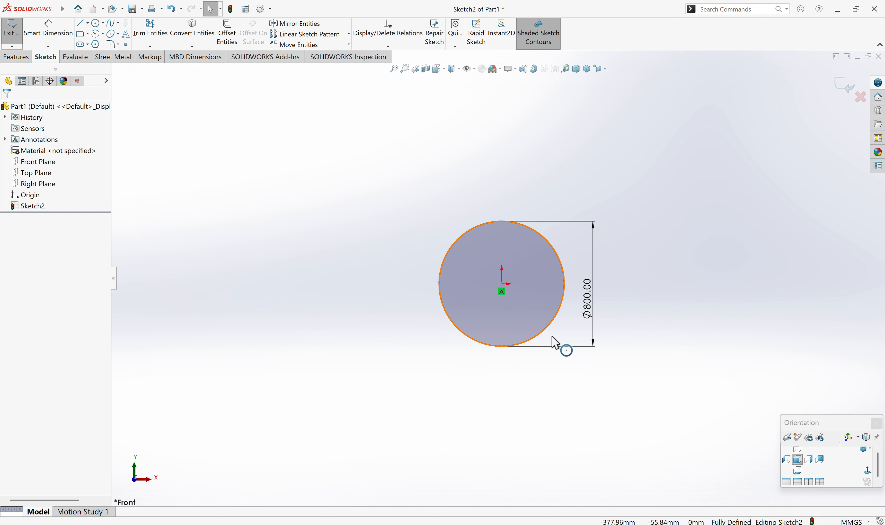
pyautogui.hotkey('ctrl', 'z')
pyautogui.hotkey('ctrl', 'z')
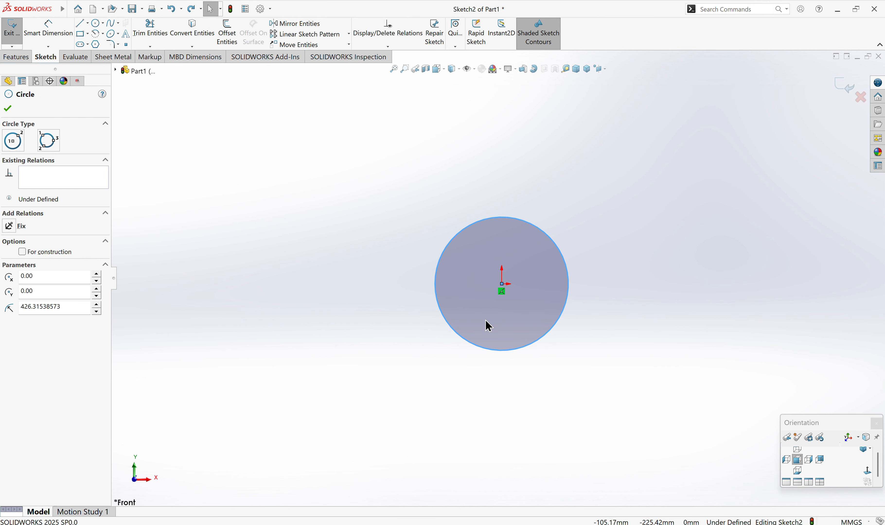
# Sketch a perimeter circle through the origin with a radius of about 568 mm, overlapping the existing circle.
pyautogui.click(46, 141)
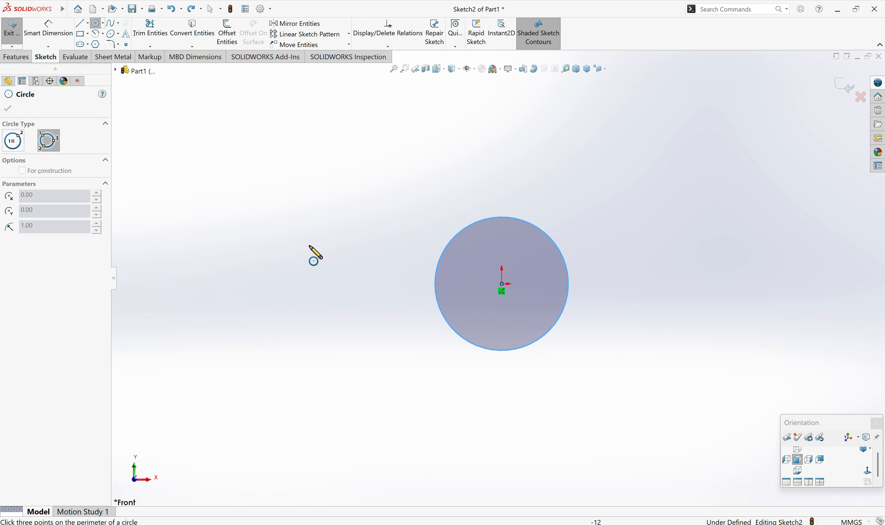
pyautogui.click(503, 284)
pyautogui.click(626, 211)
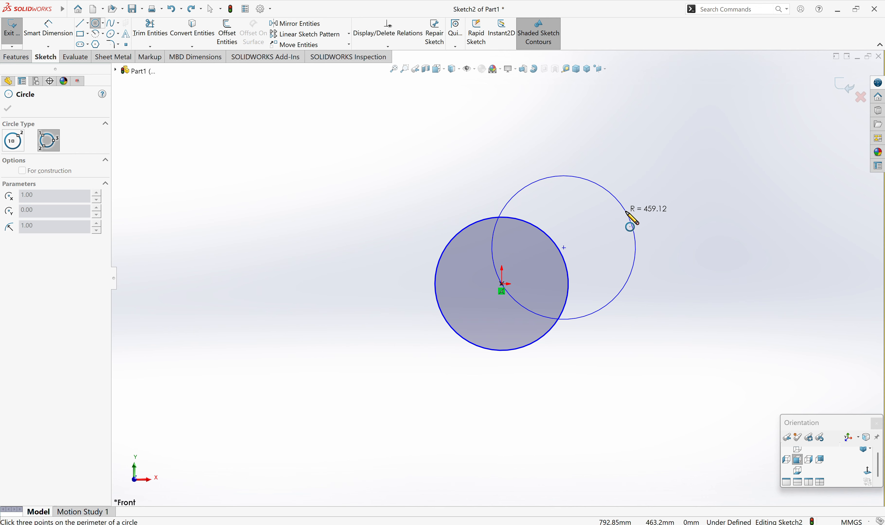
pyautogui.click(594, 134)
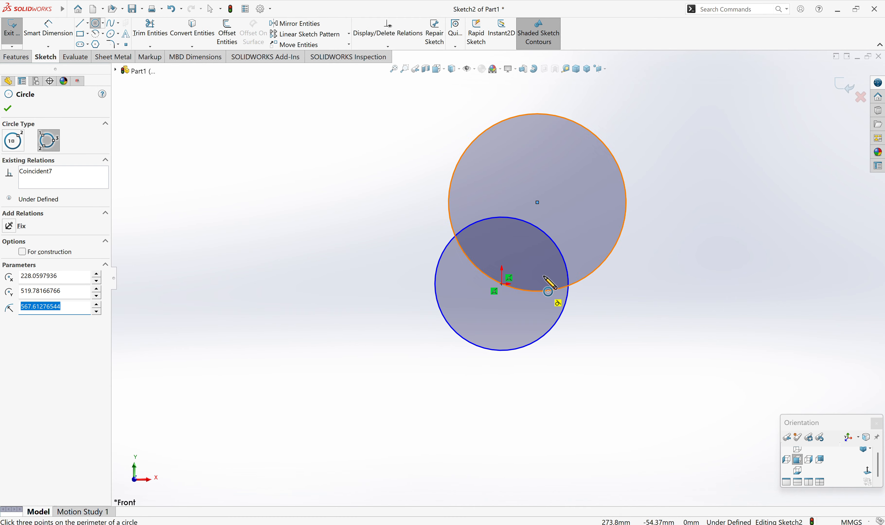
# Undo the perimeter circle and the circle centred on the origin.
pyautogui.press('Escape')
pyautogui.hotkey('ctrl', 'z')
pyautogui.hotkey('ctrl', 'z')
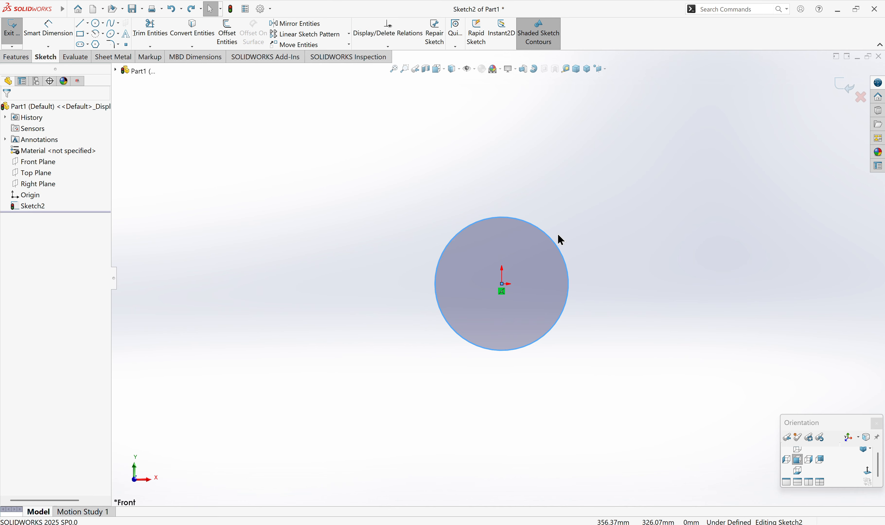
pyautogui.click(97, 24)
pyautogui.click(103, 24)
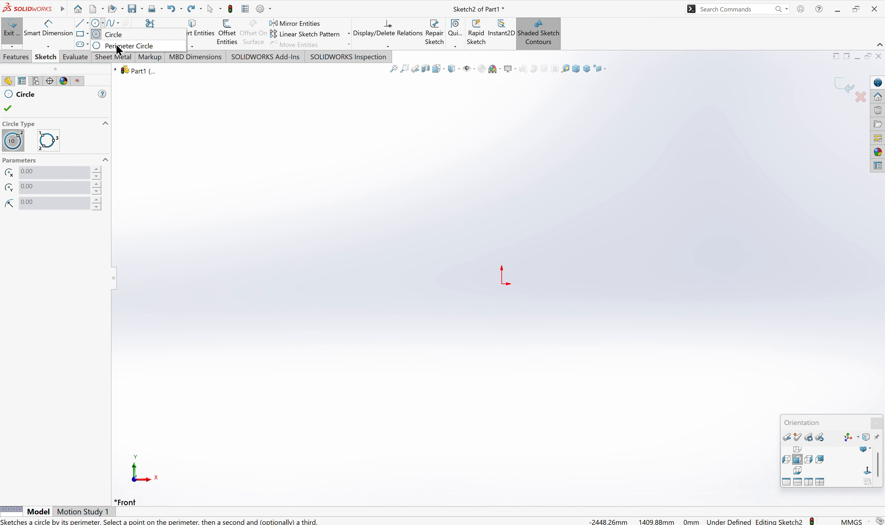
pyautogui.click(58, 143)
pyautogui.click(54, 143)
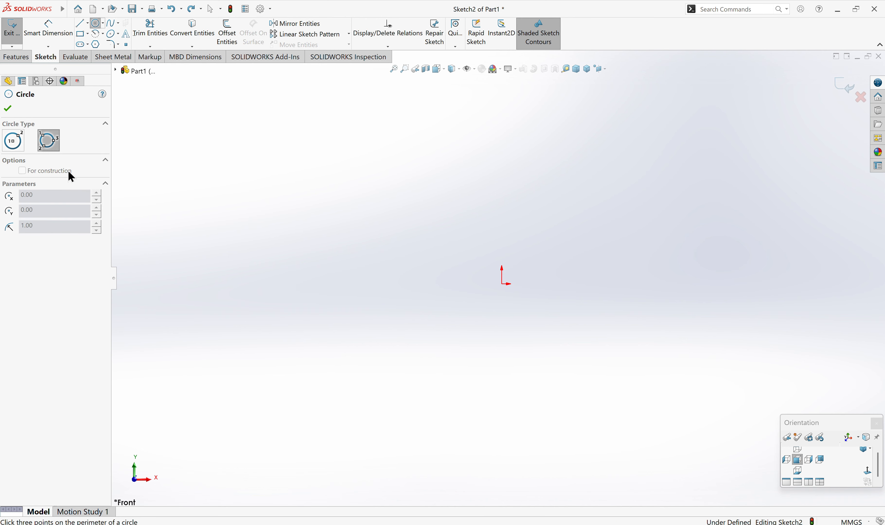
pyautogui.click(502, 284)
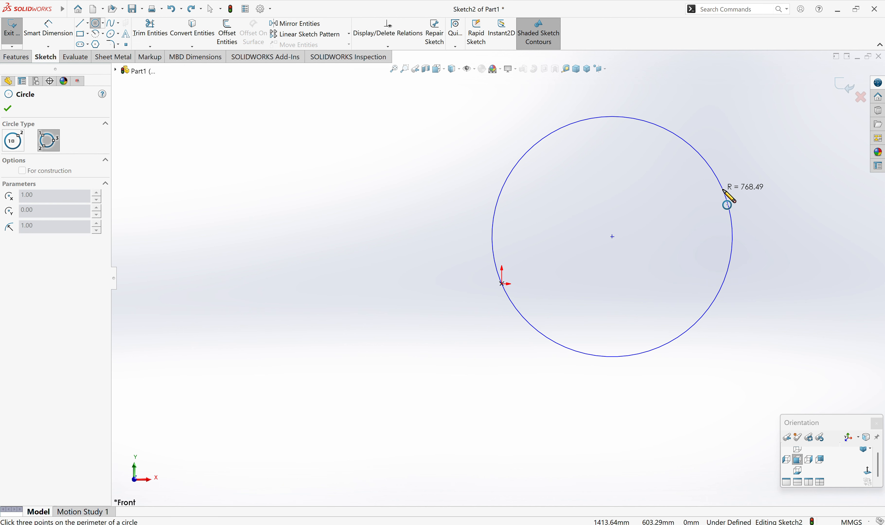
pyautogui.click(725, 188)
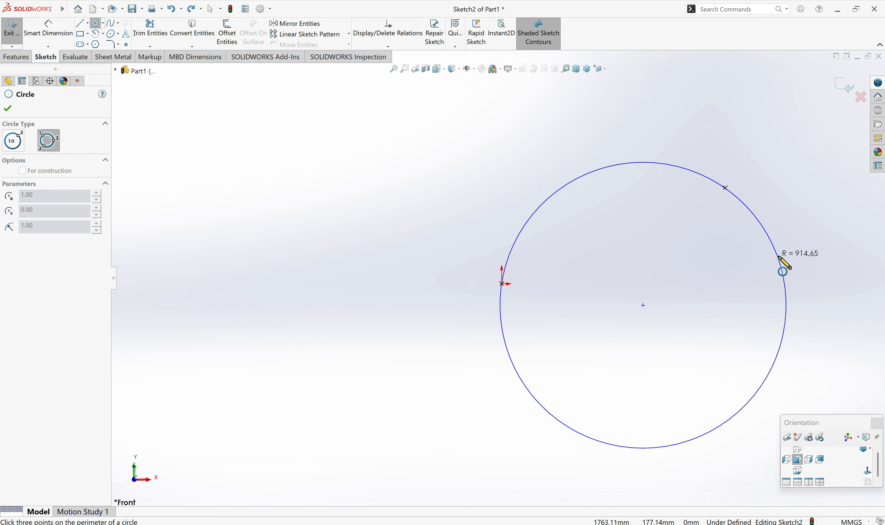
pyautogui.press('Escape')
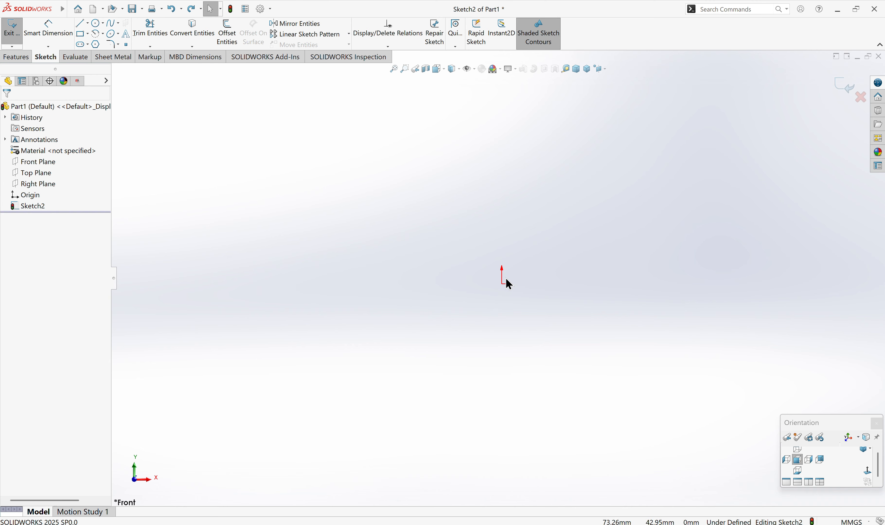
# Sketch a vertical line about 1057 mm up from the origin and a horizontal line about 912 mm rightward from its upper end.
pyautogui.press('l')
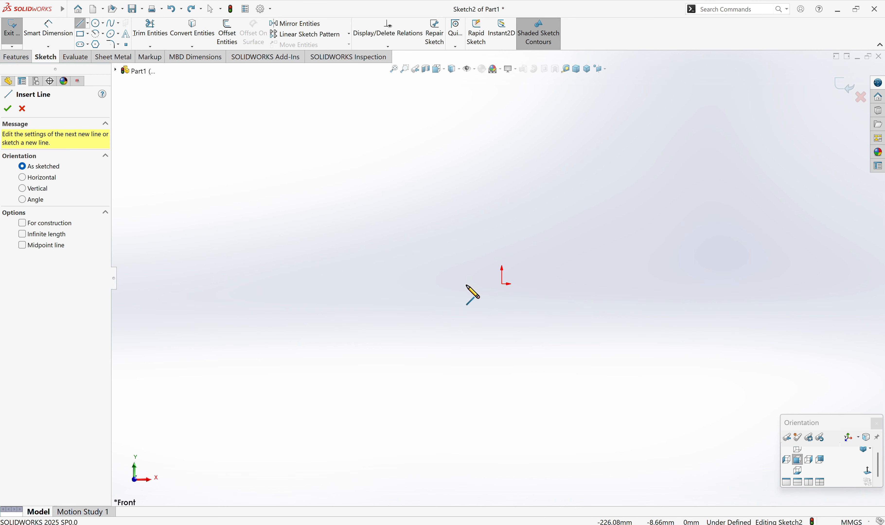
pyautogui.click(502, 283)
pyautogui.click(502, 119)
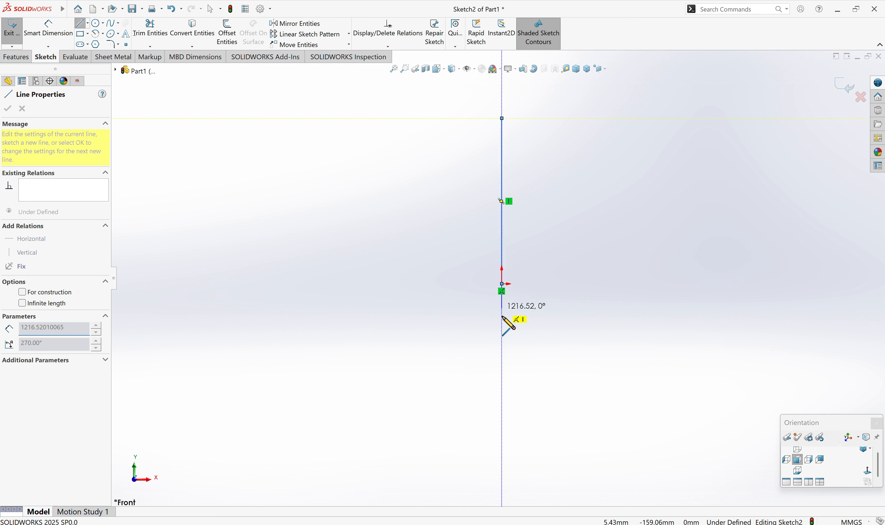
pyautogui.click(645, 119)
pyautogui.press('Escape')
pyautogui.click(115, 45)
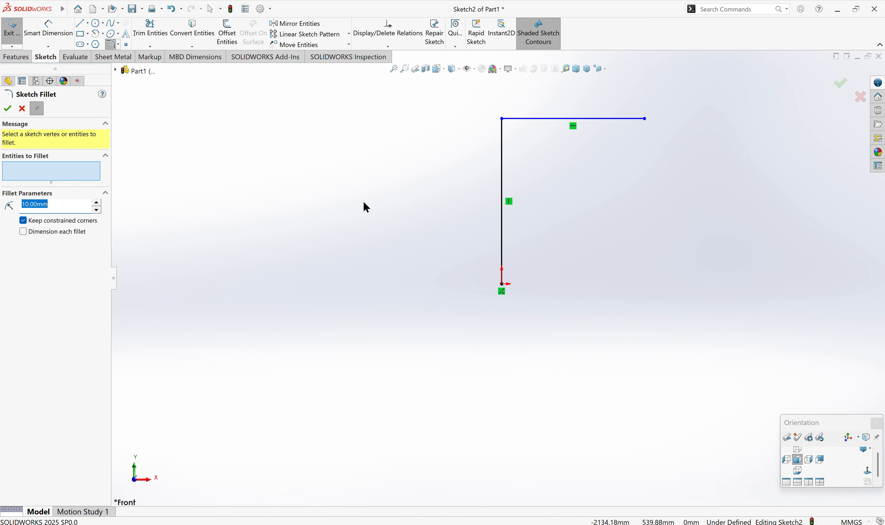
pyautogui.click(502, 127)
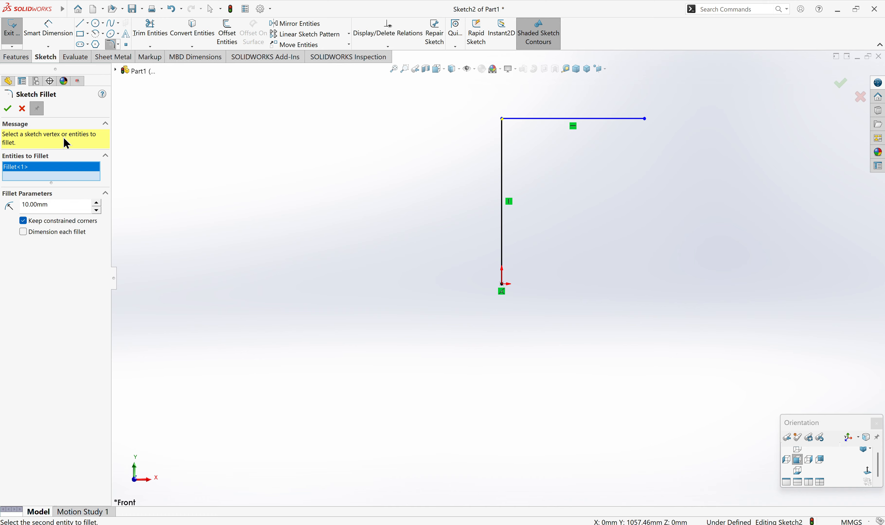
pyautogui.press('Escape')
pyautogui.press('Escape')
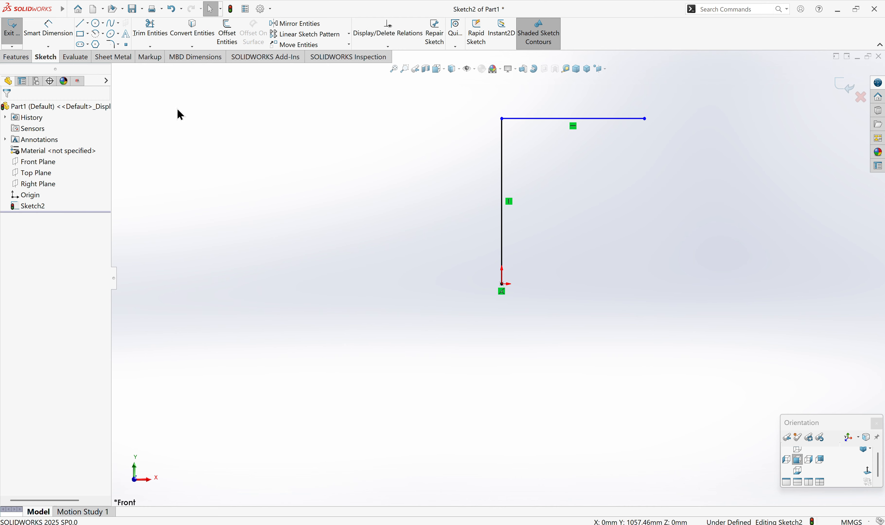
# Close the outline into a rectangle with a vertical line about 1057 mm long and a horizontal line about 912 mm back to the origin.
pyautogui.scroll(-2, 674, 189)
pyautogui.press('l')
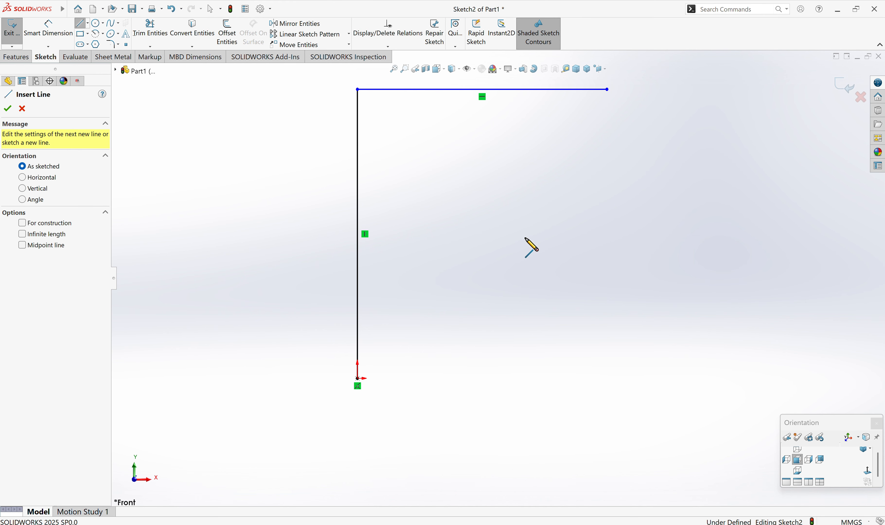
pyautogui.click(607, 90)
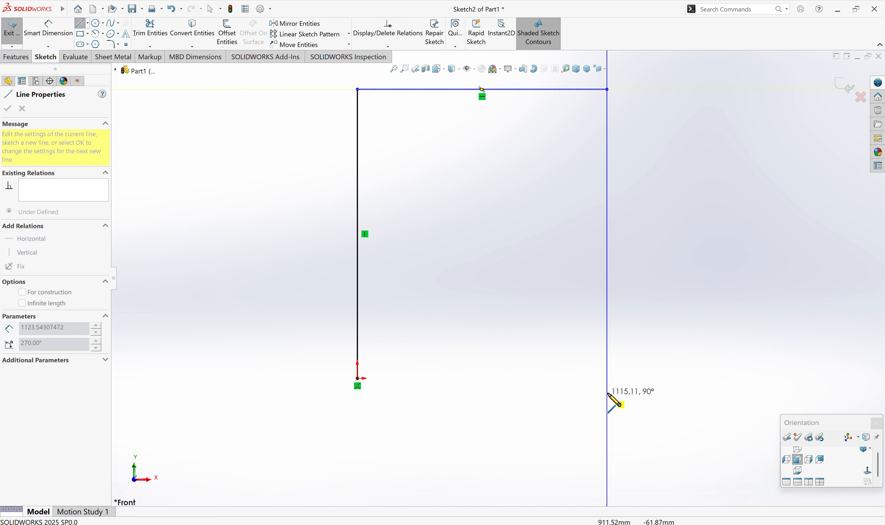
pyautogui.click(608, 379)
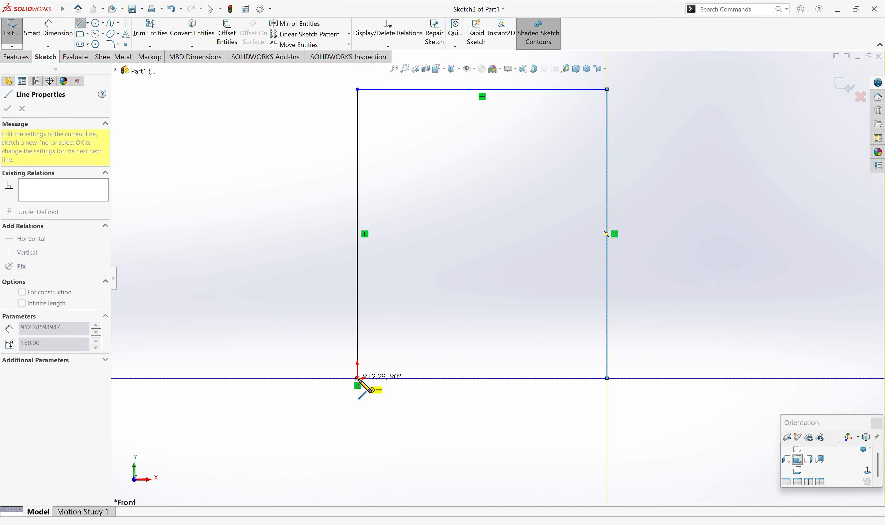
pyautogui.click(358, 379)
pyautogui.press('Escape')
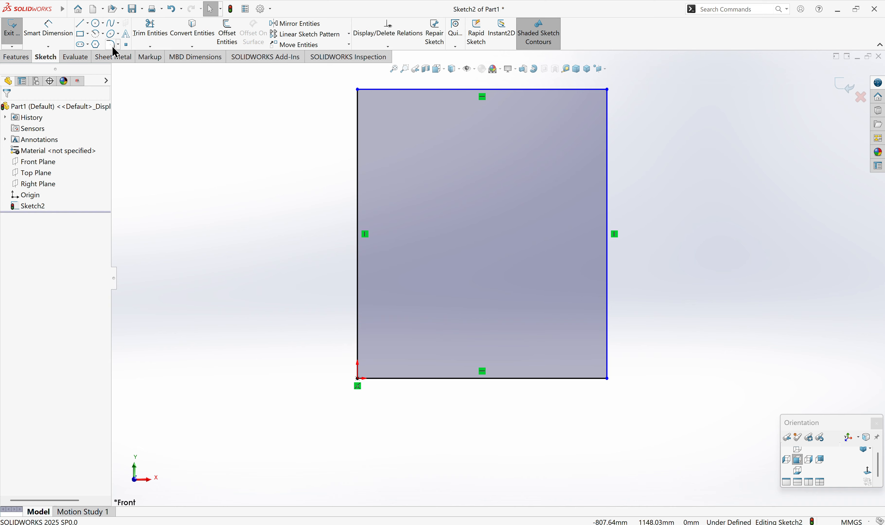
# Set the Sketch Fillet radius to 80 mm and preview it on the rectangle's corner at the origin.
pyautogui.click(113, 46)
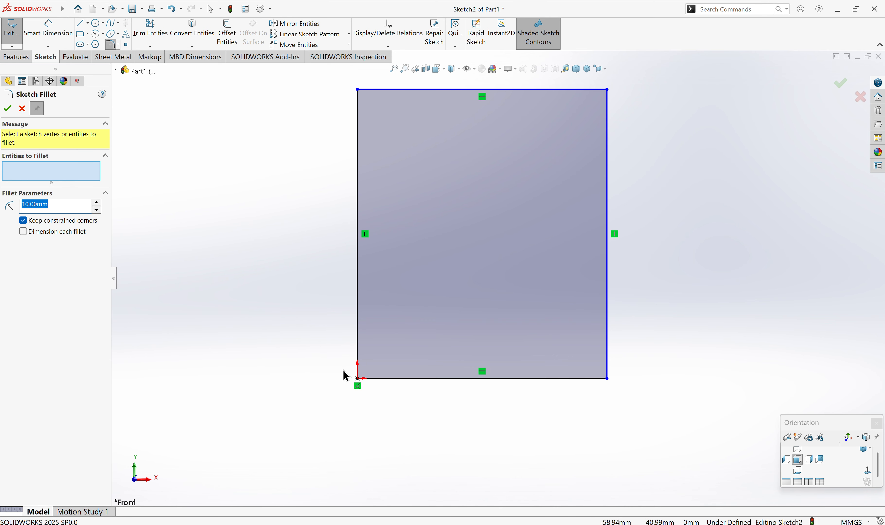
pyautogui.click(358, 379)
pyautogui.scroll(-5, 444, 347)
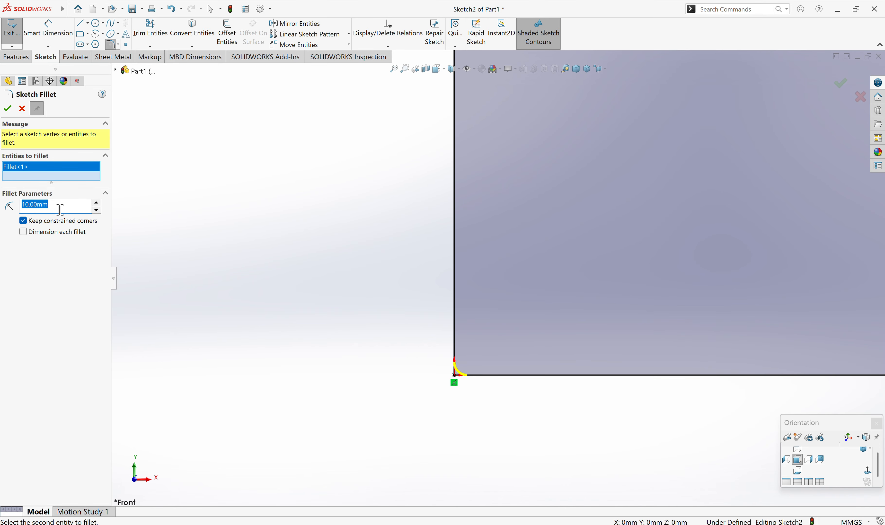
pyautogui.write('80')
pyautogui.press('Return')
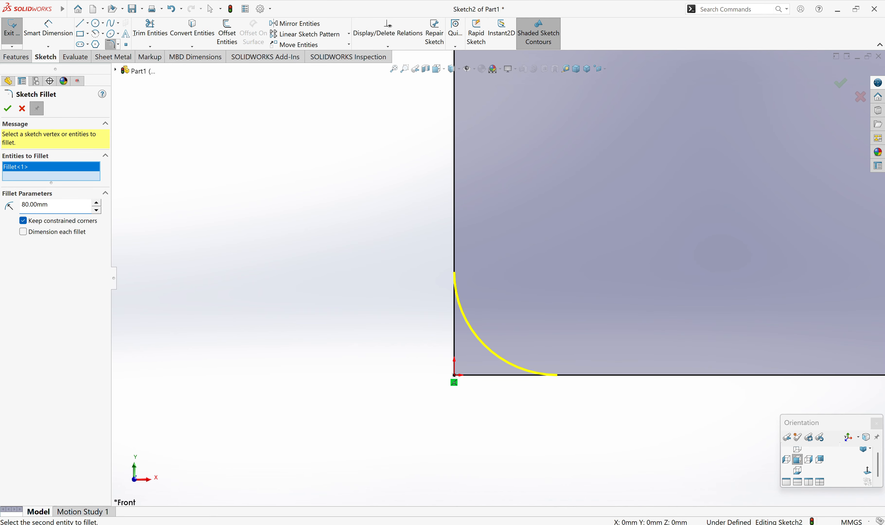
pyautogui.scroll(10, 687, 230)
pyautogui.scroll(-5, 554, 161)
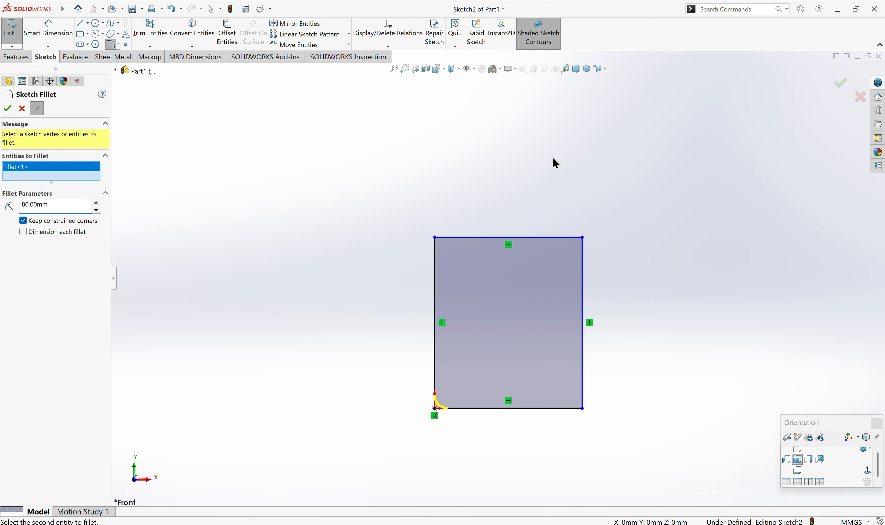
pyautogui.scroll(3, 447, 344)
pyautogui.scroll(-4, 470, 357)
pyautogui.scroll(2, 471, 357)
pyautogui.scroll(-2, 479, 360)
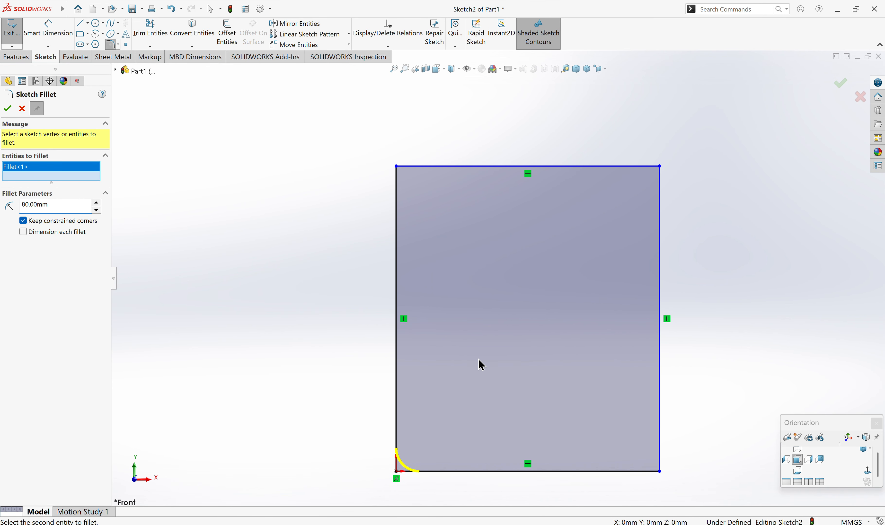
pyautogui.scroll(1, 440, 387)
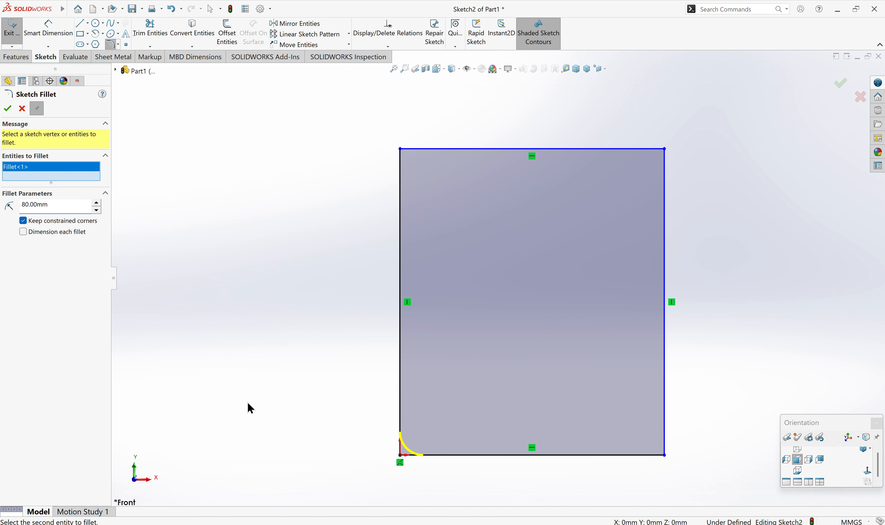
# Dimension the rectangle's left edge and set its length to 400 mm.
pyautogui.moveTo(248, 404); pyautogui.dragTo(252, 363, button='right')
pyautogui.click(400, 391)
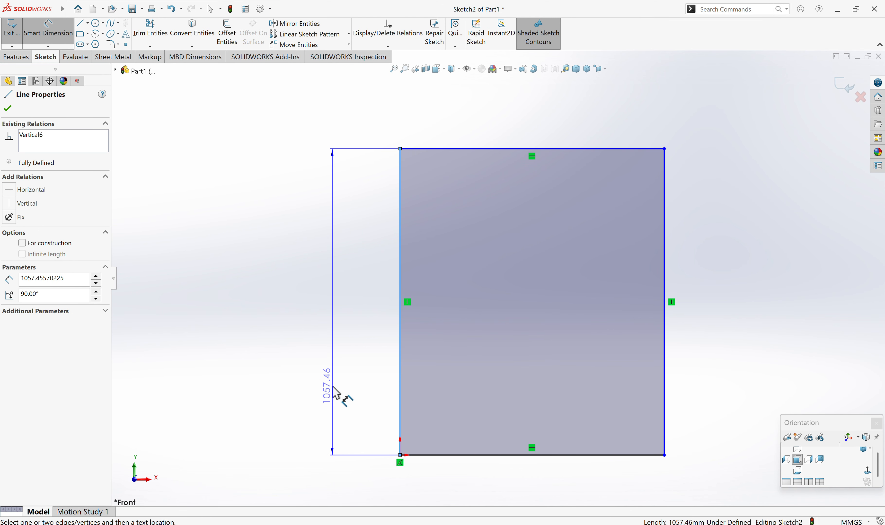
pyautogui.click(336, 393)
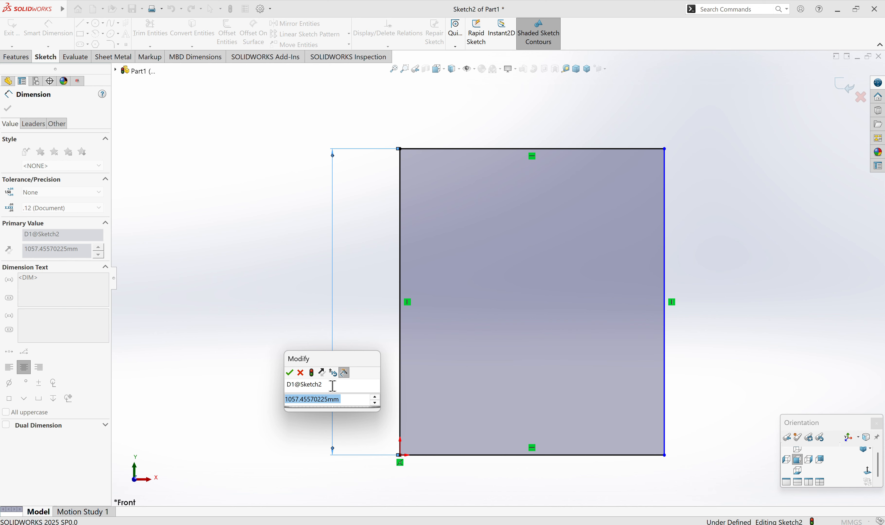
pyautogui.write('400')
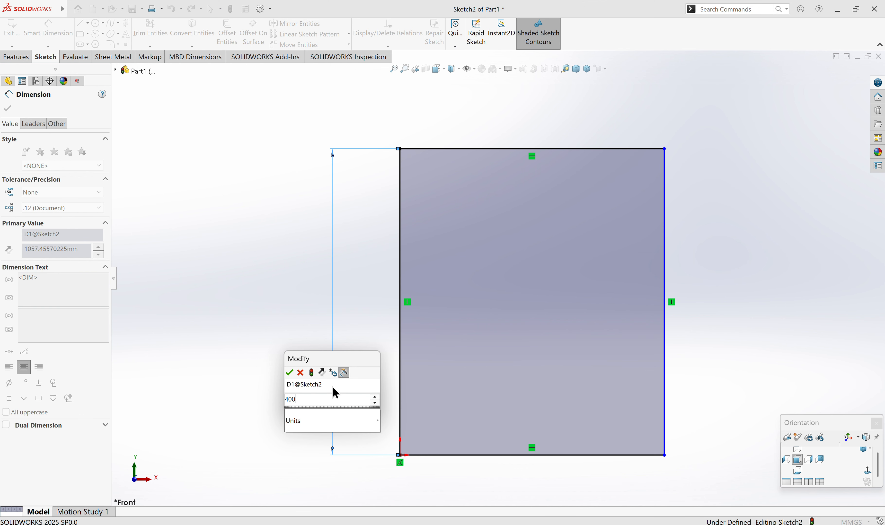
pyautogui.press('Return')
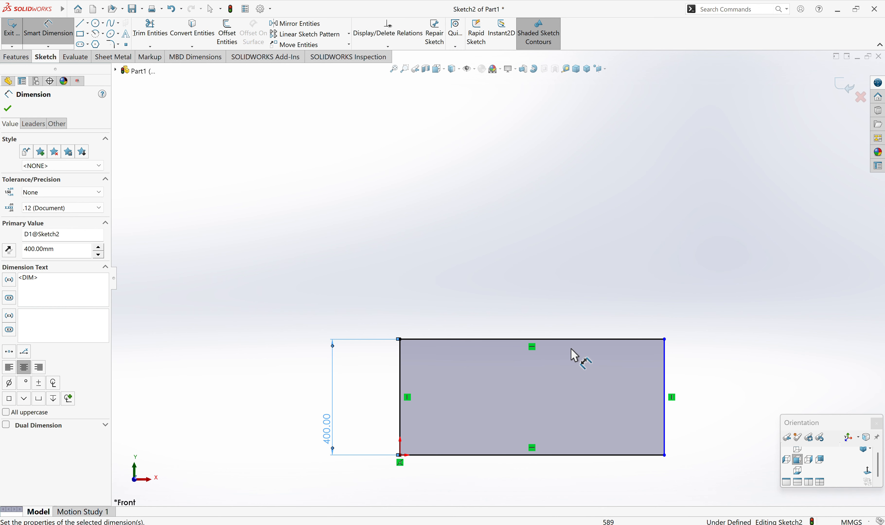
# Dimension the rectangle's top edge, set its length to 300 mm, and leave the dimension tool.
pyautogui.click(572, 340)
pyautogui.click(555, 265)
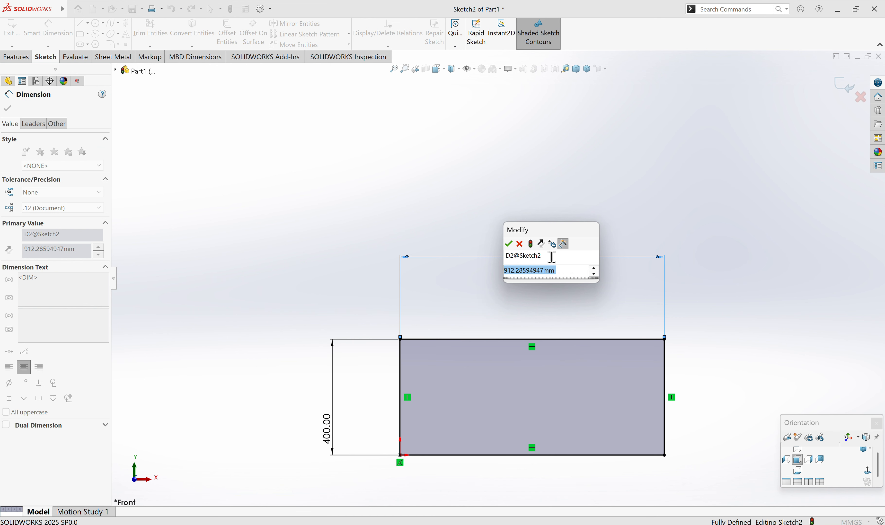
pyautogui.write('300')
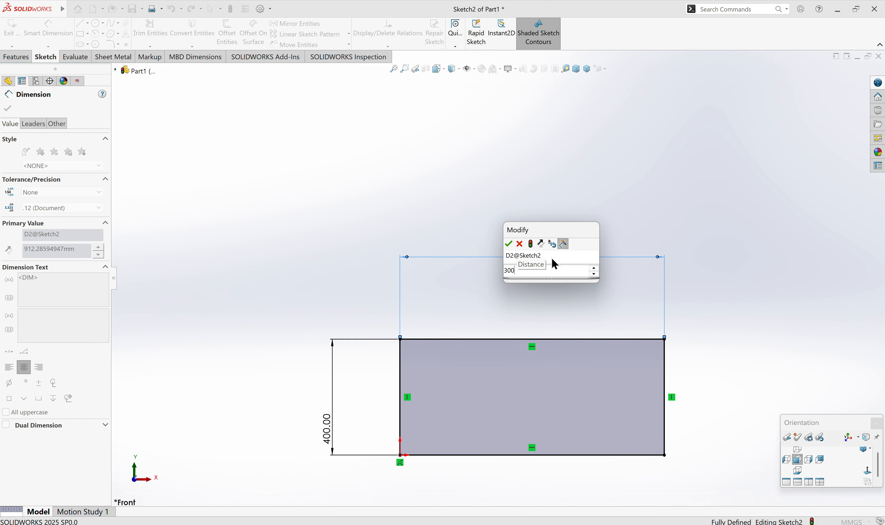
pyautogui.press('Return')
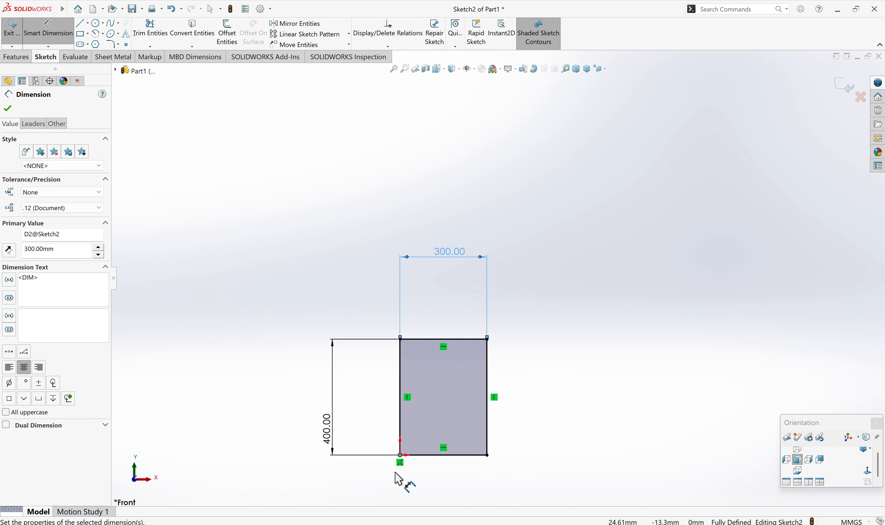
pyautogui.scroll(-3, 389, 367)
pyautogui.scroll(-1, 385, 360)
pyautogui.scroll(3, 479, 397)
pyautogui.scroll(-4, 507, 388)
pyautogui.press('Escape')
pyautogui.press('Escape')
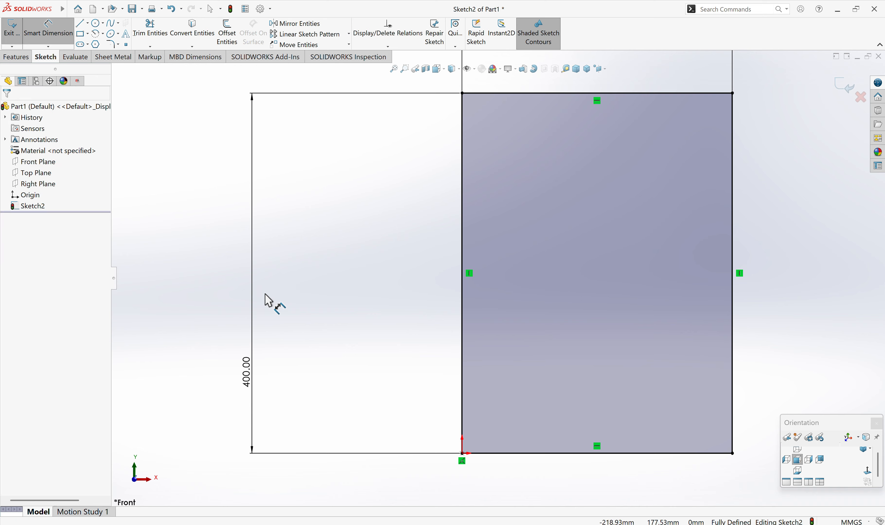
# Apply an 80 mm sketch fillet to the rectangle's corner at the origin.
pyautogui.click(115, 45)
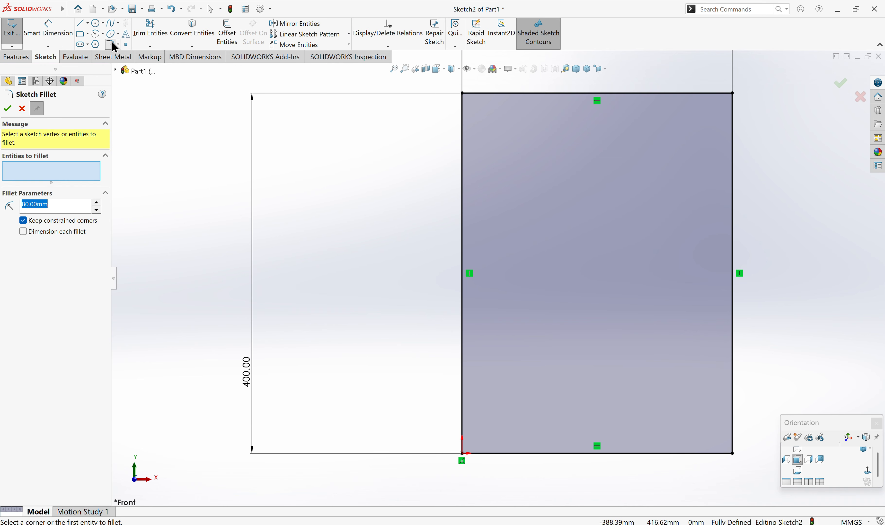
pyautogui.click(464, 456)
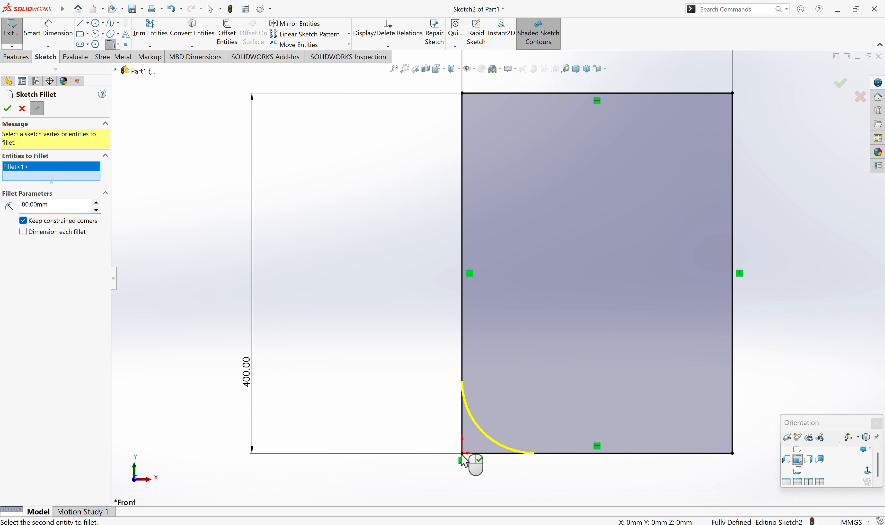
pyautogui.click(13, 111)
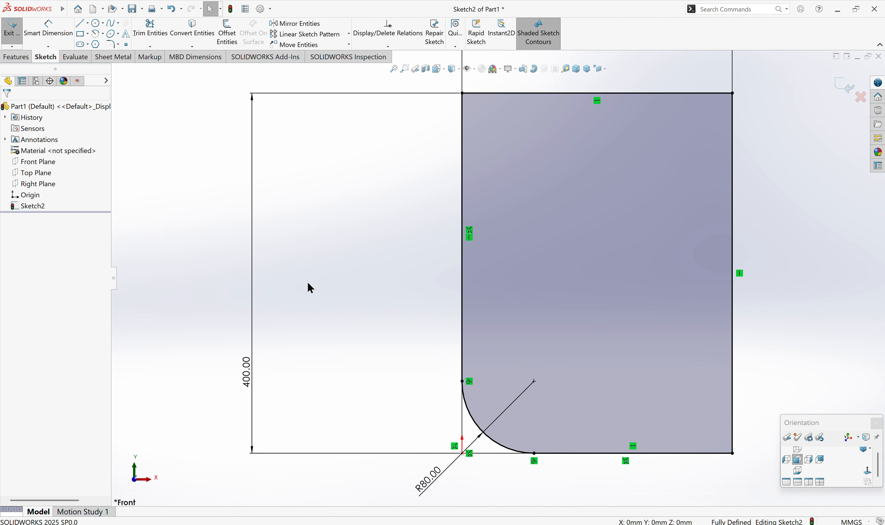
# Sketch a perimeter circle with a radius of about 82 mm, tangent to the rectangle's left and top edges.
pyautogui.click(104, 25)
pyautogui.click(114, 43)
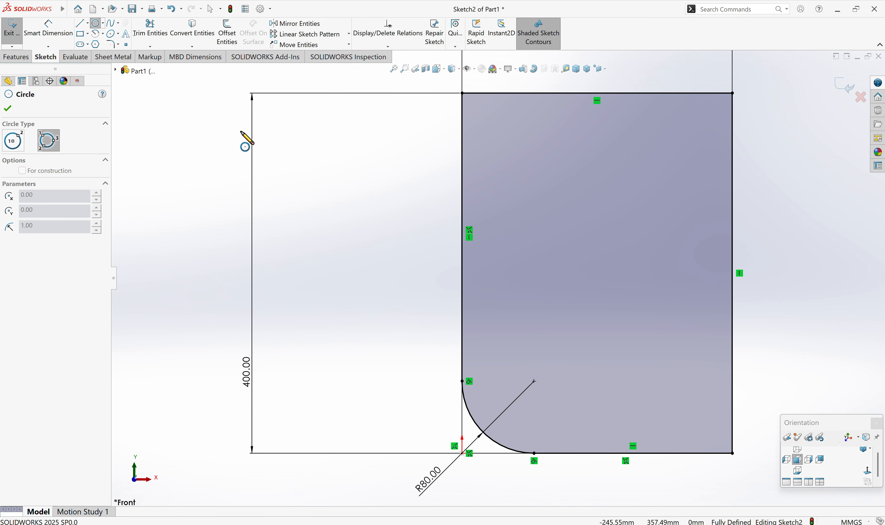
pyautogui.click(462, 137)
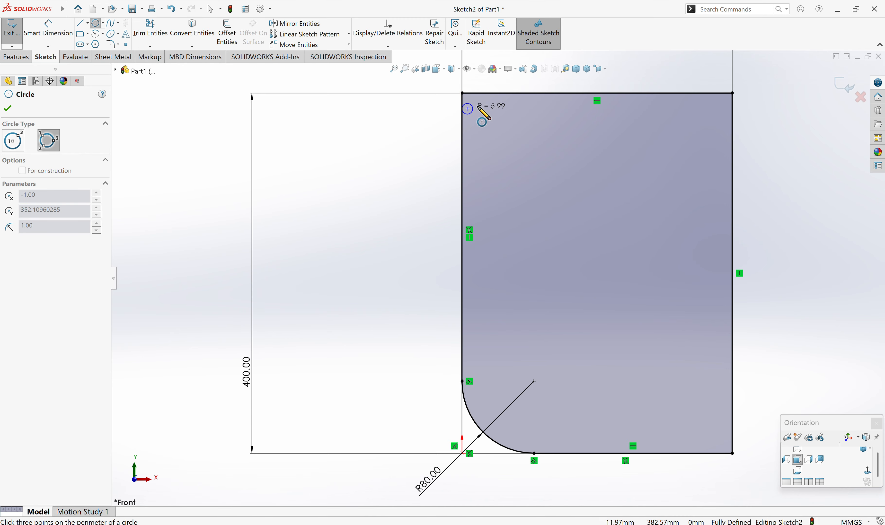
pyautogui.click(499, 94)
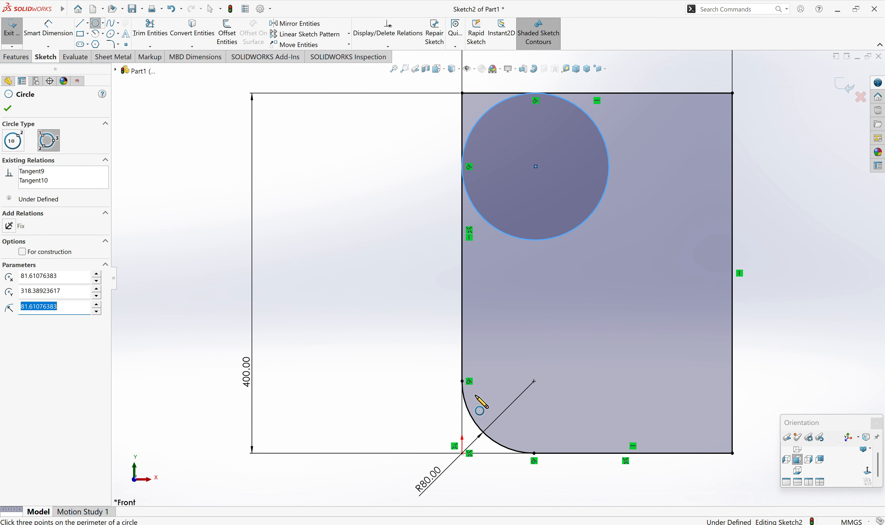
pyautogui.press('Escape')
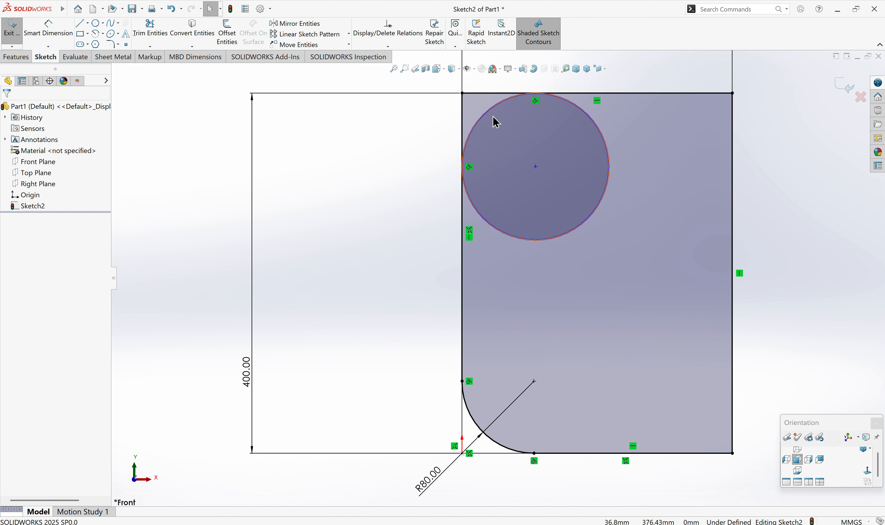
# Power trim the circle's portion inside the rectangle, leaving only the arc across the upper-left corner.
pyautogui.click(148, 31)
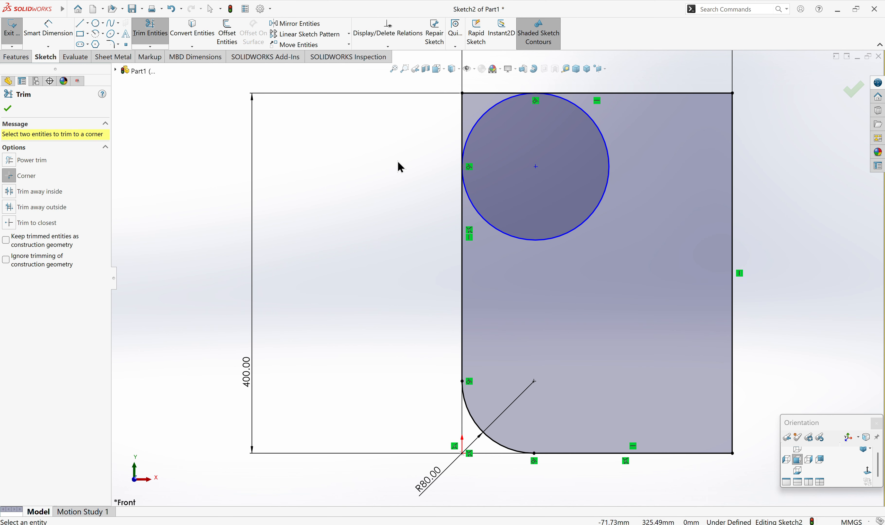
pyautogui.click(16, 161)
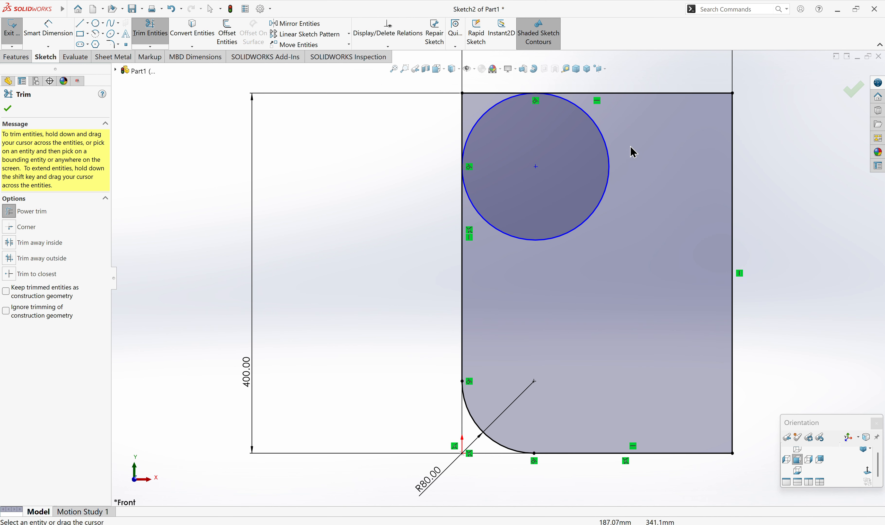
pyautogui.moveTo(621, 128); pyautogui.dragTo(513, 186)
pyautogui.press('Escape')
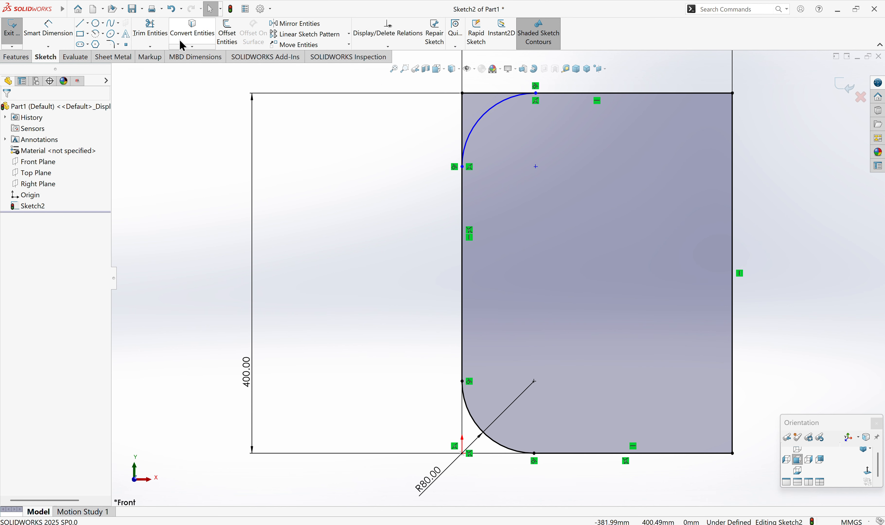
# Trim away the top and left edge segments outside the upper-left corner arc.
pyautogui.click(150, 29)
pyautogui.moveTo(484, 95)
pyautogui.mouseDown()
pyautogui.moveTo(446, 133)
pyautogui.moveTo(444, 148)
pyautogui.mouseUp()
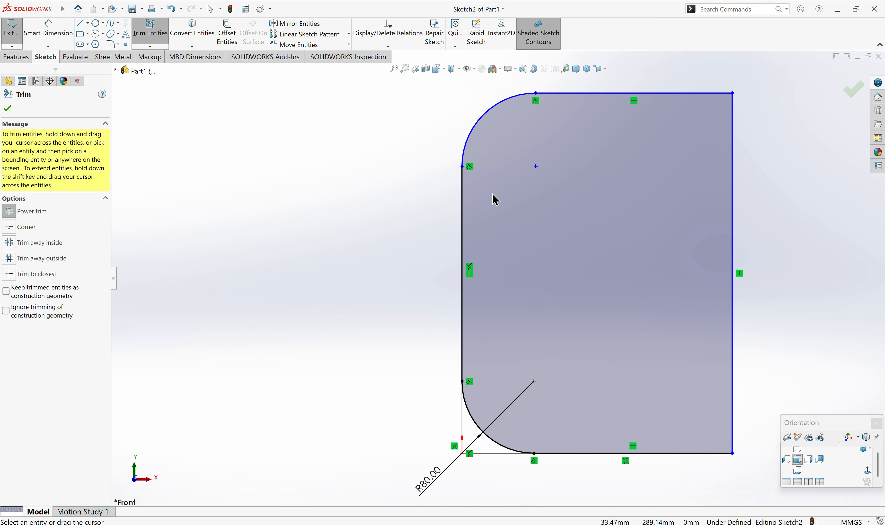
pyautogui.press('Escape')
# Dimension the radius of the rectangle's upper-left corner arc and set it to 80 mm.
pyautogui.moveTo(367, 270); pyautogui.dragTo(368, 230, button='right')
pyautogui.click(481, 119)
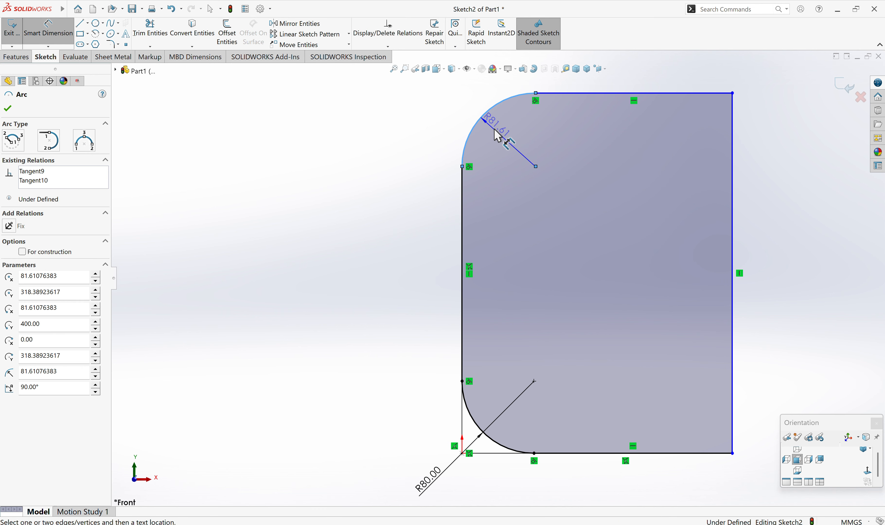
pyautogui.click(498, 135)
pyautogui.write('80')
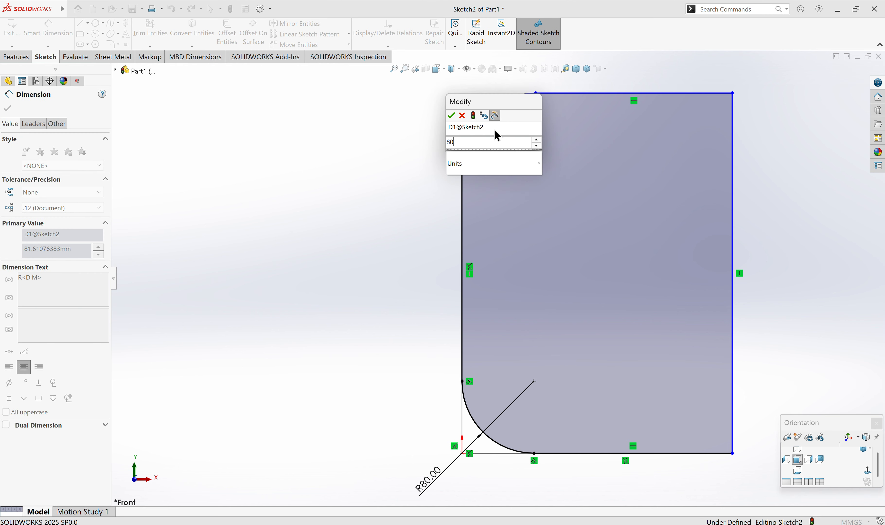
pyautogui.press('Return')
pyautogui.press('Escape')
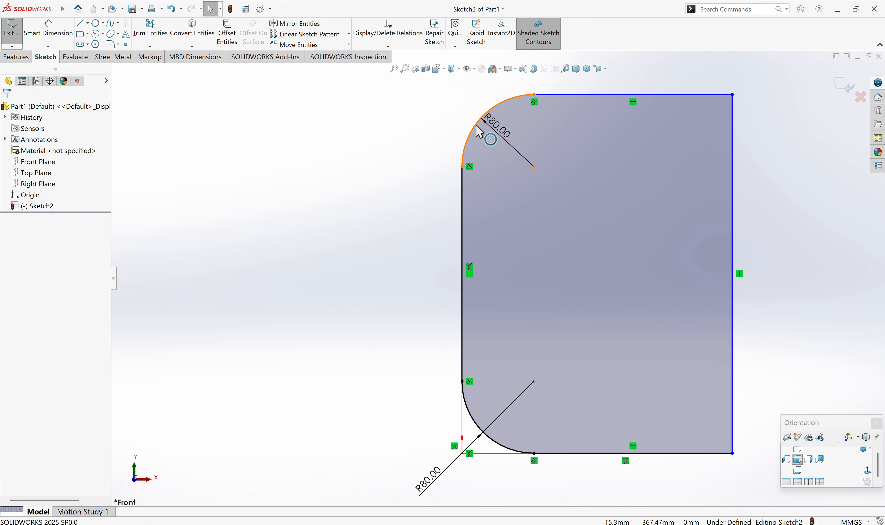
# Sketch a wavy five-point spline in the empty area above the rounded rectangle.
pyautogui.scroll(2, 509, 166)
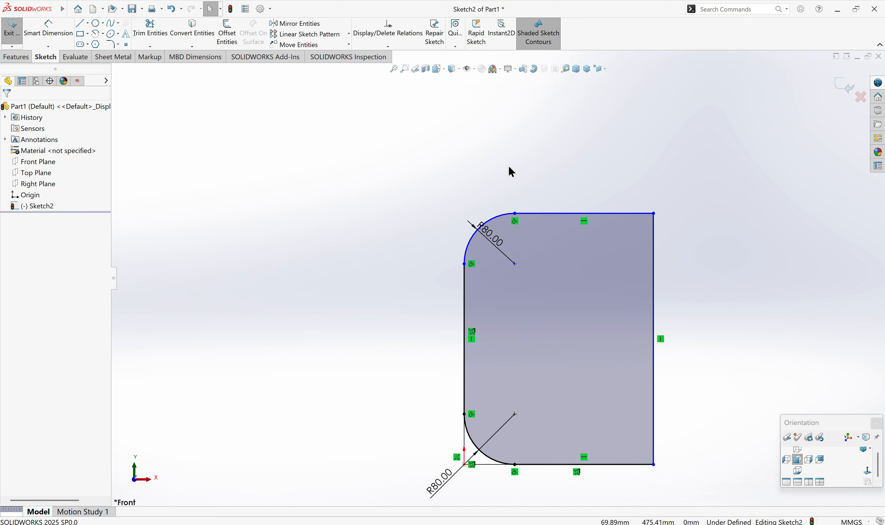
pyautogui.click(112, 25)
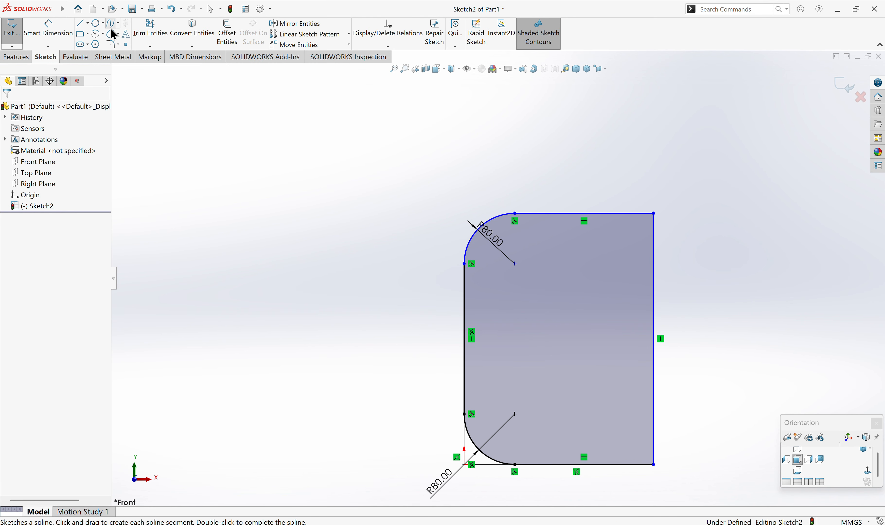
pyautogui.click(112, 24)
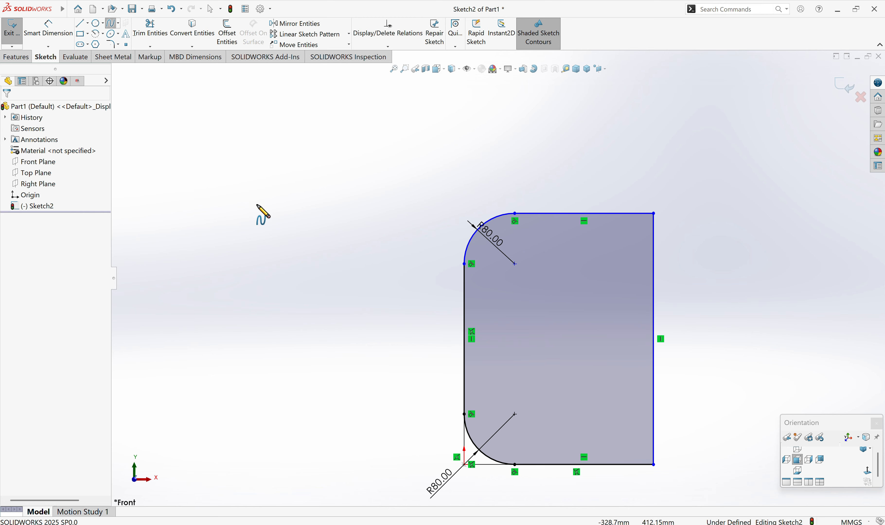
pyautogui.click(226, 205)
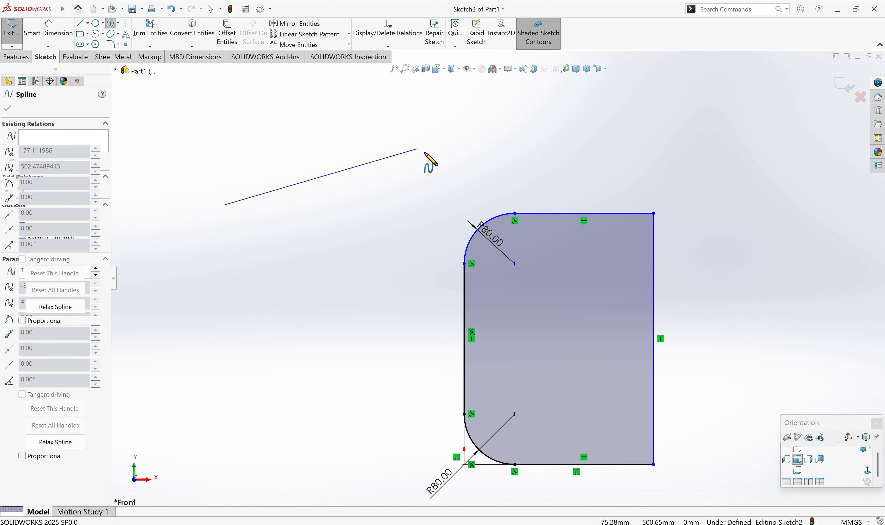
pyautogui.click(436, 154)
pyautogui.click(509, 124)
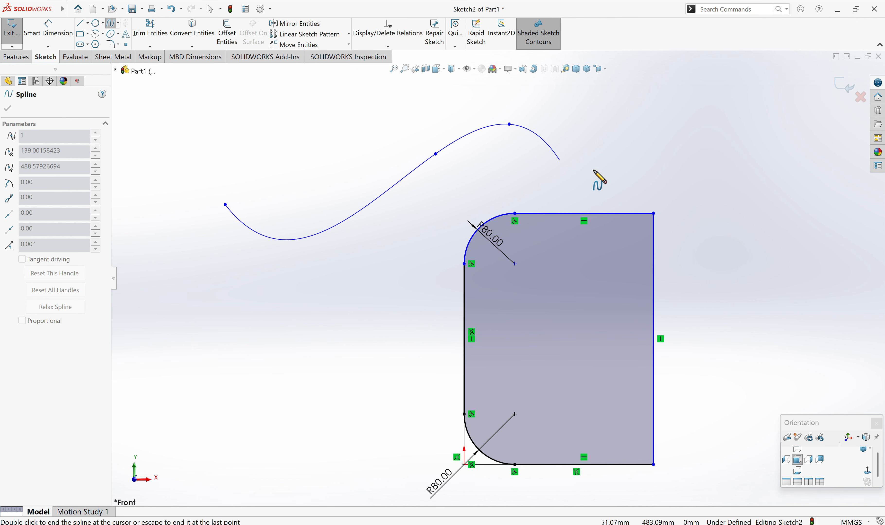
pyautogui.click(626, 182)
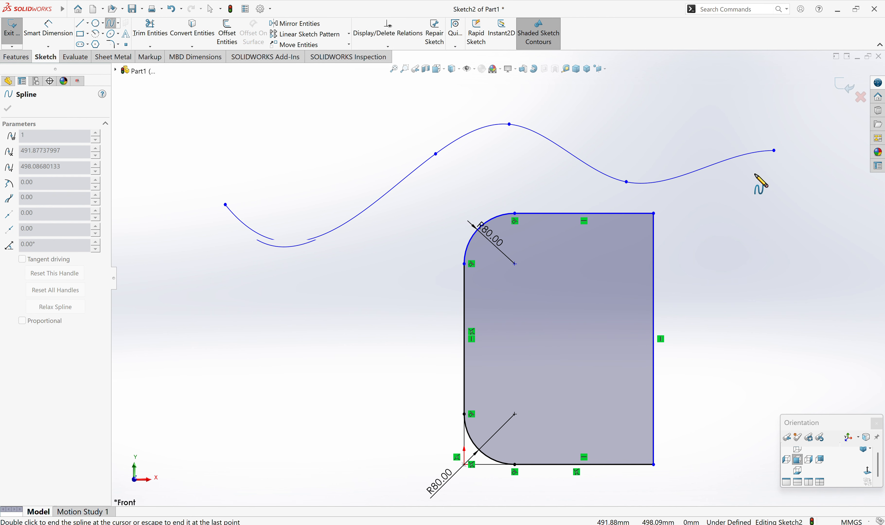
pyautogui.press('Escape')
# Reshape the spline by moving its fourth point up to about (318, 601) mm and its third point down to about (73, 471) mm.
pyautogui.moveTo(626, 182); pyautogui.dragTo(665, 85)
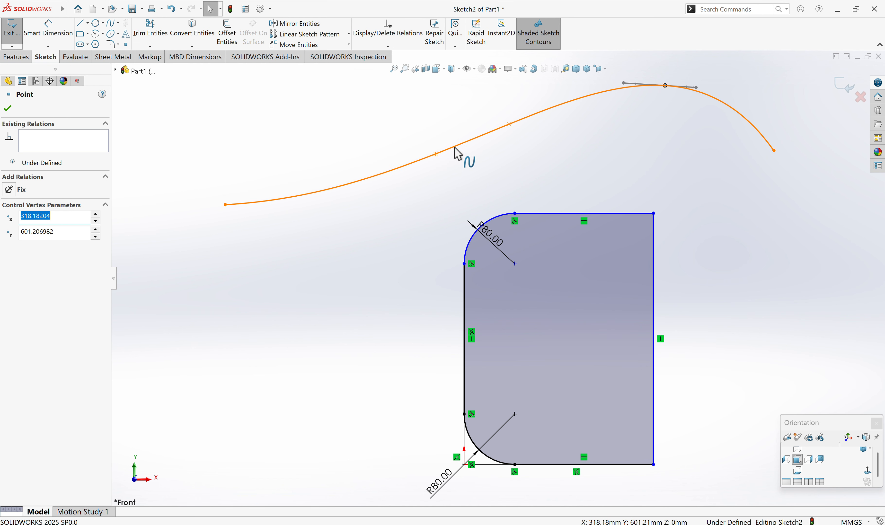
pyautogui.click(510, 129)
pyautogui.click(518, 137)
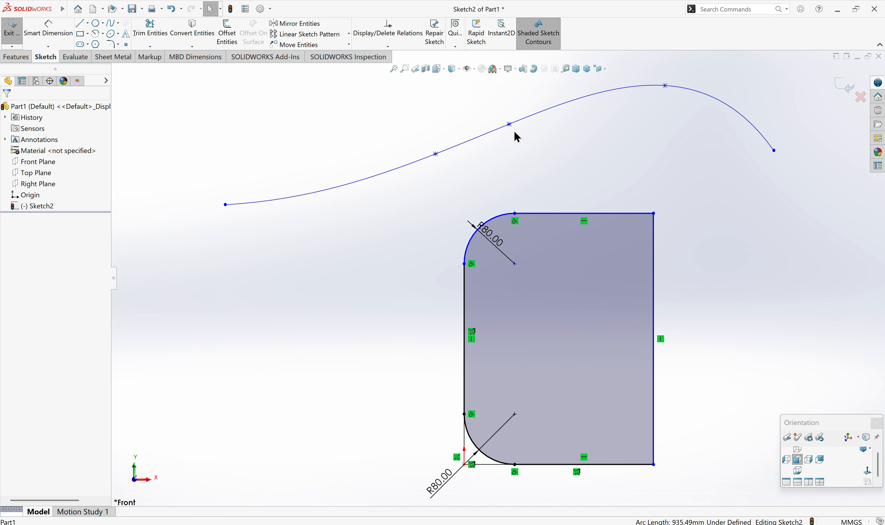
pyautogui.scroll(3, 511, 133)
pyautogui.scroll(-6, 496, 284)
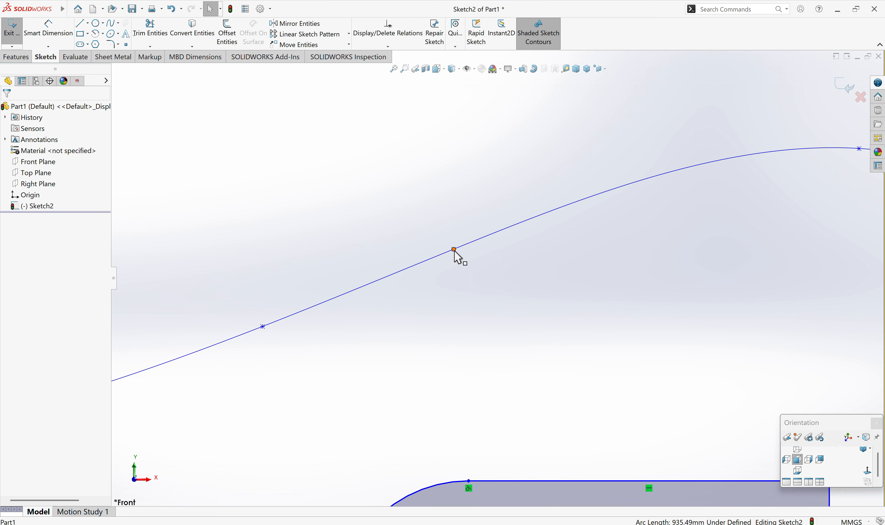
pyautogui.moveTo(457, 255); pyautogui.dragTo(461, 369)
pyautogui.scroll(4, 446, 360)
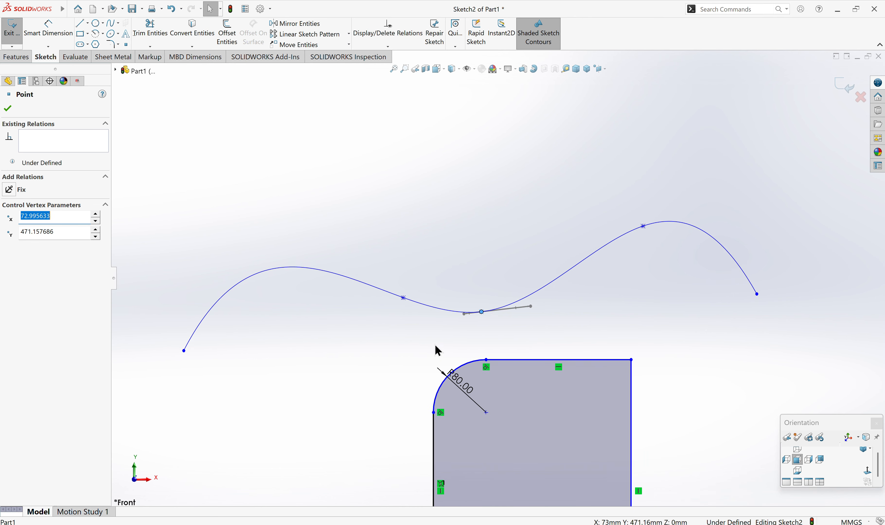
# Move the spline's left endpoint to about (-441, 554) mm and pull its tangent handle up and to the right.
pyautogui.scroll(-3, 392, 278)
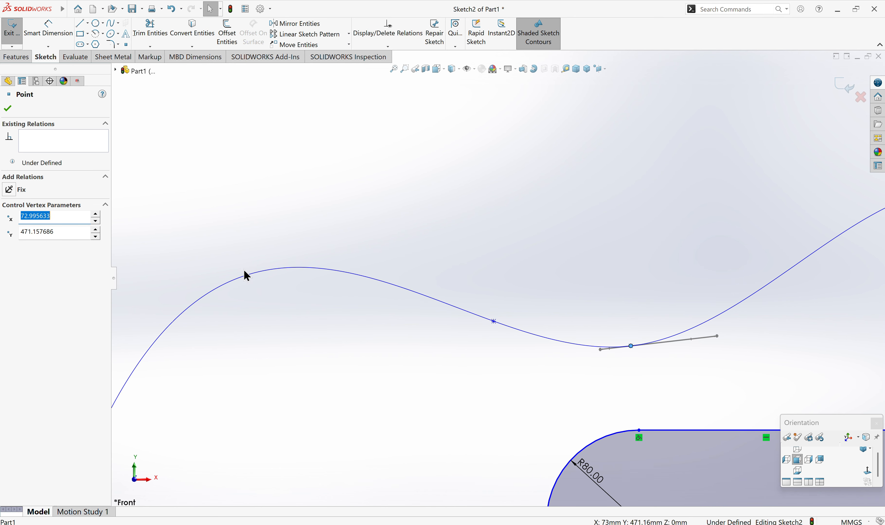
pyautogui.scroll(3, 391, 346)
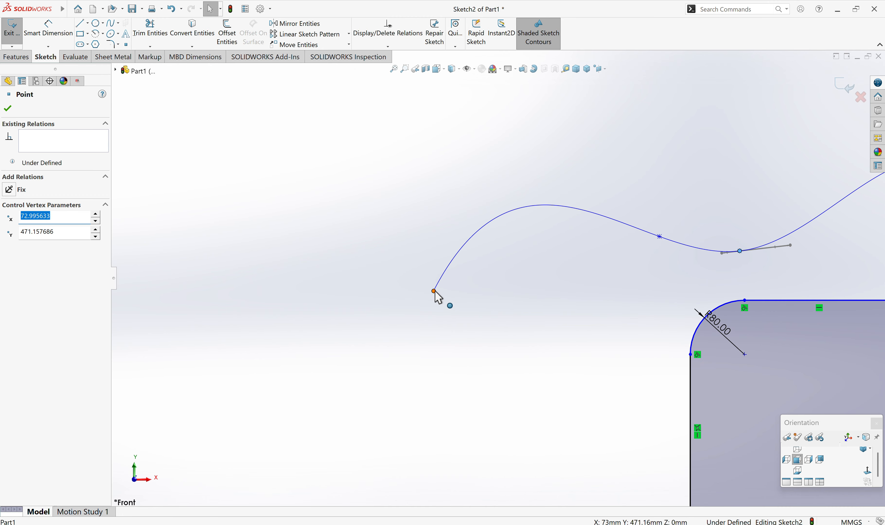
pyautogui.moveTo(435, 292); pyautogui.dragTo(392, 194)
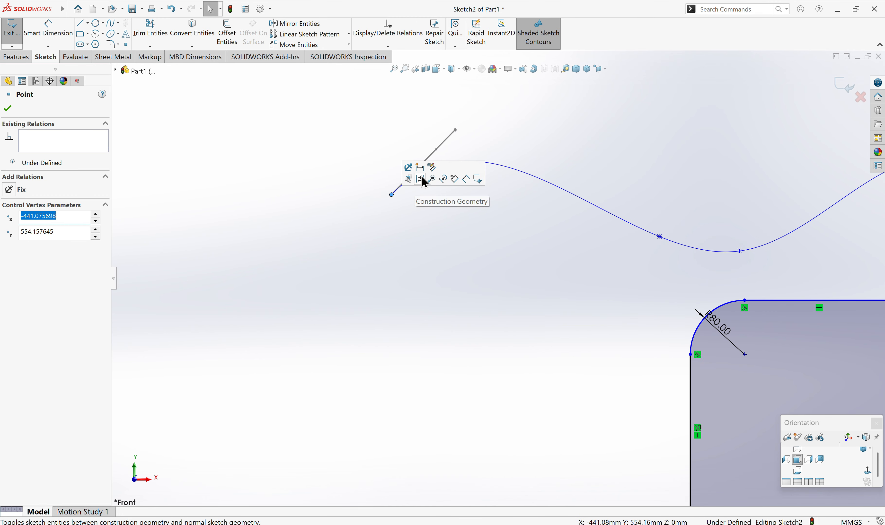
pyautogui.moveTo(456, 132); pyautogui.dragTo(457, 136)
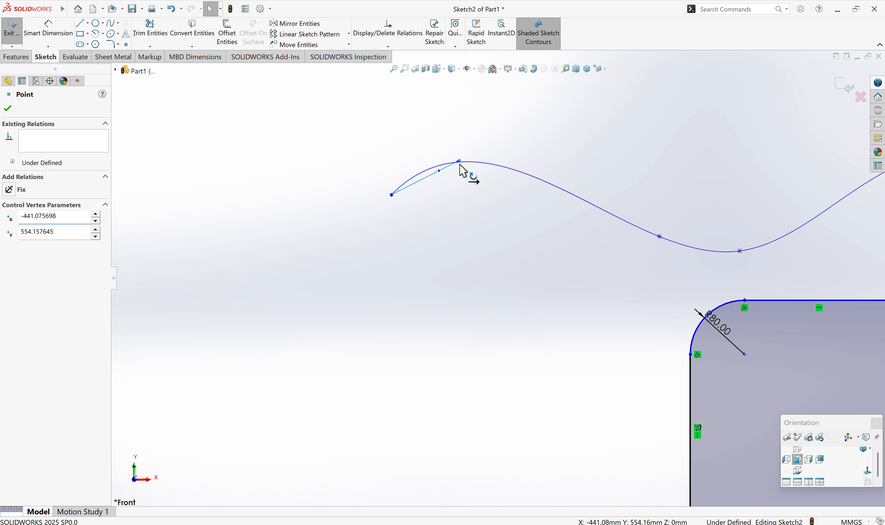
pyautogui.moveTo(466, 244); pyautogui.dragTo(497, 110)
pyautogui.click(554, 226)
pyautogui.click(558, 204)
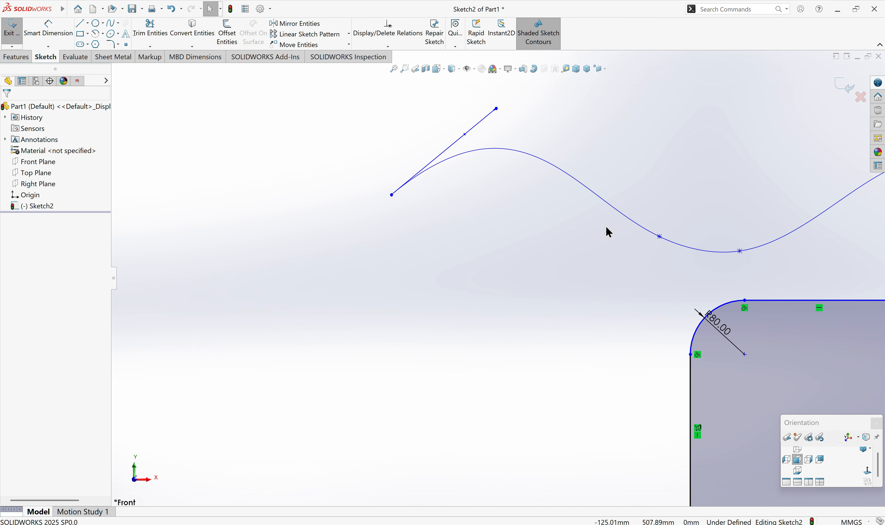
# Adjust the curvature at the spline's second point with its tangent handle.
pyautogui.click(661, 237)
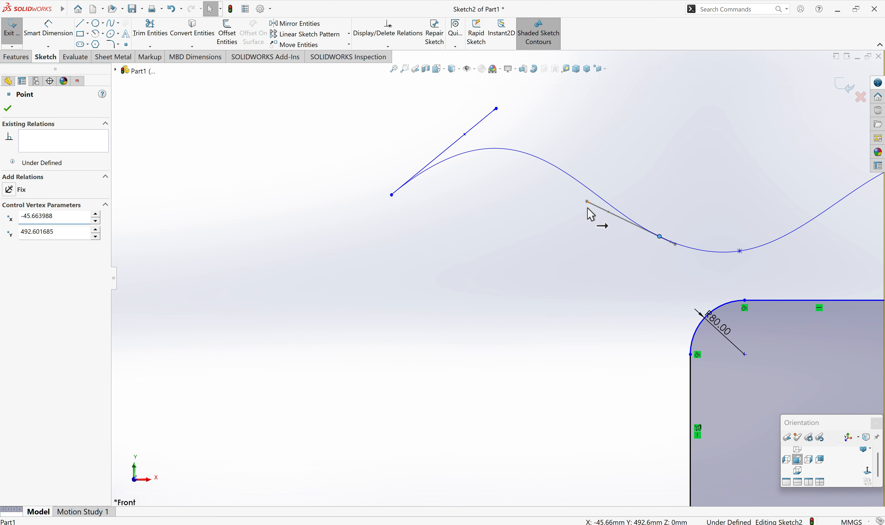
pyautogui.moveTo(589, 212); pyautogui.dragTo(593, 304)
pyautogui.scroll(5, 697, 237)
pyautogui.scroll(-3, 697, 236)
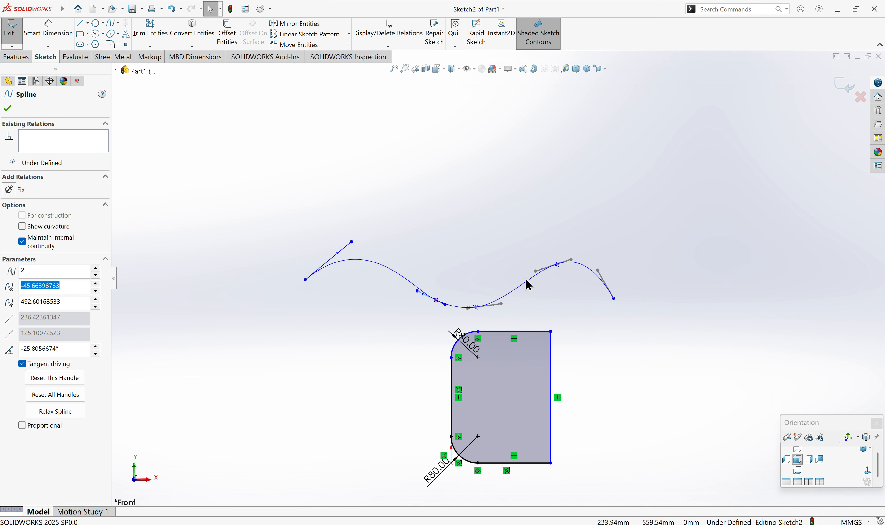
# Undo the last two tangent handle changes on the spline.
pyautogui.click(453, 288)
pyautogui.hotkey('ctrl', 'z')
pyautogui.hotkey('ctrl', 'z')
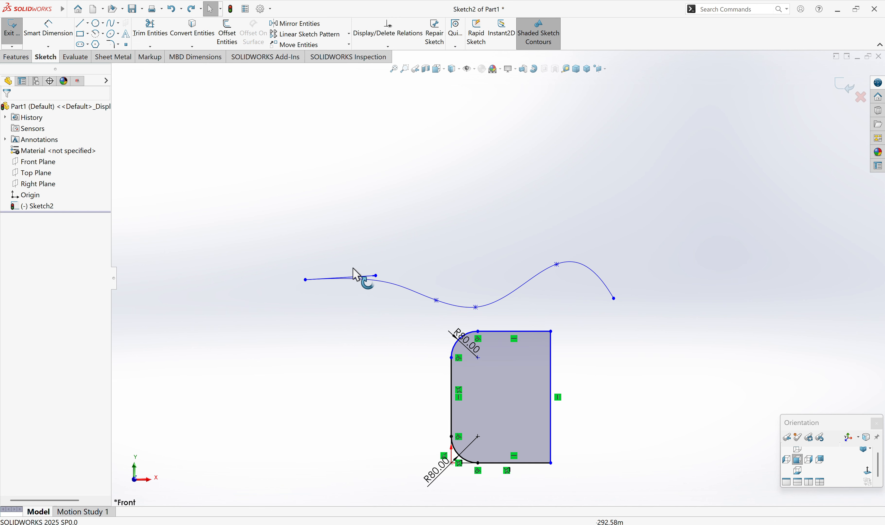
pyautogui.scroll(-2, 481, 314)
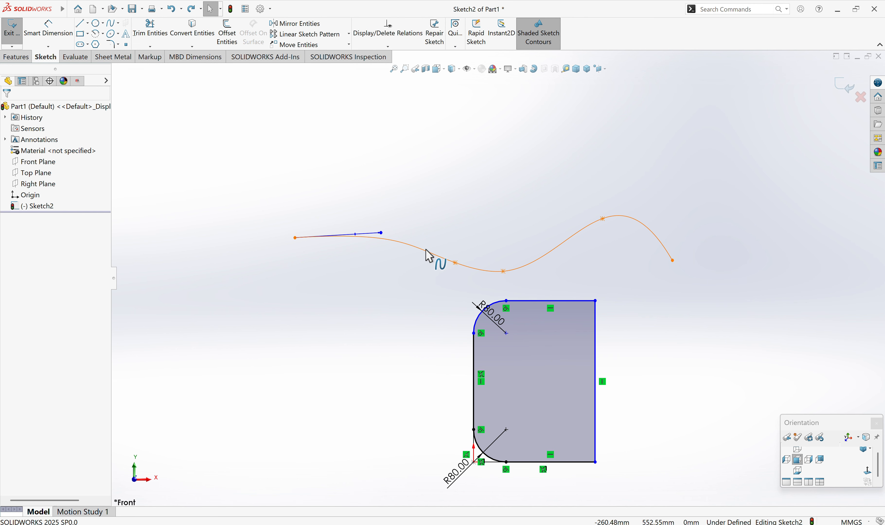
# Browse the recent documents in the Welcome window and close it.
pyautogui.click(78, 9)
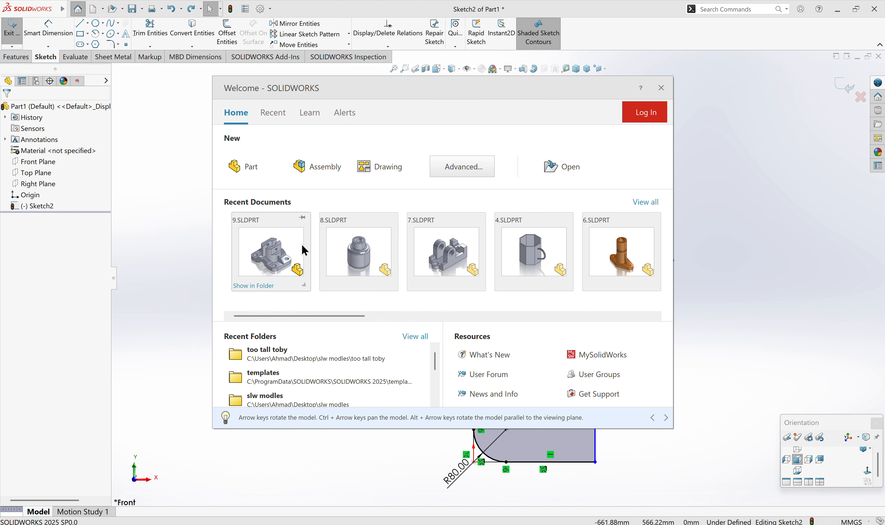
pyautogui.scroll(-10, 444, 276)
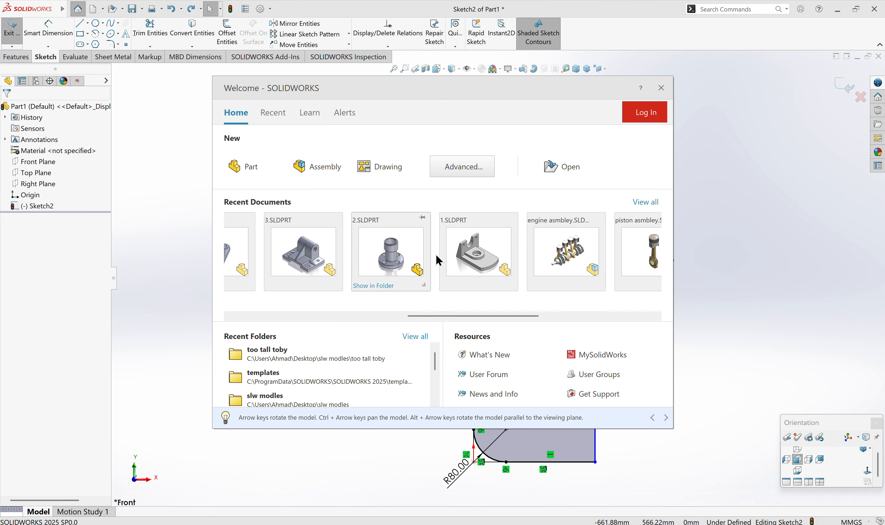
pyautogui.scroll(-4, 446, 254)
pyautogui.scroll(3, 499, 250)
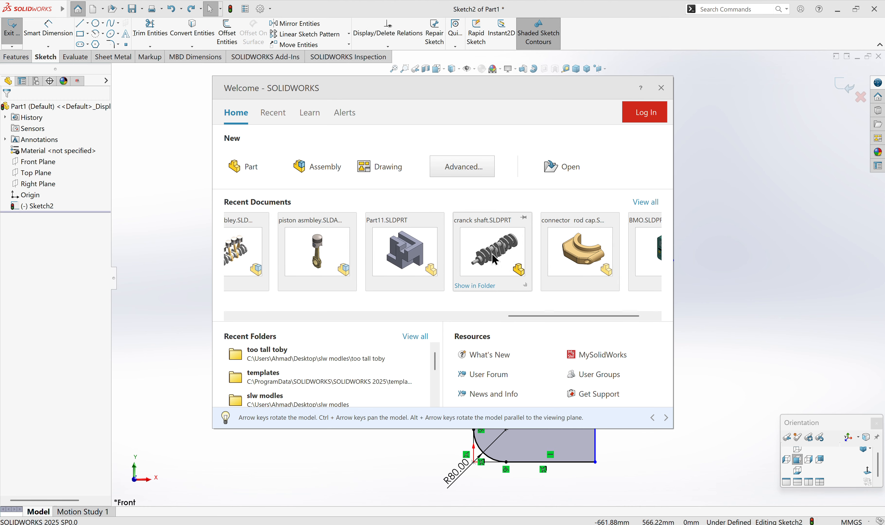
pyautogui.click(718, 149)
# Check the contents of the slw modles folder on the desktop and return to the sketch in SOLIDWORKS.
pyautogui.click(839, 10)
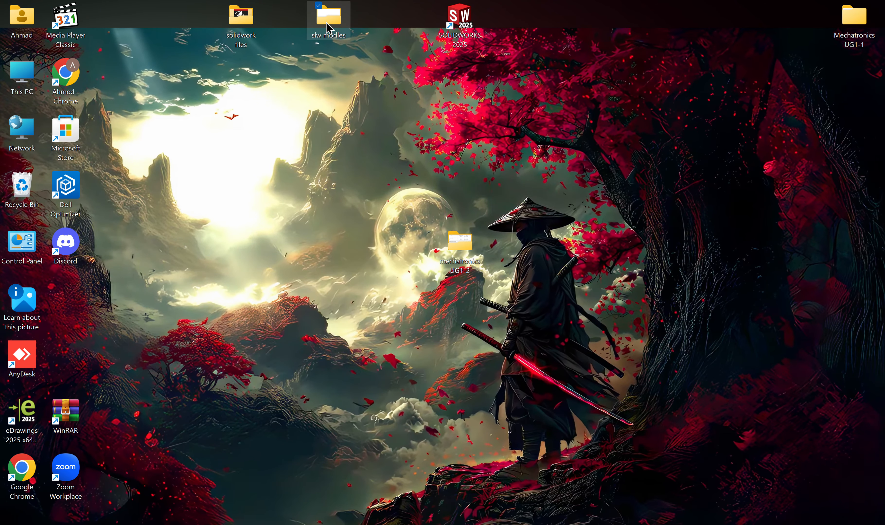
pyautogui.doubleClick(333, 36)
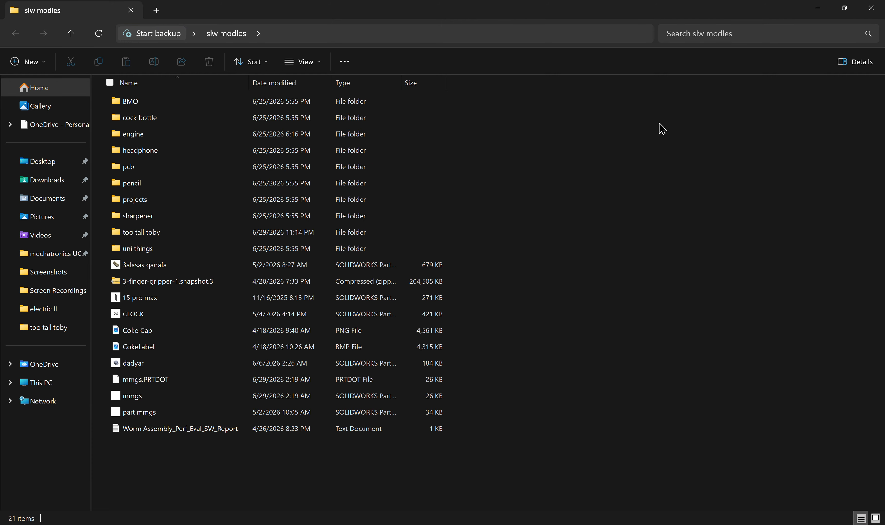
pyautogui.click(822, 14)
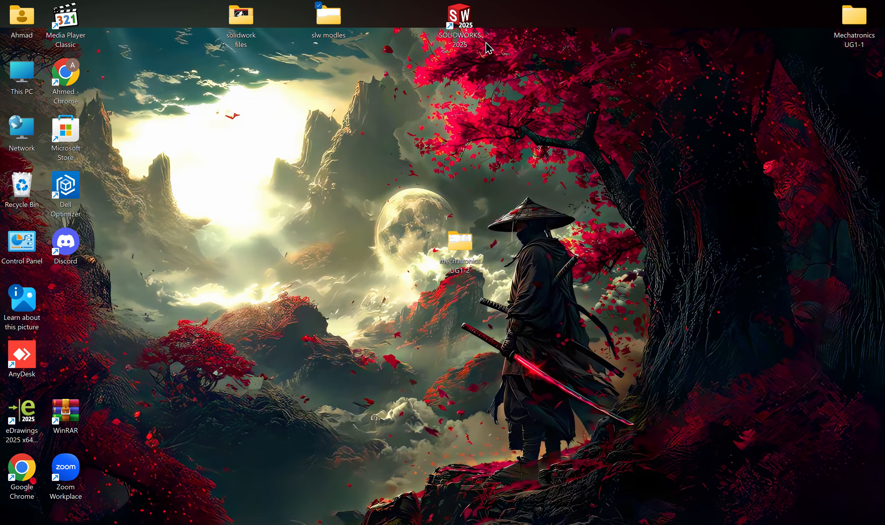
pyautogui.doubleClick(463, 40)
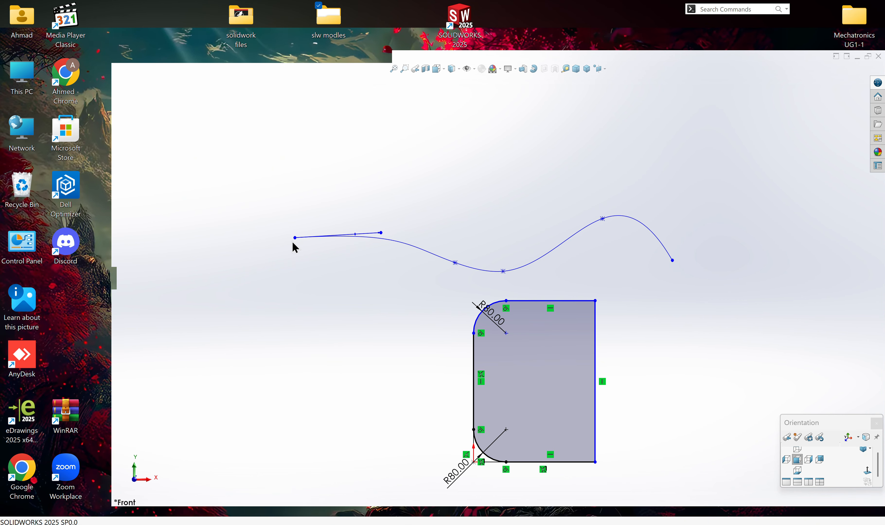
# Delete the spline and the rounded rectangle, clearing all geometry from the sketch.
pyautogui.moveTo(261, 202); pyautogui.dragTo(797, 287)
pyautogui.press('Delete')
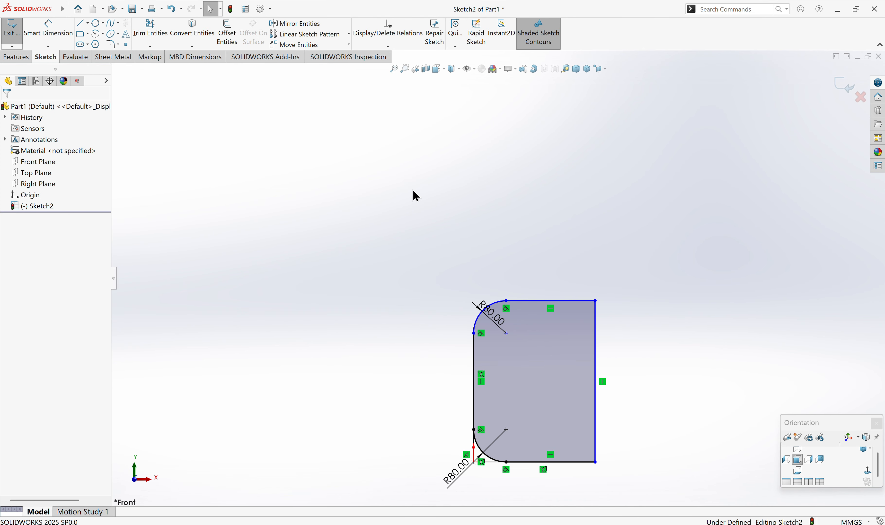
pyautogui.click(85, 36)
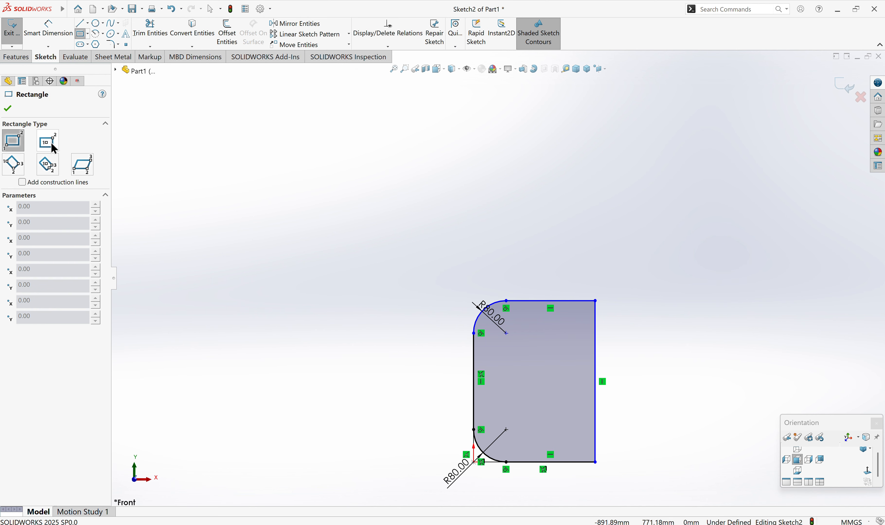
pyautogui.press('Escape')
pyautogui.moveTo(408, 221)
pyautogui.mouseDown()
pyautogui.moveTo(701, 488)
pyautogui.moveTo(704, 522)
pyautogui.moveTo(692, 494)
pyautogui.mouseUp()
pyautogui.press('Delete')
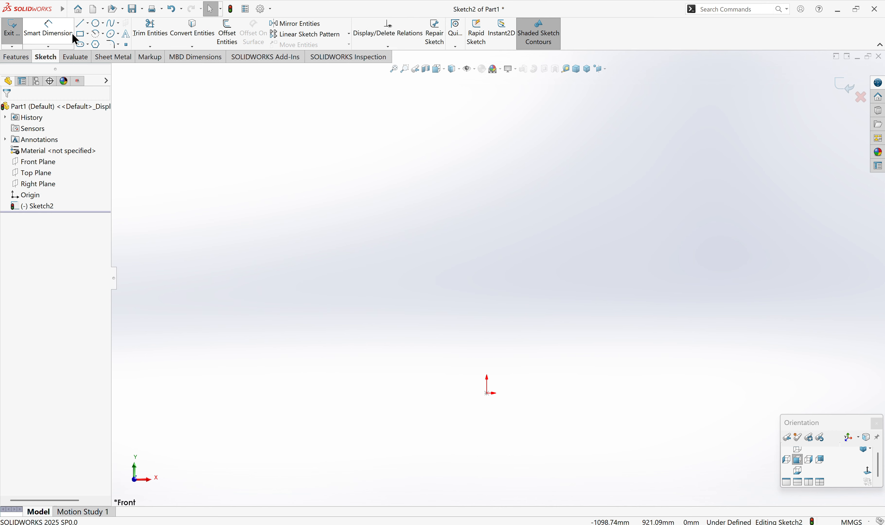
# Sketch a corner rectangle of about 701 by 716 mm with its lower-left corner at the origin.
pyautogui.click(81, 34)
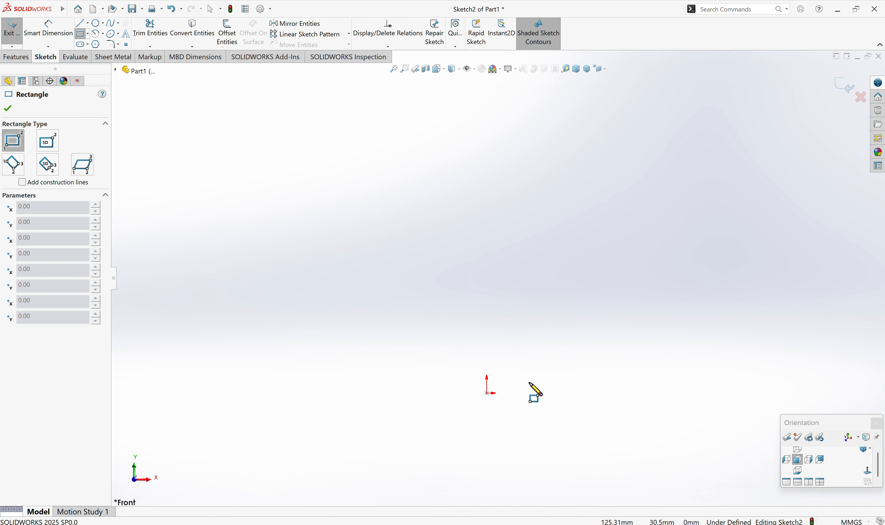
pyautogui.click(487, 393)
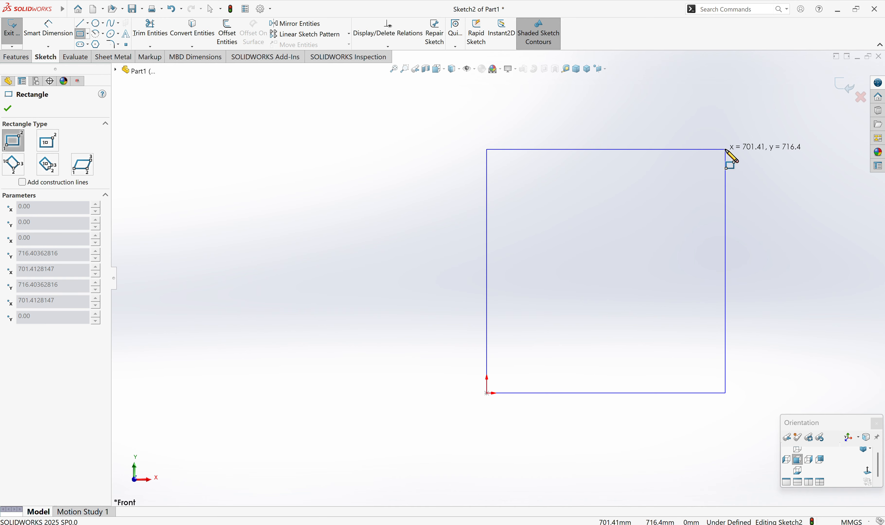
pyautogui.click(726, 149)
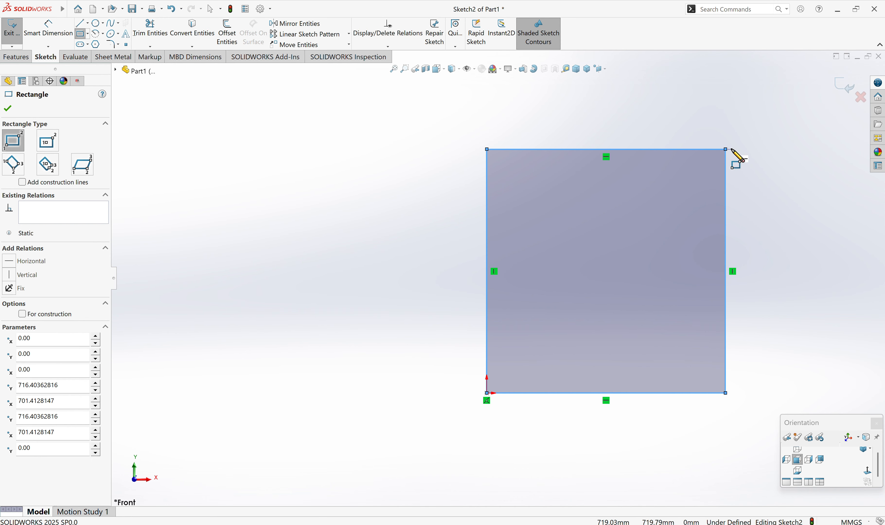
# Sketch a center rectangle centred on the origin, with its upper-right corner inside the existing corner rectangle.
pyautogui.press('Escape')
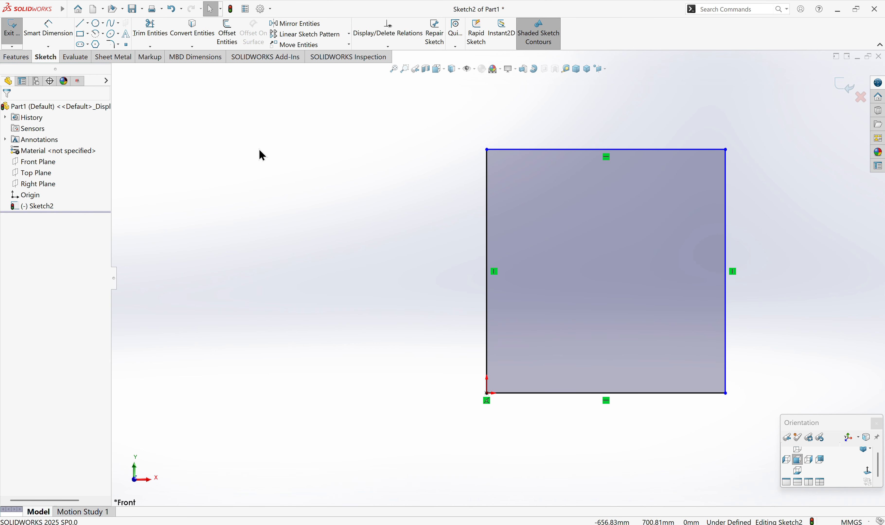
pyautogui.click(73, 9)
pyautogui.click(360, 141)
pyautogui.click(82, 34)
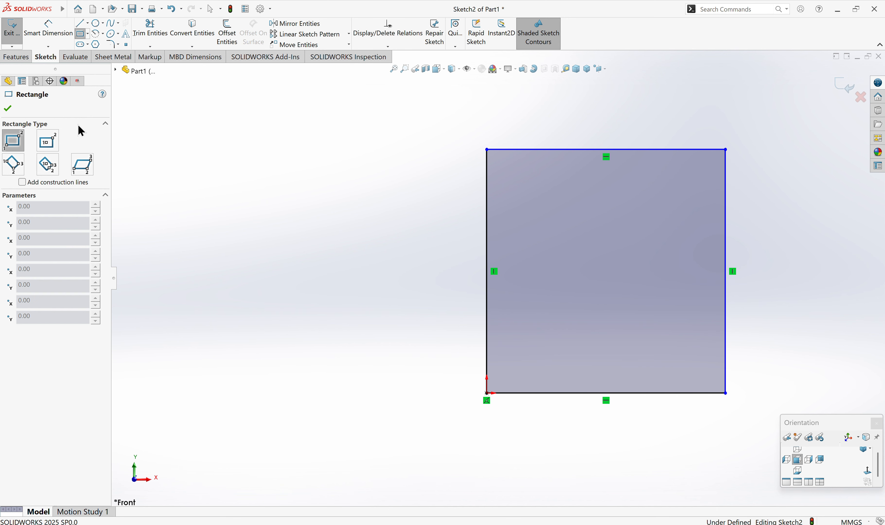
pyautogui.click(48, 141)
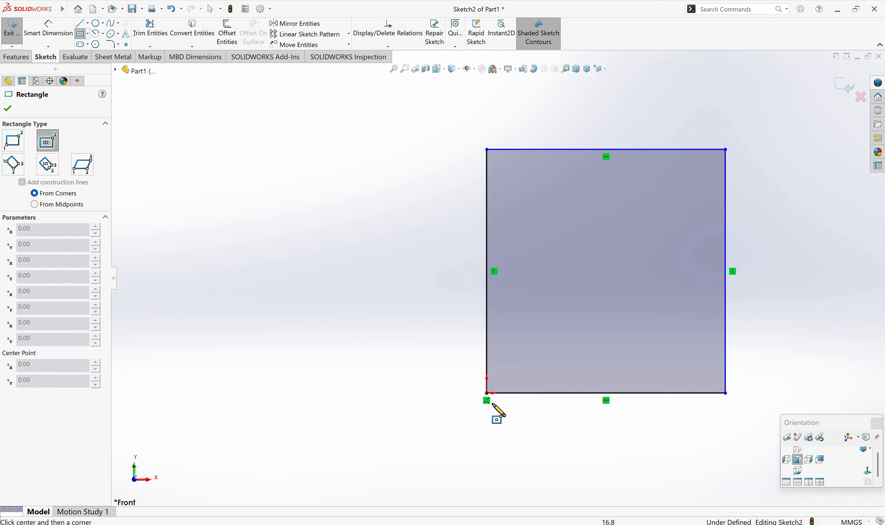
pyautogui.click(487, 394)
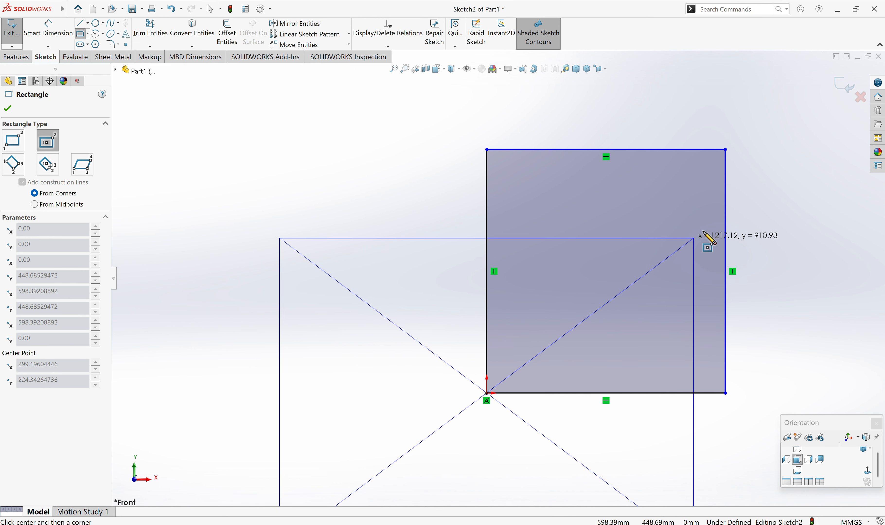
pyautogui.click(700, 228)
pyautogui.press('Escape')
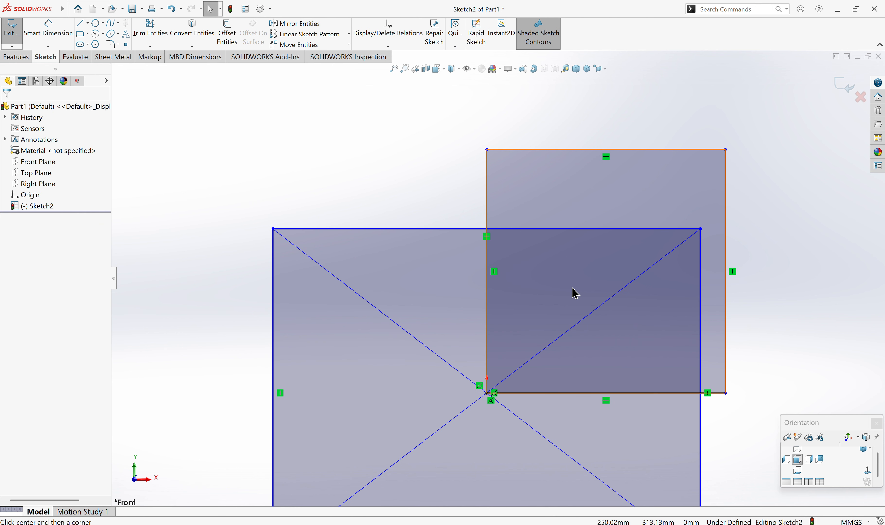
# Delete both rectangles from the sketch.
pyautogui.scroll(2, 575, 294)
pyautogui.scroll(3, 444, 237)
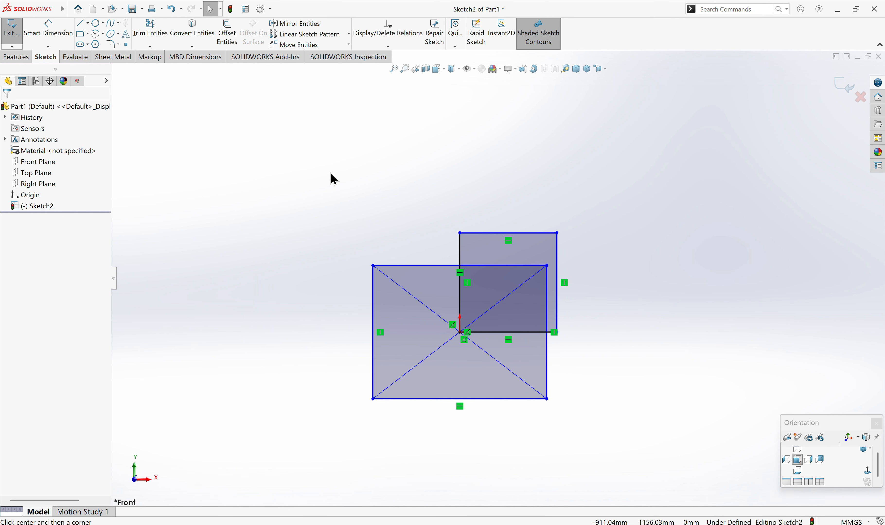
pyautogui.moveTo(292, 149)
pyautogui.mouseDown()
pyautogui.moveTo(573, 392)
pyautogui.moveTo(610, 446)
pyautogui.mouseUp()
pyautogui.press('Delete')
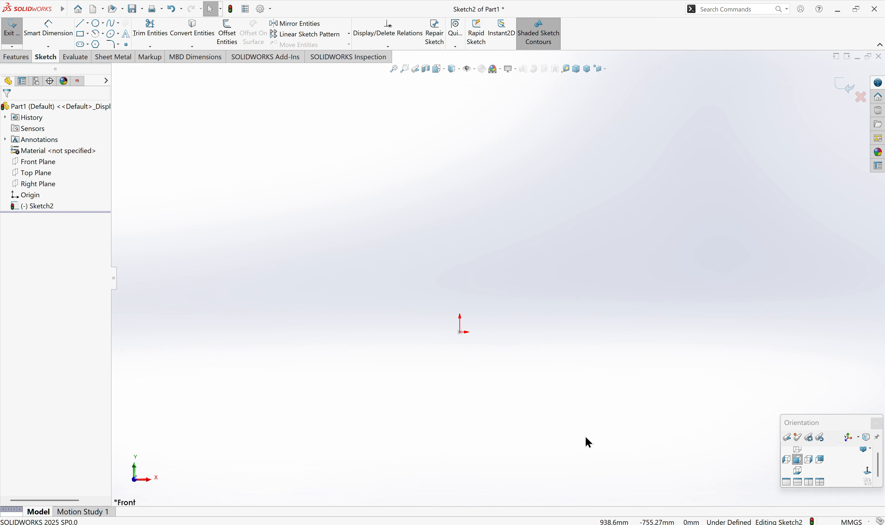
# Sketch a horizontal ellipse centred on the origin with semi-axes of about 1537 mm and 448 mm.
pyautogui.click(111, 34)
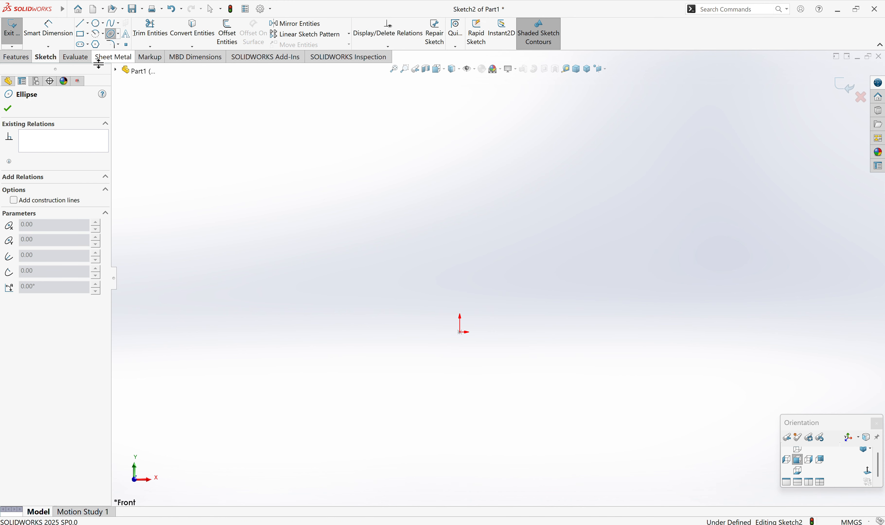
pyautogui.click(460, 332)
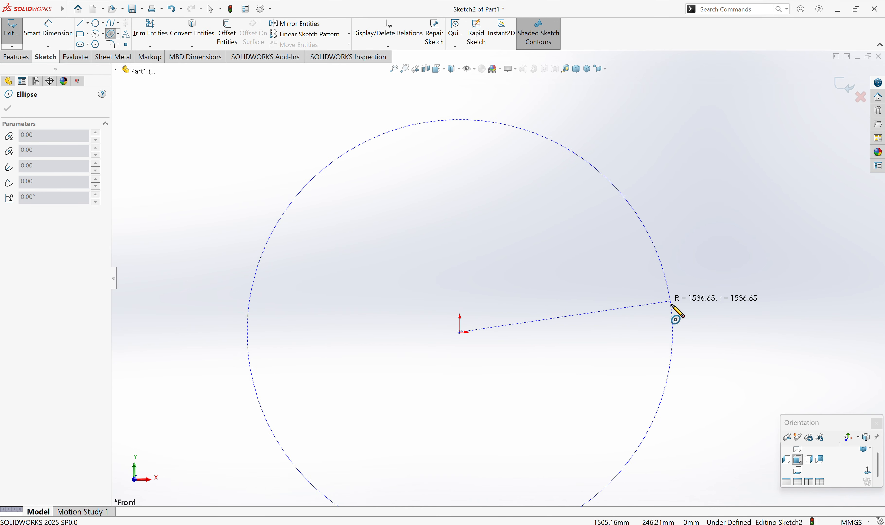
pyautogui.click(673, 333)
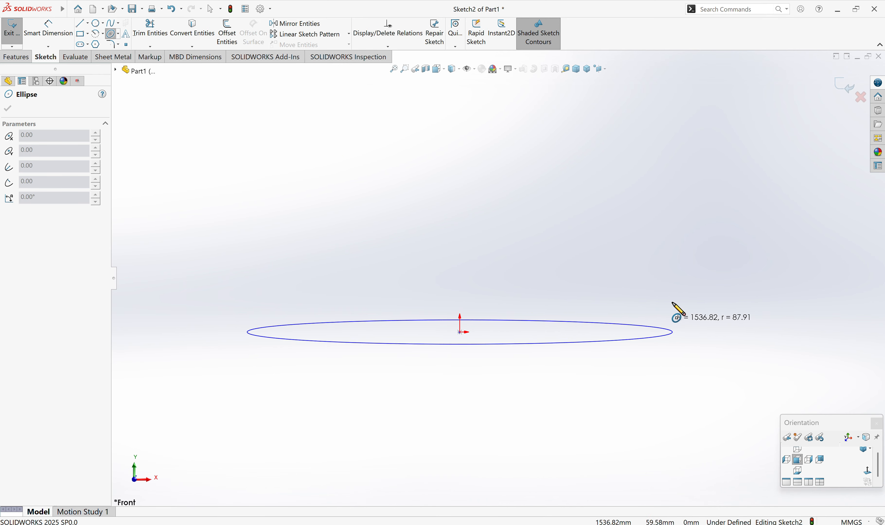
pyautogui.click(701, 281)
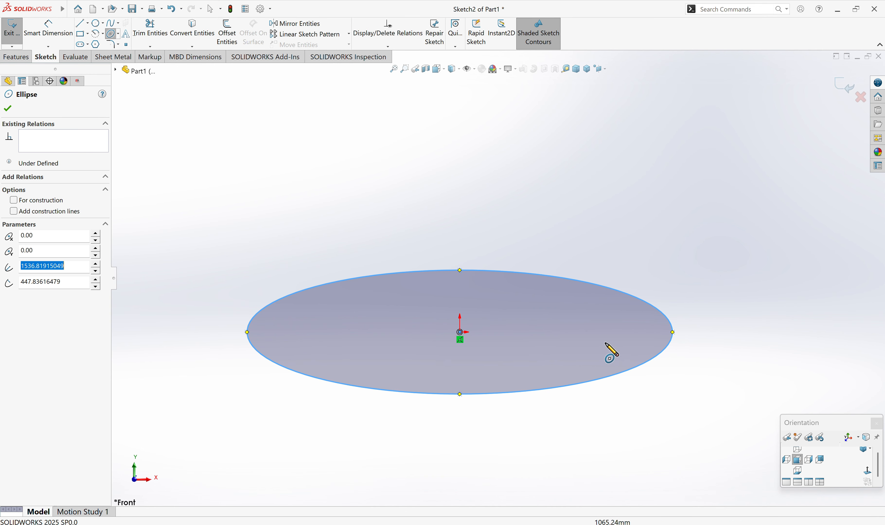
pyautogui.press('Escape')
# Dimension the ellipse's overall width between its left and right axis points and set it to 300 mm.
pyautogui.scroll(4, 488, 335)
pyautogui.scroll(-2, 485, 328)
pyautogui.moveTo(441, 372); pyautogui.dragTo(443, 259, button='right')
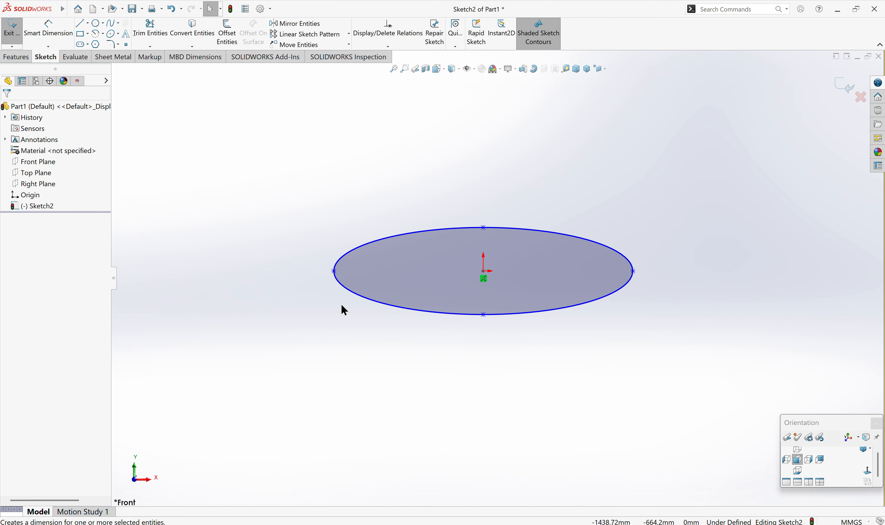
pyautogui.click(333, 271)
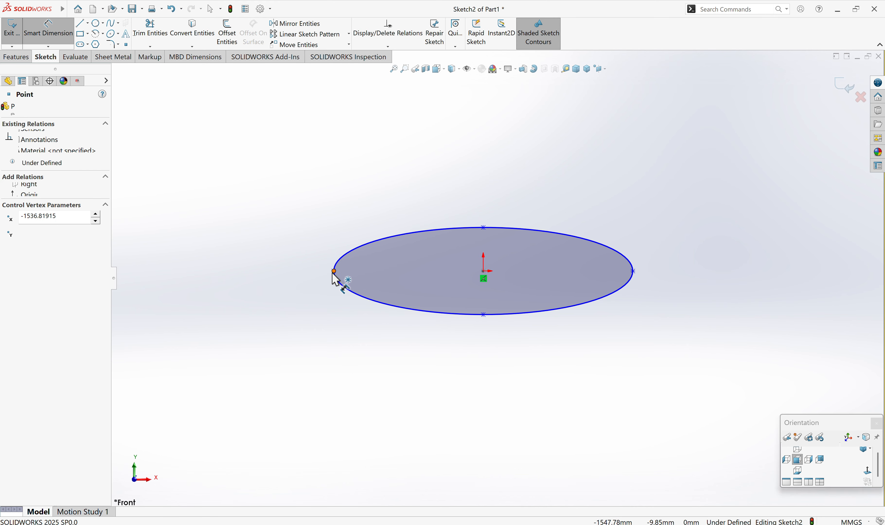
pyautogui.click(634, 273)
pyautogui.click(563, 168)
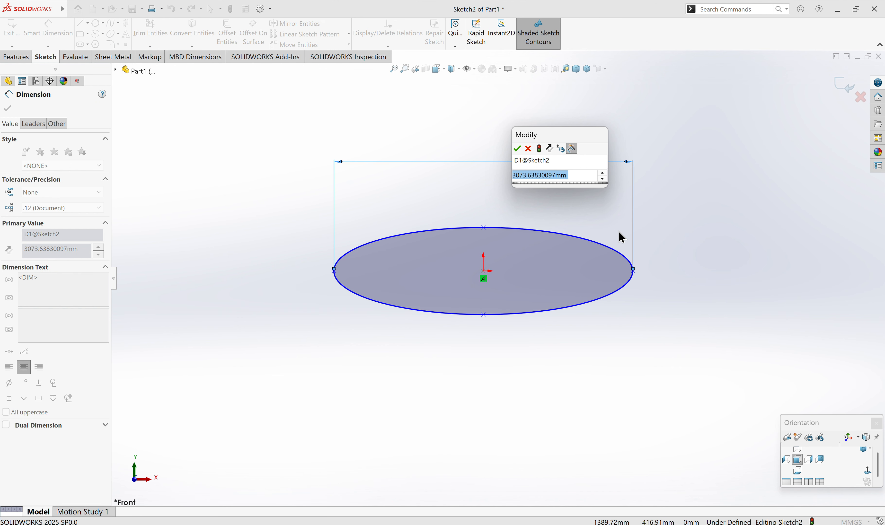
pyautogui.write('30')
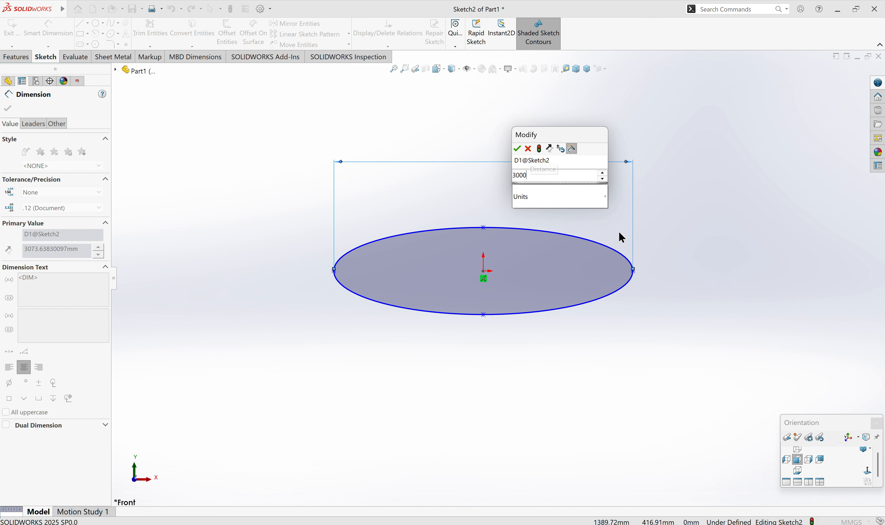
pyautogui.write('0')
pyautogui.press('Return')
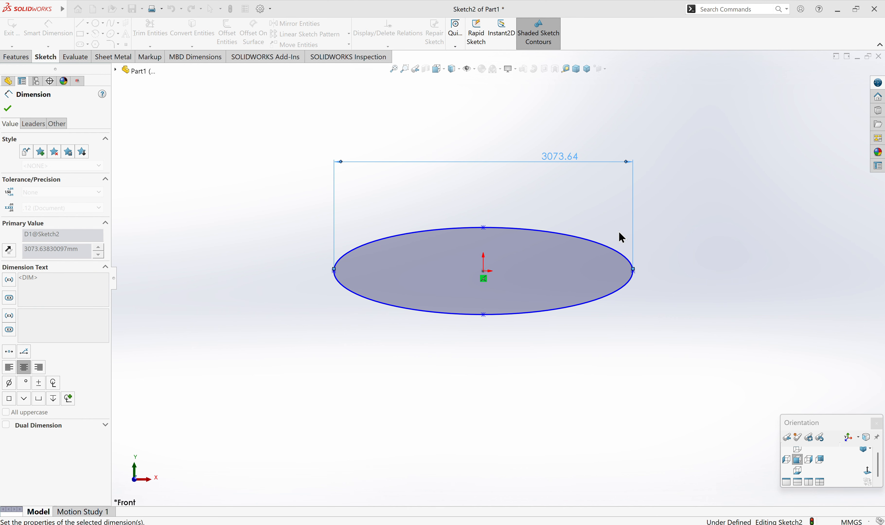
# Dimension the ellipse's overall height between its upper and lower axis points and set it to 80 mm.
pyautogui.scroll(-10, 487, 313)
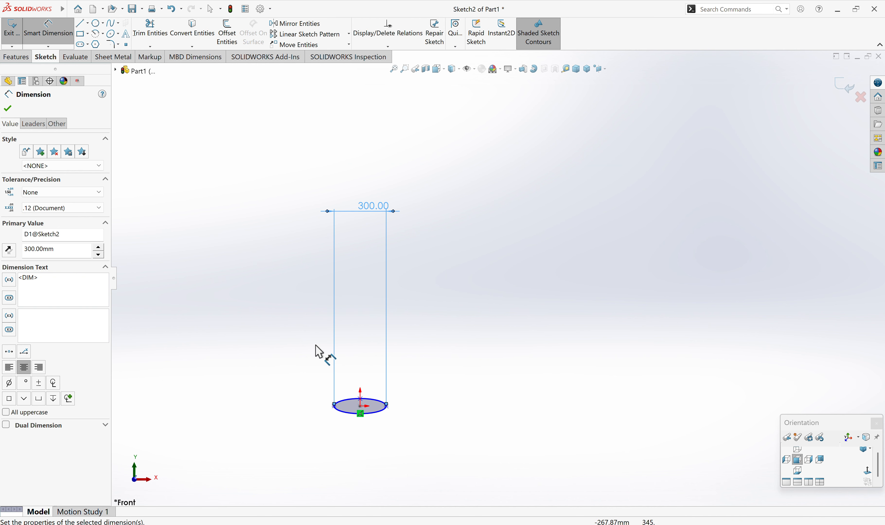
pyautogui.scroll(-5, 572, 270)
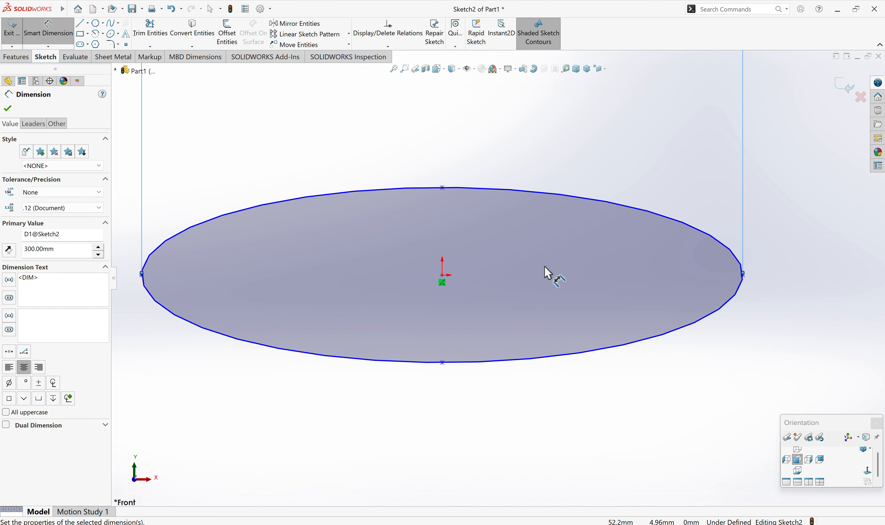
pyautogui.click(443, 188)
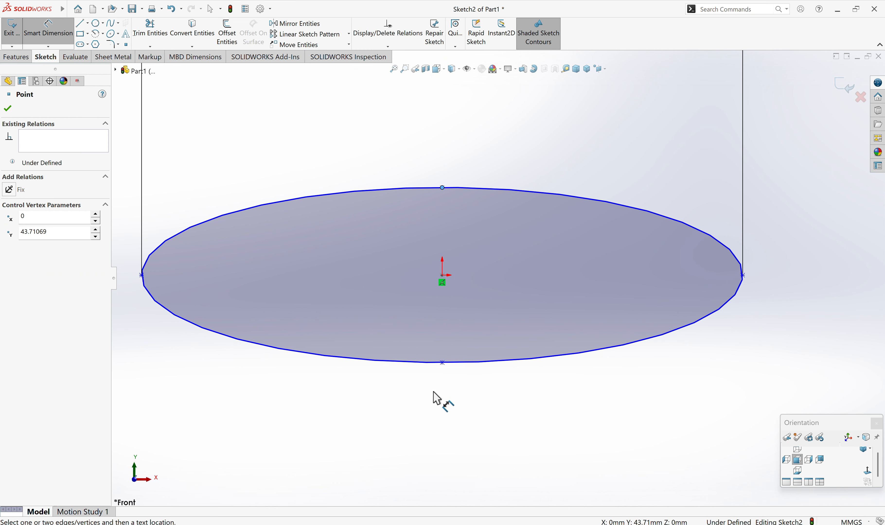
pyautogui.click(443, 363)
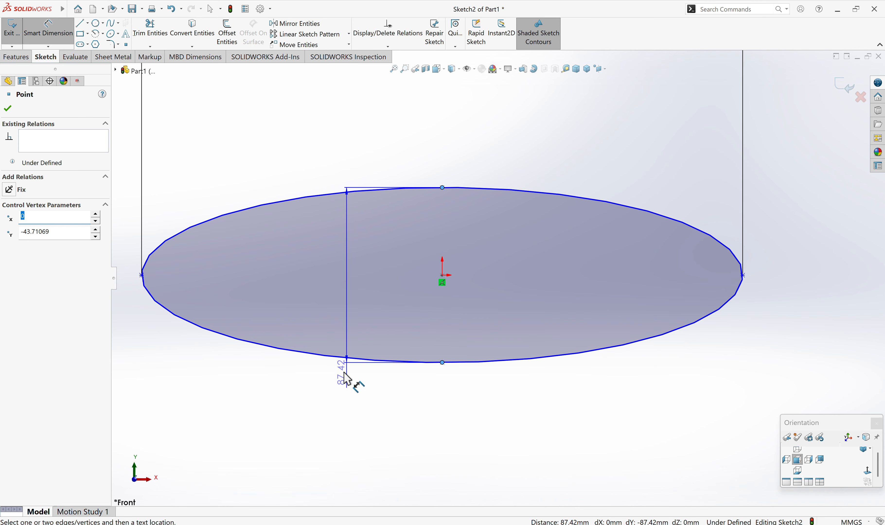
pyautogui.scroll(3, 257, 340)
pyautogui.scroll(-2, 317, 278)
pyautogui.click(316, 279)
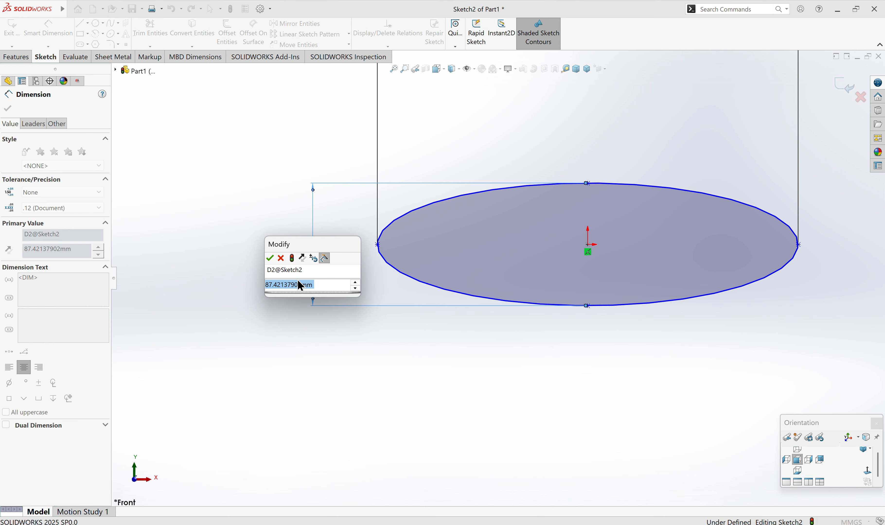
pyautogui.write('80')
pyautogui.press('Return')
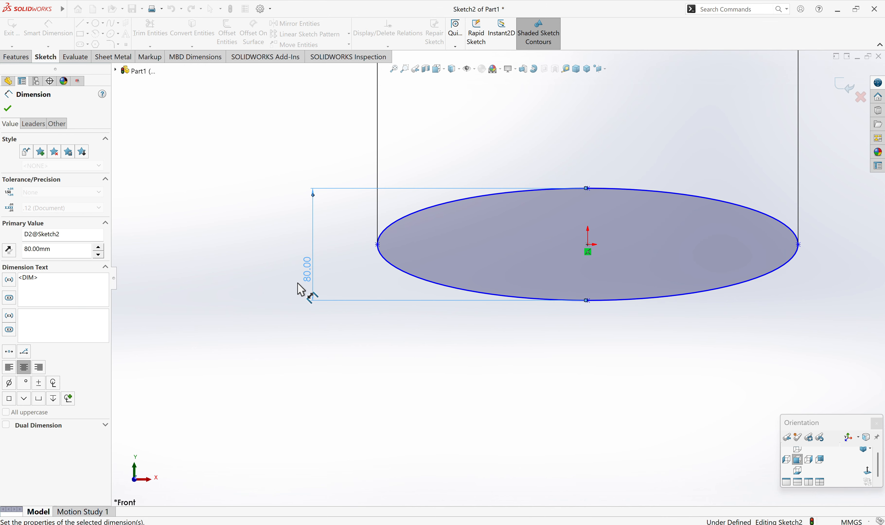
pyautogui.press('Escape')
# Try to dimension the horizontal distance from the ellipse's centre to its right axis point.
pyautogui.scroll(1, 676, 264)
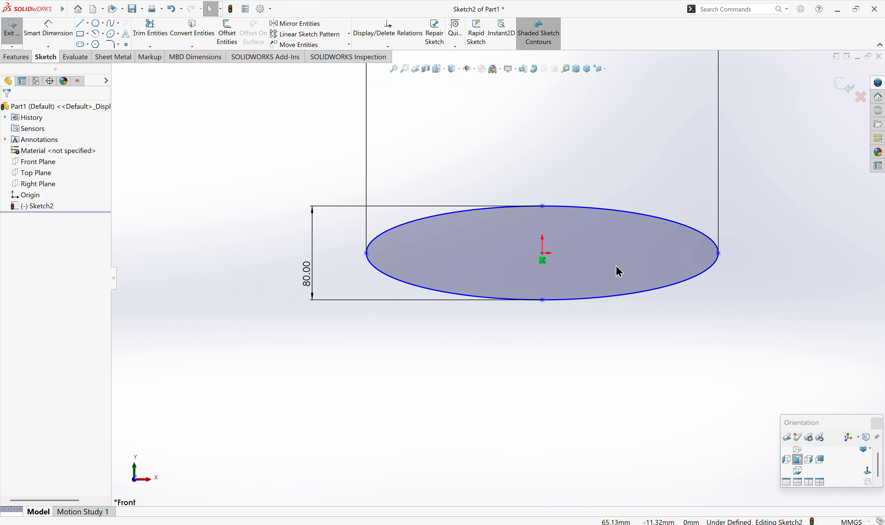
pyautogui.scroll(-1, 625, 266)
pyautogui.moveTo(540, 271); pyautogui.dragTo(569, 196, button='right')
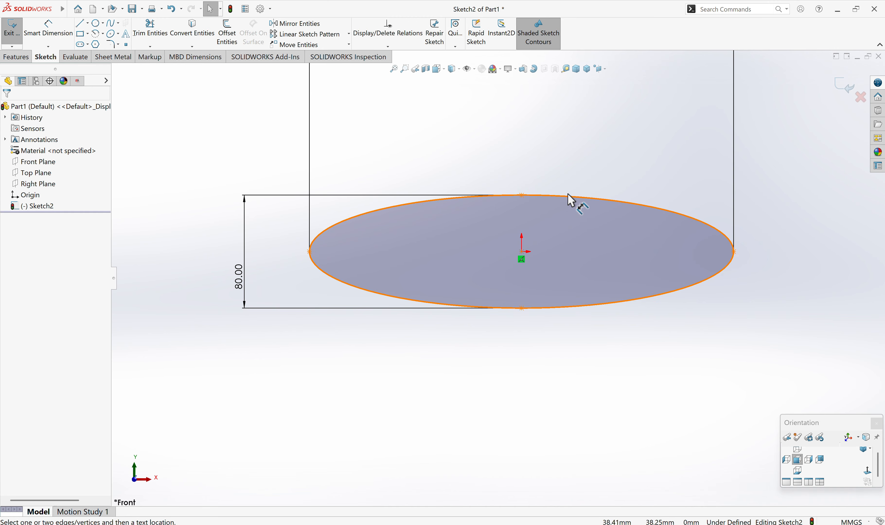
pyautogui.click(522, 252)
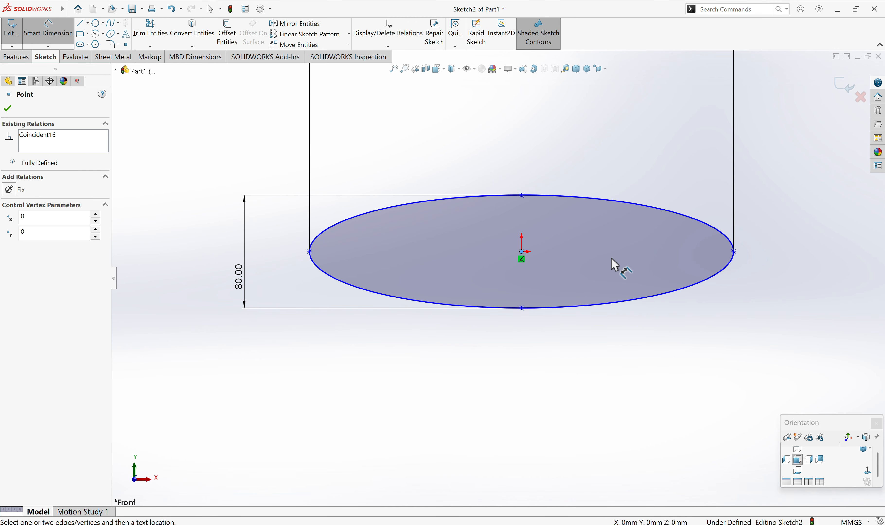
pyautogui.click(735, 253)
pyautogui.click(680, 138)
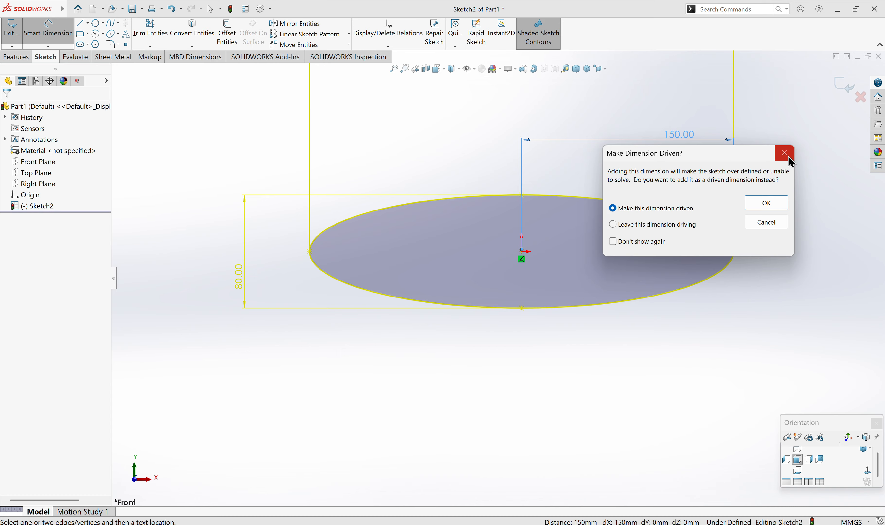
pyautogui.click(789, 159)
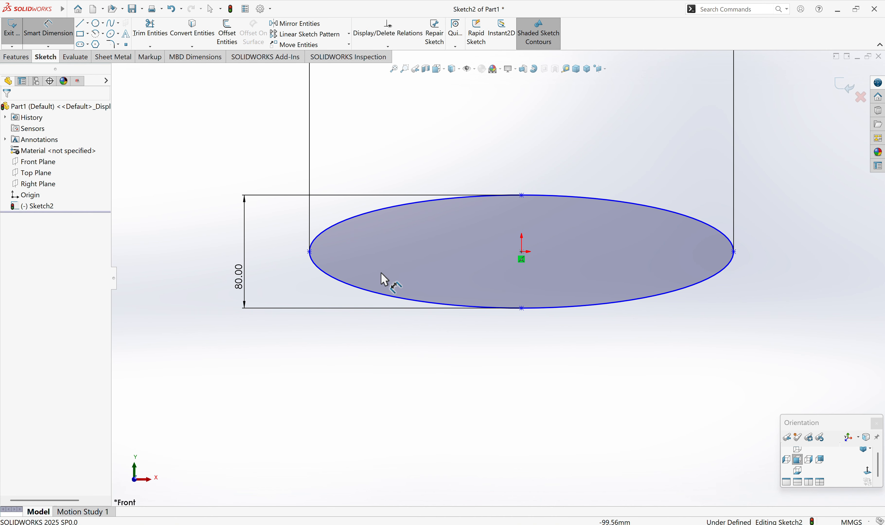
pyautogui.press('Escape')
# Add a horizontal relation between the ellipse's left and right axis points.
pyautogui.click(309, 252)
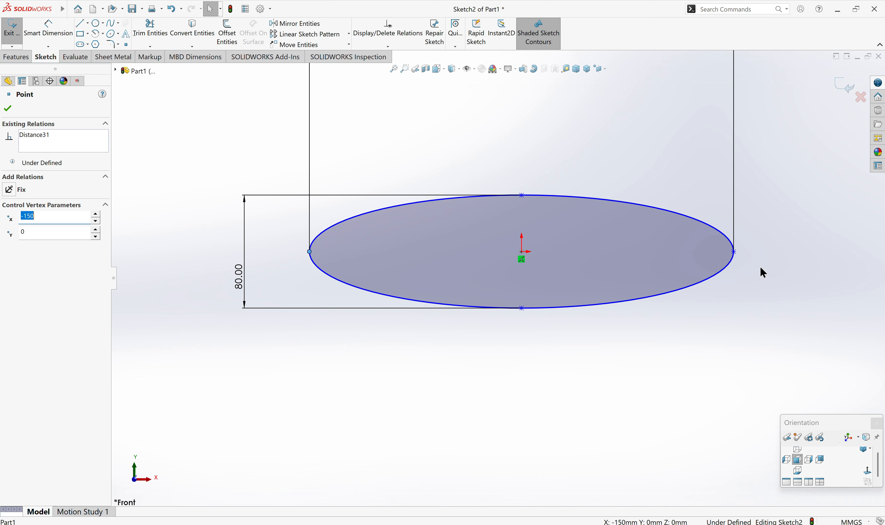
pyautogui.keyDown('ctrl'); pyautogui.click(734, 252); pyautogui.keyUp('ctrl')
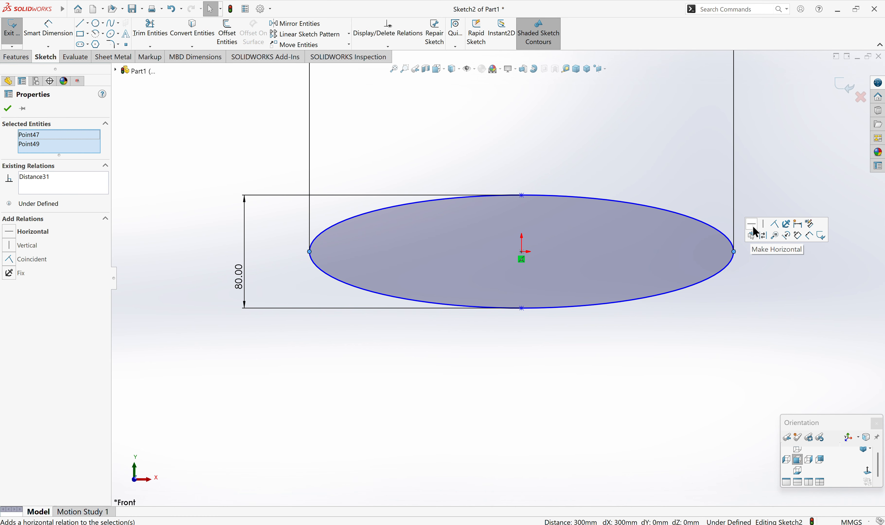
pyautogui.click(755, 232)
pyautogui.click(561, 334)
pyautogui.scroll(2, 494, 307)
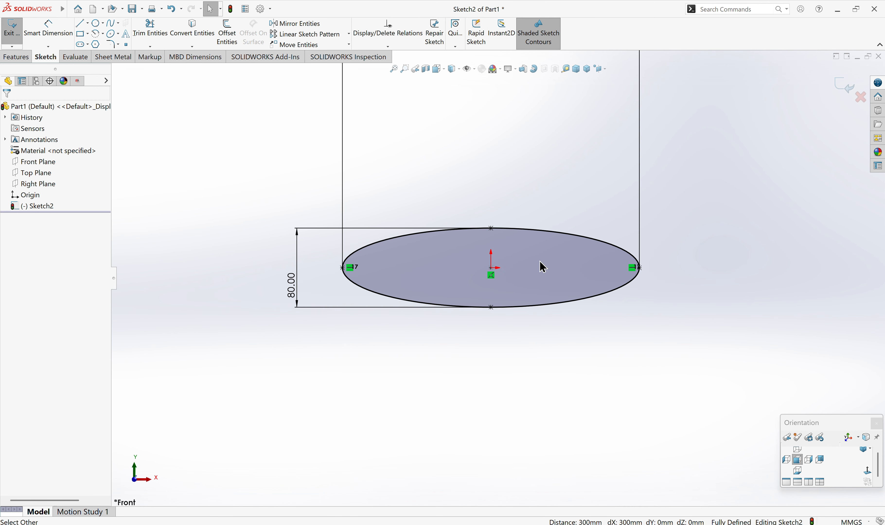
pyautogui.scroll(-1, 543, 266)
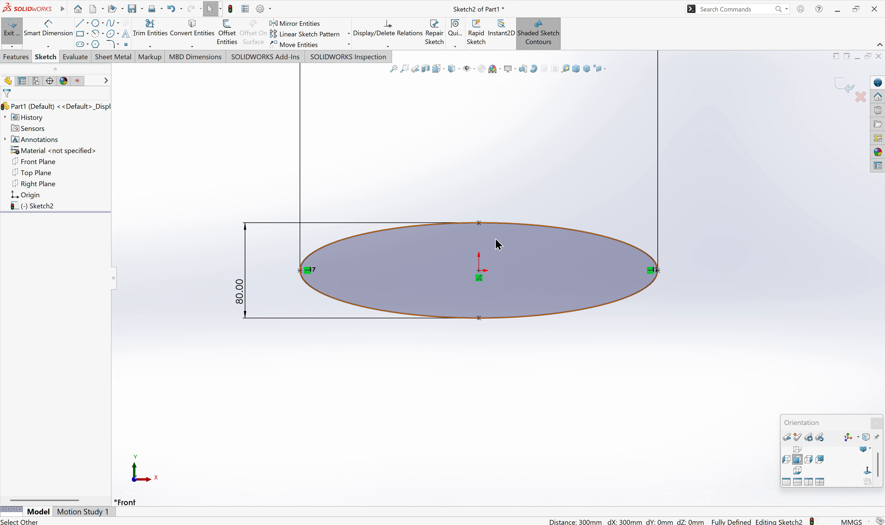
# Try to sketch a parabola with its focus at the origin and its apex about 197 mm to the right.
pyautogui.click(117, 34)
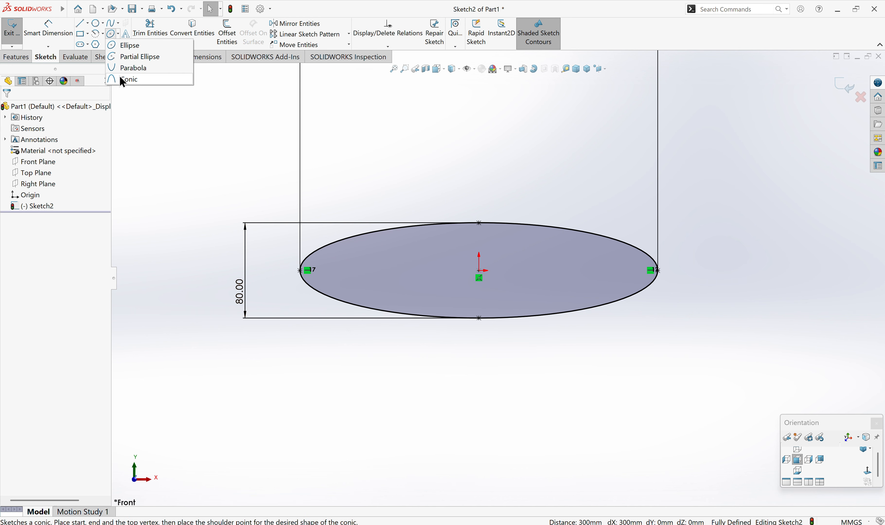
pyautogui.click(122, 68)
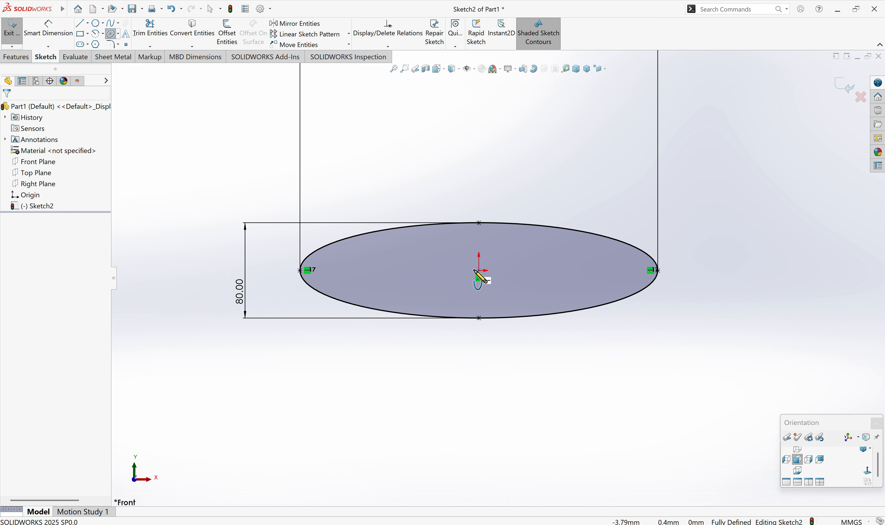
pyautogui.click(480, 270)
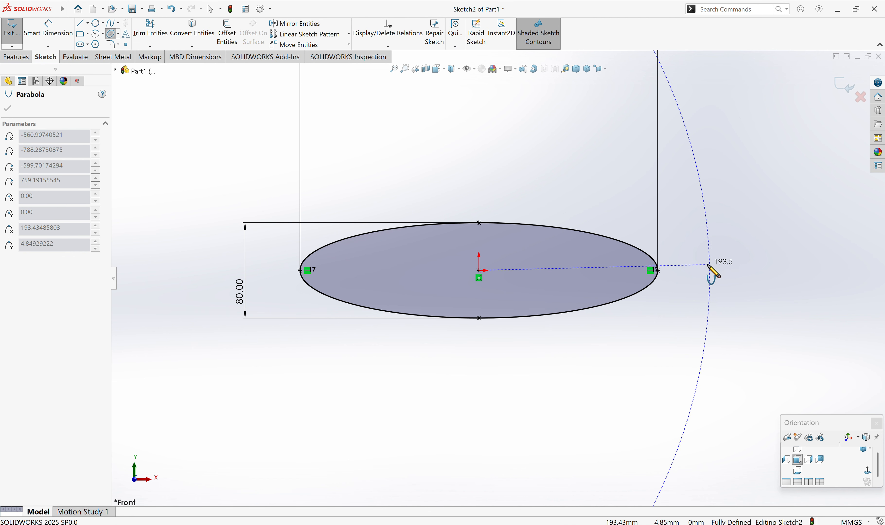
pyautogui.click(714, 271)
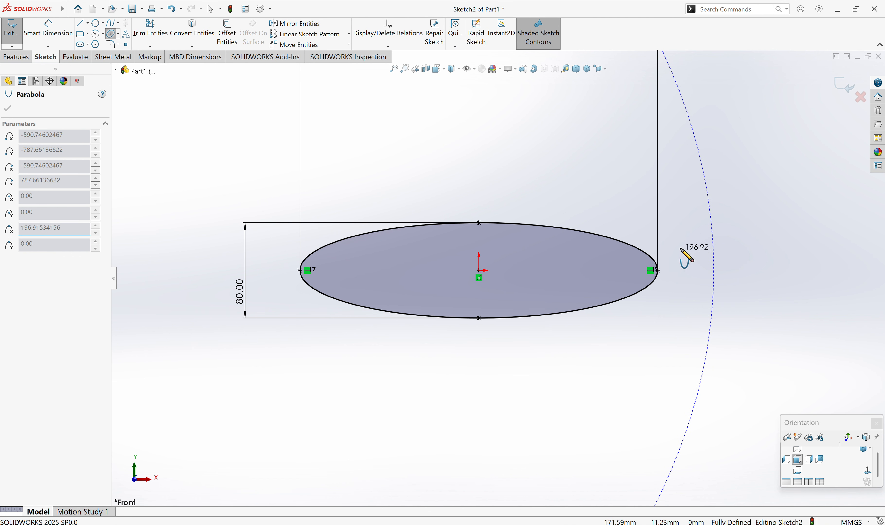
pyautogui.scroll(1, 682, 252)
pyautogui.scroll(2, 672, 237)
pyautogui.scroll(4, 421, 262)
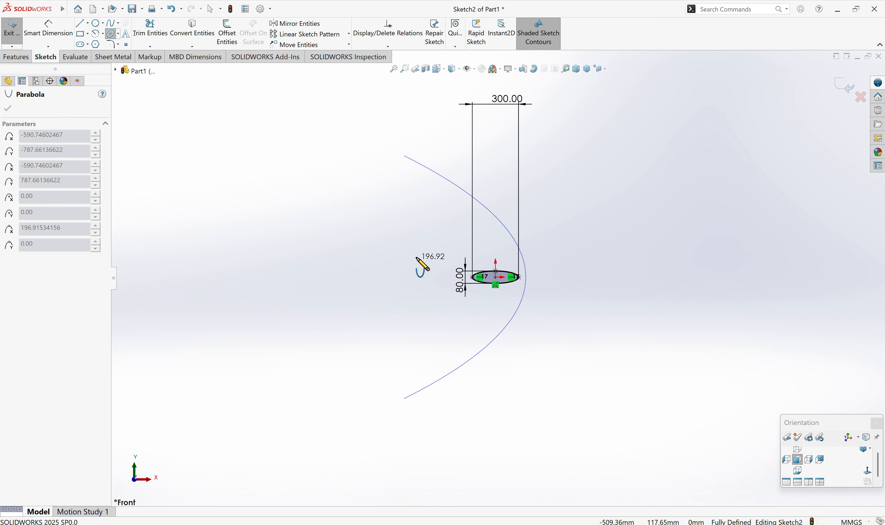
pyautogui.scroll(-3, 539, 293)
pyautogui.scroll(-2, 490, 371)
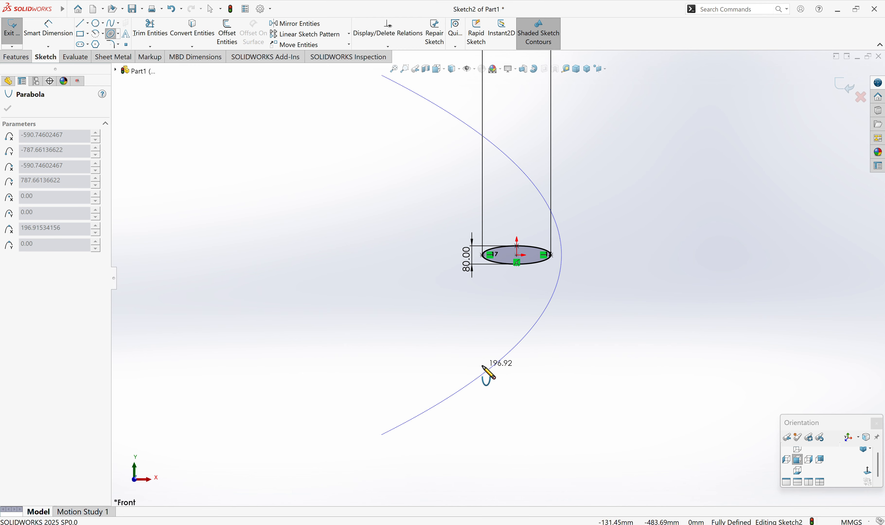
pyautogui.press('Escape')
# Try to sketch a parabola with its focus on the ellipse's left axis point and its apex on the right axis point.
pyautogui.click(118, 34)
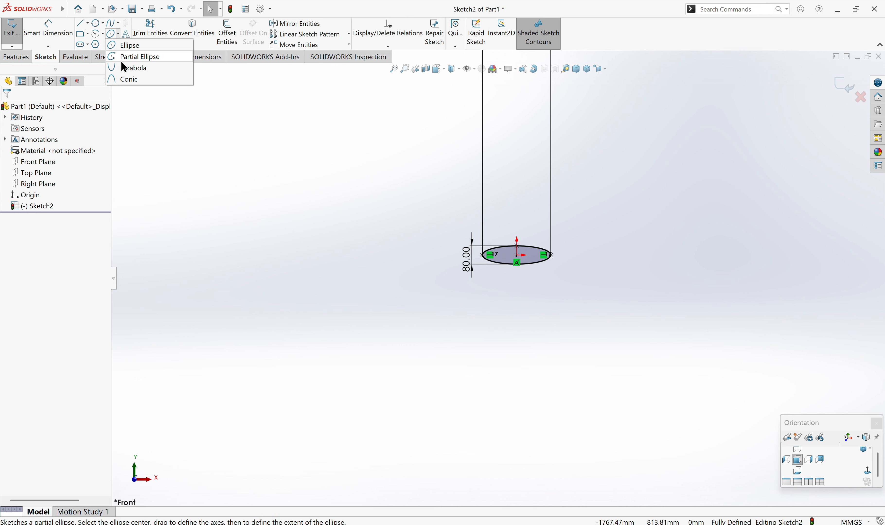
pyautogui.click(124, 69)
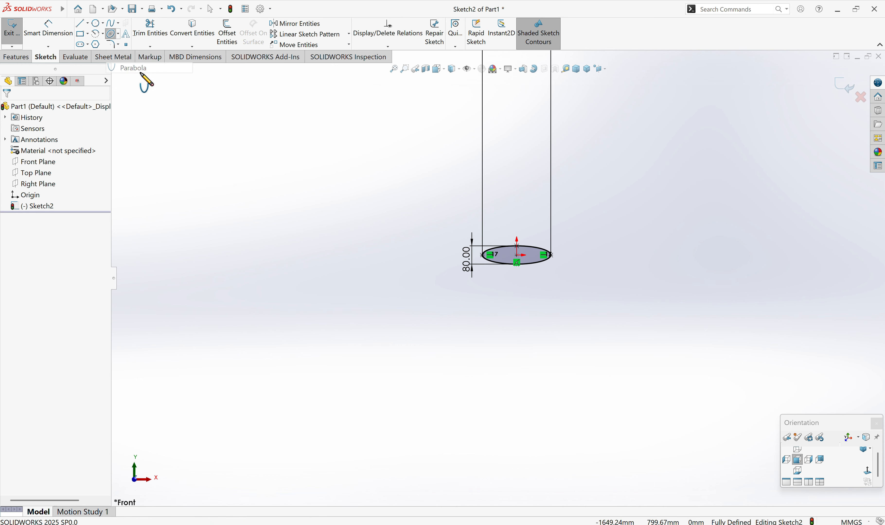
pyautogui.click(482, 255)
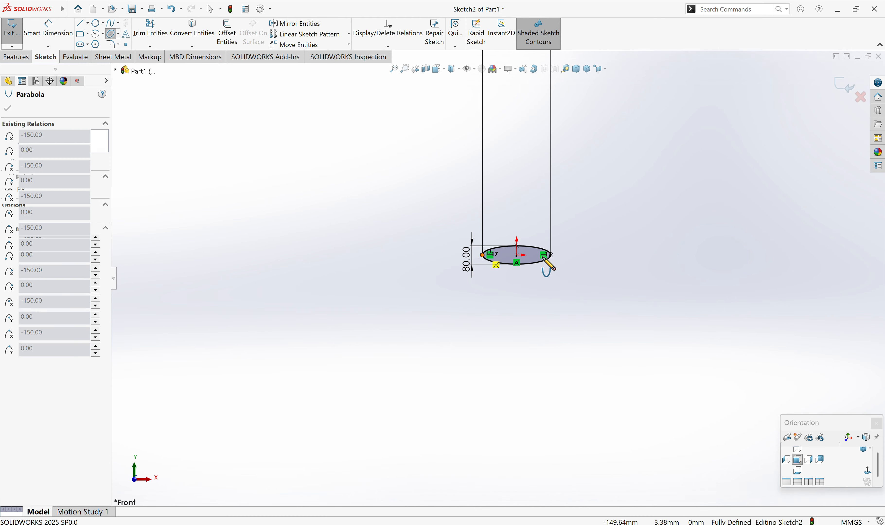
pyautogui.click(551, 256)
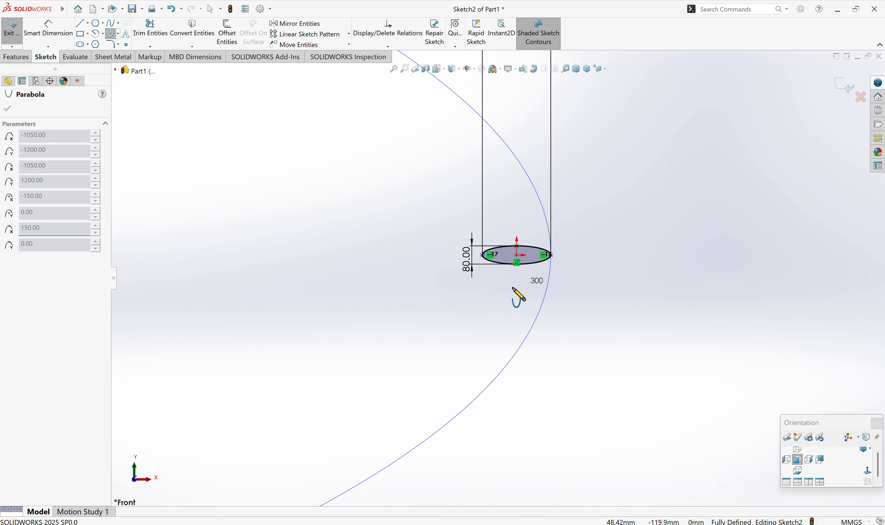
pyautogui.click(418, 301)
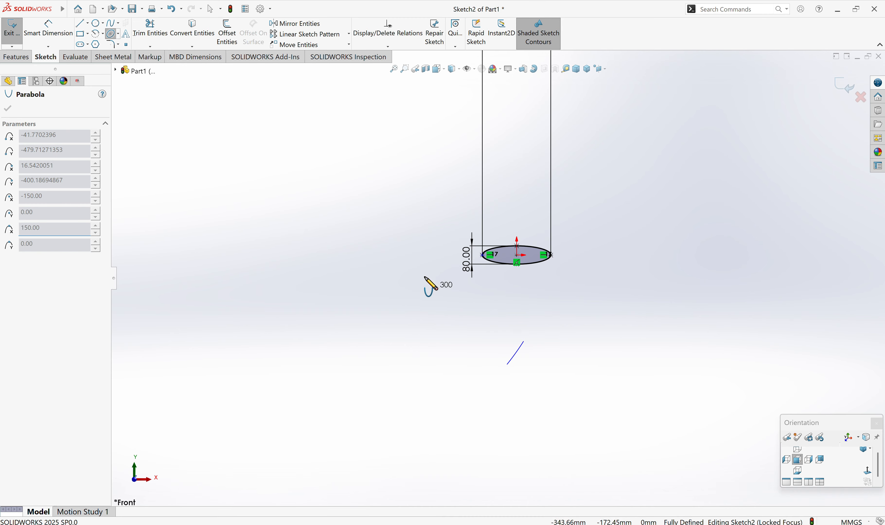
pyautogui.scroll(2, 304, 220)
pyautogui.scroll(1, 352, 230)
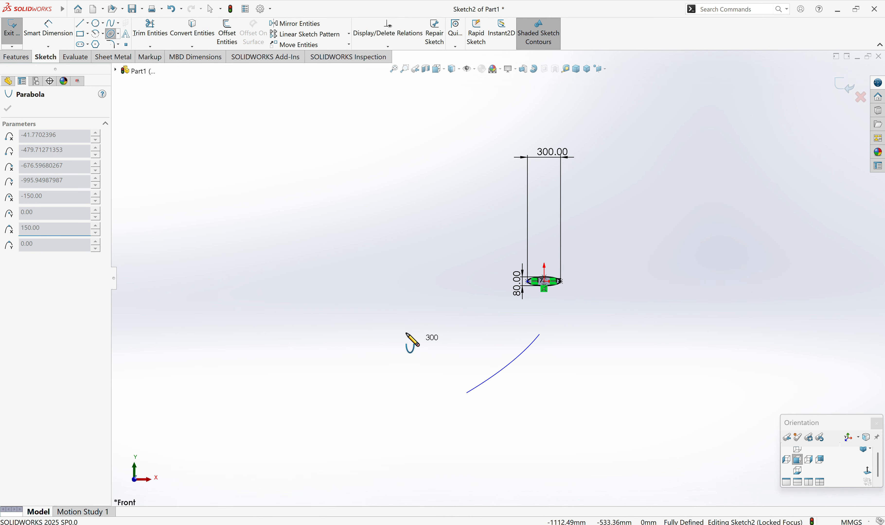
pyautogui.scroll(4, 221, 162)
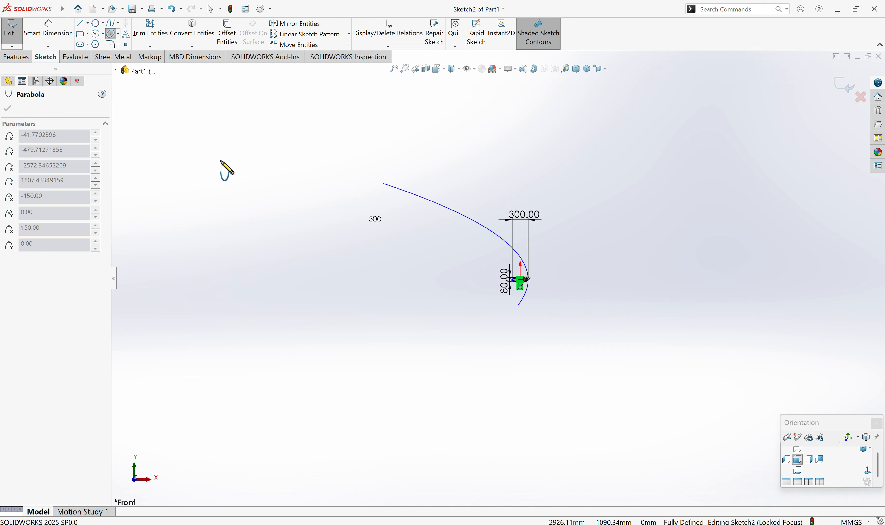
pyautogui.scroll(-1, 222, 162)
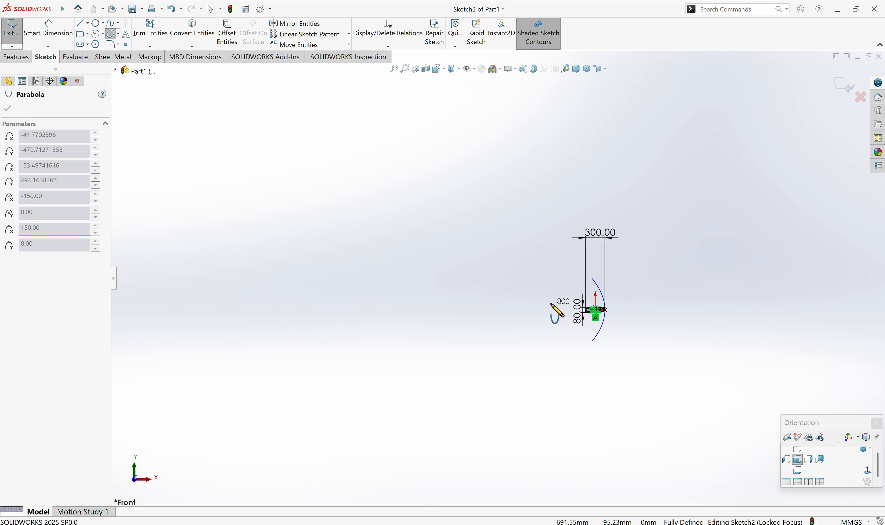
pyautogui.press('Escape')
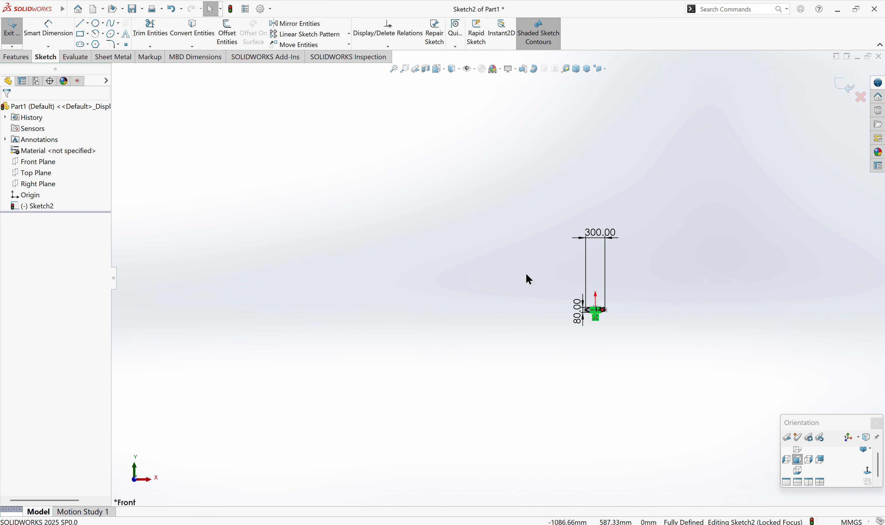
# Try to sketch a partial ellipse centred at the origin with radii of about 333 mm and 177 mm.
pyautogui.scroll(-2, 596, 264)
pyautogui.click(119, 34)
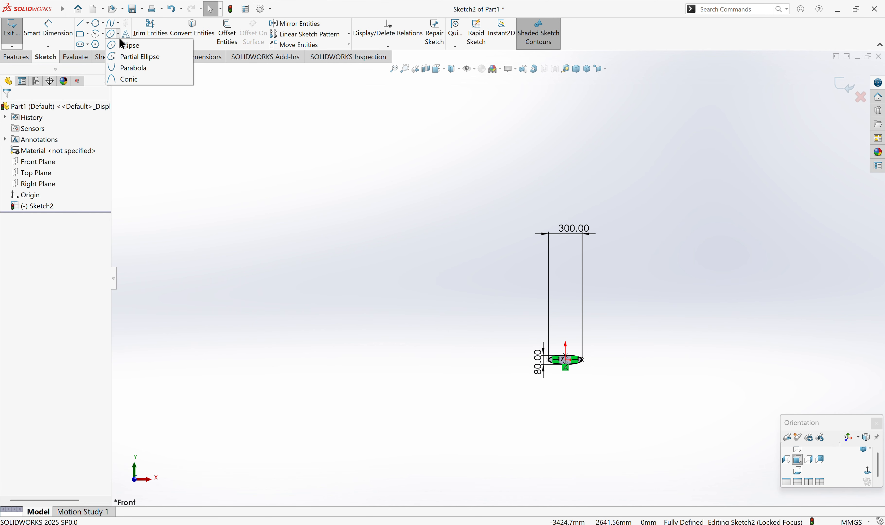
pyautogui.click(119, 59)
pyautogui.scroll(-10, 574, 359)
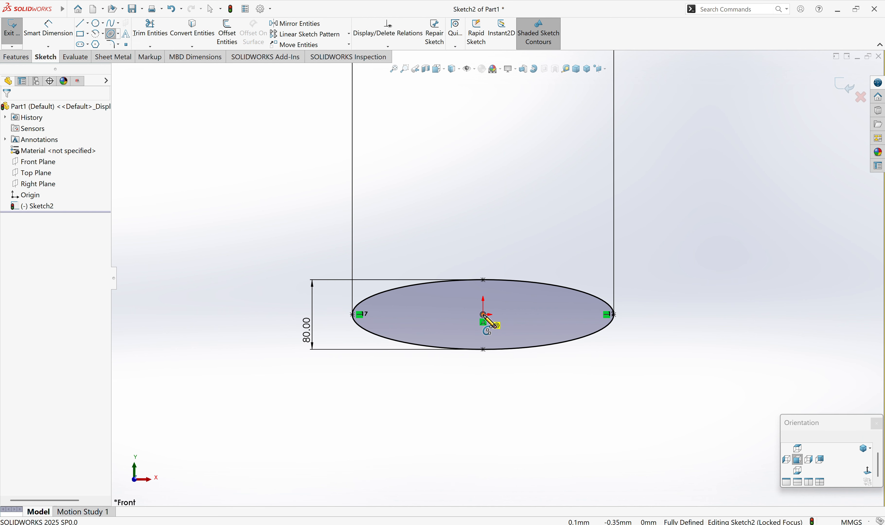
pyautogui.click(483, 315)
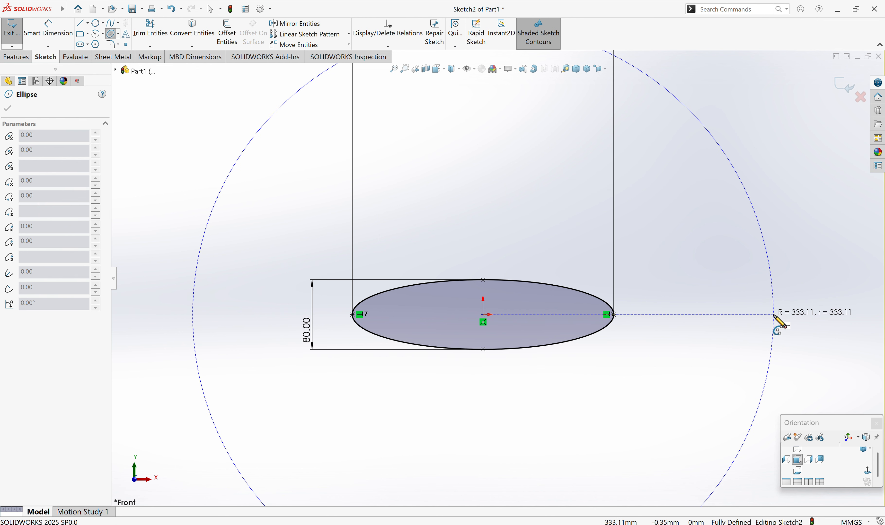
pyautogui.click(776, 316)
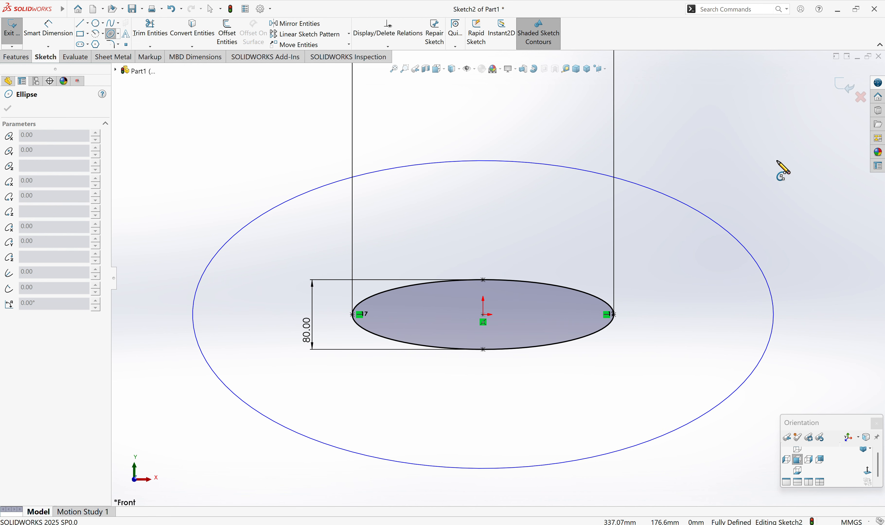
pyautogui.click(690, 206)
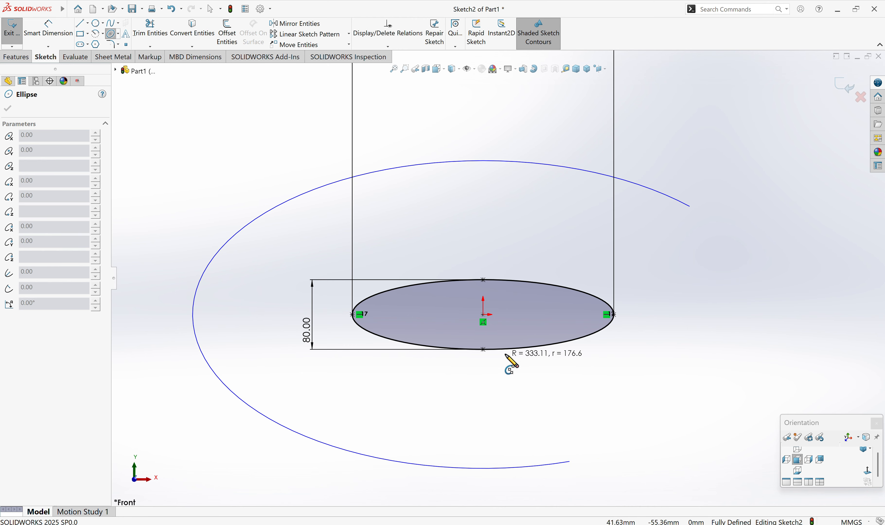
pyautogui.press('Escape')
# Delete the ellipse together with its dimensions and relations.
pyautogui.moveTo(221, 122); pyautogui.dragTo(782, 485)
pyautogui.press('Delete')
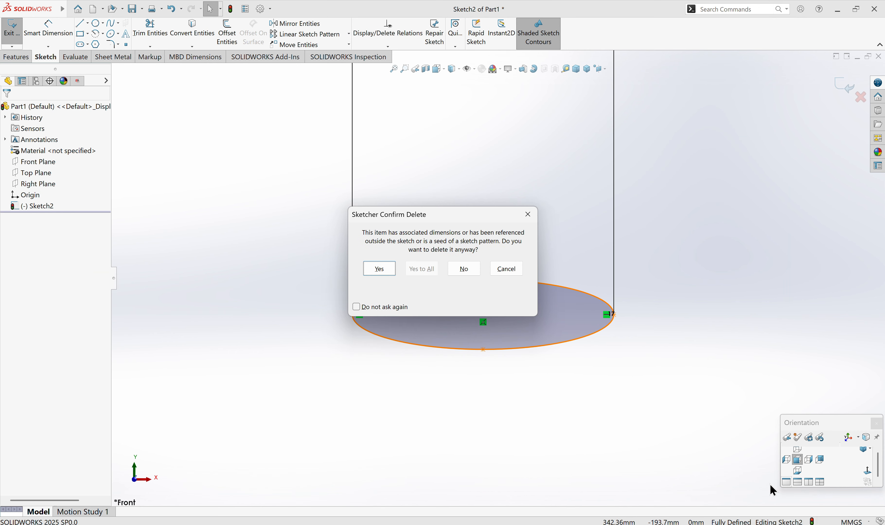
pyautogui.click(382, 276)
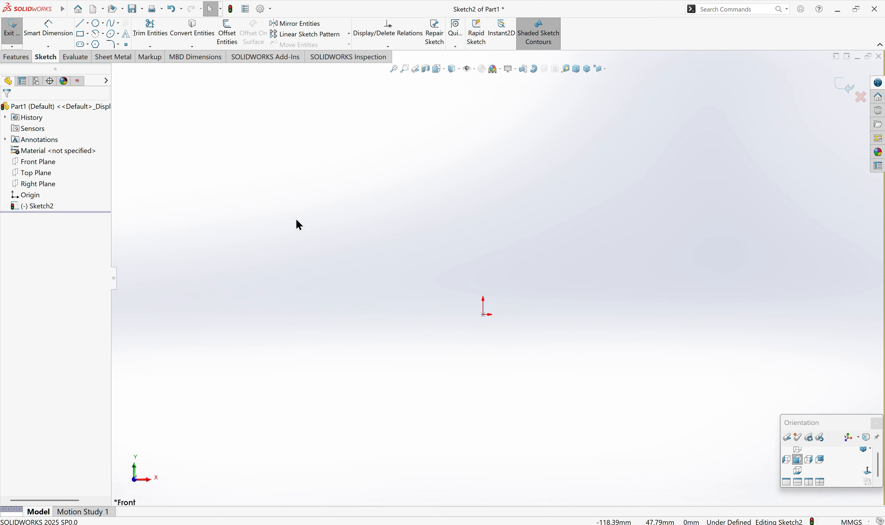
# Try to sketch a straight slot with a horizontal centreline running through the origin.
pyautogui.click(81, 45)
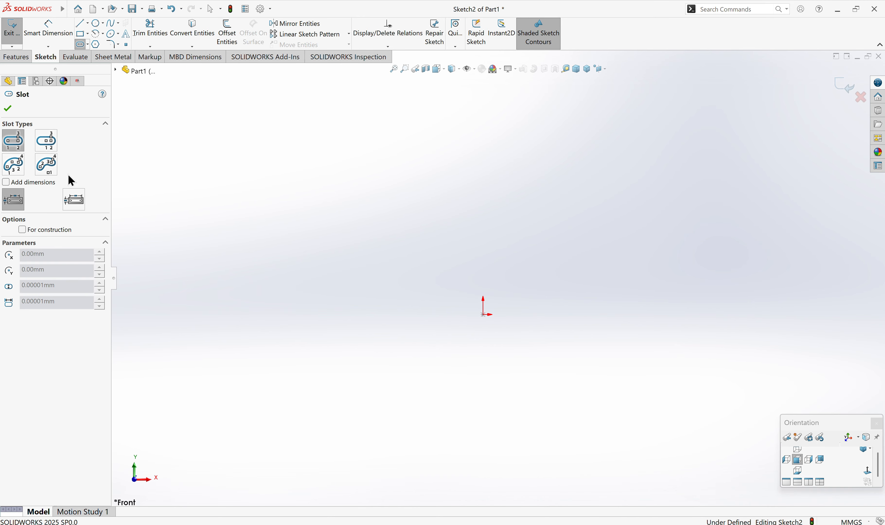
pyautogui.click(49, 146)
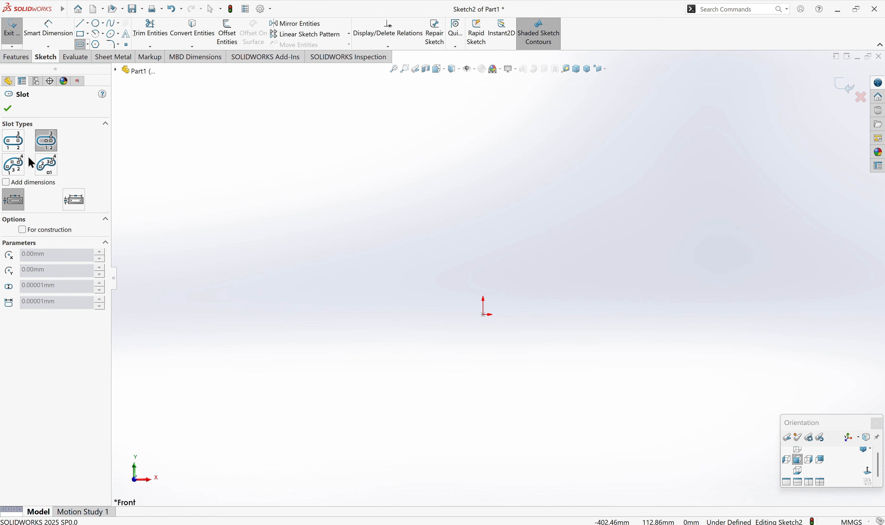
pyautogui.click(14, 141)
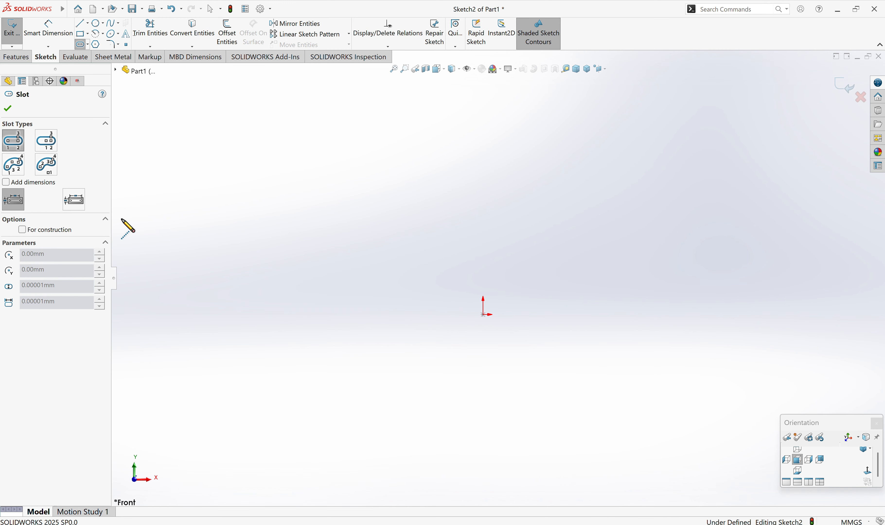
pyautogui.click(309, 315)
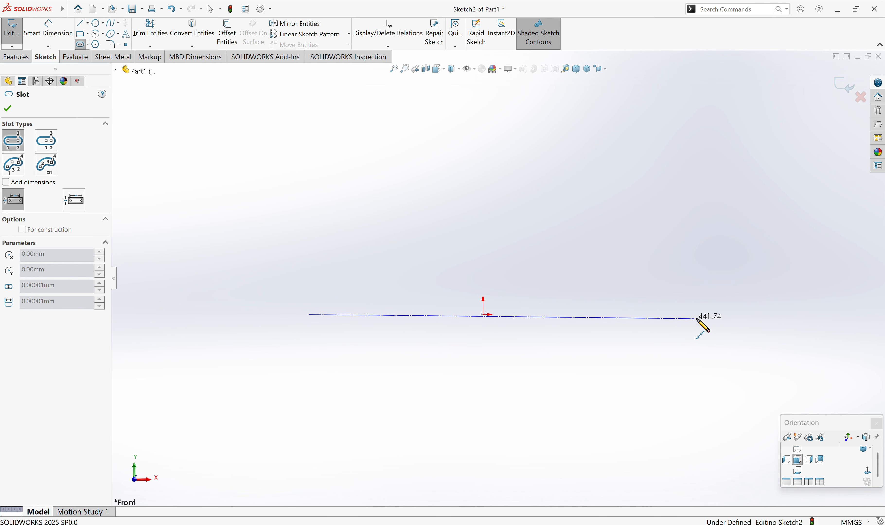
pyautogui.click(713, 315)
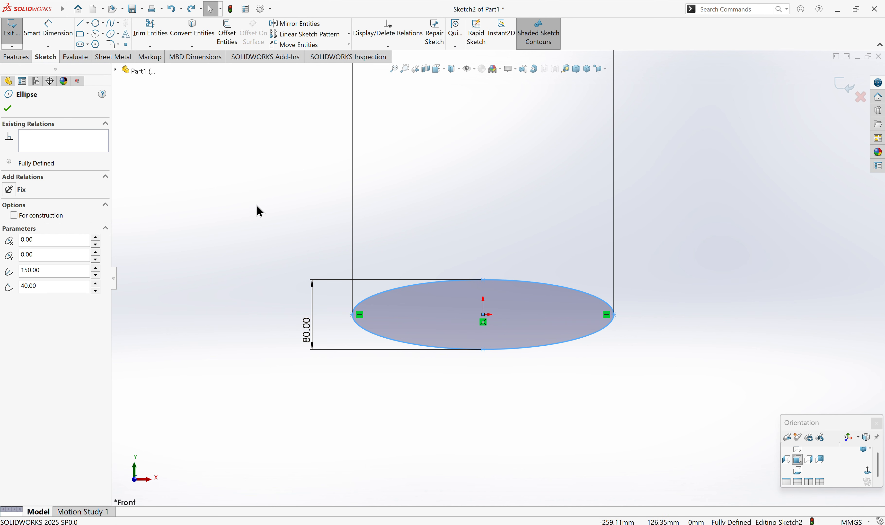
# Clear the selection and delete the restored ellipse with all its dimensions and relations.
pyautogui.press('Escape')
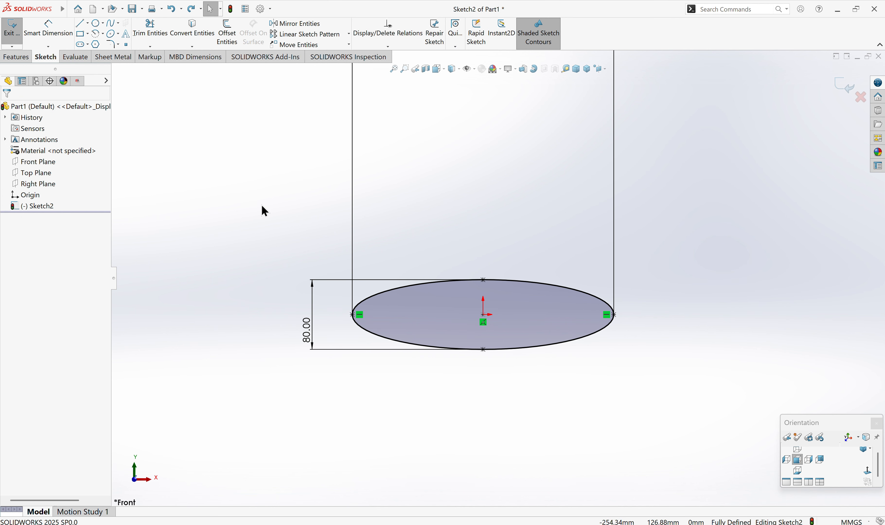
pyautogui.moveTo(229, 148)
pyautogui.mouseDown()
pyautogui.moveTo(711, 363)
pyautogui.moveTo(809, 385)
pyautogui.mouseUp()
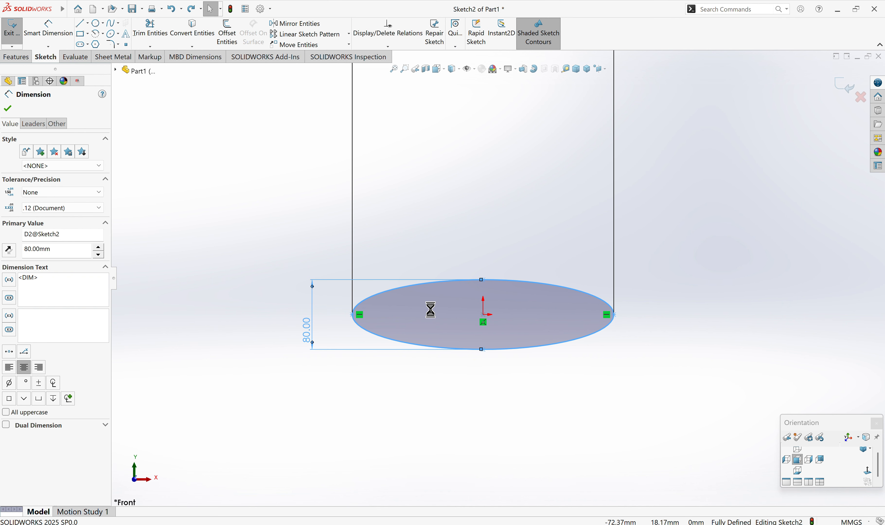
pyautogui.press('Delete')
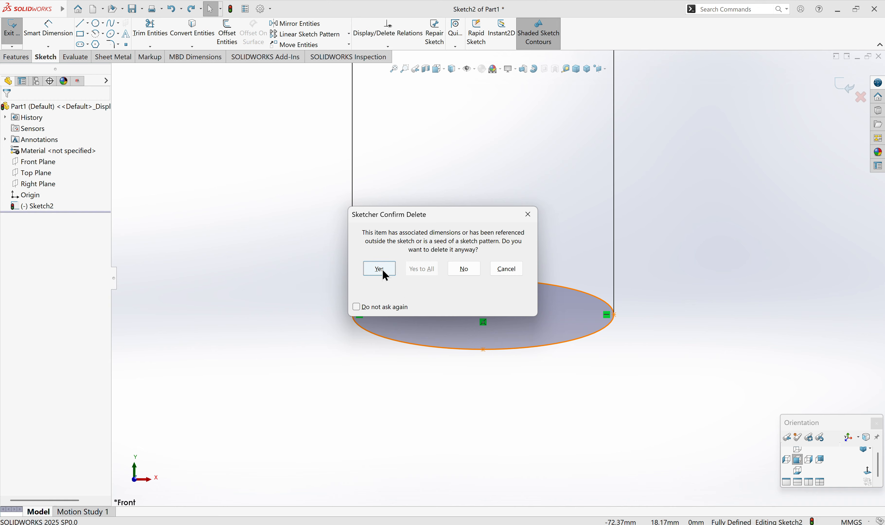
pyautogui.click(381, 270)
# Sketch a horizontal straight slot through the origin, about 416 mm between arc centres and about 103 mm wide.
pyautogui.click(81, 45)
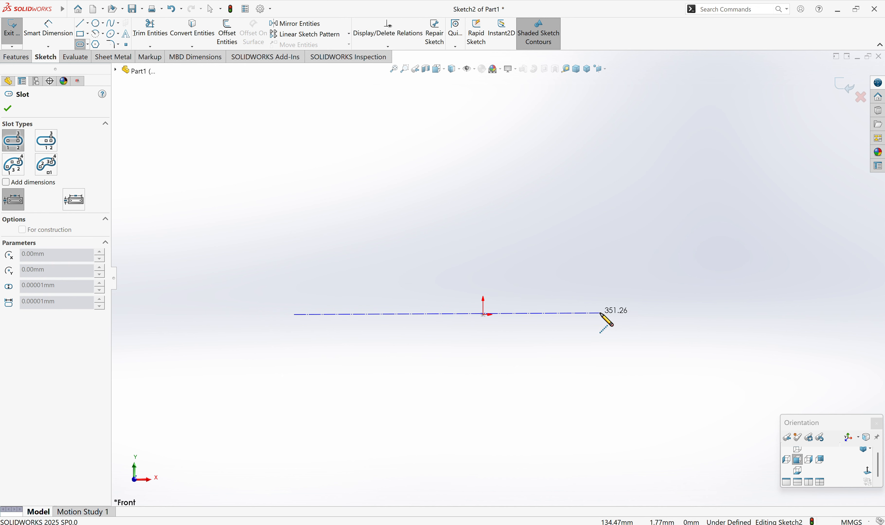
pyautogui.click(657, 314)
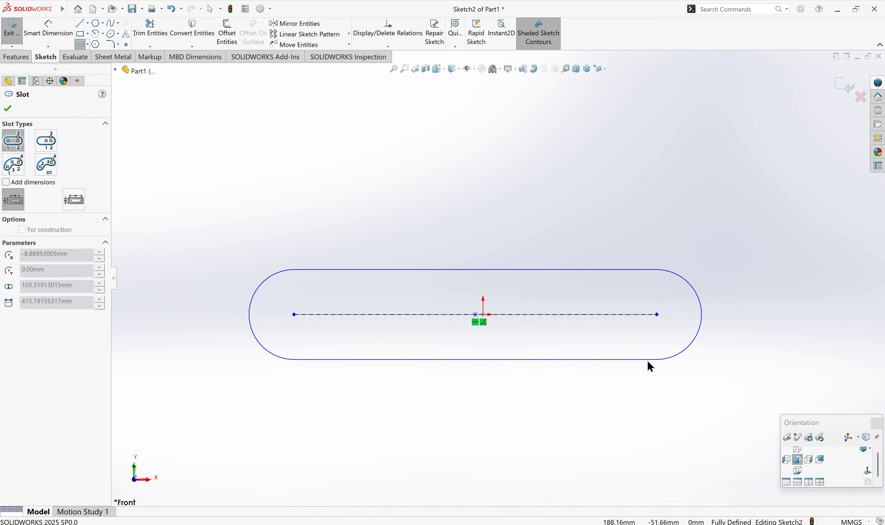
pyautogui.click(648, 361)
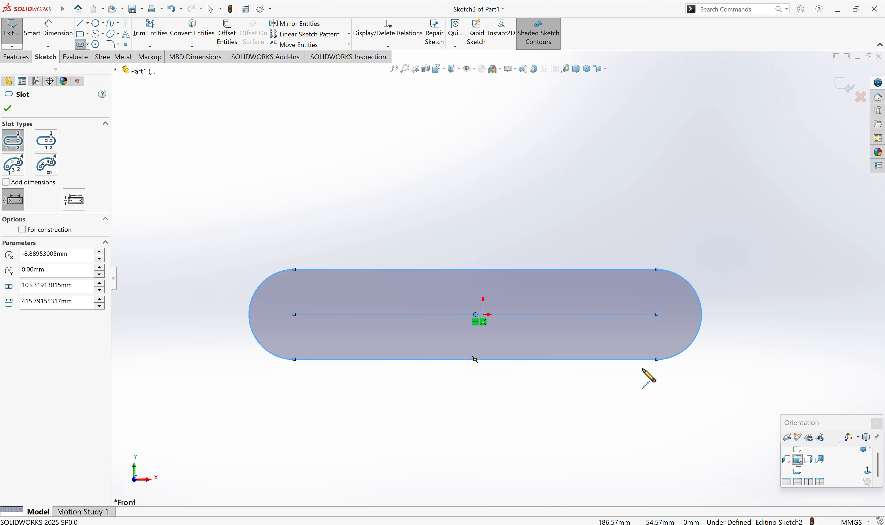
pyautogui.press('Escape')
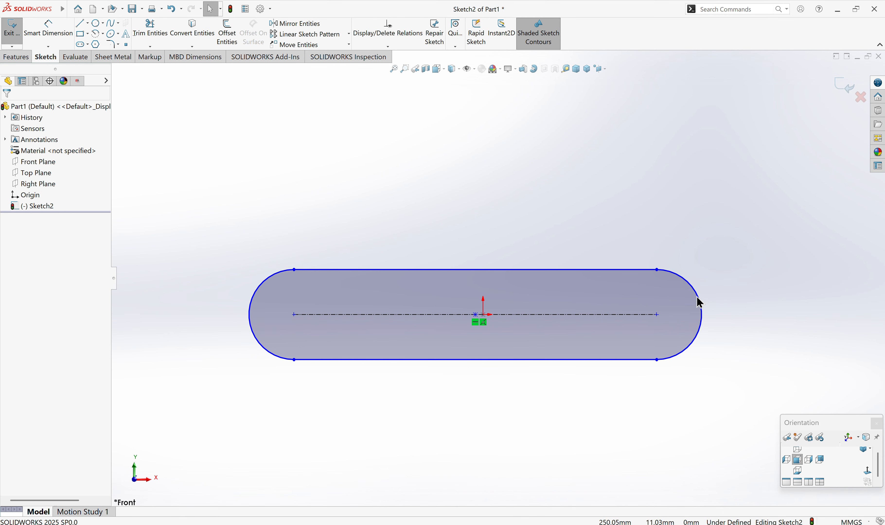
# Dimension the straight slot's centre-to-centre length as 114 mm.
pyautogui.moveTo(764, 361); pyautogui.dragTo(768, 253, button='right')
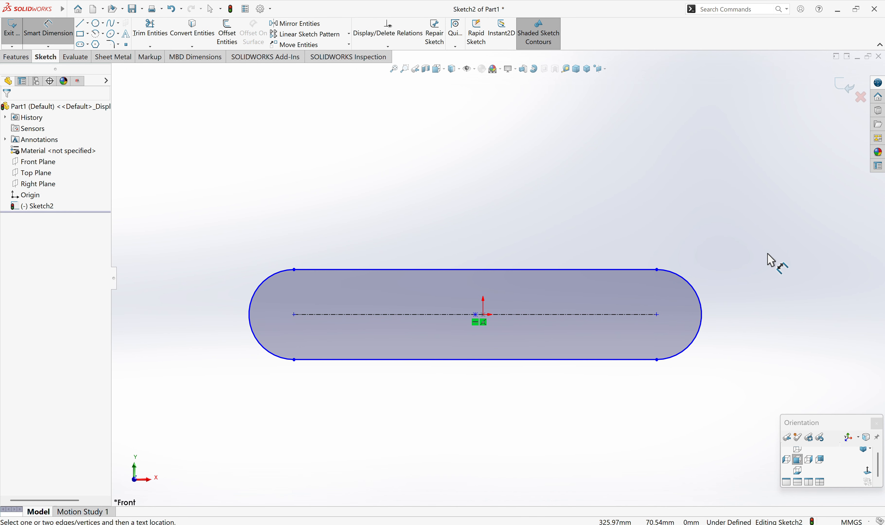
pyautogui.click(517, 315)
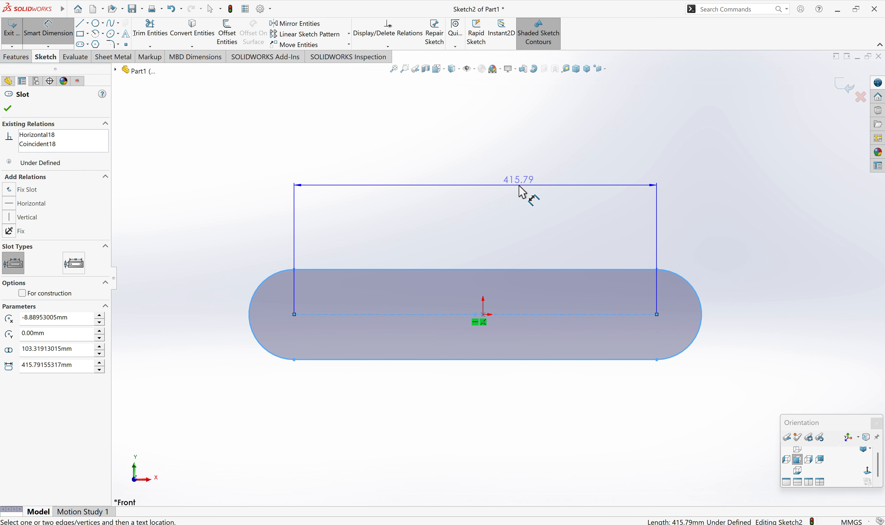
pyautogui.click(520, 191)
pyautogui.write('114')
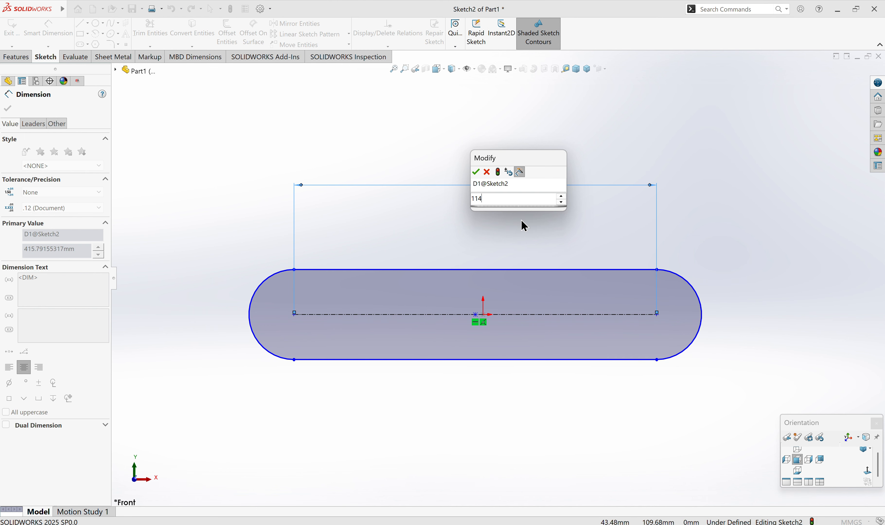
pyautogui.press('Return')
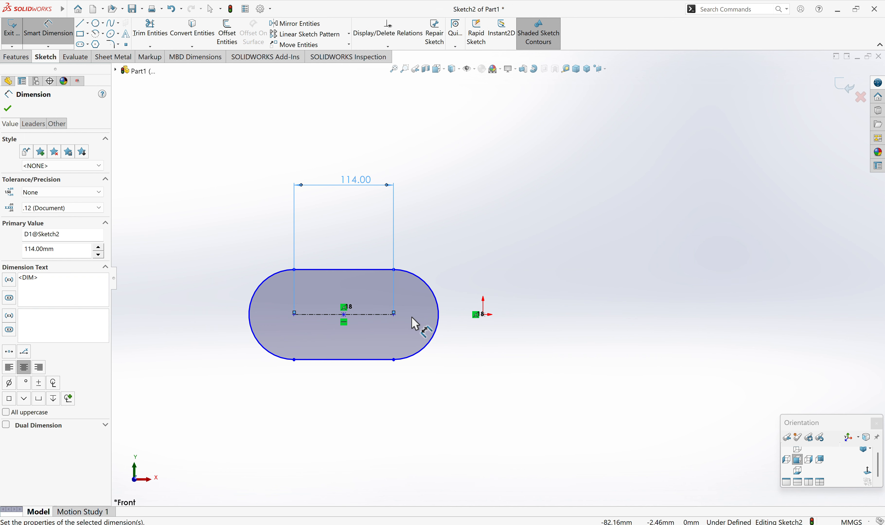
pyautogui.press('Escape')
pyautogui.scroll(-3, 369, 311)
pyautogui.scroll(4, 467, 324)
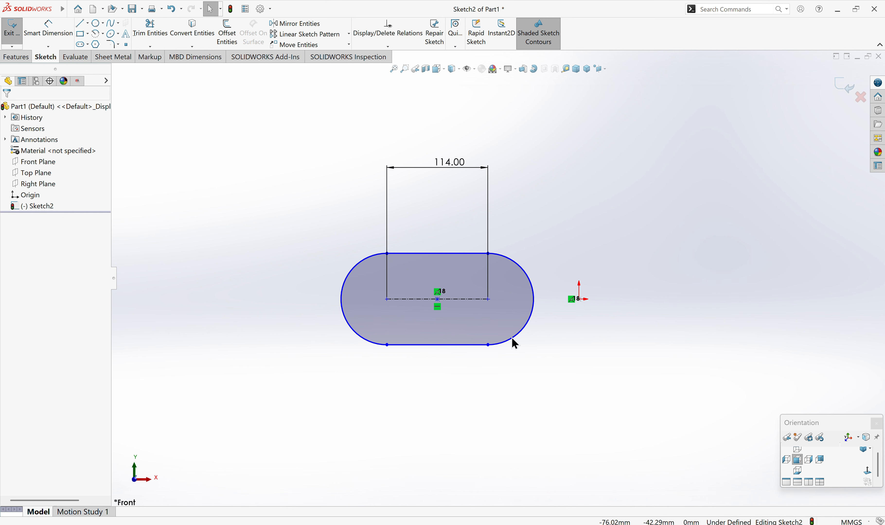
# Dimension the slot's right end arc with a 30 mm radius.
pyautogui.moveTo(529, 437); pyautogui.dragTo(550, 286, button='right')
pyautogui.click(535, 305)
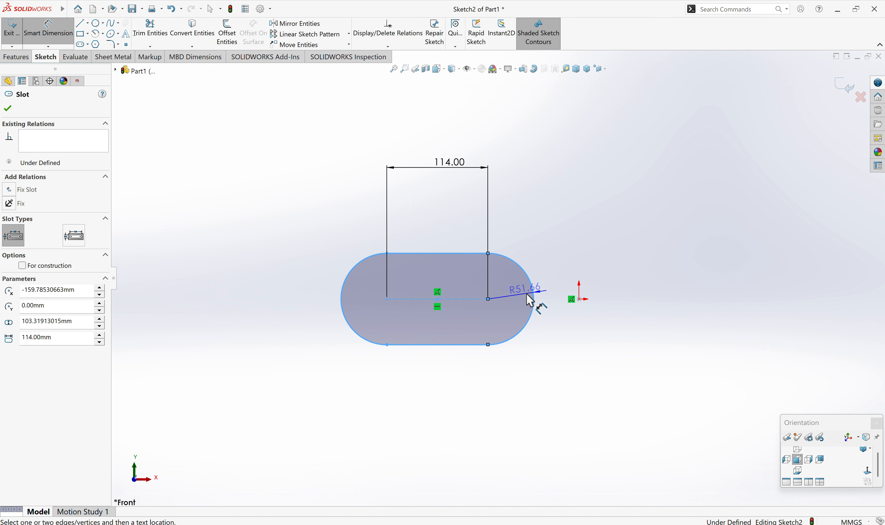
pyautogui.click(523, 290)
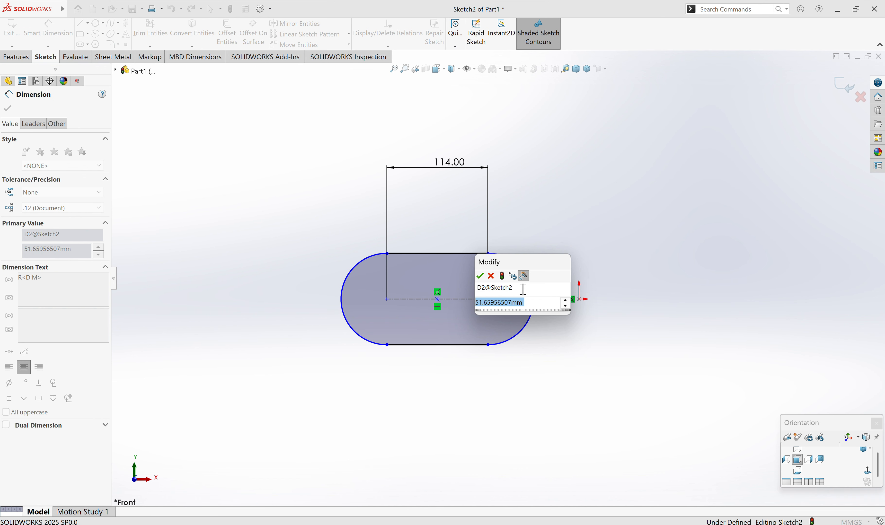
pyautogui.write('3')
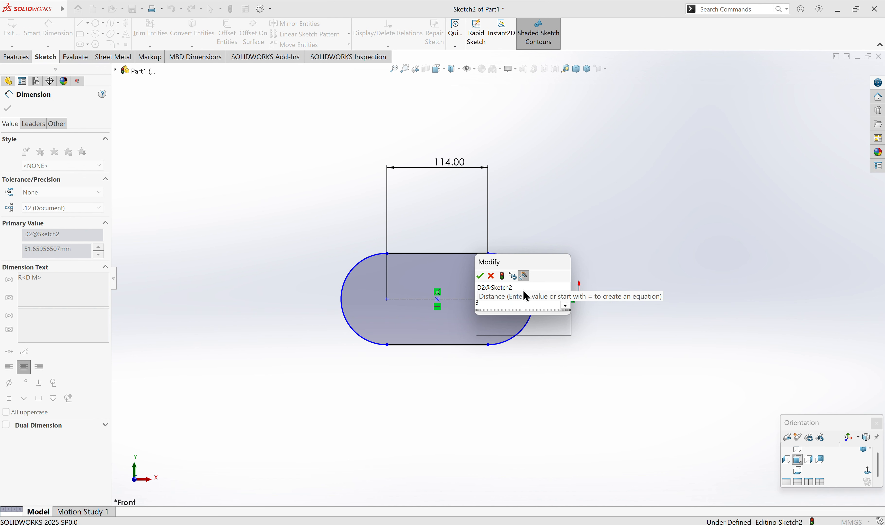
pyautogui.write('0')
pyautogui.press('Return')
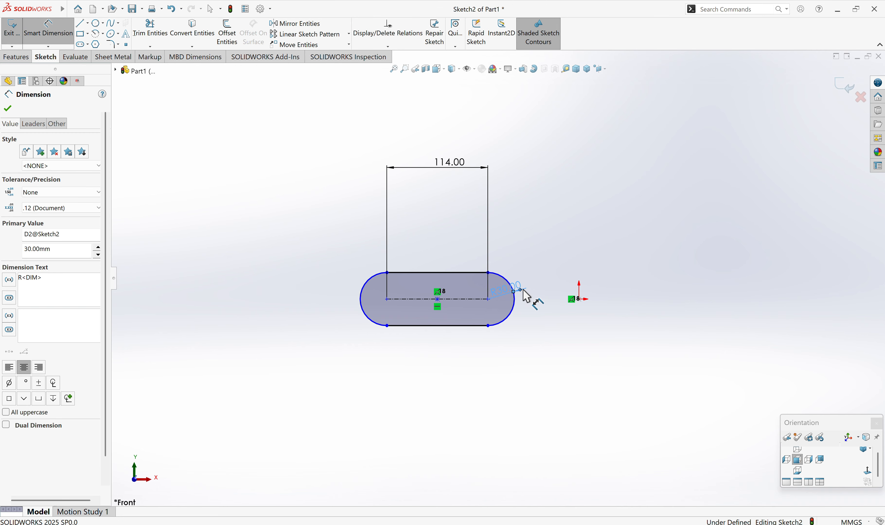
pyautogui.press('Escape')
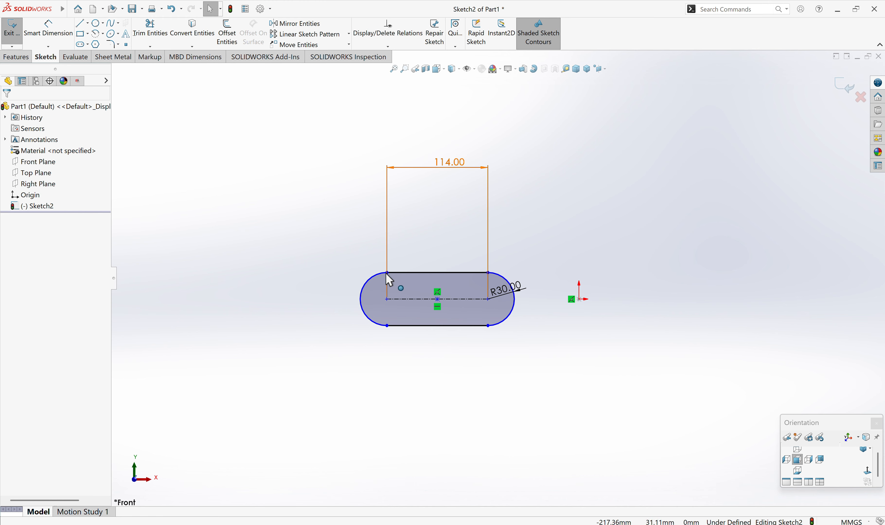
# Centre the slot on the origin by making its centreline midpoint coincident with the origin.
pyautogui.click(389, 305)
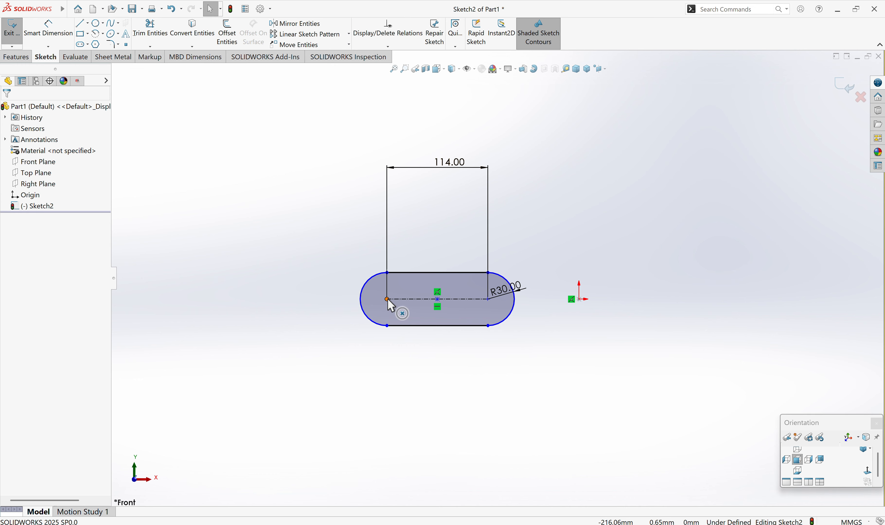
pyautogui.moveTo(389, 303)
pyautogui.mouseDown()
pyautogui.moveTo(352, 301)
pyautogui.moveTo(521, 299)
pyautogui.moveTo(460, 328)
pyautogui.moveTo(330, 328)
pyautogui.moveTo(387, 324)
pyautogui.mouseUp()
pyautogui.click(446, 338)
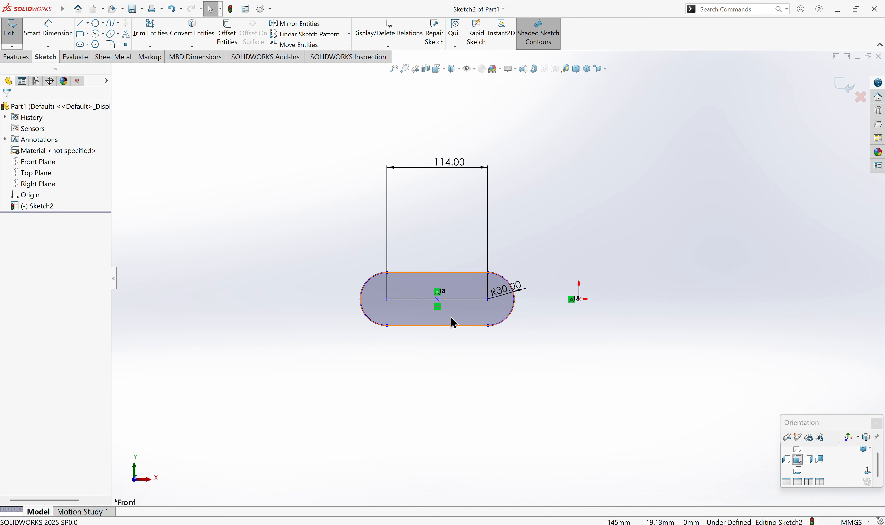
pyautogui.scroll(-2, 452, 323)
pyautogui.click(440, 294)
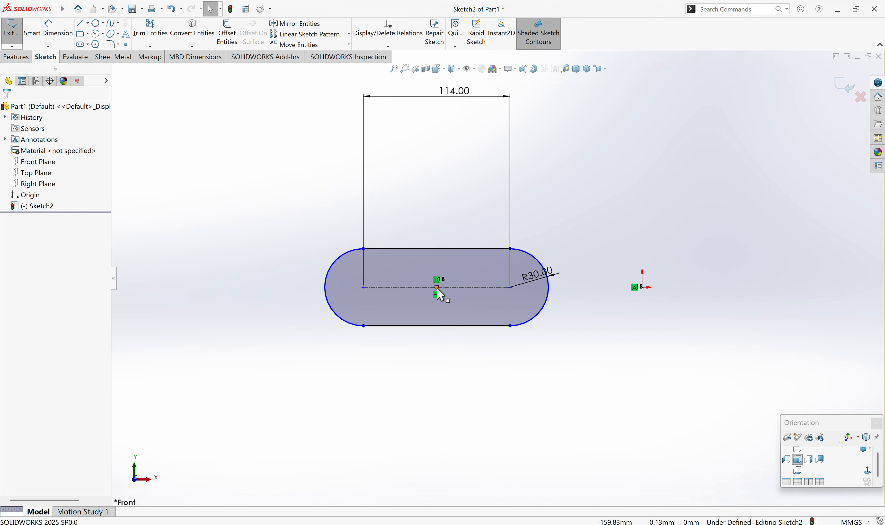
pyautogui.keyDown('ctrl'); pyautogui.click(644, 289); pyautogui.keyUp('ctrl')
pyautogui.click(680, 260)
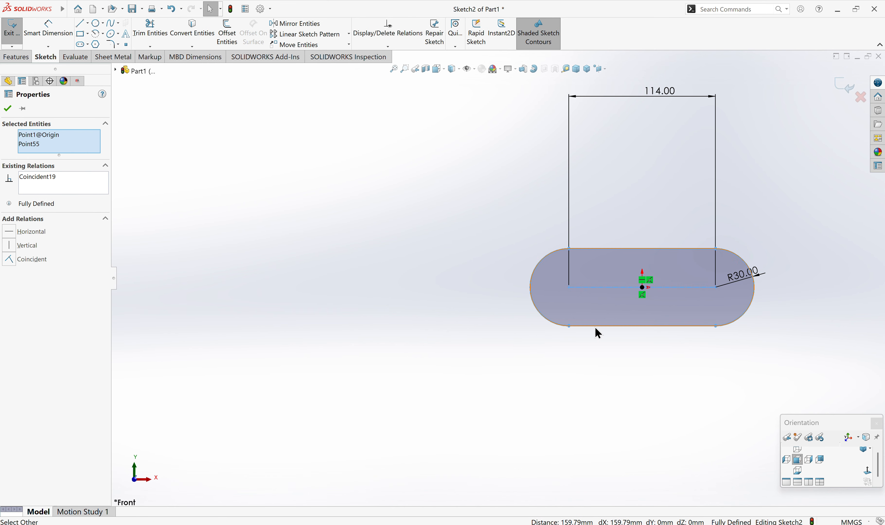
pyautogui.click(595, 329)
pyautogui.press('f')
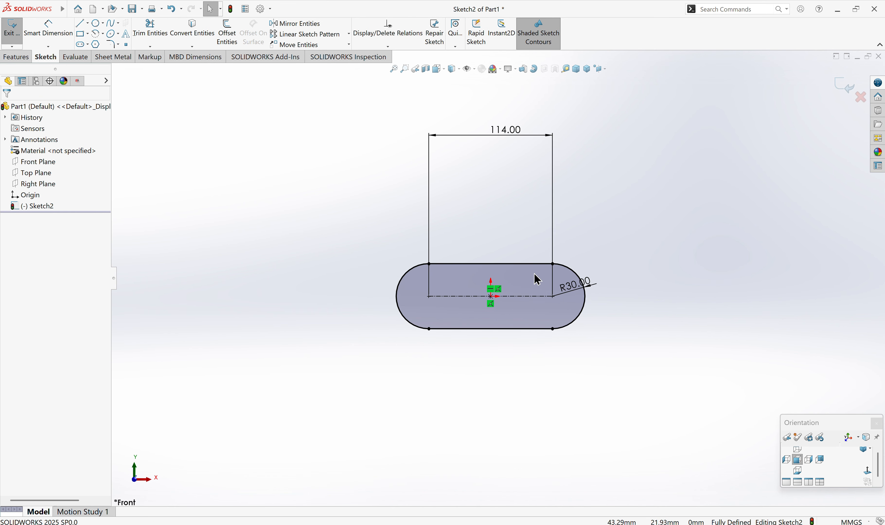
# Delete the origin-centred 114 mm slot together with its dimensions and relations.
pyautogui.scroll(3, 502, 269)
pyautogui.moveTo(362, 190)
pyautogui.mouseDown()
pyautogui.moveTo(577, 332)
pyautogui.moveTo(597, 334)
pyautogui.mouseUp()
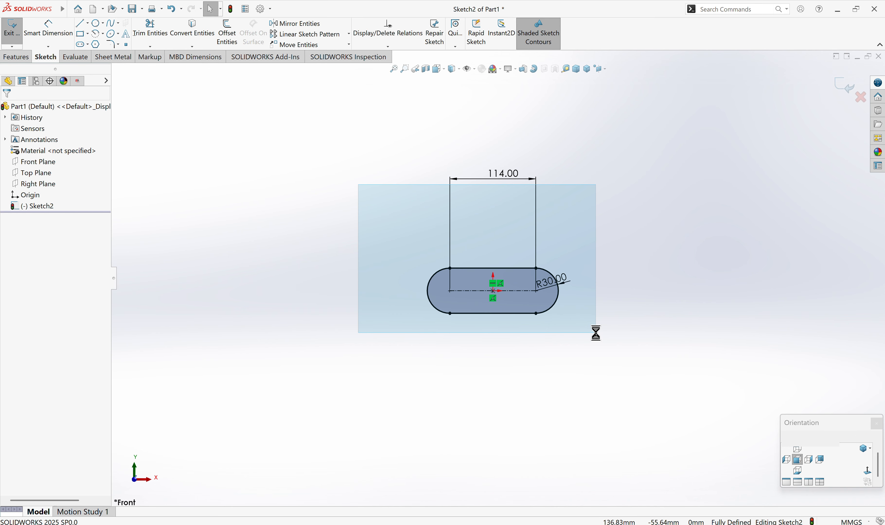
pyautogui.press('Delete')
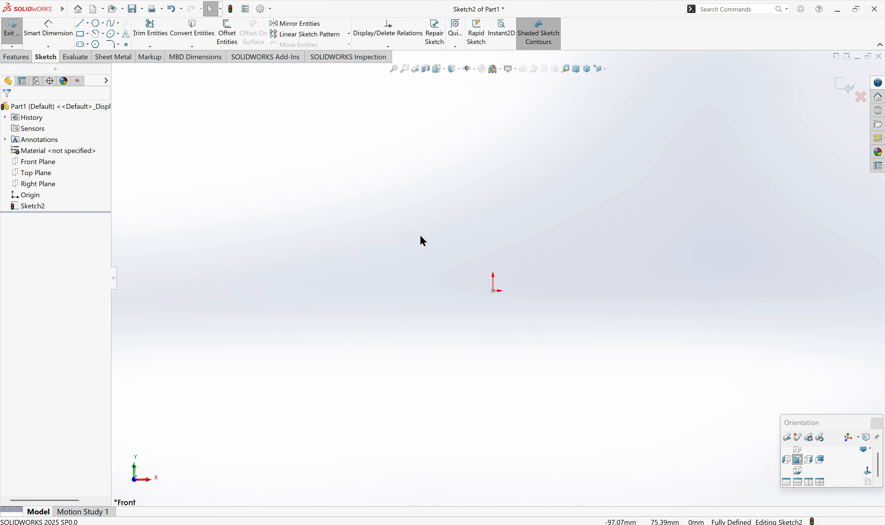
# Sketch a horizontal centerpoint straight slot on the origin, about 536 mm between arc centres and about 143 mm wide.
pyautogui.click(82, 45)
pyautogui.click(45, 141)
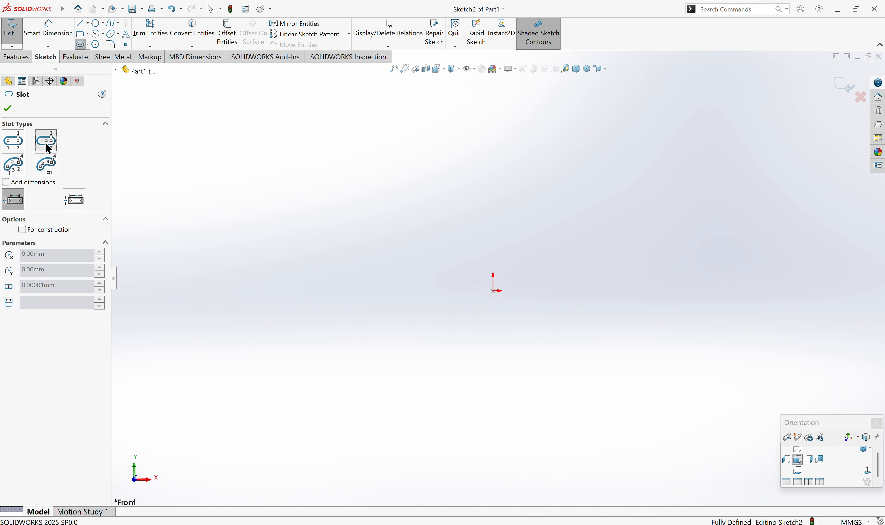
pyautogui.click(493, 291)
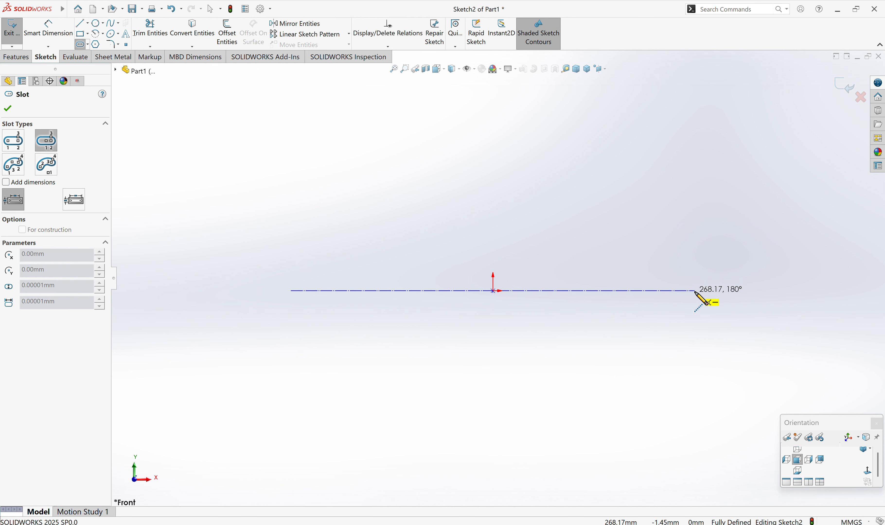
pyautogui.click(696, 291)
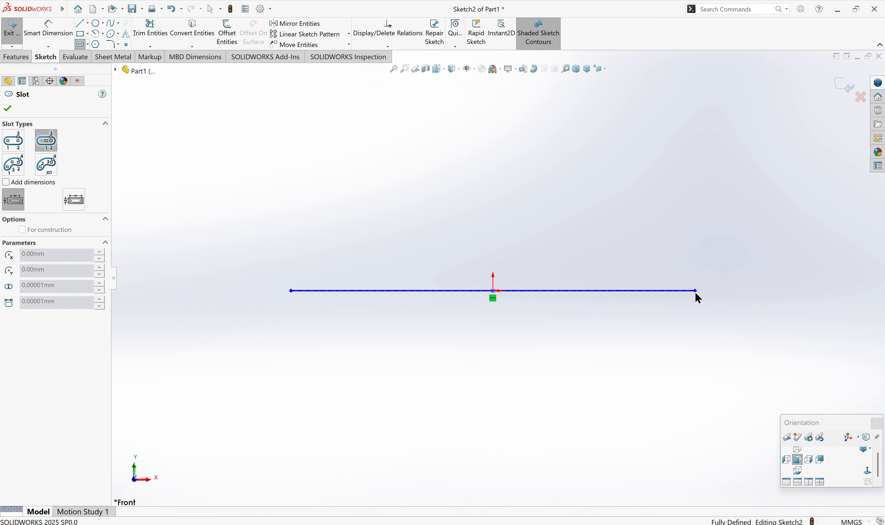
pyautogui.click(730, 244)
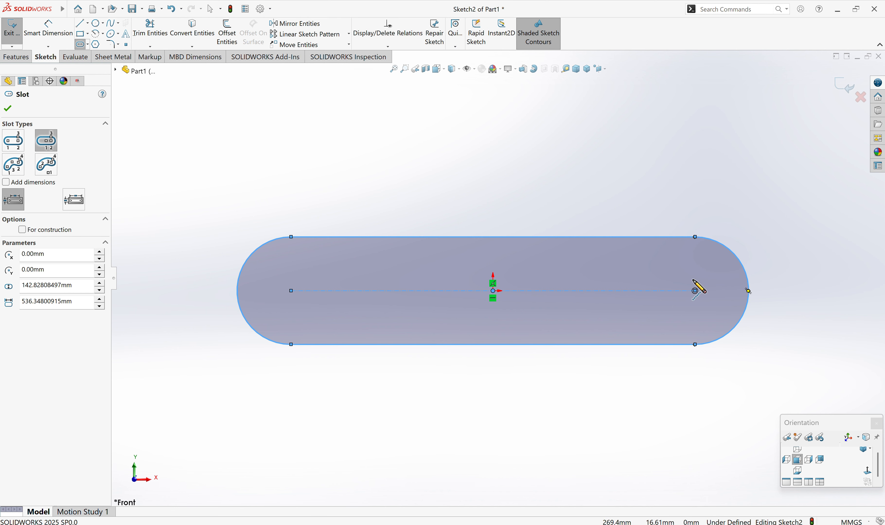
pyautogui.press('Escape')
# Dimension the centerpoint slot's centre-to-centre length, keeping its drawn value.
pyautogui.moveTo(197, 385); pyautogui.dragTo(215, 238, button='right')
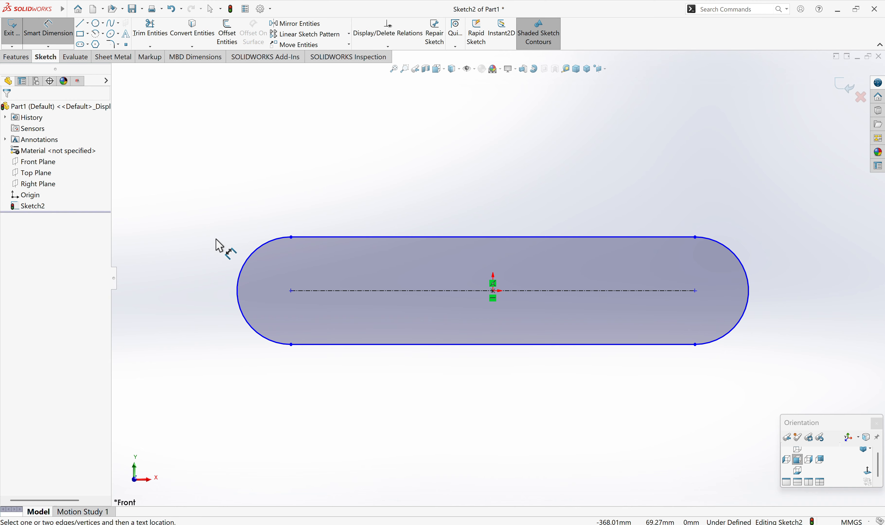
pyautogui.click(320, 290)
pyautogui.click(350, 116)
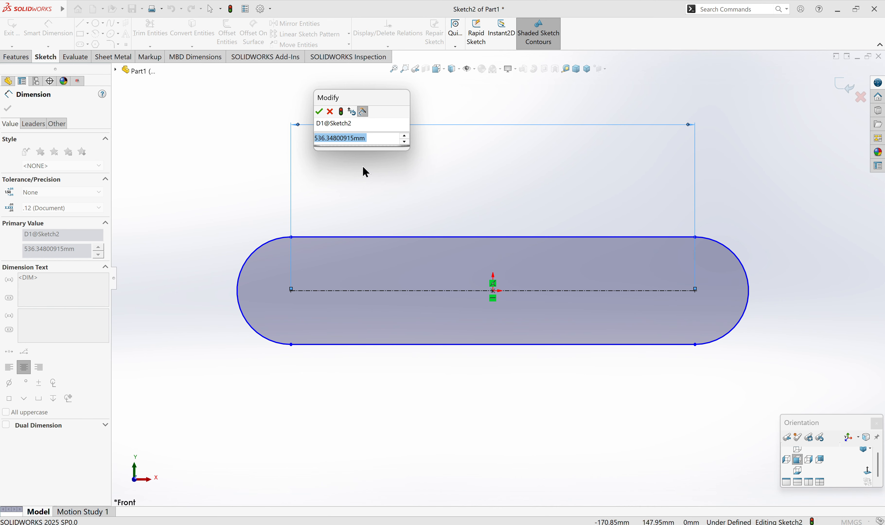
pyautogui.click(322, 112)
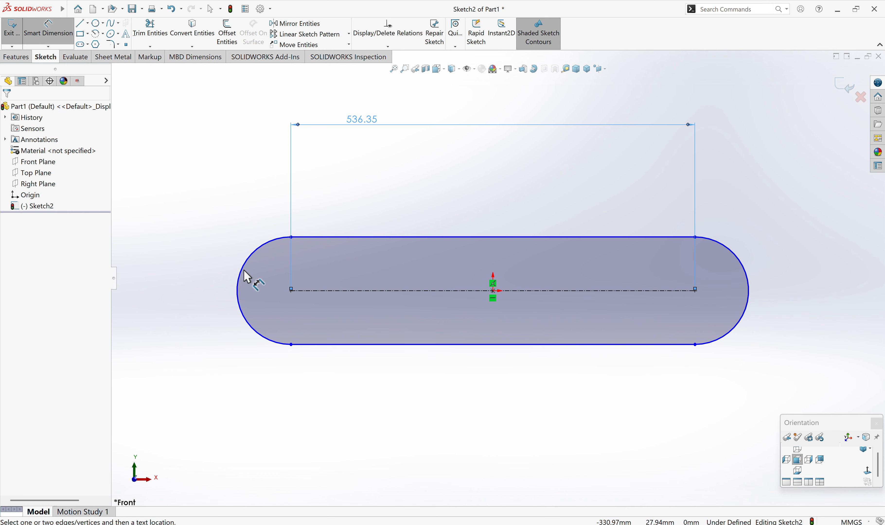
# Dimension the centerpoint slot's left end arc with a 70 mm radius.
pyautogui.click(248, 278)
pyautogui.click(256, 285)
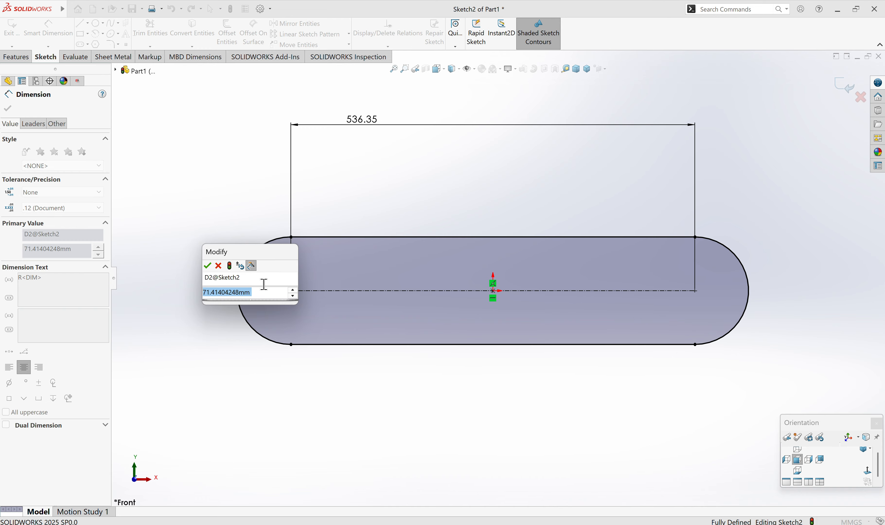
pyautogui.write('70')
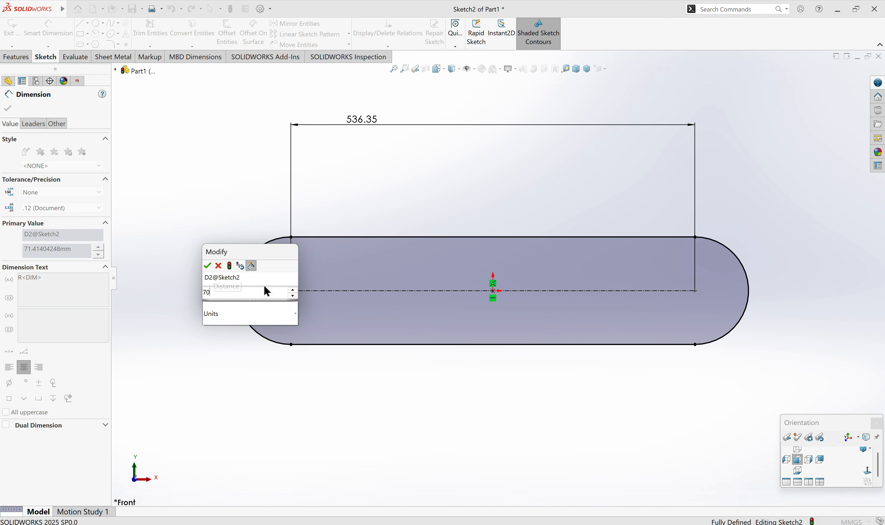
pyautogui.press('Return')
pyautogui.press('f')
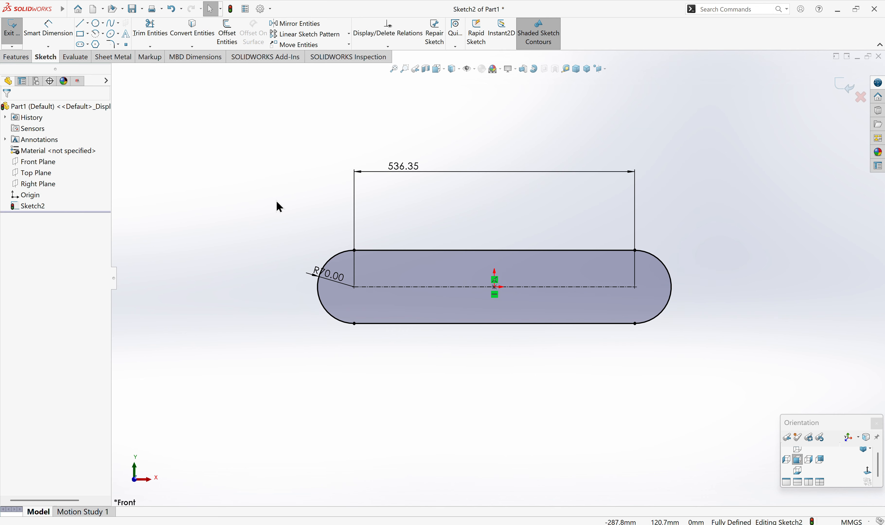
# Delete the dimensioned slot and sketch a six-sided inscribed-circle polygon centred on the origin, vertex straight up, with sides about 312 mm long.
pyautogui.moveTo(264, 155); pyautogui.dragTo(761, 364)
pyautogui.press('Delete')
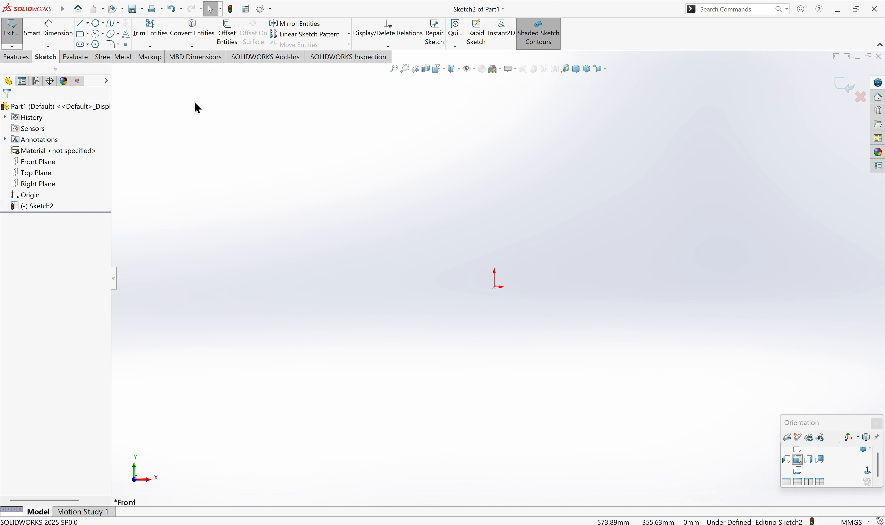
pyautogui.click(95, 46)
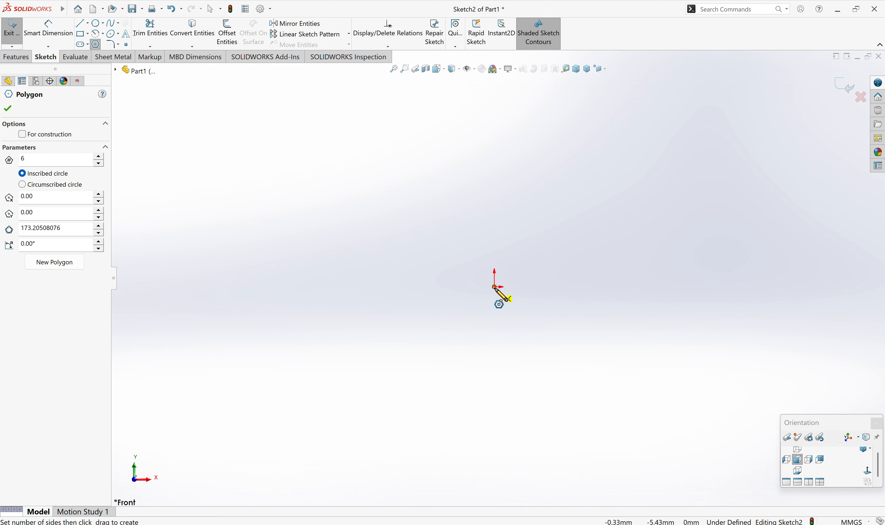
pyautogui.moveTo(495, 287)
pyautogui.mouseDown()
pyautogui.moveTo(570, 210)
pyautogui.moveTo(627, 228)
pyautogui.moveTo(593, 191)
pyautogui.moveTo(495, 124)
pyautogui.mouseUp()
pyautogui.press('Escape')
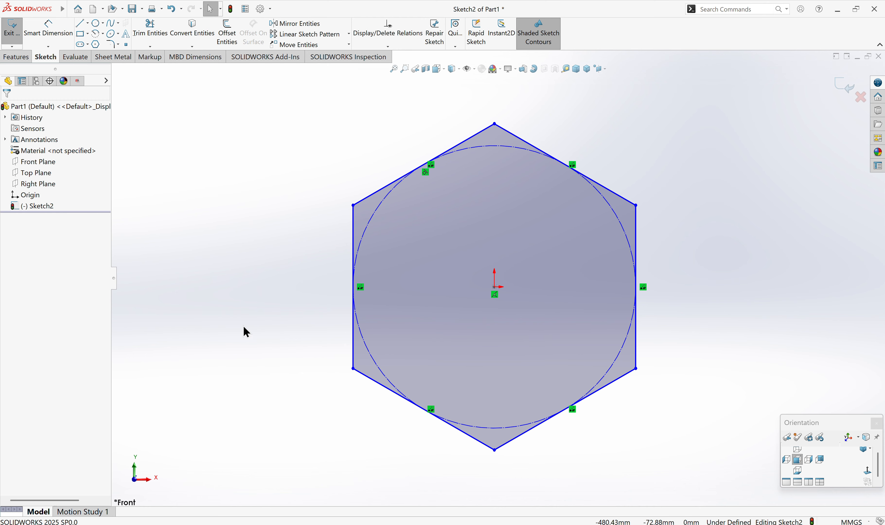
# Dimension the hexagon's upper-left side as 200 mm.
pyautogui.moveTo(244, 326); pyautogui.dragTo(263, 125, button='right')
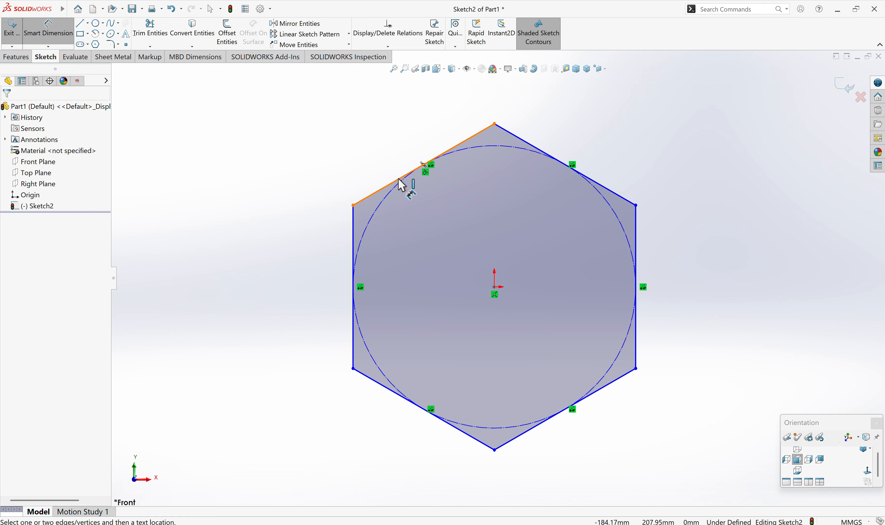
pyautogui.click(404, 183)
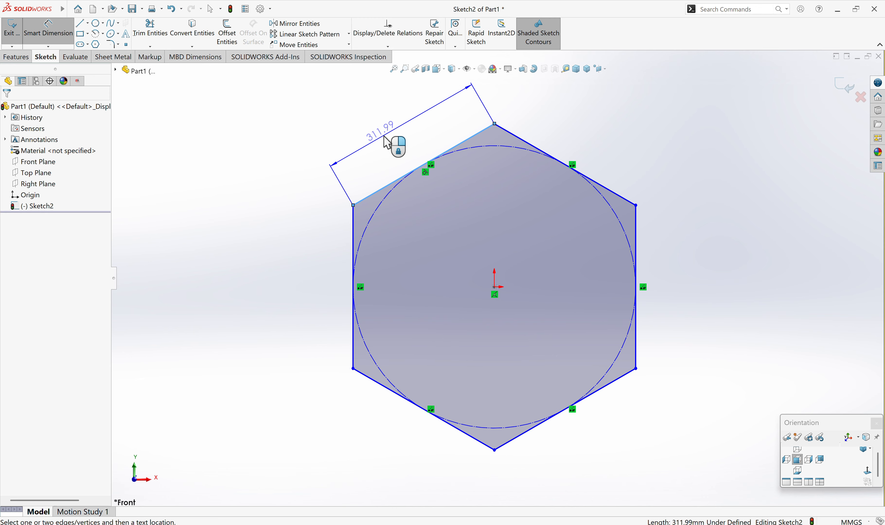
pyautogui.click(386, 142)
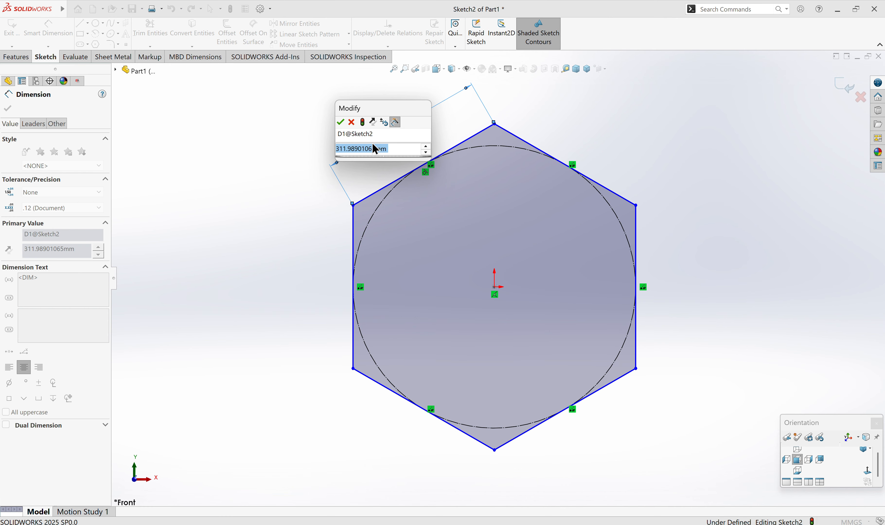
pyautogui.write('200')
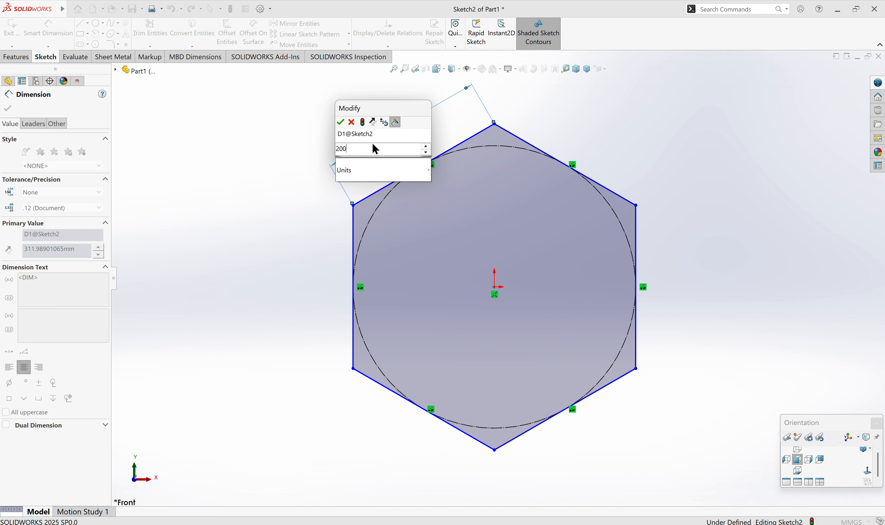
pyautogui.press('Return')
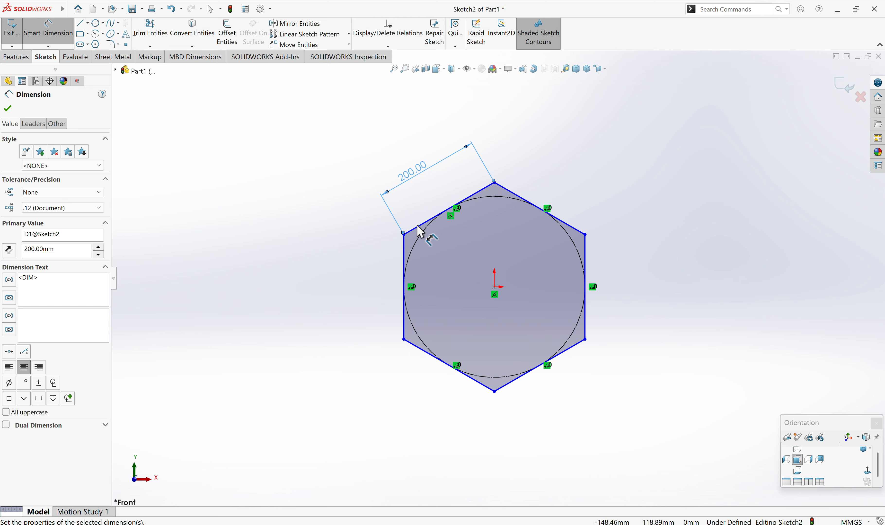
# Add a Vertical relation to the hexagon's left and right sides.
pyautogui.press('Escape')
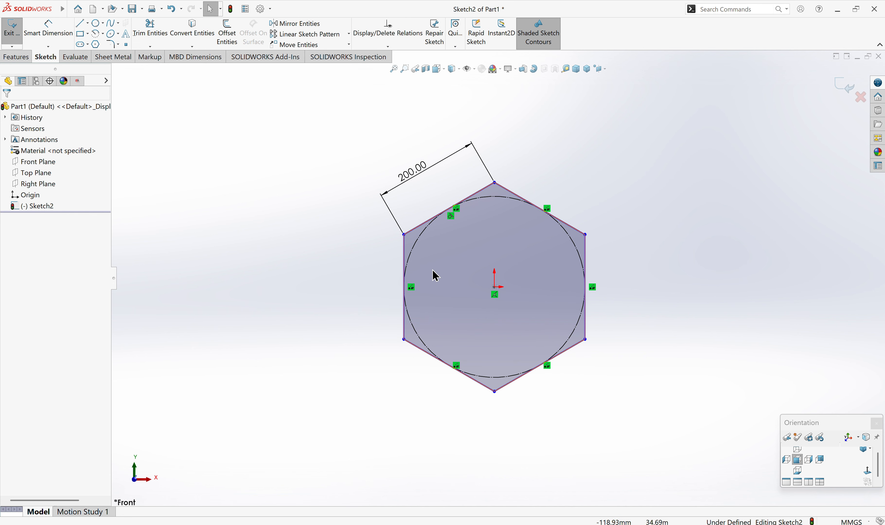
pyautogui.click(405, 270)
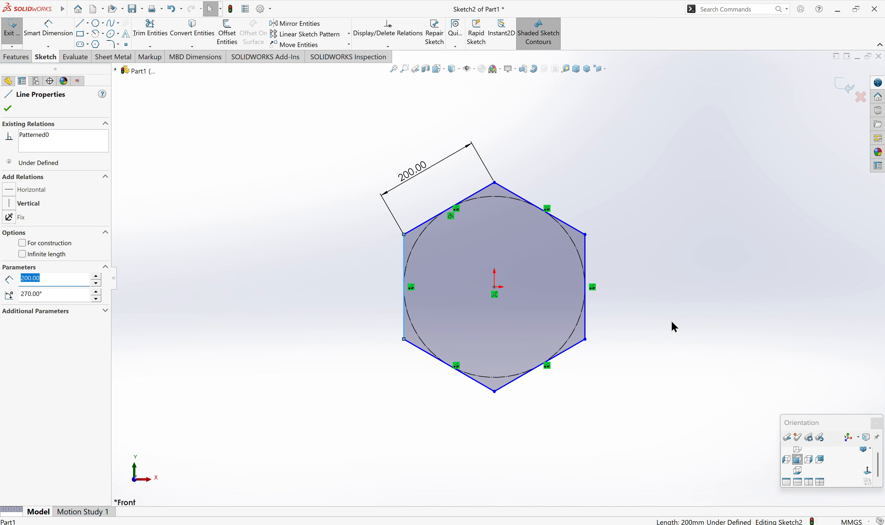
pyautogui.keyDown('ctrl'); pyautogui.click(586, 329); pyautogui.keyUp('ctrl')
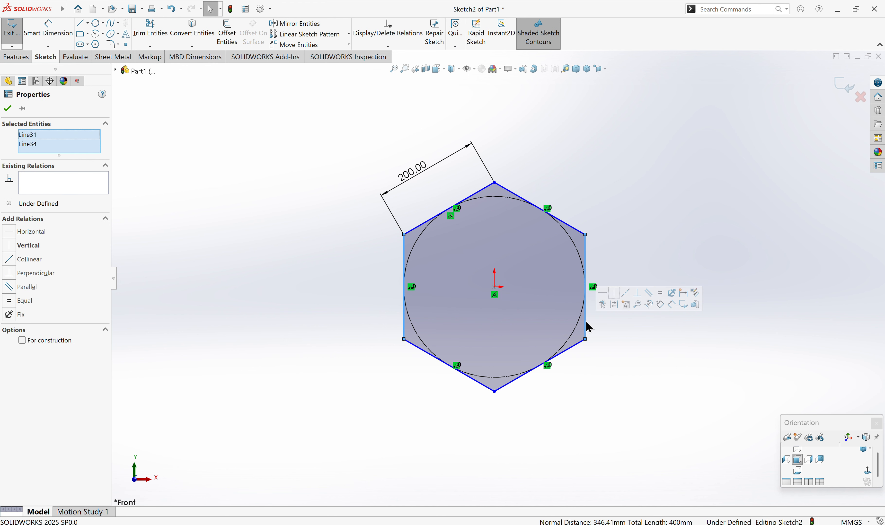
pyautogui.click(613, 258)
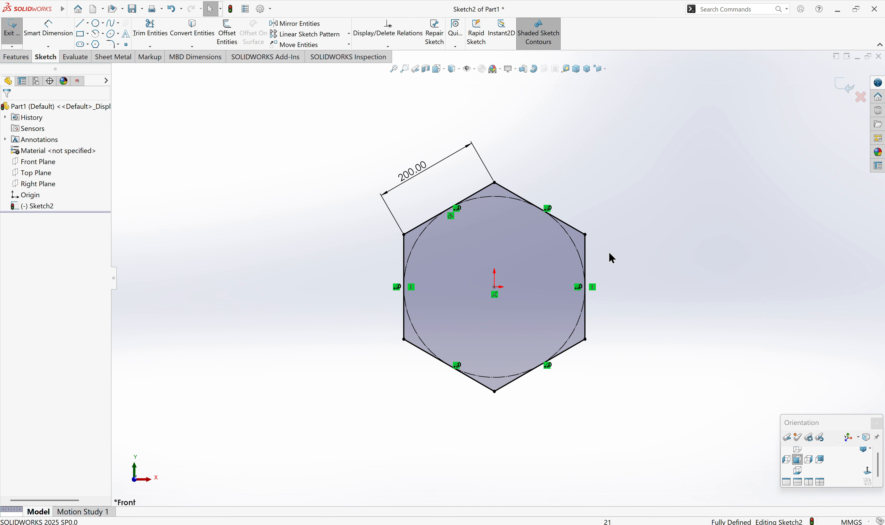
# Undo the vertical relation and the 200 mm side dimension, and dimension the hexagon's inscribed circle with a 220 mm diameter.
pyautogui.hotkey('ctrl', 's')
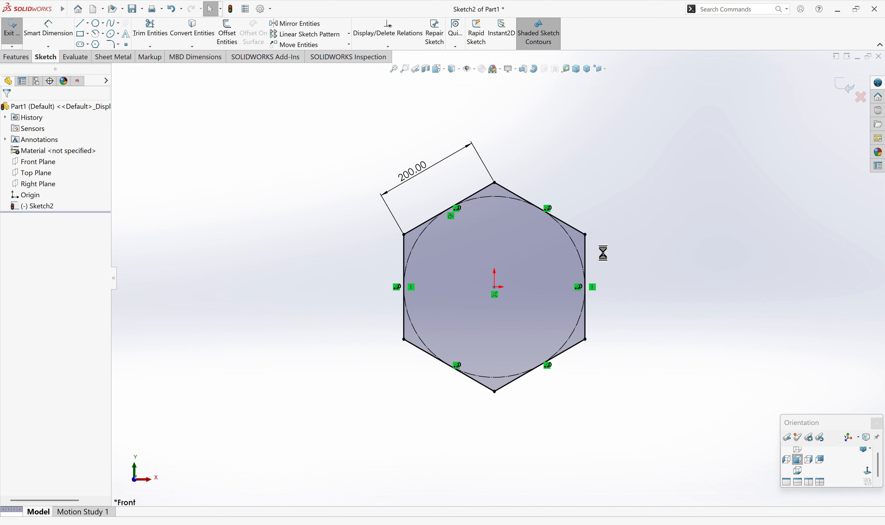
pyautogui.hotkey('ctrl', 'z')
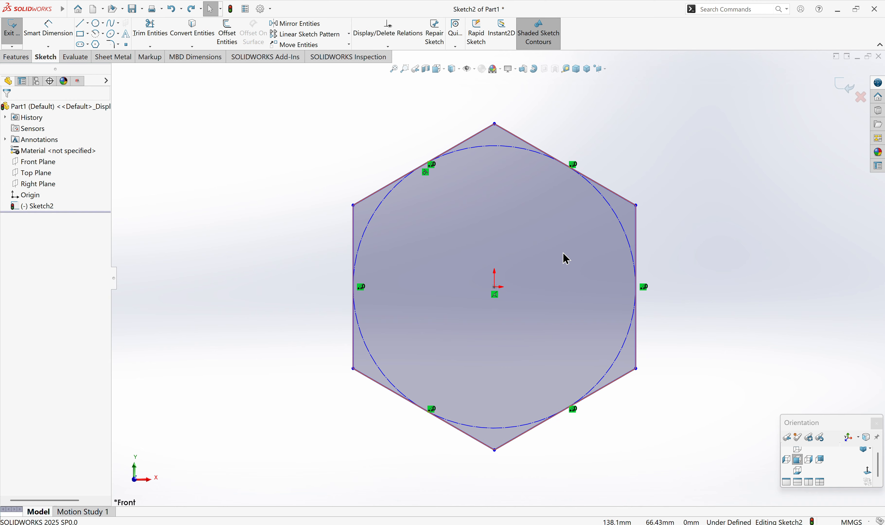
pyautogui.moveTo(277, 288); pyautogui.dragTo(272, 228, button='right')
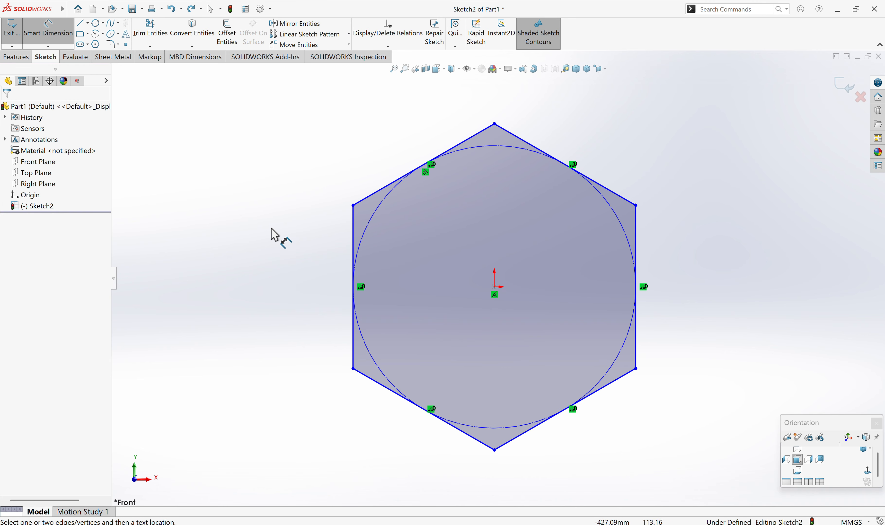
pyautogui.click(367, 229)
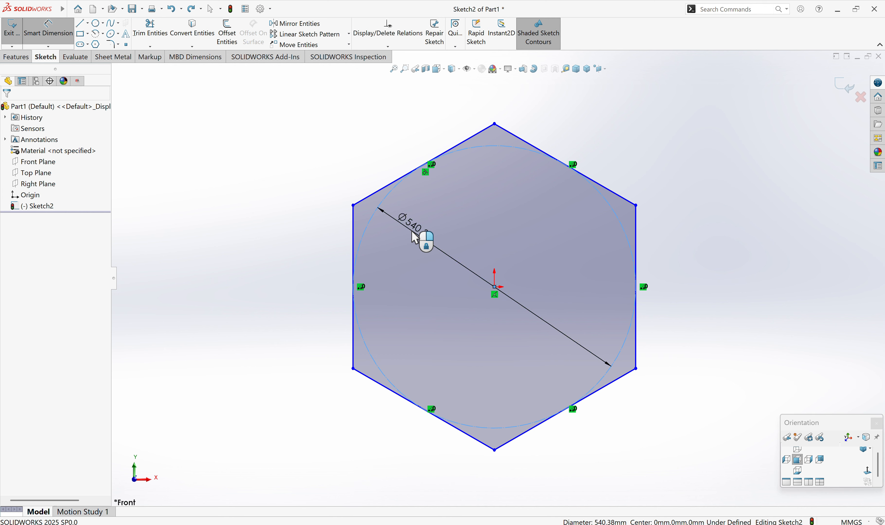
pyautogui.click(413, 232)
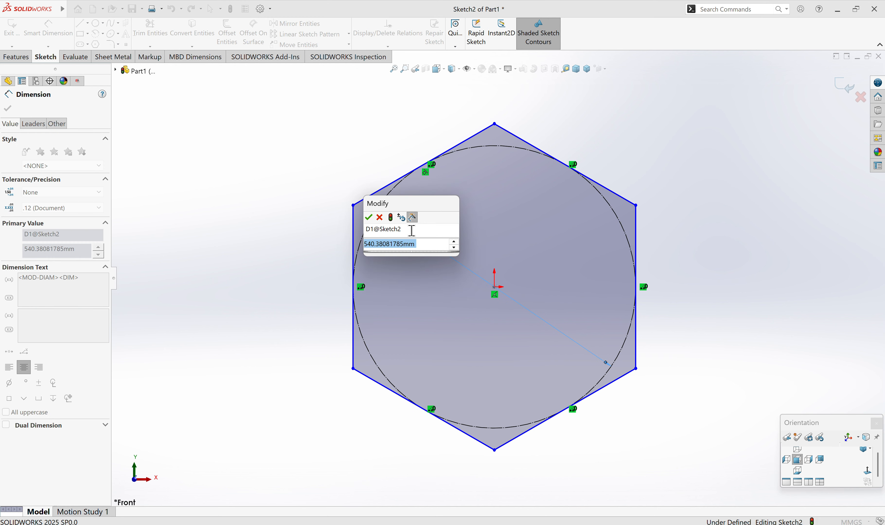
pyautogui.write('22')
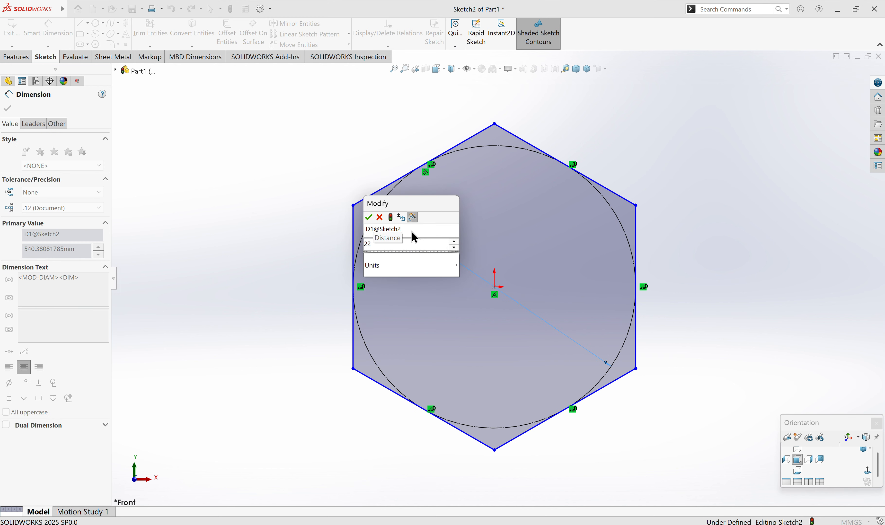
pyautogui.write('0')
pyautogui.press('Return')
pyautogui.press('Escape')
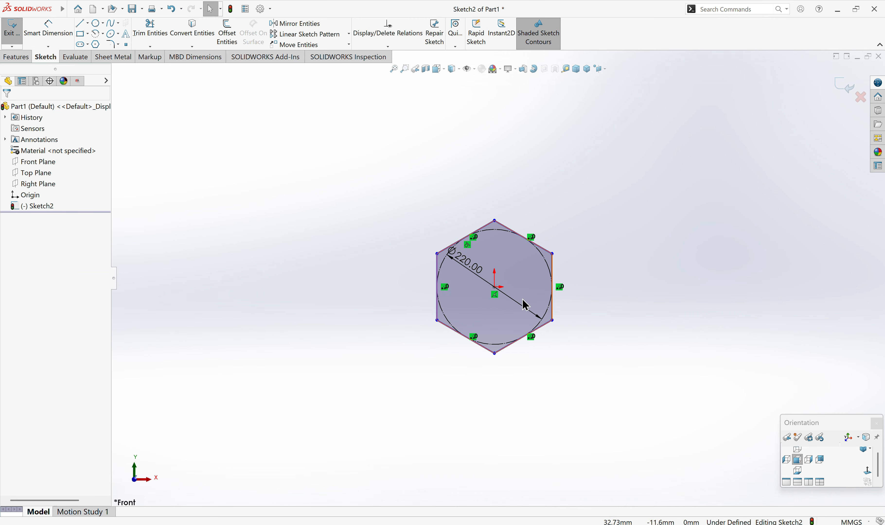
# Make the left and right sides of the 220 mm hexagon vertical with a Vertical relation.
pyautogui.scroll(1, 535, 307)
pyautogui.scroll(-3, 403, 190)
pyautogui.scroll(-3, 403, 249)
pyautogui.scroll(5, 523, 351)
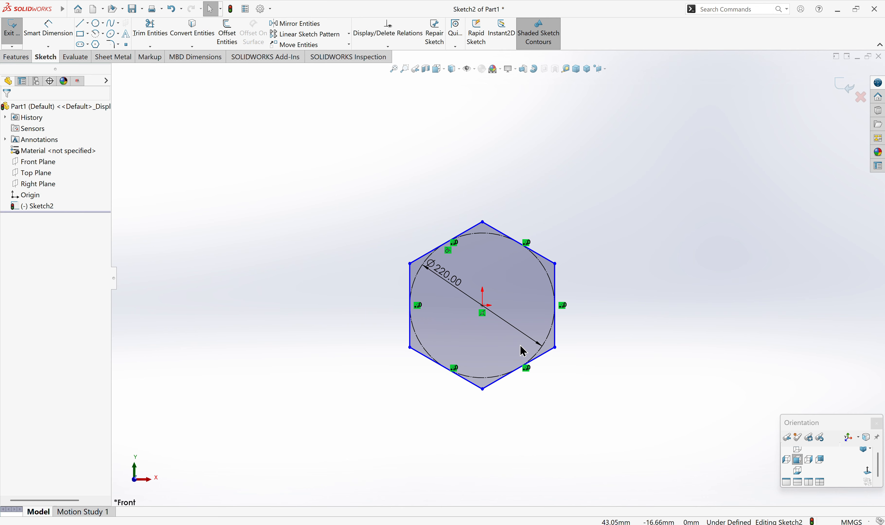
pyautogui.scroll(-2, 522, 351)
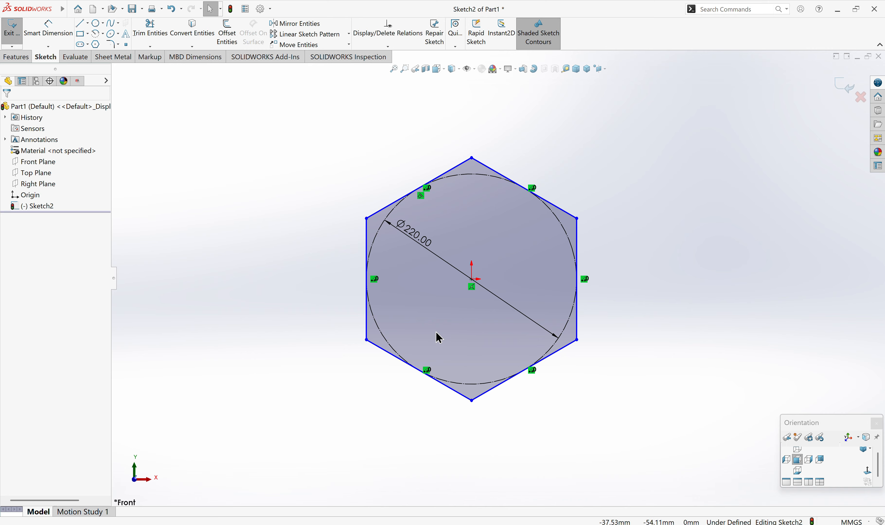
pyautogui.click(366, 300)
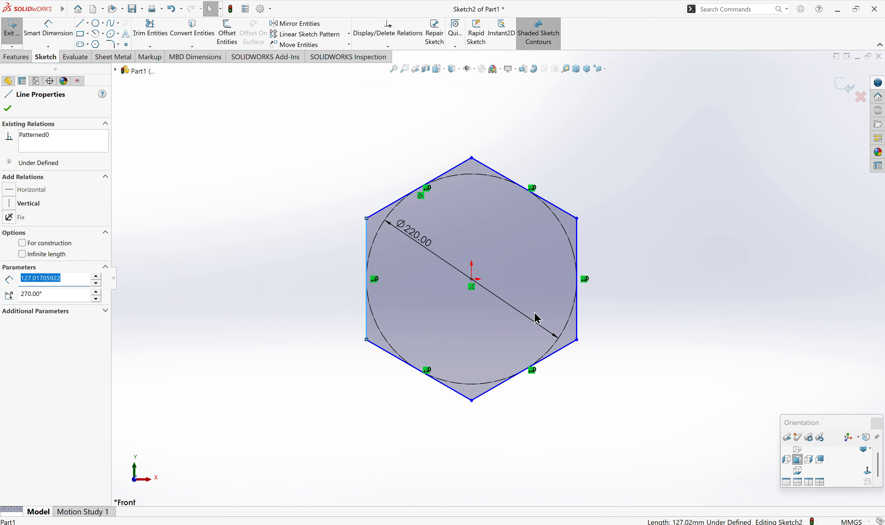
pyautogui.keyDown('ctrl'); pyautogui.click(577, 310); pyautogui.keyUp('ctrl')
pyautogui.click(606, 282)
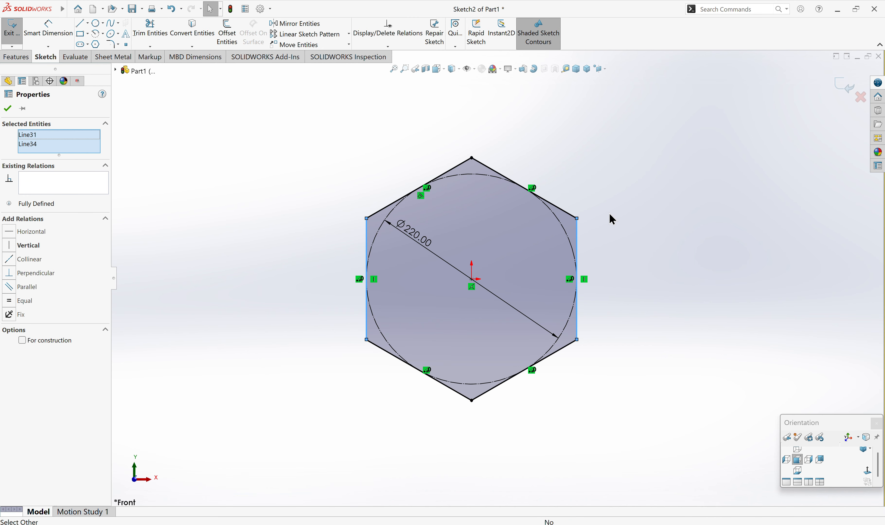
pyautogui.click(613, 220)
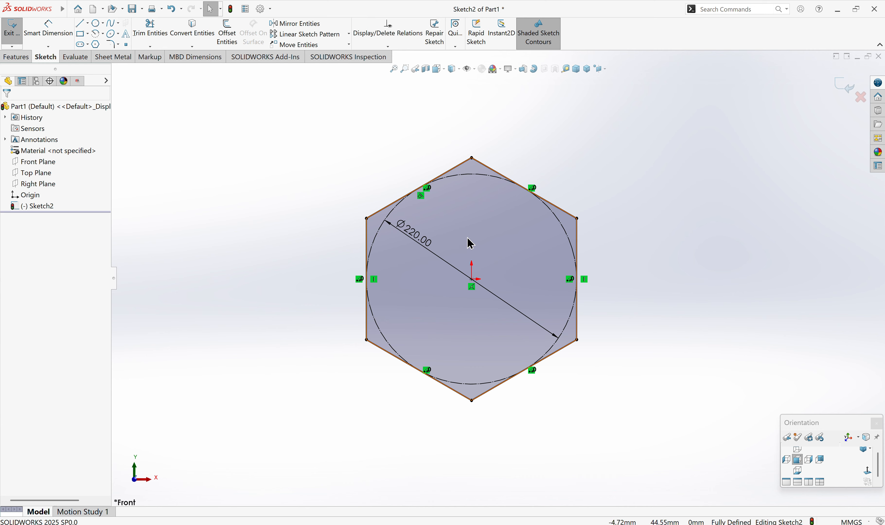
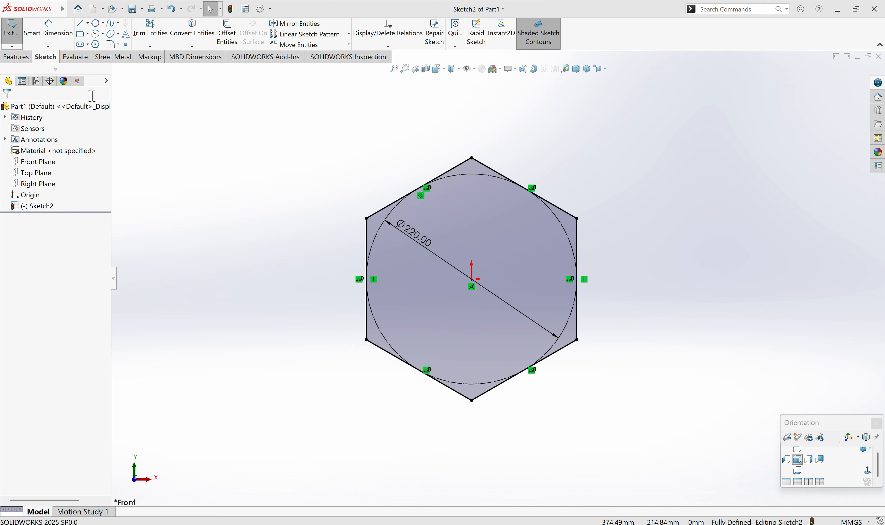
# Box-select the entire hexagon with its inscribed circle and diameter dimension, and clear the selection.
pyautogui.moveTo(298, 115)
pyautogui.mouseDown()
pyautogui.moveTo(545, 302)
pyautogui.moveTo(619, 382)
pyautogui.moveTo(635, 423)
pyautogui.mouseUp()
pyautogui.press('Escape')
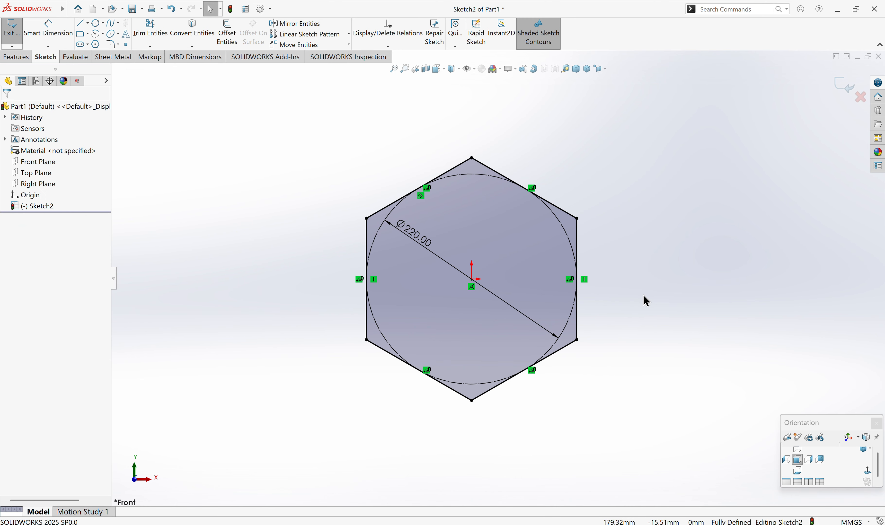
pyautogui.moveTo(294, 113); pyautogui.dragTo(693, 433)
pyautogui.click(615, 309)
pyautogui.moveTo(620, 128); pyautogui.dragTo(760, 168)
# Select across the hexagon's left half with a left-to-right window and a right-to-left crossing box, clearing the selection after each.
pyautogui.moveTo(275, 112); pyautogui.dragTo(453, 461)
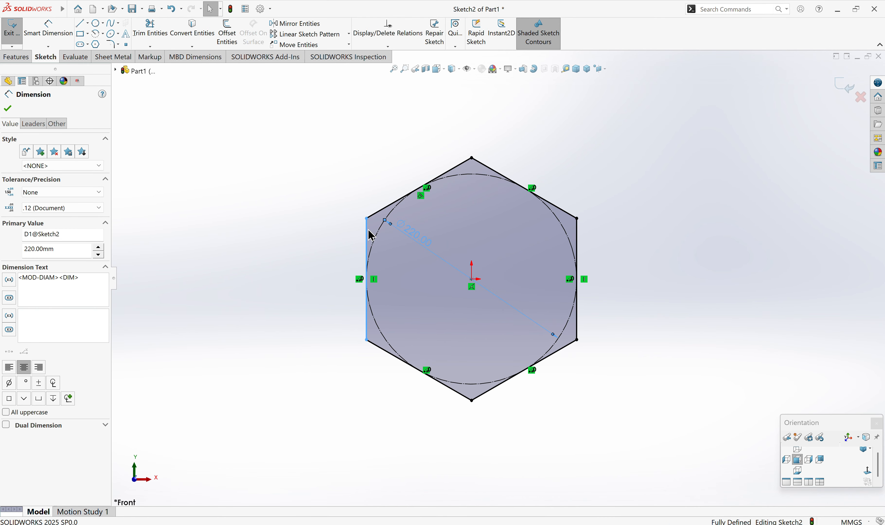
pyautogui.click(384, 204)
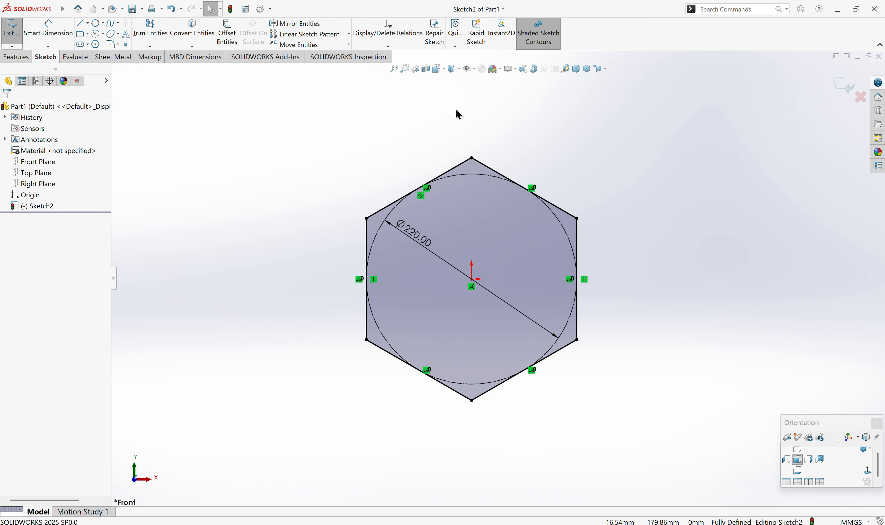
pyautogui.moveTo(456, 109); pyautogui.dragTo(334, 437)
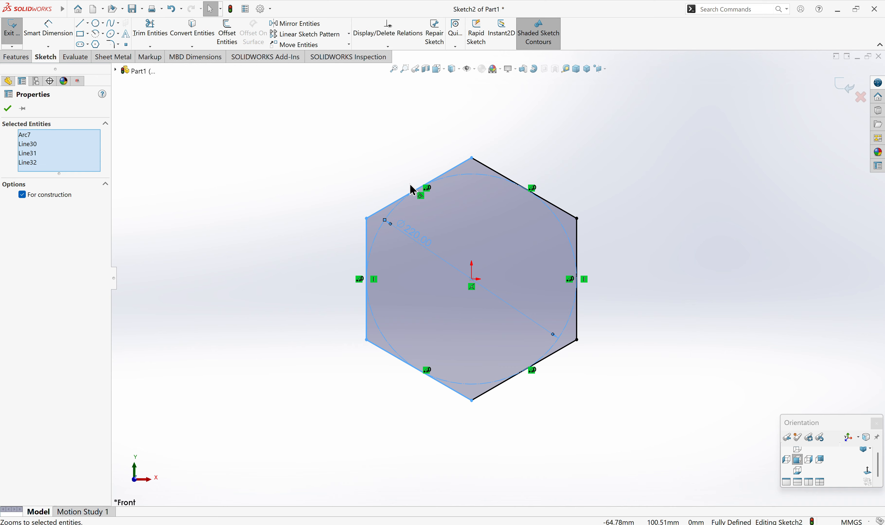
pyautogui.press('Escape')
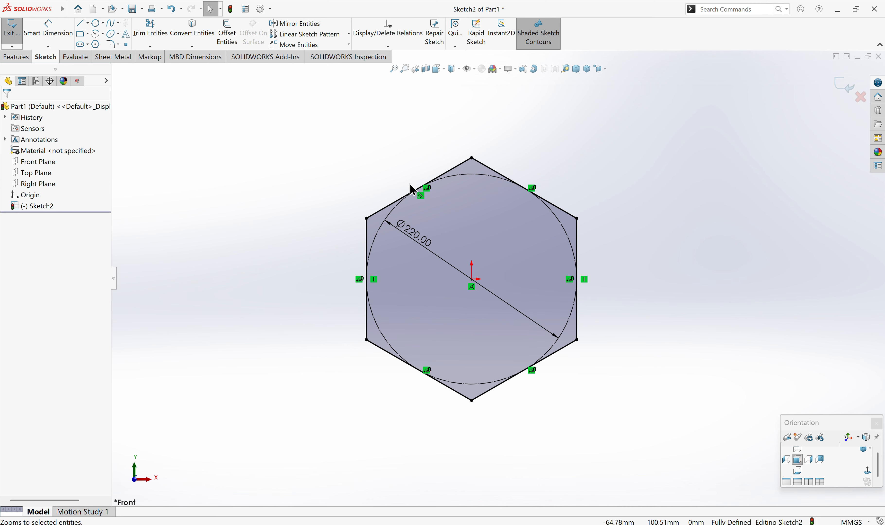
# Delete the whole hexagon together with its inscribed circle and diameter dimension.
pyautogui.moveTo(284, 109); pyautogui.dragTo(635, 407)
pyautogui.press('Delete')
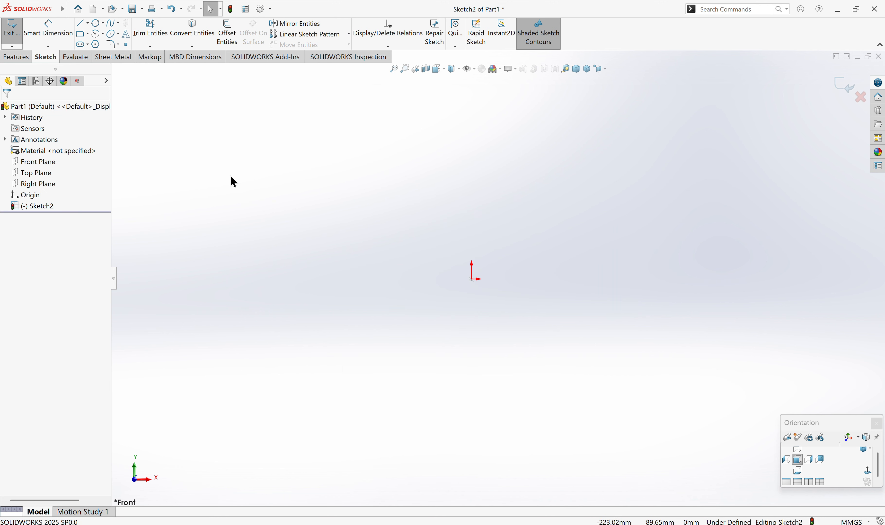
pyautogui.click(119, 43)
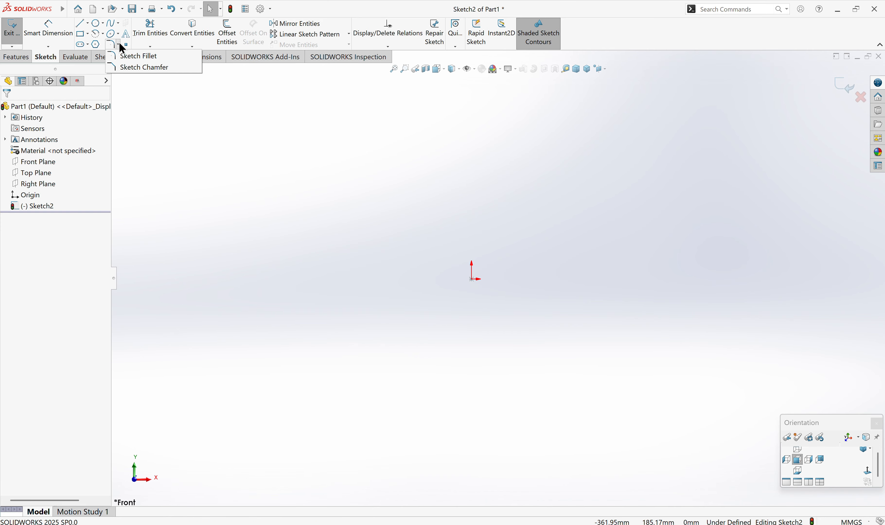
pyautogui.click(88, 23)
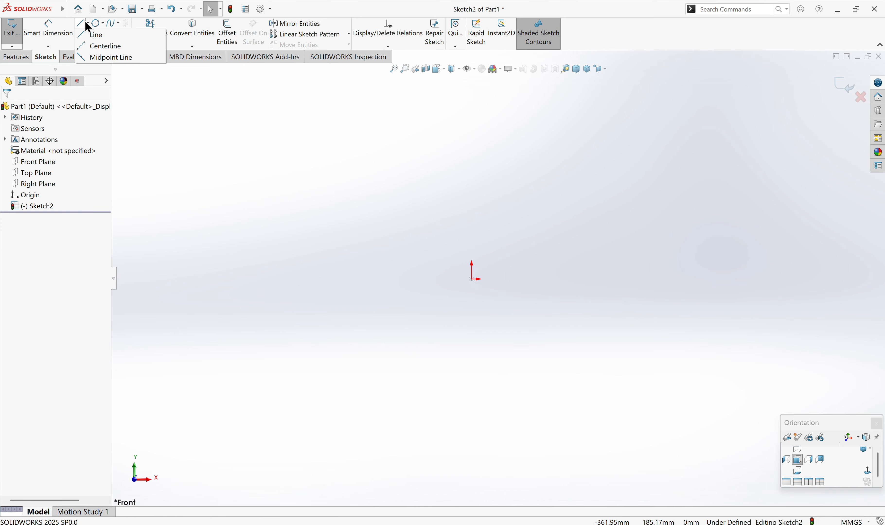
pyautogui.click(82, 24)
pyautogui.click(82, 24)
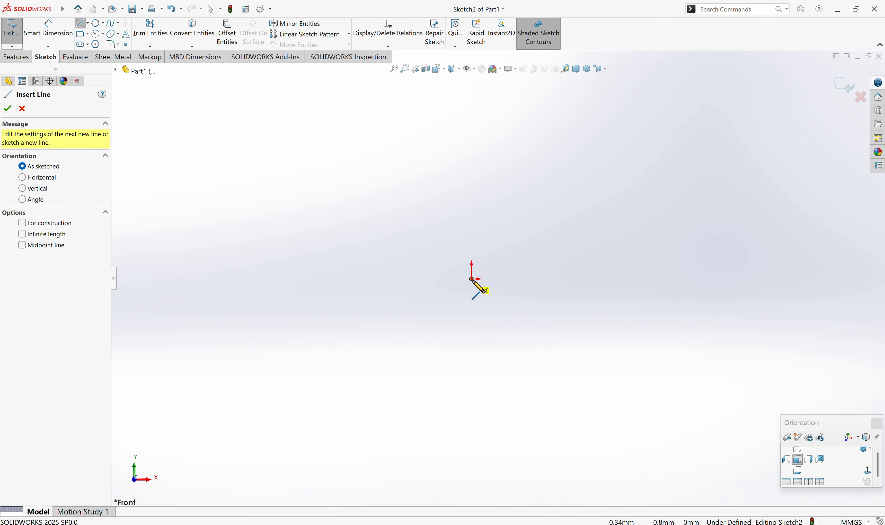
pyautogui.click(150, 30)
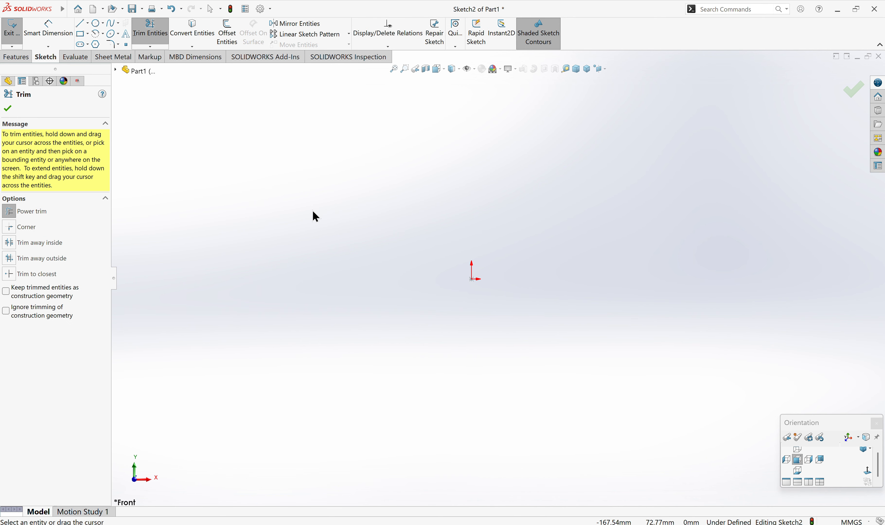
pyautogui.press('Escape')
# Sketch a center rectangle centred on the origin, wider than tall, with construction diagonals from its corners.
pyautogui.moveTo(343, 160); pyautogui.dragTo(335, 214, button='right')
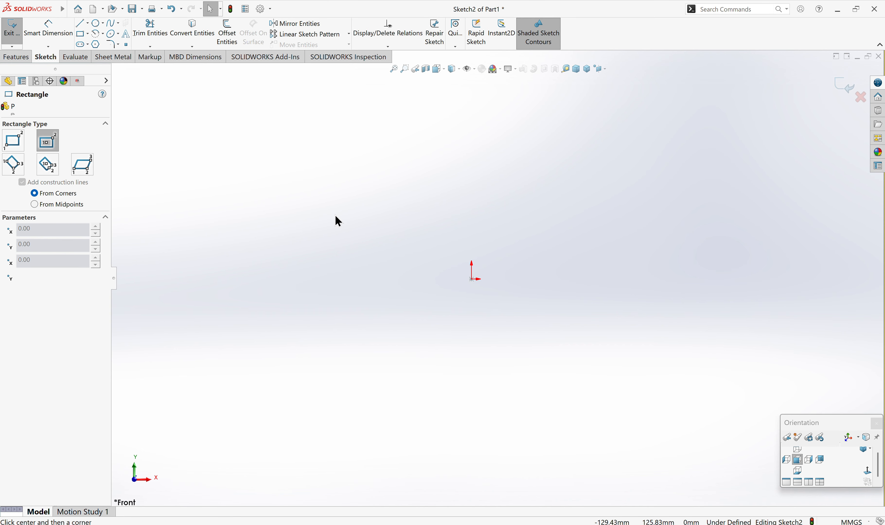
pyautogui.click(471, 279)
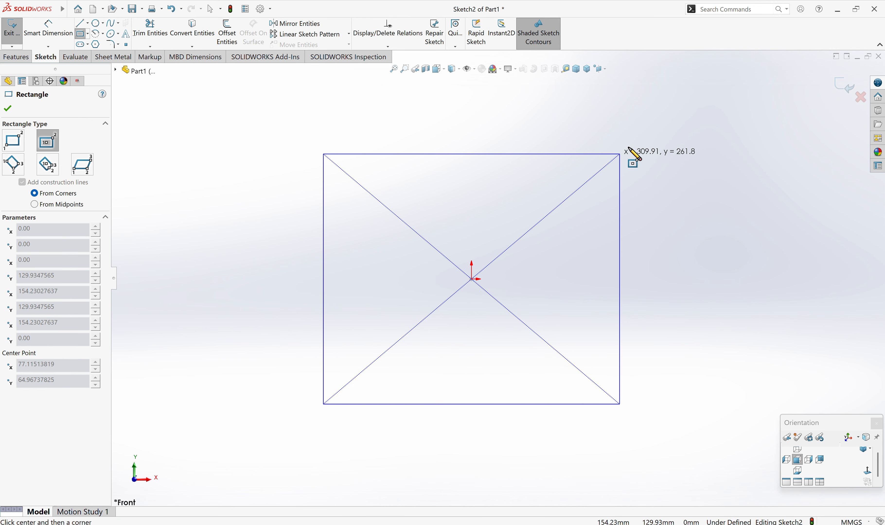
pyautogui.click(643, 160)
pyautogui.press('Escape')
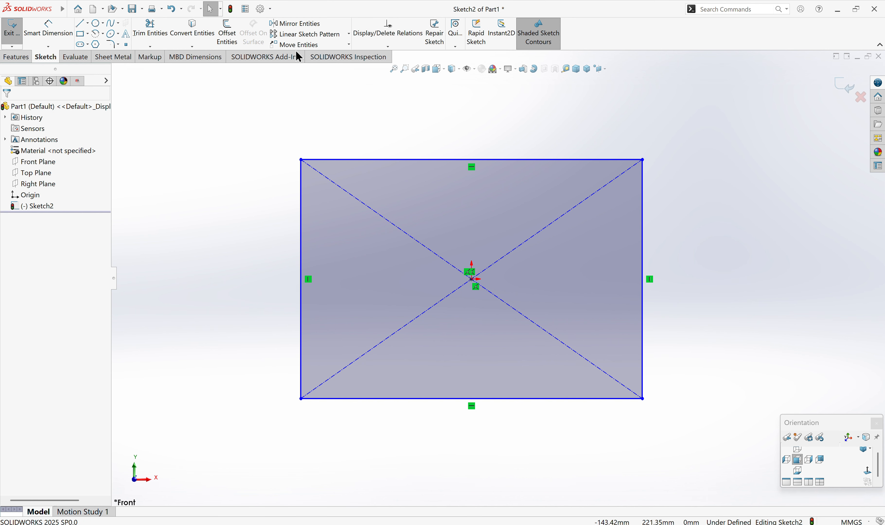
# Chamfer the rectangle's lower-left corner with an equal distance-distance sketch chamfer of 10 mm.
pyautogui.click(112, 46)
pyautogui.press('Escape')
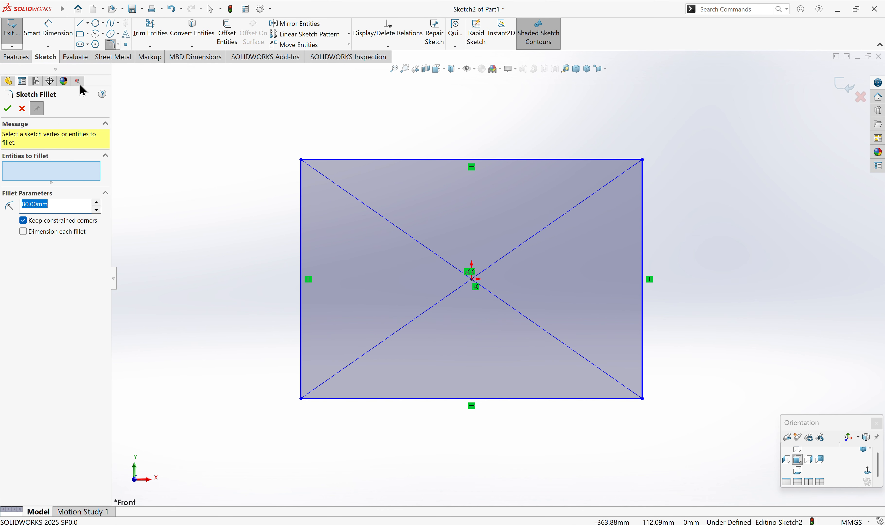
pyautogui.click(118, 48)
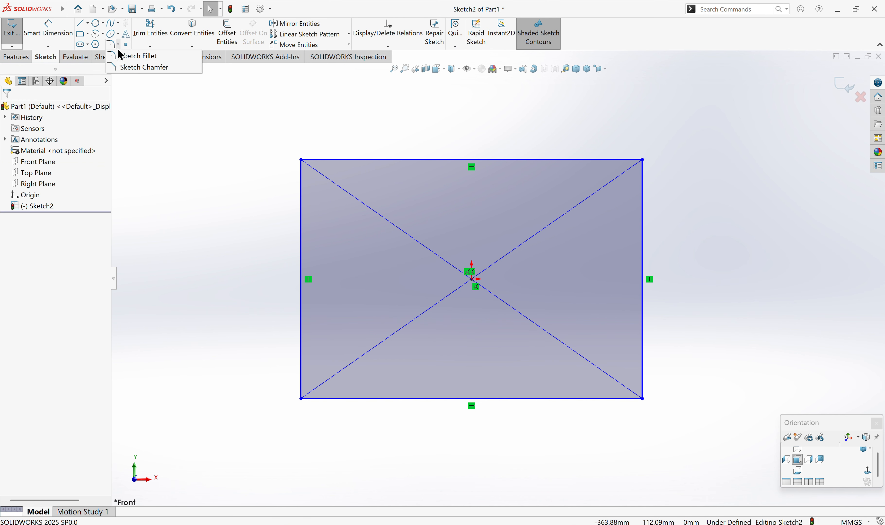
pyautogui.click(124, 67)
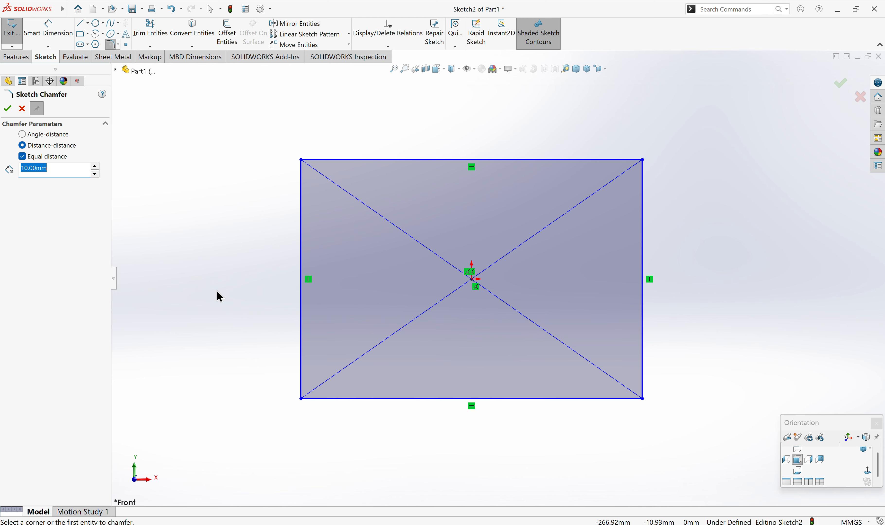
pyautogui.click(301, 399)
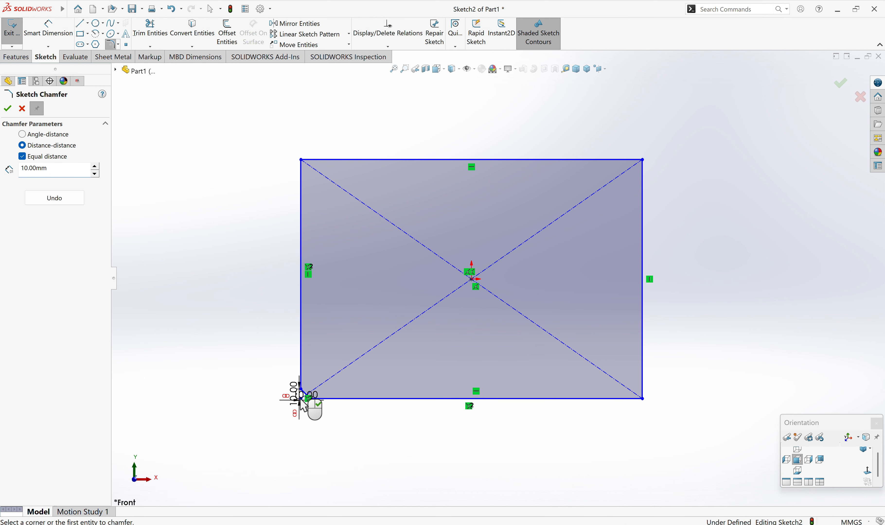
# Chamfer the rectangle's lower-right corner with an angle-distance sketch chamfer of 80 mm and 30 degrees.
pyautogui.click(59, 176)
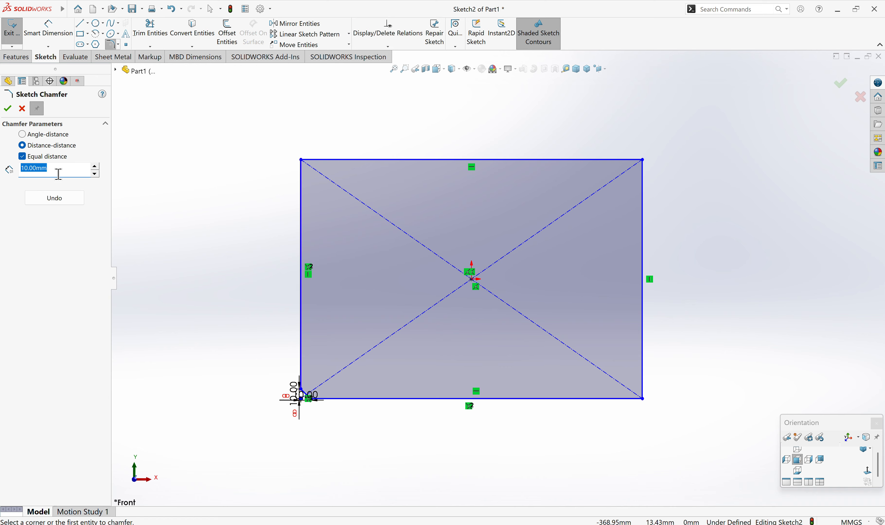
pyautogui.write('8')
pyautogui.scroll(3, 336, 419)
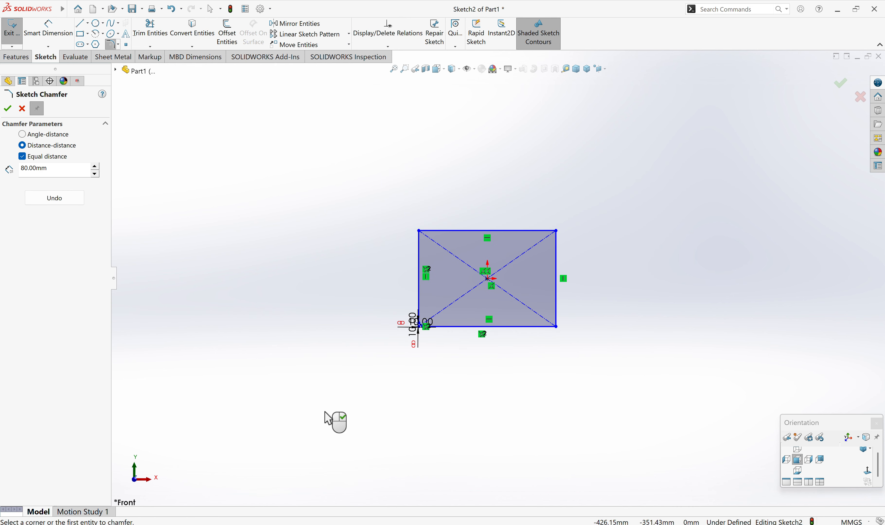
pyautogui.scroll(-6, 478, 318)
pyautogui.scroll(-5, 500, 269)
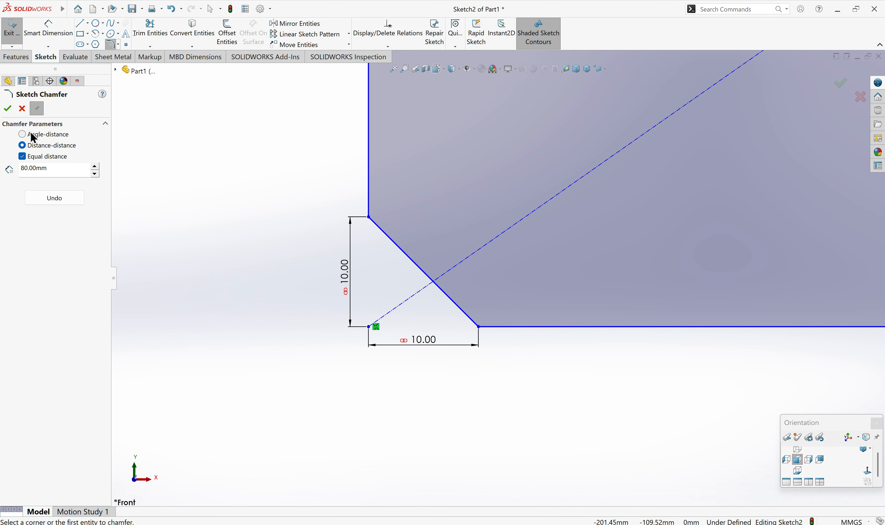
pyautogui.click(22, 134)
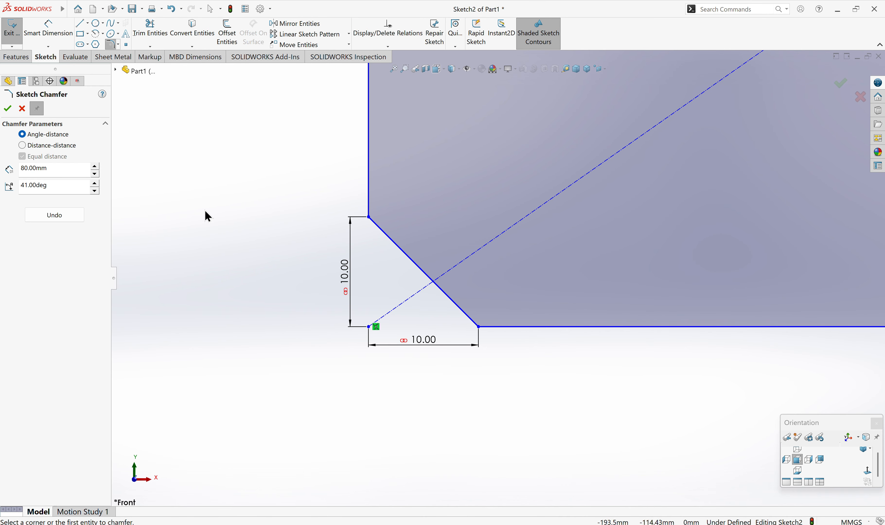
pyautogui.scroll(3, 286, 225)
pyautogui.doubleClick(53, 182)
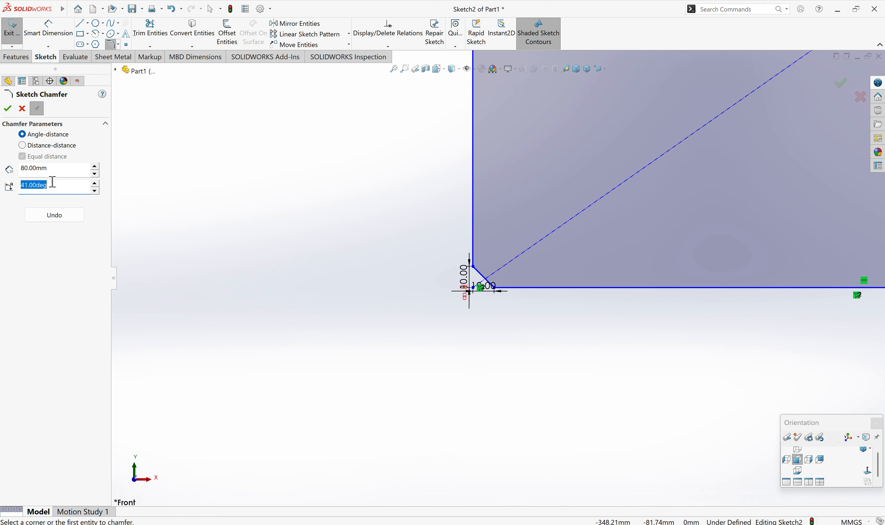
pyautogui.write('30')
pyautogui.scroll(4, 682, 203)
pyautogui.scroll(-6, 455, 439)
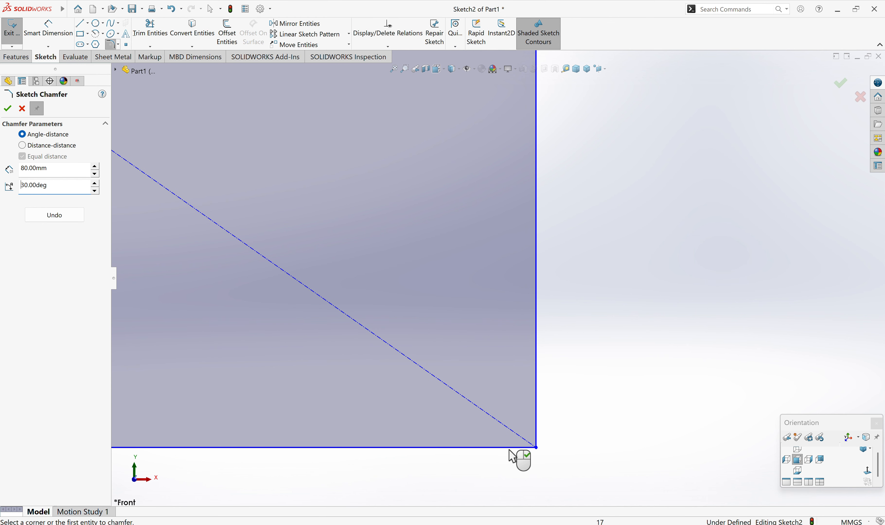
pyautogui.click(535, 448)
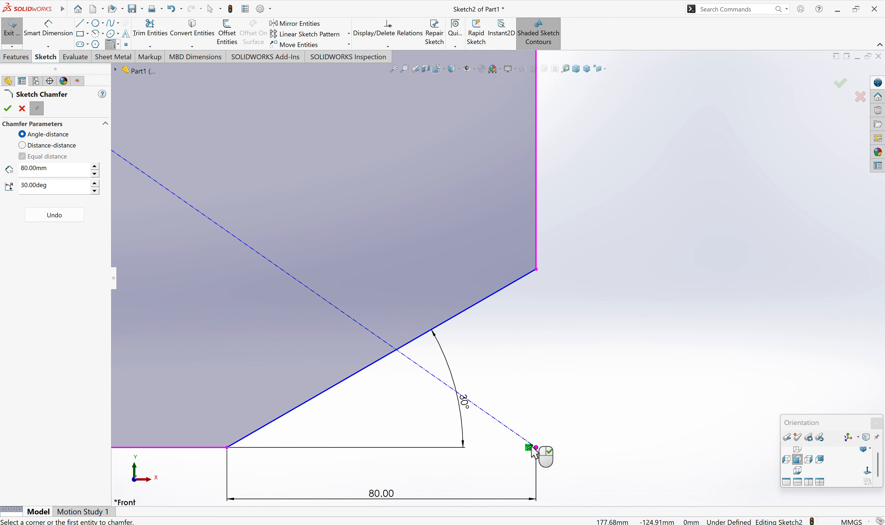
# Close the Sketch Chamfer tool and undo the angle-distance chamfer at the lower-right corner.
pyautogui.scroll(5, 535, 453)
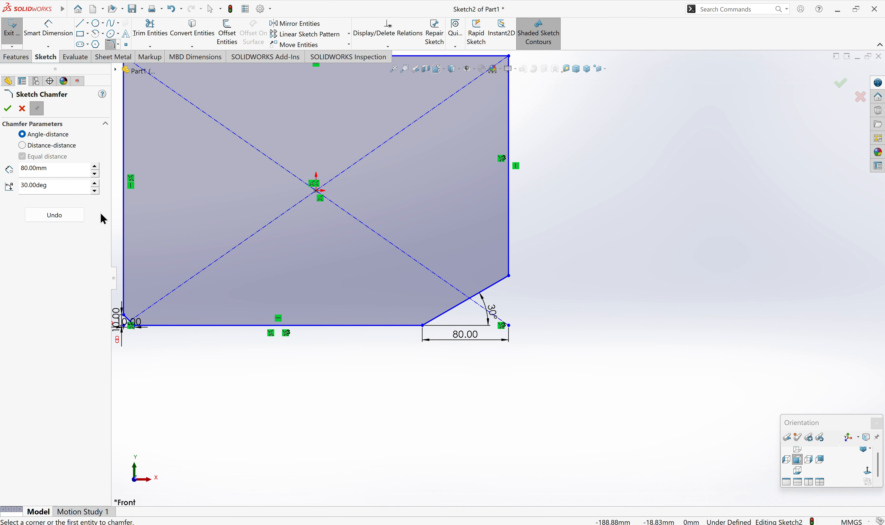
pyautogui.scroll(3, 385, 192)
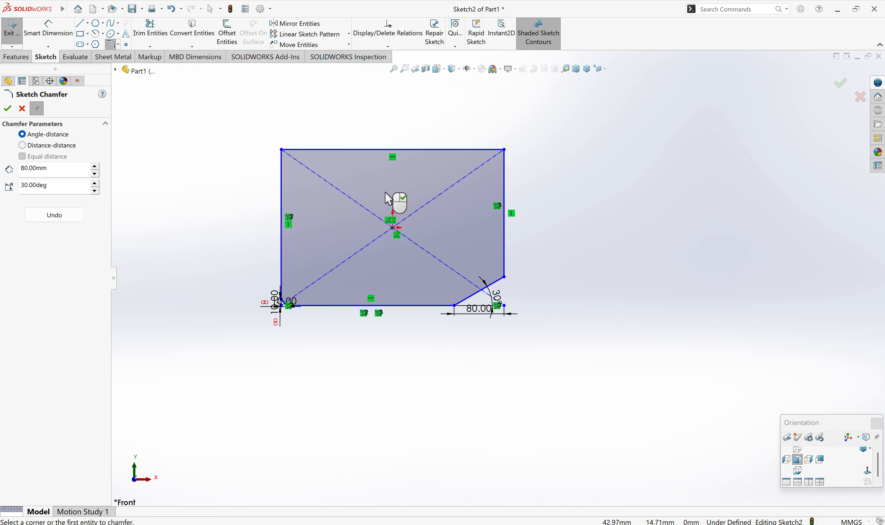
pyautogui.scroll(-2, 385, 191)
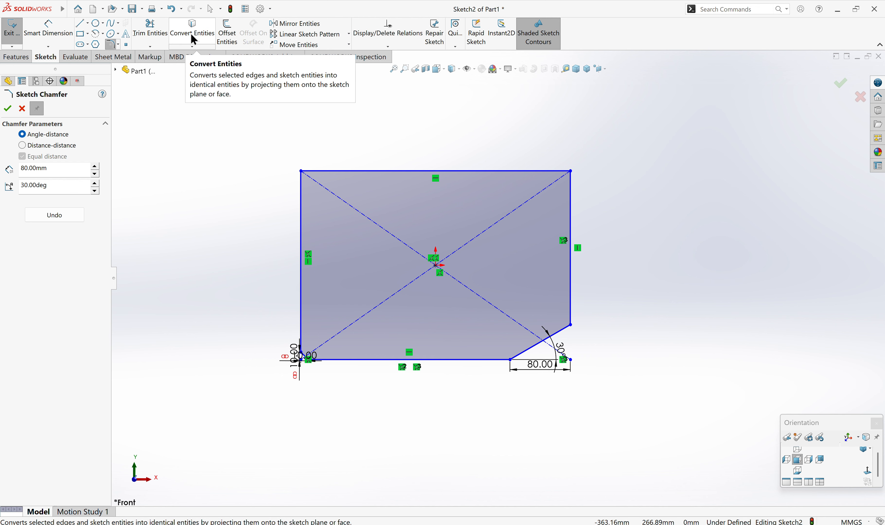
pyautogui.click(22, 60)
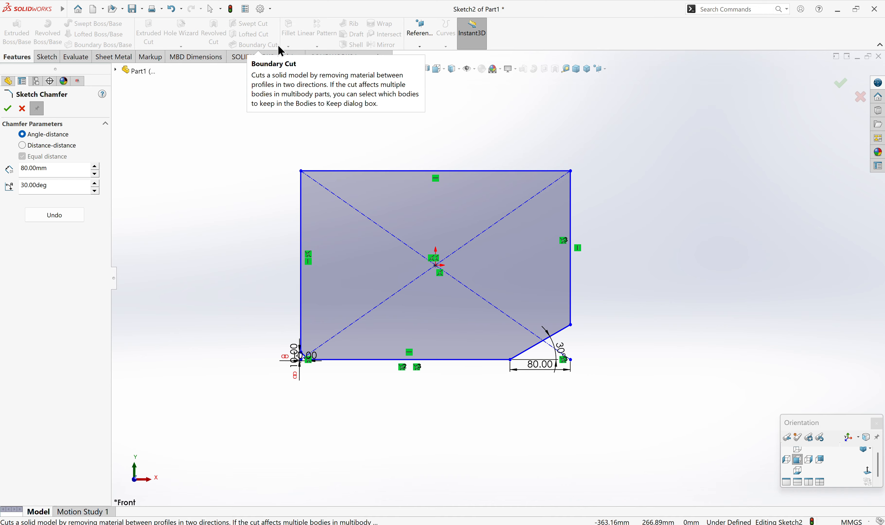
pyautogui.click(21, 108)
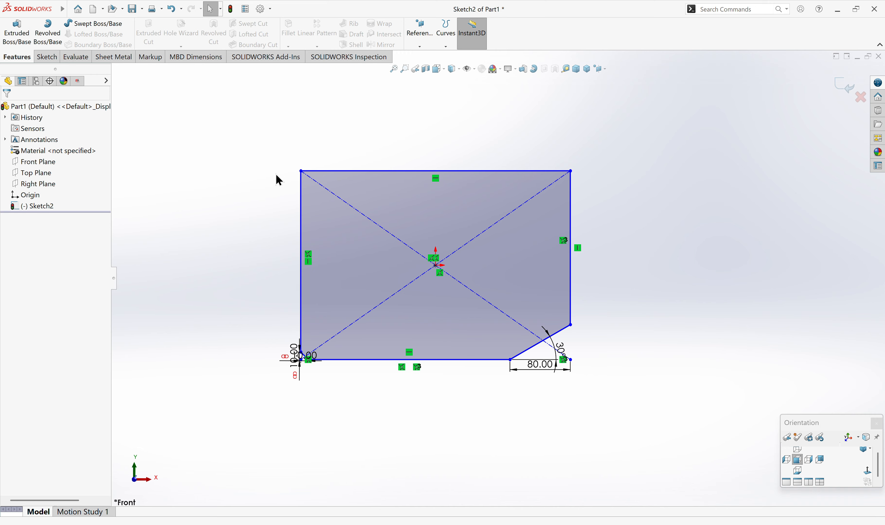
pyautogui.hotkey('ctrl', 'z')
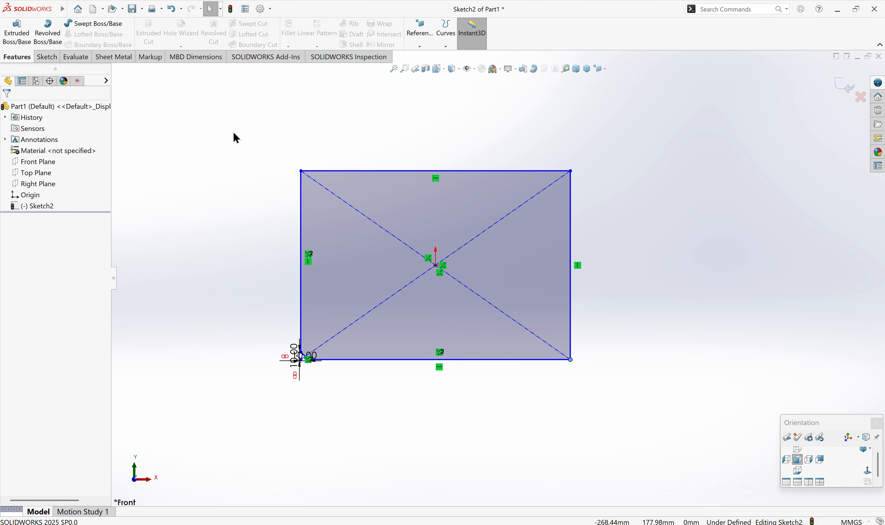
# Start a sketch text reading "great" that follows the rectangle's top edge.
pyautogui.click(54, 62)
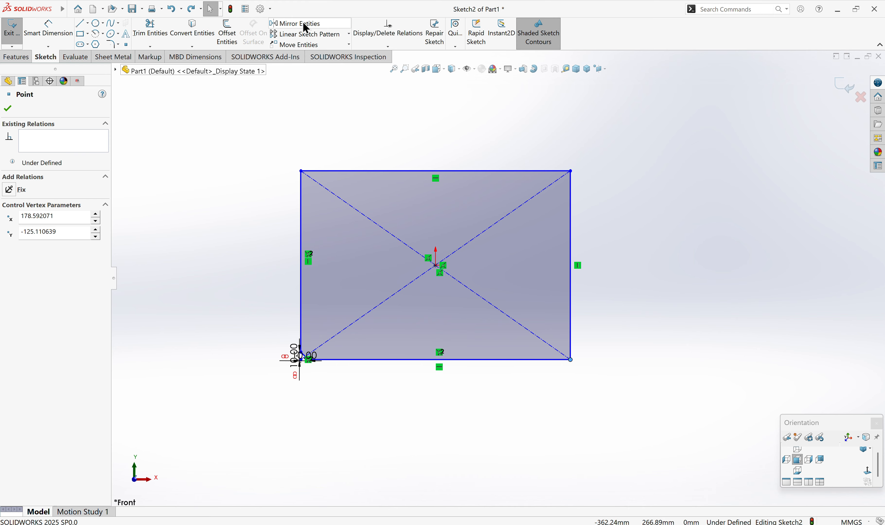
pyautogui.click(126, 37)
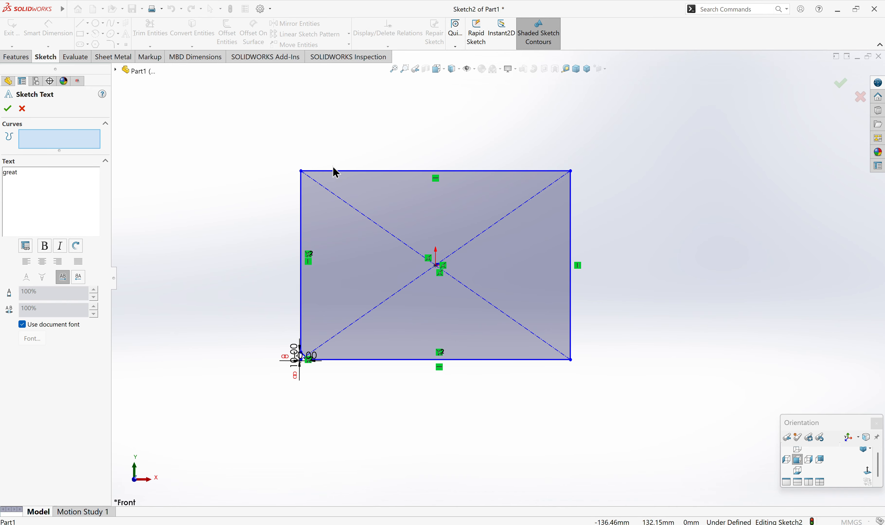
pyautogui.click(330, 173)
pyautogui.scroll(-3, 310, 178)
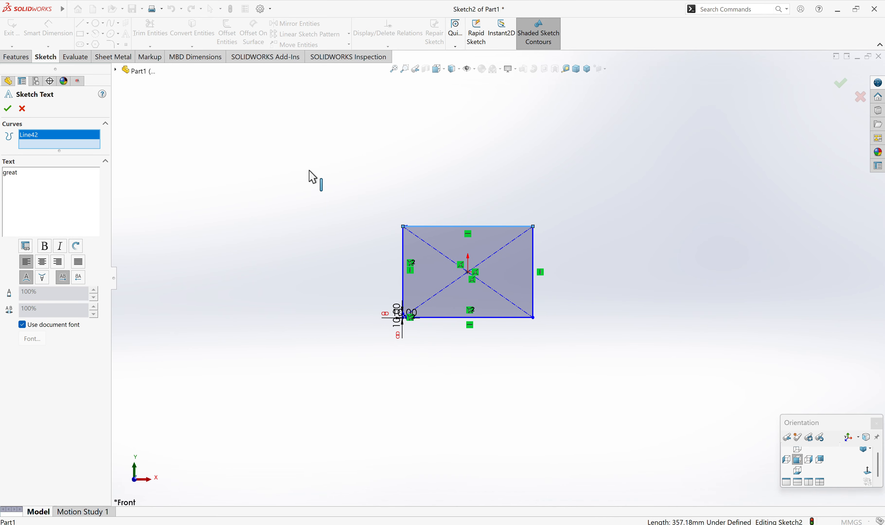
pyautogui.scroll(6, 480, 277)
pyautogui.scroll(3, 467, 290)
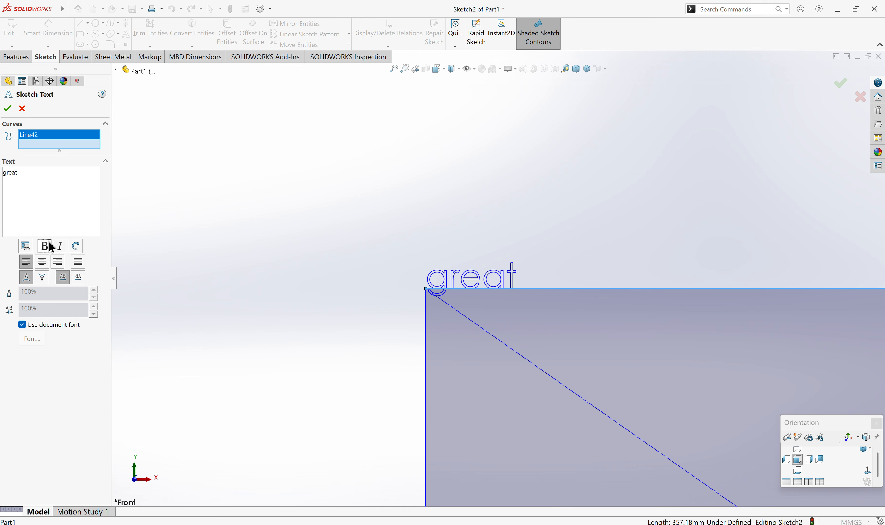
# Try bold formatting on the word "great" and return it to regular weight.
pyautogui.doubleClick(29, 173)
pyautogui.click(42, 247)
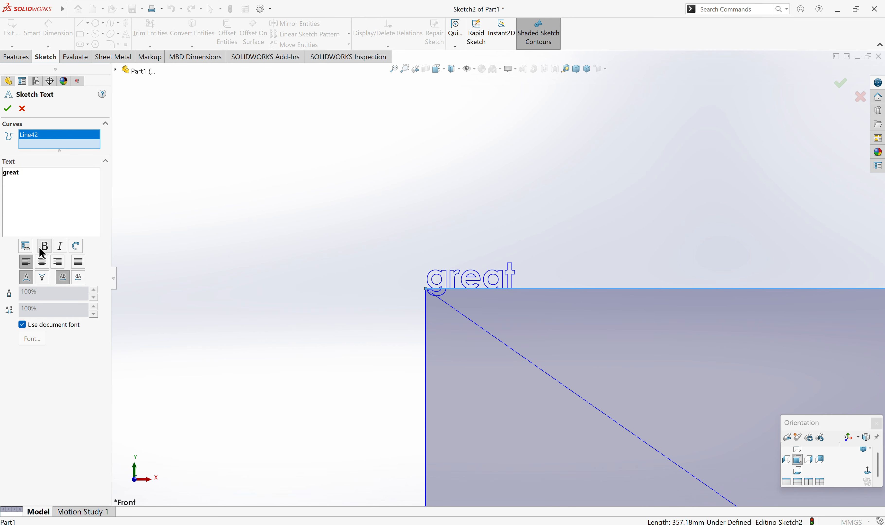
pyautogui.click(42, 247)
pyautogui.click(42, 248)
pyautogui.click(42, 248)
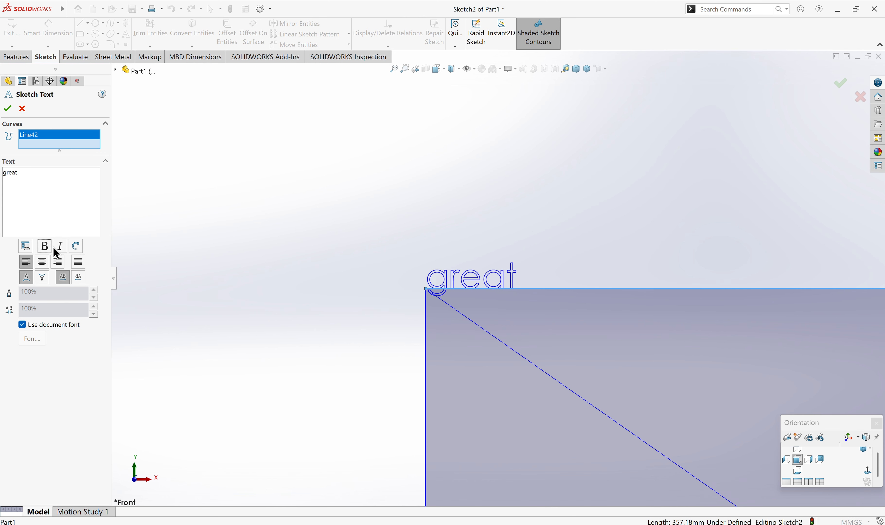
# Make the sketch text italic and apply the 30-degree rotation to it three times.
pyautogui.click(61, 247)
pyautogui.click(75, 246)
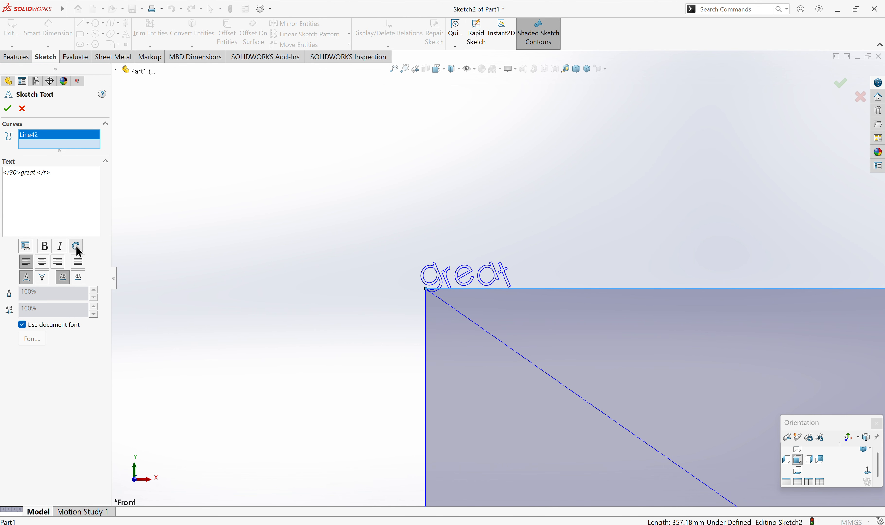
pyautogui.click(76, 246)
pyautogui.click(75, 246)
# Centre the text along the rectangle's top edge and cancel the sketch text.
pyautogui.click(42, 263)
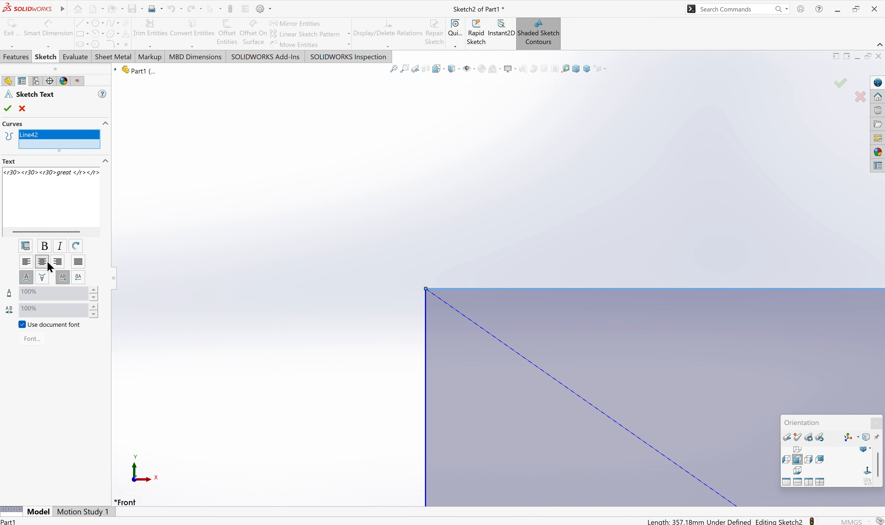
pyautogui.scroll(3, 882, 263)
pyautogui.scroll(-4, 837, 273)
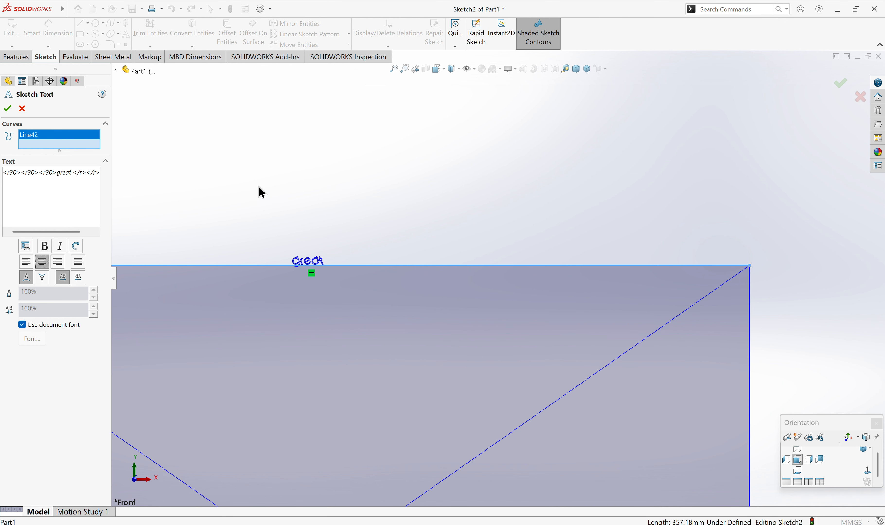
pyautogui.click(23, 108)
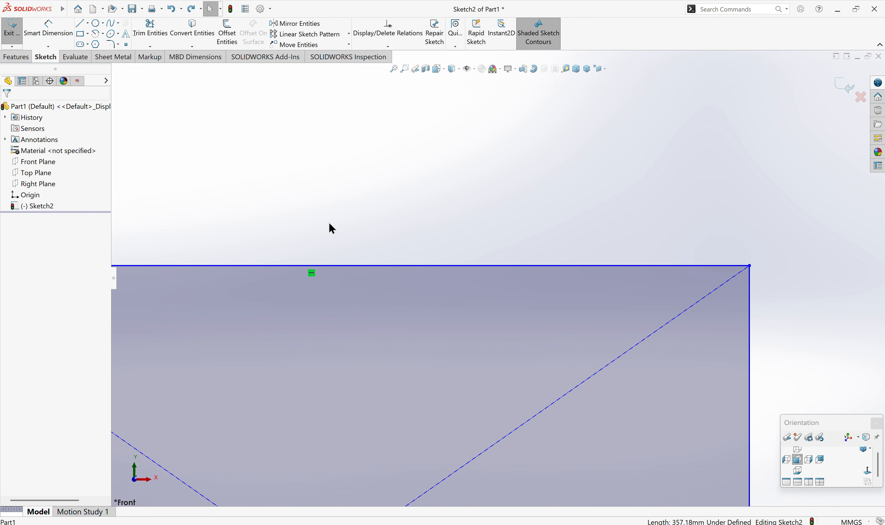
# Delete the whole rectangle together with its diagonals, corner chamfer and dimensions.
pyautogui.press('f')
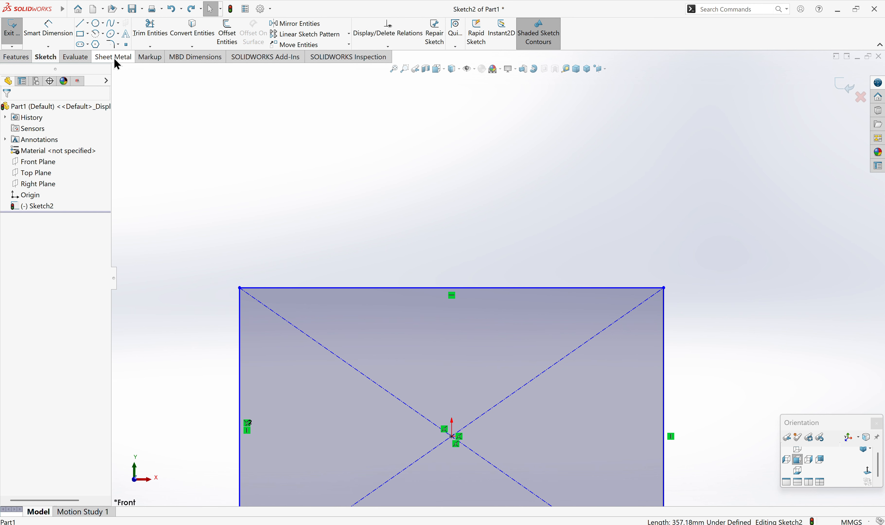
pyautogui.click(150, 46)
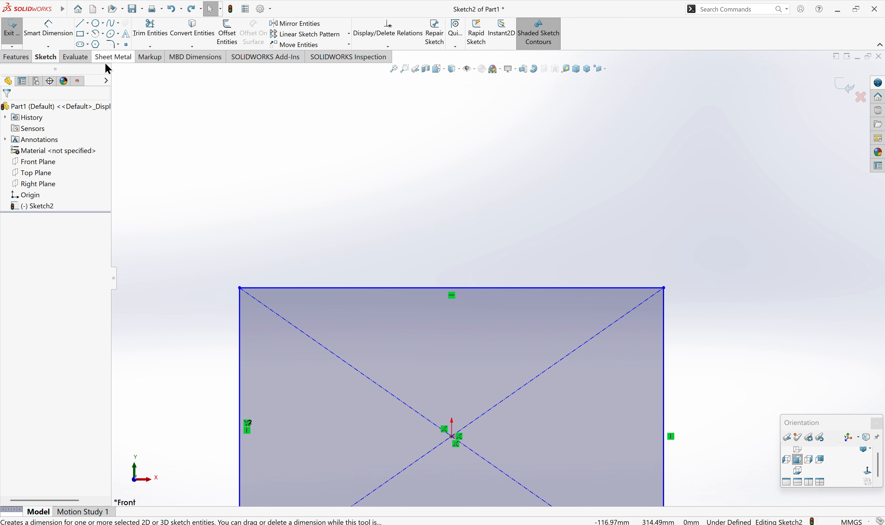
pyautogui.scroll(5, 431, 266)
pyautogui.scroll(-3, 447, 293)
pyautogui.scroll(4, 472, 303)
pyautogui.scroll(-3, 473, 304)
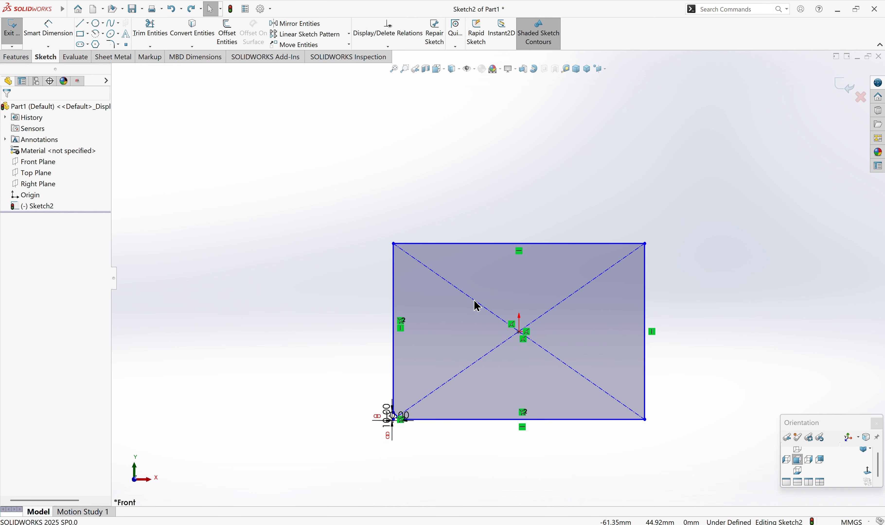
pyautogui.moveTo(288, 164)
pyautogui.mouseDown()
pyautogui.moveTo(362, 242)
pyautogui.moveTo(722, 472)
pyautogui.mouseUp()
pyautogui.press('Delete')
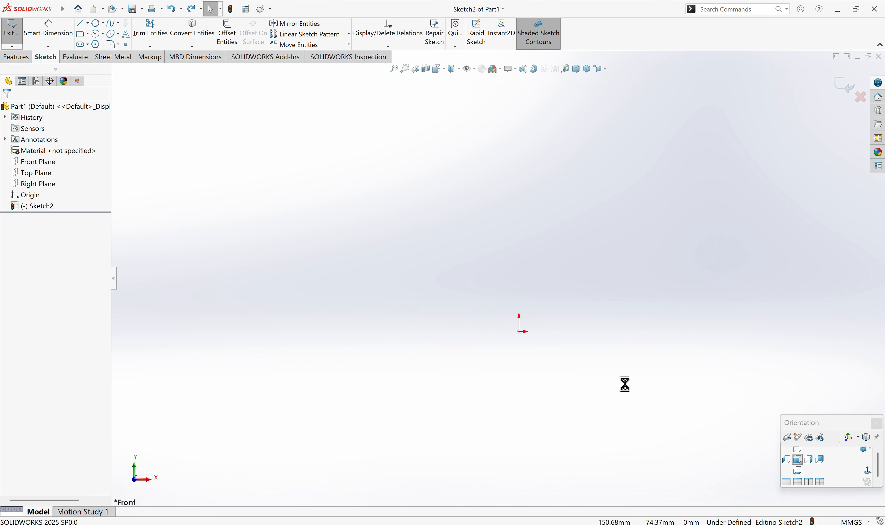
# Select the Top Plane and close the emptied Front Plane sketch.
pyautogui.click(17, 58)
pyautogui.click(41, 59)
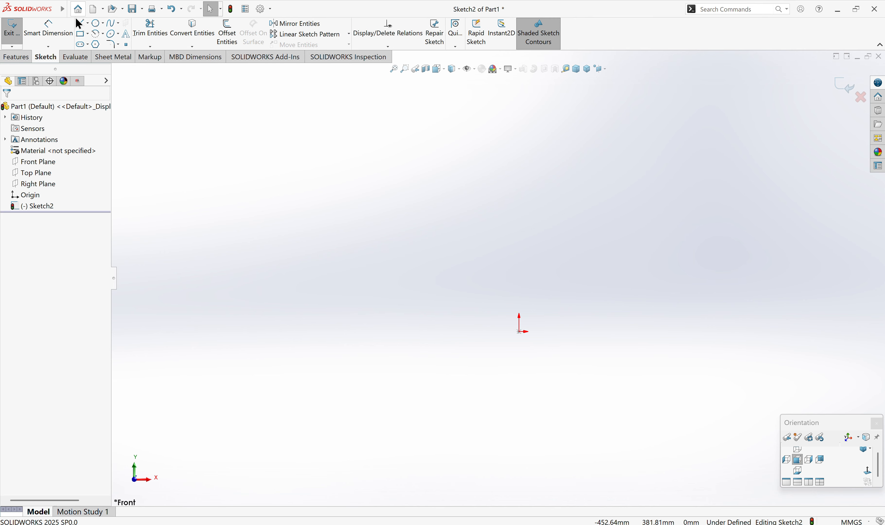
pyautogui.click(36, 173)
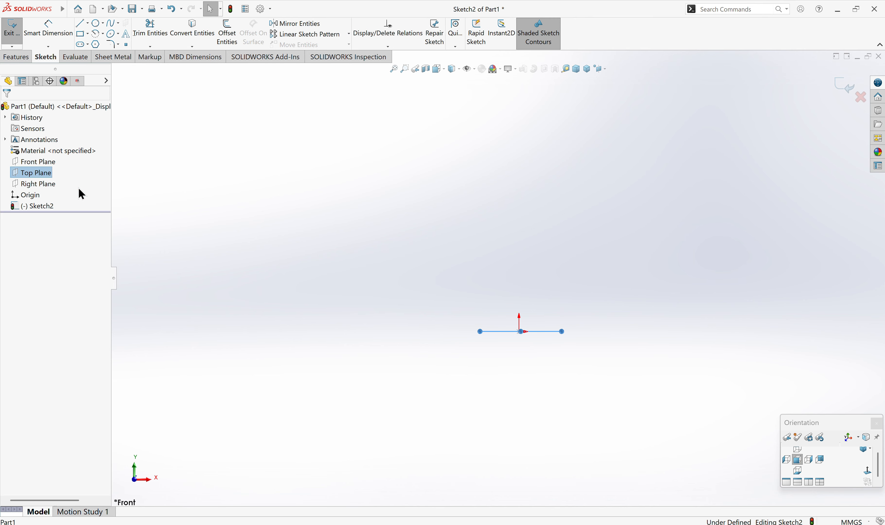
pyautogui.click(293, 222)
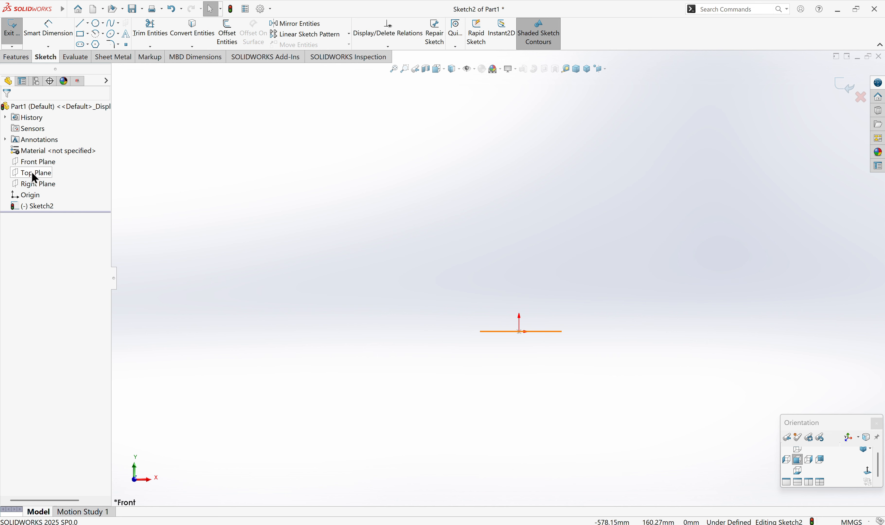
pyautogui.click(35, 178)
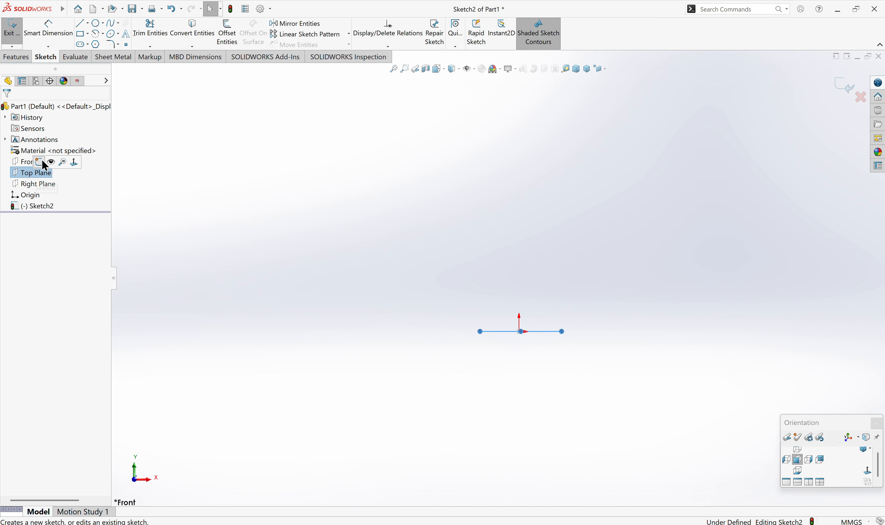
pyautogui.click(39, 163)
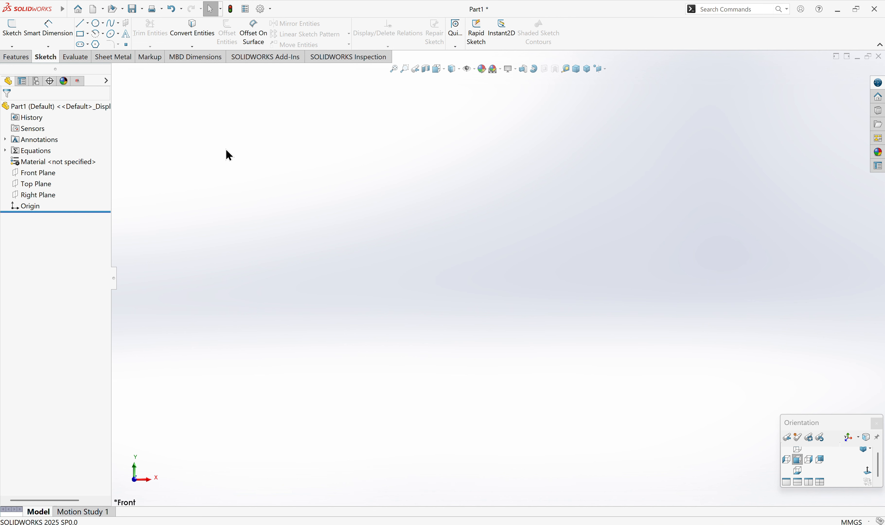
# Start a new sketch on the Top Plane.
pyautogui.click(83, 35)
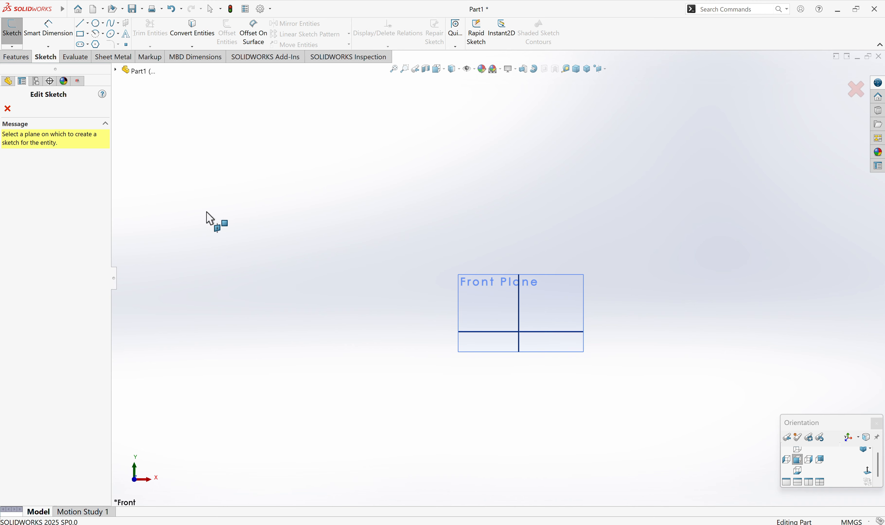
pyautogui.click(8, 109)
pyautogui.click(39, 184)
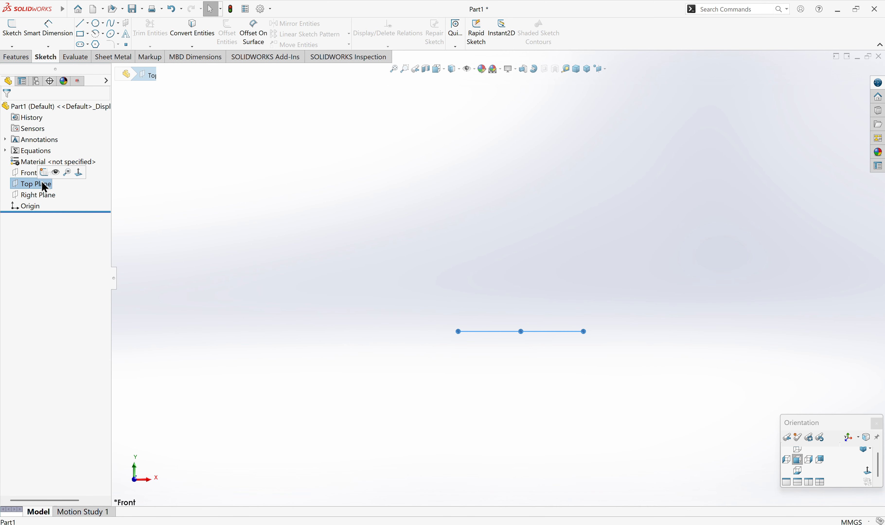
pyautogui.click(43, 173)
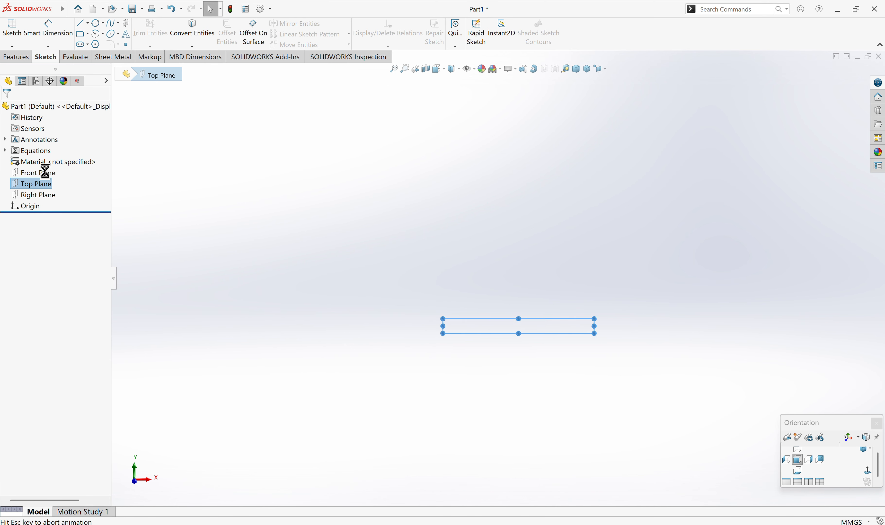
# Draw a center rectangle from the origin, about 160 mm wide and 85 mm high.
pyautogui.click(81, 34)
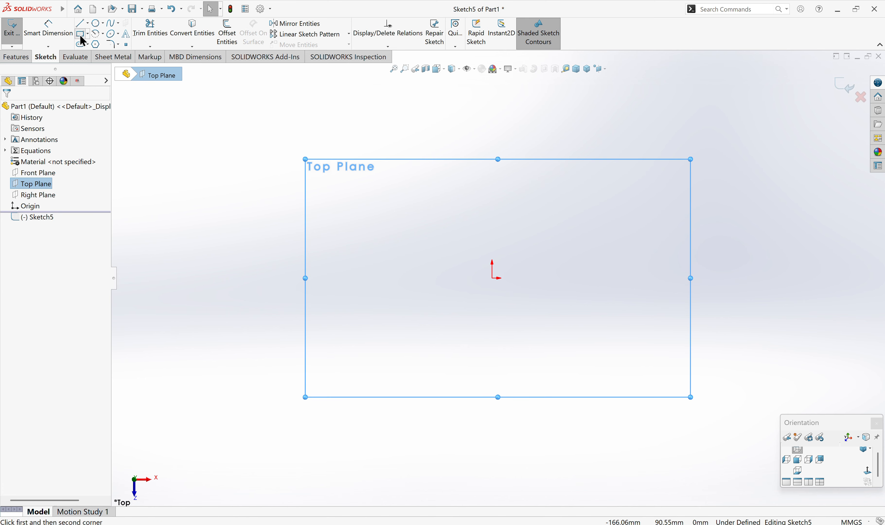
pyautogui.click(48, 141)
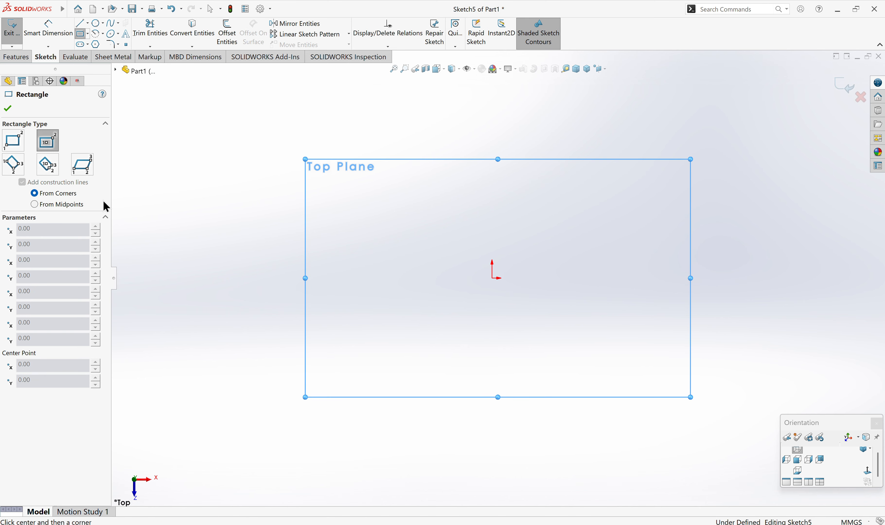
pyautogui.click(493, 279)
pyautogui.click(666, 186)
pyautogui.press('Escape')
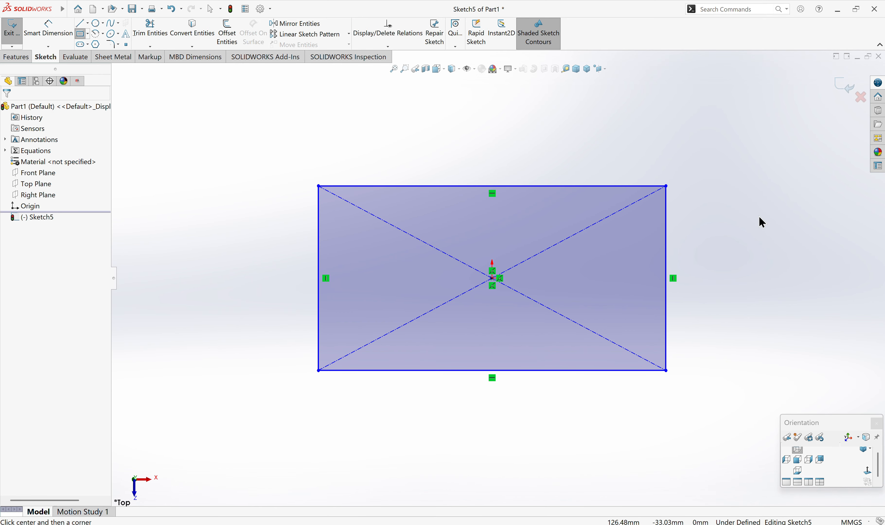
# Dimension the rectangle's bottom edge to 160 mm.
pyautogui.press('d')
pyautogui.click(510, 372)
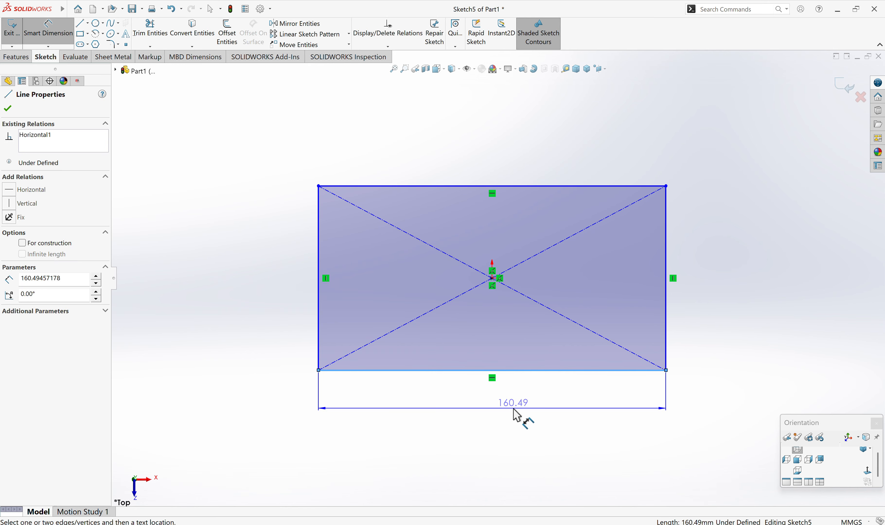
pyautogui.click(517, 414)
pyautogui.write('1')
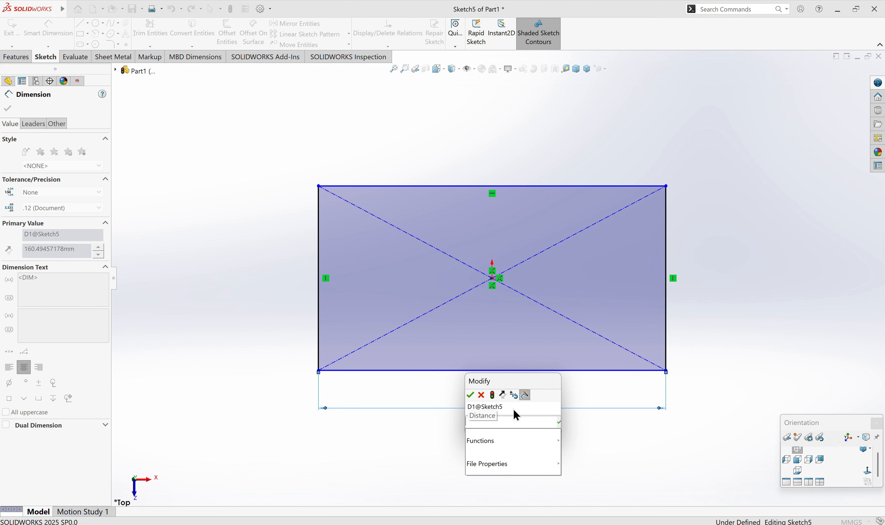
pyautogui.write('60')
pyautogui.press('Return')
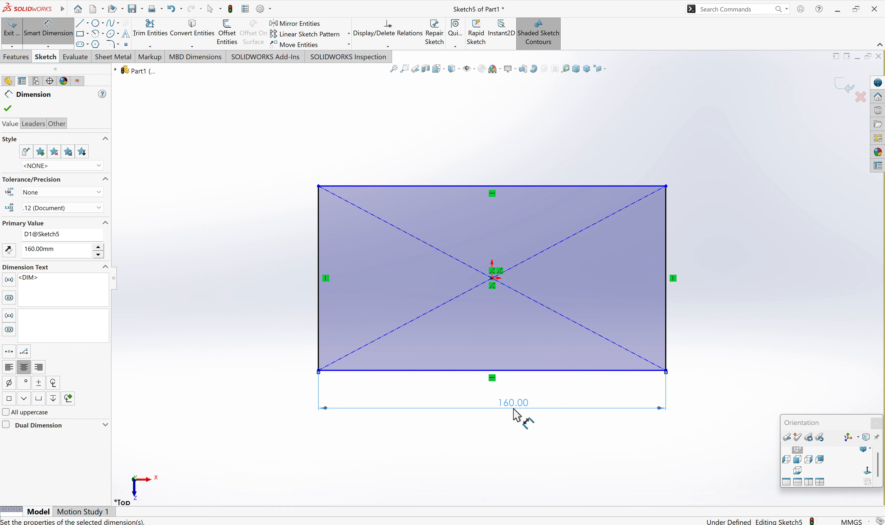
# Dimension the rectangle's right edge to 100 mm and end dimensioning.
pyautogui.click(666, 338)
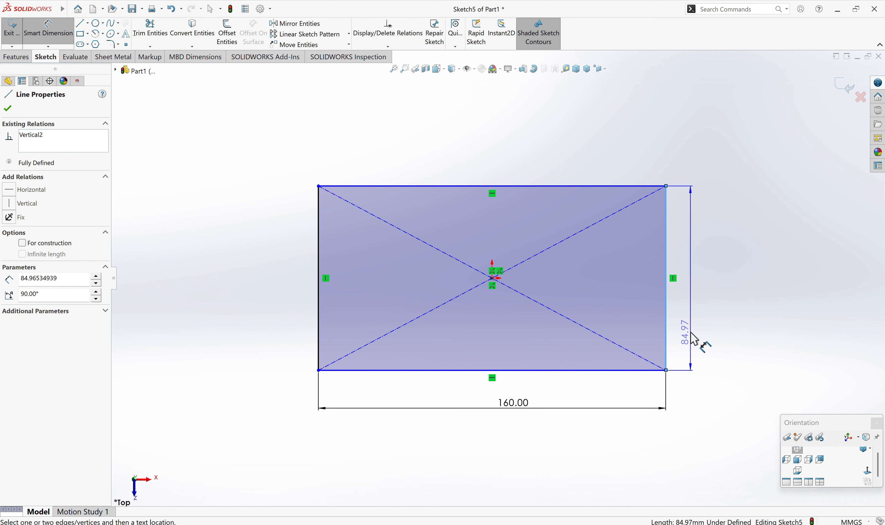
pyautogui.click(693, 343)
pyautogui.write('100')
pyautogui.press('Return')
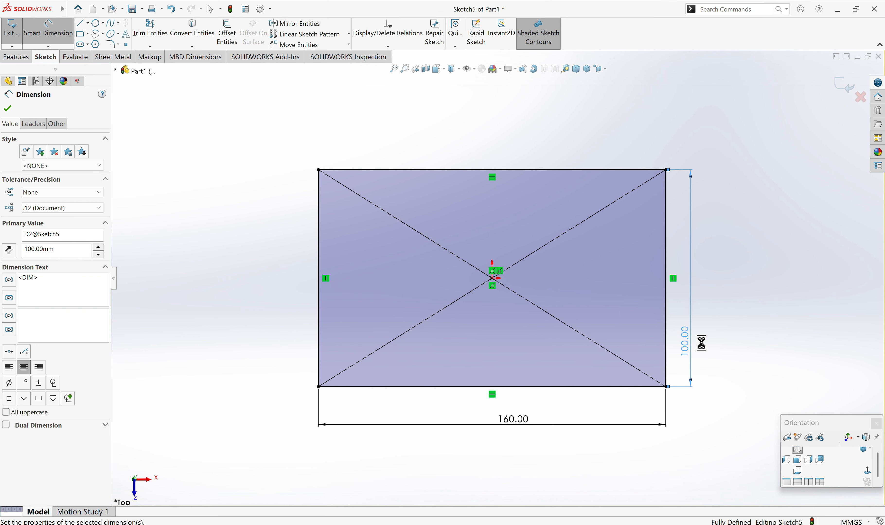
pyautogui.press('Escape')
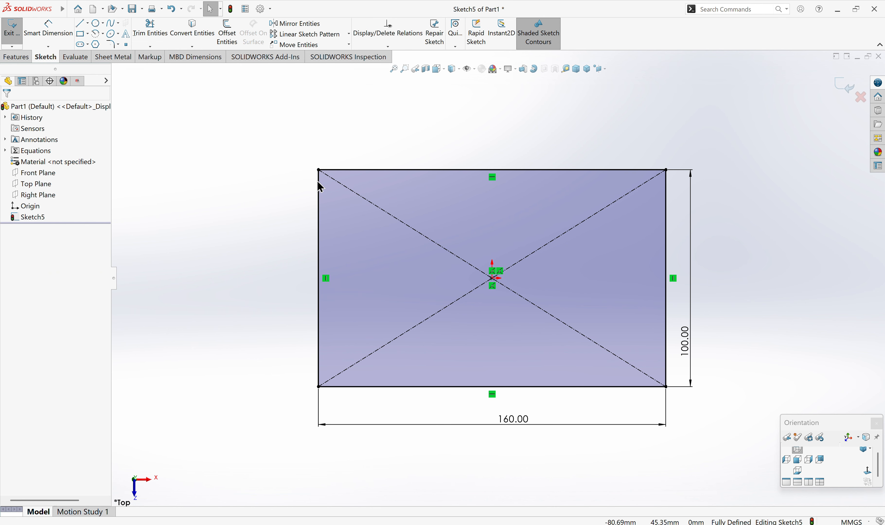
# Start an Extruded Boss/Base from the rectangle sketch and set its start condition to an Offset of 10 mm.
pyautogui.click(16, 57)
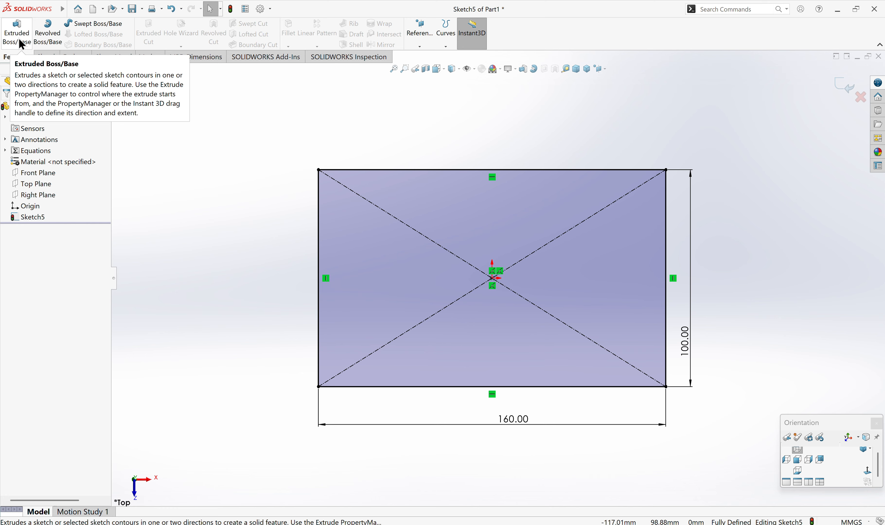
pyautogui.click(22, 45)
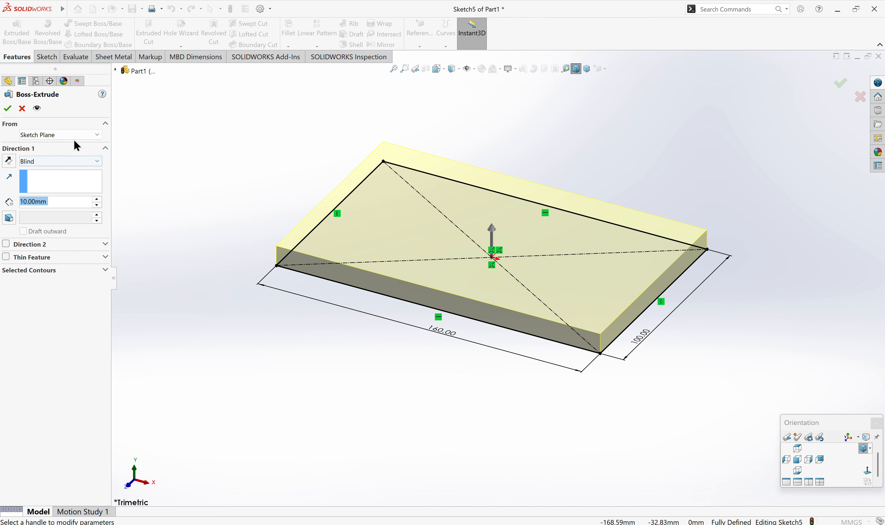
pyautogui.click(60, 135)
pyautogui.click(122, 154)
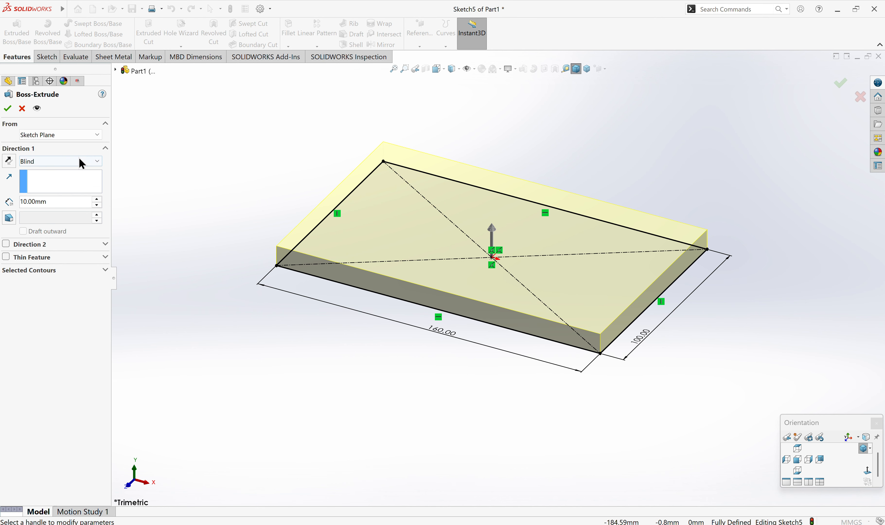
pyautogui.click(53, 136)
pyautogui.click(38, 171)
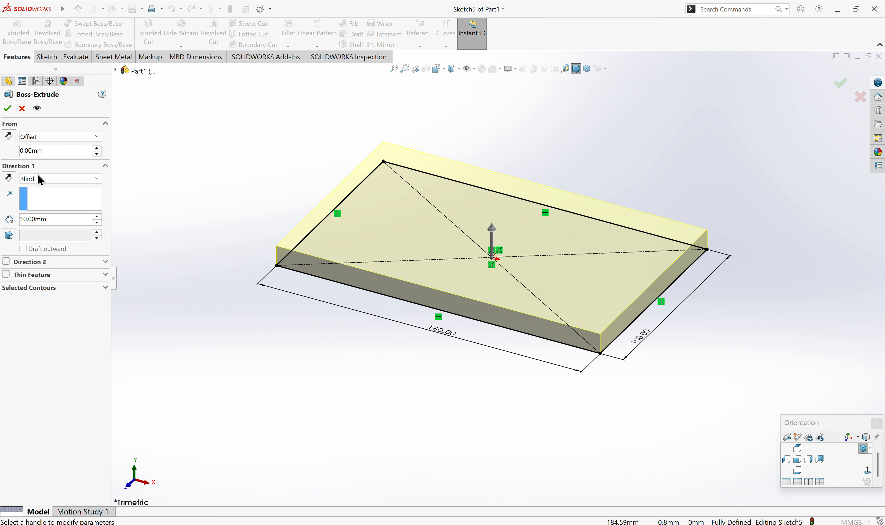
pyautogui.click(97, 149)
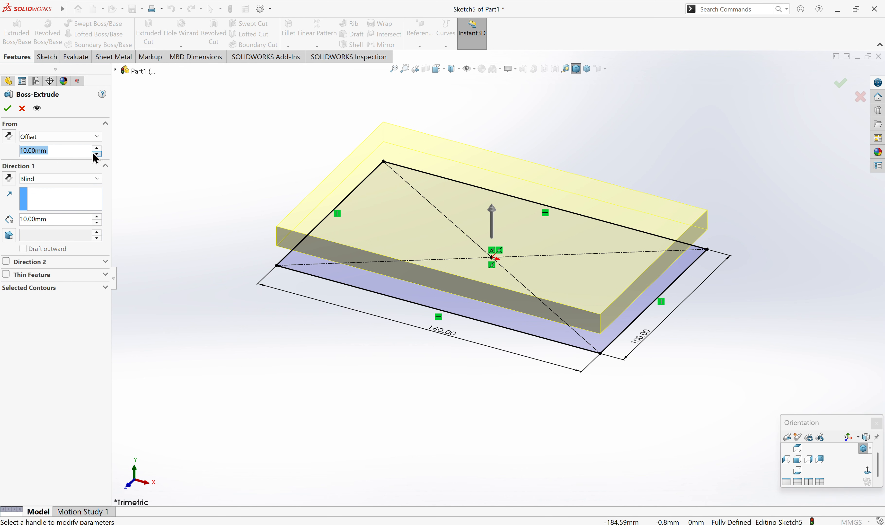
# Set the extrusion to start from the Sketch Plane and check the available Direction 1 end conditions.
pyautogui.click(65, 154)
pyautogui.click(61, 137)
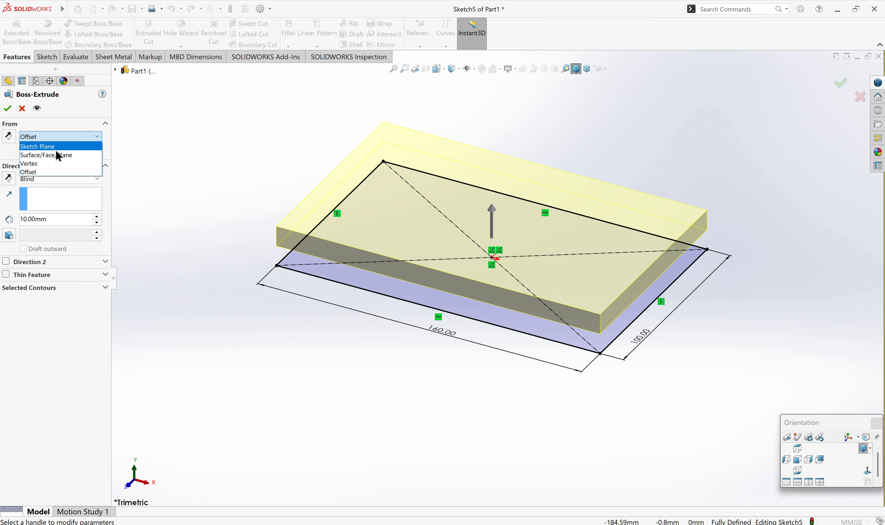
pyautogui.click(54, 150)
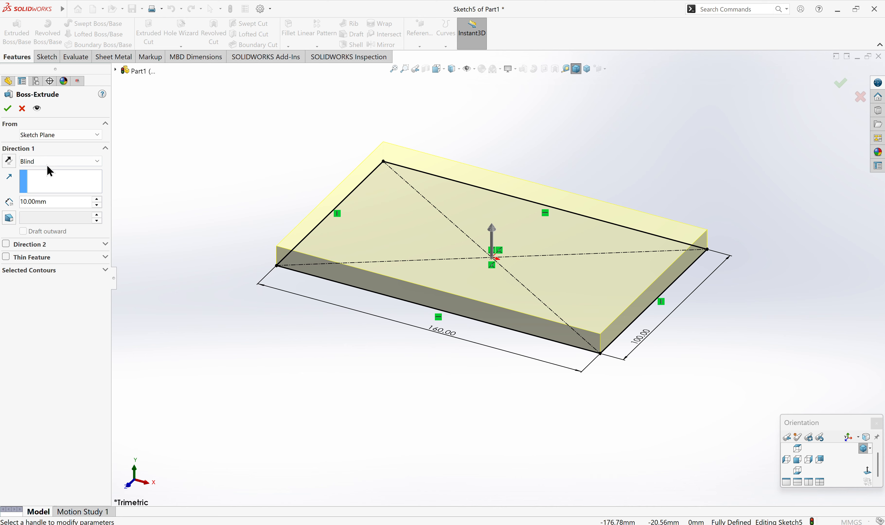
pyautogui.click(85, 163)
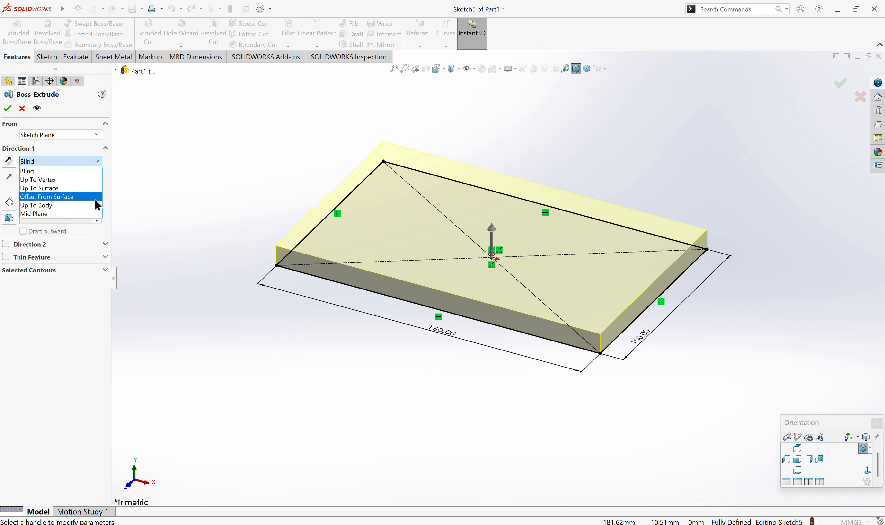
pyautogui.click(183, 182)
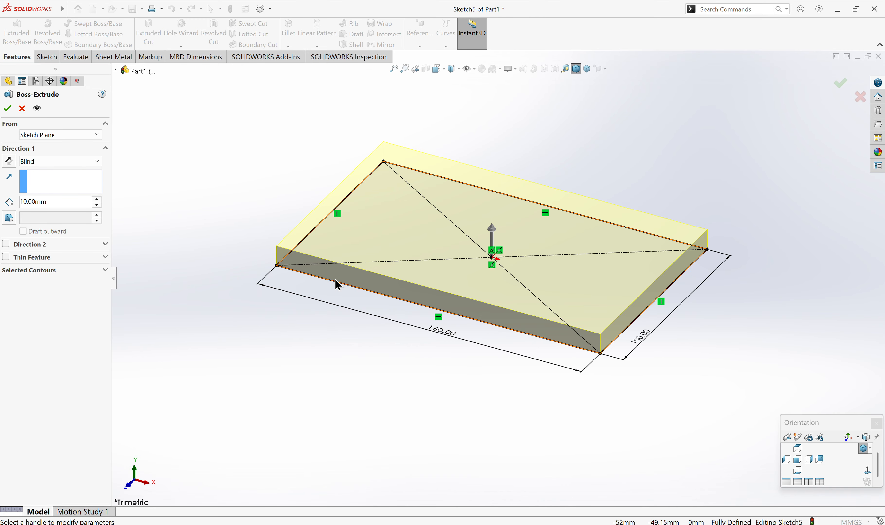
# Preview the Blind extrusion in both directions and set its depth to 40 mm.
pyautogui.click(9, 161)
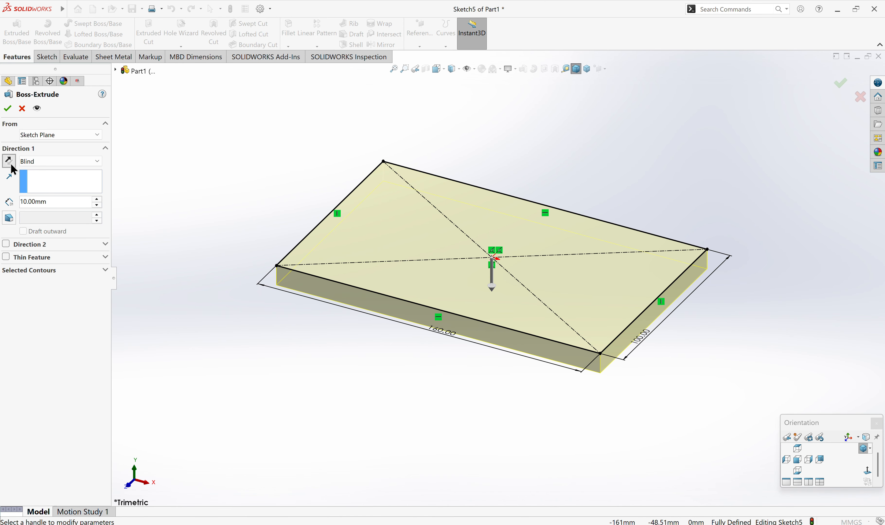
pyautogui.moveTo(451, 375); pyautogui.dragTo(526, 363, button='middle')
pyautogui.click(9, 161)
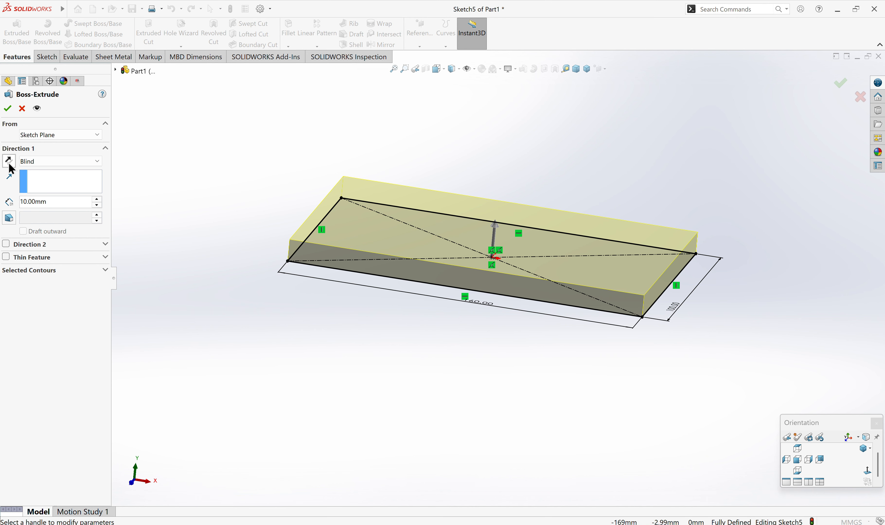
pyautogui.click(52, 206)
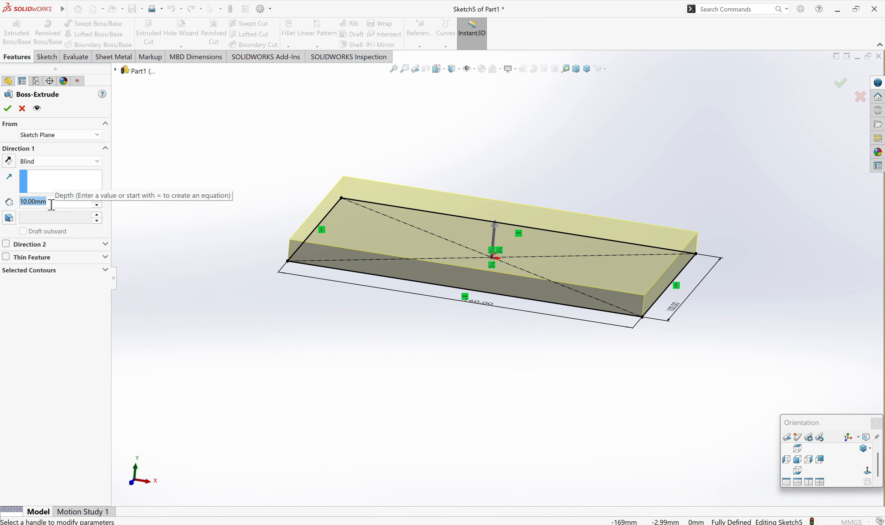
pyautogui.write('40')
pyautogui.press('Return')
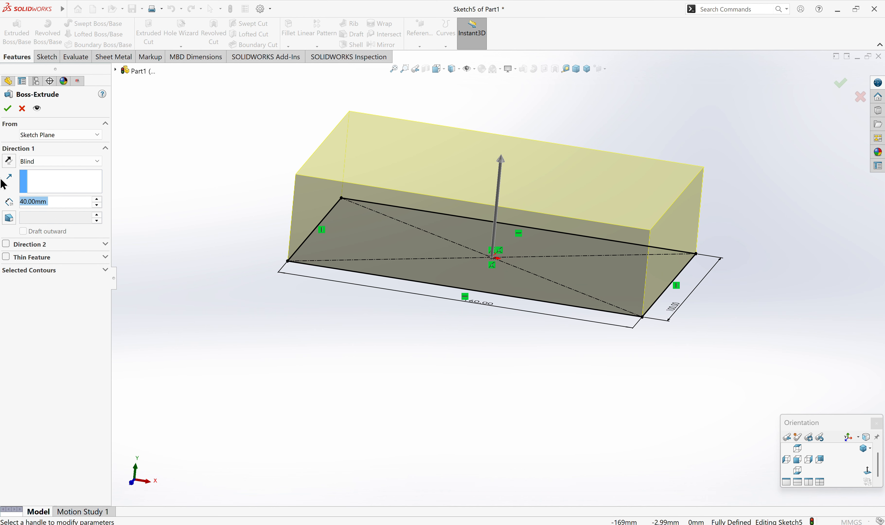
pyautogui.click(9, 161)
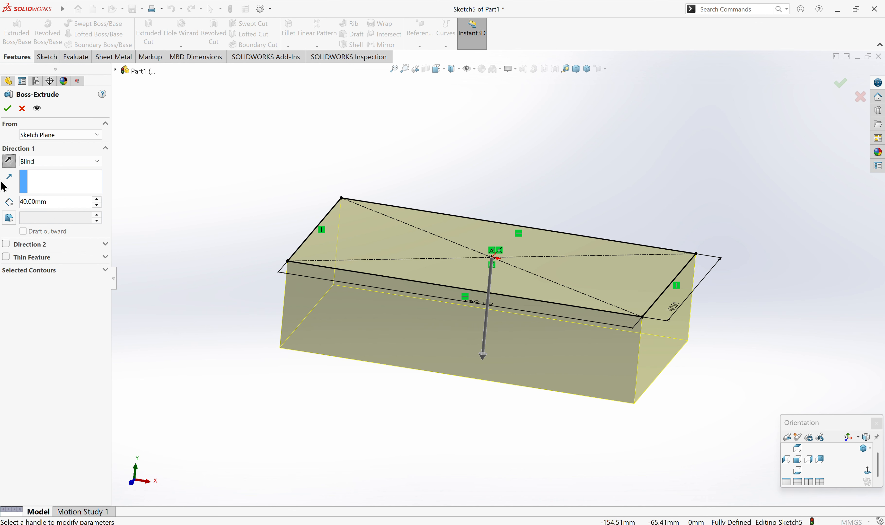
pyautogui.click(9, 162)
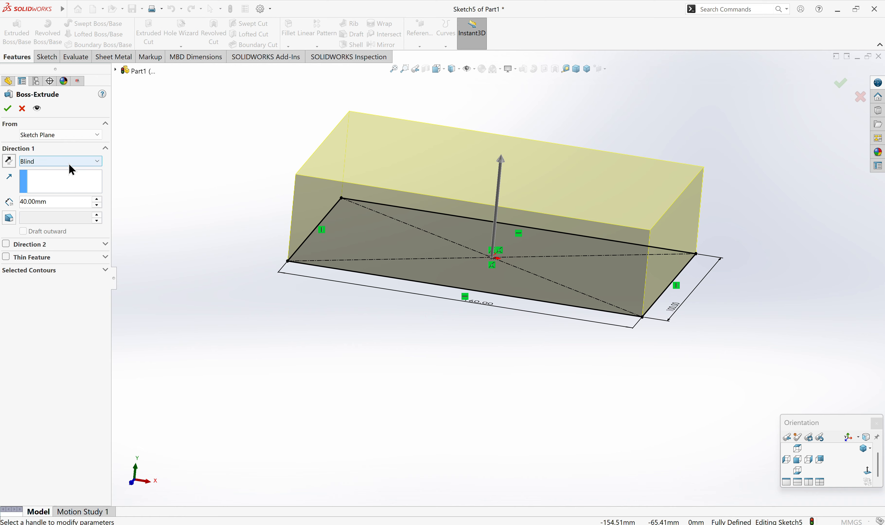
# Try the Up To Vertex end condition, and switch to Mid Plane with a depth of 34 mm.
pyautogui.click(55, 161)
pyautogui.click(59, 181)
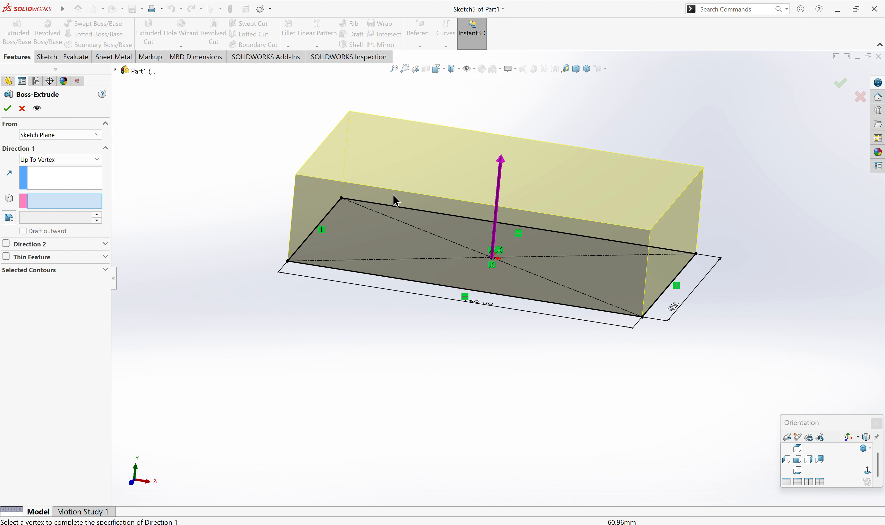
pyautogui.click(72, 162)
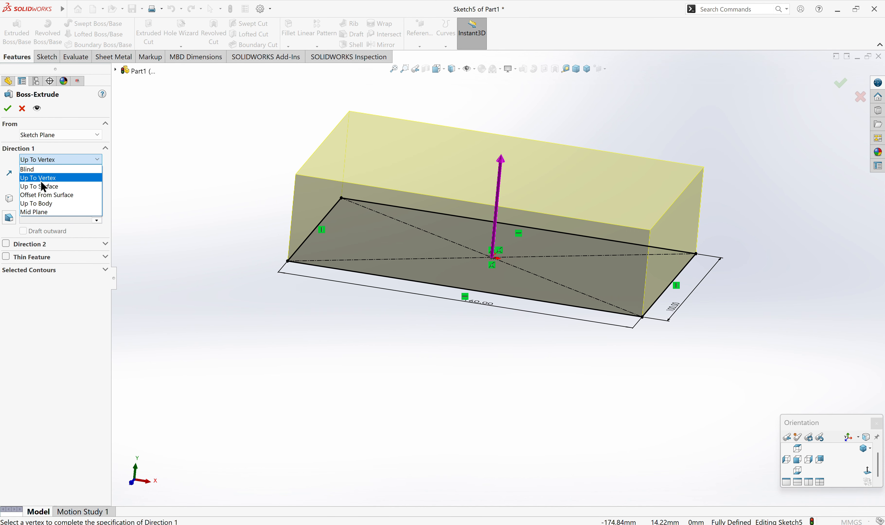
pyautogui.click(50, 212)
pyautogui.write('34')
pyautogui.press('Return')
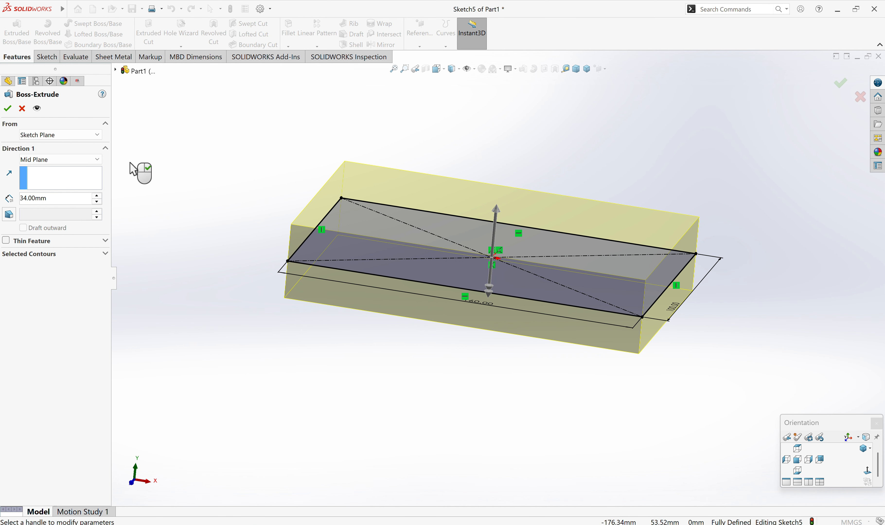
# Set the Mid Plane depth to 40 mm and cancel the extrusion.
pyautogui.moveTo(253, 229)
pyautogui.mouseDown(button='middle')
pyautogui.moveTo(268, 206)
pyautogui.moveTo(316, 243)
pyautogui.mouseUp(button='middle')
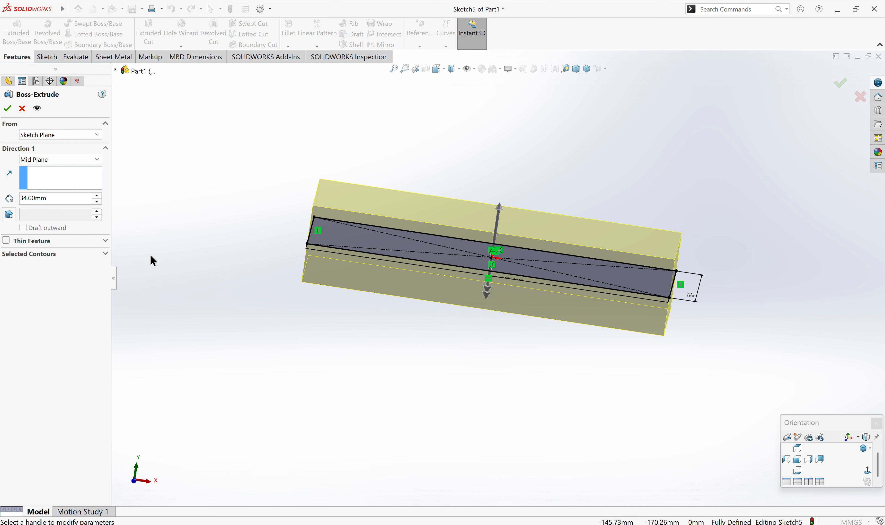
pyautogui.doubleClick(47, 198)
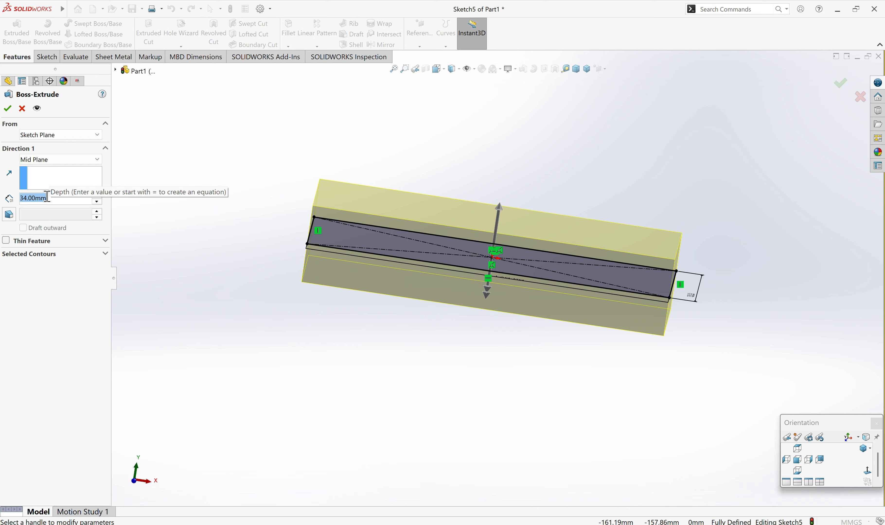
pyautogui.write('40')
pyautogui.press('Return')
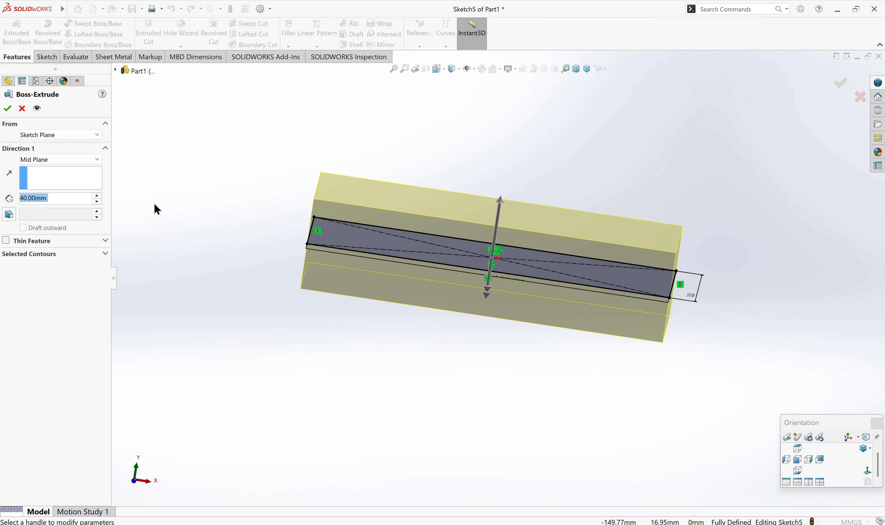
pyautogui.press('Escape')
# Start a new boss extrusion of the rectangle sketch with a Mid Plane end condition and 40 mm depth.
pyautogui.click(30, 217)
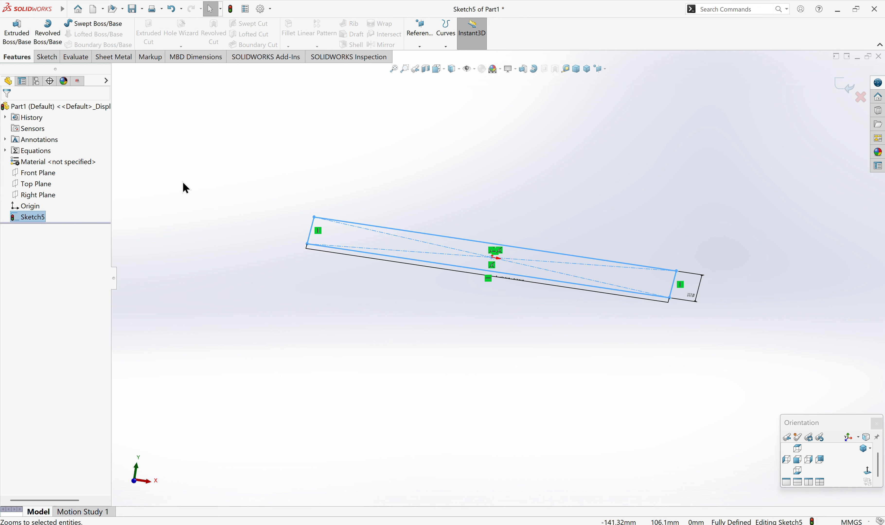
pyautogui.click(184, 187)
pyautogui.click(10, 39)
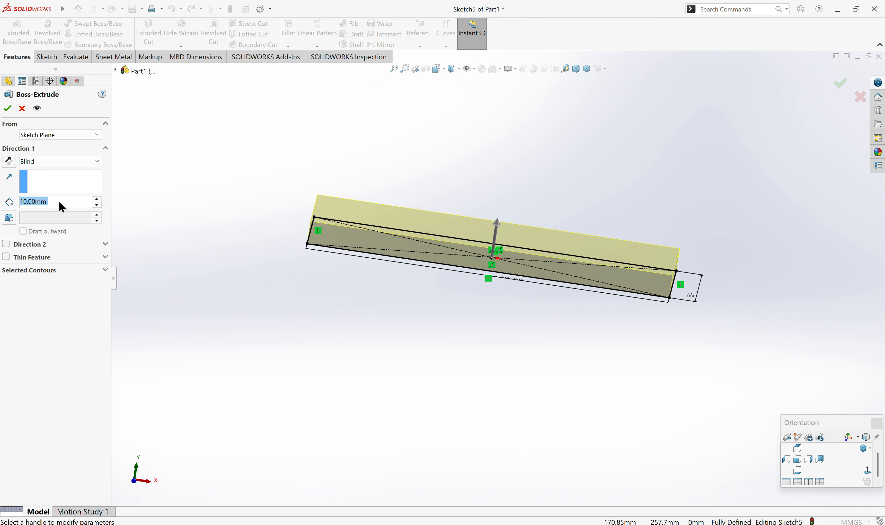
pyautogui.click(48, 160)
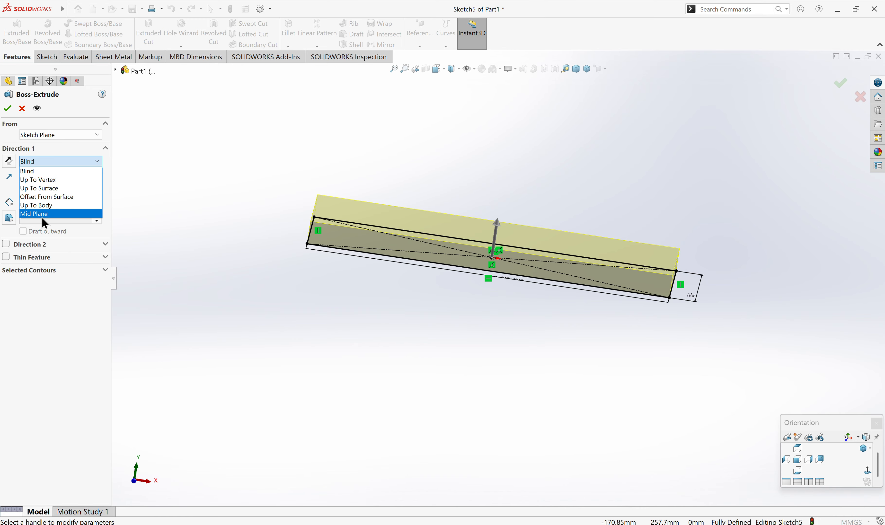
pyautogui.click(41, 217)
pyautogui.write('40')
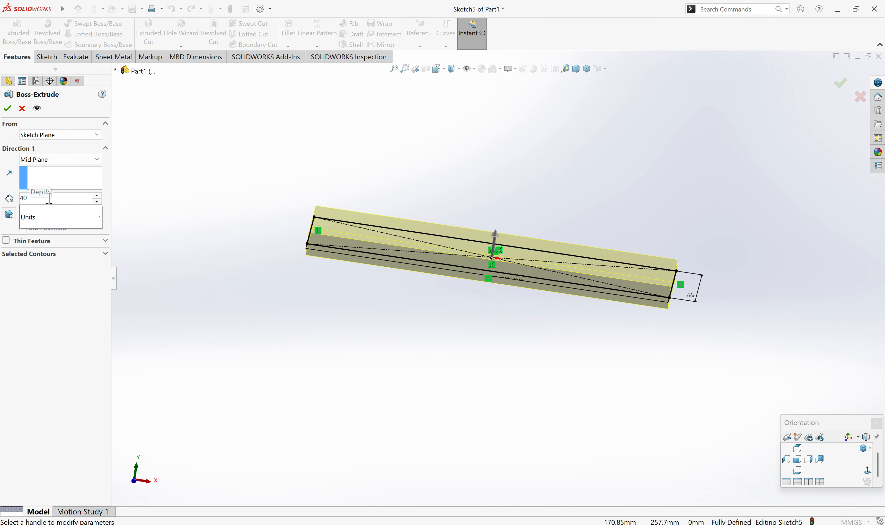
pyautogui.press('Return')
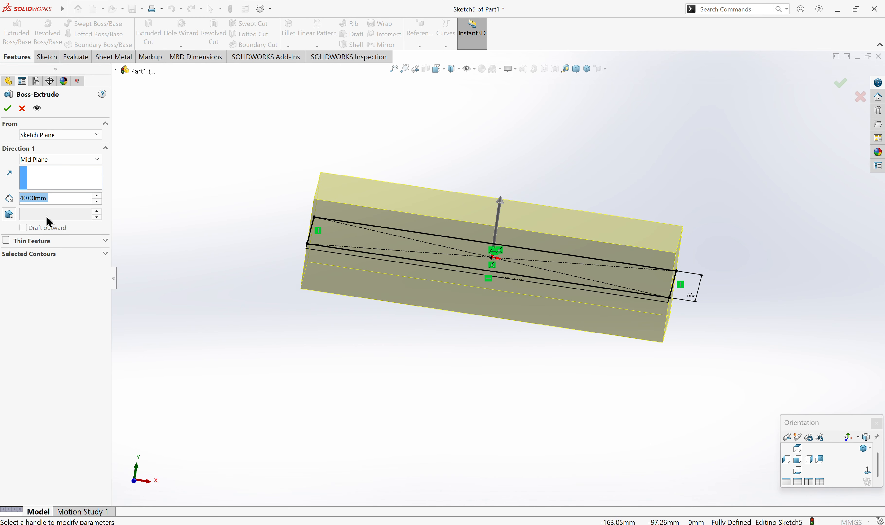
# Add a 33° draft to the extrusion and create the feature.
pyautogui.click(9, 215)
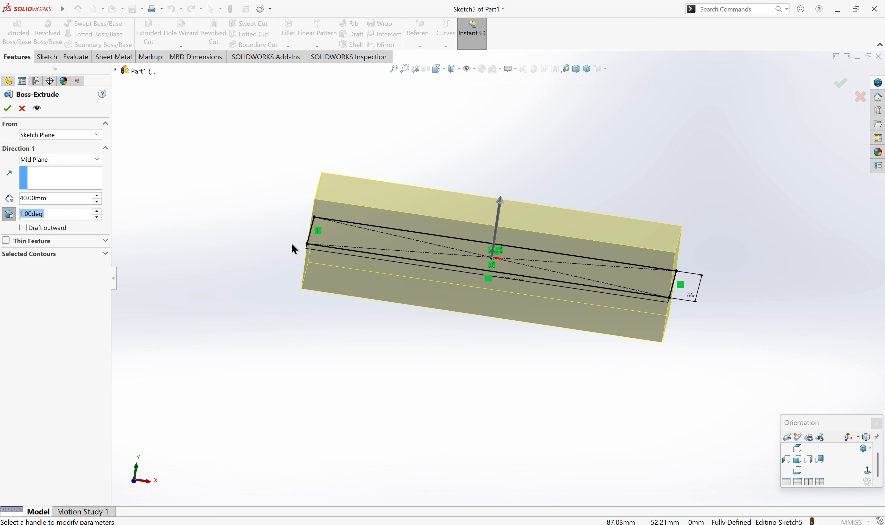
pyautogui.click(97, 213)
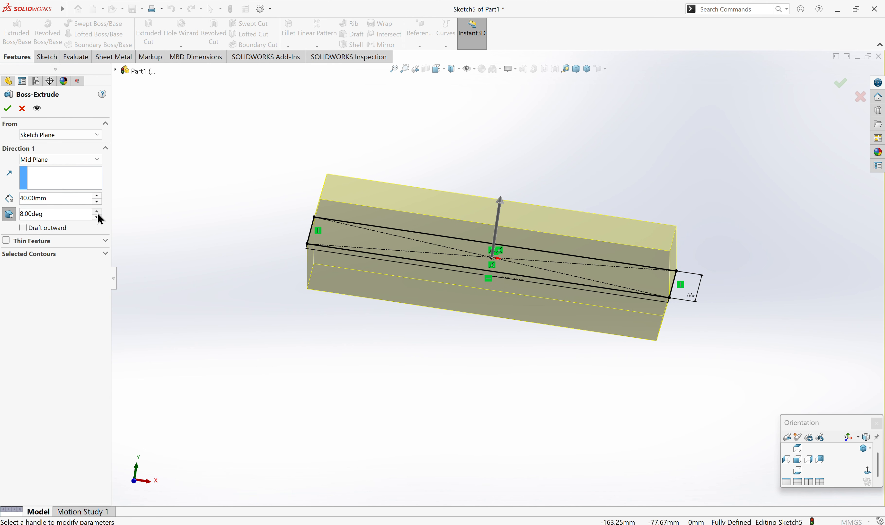
pyautogui.click(97, 212)
pyautogui.click(97, 212)
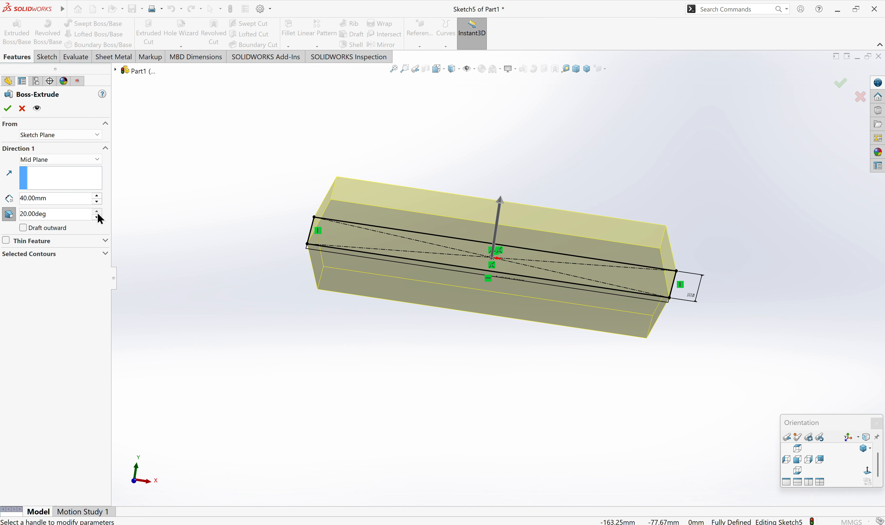
pyautogui.click(97, 213)
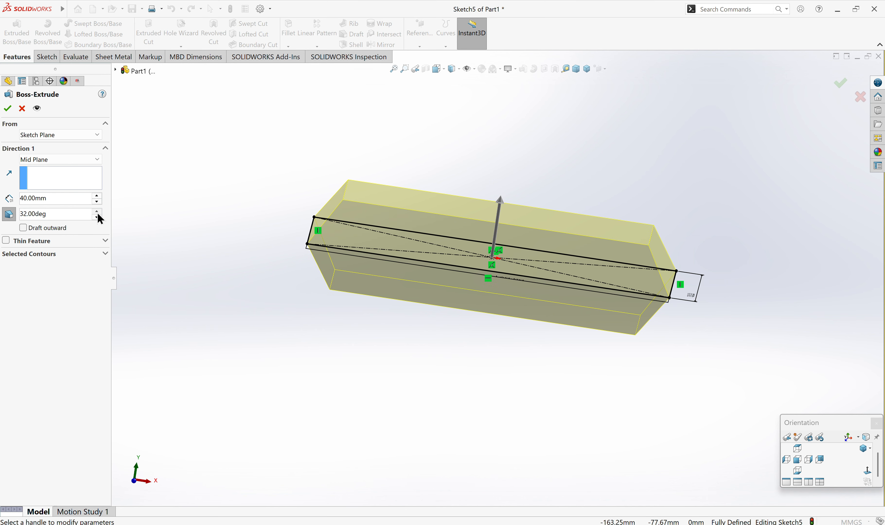
pyautogui.moveTo(518, 266); pyautogui.dragTo(539, 281, button='middle')
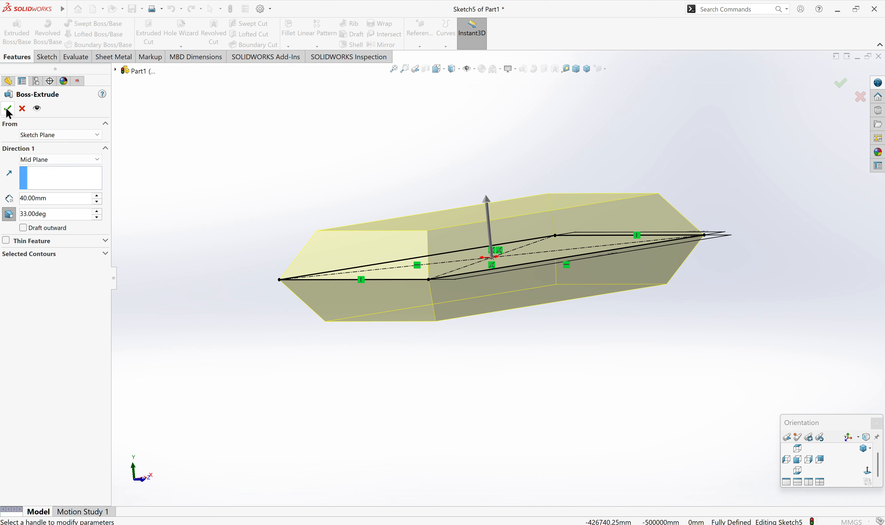
pyautogui.moveTo(219, 254); pyautogui.dragTo(155, 248, button='middle')
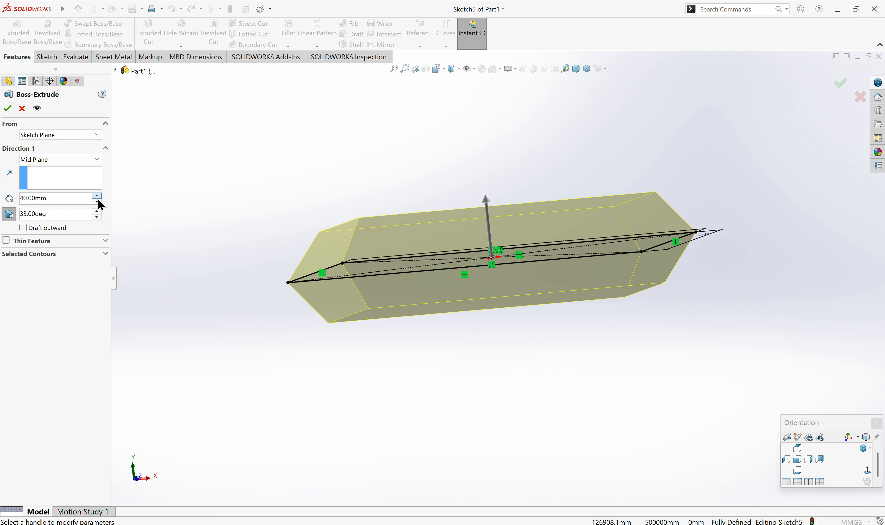
pyautogui.click(7, 108)
pyautogui.moveTo(247, 277)
pyautogui.mouseDown(button='middle')
pyautogui.moveTo(259, 340)
pyautogui.moveTo(244, 315)
pyautogui.moveTo(246, 279)
pyautogui.mouseUp(button='middle')
pyautogui.click(245, 279)
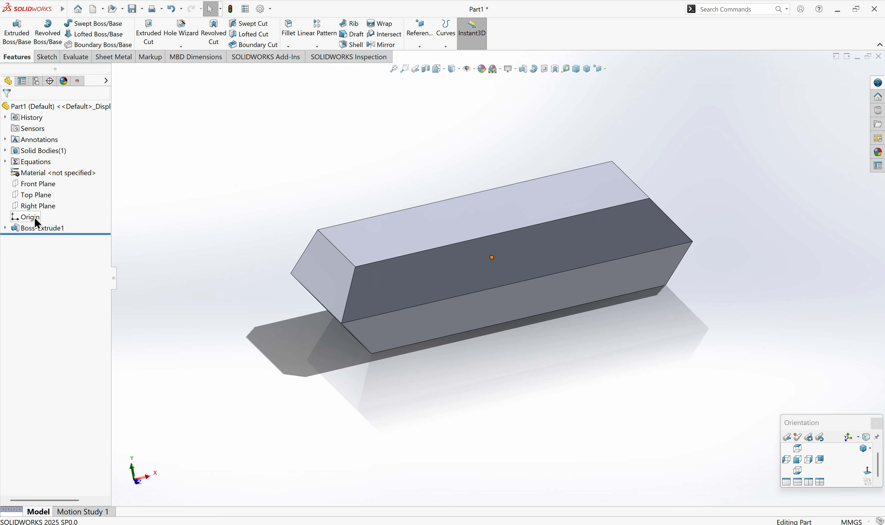
# Edit the extruded boss and change its Direction 1 end condition to Blind.
pyautogui.click(22, 230)
pyautogui.click(24, 217)
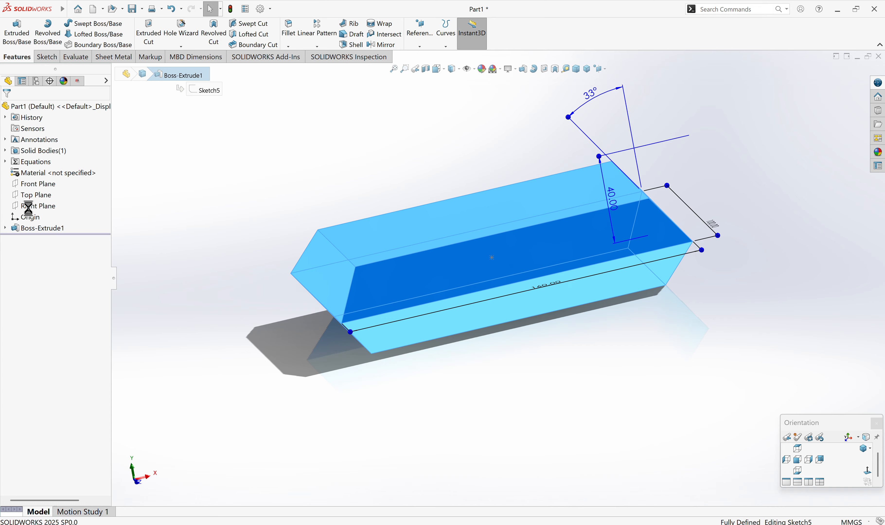
pyautogui.click(62, 160)
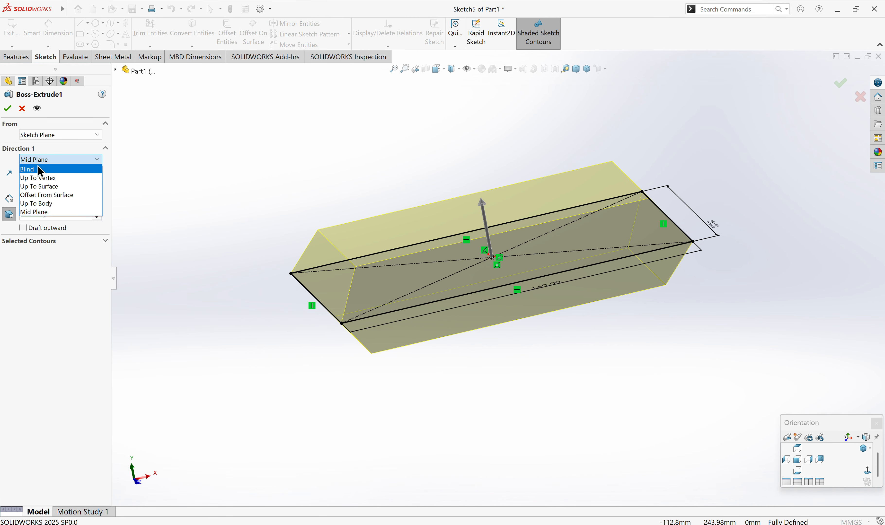
pyautogui.click(34, 170)
pyautogui.scroll(-1, 277, 236)
pyautogui.moveTo(286, 236); pyautogui.dragTo(290, 224, button='middle')
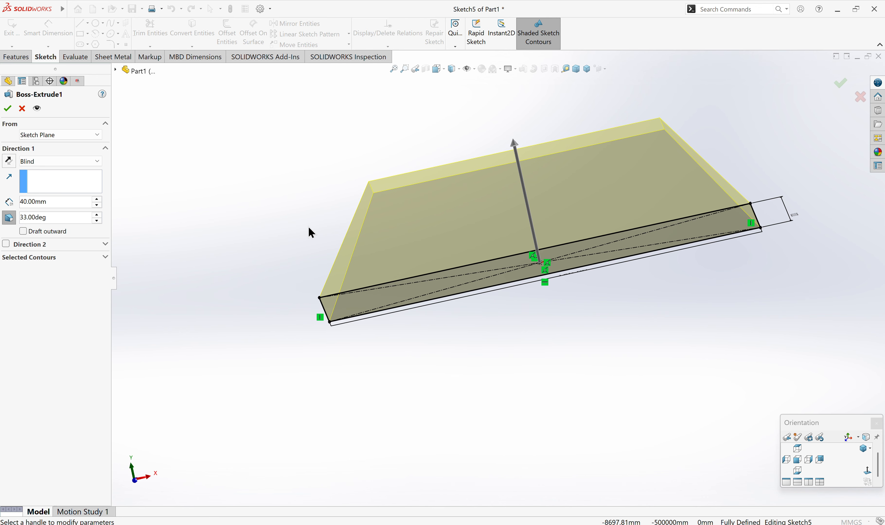
pyautogui.scroll(1, 497, 253)
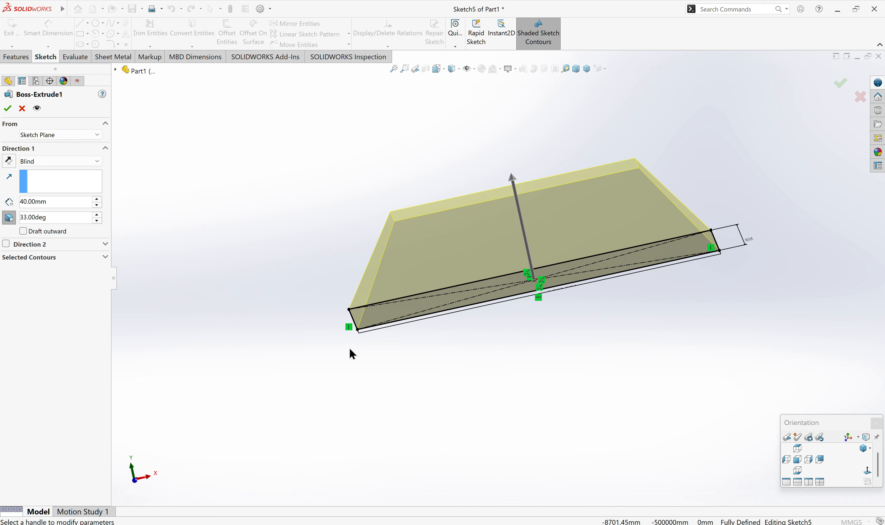
# Make the Direction 1 draft go outward and enable Direction 2 for the extrusion.
pyautogui.click(24, 231)
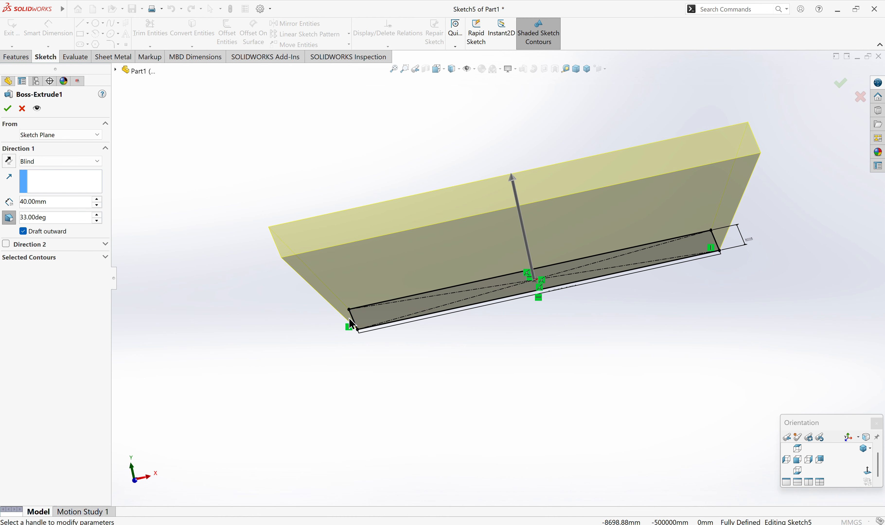
pyautogui.click(23, 231)
pyautogui.click(23, 232)
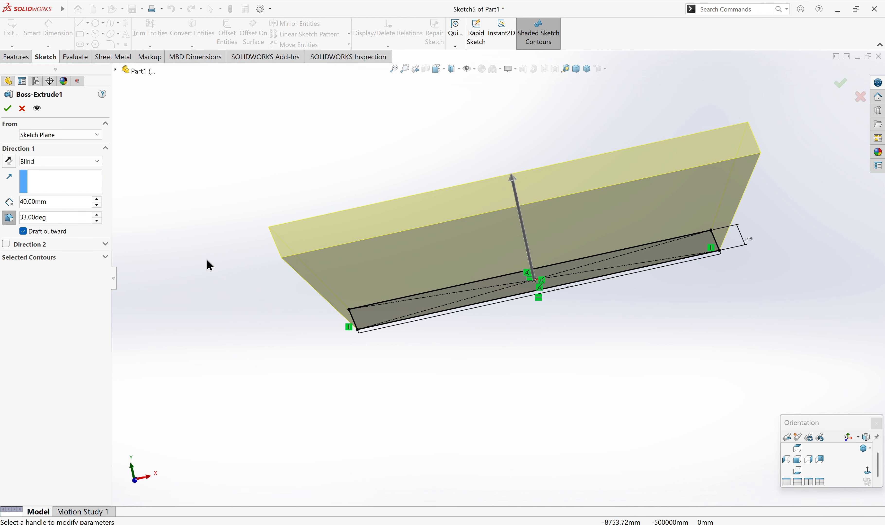
pyautogui.click(8, 247)
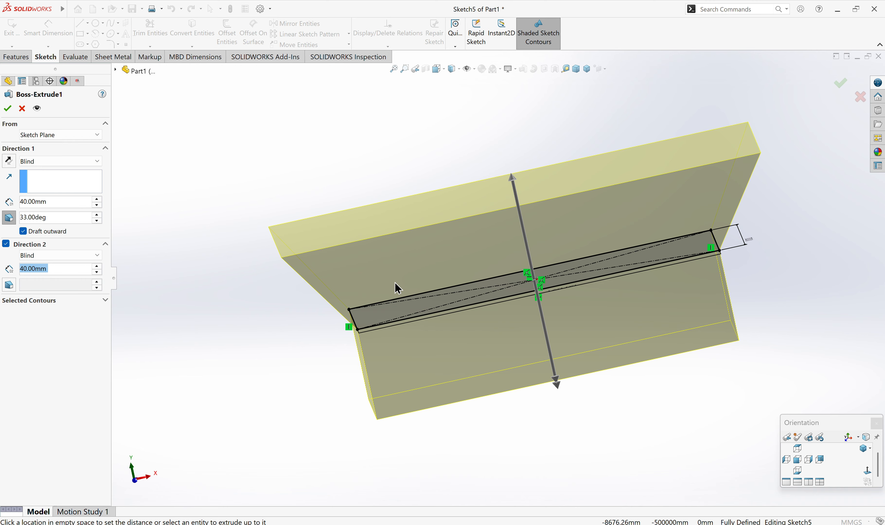
# Keep the Direction 2 end condition as Blind and set its depth to 20 mm.
pyautogui.click(39, 257)
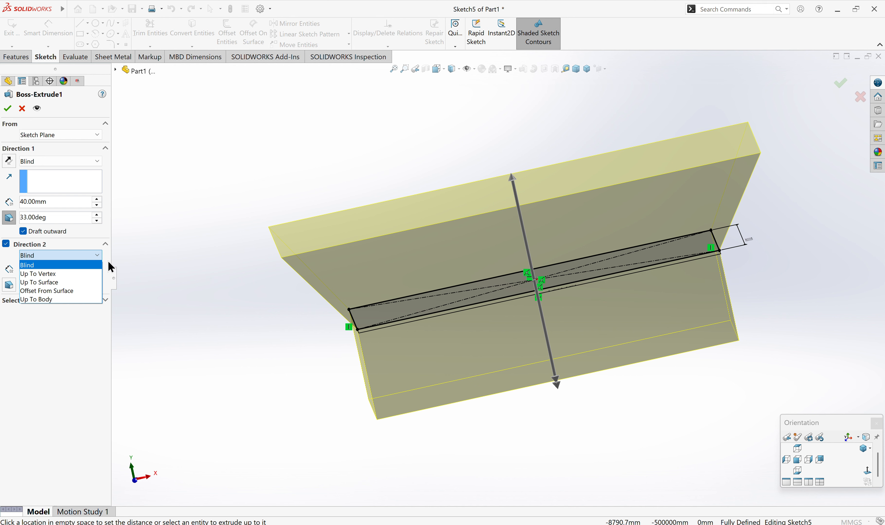
pyautogui.click(76, 255)
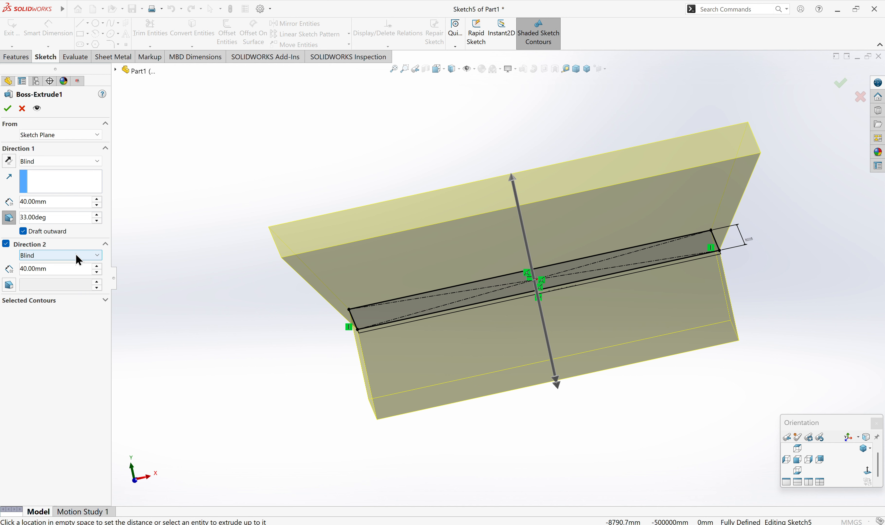
pyautogui.click(40, 271)
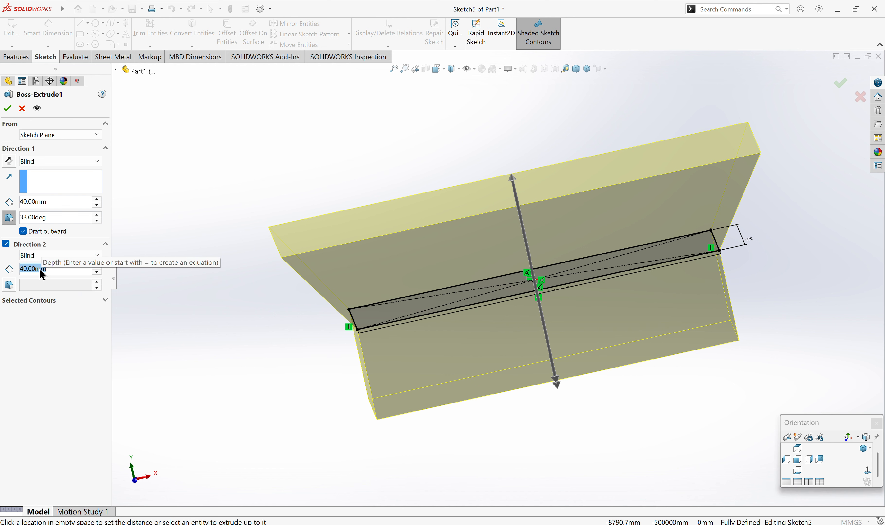
pyautogui.write('20')
pyautogui.press('Return')
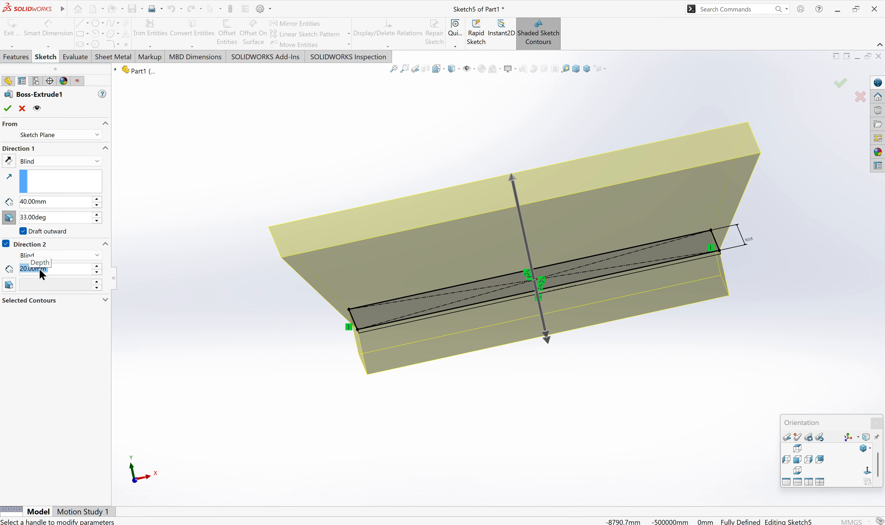
# Add a 33° inward draft to Direction 2 and confirm the extrusion.
pyautogui.click(9, 285)
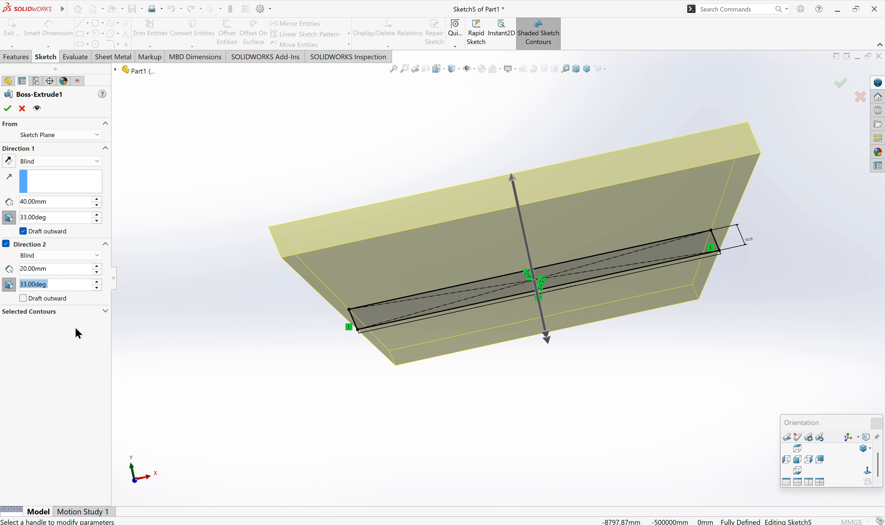
pyautogui.moveTo(411, 413); pyautogui.dragTo(594, 361, button='middle')
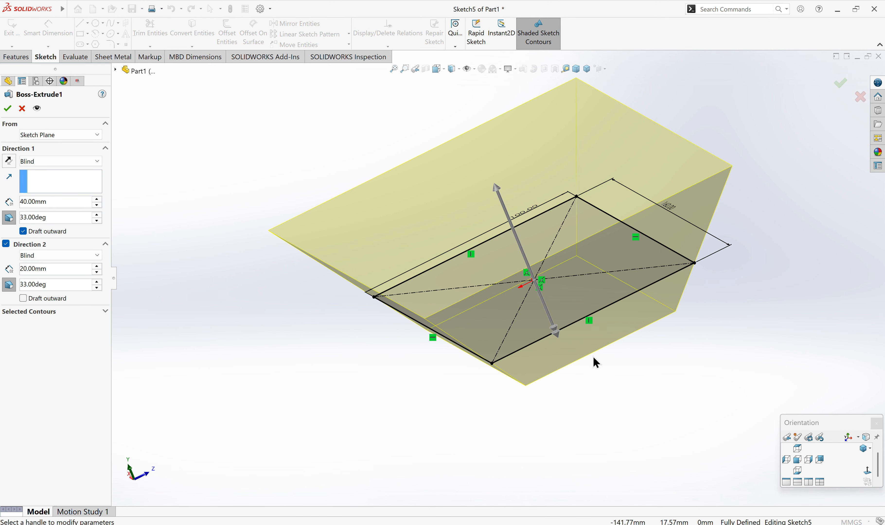
pyautogui.click(8, 109)
# Chamfer the three edges meeting at one corner of the body with a 10 mm distance and 45° angle.
pyautogui.moveTo(203, 297); pyautogui.dragTo(283, 390, button='middle')
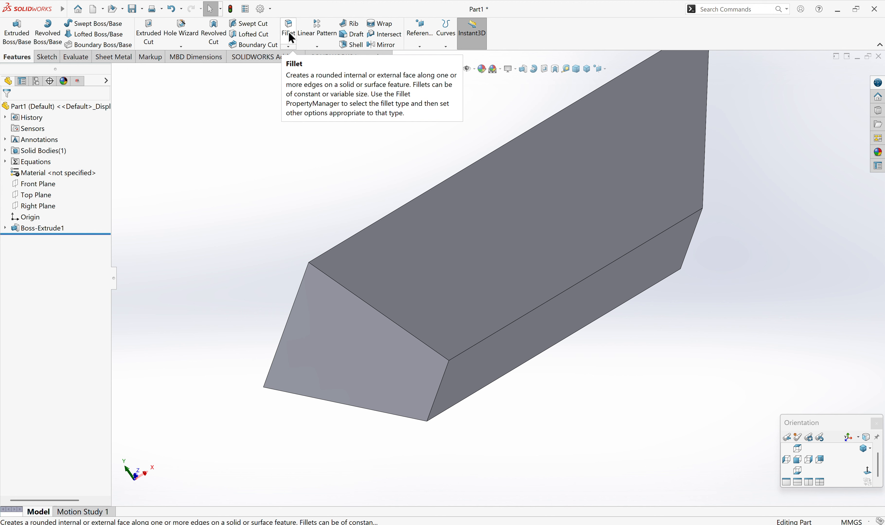
pyautogui.click(288, 47)
pyautogui.click(296, 68)
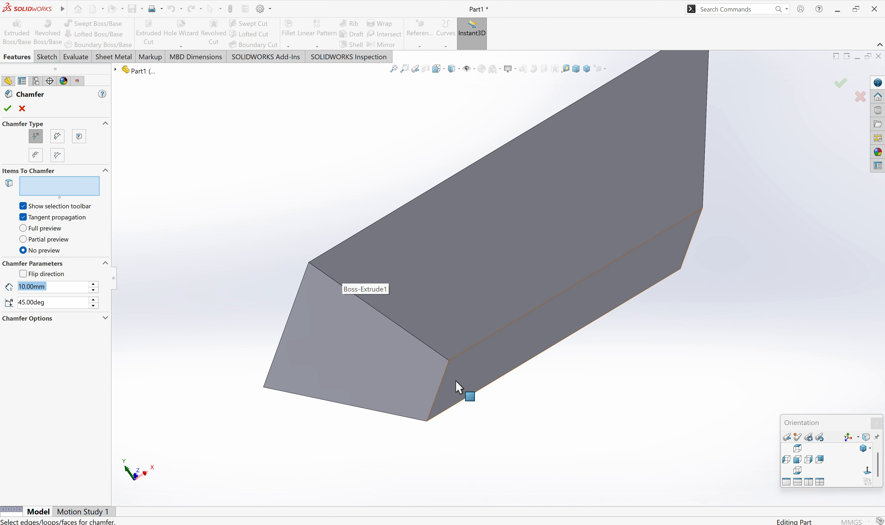
pyautogui.scroll(-8, 456, 382)
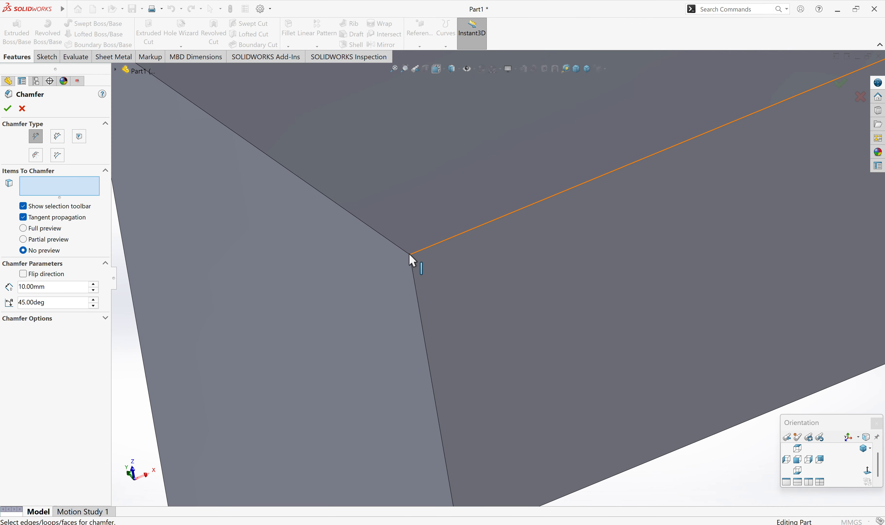
pyautogui.click(426, 248)
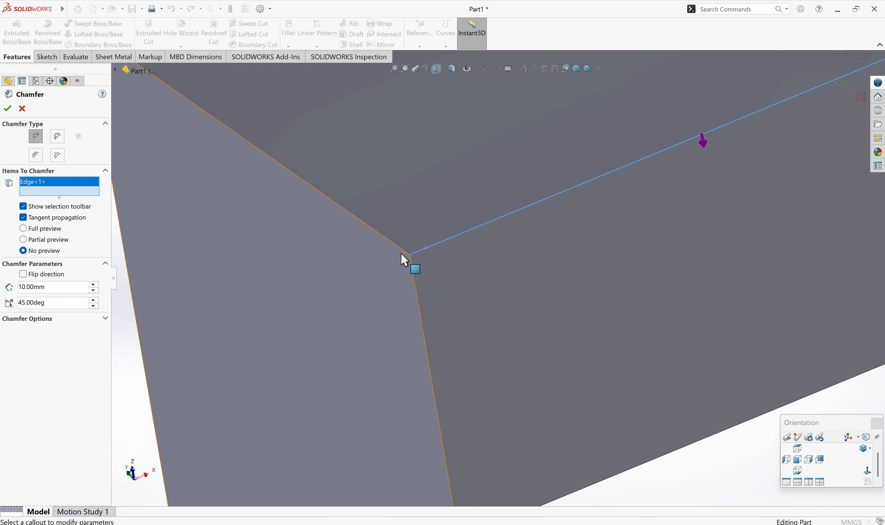
pyautogui.click(404, 255)
pyautogui.click(411, 265)
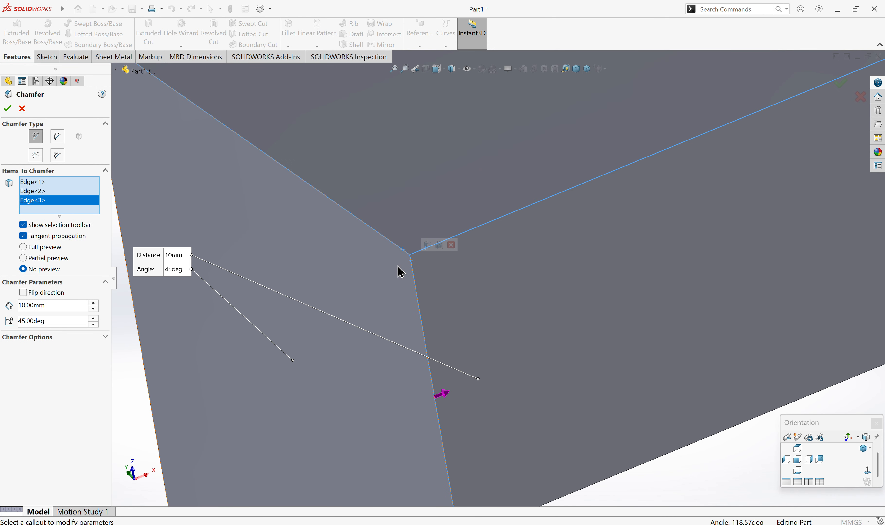
pyautogui.click(7, 108)
# Fillet the three edges meeting at an unchamfered corner of the body with a symmetric 10 mm radius.
pyautogui.moveTo(317, 231); pyautogui.dragTo(345, 196, button='middle')
pyautogui.scroll(3, 352, 197)
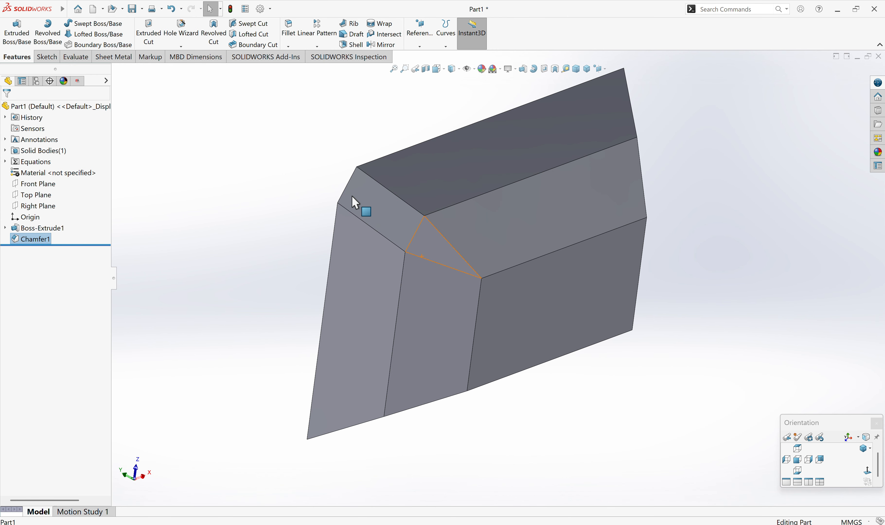
pyautogui.scroll(-6, 367, 207)
pyautogui.moveTo(544, 306); pyautogui.dragTo(681, 312, button='middle')
pyautogui.scroll(-5, 571, 316)
pyautogui.scroll(5, 571, 315)
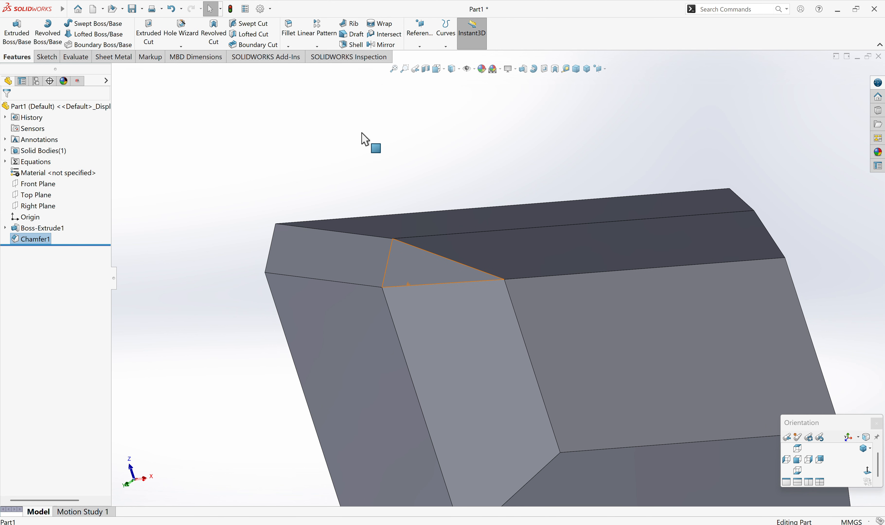
pyautogui.click(289, 29)
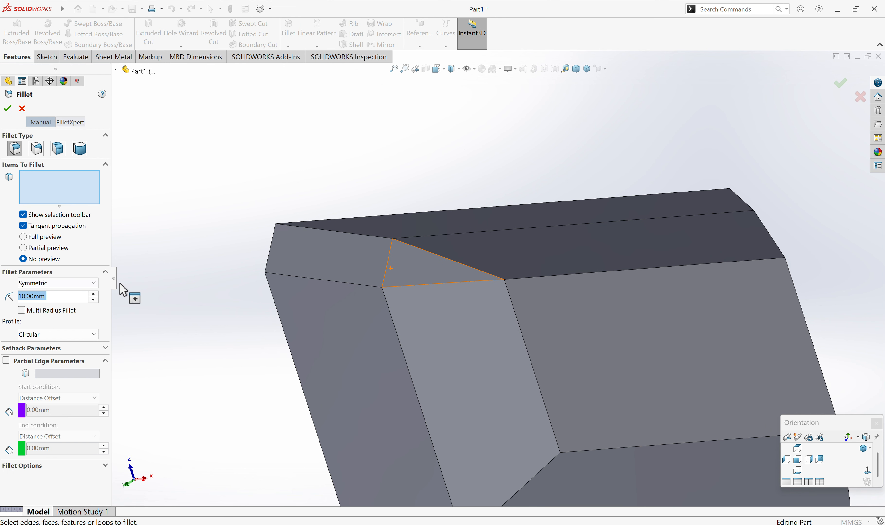
pyautogui.scroll(-6, 577, 462)
pyautogui.scroll(-2, 449, 210)
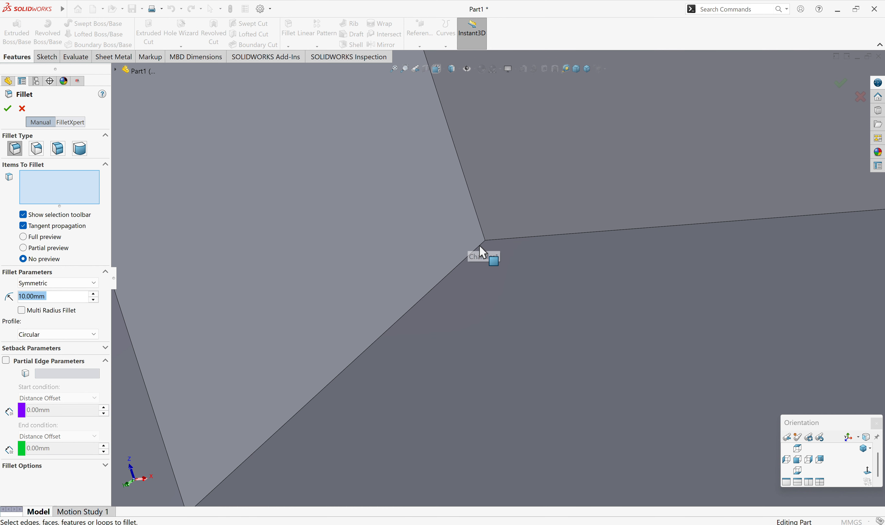
pyautogui.scroll(4, 476, 255)
pyautogui.moveTo(393, 385); pyautogui.dragTo(382, 256, button='middle')
pyautogui.scroll(6, 382, 255)
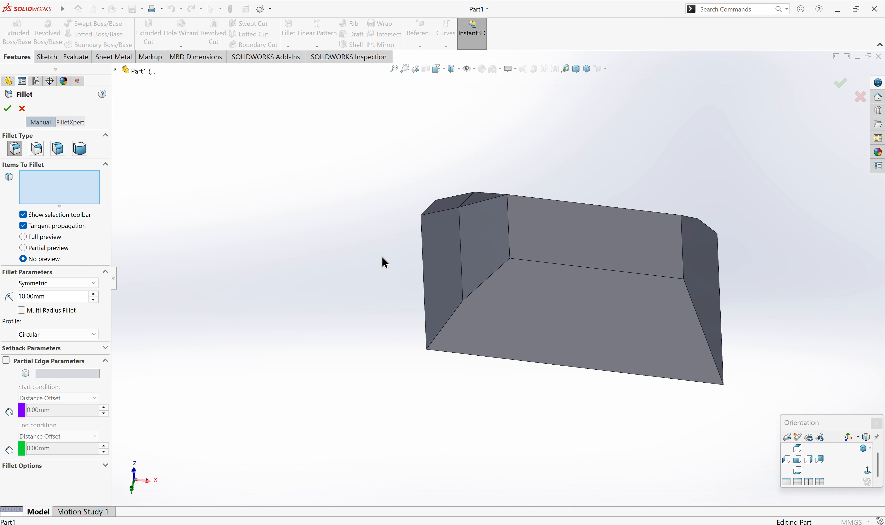
pyautogui.moveTo(478, 294); pyautogui.dragTo(364, 278, button='middle')
pyautogui.scroll(-3, 680, 313)
pyautogui.scroll(-2, 682, 319)
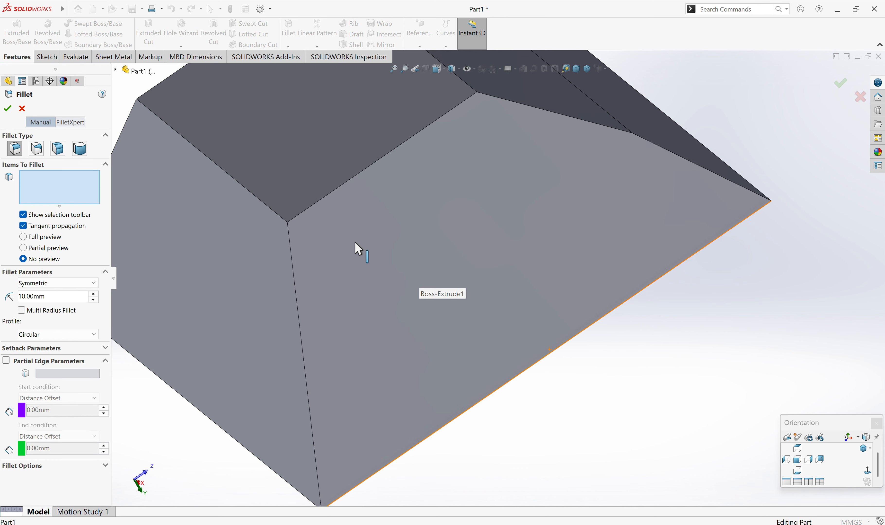
pyautogui.click(286, 222)
pyautogui.click(286, 230)
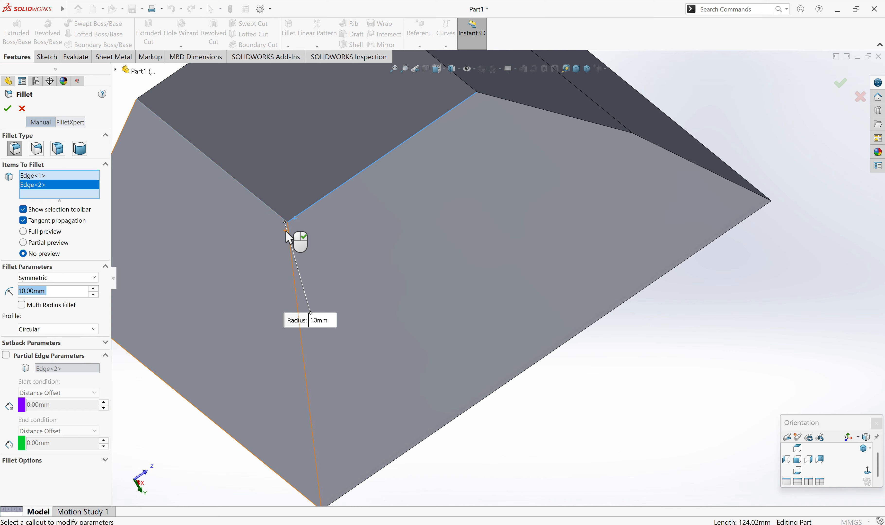
pyautogui.click(288, 231)
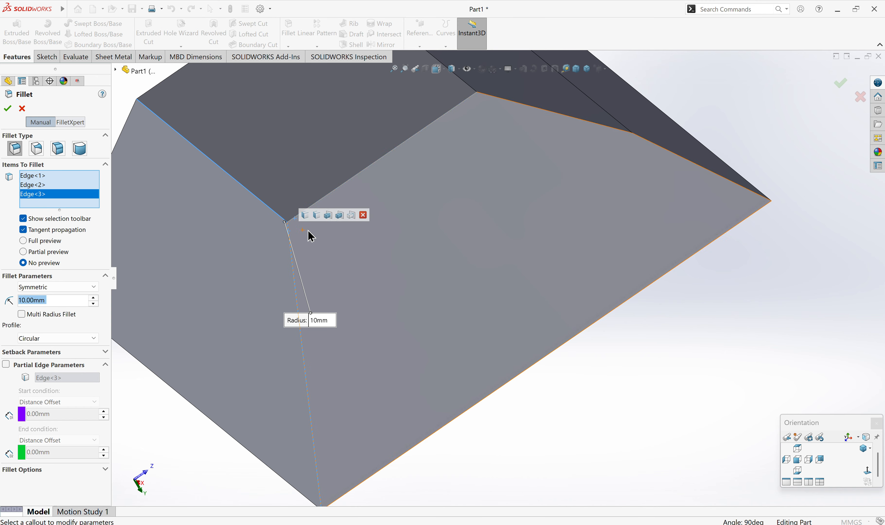
pyautogui.click(8, 108)
pyautogui.scroll(1, 204, 243)
pyautogui.scroll(2, 378, 222)
pyautogui.moveTo(377, 223); pyautogui.dragTo(423, 282, button='middle')
pyautogui.moveTo(475, 340); pyautogui.dragTo(444, 293, button='middle')
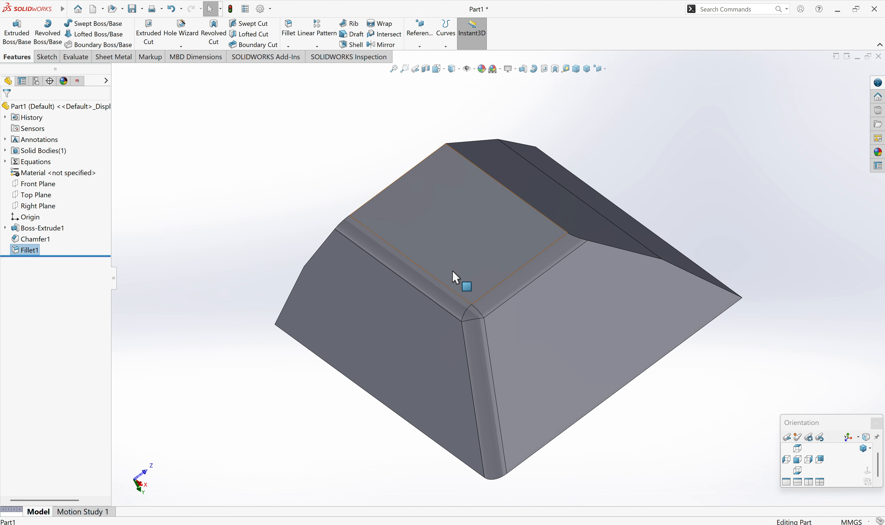
pyautogui.scroll(-6, 460, 301)
pyautogui.scroll(3, 479, 308)
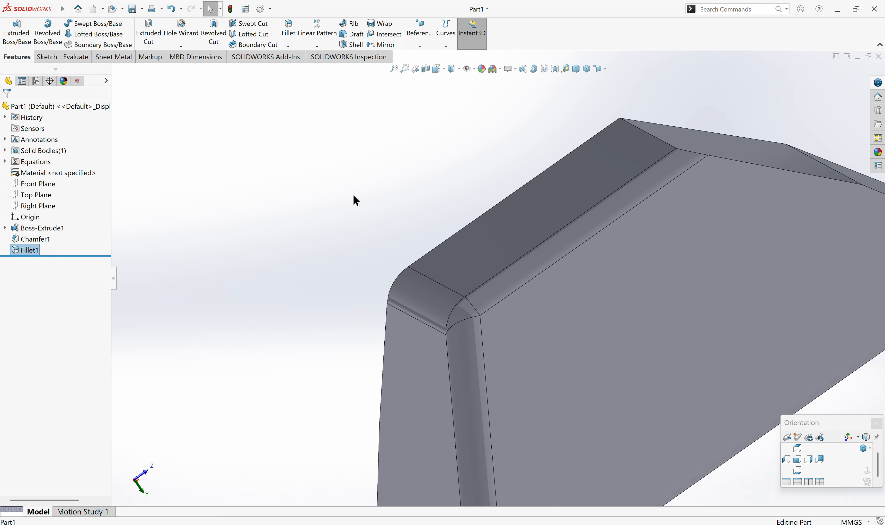
pyautogui.click(295, 35)
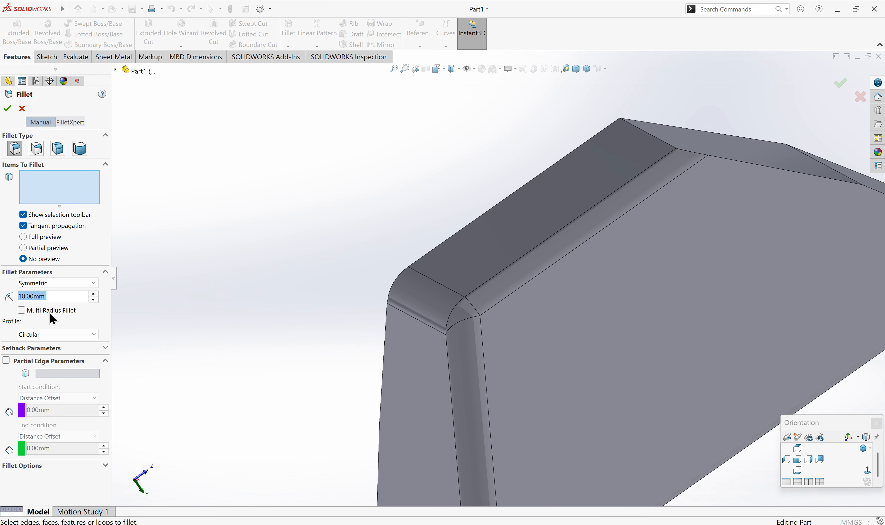
pyautogui.click(57, 274)
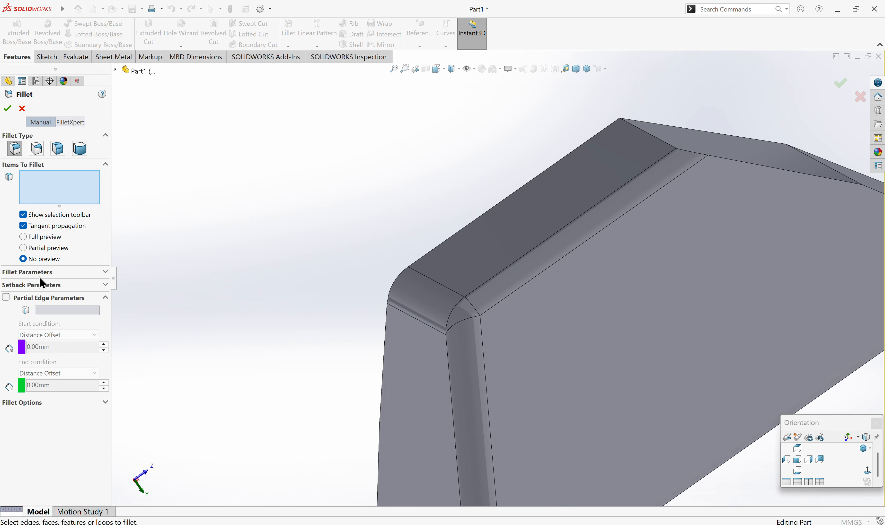
pyautogui.click(49, 277)
pyautogui.click(51, 284)
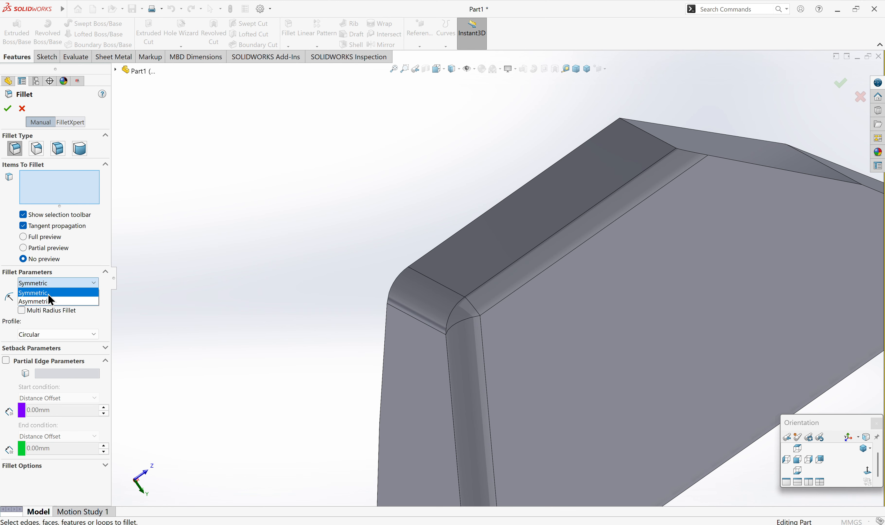
pyautogui.click(53, 284)
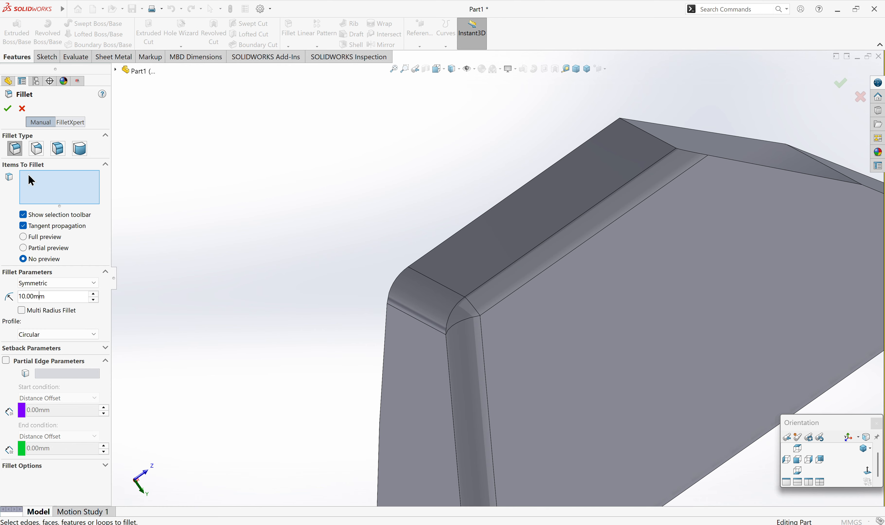
pyautogui.click(38, 156)
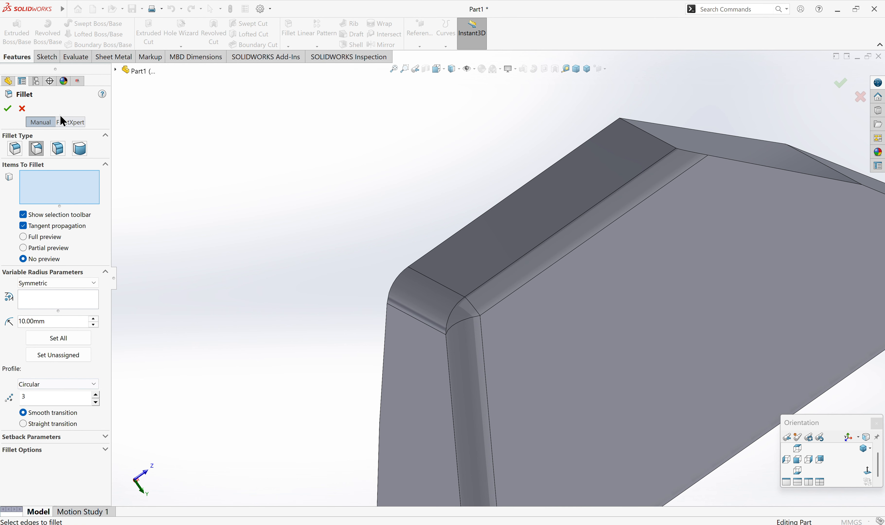
pyautogui.click(23, 110)
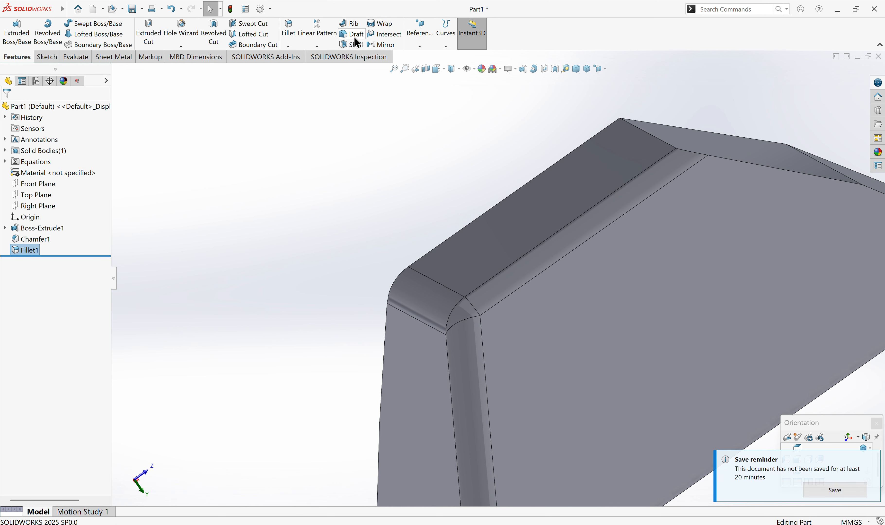
# Shell the body with a 30 mm wall thickness, removing the large flat end face.
pyautogui.click(357, 48)
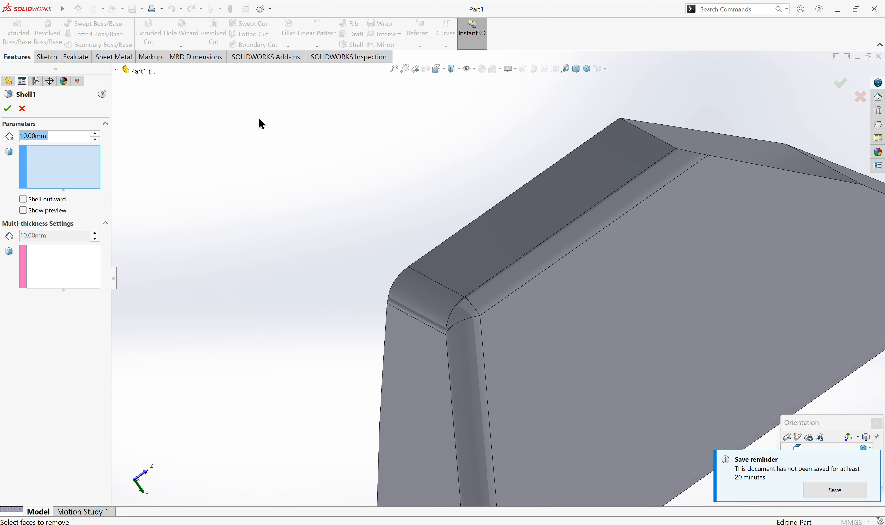
pyautogui.moveTo(296, 272); pyautogui.dragTo(266, 165, button='middle')
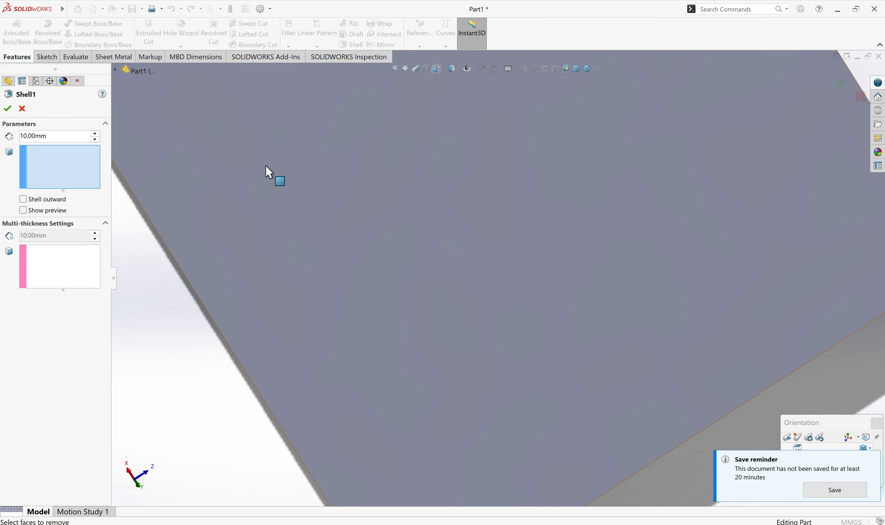
pyautogui.click(391, 199)
pyautogui.scroll(5, 417, 193)
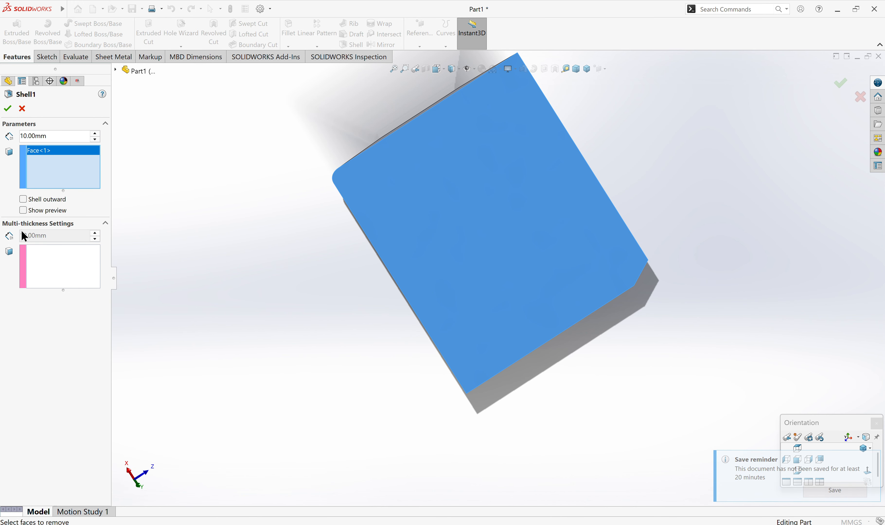
pyautogui.click(51, 138)
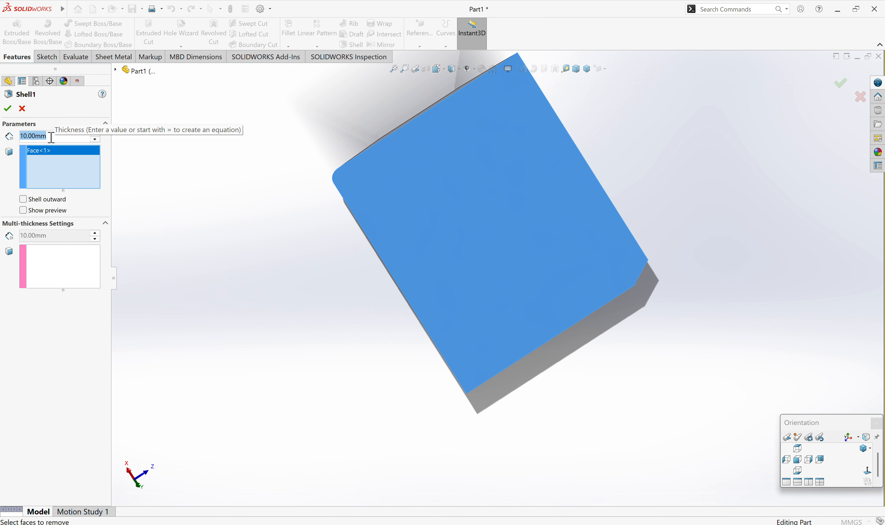
pyautogui.write('\\')
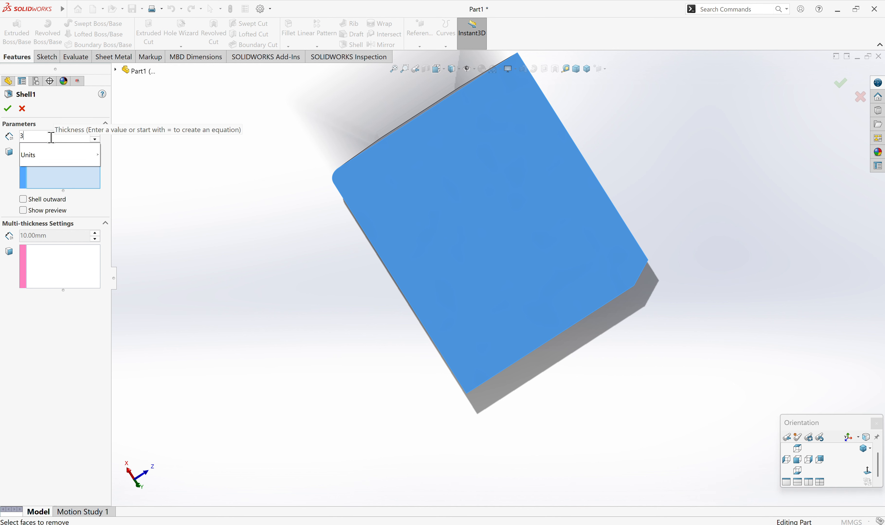
pyautogui.press('Return')
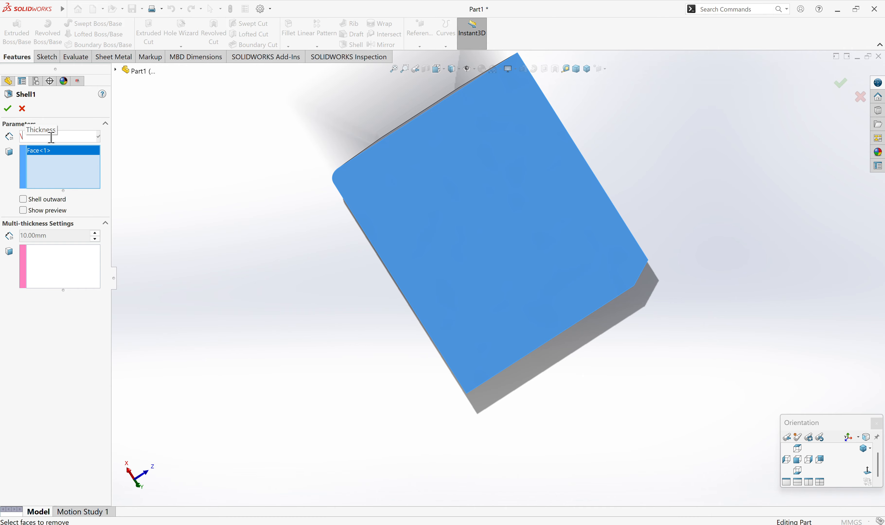
pyautogui.press('BackSpace')
pyautogui.write('30')
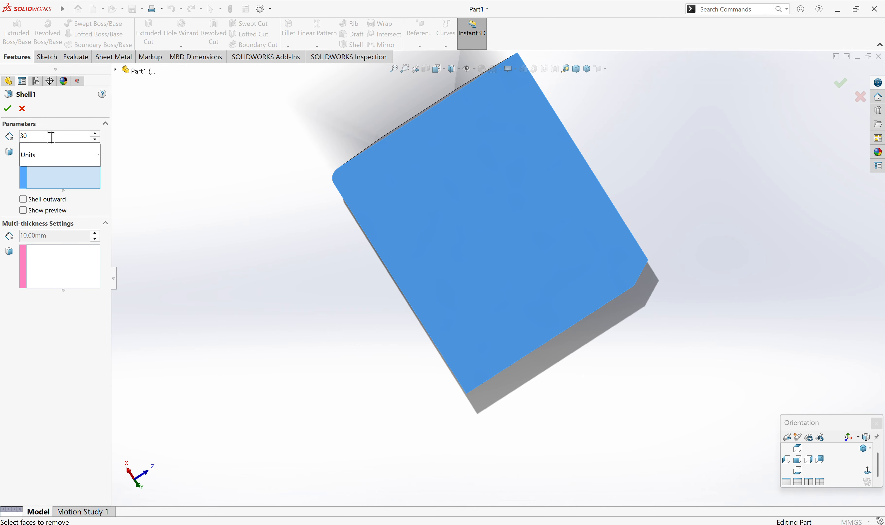
pyautogui.press('Return')
pyautogui.press('Return')
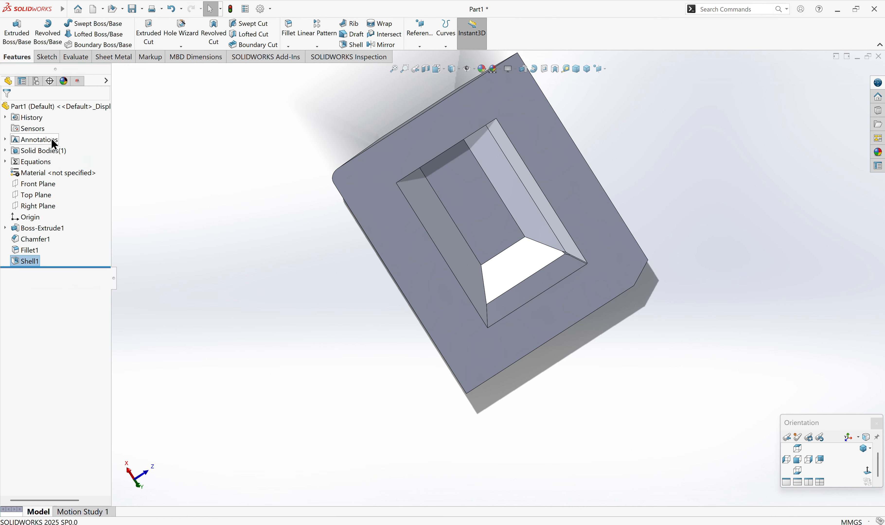
pyautogui.moveTo(398, 261); pyautogui.dragTo(505, 214, button='middle')
pyautogui.scroll(-4, 421, 209)
pyautogui.scroll(-5, 514, 211)
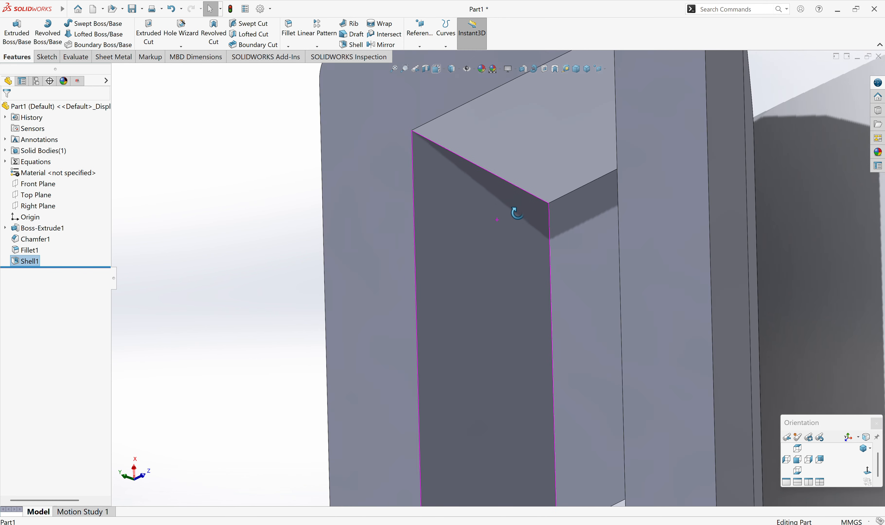
pyautogui.scroll(5, 653, 233)
pyautogui.moveTo(682, 241); pyautogui.dragTo(597, 345, button='middle')
pyautogui.click(342, 171)
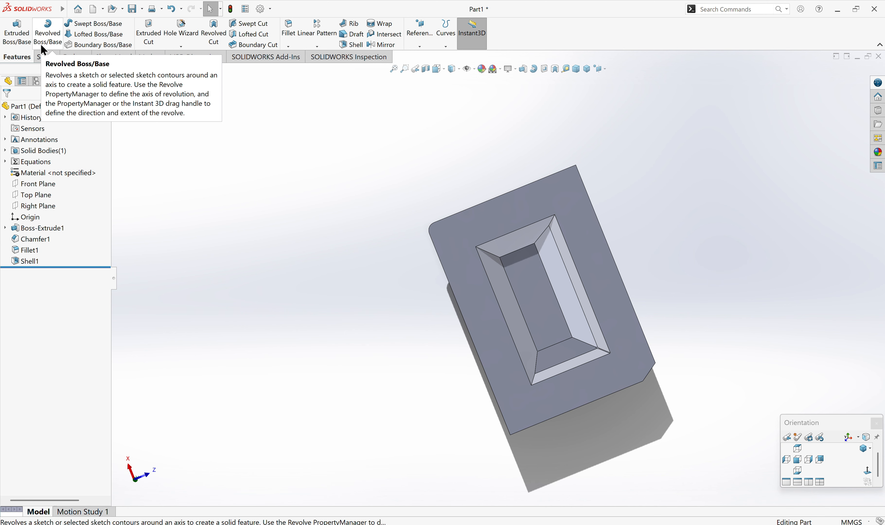
pyautogui.click(419, 46)
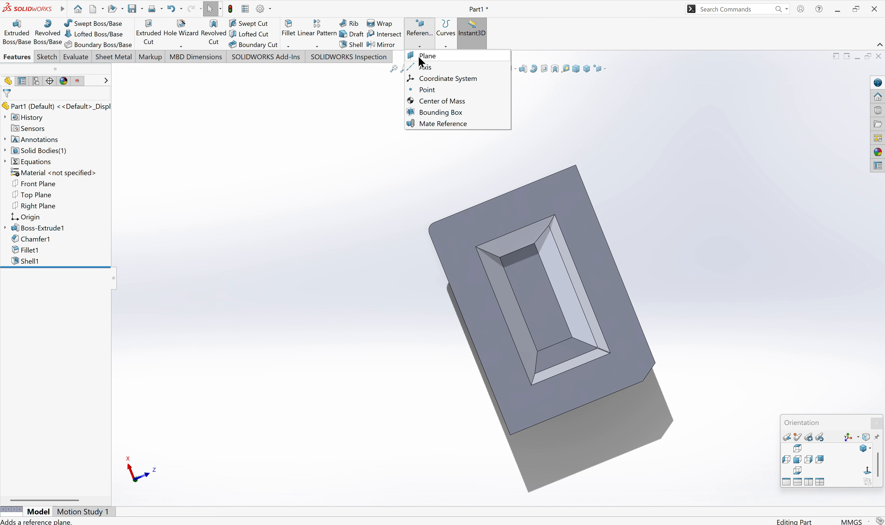
pyautogui.click(419, 56)
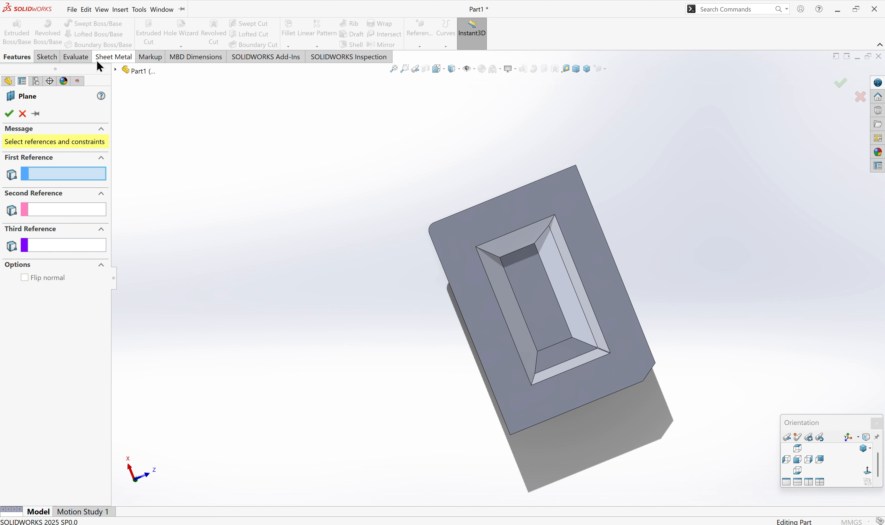
pyautogui.click(116, 72)
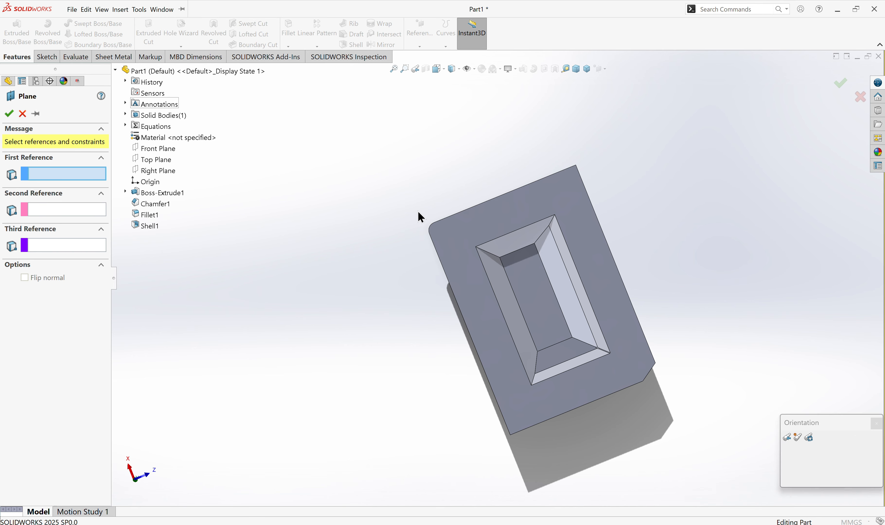
pyautogui.moveTo(418, 211); pyautogui.dragTo(579, 323, button='middle')
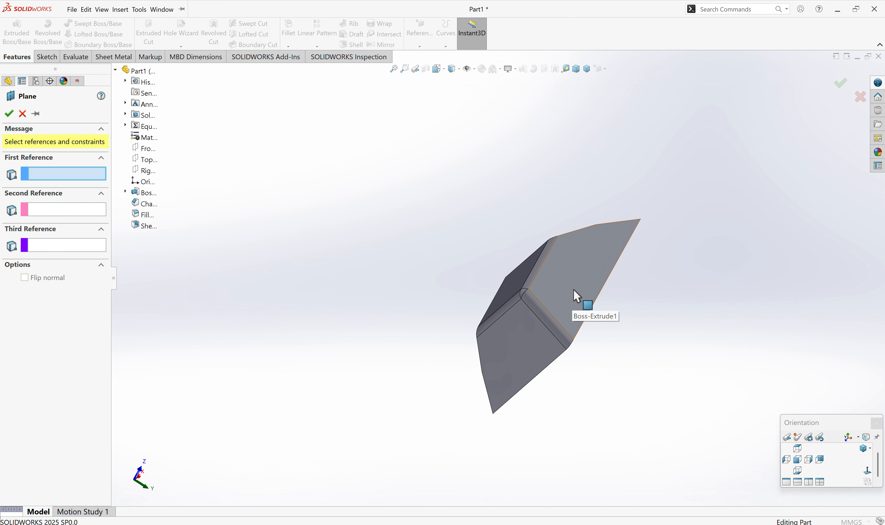
pyautogui.click(582, 277)
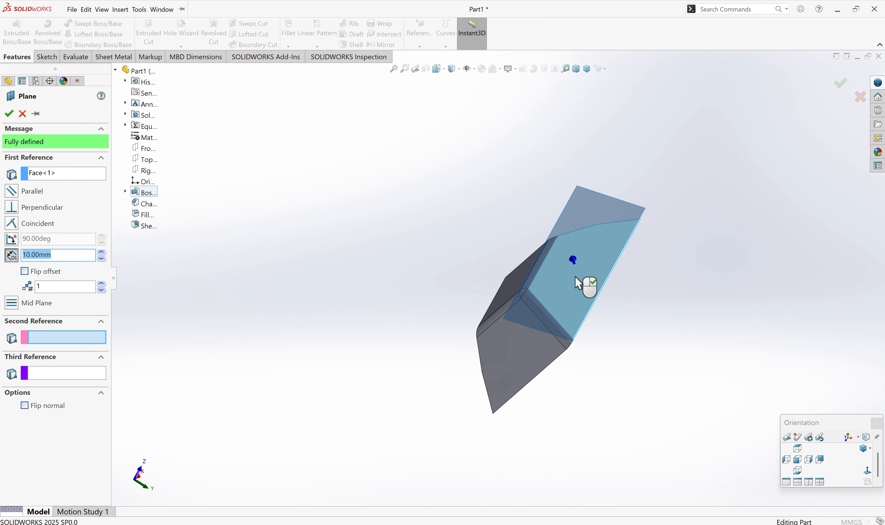
pyautogui.moveTo(571, 258); pyautogui.dragTo(464, 368, button='middle')
pyautogui.click(23, 113)
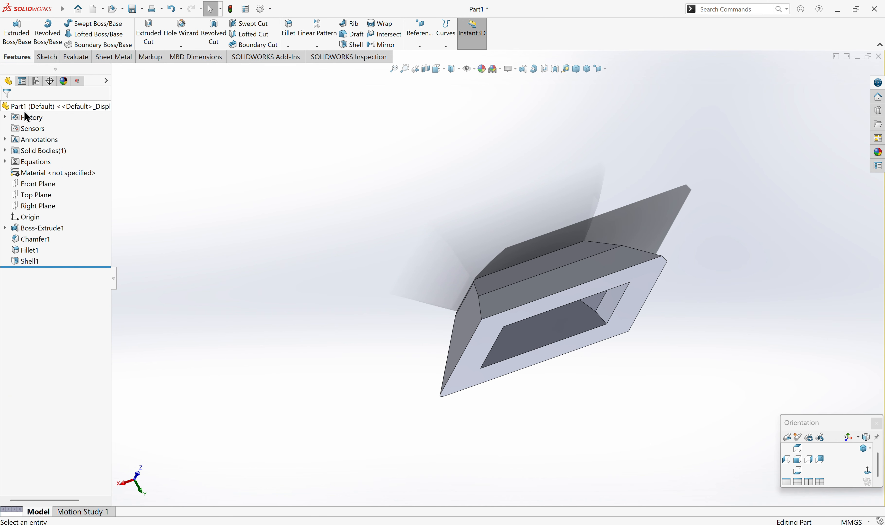
# Set up a reference plane parallel to the Front Plane with a 30 mm offset distance.
pyautogui.click(419, 40)
pyautogui.click(419, 59)
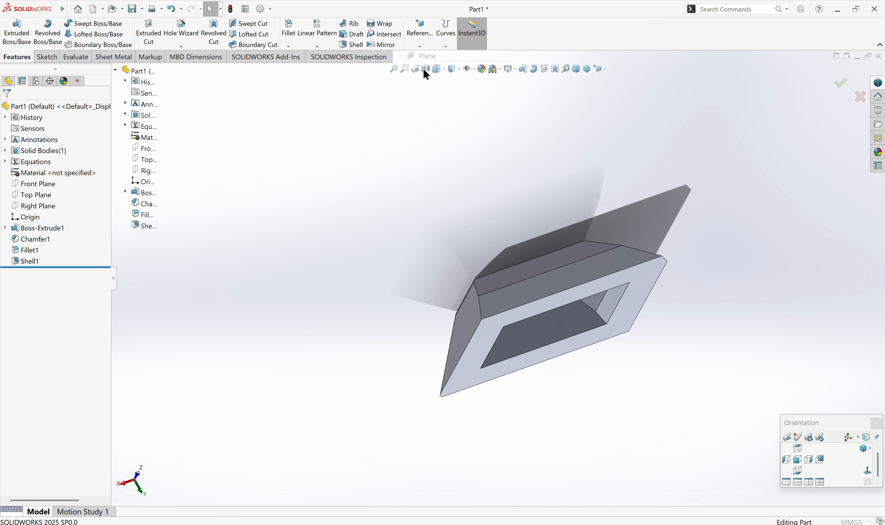
pyautogui.moveTo(482, 264); pyautogui.dragTo(432, 87, button='middle')
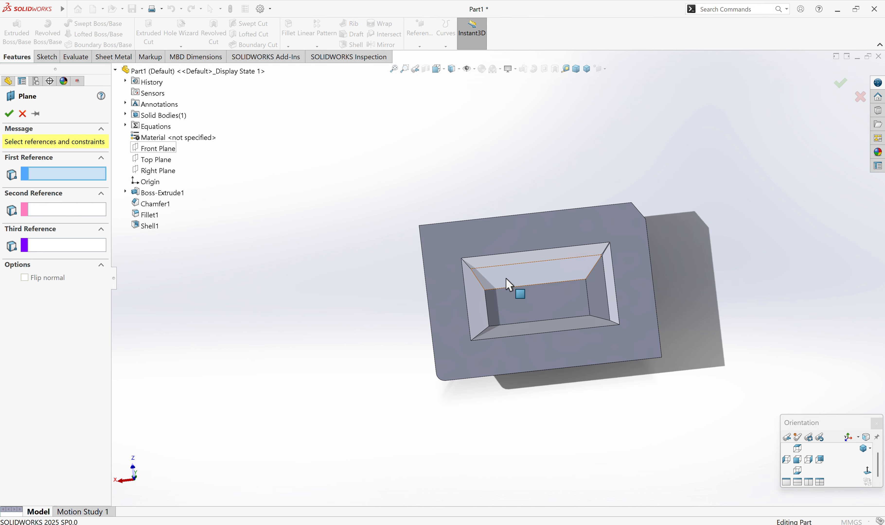
pyautogui.moveTo(512, 287); pyautogui.dragTo(538, 295, button='middle')
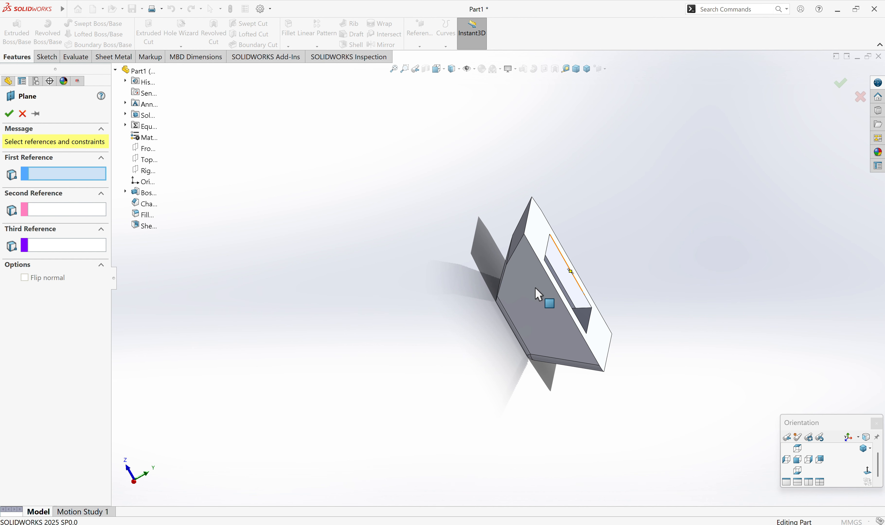
pyautogui.click(146, 150)
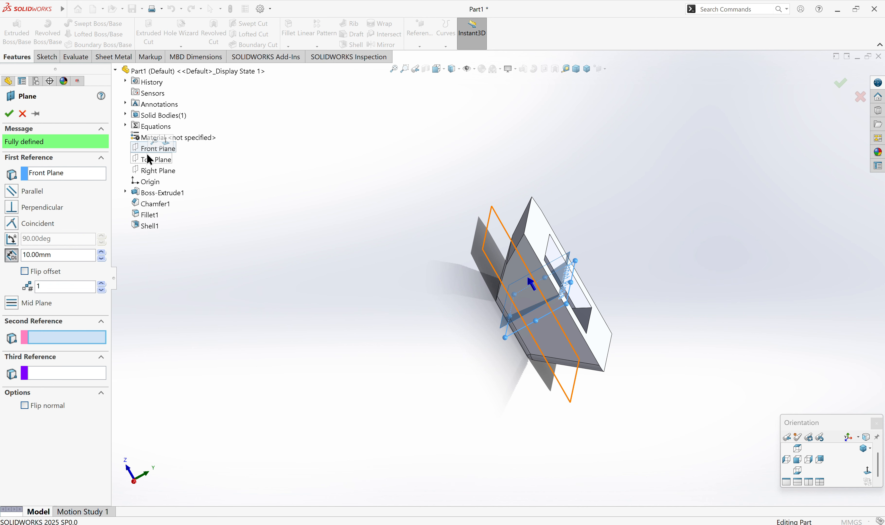
pyautogui.click(62, 254)
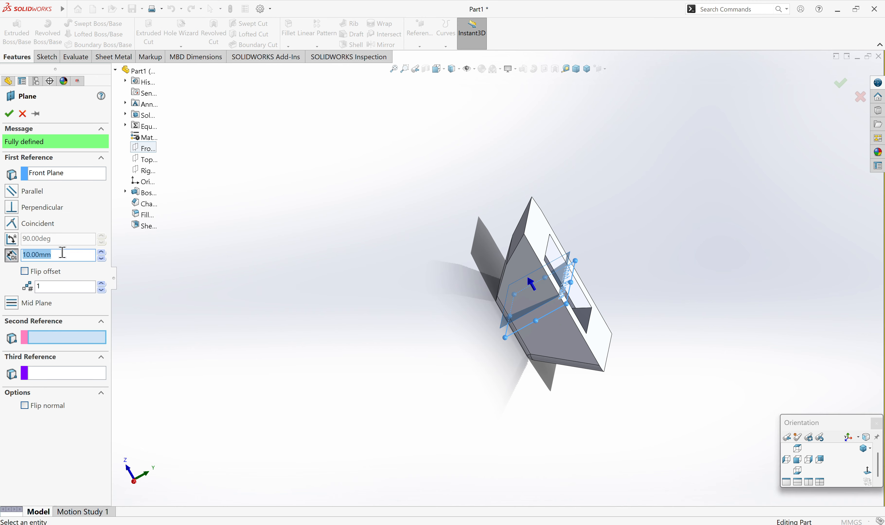
pyautogui.write('30')
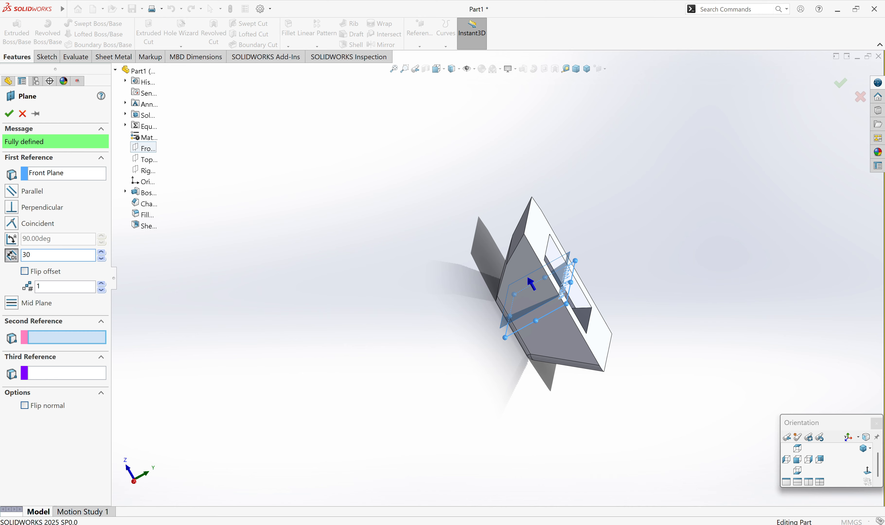
pyautogui.press('Return')
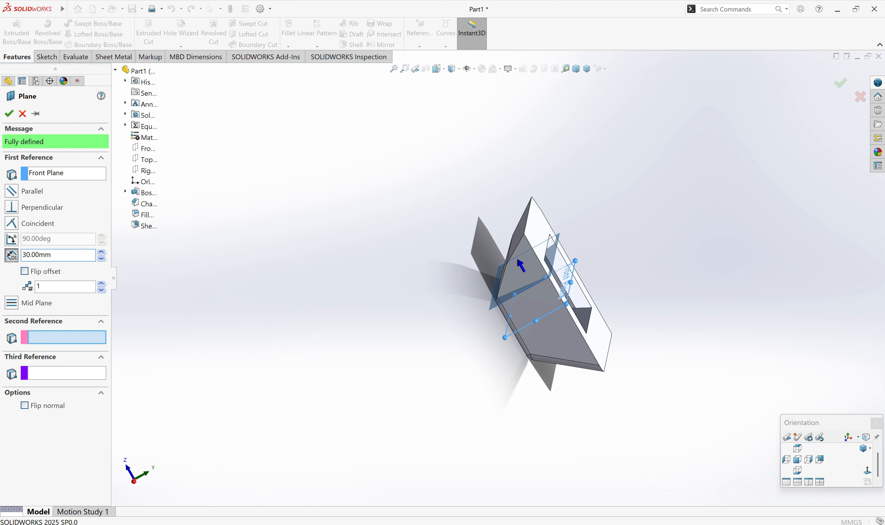
# Set the reference plane's offset from the Front Plane to 45 mm and create the plane.
pyautogui.write('45')
pyautogui.press('Return')
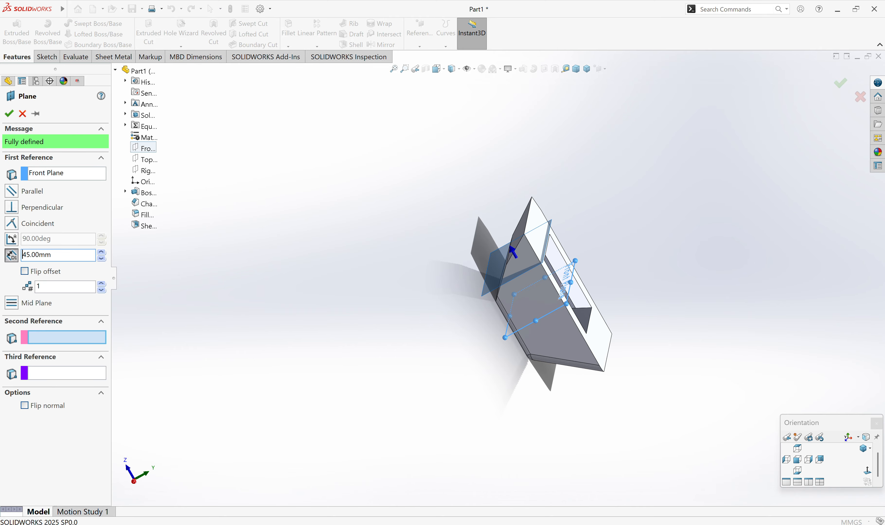
pyautogui.press('Return')
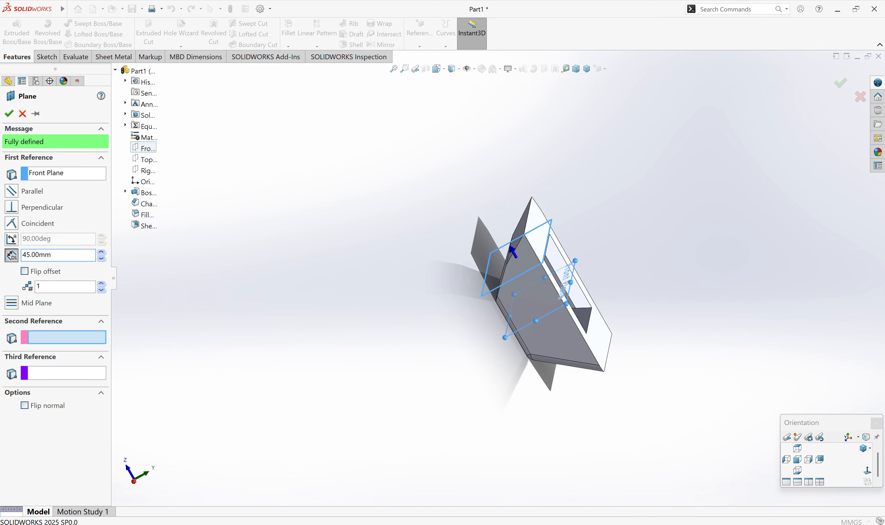
pyautogui.click(443, 218)
# Sketch a circle about 51 mm in diameter on the new plane, centred about 18 mm directly above the origin.
pyautogui.moveTo(443, 218)
pyautogui.mouseDown(button='middle')
pyautogui.moveTo(510, 259)
pyautogui.moveTo(534, 316)
pyautogui.moveTo(519, 374)
pyautogui.mouseUp(button='middle')
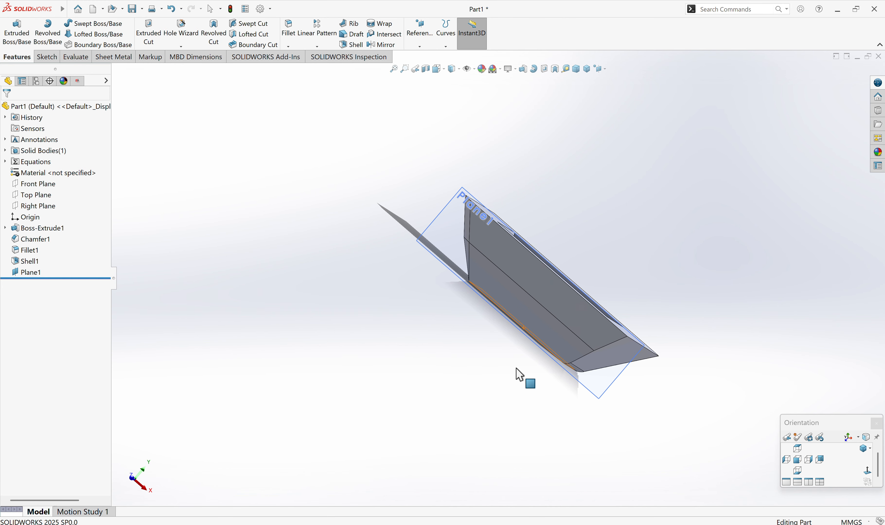
pyautogui.click(413, 242)
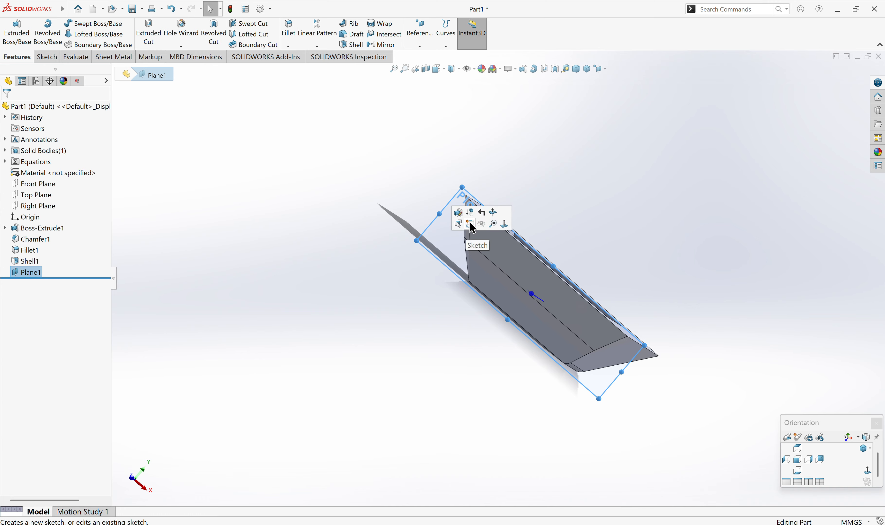
pyautogui.click(470, 224)
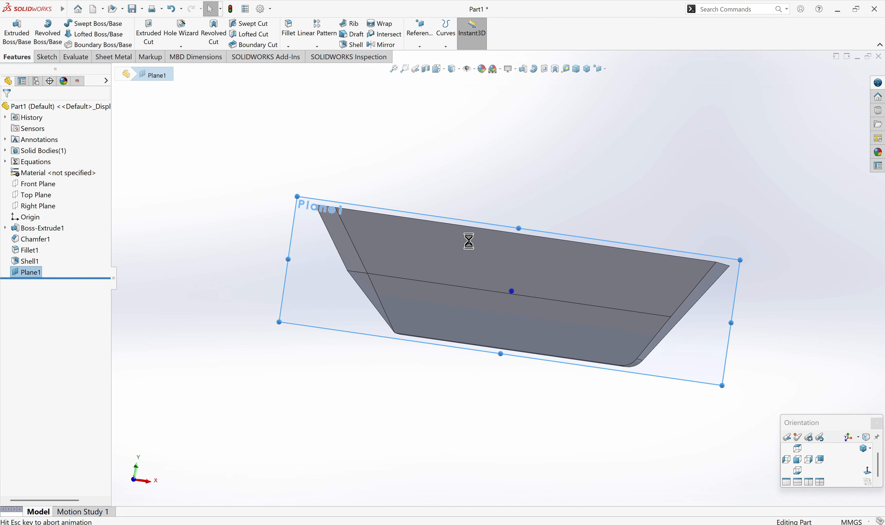
pyautogui.scroll(-2, 486, 248)
pyautogui.click(95, 23)
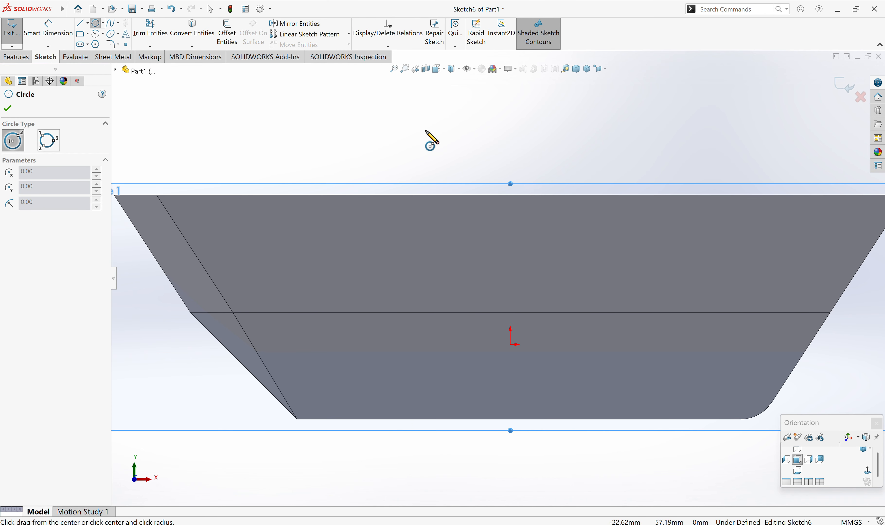
pyautogui.click(510, 278)
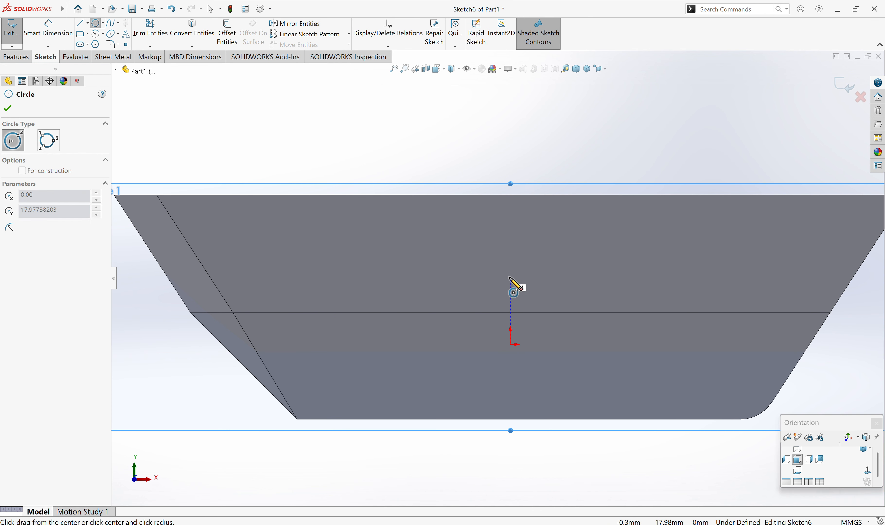
pyautogui.click(569, 355)
pyautogui.press('Escape')
pyautogui.scroll(2, 520, 303)
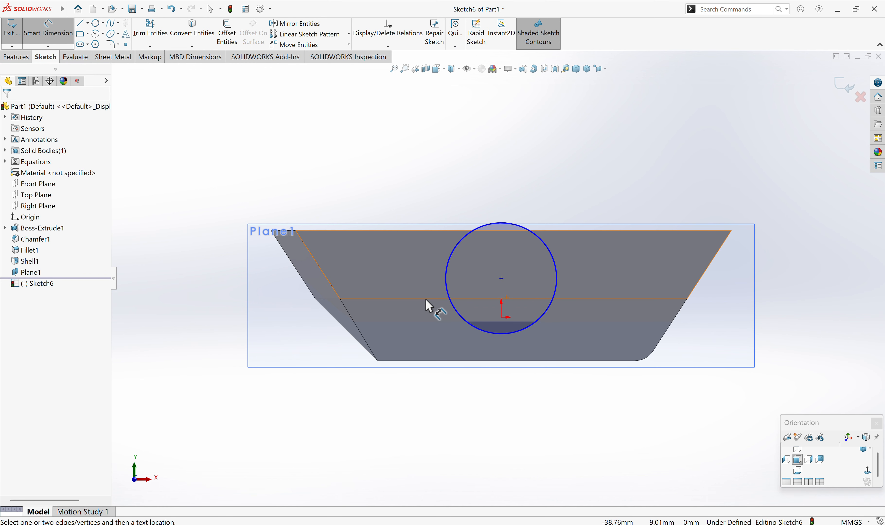
# Dimension the circle's diameter as 40 mm.
pyautogui.press('d')
pyautogui.click(446, 280)
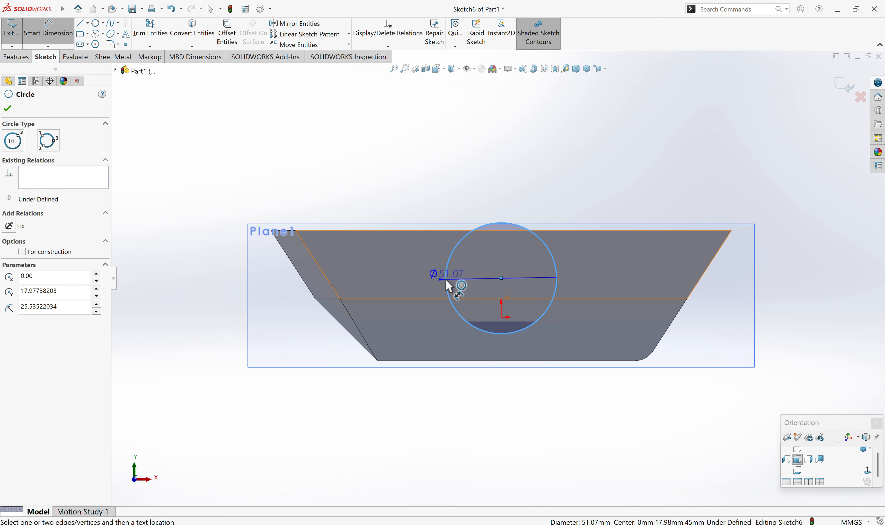
pyautogui.click(425, 275)
pyautogui.write('60')
pyautogui.press('Return')
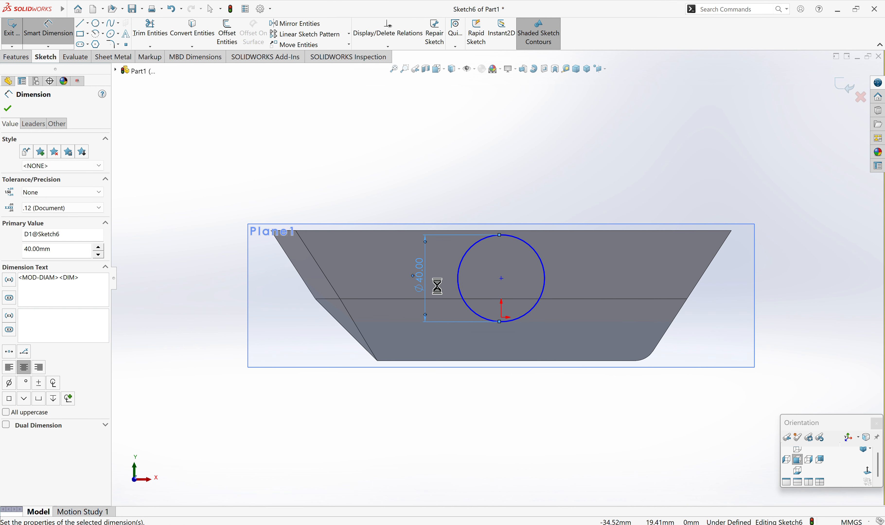
pyautogui.press('Escape')
# Start an extruded cut from the circle sketch with a Mid Plane end condition at 40 mm depth.
pyautogui.moveTo(380, 157); pyautogui.dragTo(395, 230, button='middle')
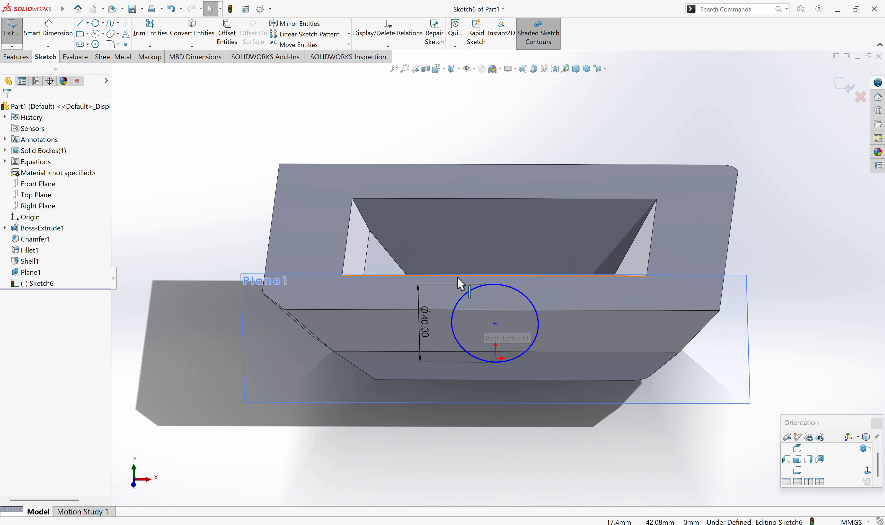
pyautogui.click(22, 58)
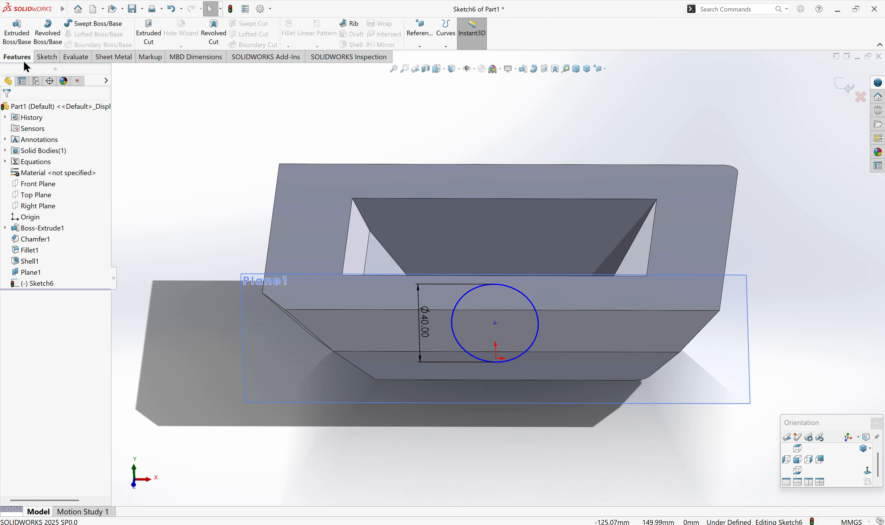
pyautogui.click(152, 39)
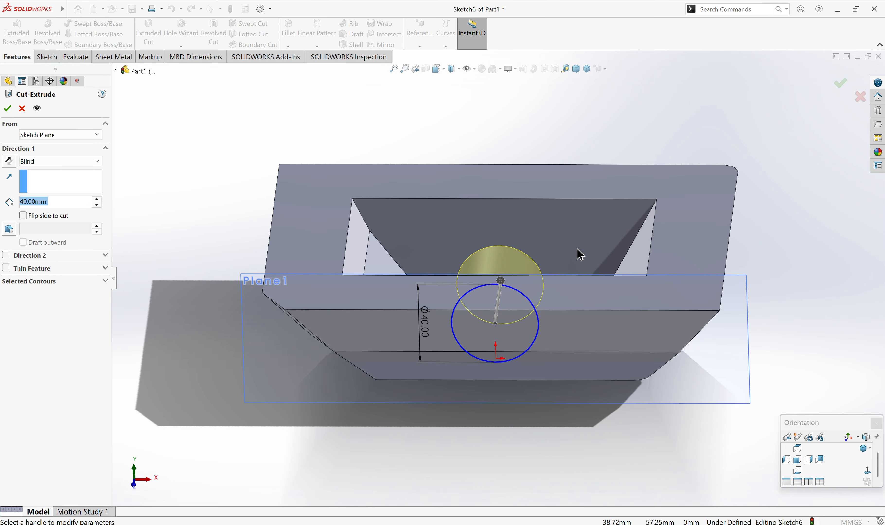
pyautogui.moveTo(578, 252)
pyautogui.mouseDown(button='middle')
pyautogui.moveTo(511, 344)
pyautogui.moveTo(531, 251)
pyautogui.moveTo(575, 156)
pyautogui.moveTo(596, 164)
pyautogui.moveTo(603, 203)
pyautogui.mouseUp(button='middle')
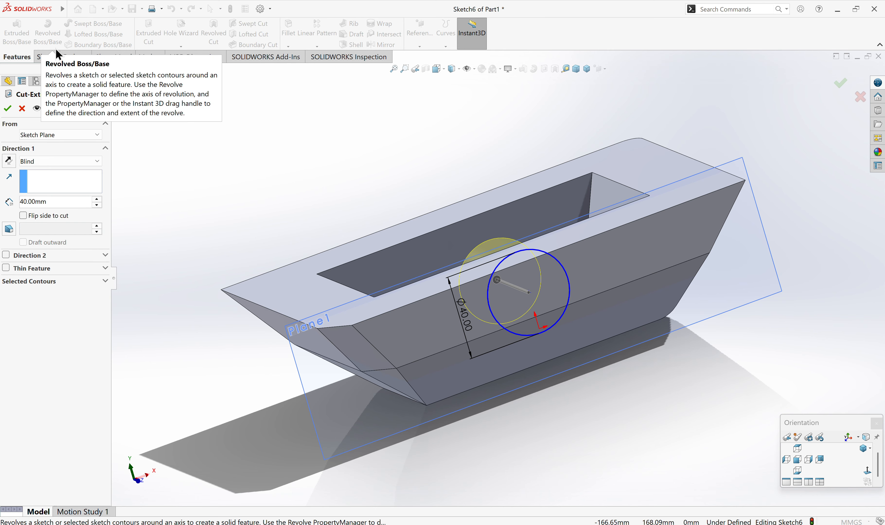
pyautogui.click(24, 163)
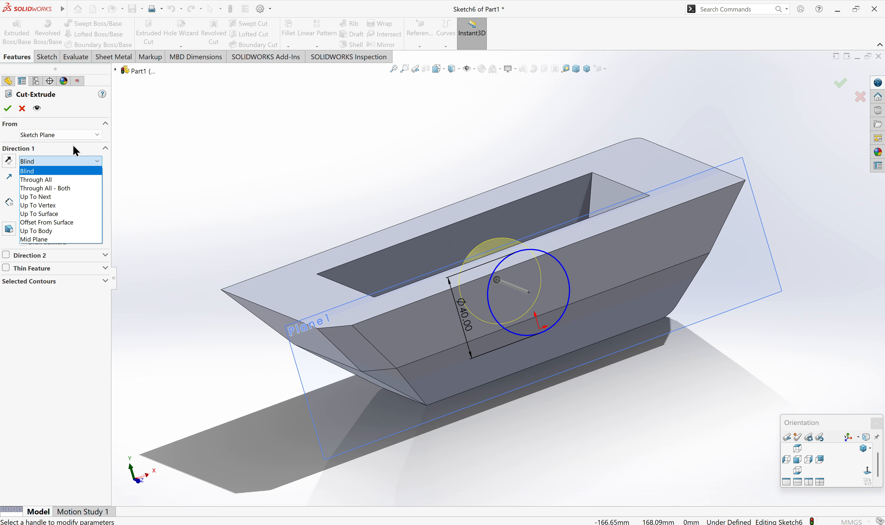
pyautogui.click(66, 239)
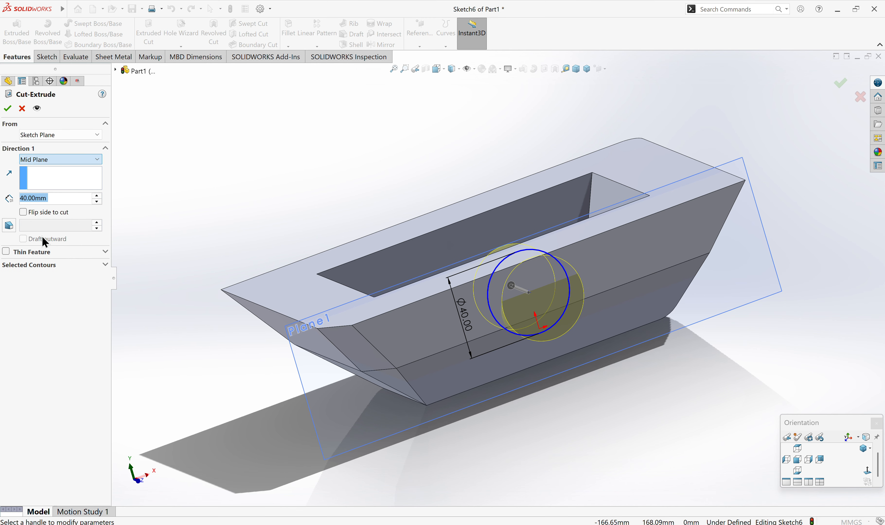
pyautogui.moveTo(417, 261); pyautogui.dragTo(518, 288, button='middle')
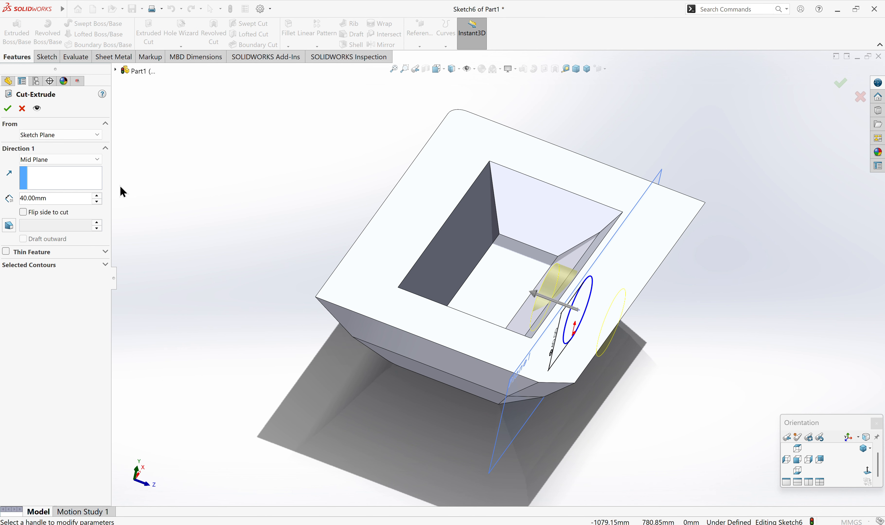
# Set the circular cut's end condition to Through All and reverse its direction.
pyautogui.click(77, 161)
pyautogui.click(60, 181)
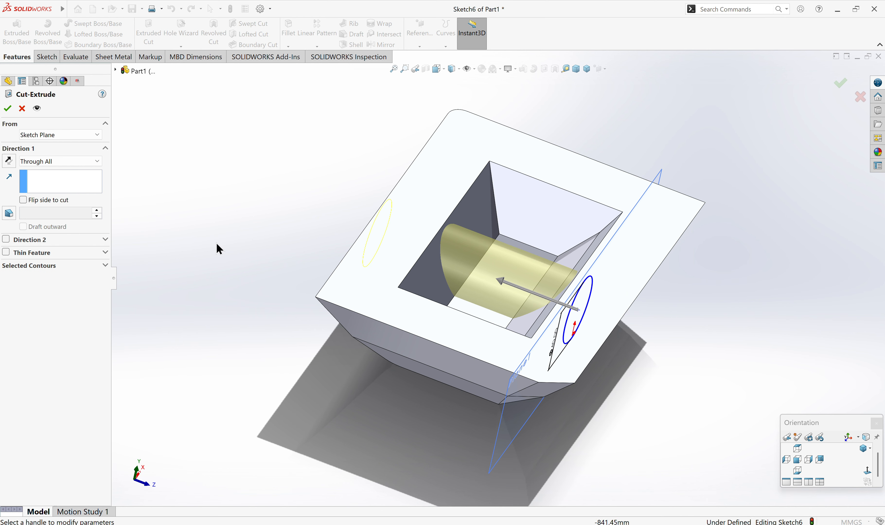
pyautogui.moveTo(217, 243); pyautogui.dragTo(320, 231, button='middle')
pyautogui.moveTo(407, 259); pyautogui.dragTo(562, 291, button='middle')
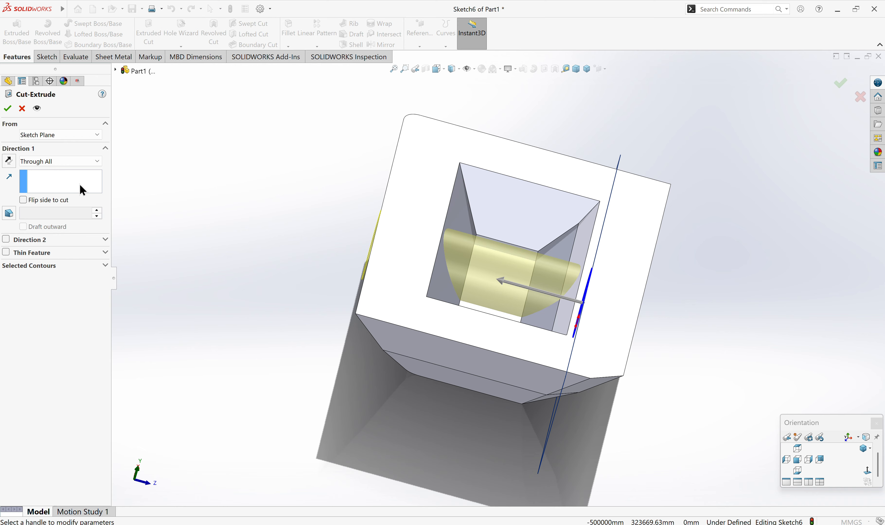
pyautogui.click(9, 166)
pyautogui.moveTo(560, 337); pyautogui.dragTo(533, 289, button='middle')
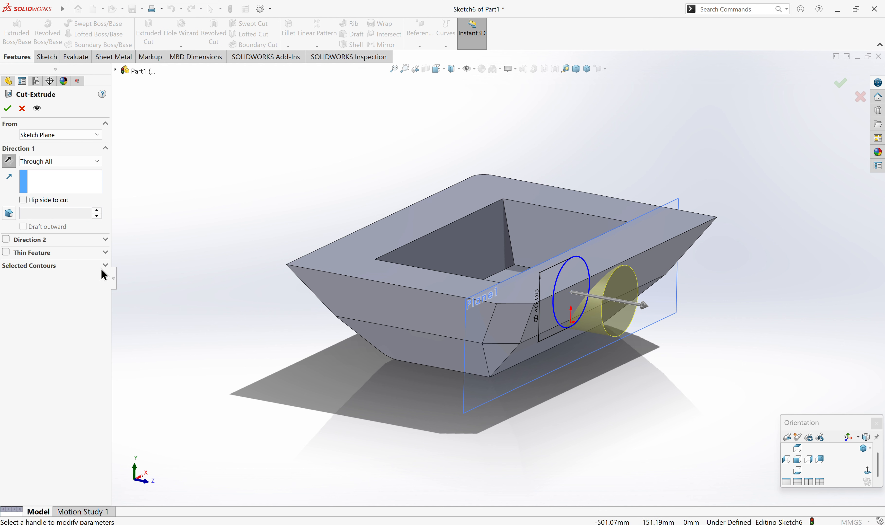
# Try the Through All - Both, Up To Next and Up To Vertex end conditions on the cut's first direction.
pyautogui.click(76, 163)
pyautogui.click(65, 190)
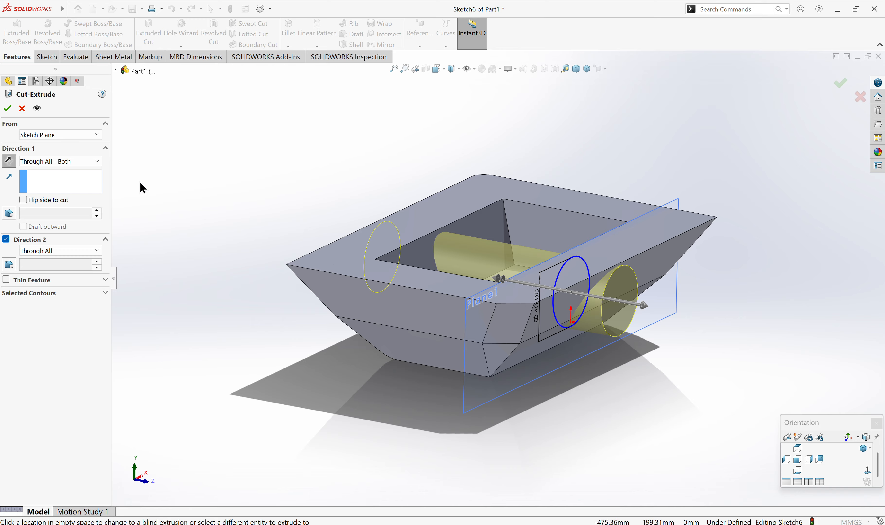
pyautogui.click(79, 161)
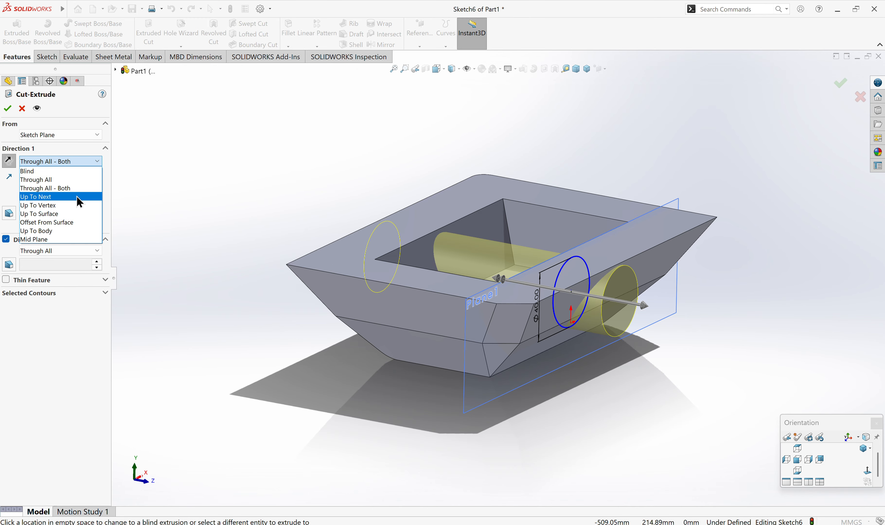
pyautogui.click(76, 197)
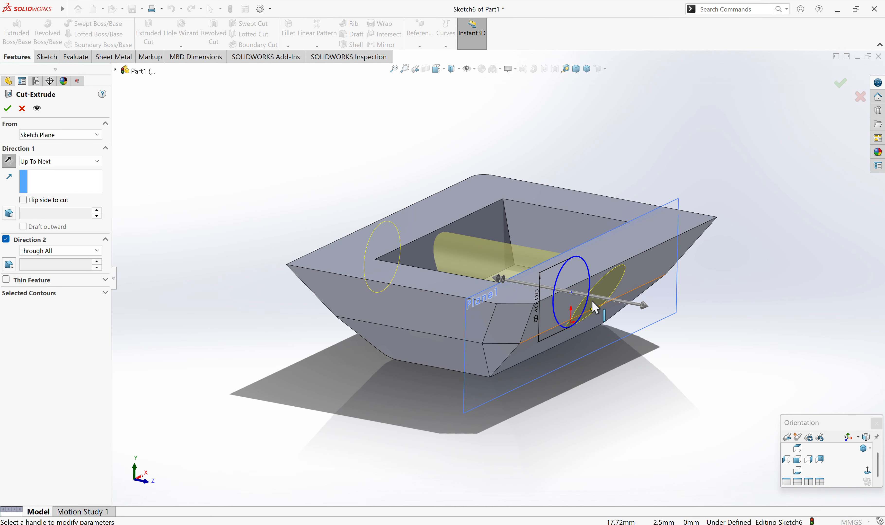
pyautogui.click(85, 161)
pyautogui.click(56, 206)
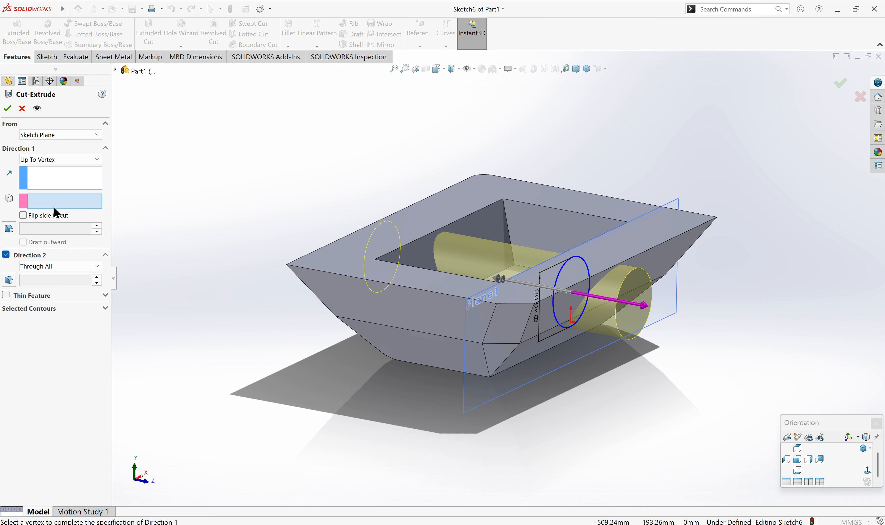
# Switch the cut's first direction to Blind, reverse it back toward the cavity and turn off Direction 2.
pyautogui.click(69, 160)
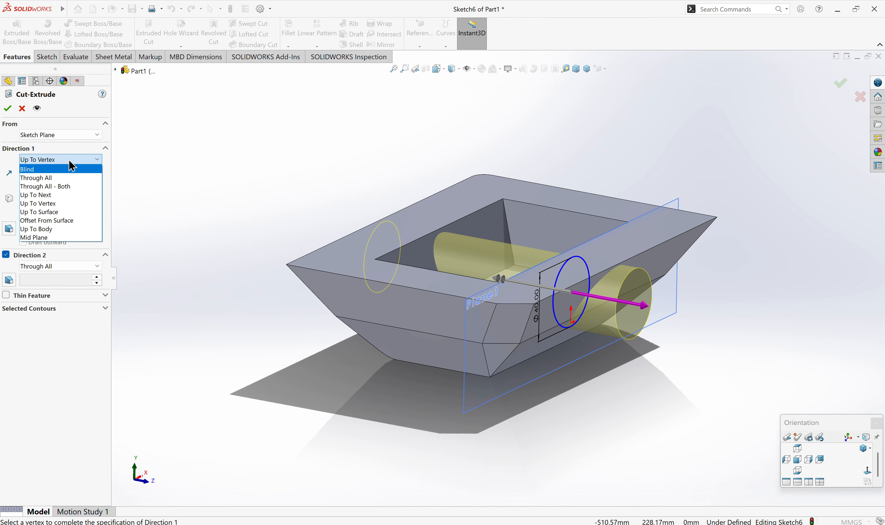
pyautogui.click(55, 172)
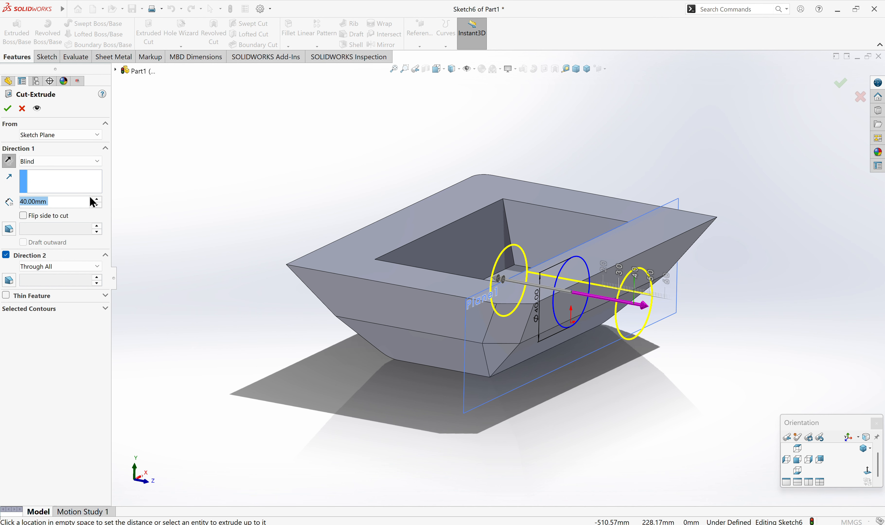
pyautogui.click(15, 158)
pyautogui.click(5, 255)
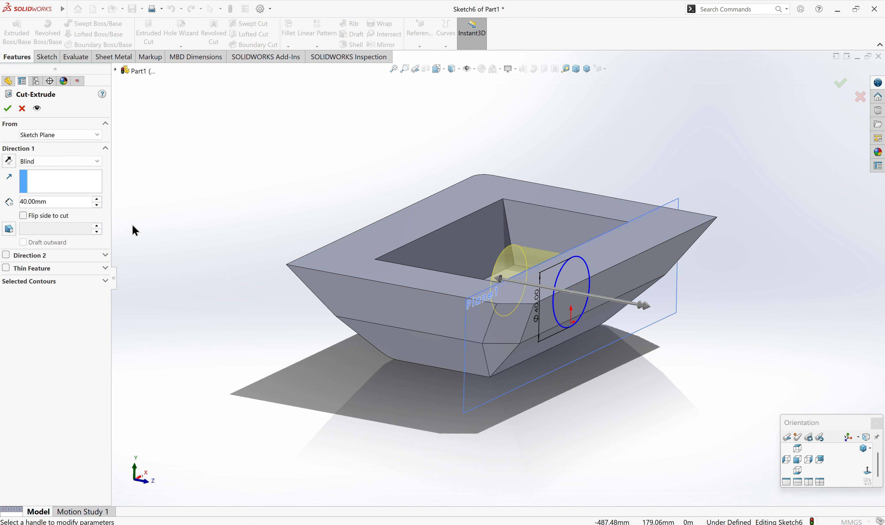
pyautogui.click(59, 162)
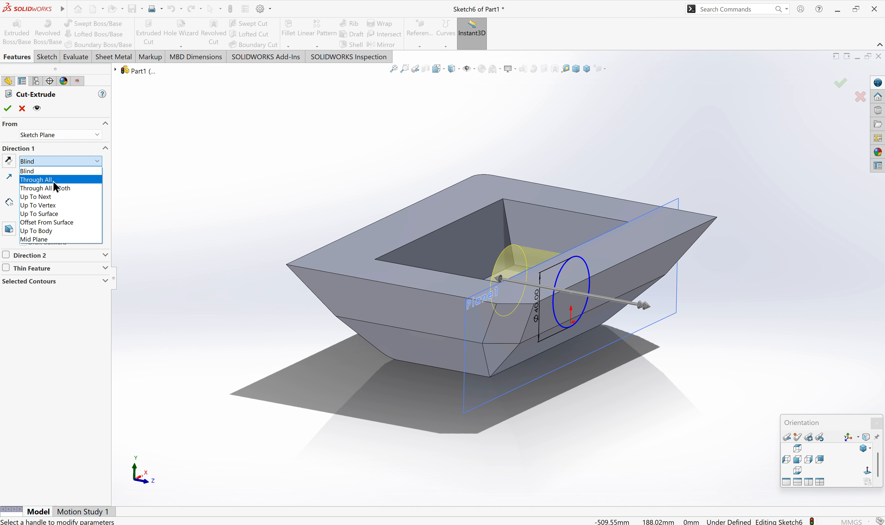
pyautogui.click(194, 168)
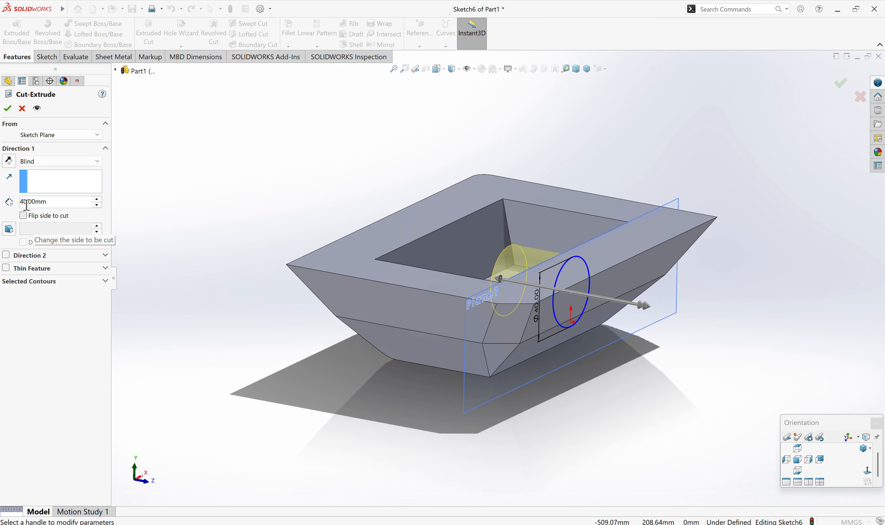
# Apply a 23-degree draft to the cut's first direction.
pyautogui.click(9, 229)
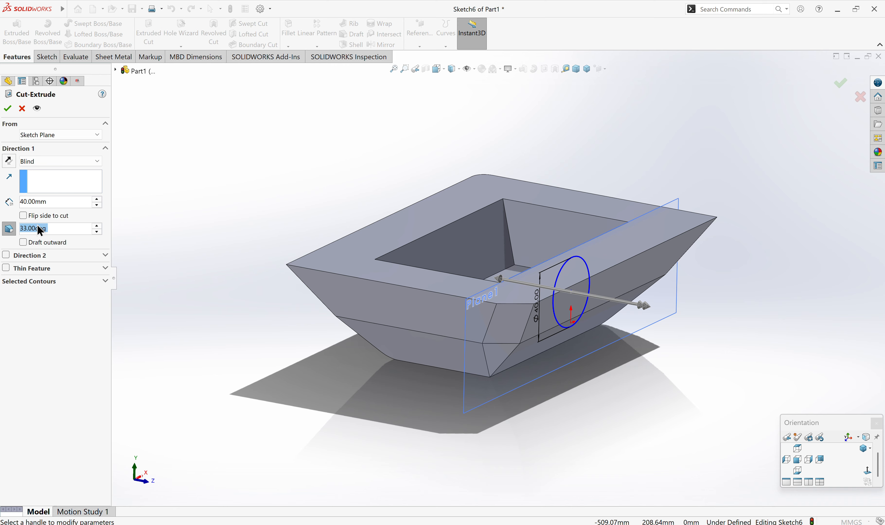
pyautogui.moveTo(195, 226); pyautogui.dragTo(208, 263, button='middle')
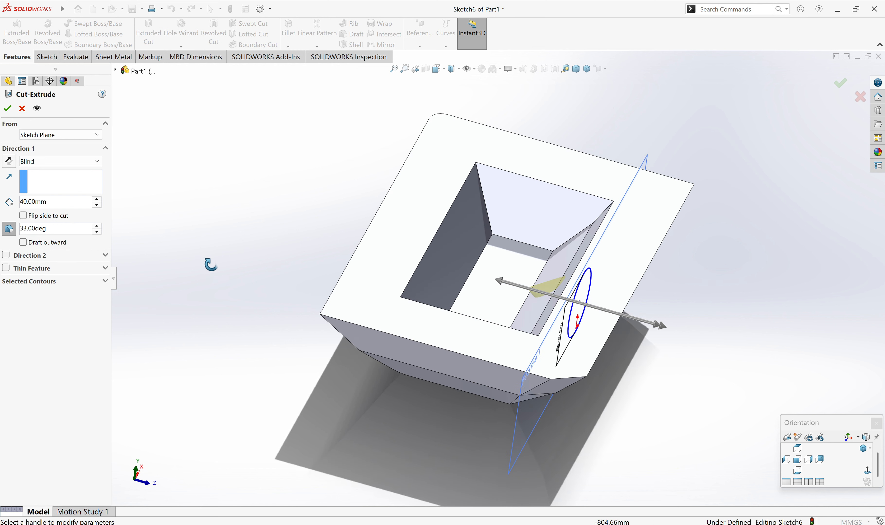
pyautogui.click(96, 225)
pyautogui.click(97, 226)
pyautogui.click(96, 232)
pyautogui.click(96, 232)
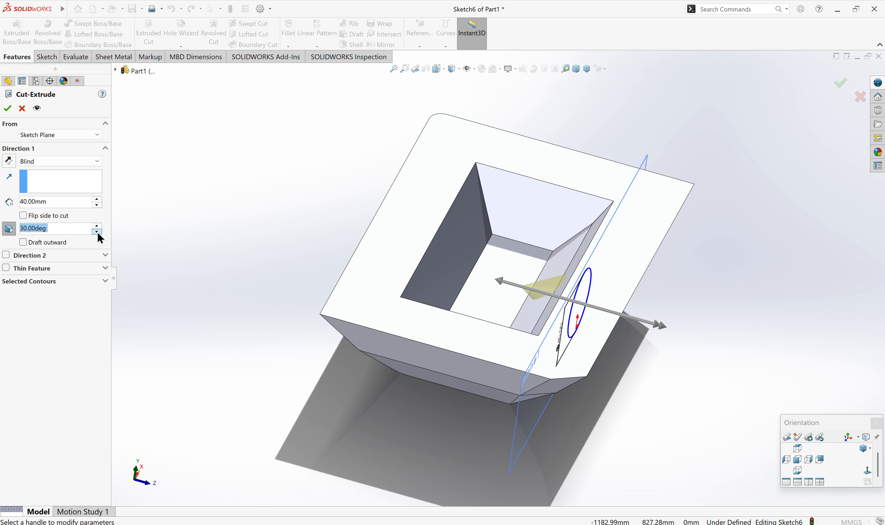
pyautogui.click(97, 232)
pyautogui.click(96, 232)
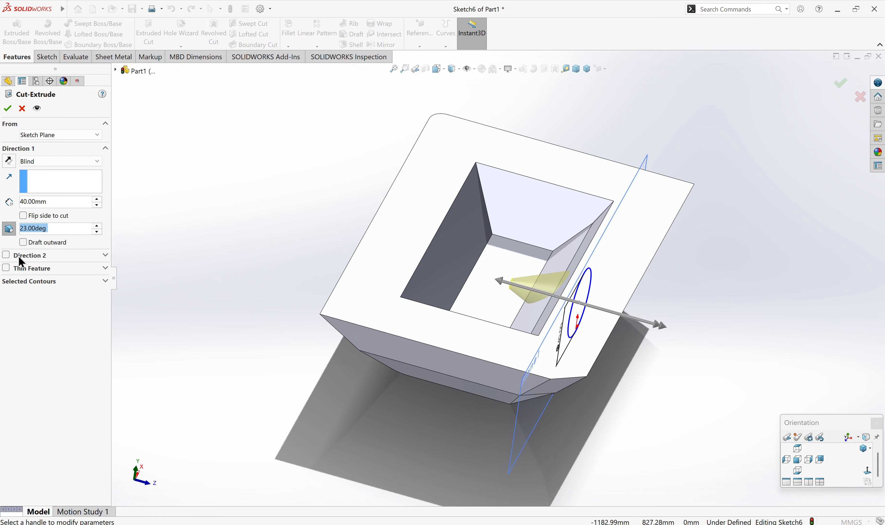
# Try a Through All second direction with a 31-degree draft and cancel the cut.
pyautogui.click(6, 256)
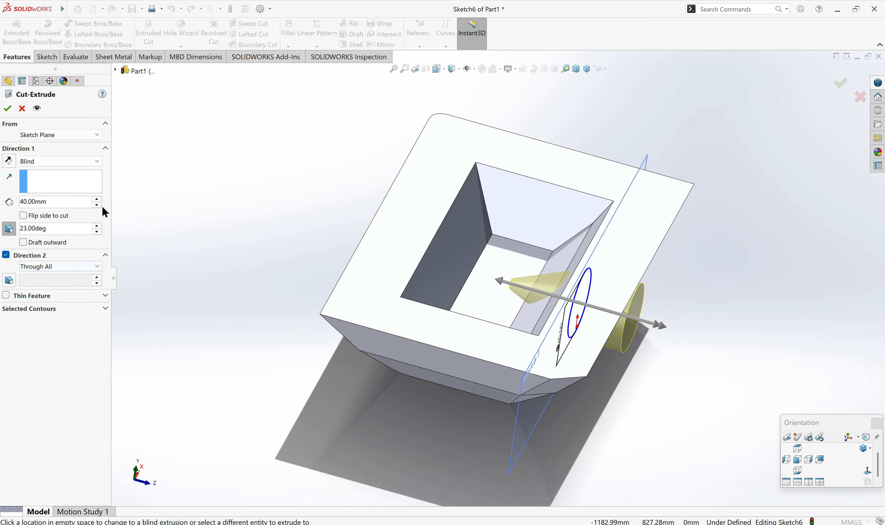
pyautogui.moveTo(215, 247); pyautogui.dragTo(201, 202, button='middle')
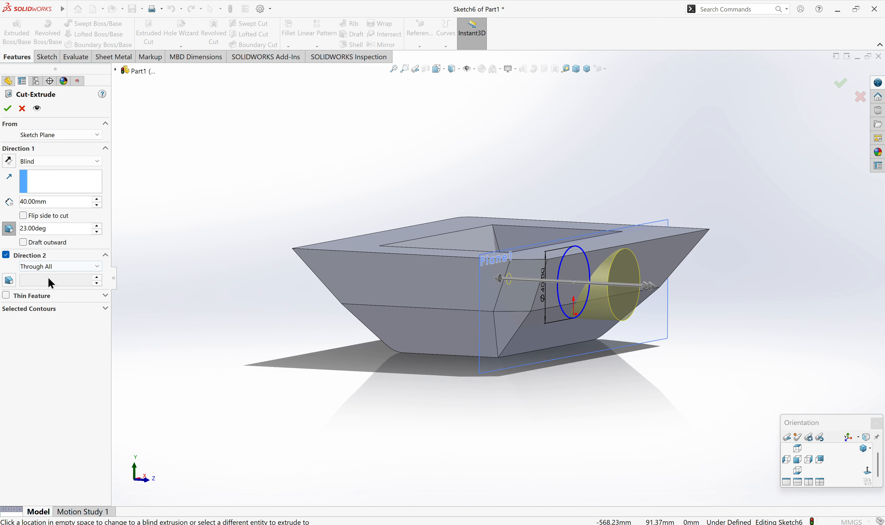
pyautogui.click(9, 281)
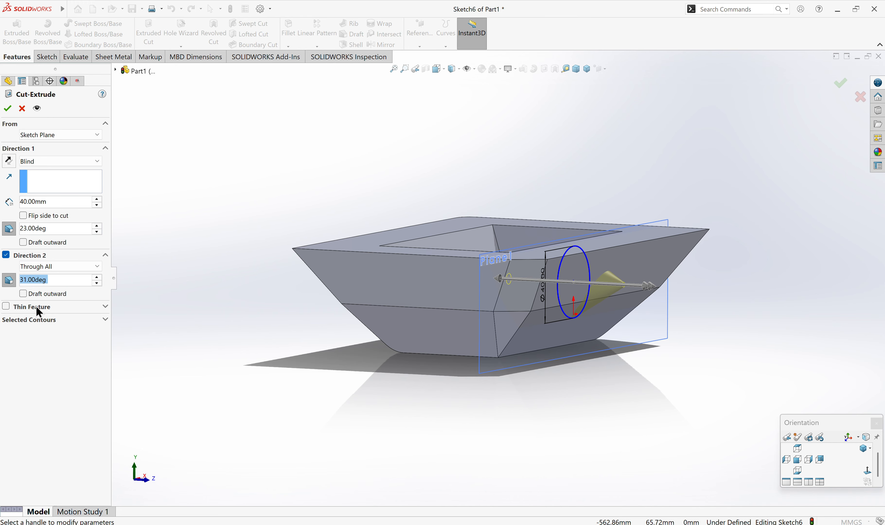
pyautogui.click(44, 319)
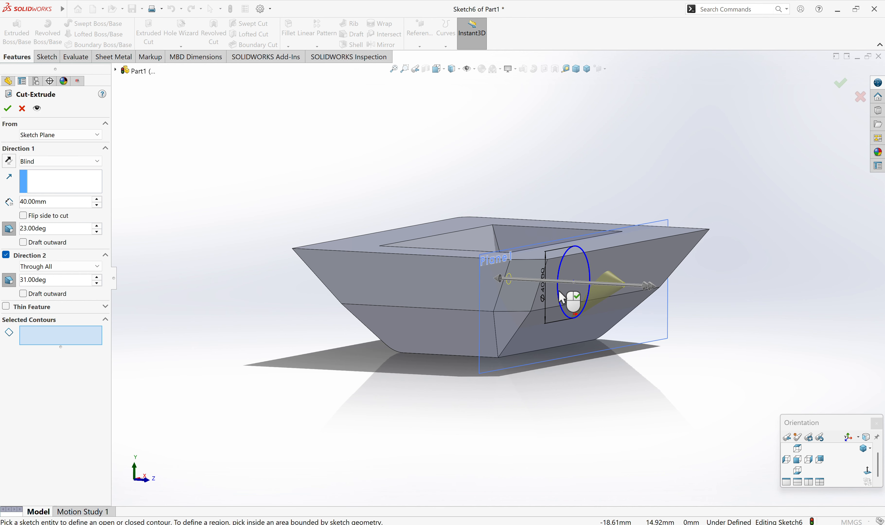
pyautogui.press('Escape')
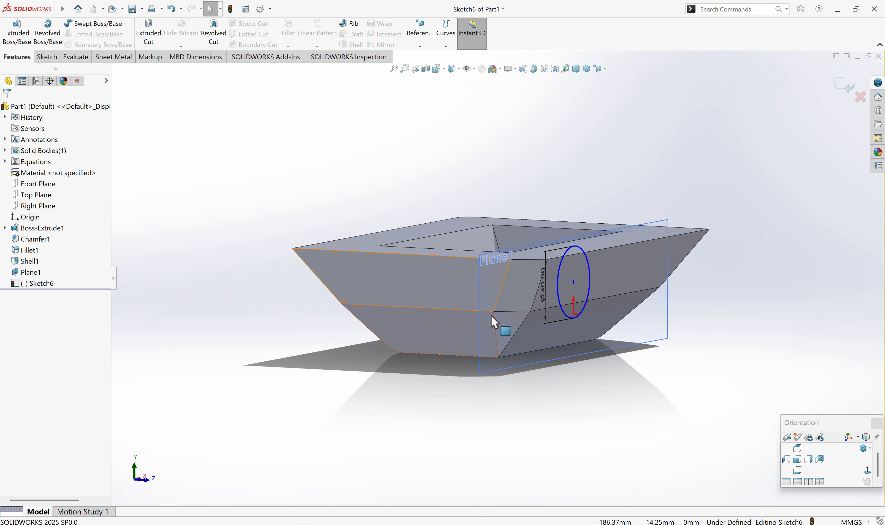
# Sketch a second circle about 43 mm in diameter overlapping the 40 mm circle, centred at about X 32 mm, Y 8 mm.
pyautogui.scroll(-8, 474, 302)
pyautogui.scroll(1, 469, 290)
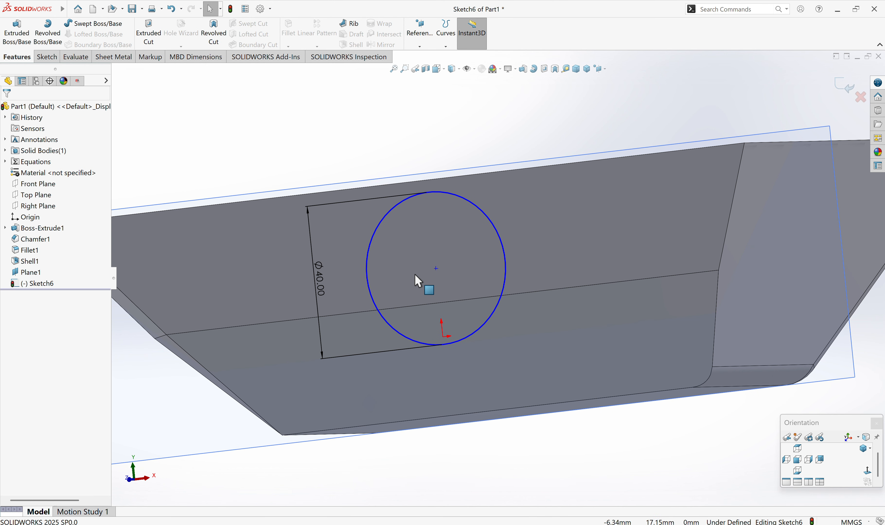
pyautogui.moveTo(415, 275); pyautogui.dragTo(434, 290, button='middle')
pyautogui.click(228, 398)
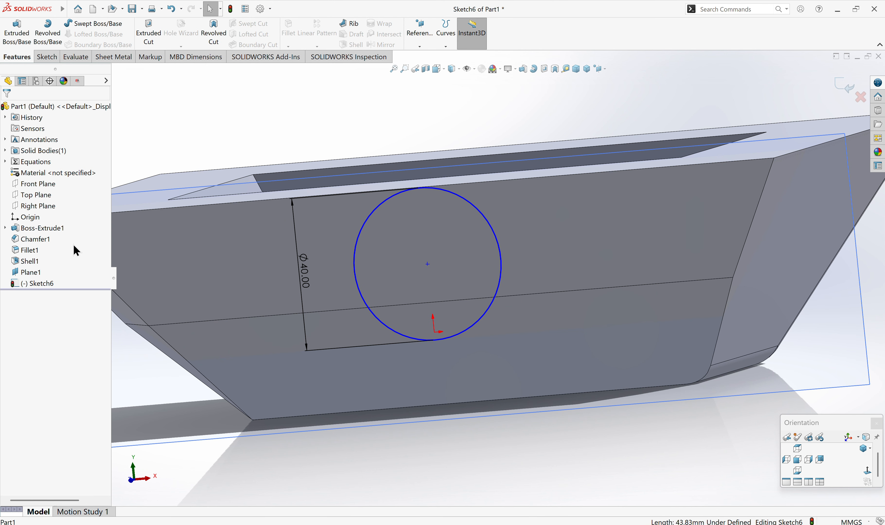
pyautogui.click(27, 273)
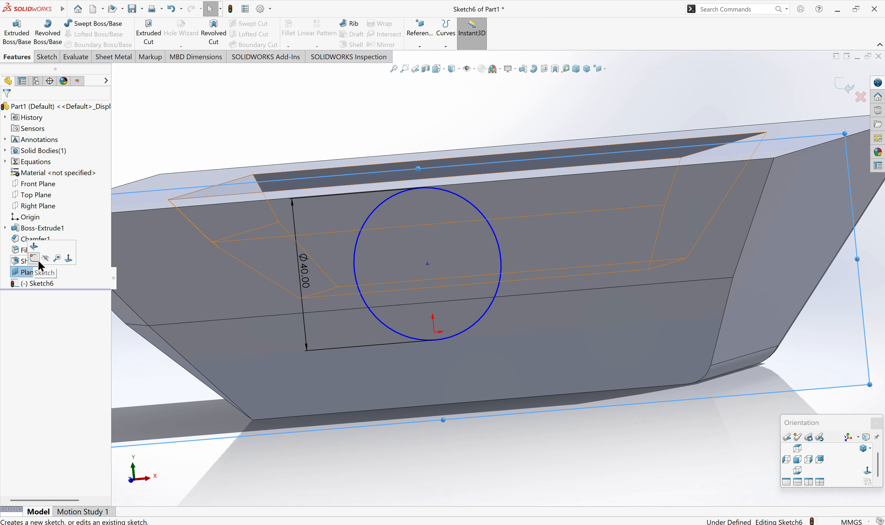
pyautogui.press('Escape')
pyautogui.scroll(1, 481, 284)
pyautogui.scroll(-2, 514, 274)
pyautogui.press('c')
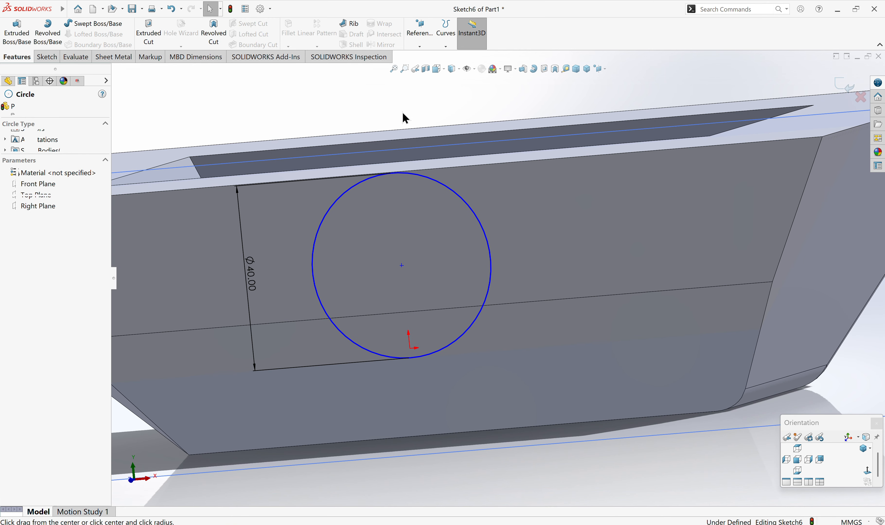
pyautogui.click(548, 298)
pyautogui.click(616, 364)
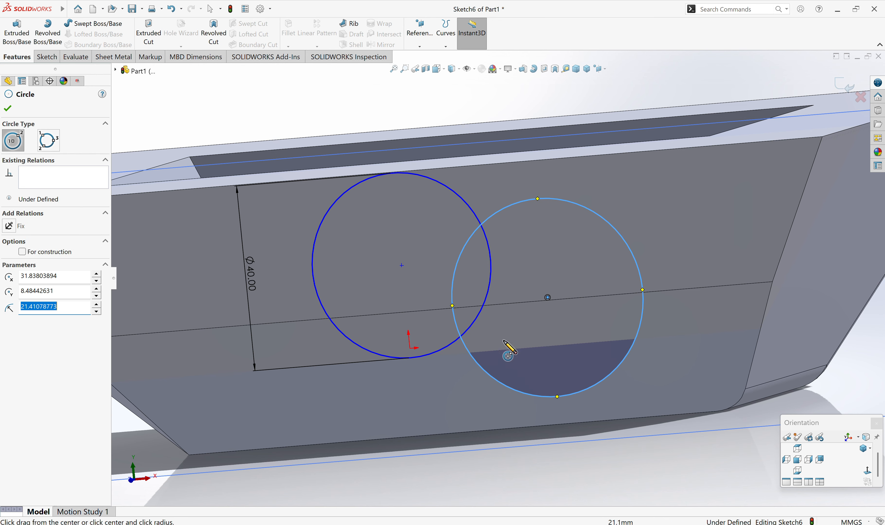
pyautogui.press('Escape')
pyautogui.press('Escape')
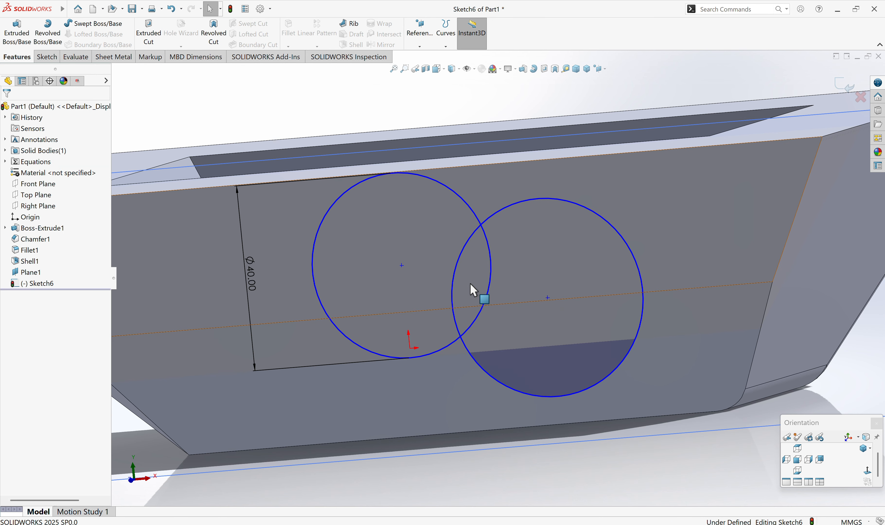
# Cut only the lens-shaped overlap region of the two circles with a Blind extruded cut 40 mm deep.
pyautogui.click(148, 37)
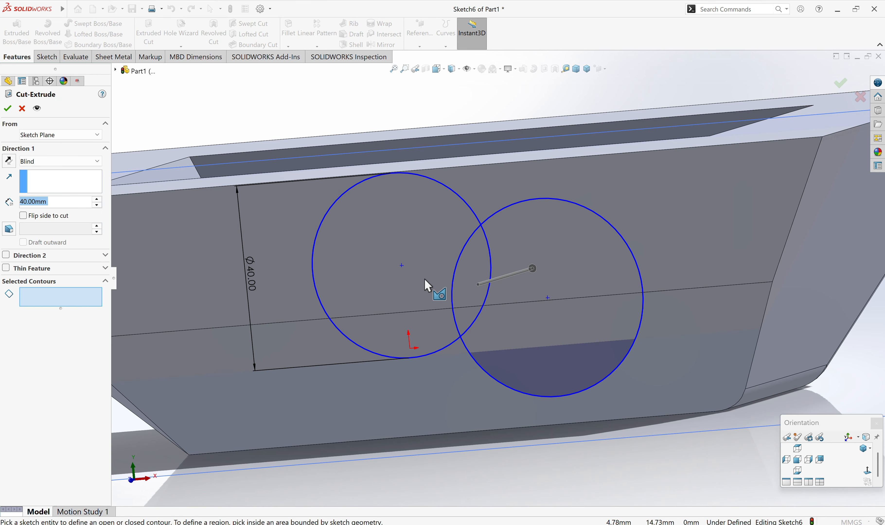
pyautogui.click(479, 278)
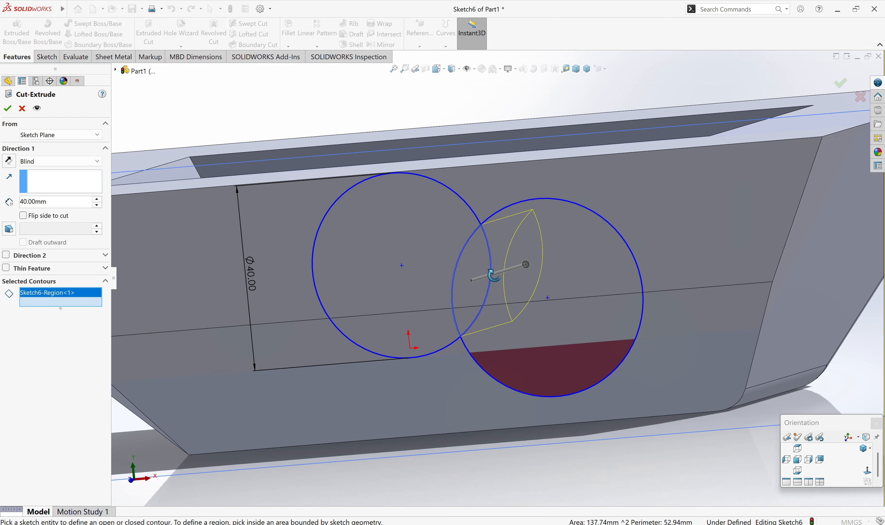
pyautogui.moveTo(494, 275); pyautogui.dragTo(510, 325, button='middle')
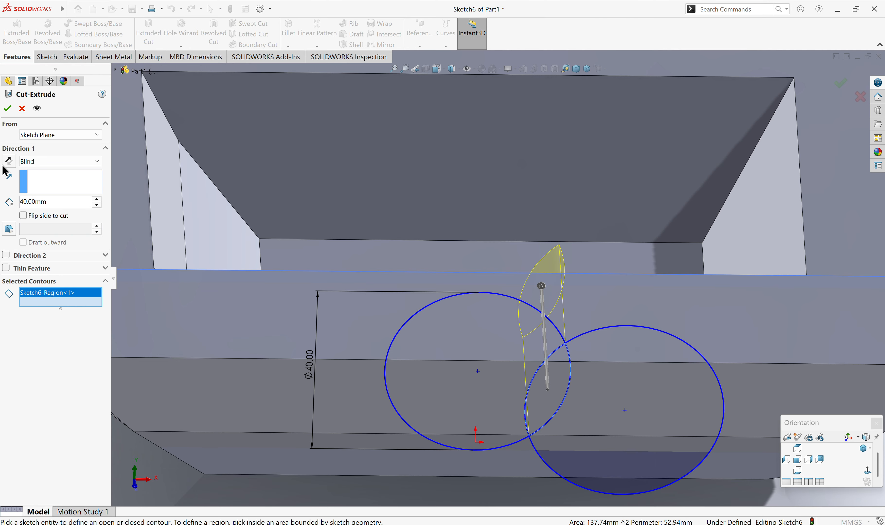
pyautogui.click(7, 109)
# Examine the lens-shaped cut in the shelled cavity's wall from the front, the rear and above.
pyautogui.moveTo(530, 316); pyautogui.dragTo(463, 496, button='middle')
pyautogui.moveTo(611, 201); pyautogui.dragTo(784, 409, button='middle')
pyautogui.click(797, 460)
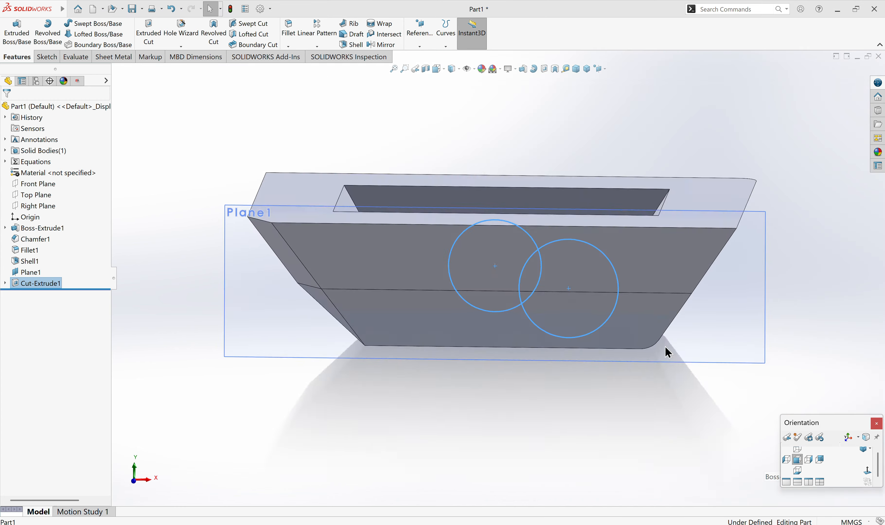
pyautogui.moveTo(554, 269); pyautogui.dragTo(331, 362, button='middle')
pyautogui.scroll(-5, 498, 216)
pyautogui.middleClick(485, 248)
pyautogui.moveTo(486, 248); pyautogui.dragTo(494, 207, button='middle')
pyautogui.press('Escape')
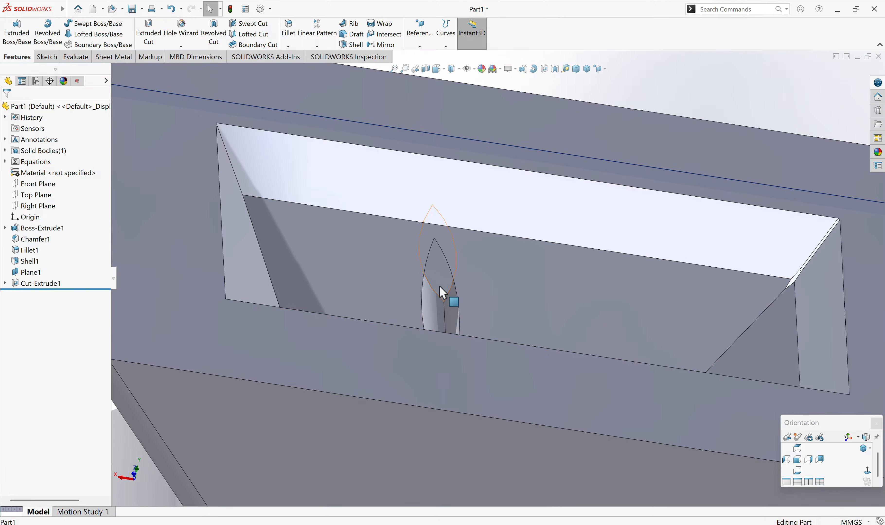
pyautogui.middleClick(437, 287)
pyautogui.moveTo(437, 288)
pyautogui.mouseDown(button='middle')
pyautogui.moveTo(433, 277)
pyautogui.moveTo(426, 283)
pyautogui.mouseUp(button='middle')
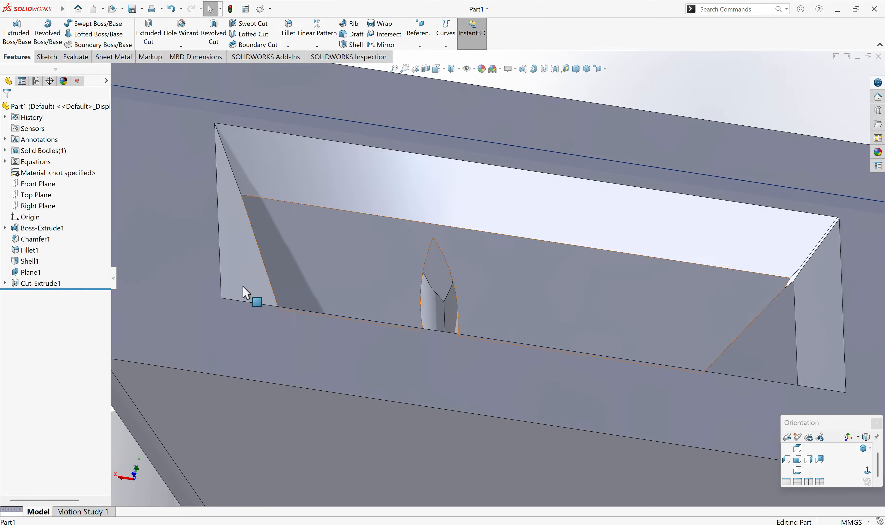
pyautogui.click(16, 285)
pyautogui.click(90, 304)
pyautogui.scroll(3, 452, 284)
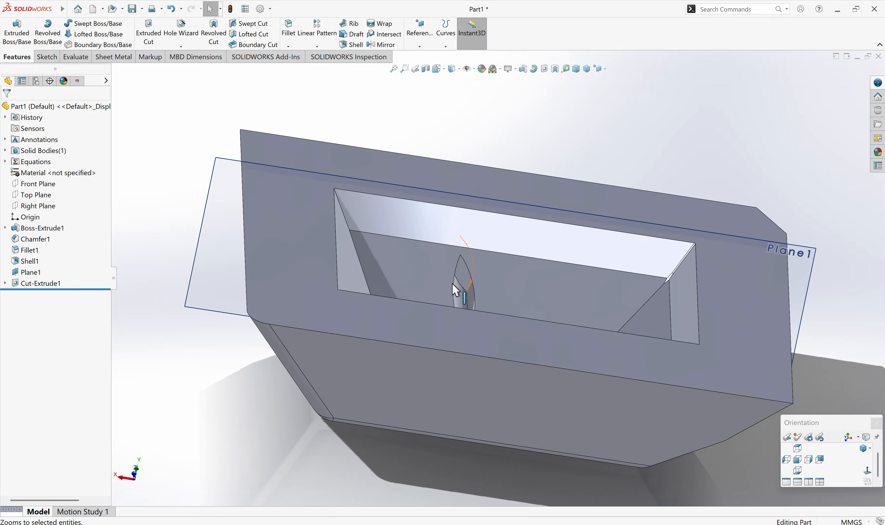
pyautogui.moveTo(452, 283); pyautogui.dragTo(442, 314, button='middle')
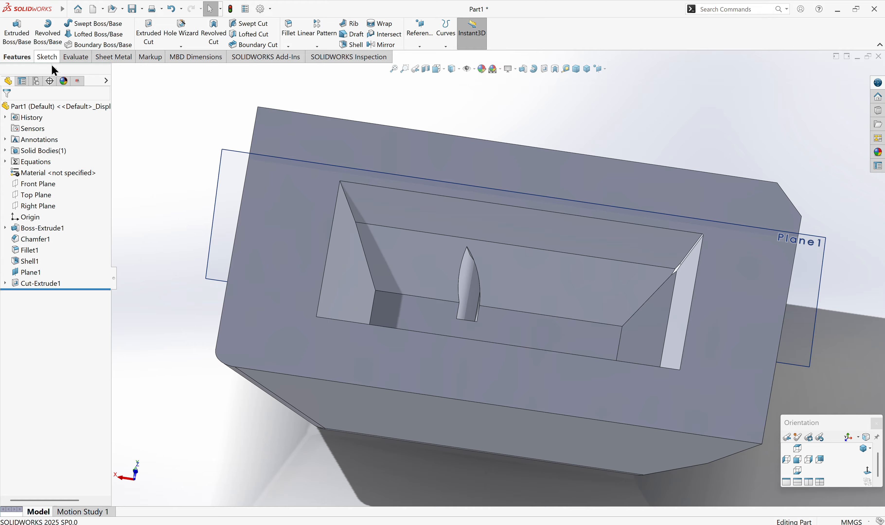
# Change the end condition of the lens-shaped extruded cut from Blind to Through All and inspect the cavity.
pyautogui.click(40, 287)
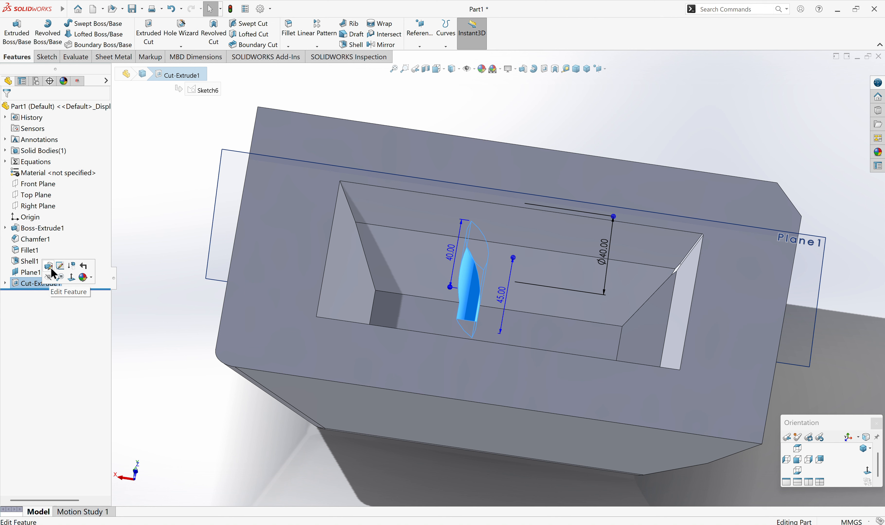
pyautogui.click(52, 272)
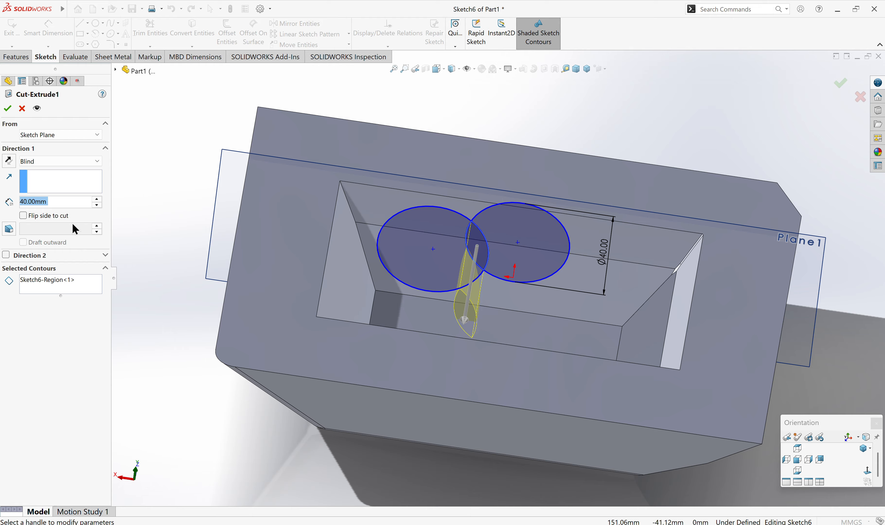
pyautogui.click(65, 161)
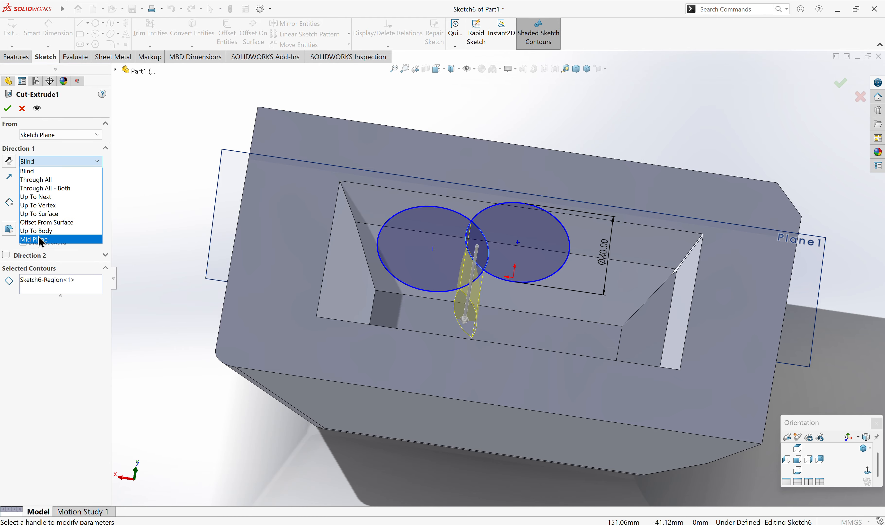
pyautogui.click(51, 180)
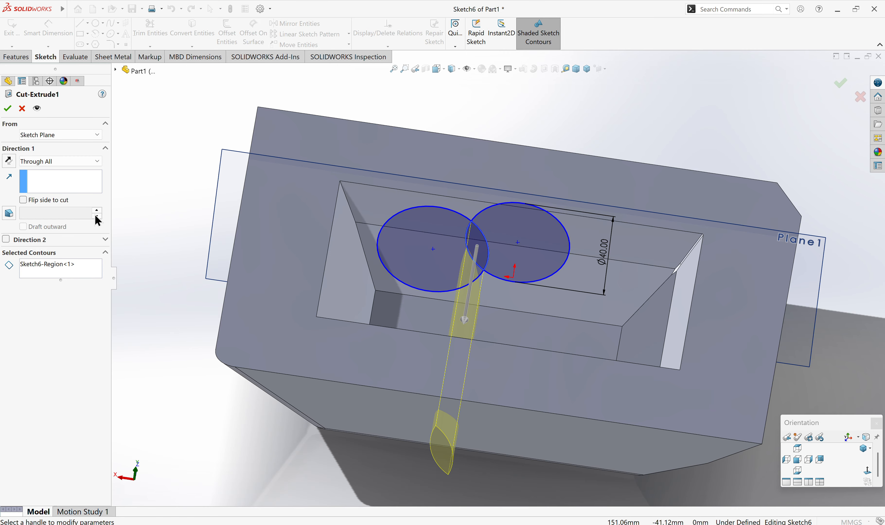
pyautogui.click(7, 108)
pyautogui.moveTo(322, 338); pyautogui.dragTo(405, 462, button='middle')
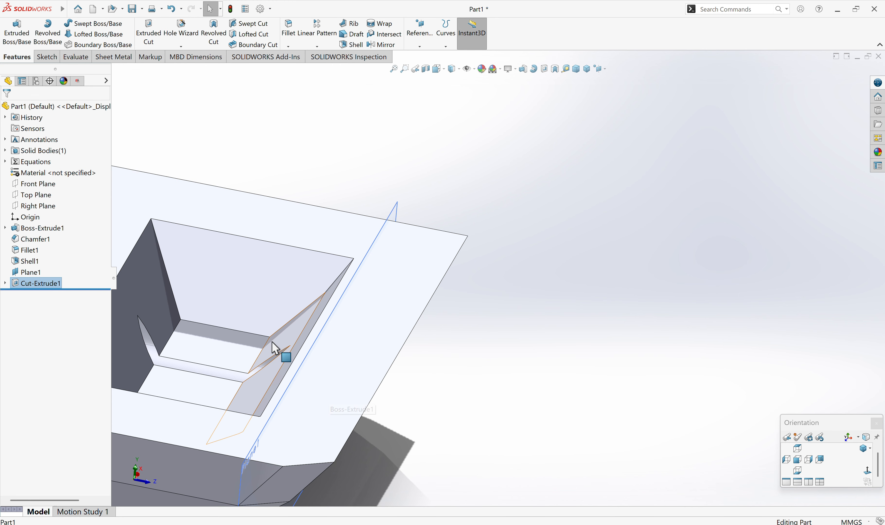
pyautogui.click(497, 200)
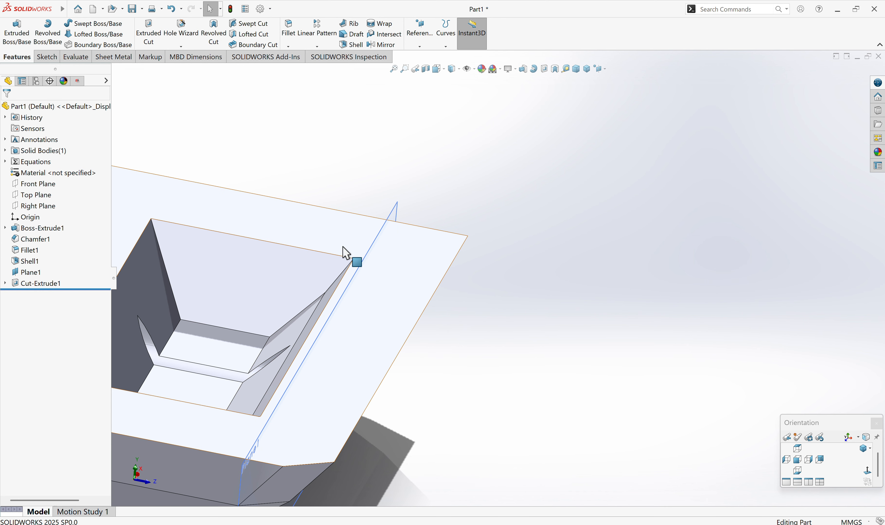
pyautogui.scroll(2, 288, 323)
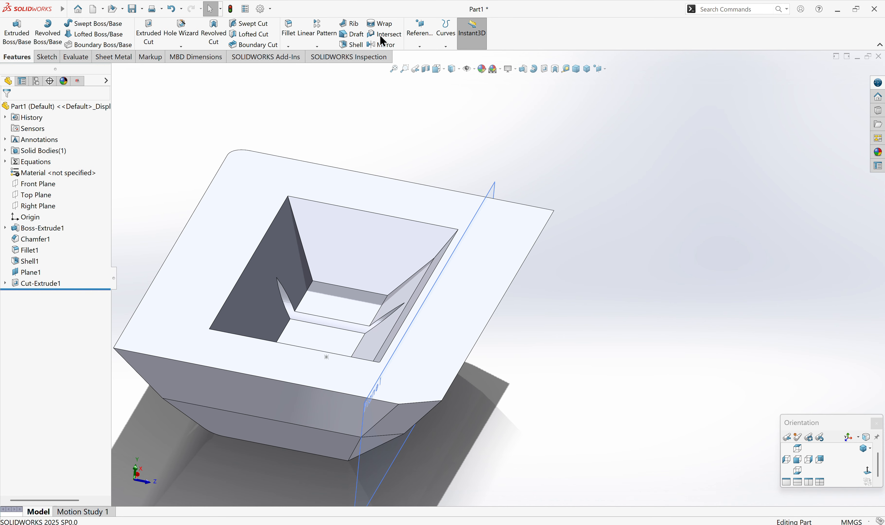
# Start a reference plane parallel to the Right Plane with an offset distance of 60 mm.
pyautogui.click(421, 34)
pyautogui.click(429, 58)
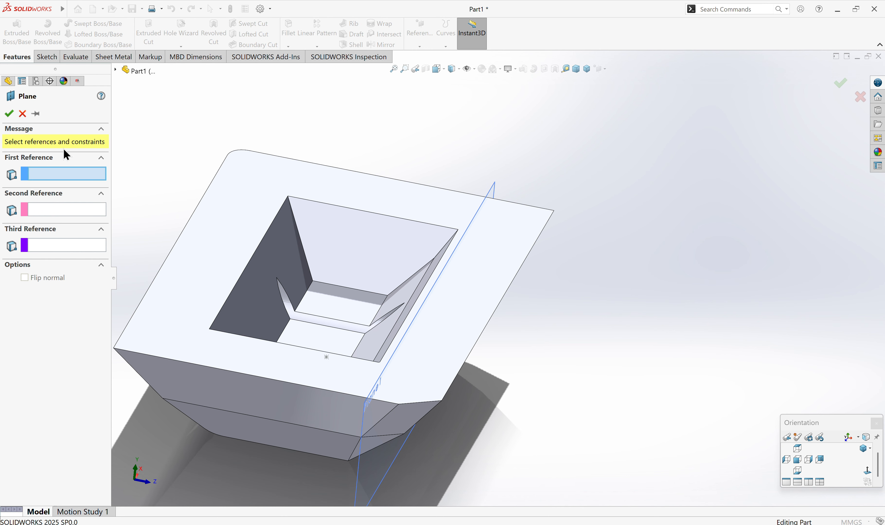
pyautogui.click(116, 70)
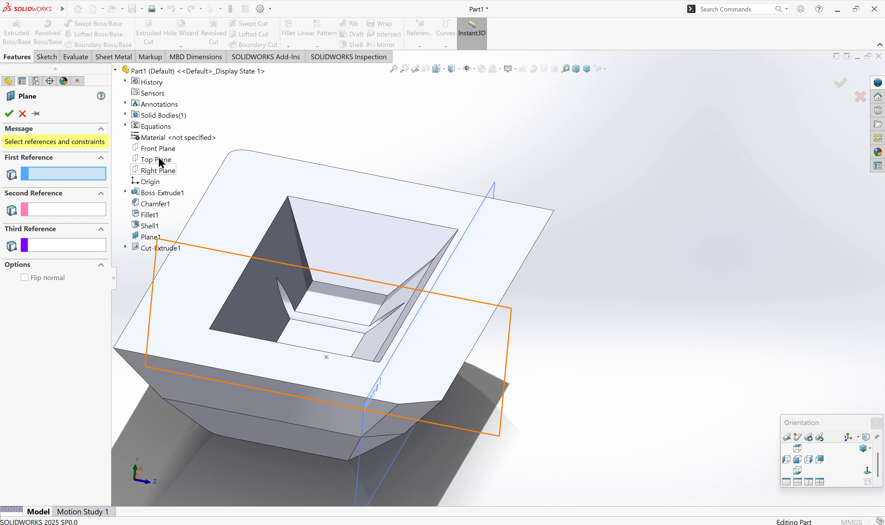
pyautogui.click(156, 172)
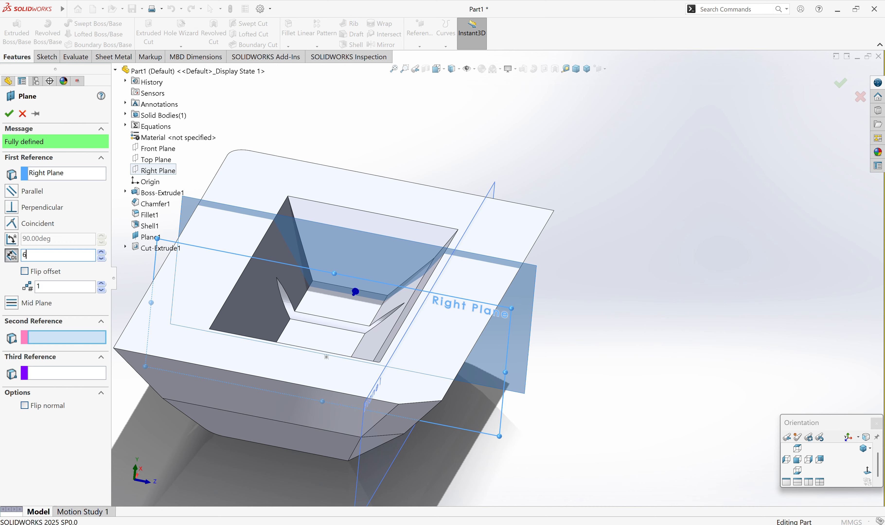
pyautogui.write('60')
pyautogui.press('Return')
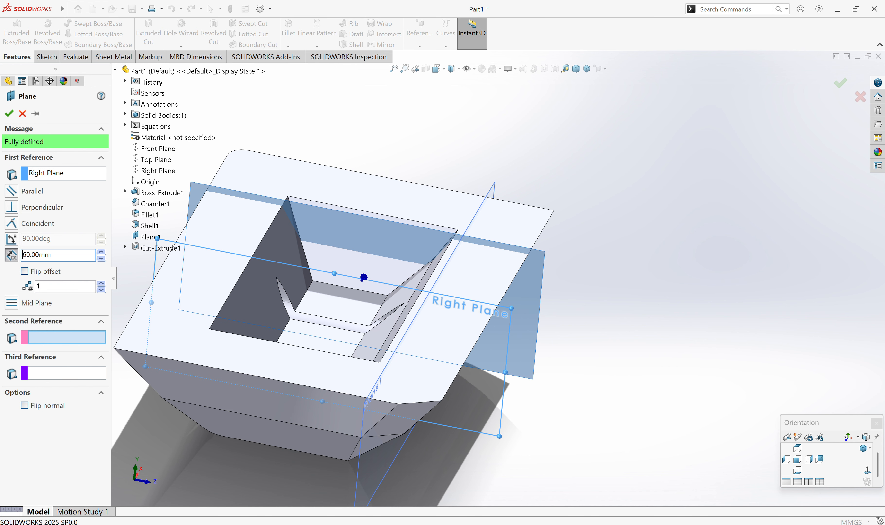
# Set the new plane's offset to 100 mm, remove the mistakenly picked face from its references and create the plane.
pyautogui.moveTo(511, 467); pyautogui.dragTo(411, 500, button='middle')
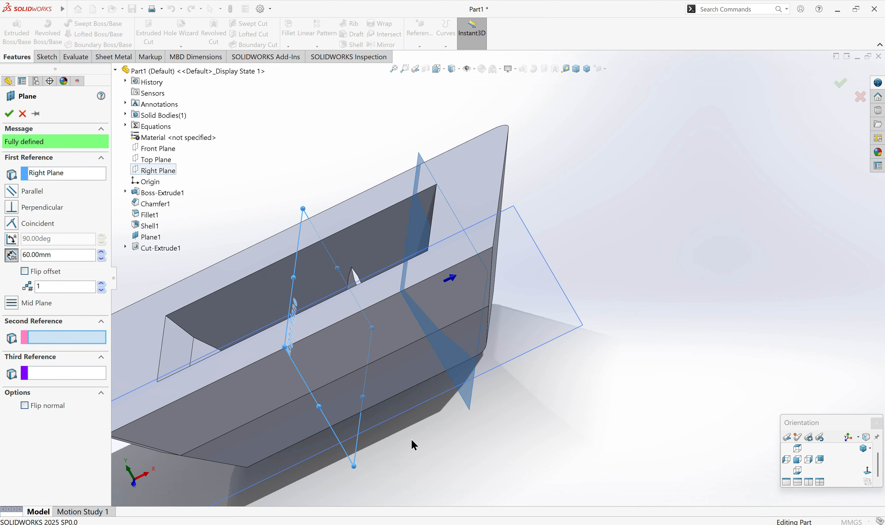
pyautogui.click(453, 286)
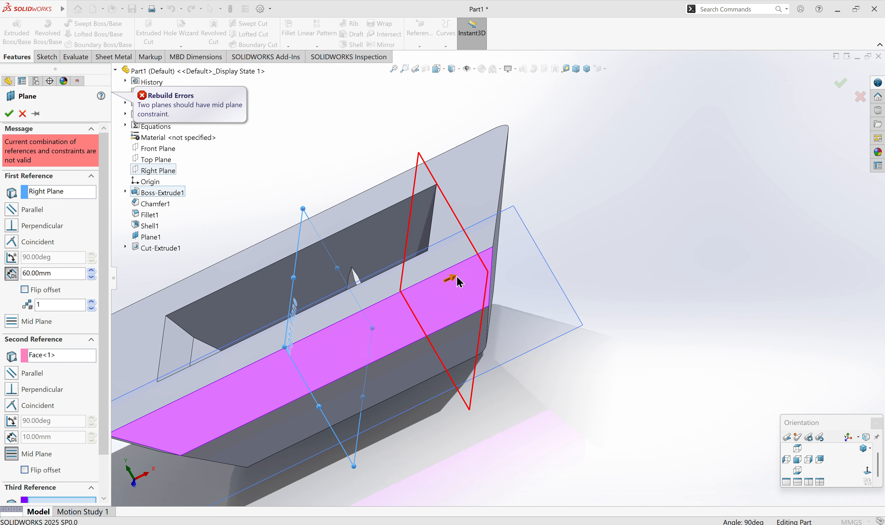
pyautogui.click(57, 277)
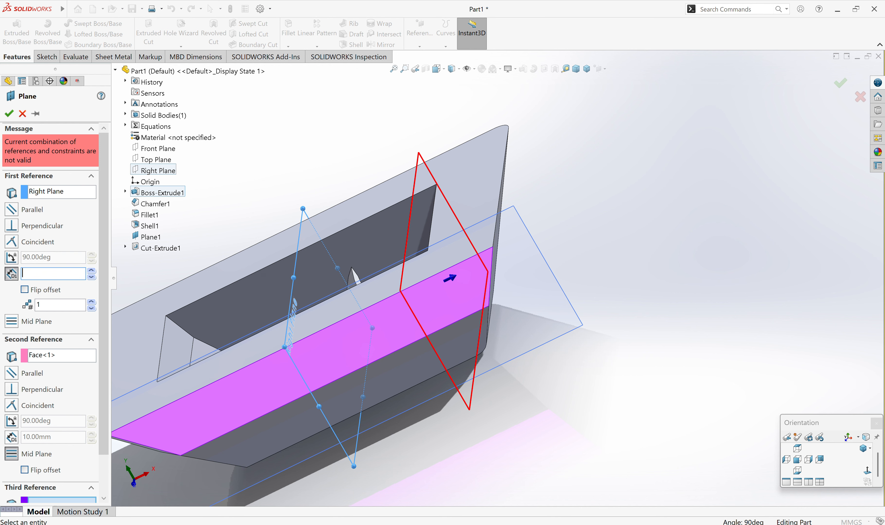
pyautogui.press('Return')
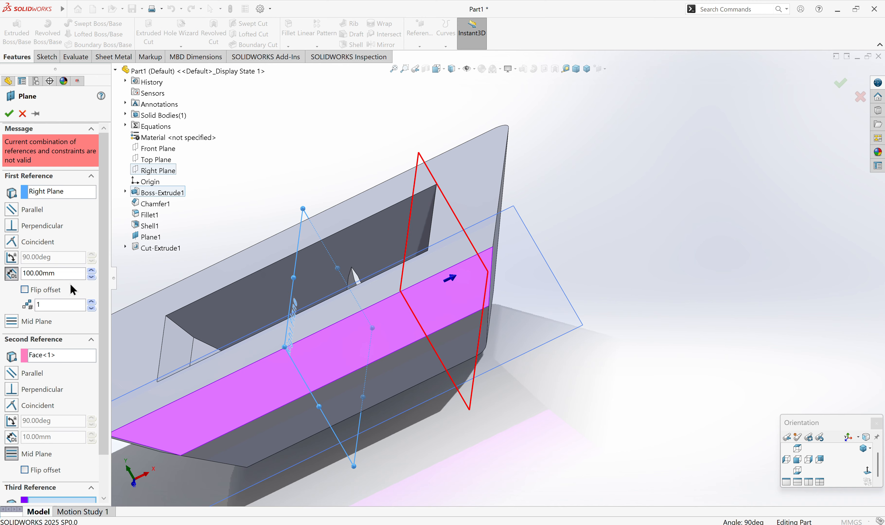
pyautogui.moveTo(285, 309); pyautogui.dragTo(290, 305, button='middle')
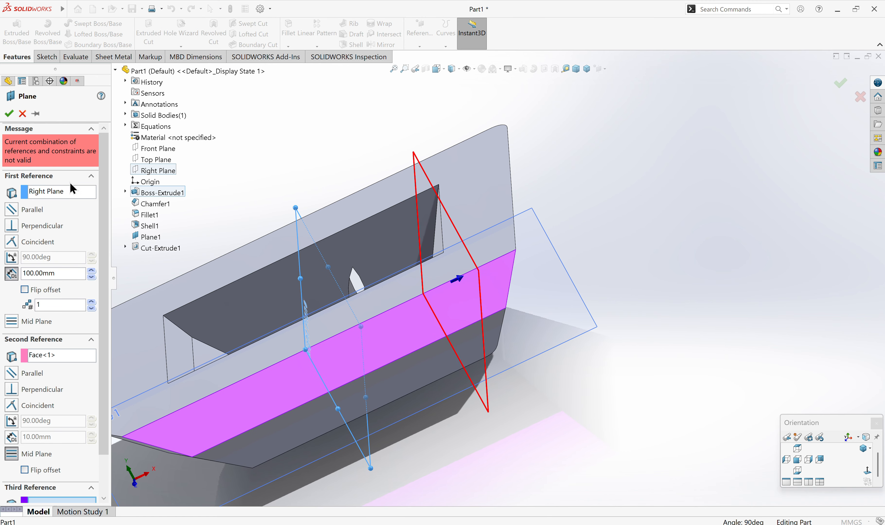
pyautogui.click(48, 358)
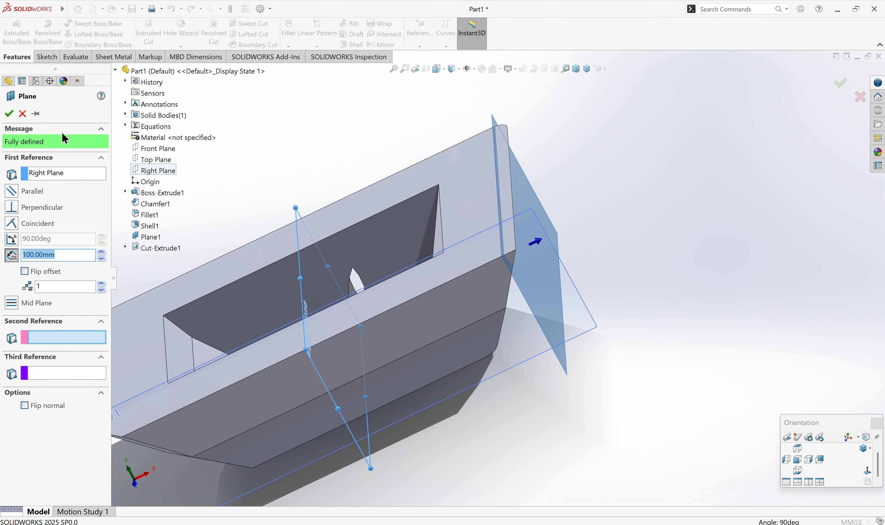
pyautogui.click(8, 115)
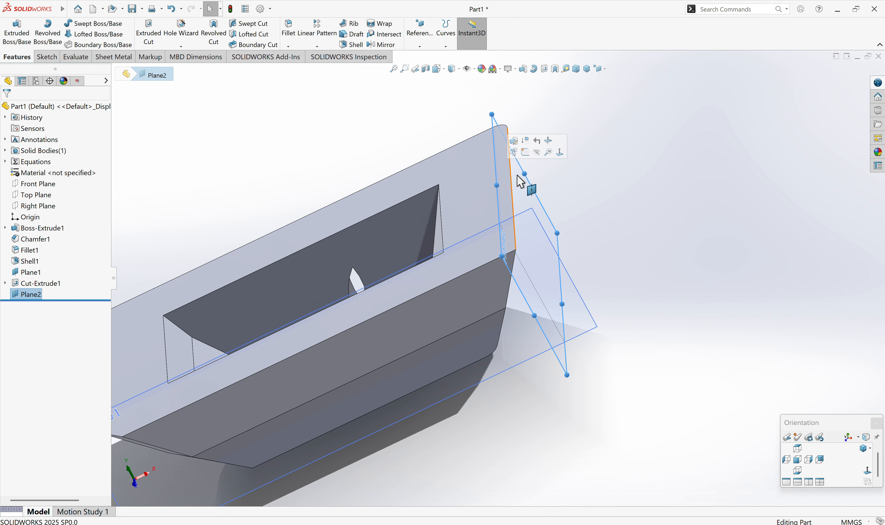
pyautogui.click(554, 192)
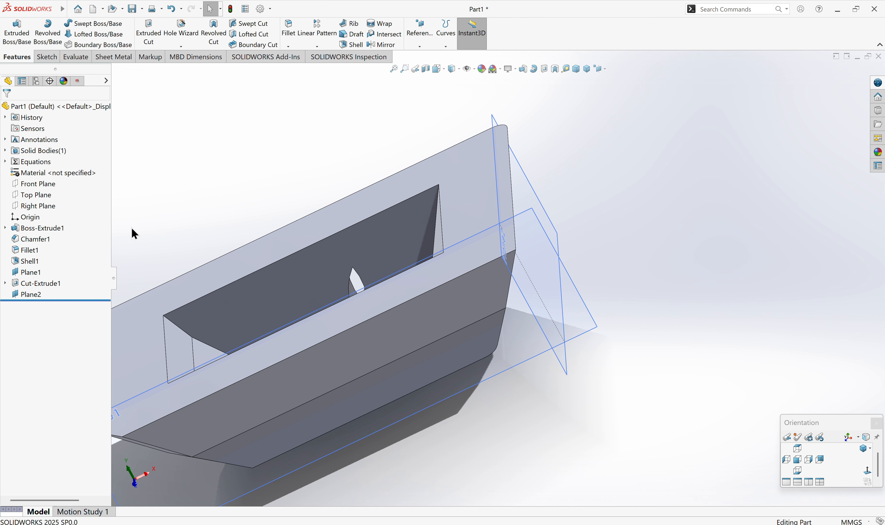
# Hide Plane1, leaving only the newly created offset plane displayed around the part.
pyautogui.scroll(5, 435, 301)
pyautogui.moveTo(415, 326); pyautogui.dragTo(306, 328, button='middle')
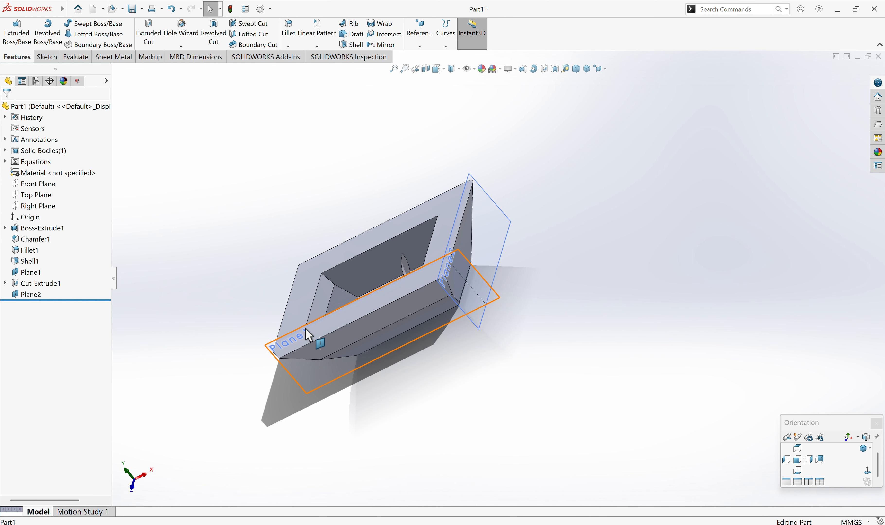
pyautogui.rightClick(28, 272)
pyautogui.press('Escape')
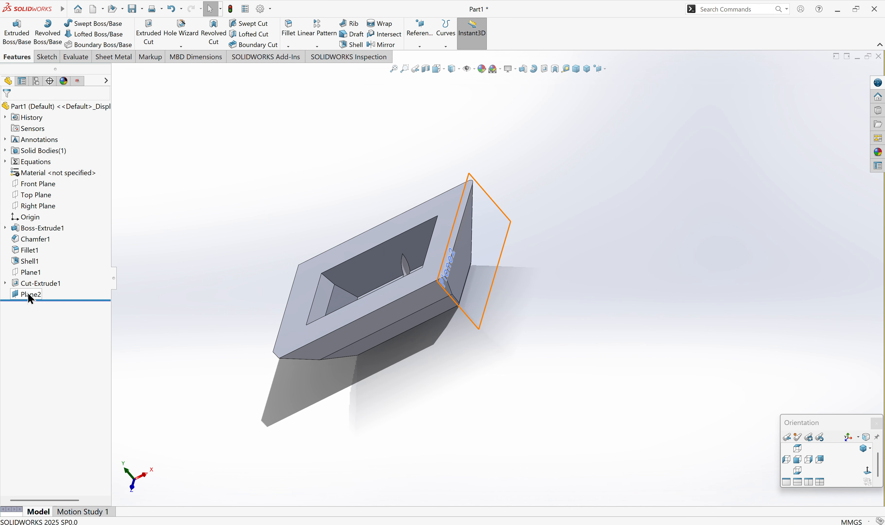
# Start a sketch on Plane2 and draw a centre-point circle crossing the part's upper edge, on the chamfered side of the origin.
pyautogui.click(29, 294)
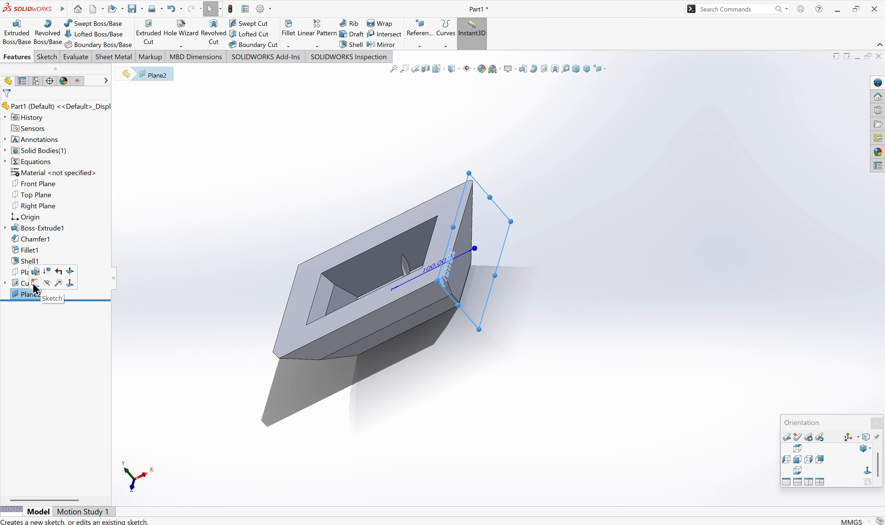
pyautogui.click(36, 284)
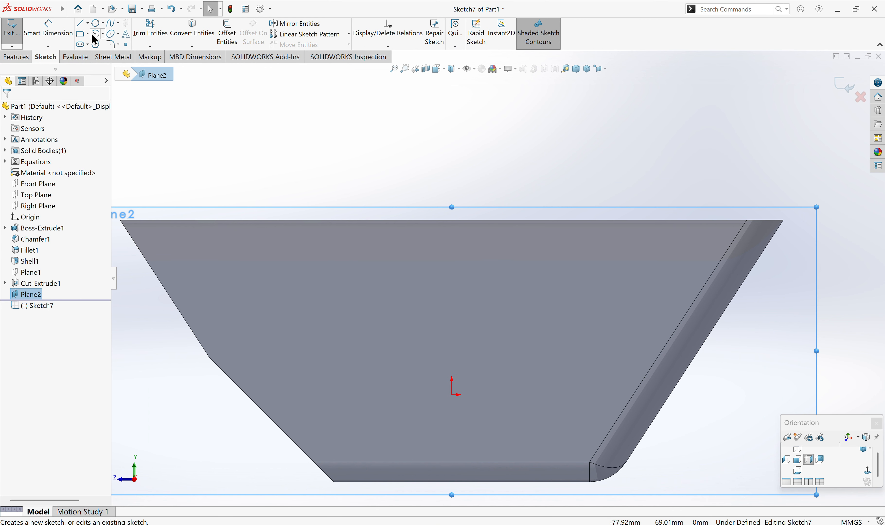
pyautogui.click(95, 23)
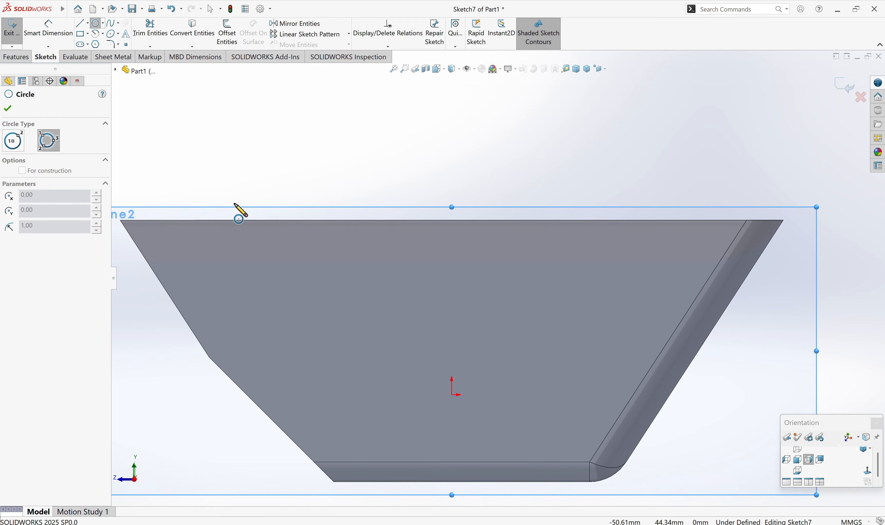
pyautogui.click(271, 159)
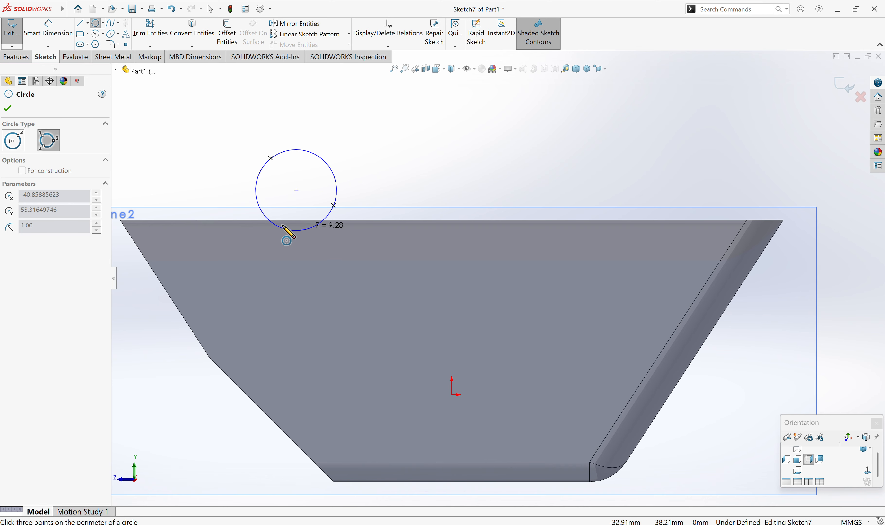
pyautogui.click(16, 141)
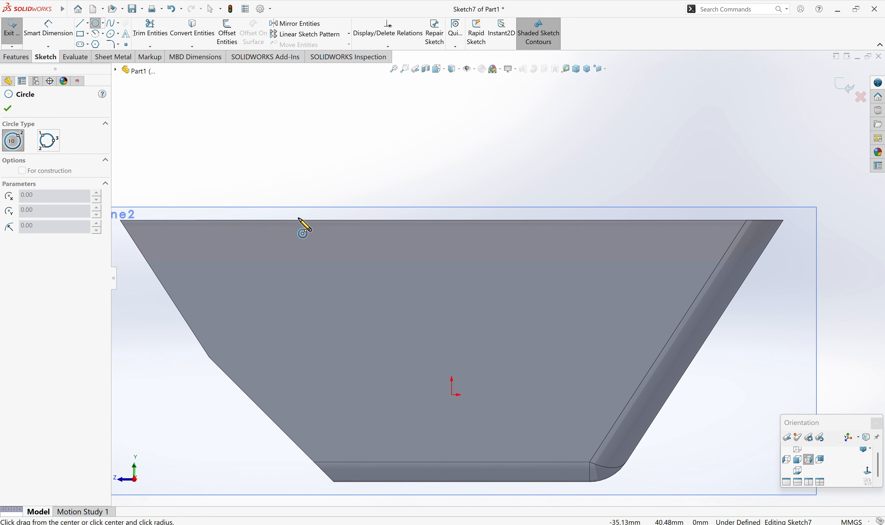
pyautogui.moveTo(296, 243); pyautogui.dragTo(357, 283)
pyautogui.press('Escape')
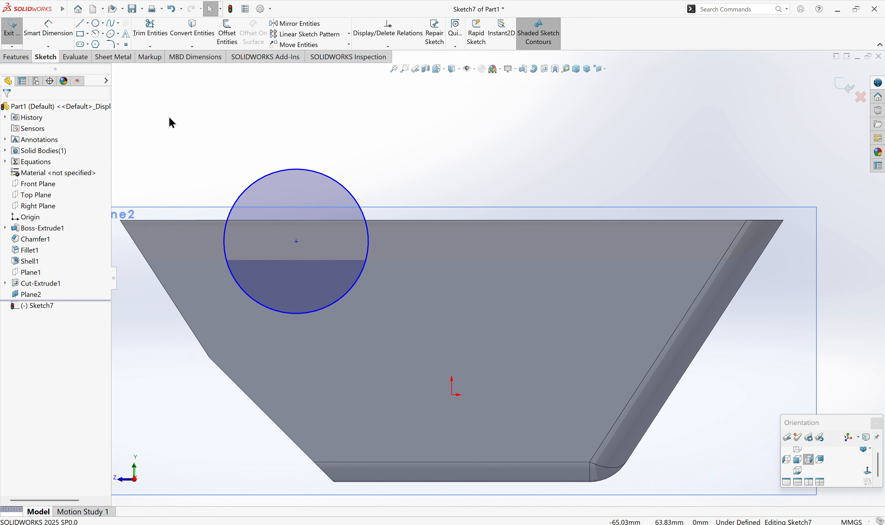
# Draw a vertical construction centerline about 74 mm long through the origin, from above the part to below it.
pyautogui.click(73, 10)
pyautogui.click(347, 112)
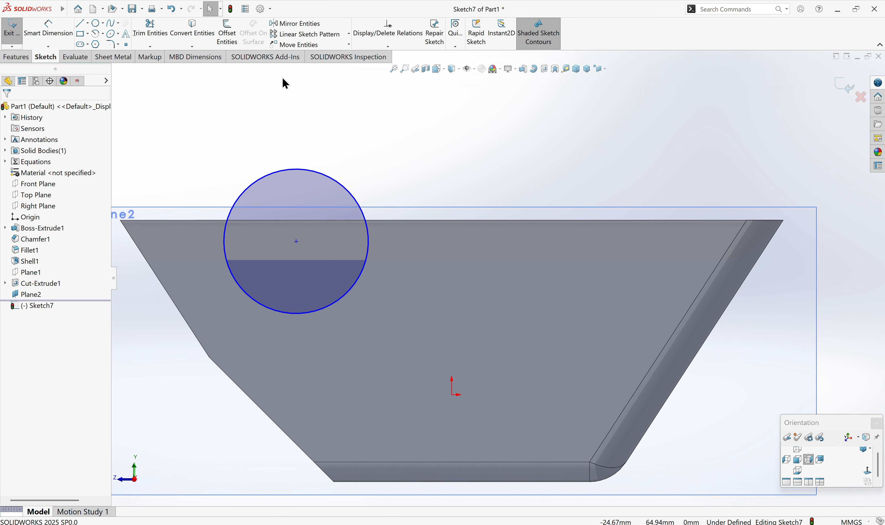
pyautogui.press('l')
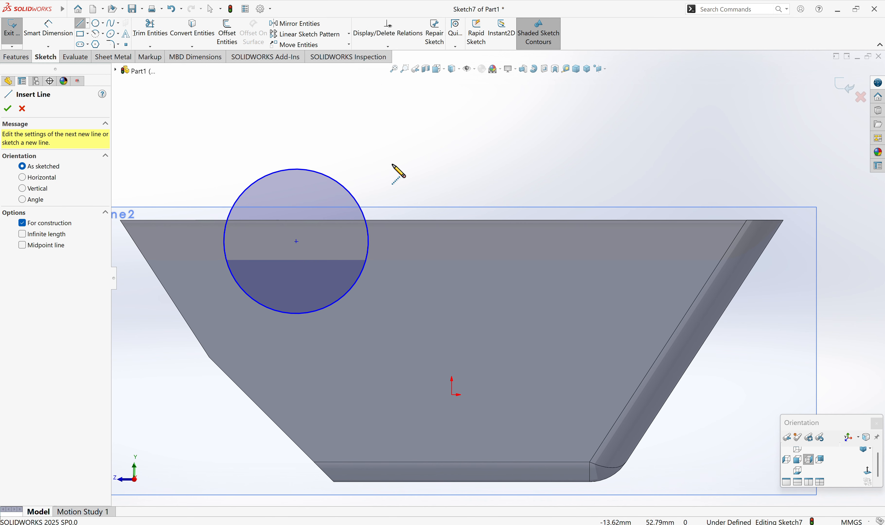
pyautogui.click(452, 183)
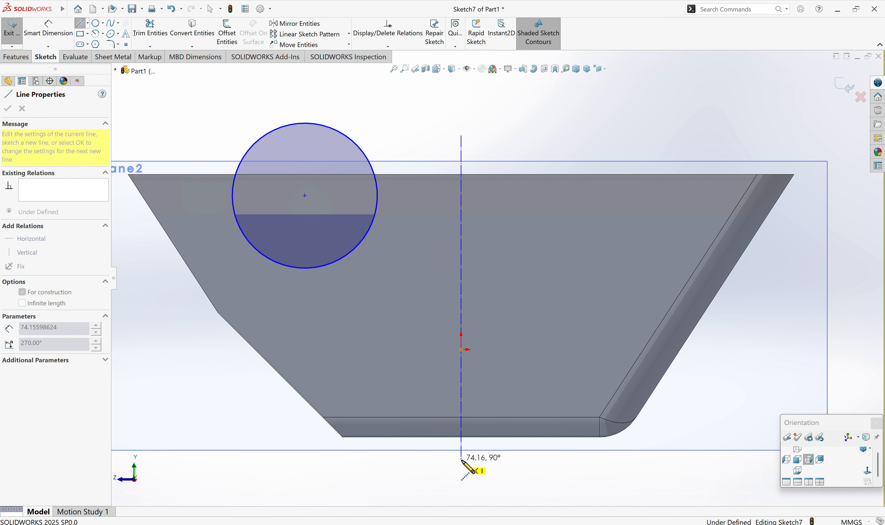
pyautogui.click(462, 461)
pyautogui.press('Escape')
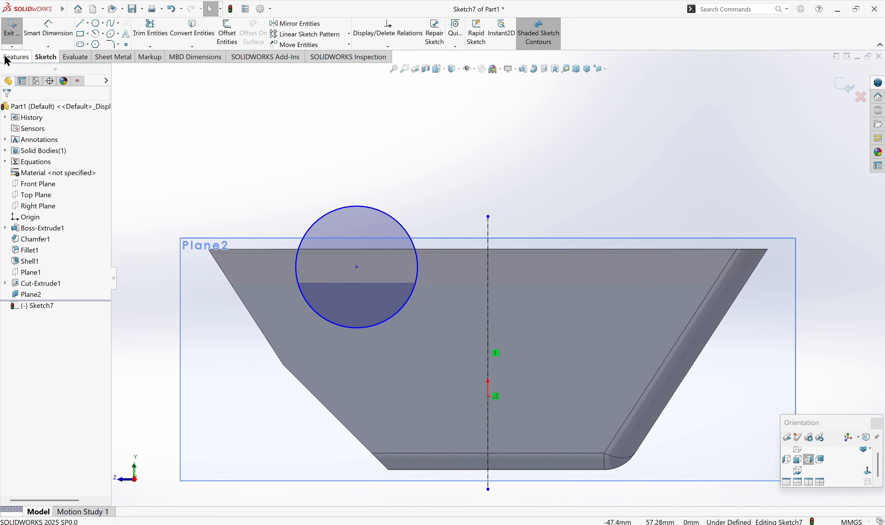
# Revolve the circle 360 degrees about the construction line as a boss merged with the part, and inspect the ring.
pyautogui.click(14, 57)
pyautogui.click(48, 32)
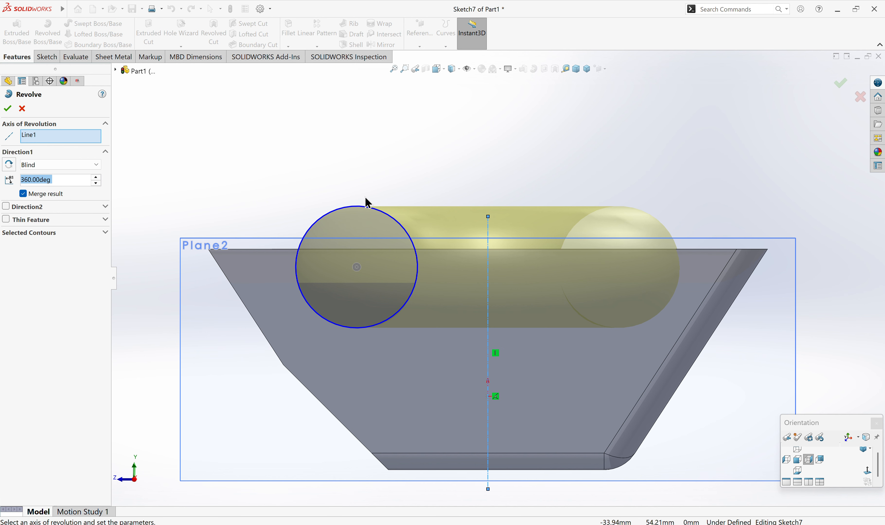
pyautogui.moveTo(365, 197); pyautogui.dragTo(370, 261, button='middle')
pyautogui.moveTo(434, 227); pyautogui.dragTo(469, 362, button='middle')
pyautogui.scroll(3, 457, 281)
pyautogui.scroll(1, 469, 366)
pyautogui.scroll(1, 517, 332)
pyautogui.moveTo(518, 336); pyautogui.dragTo(499, 333, button='middle')
pyautogui.scroll(-5, 499, 333)
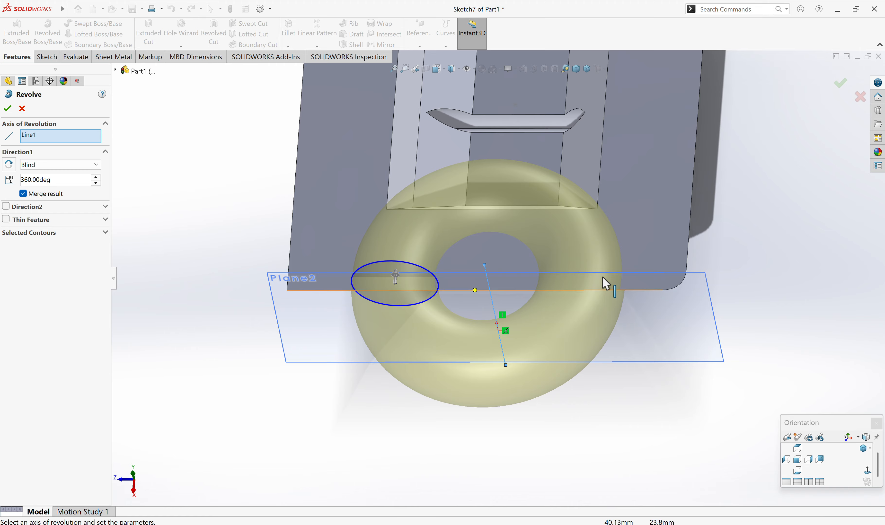
pyautogui.click(9, 112)
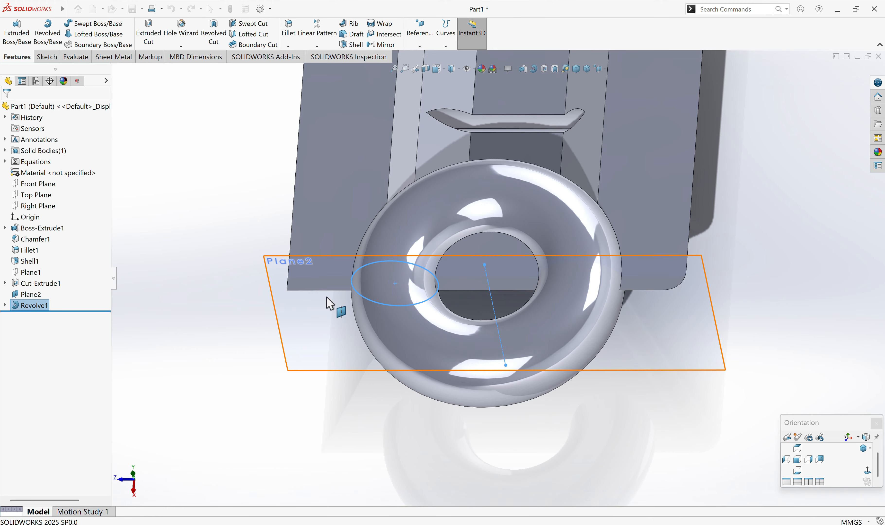
pyautogui.moveTo(395, 290); pyautogui.dragTo(586, 513, button='middle')
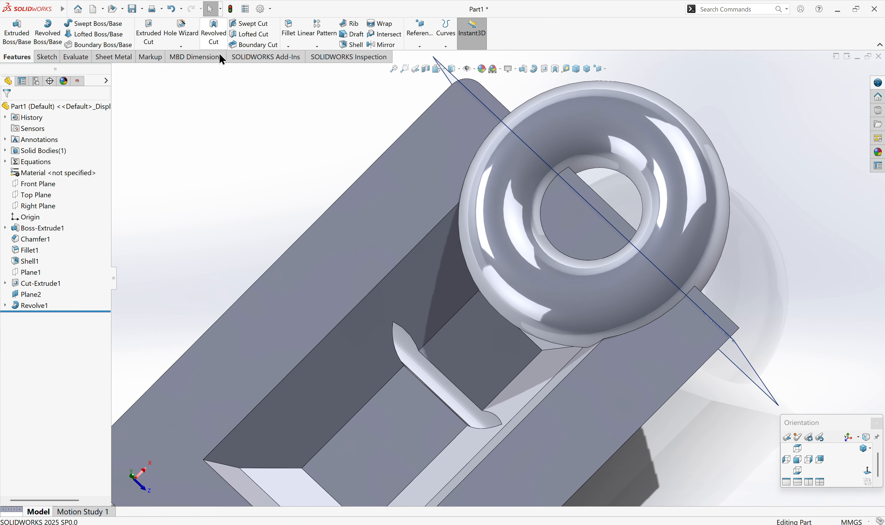
# Delete the revolved boss feature, keeping its circle and centerline sketch.
pyautogui.moveTo(230, 142); pyautogui.dragTo(252, 273, button='middle')
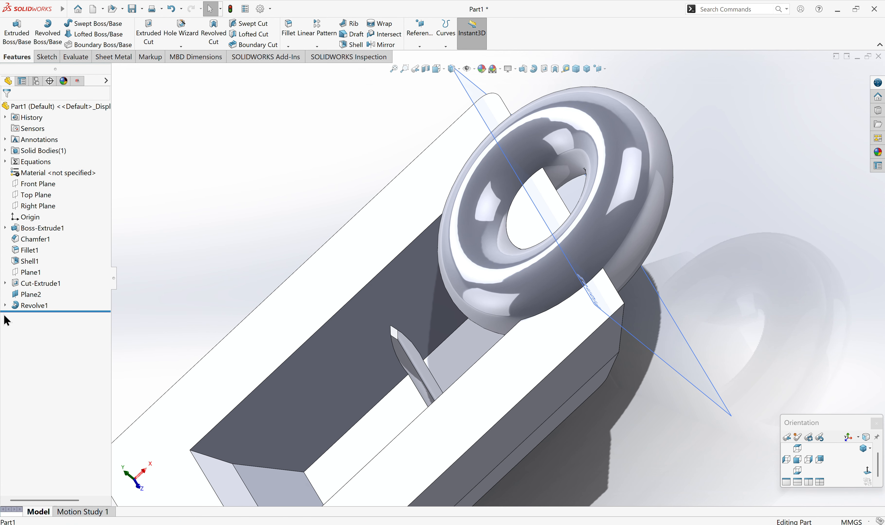
pyautogui.rightClick(18, 310)
pyautogui.press('Delete')
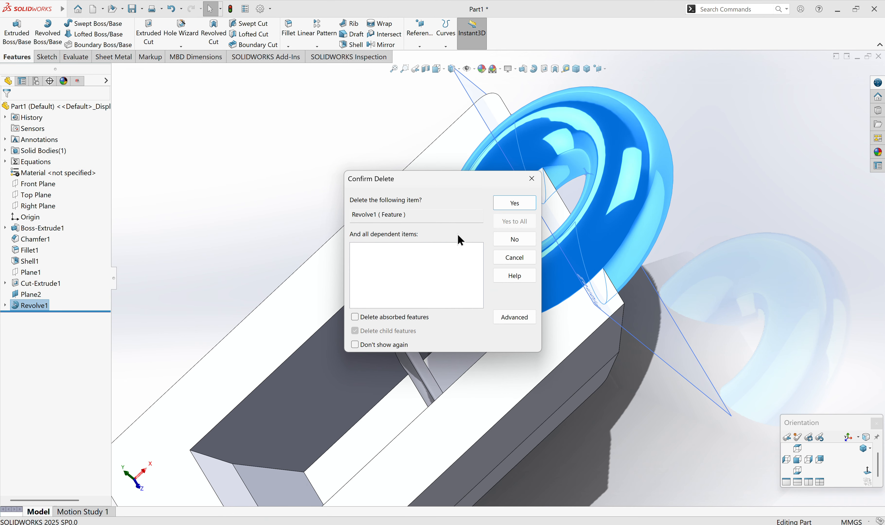
pyautogui.click(507, 205)
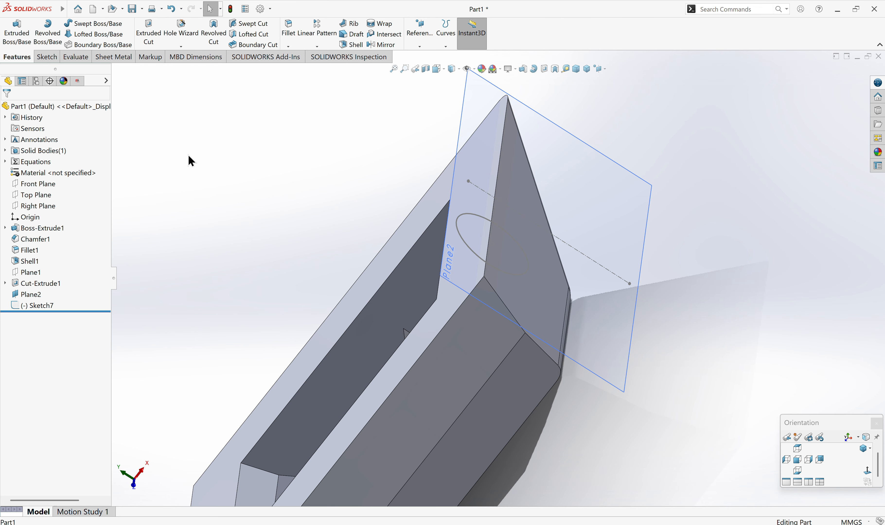
# Reopen Sketch7 and use Revolved Cut to revolve its circle 360 degrees about the construction line, then inspect the groove.
pyautogui.click(40, 309)
pyautogui.click(47, 284)
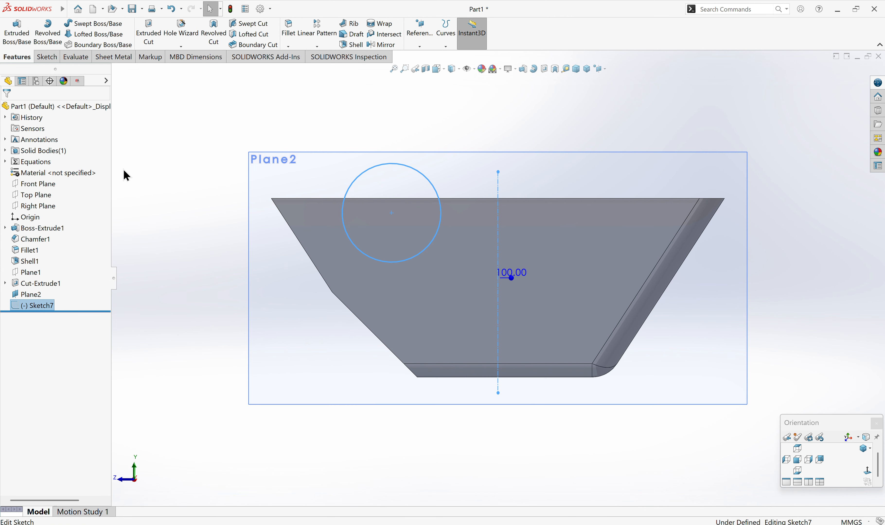
pyautogui.click(16, 57)
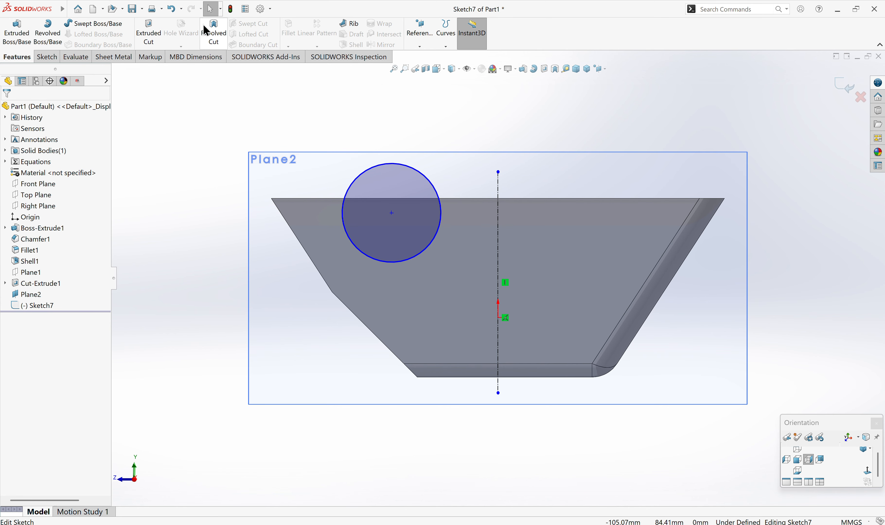
pyautogui.click(207, 31)
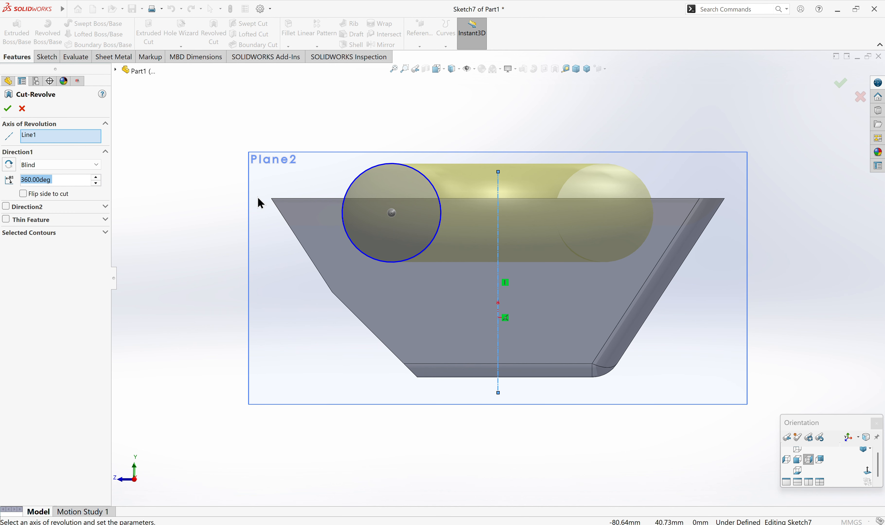
pyautogui.click(7, 109)
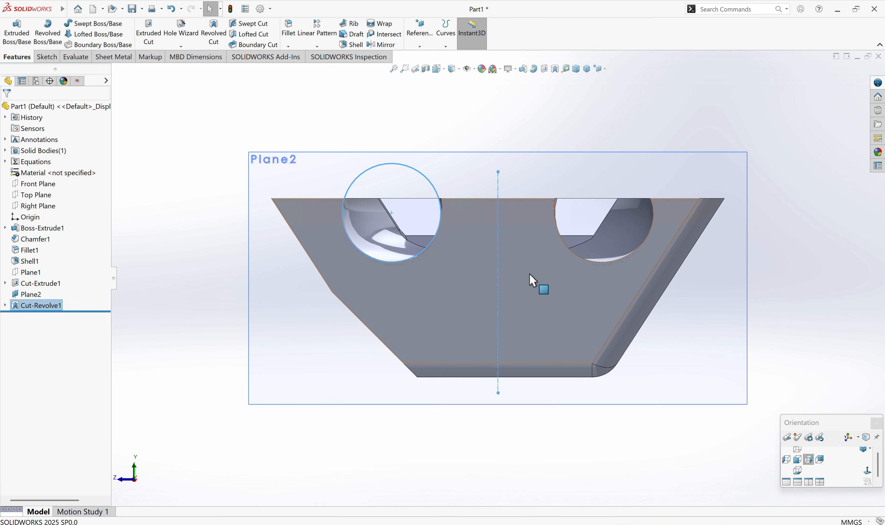
pyautogui.scroll(-4, 438, 358)
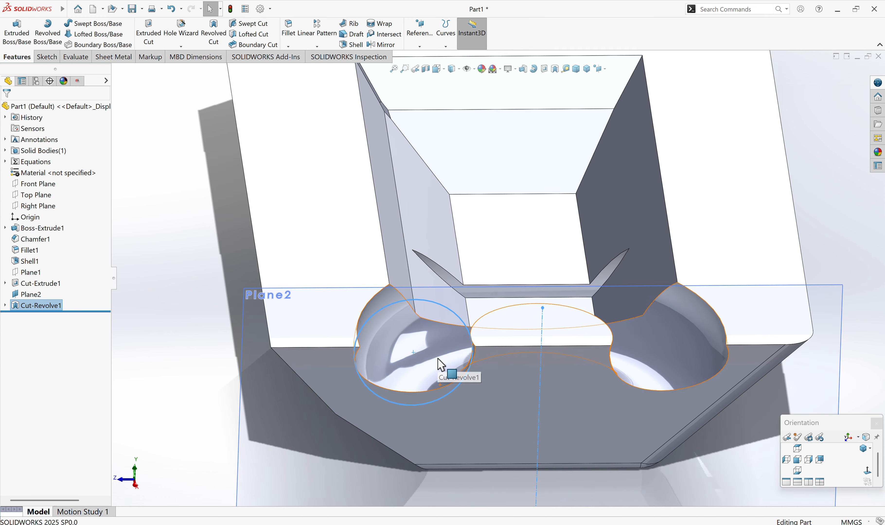
pyautogui.moveTo(439, 358); pyautogui.dragTo(357, 361, button='middle')
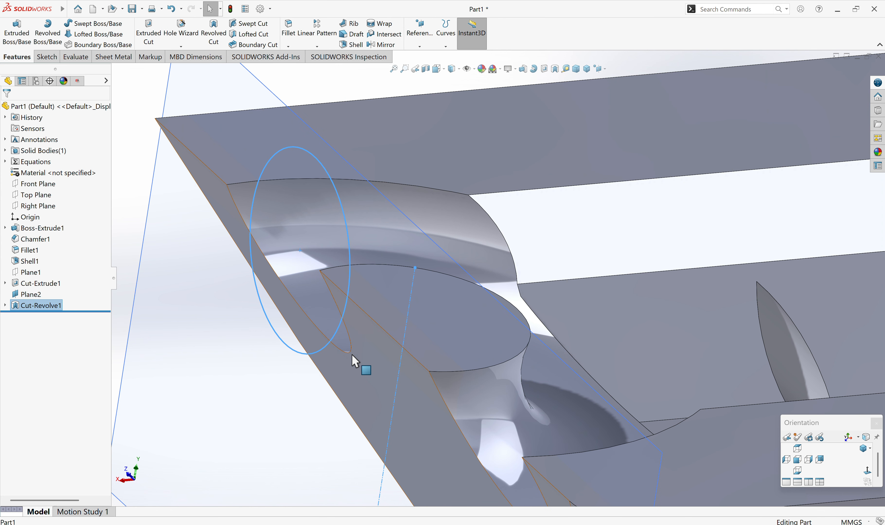
# Open the revolved cut for editing and review its axis of revolution and Direction 1 end-condition options.
pyautogui.rightClick(48, 305)
pyautogui.click(54, 291)
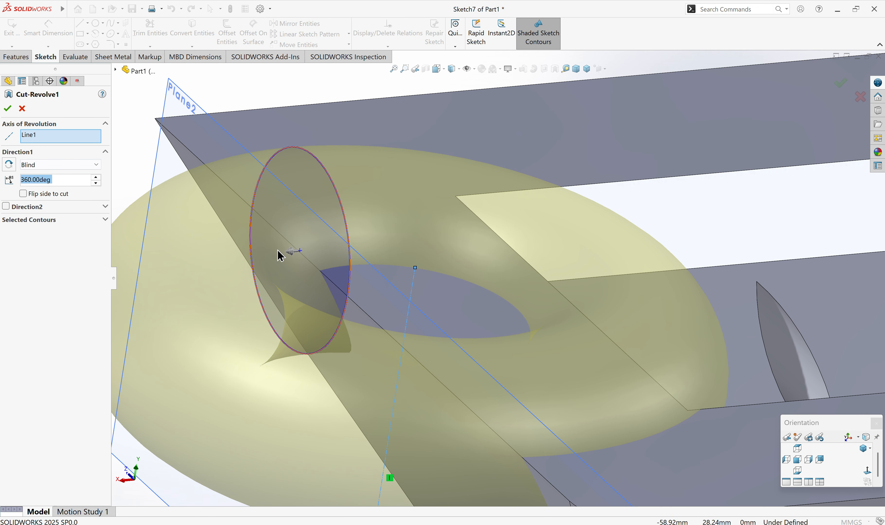
pyautogui.scroll(4, 381, 275)
pyautogui.scroll(-2, 396, 280)
pyautogui.moveTo(421, 335); pyautogui.dragTo(424, 309, button='middle')
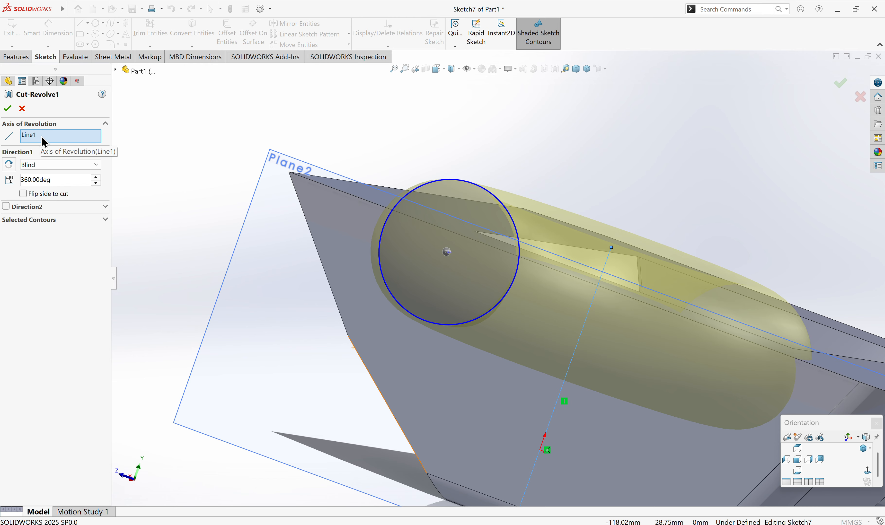
pyautogui.click(43, 165)
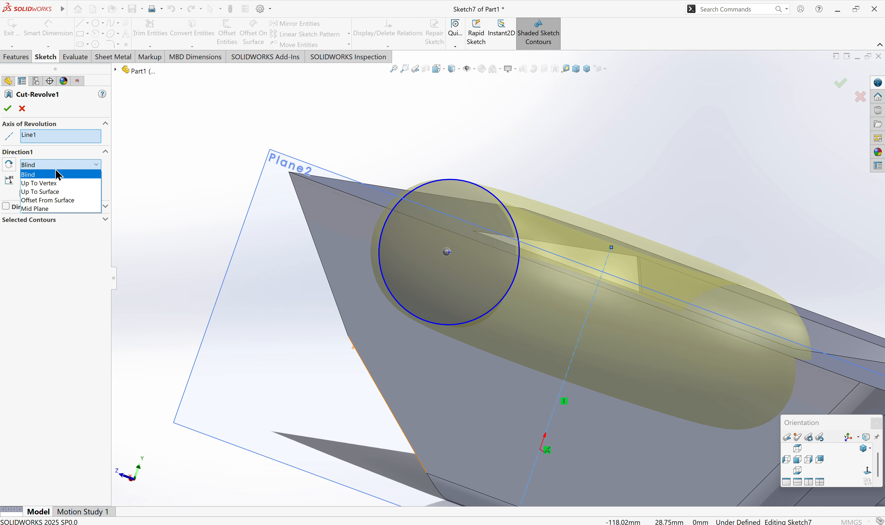
pyautogui.click(9, 255)
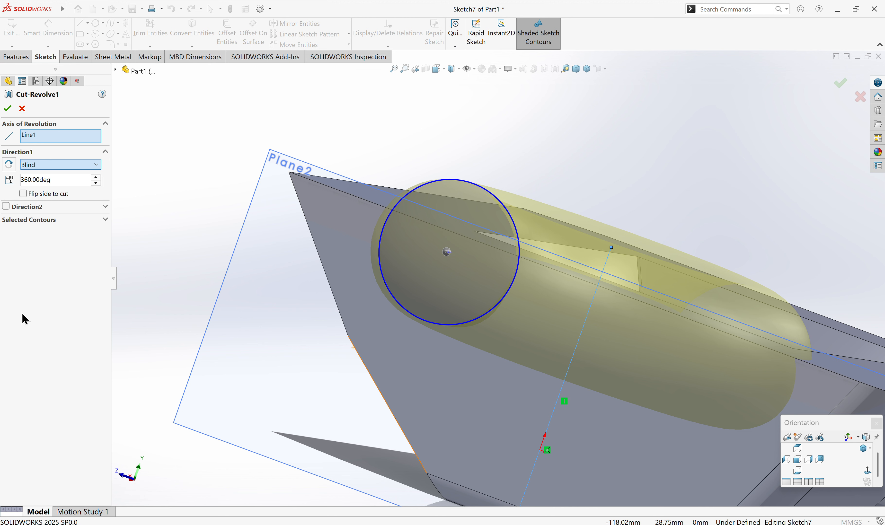
# Reduce the revolved cut's angle in increments to 303 degrees.
pyautogui.click(95, 183)
pyautogui.click(95, 183)
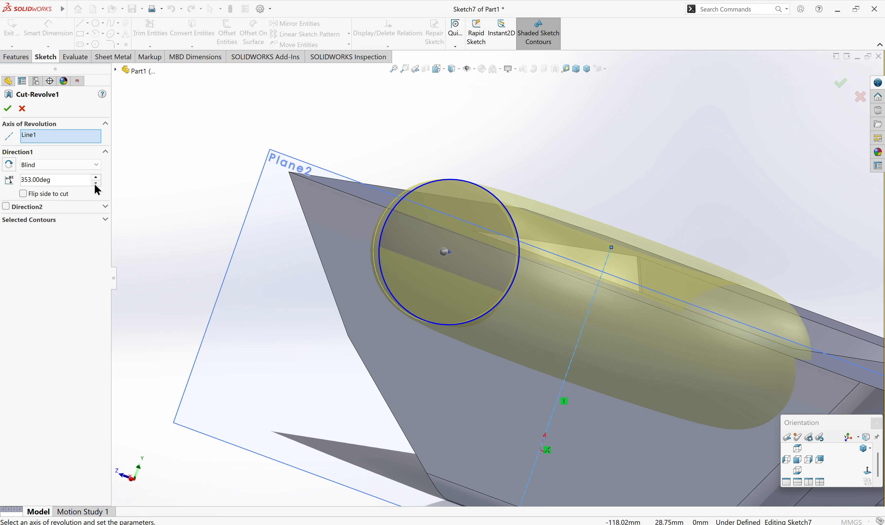
pyautogui.click(96, 183)
pyautogui.click(95, 183)
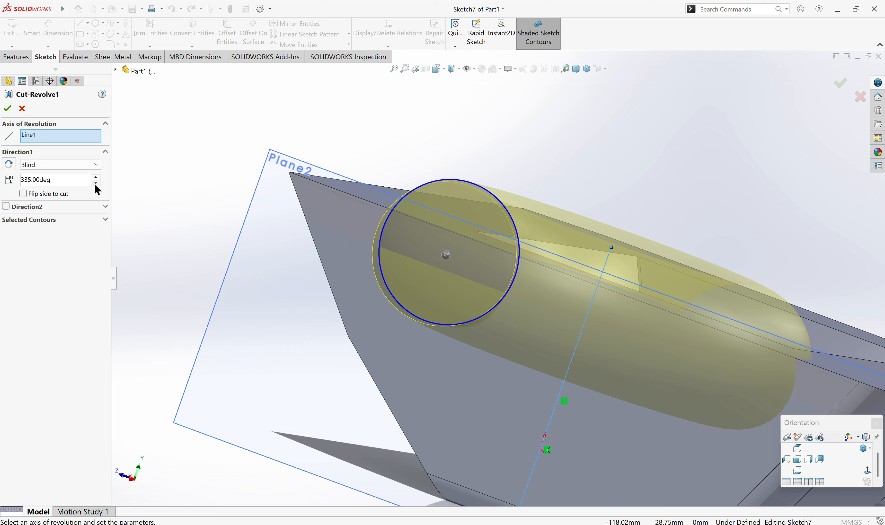
pyautogui.click(95, 183)
pyautogui.click(95, 183)
pyautogui.click(95, 184)
pyautogui.click(95, 184)
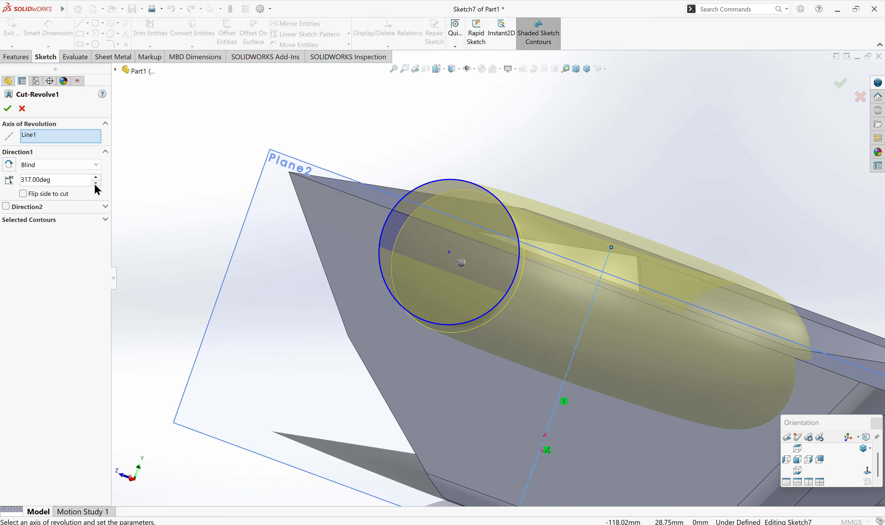
pyautogui.click(95, 183)
pyautogui.click(95, 183)
pyautogui.click(95, 183)
# Set the revolved cut's angle to 92 degrees directly on the preview, apply it and inspect the partial groove.
pyautogui.moveTo(443, 362); pyautogui.dragTo(428, 496, button='middle')
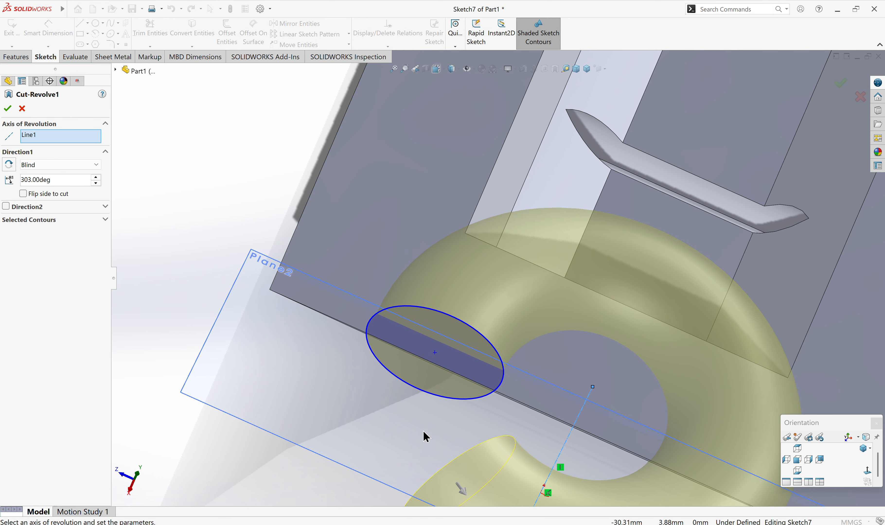
pyautogui.scroll(4, 397, 370)
pyautogui.scroll(-2, 464, 370)
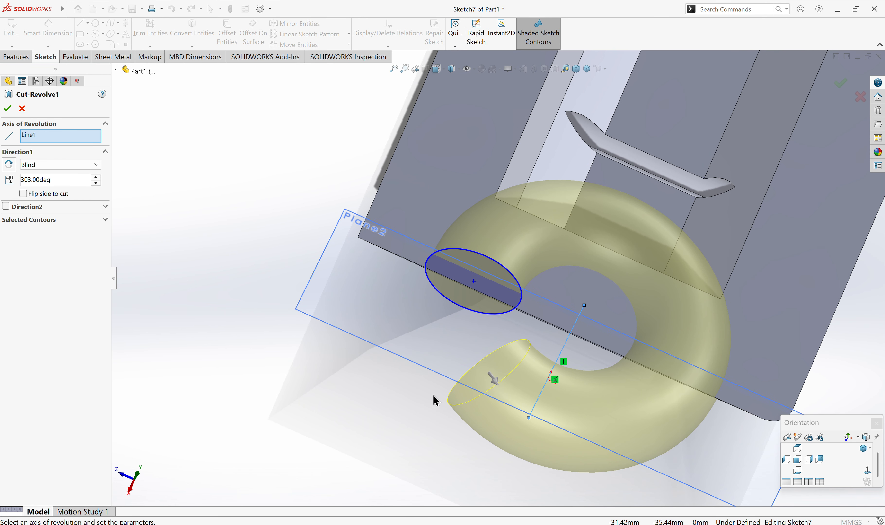
pyautogui.moveTo(493, 377); pyautogui.dragTo(612, 270)
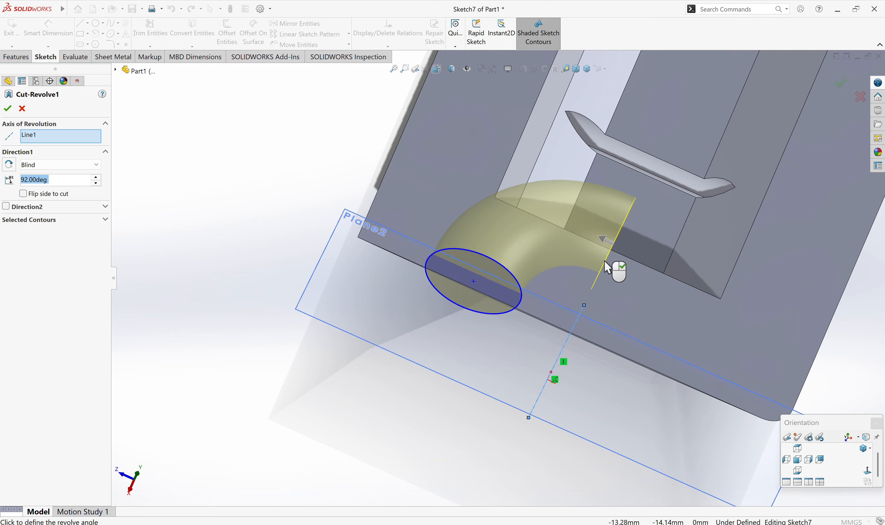
pyautogui.click(7, 108)
pyautogui.moveTo(486, 301); pyautogui.dragTo(552, 252, button='middle')
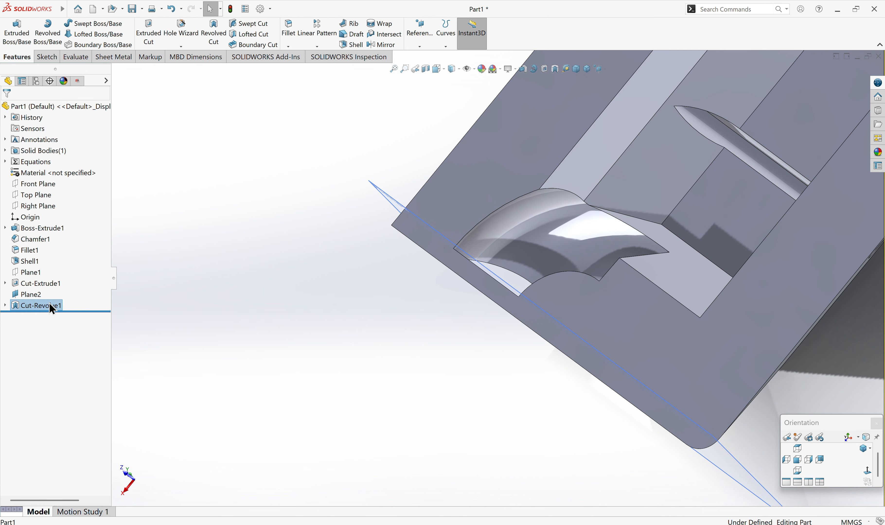
# Try the Mid Plane end condition on the 92-degree revolved cut, and return it to Blind.
pyautogui.click(56, 283)
pyautogui.click(97, 372)
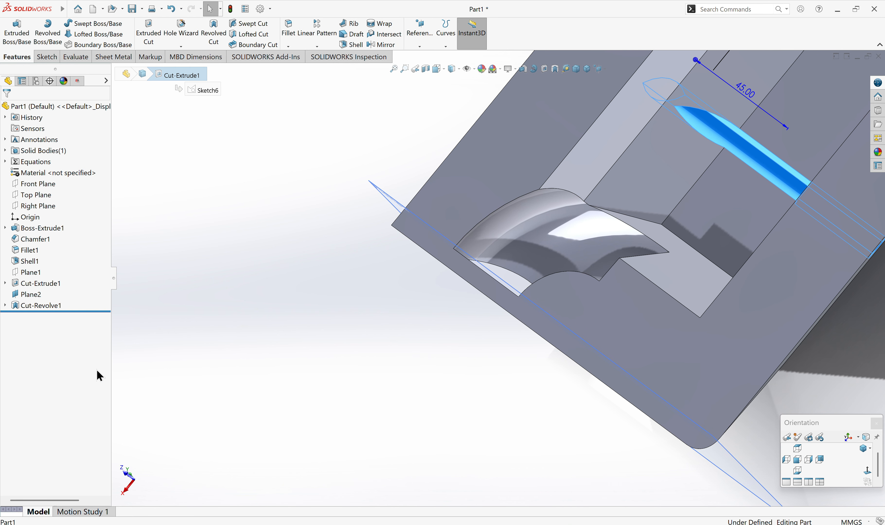
pyautogui.scroll(4, 510, 275)
pyautogui.scroll(-2, 590, 229)
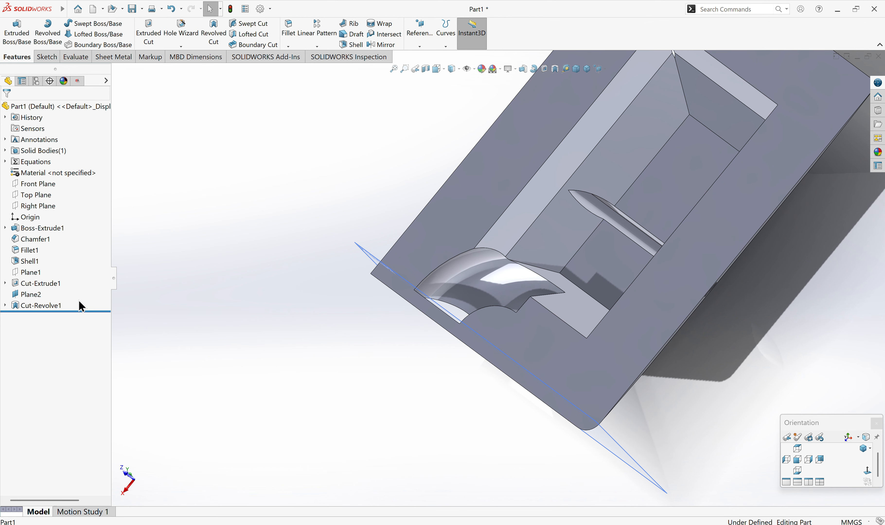
pyautogui.click(47, 307)
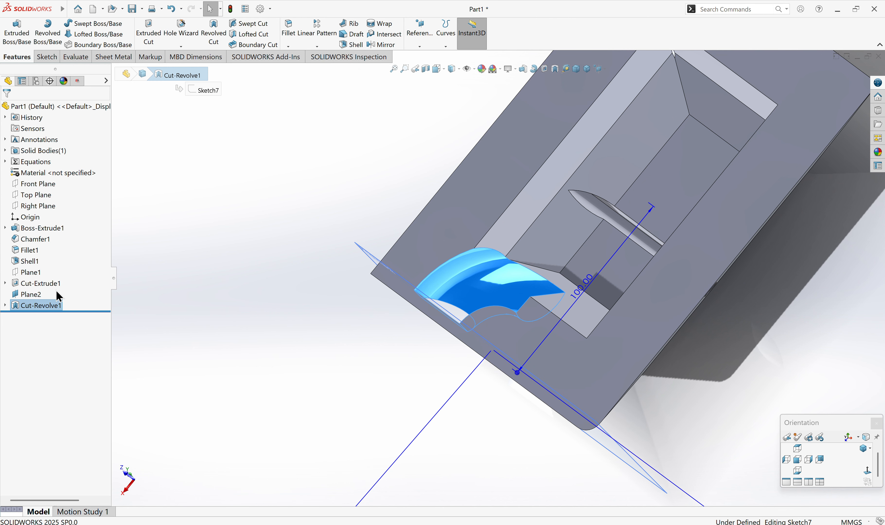
pyautogui.click(56, 287)
pyautogui.click(66, 161)
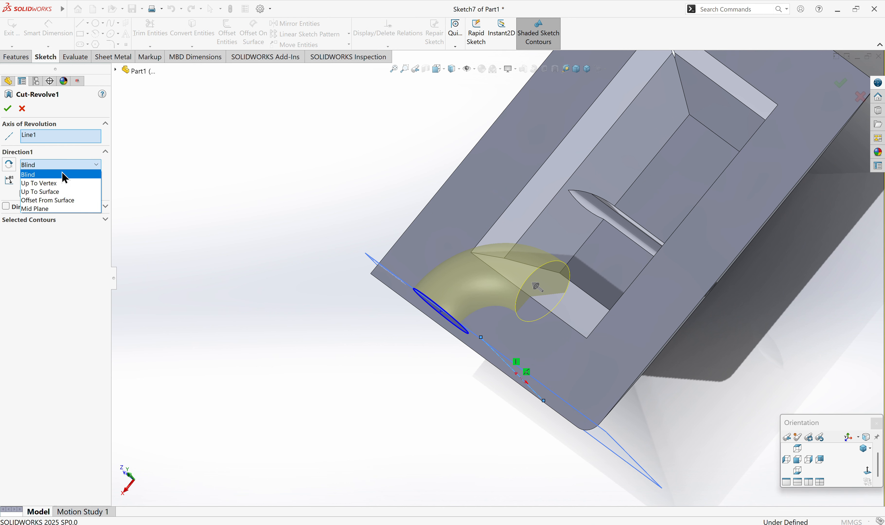
pyautogui.click(43, 205)
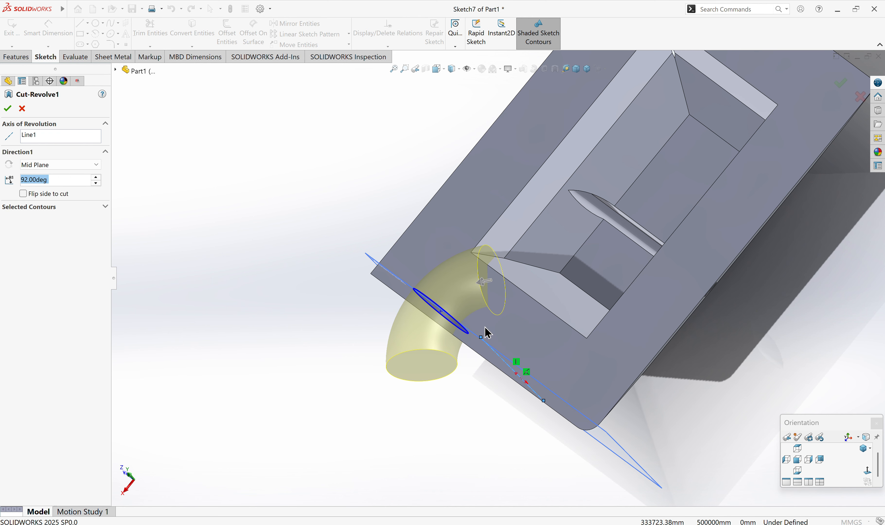
pyautogui.click(46, 165)
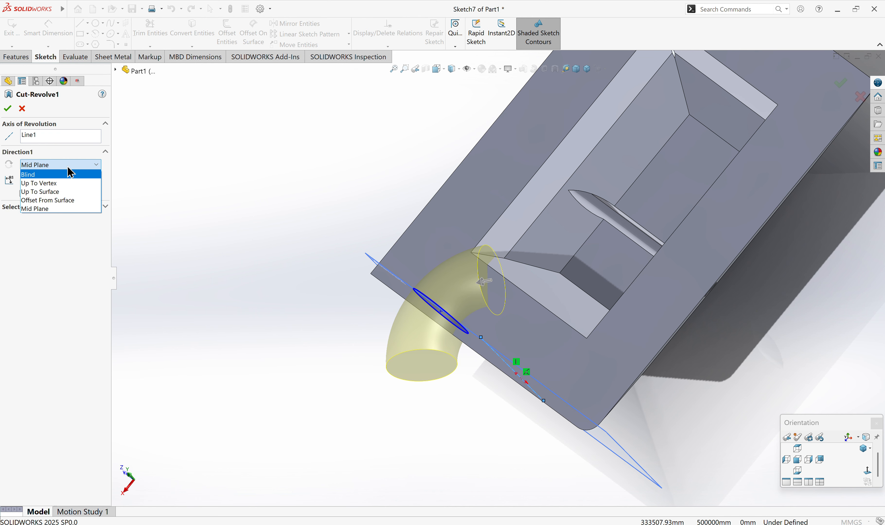
pyautogui.click(66, 175)
pyautogui.press('Return')
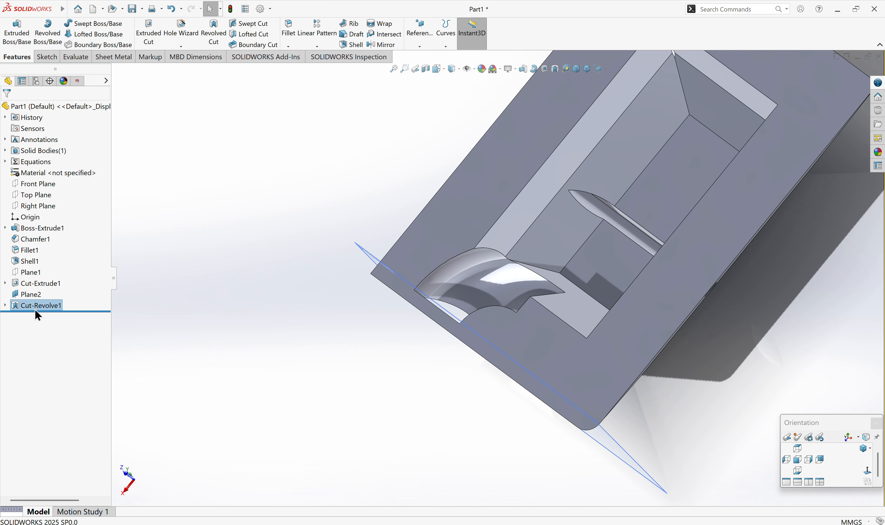
# Edit the revolved cut to use the Mid Plane end condition with Flip side to cut enabled.
pyautogui.click(38, 306)
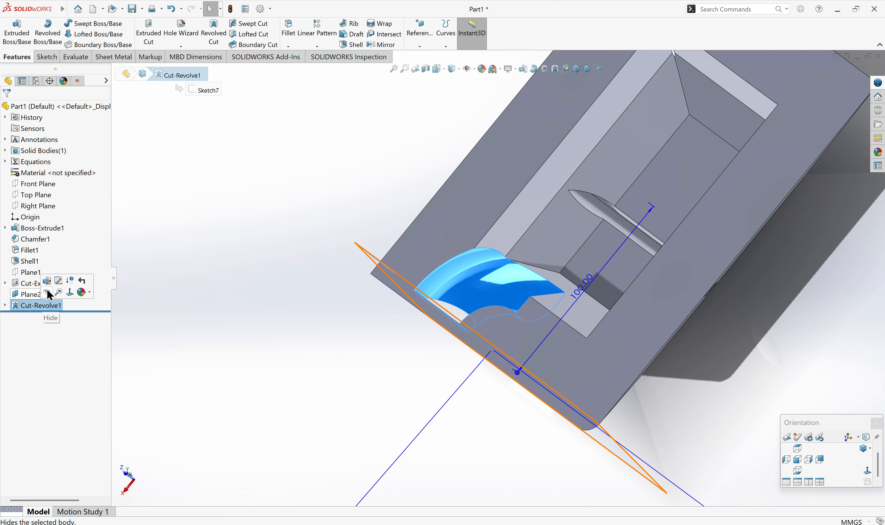
pyautogui.click(48, 281)
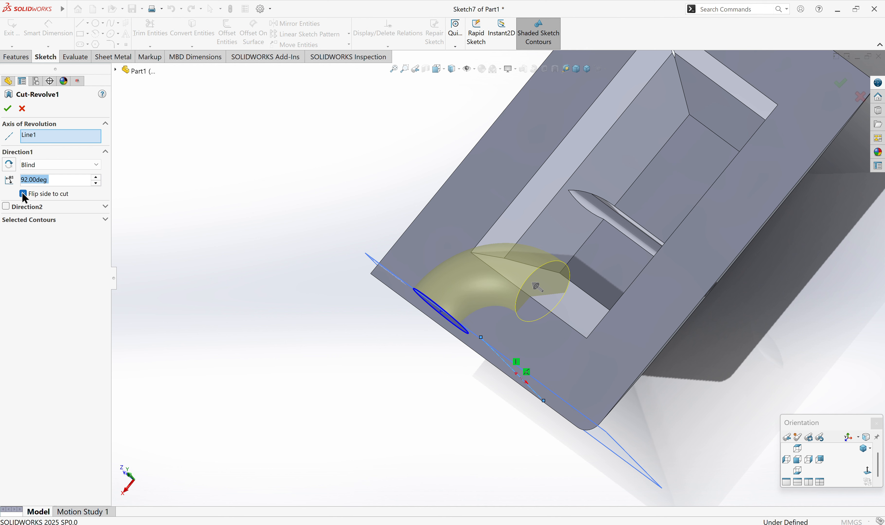
pyautogui.click(50, 165)
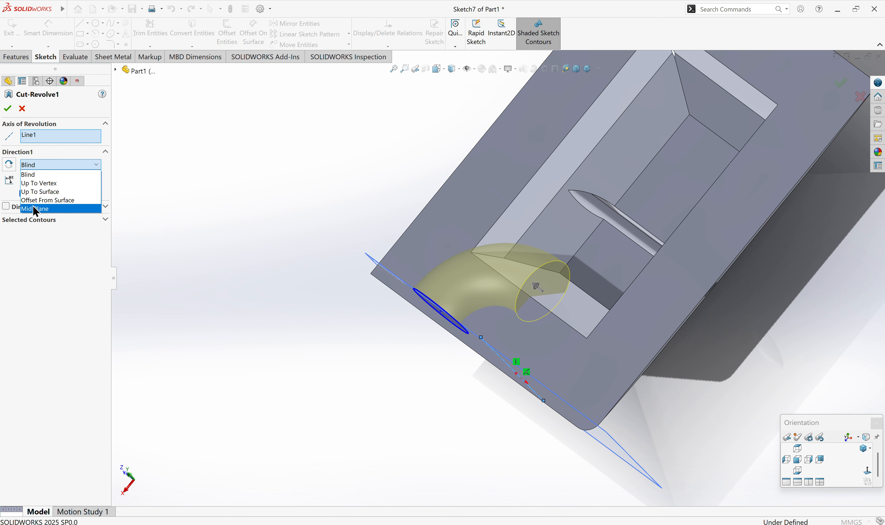
pyautogui.click(33, 215)
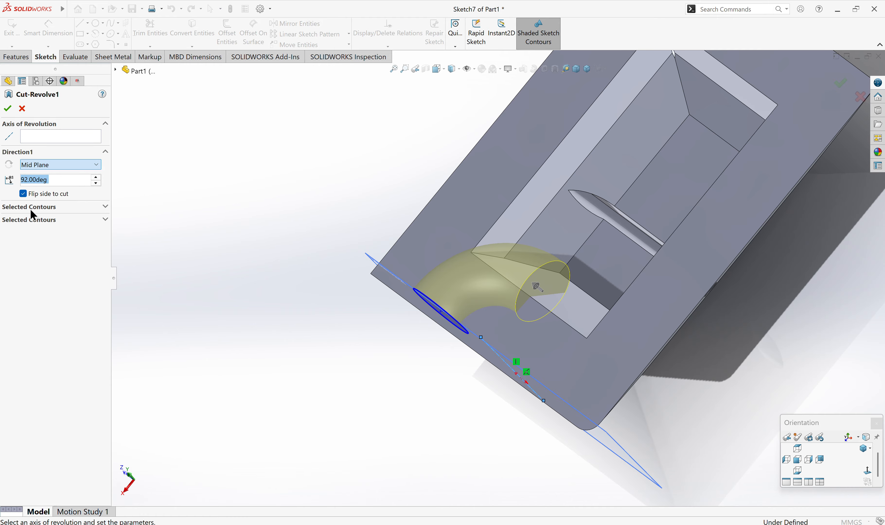
pyautogui.click(24, 195)
# Choose the circle's region in Sketch7 as the selected contour, apply the revolved cut and inspect it.
pyautogui.click(53, 208)
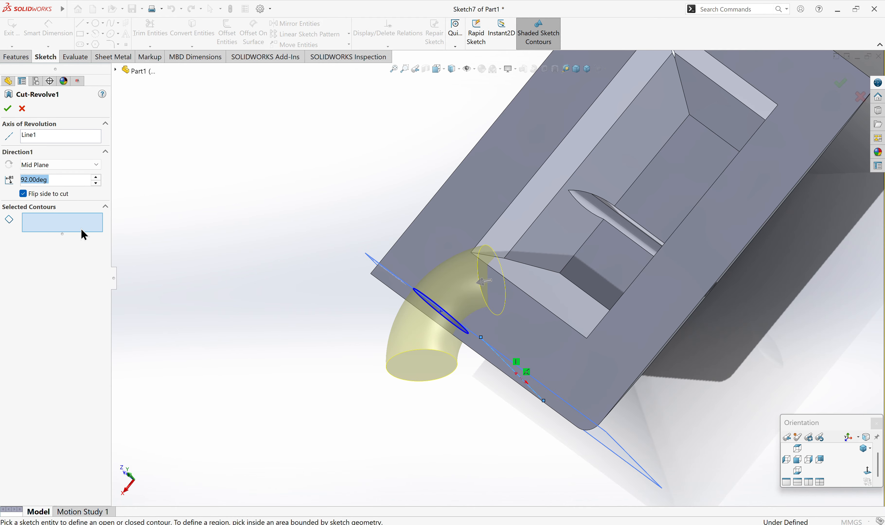
pyautogui.moveTo(389, 376); pyautogui.dragTo(430, 323, button='middle')
pyautogui.scroll(-2, 528, 288)
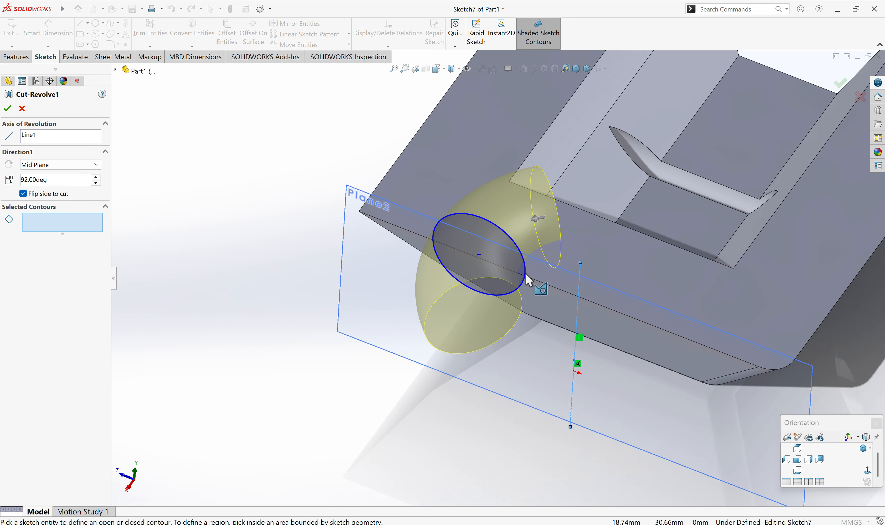
pyautogui.scroll(-3, 521, 284)
pyautogui.click(522, 216)
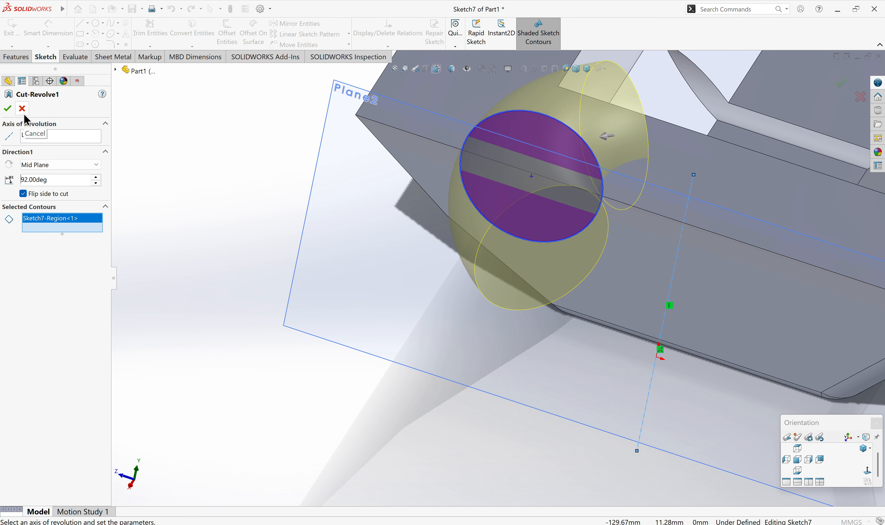
pyautogui.click(7, 109)
pyautogui.moveTo(238, 198); pyautogui.dragTo(483, 226, button='middle')
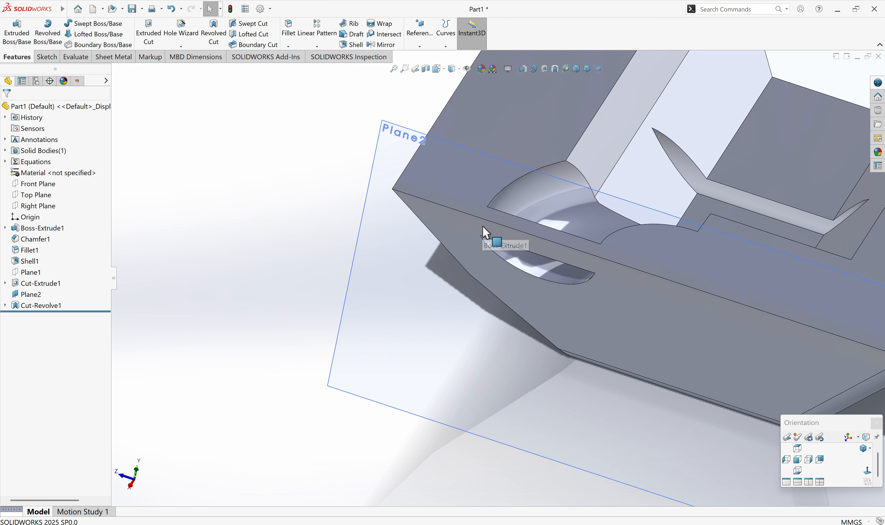
# Delete the Cut-Revolve1 feature while keeping its sketch.
pyautogui.click(51, 39)
pyautogui.click(8, 108)
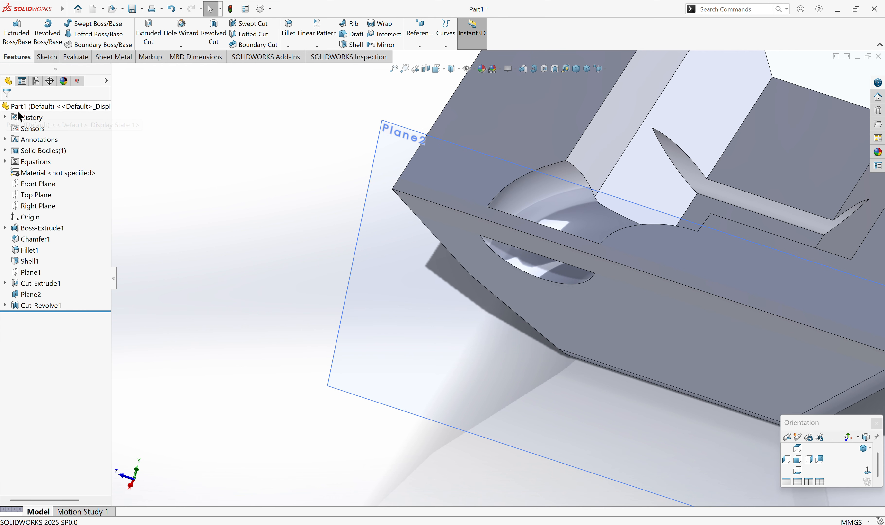
pyautogui.rightClick(27, 309)
pyautogui.click(60, 358)
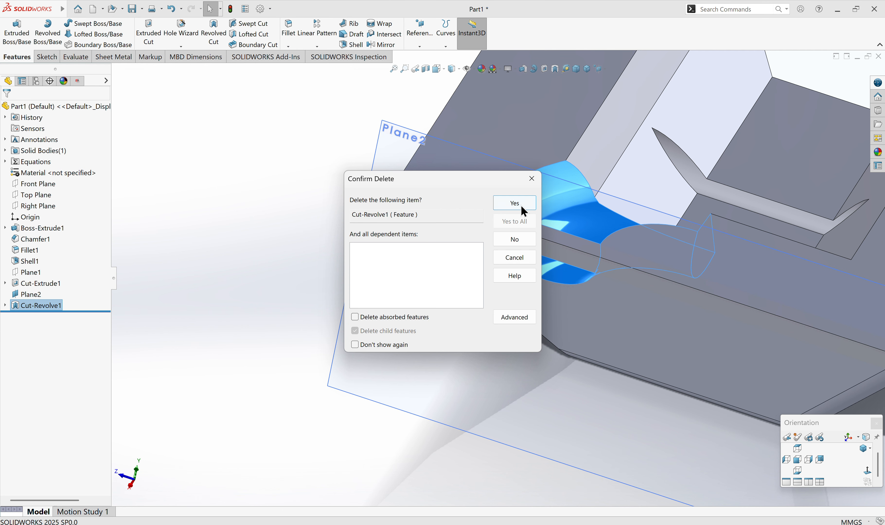
pyautogui.click(521, 207)
# Open Sketch7, with the circle and centerline on Plane2, for editing.
pyautogui.click(48, 35)
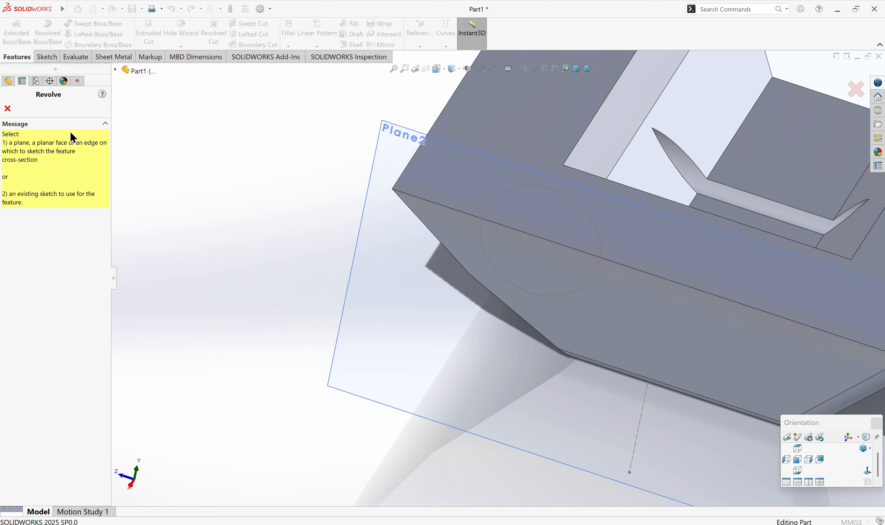
pyautogui.press('Escape')
pyautogui.click(39, 307)
pyautogui.click(47, 290)
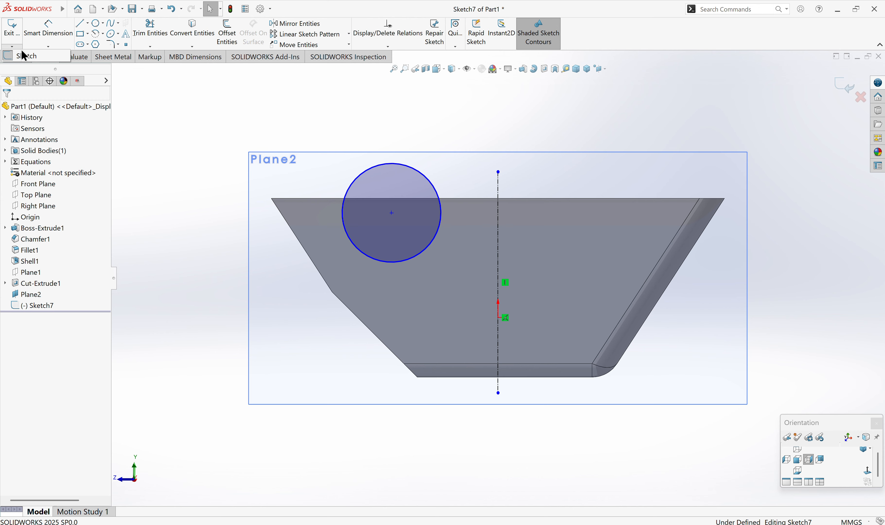
pyautogui.click(16, 57)
# Preview a Revolved Boss/Base of the circle about Line1, review its Direction2 and Selected Contours options, and cancel it.
pyautogui.click(47, 34)
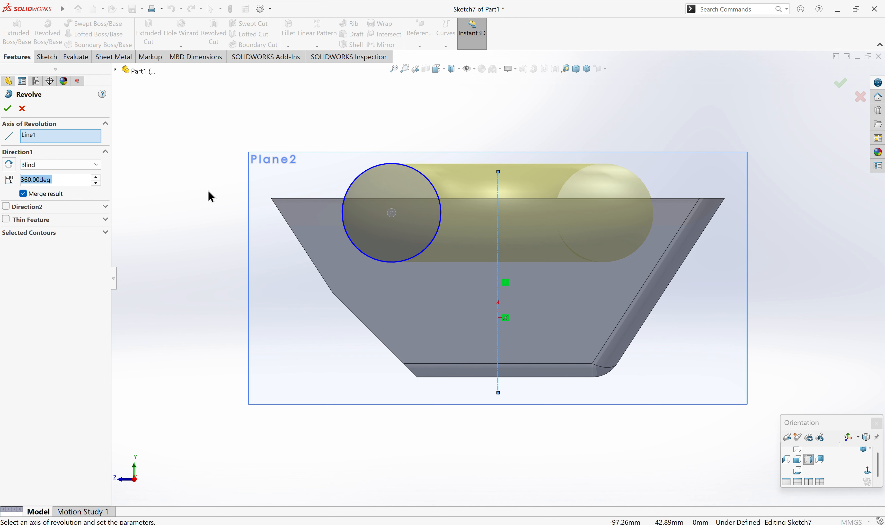
pyautogui.click(61, 170)
pyautogui.click(56, 270)
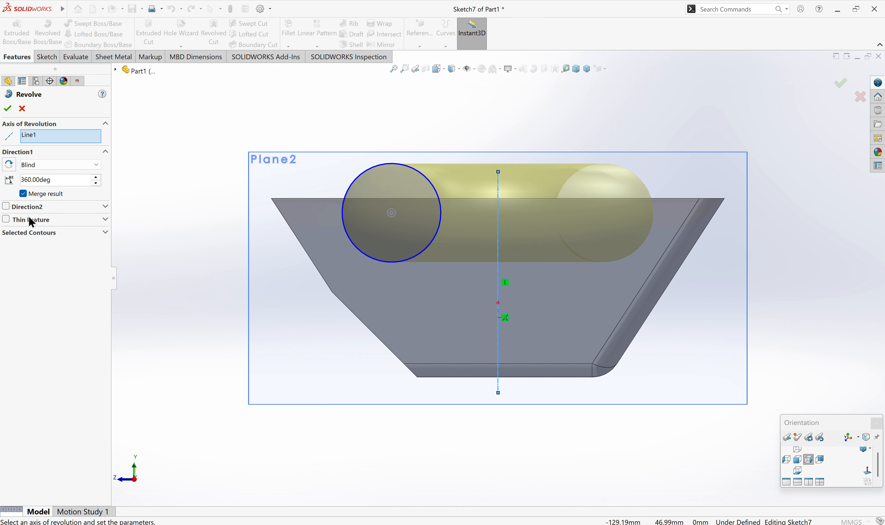
pyautogui.click(5, 207)
pyautogui.click(6, 209)
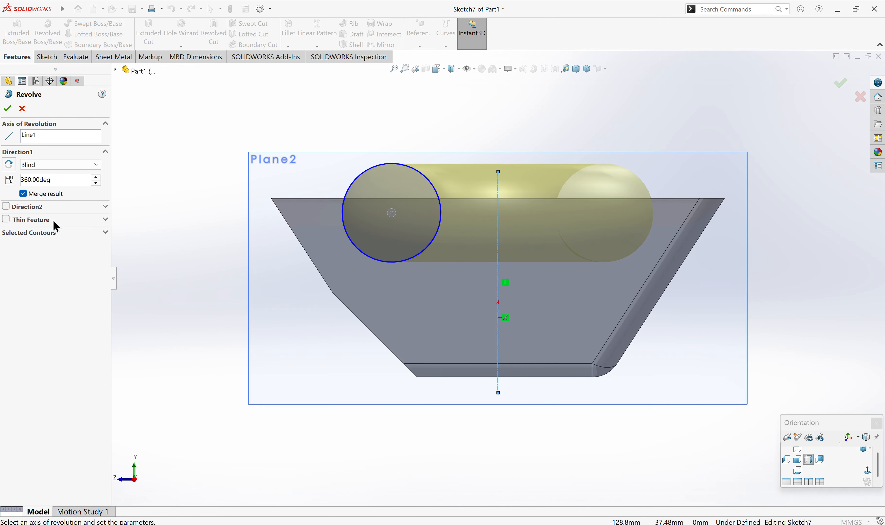
pyautogui.click(50, 233)
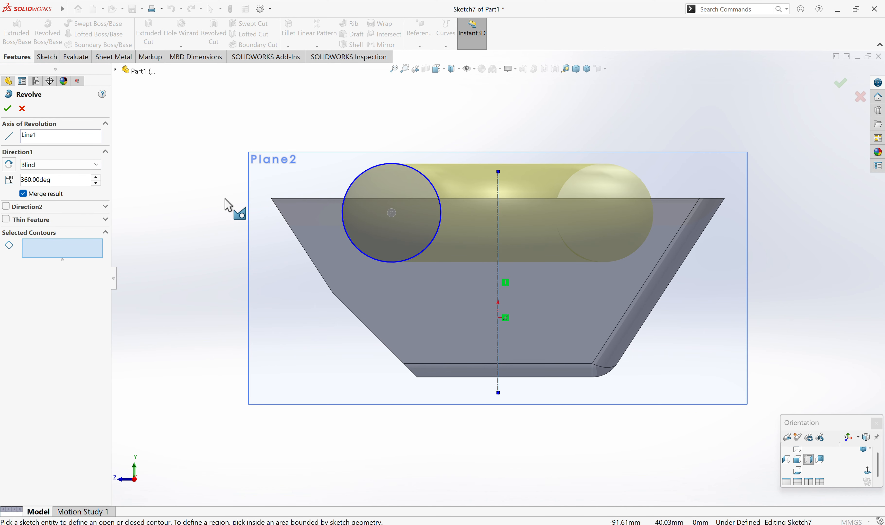
pyautogui.press('Escape')
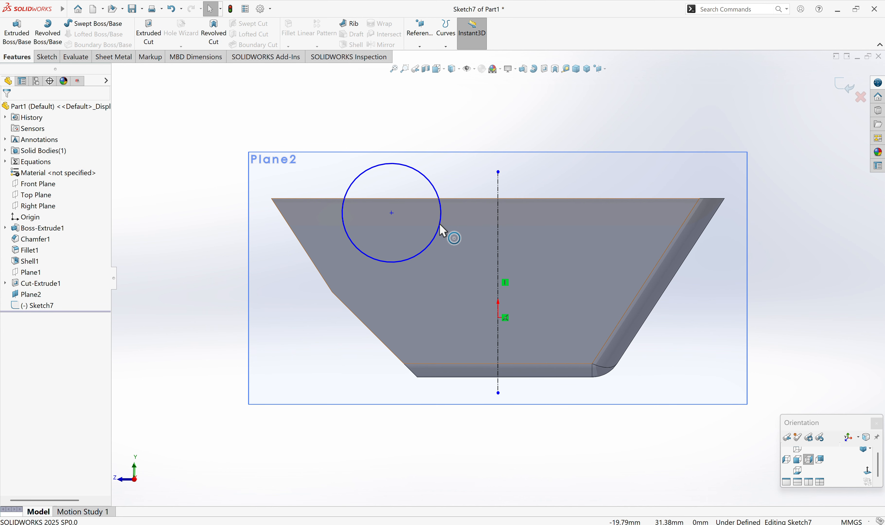
# Try revolving the circle enlarged across the centerline to a radius of about 44.64 mm, and undo the enlargement.
pyautogui.moveTo(438, 232); pyautogui.dragTo(524, 230)
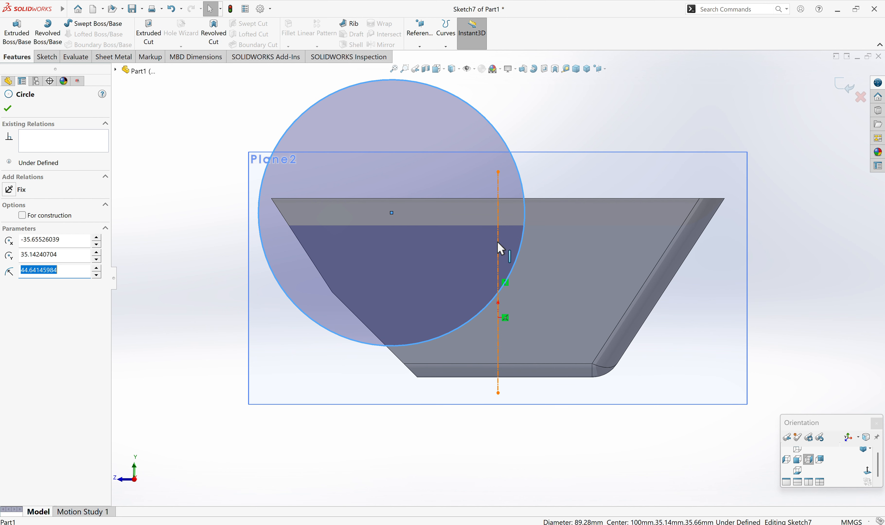
pyautogui.press('Escape')
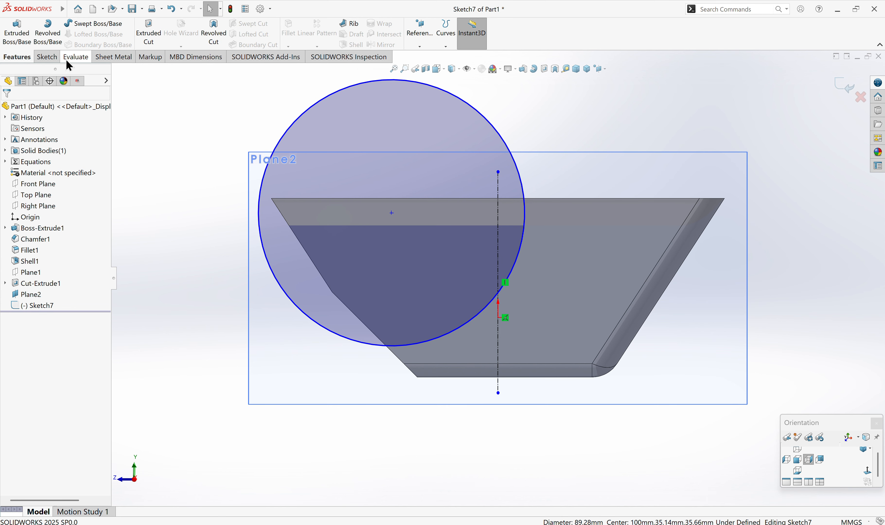
pyautogui.click(47, 30)
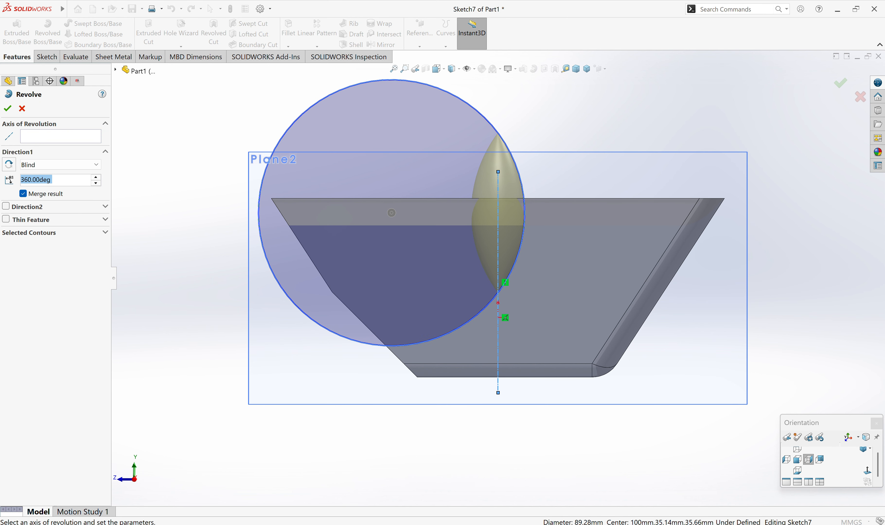
pyautogui.click(391, 212)
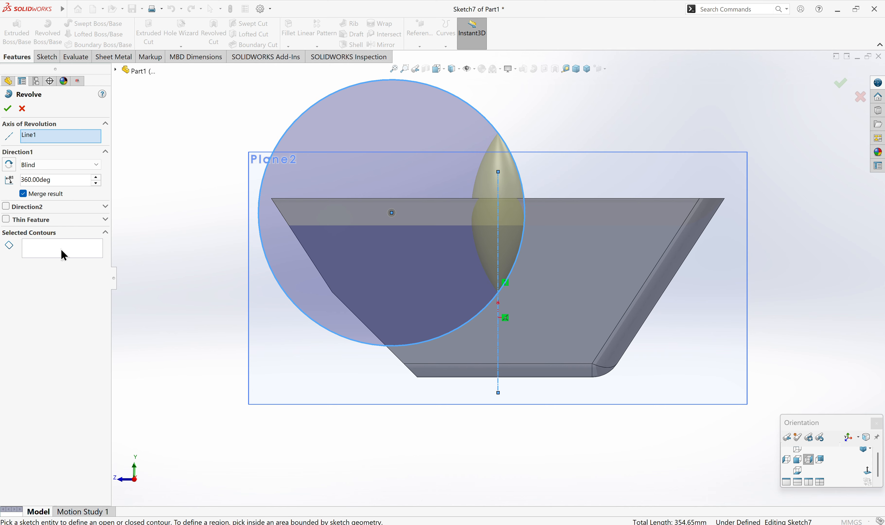
pyautogui.click(64, 255)
pyautogui.click(329, 203)
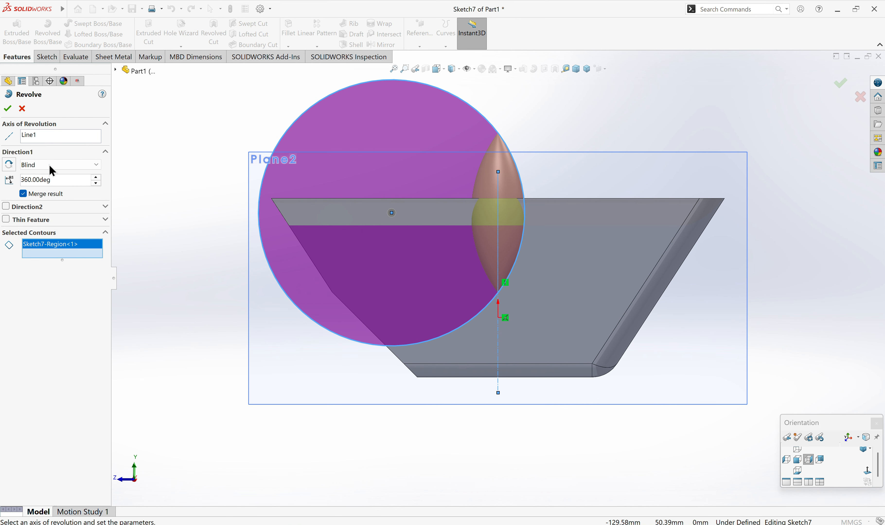
pyautogui.click(8, 109)
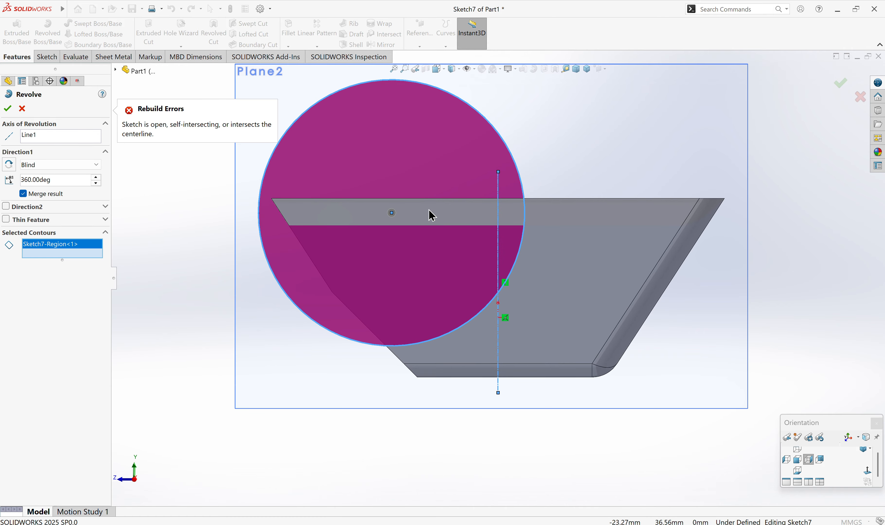
pyautogui.press('Escape')
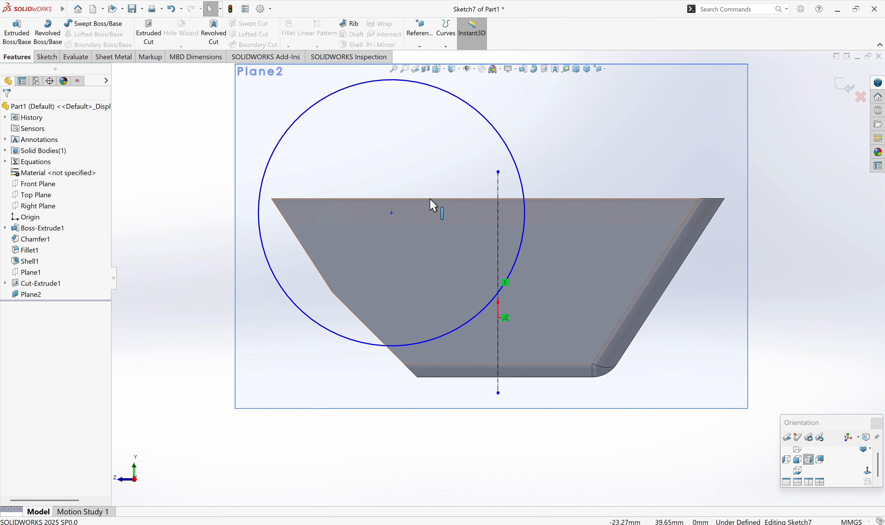
pyautogui.hotkey('ctrl', 'z')
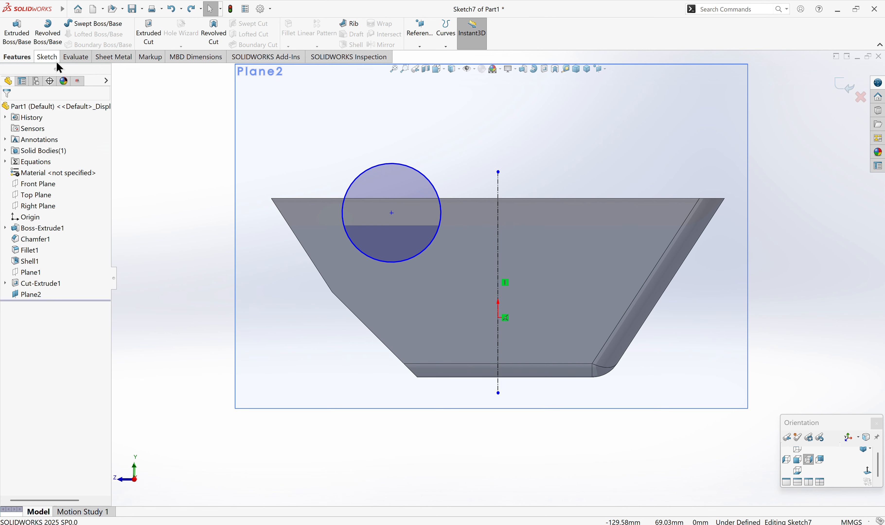
# Revolve the Sketch7 circle 360 degrees about Line1 as a Blind boss with Merge result enabled.
pyautogui.click(47, 32)
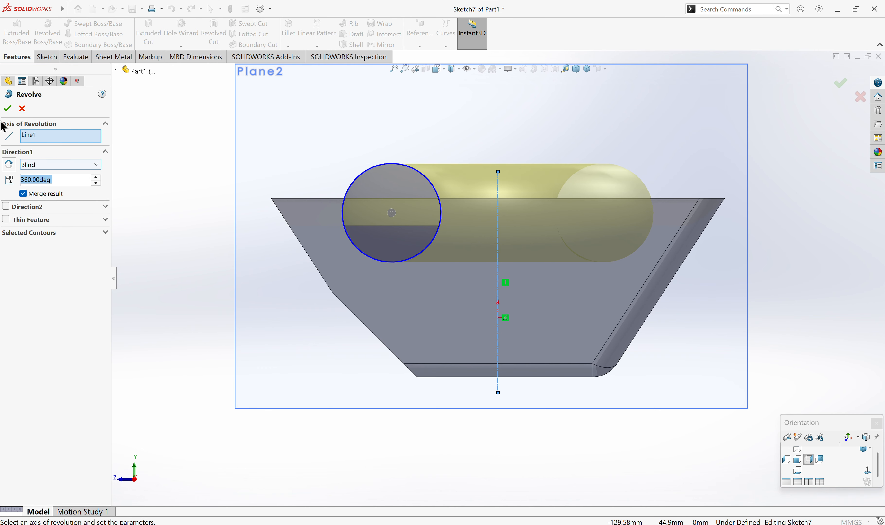
pyautogui.click(7, 108)
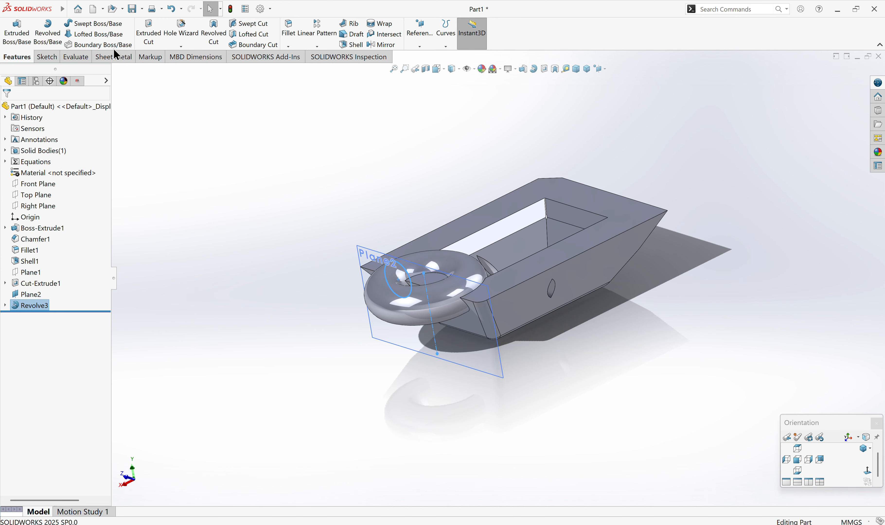
# Mirror the Revolve3 ring about the Right Plane to the opposite end of the part.
pyautogui.click(376, 43)
pyautogui.moveTo(413, 299); pyautogui.dragTo(425, 373, button='middle')
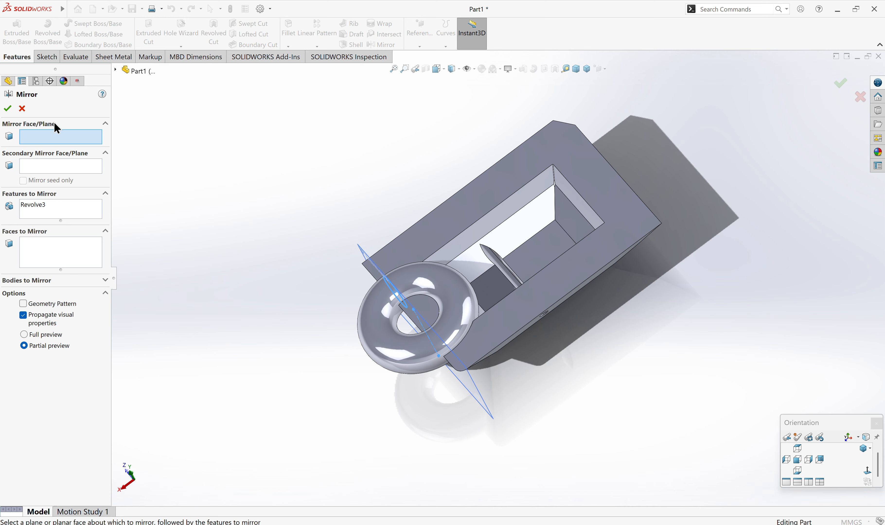
pyautogui.click(114, 70)
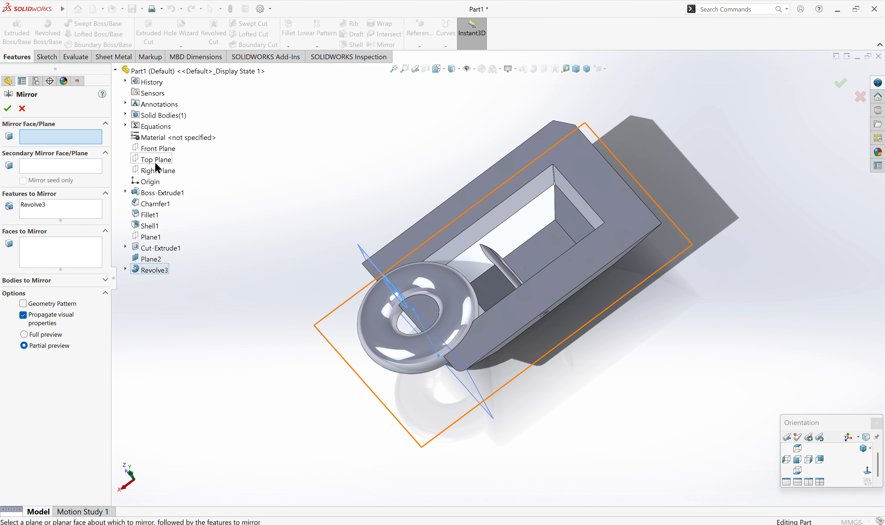
pyautogui.click(154, 172)
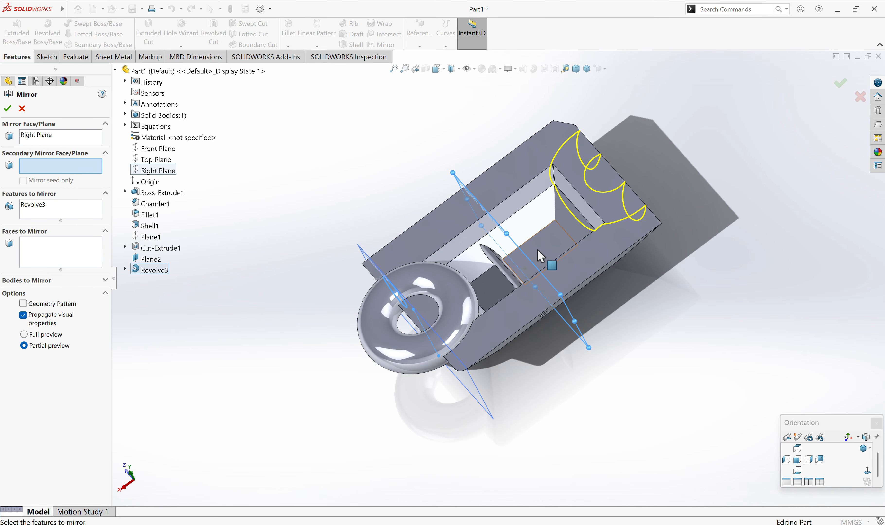
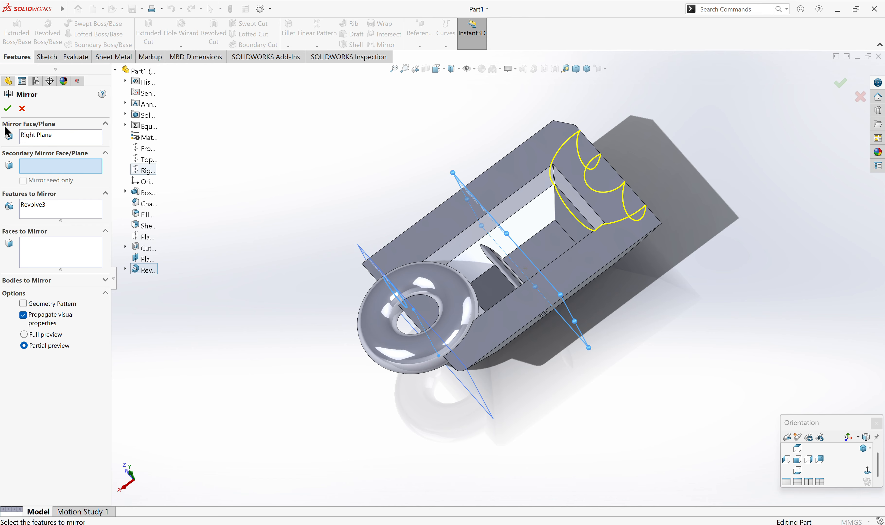
pyautogui.click(7, 108)
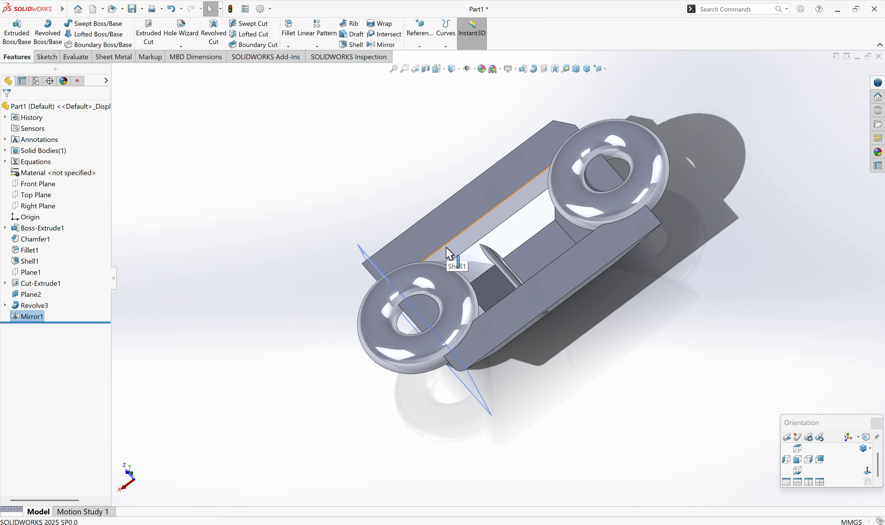
# Set up another Mirror about the Front Plane, replacing Mirror1 with Cut-Extrude1 as the feature to mirror.
pyautogui.click(378, 48)
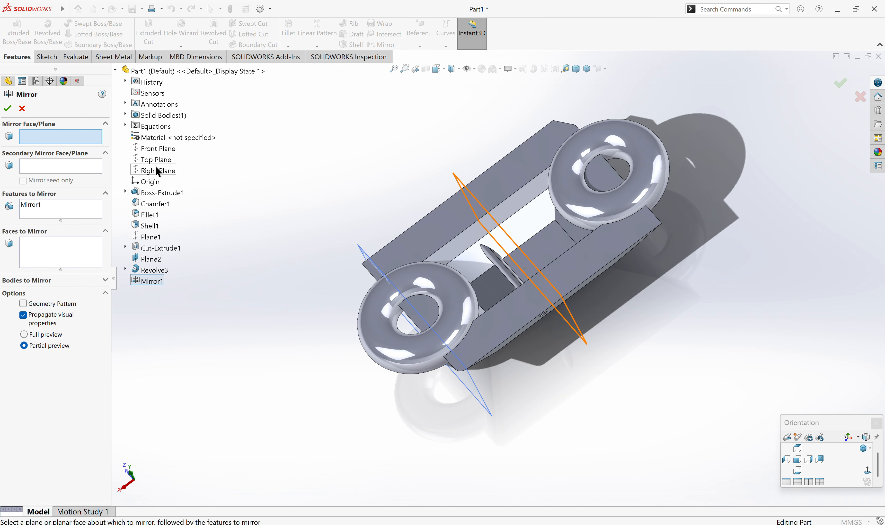
pyautogui.click(155, 148)
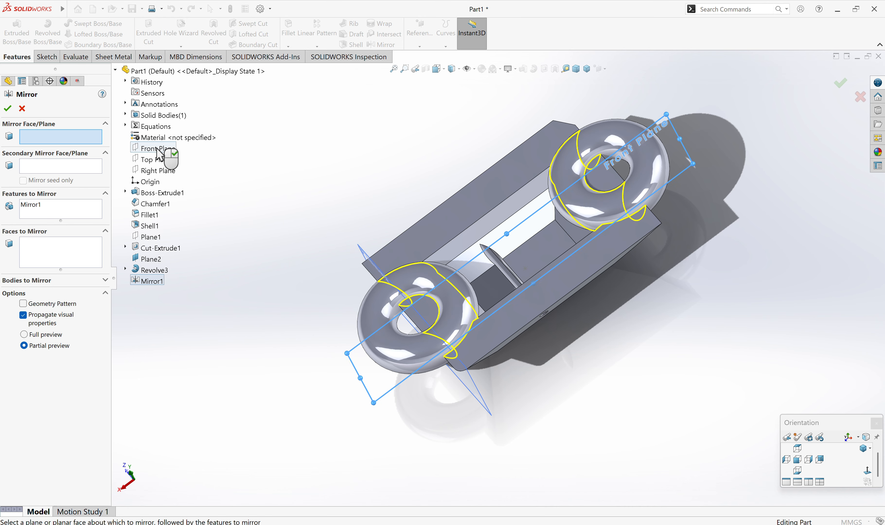
pyautogui.click(54, 207)
pyautogui.rightClick(50, 202)
pyautogui.click(72, 220)
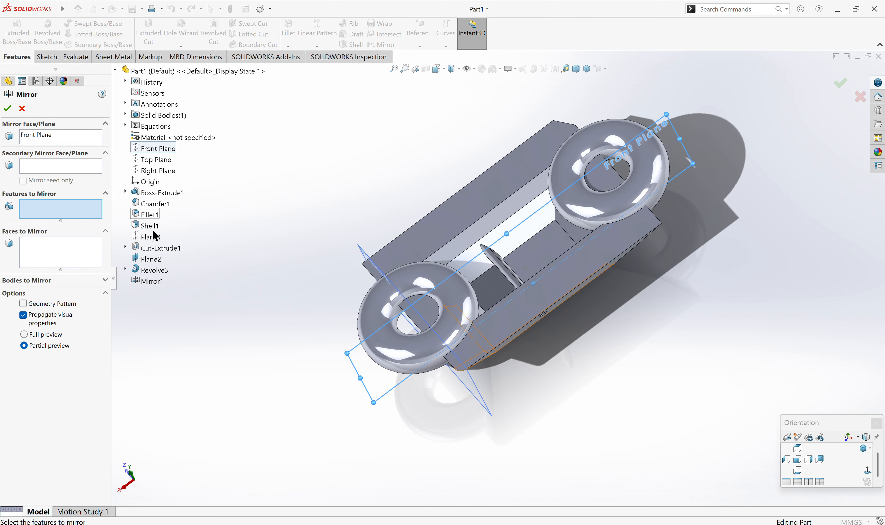
pyautogui.click(154, 248)
pyautogui.moveTo(277, 347); pyautogui.dragTo(313, 292, button='middle')
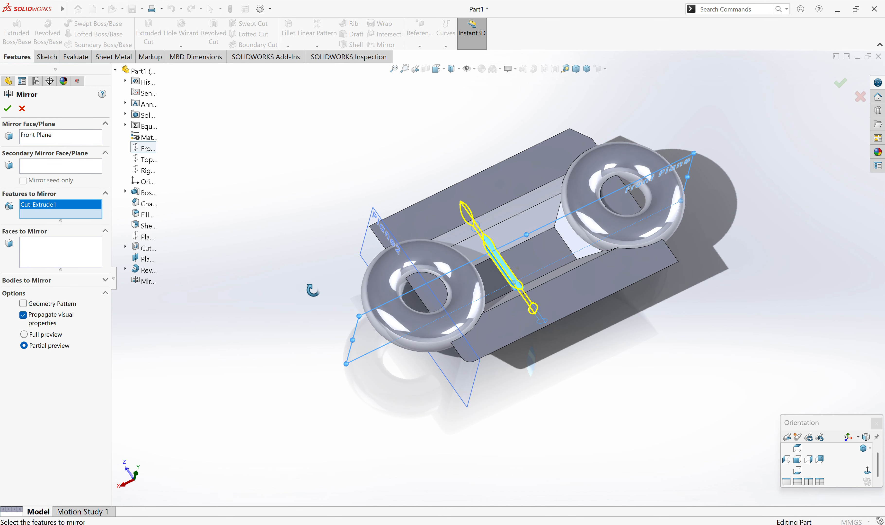
# Replace the mirror plane with the Right Plane, apply the Cut-Extrude1 mirror and inspect the duplicated cut.
pyautogui.rightClick(45, 136)
pyautogui.click(70, 154)
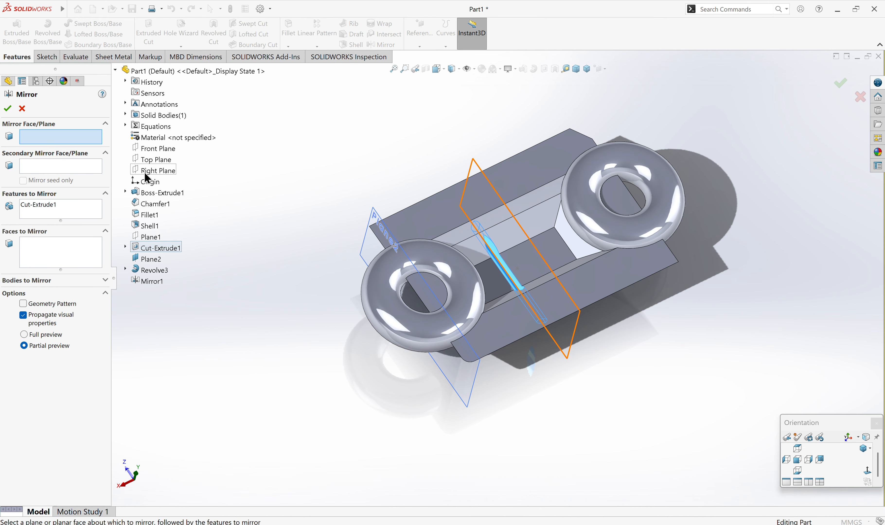
pyautogui.click(155, 170)
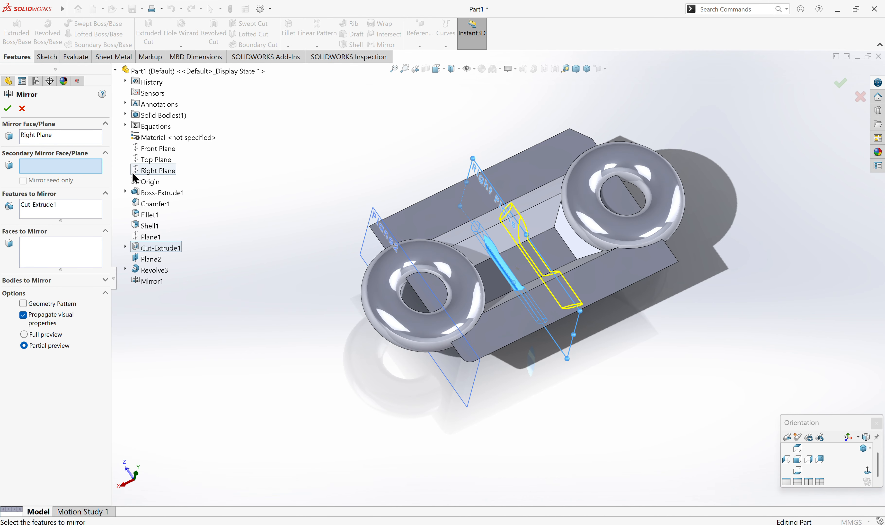
pyautogui.click(7, 112)
pyautogui.moveTo(416, 302); pyautogui.dragTo(405, 265, button='middle')
pyautogui.scroll(-4, 560, 256)
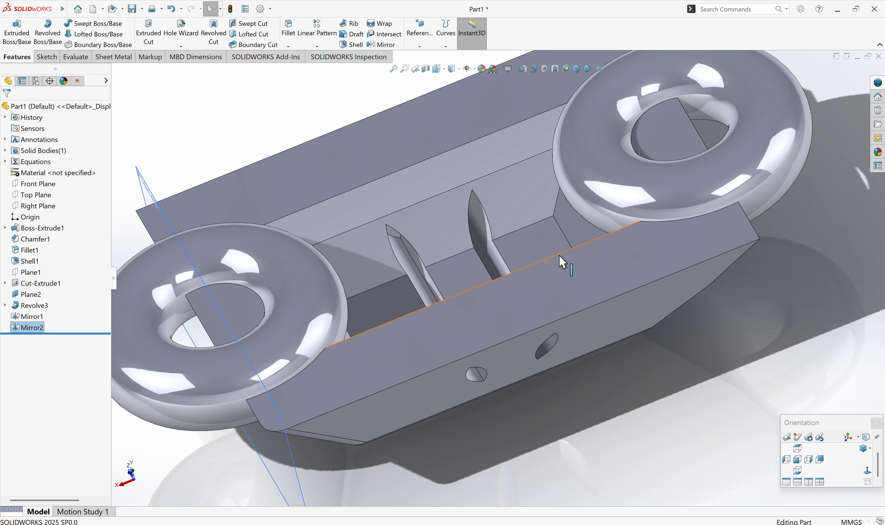
pyautogui.moveTo(506, 292); pyautogui.dragTo(519, 278, button='middle')
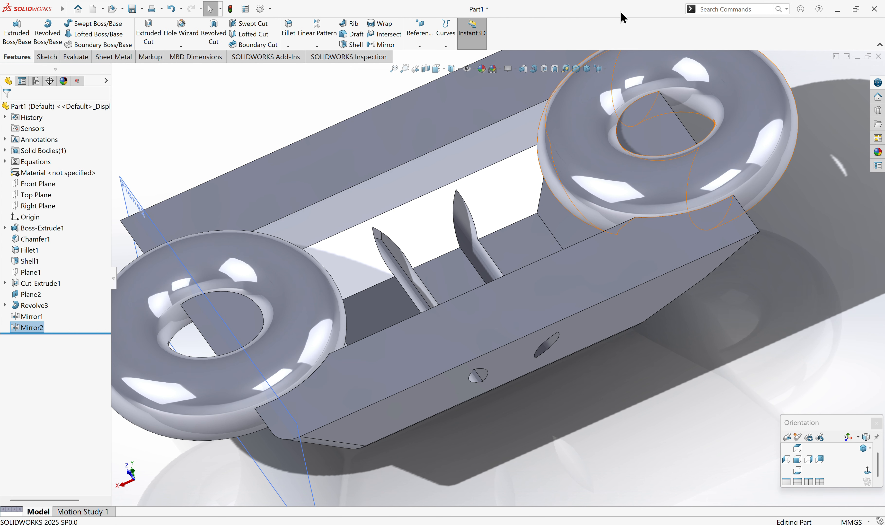
pyautogui.moveTo(621, 13); pyautogui.dragTo(574, 72)
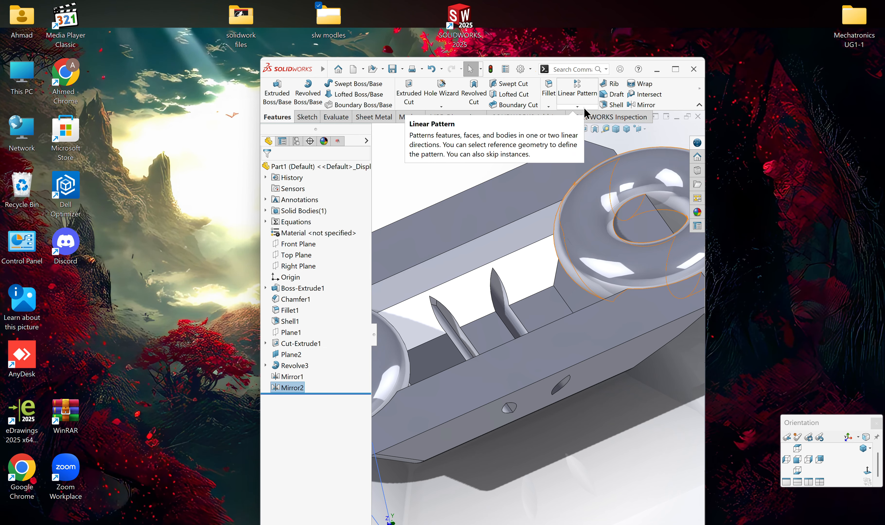
pyautogui.click(675, 70)
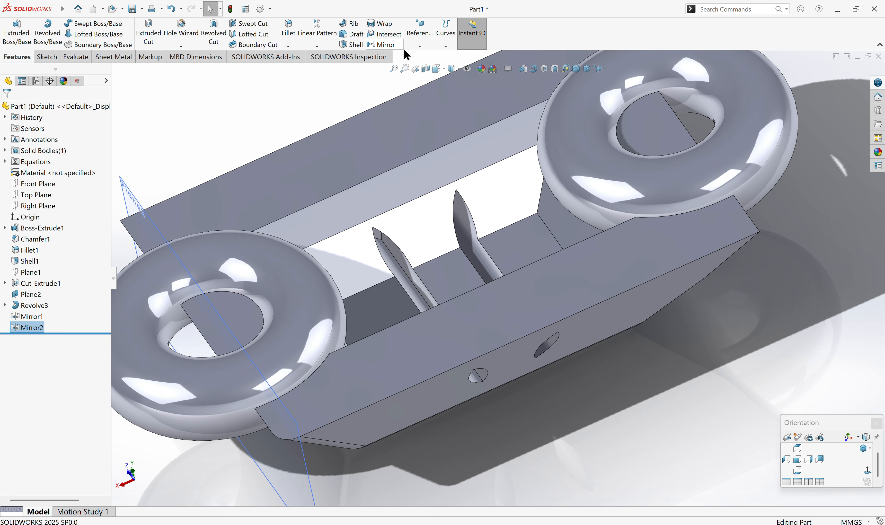
pyautogui.click(449, 45)
pyautogui.click(449, 45)
# Start a Linear Pattern with the Top Plane as the Direction 1 reference.
pyautogui.click(317, 46)
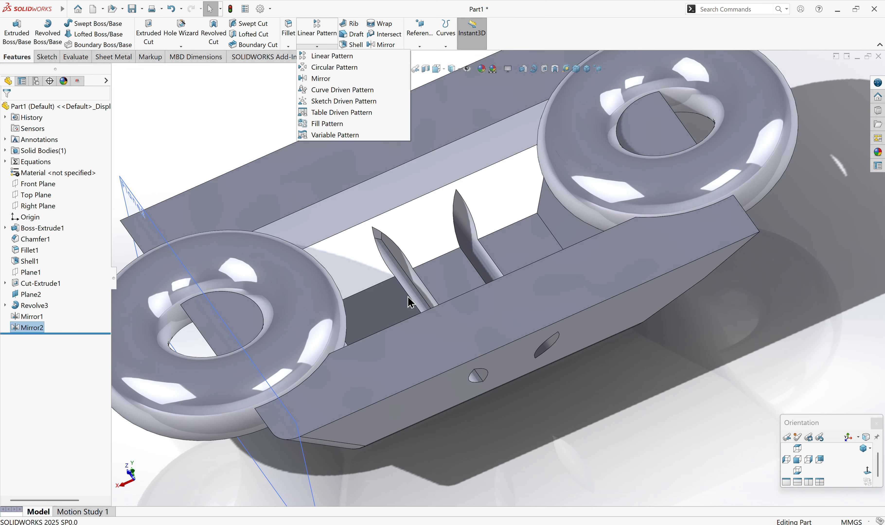
pyautogui.click(234, 150)
pyautogui.scroll(3, 464, 263)
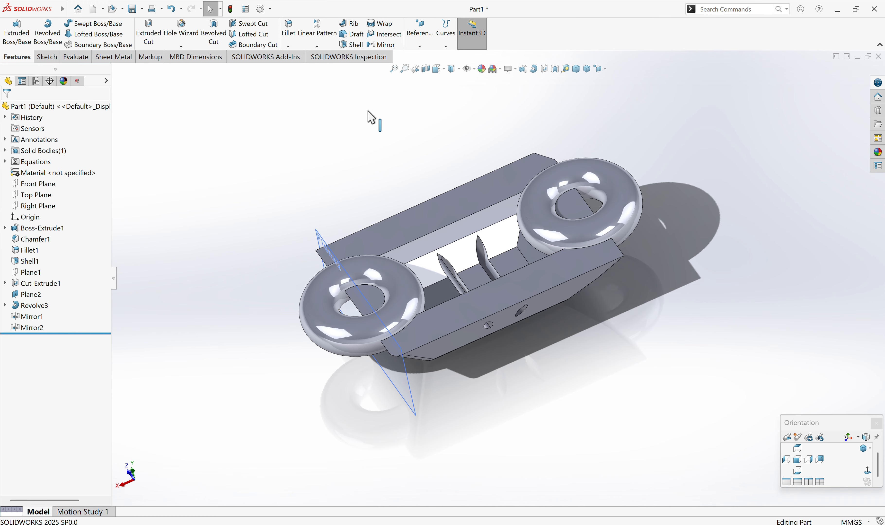
pyautogui.click(321, 49)
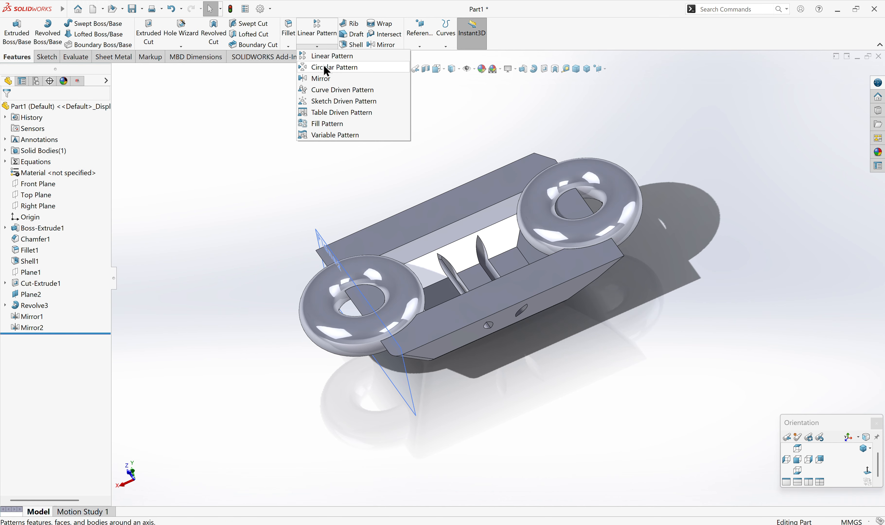
pyautogui.click(323, 56)
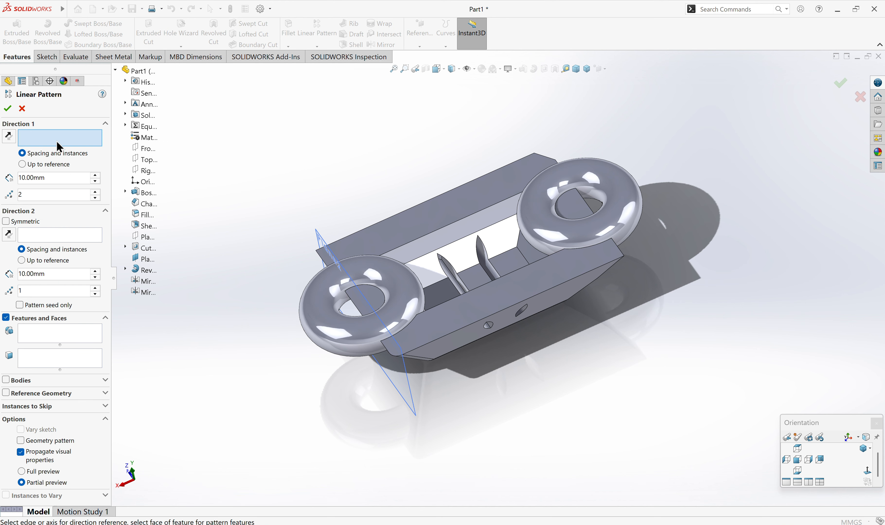
pyautogui.click(153, 160)
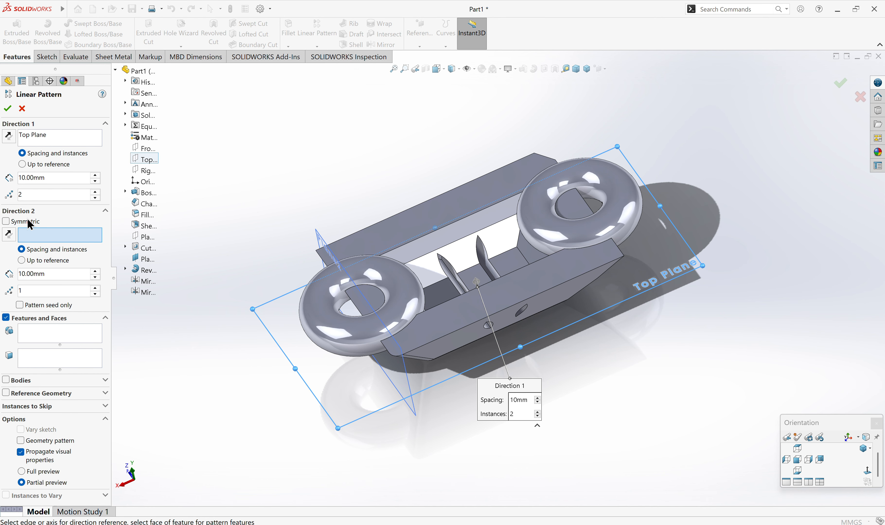
# Set Direction 1 of the linear pattern to 4 instances with 130 mm spacing.
pyautogui.click(95, 192)
pyautogui.click(95, 193)
pyautogui.click(97, 176)
pyautogui.click(96, 175)
pyautogui.click(96, 176)
pyautogui.click(97, 175)
pyautogui.click(96, 176)
pyautogui.click(96, 176)
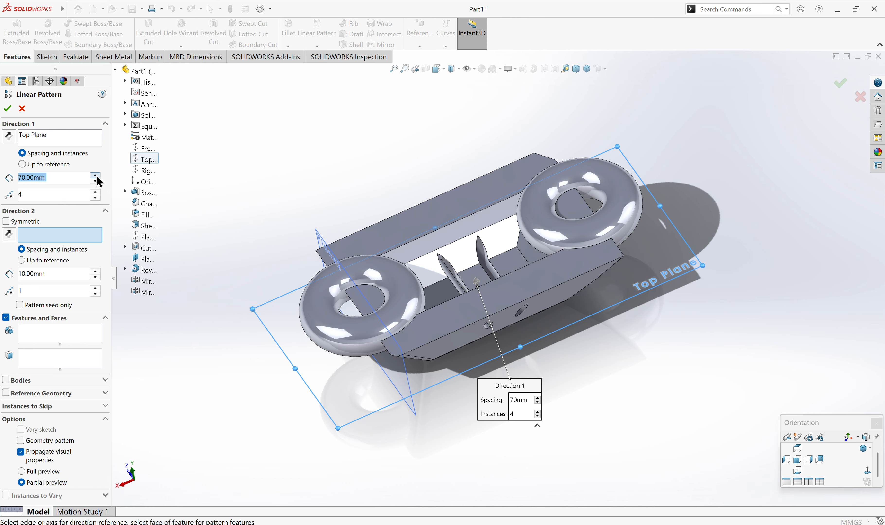
pyautogui.click(96, 176)
pyautogui.click(96, 176)
pyautogui.click(97, 175)
pyautogui.click(96, 176)
pyautogui.click(96, 175)
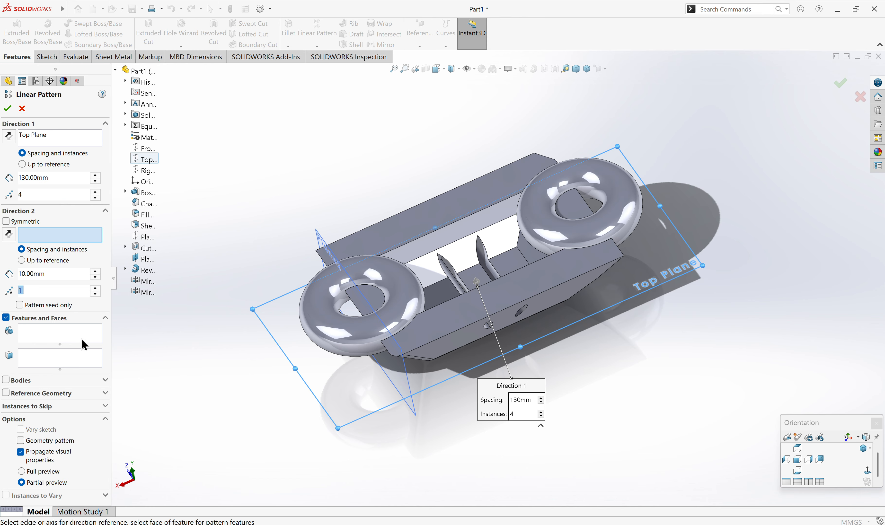
# Choose Boss-Extrude1 and Revolve3 as the features to pattern and apply the linear pattern.
pyautogui.click(52, 330)
pyautogui.click(150, 197)
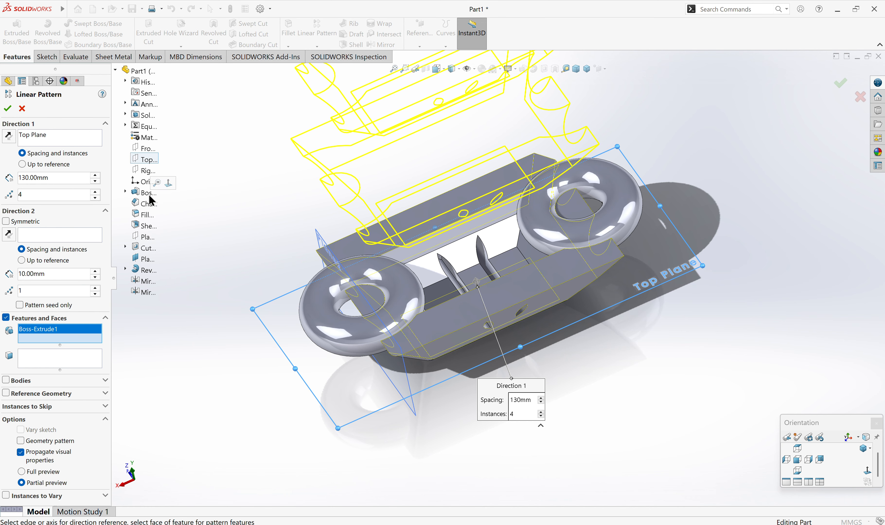
pyautogui.scroll(8, 392, 217)
pyautogui.scroll(-2, 488, 257)
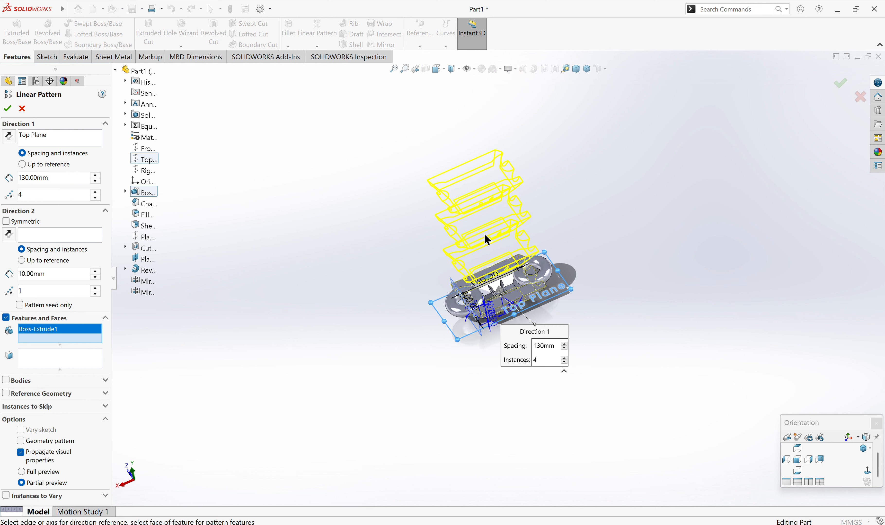
pyautogui.click(149, 270)
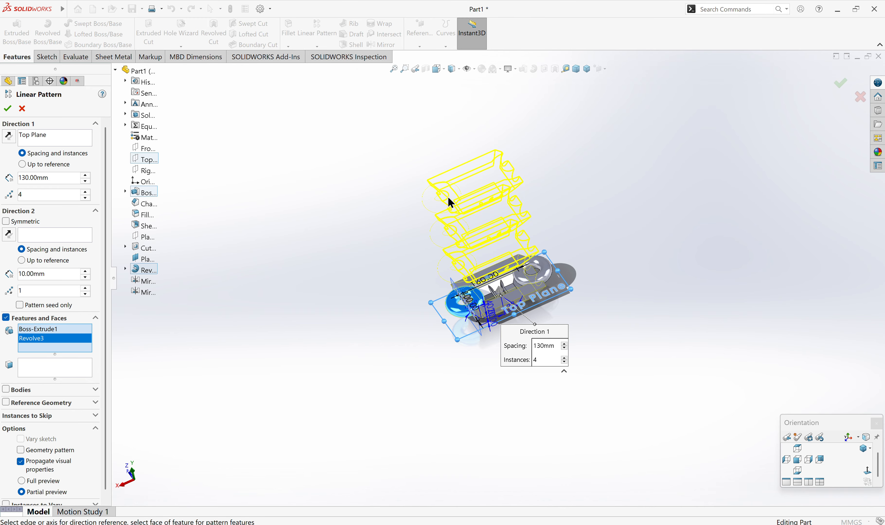
pyautogui.click(7, 109)
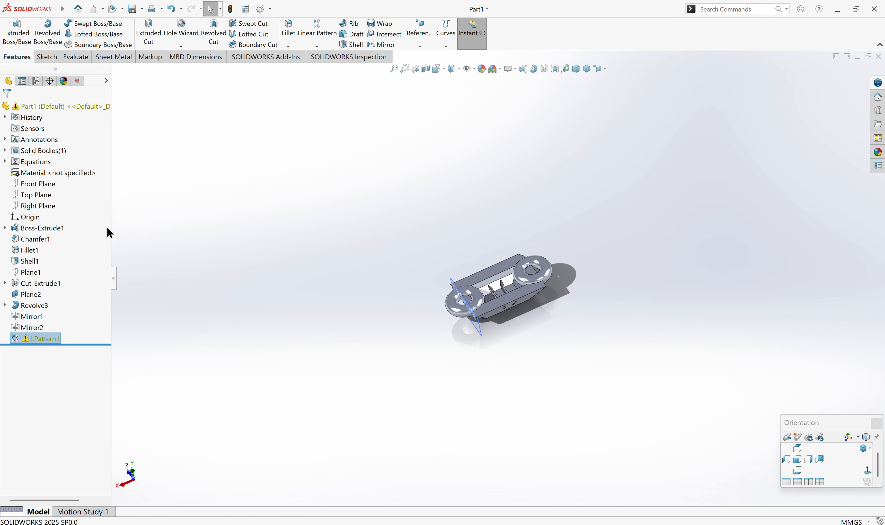
# Edit LPattern1 to remove Revolve3 from the patterned features and apply the change.
pyautogui.rightClick(39, 341)
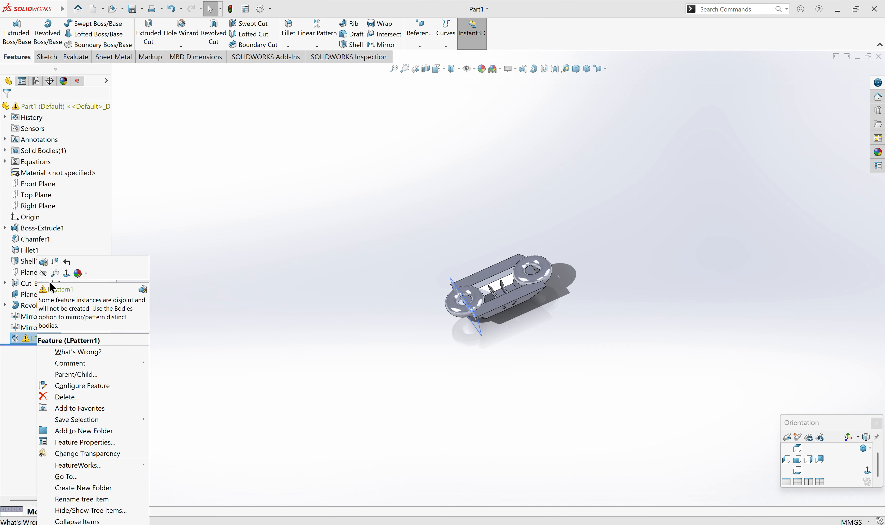
pyautogui.click(45, 262)
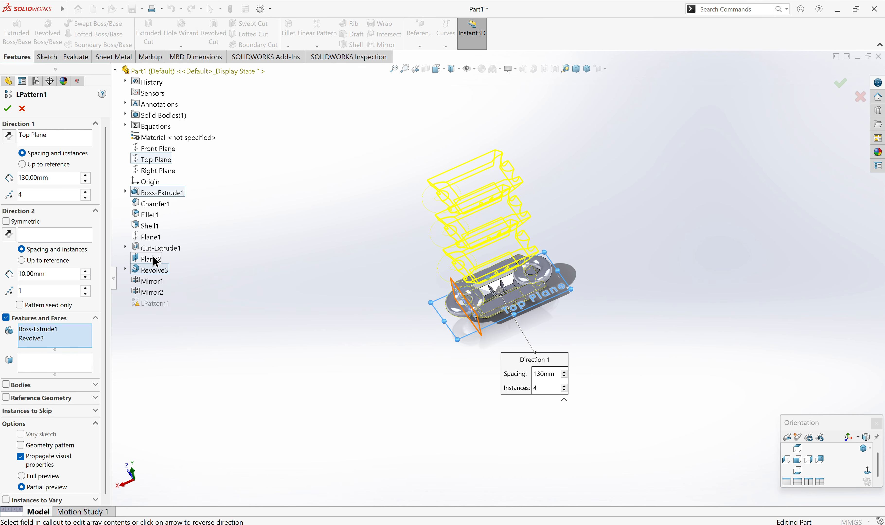
pyautogui.rightClick(152, 267)
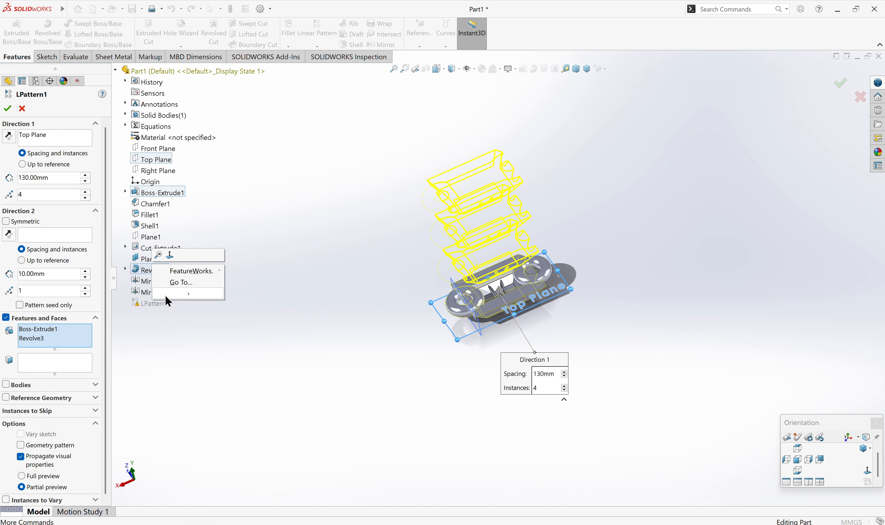
pyautogui.rightClick(49, 341)
pyautogui.click(66, 352)
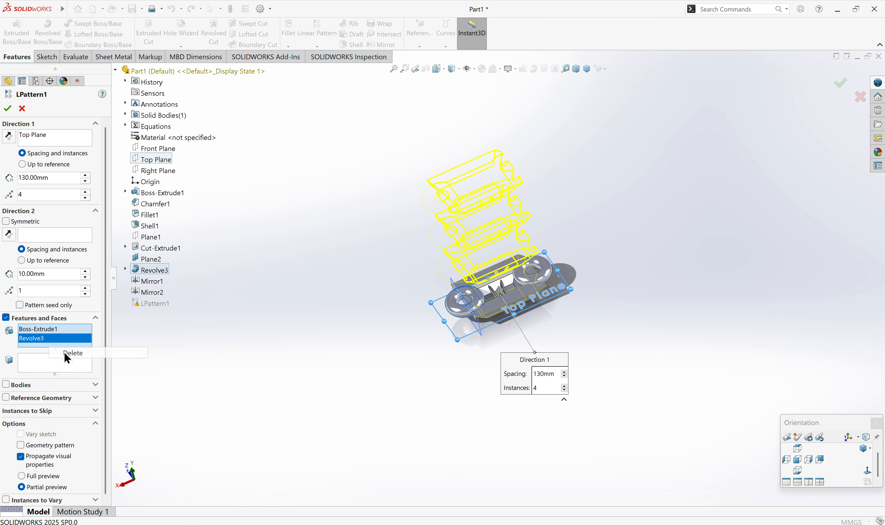
pyautogui.click(8, 109)
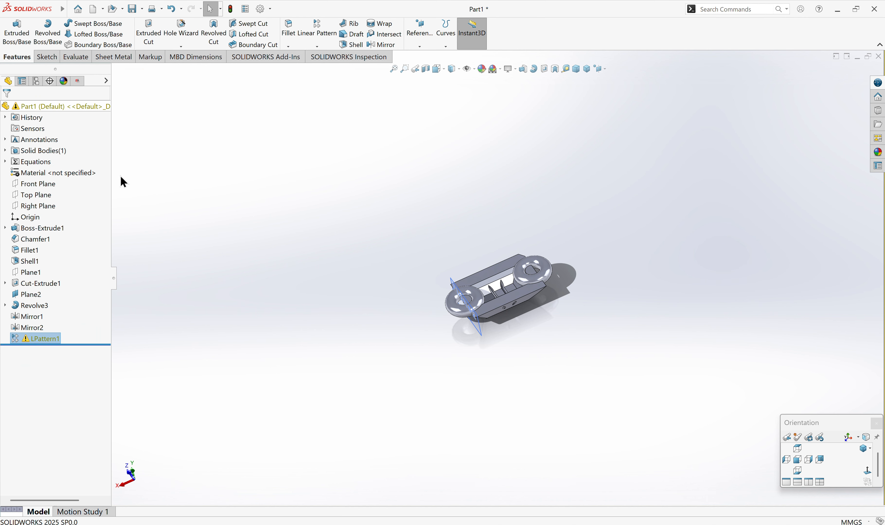
# Edit LPattern1 again, reduce its Direction 1 spacing to below 70 mm and apply the change.
pyautogui.rightClick(38, 339)
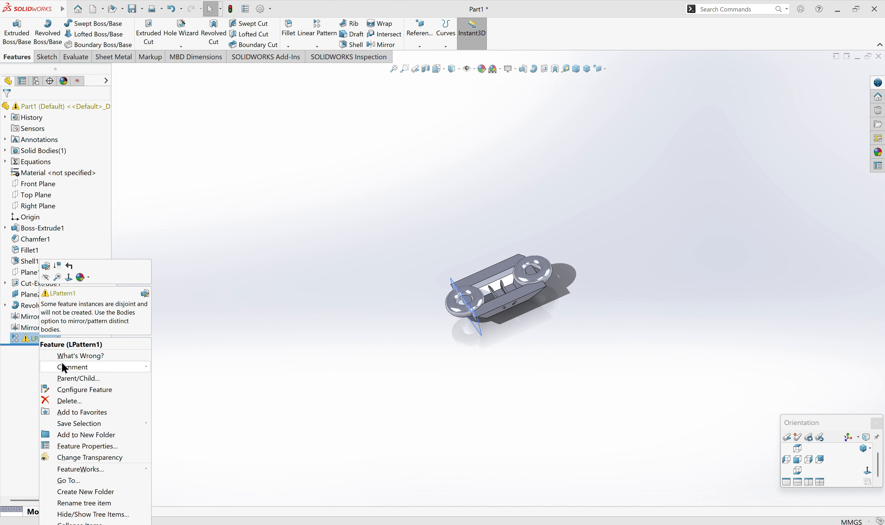
pyautogui.click(49, 273)
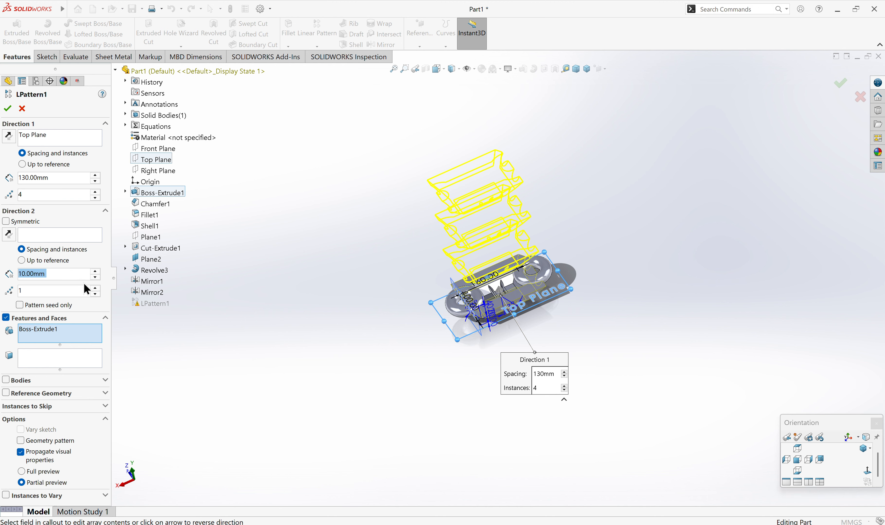
pyautogui.click(95, 182)
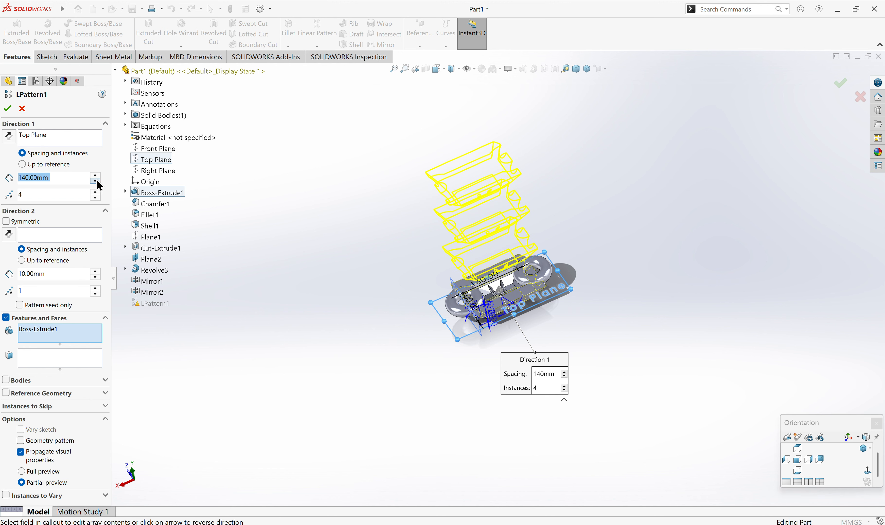
pyautogui.click(96, 182)
pyautogui.click(95, 181)
pyautogui.click(95, 182)
pyautogui.click(95, 181)
pyautogui.click(95, 182)
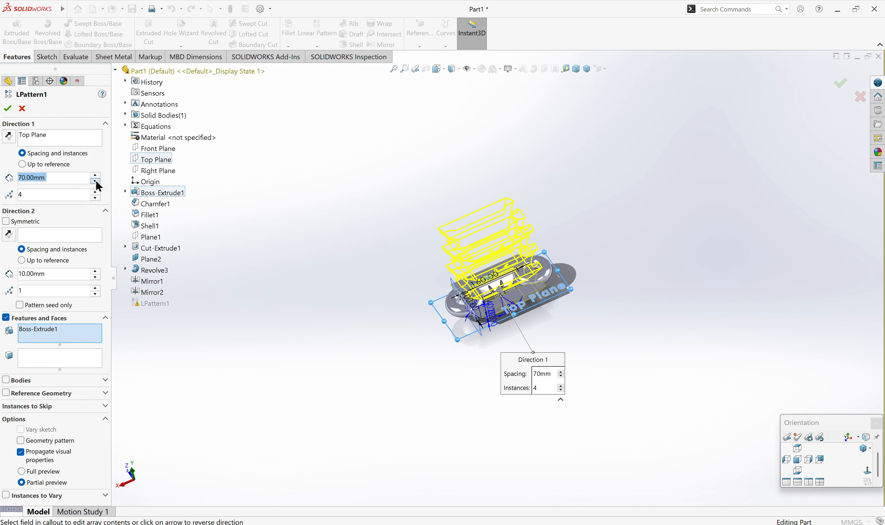
pyautogui.click(95, 181)
pyautogui.click(95, 182)
pyautogui.click(7, 108)
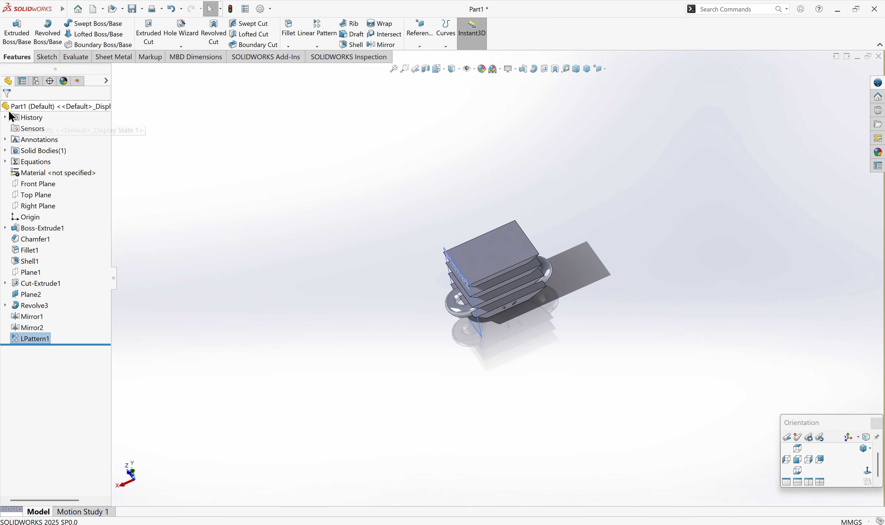
# Start a Circular Pattern of LPattern1 using the face of the Revolve3 ring as the rotation reference.
pyautogui.moveTo(485, 283); pyautogui.dragTo(457, 220, button='middle')
pyautogui.scroll(-6, 490, 264)
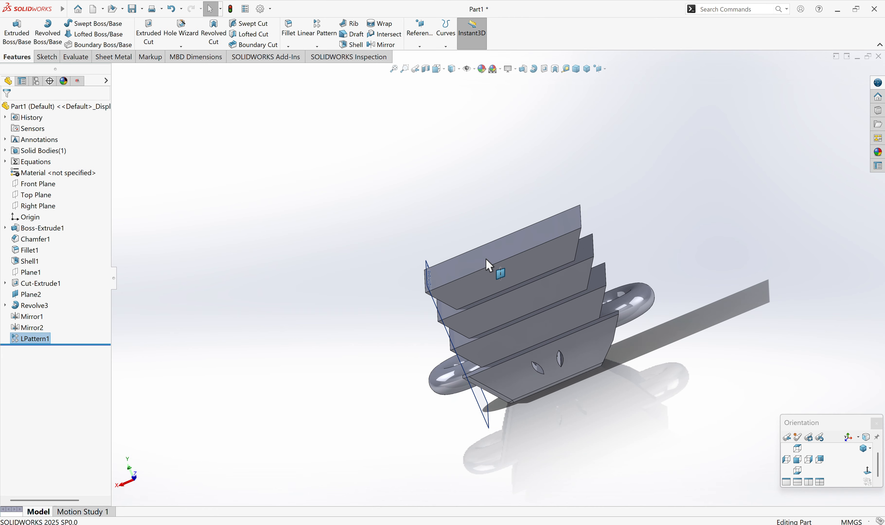
pyautogui.moveTo(515, 357); pyautogui.dragTo(705, 267, button='middle')
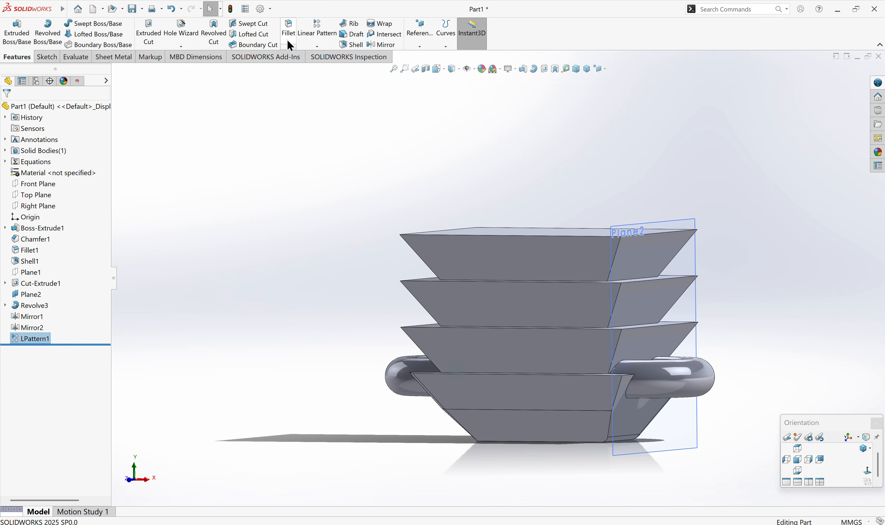
pyautogui.click(323, 48)
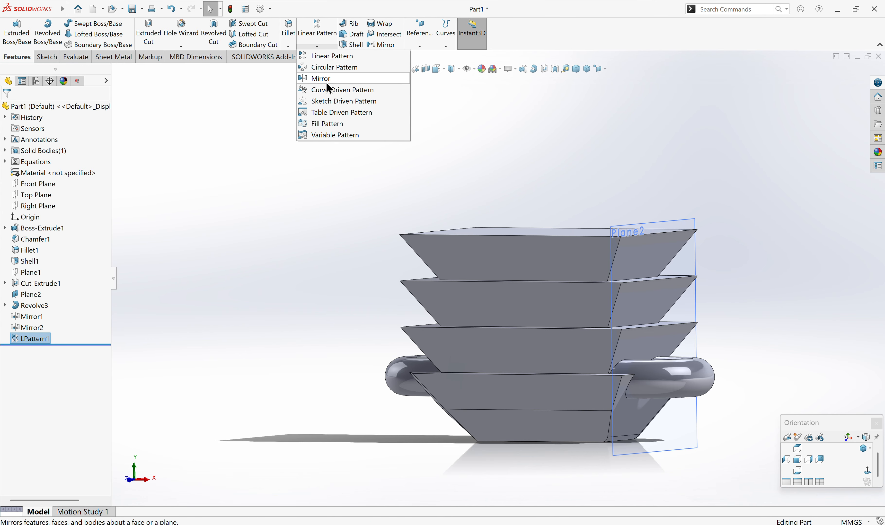
pyautogui.click(326, 67)
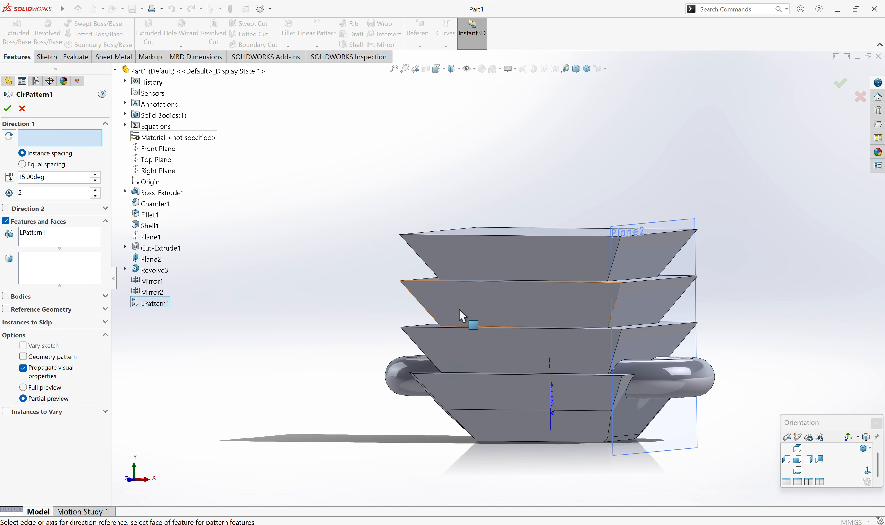
pyautogui.click(671, 382)
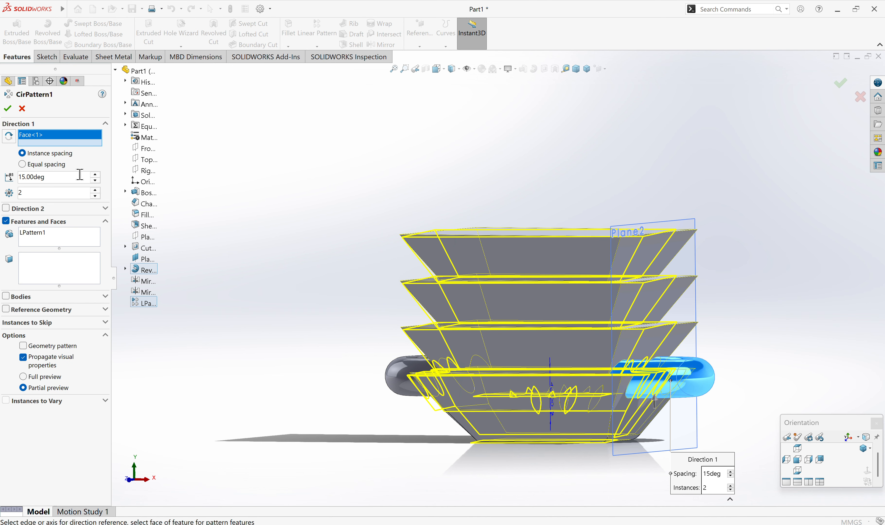
# Set the circular pattern's instance spacing to about 90 degrees with 2 instances and apply it.
pyautogui.click(95, 175)
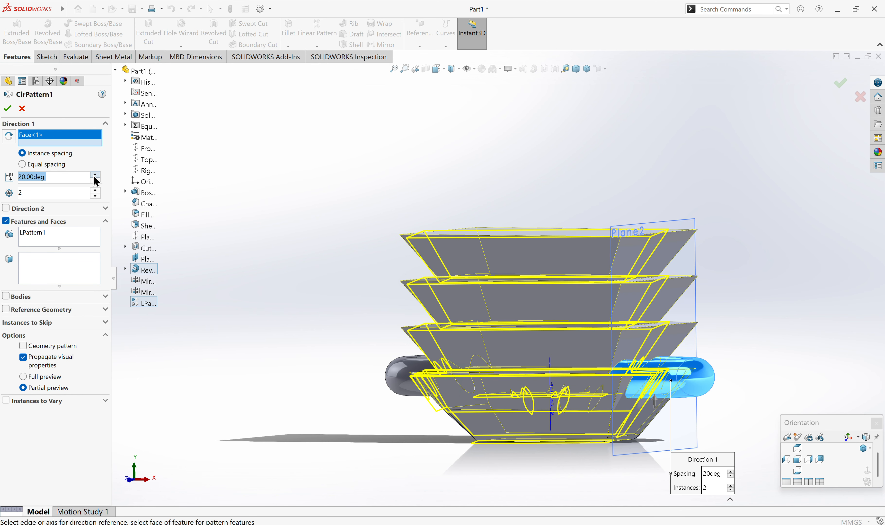
pyautogui.click(96, 175)
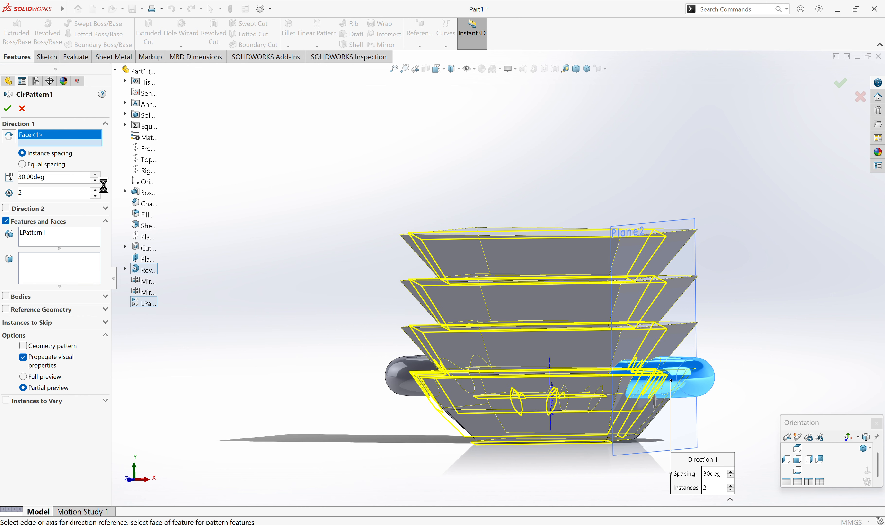
pyautogui.click(96, 175)
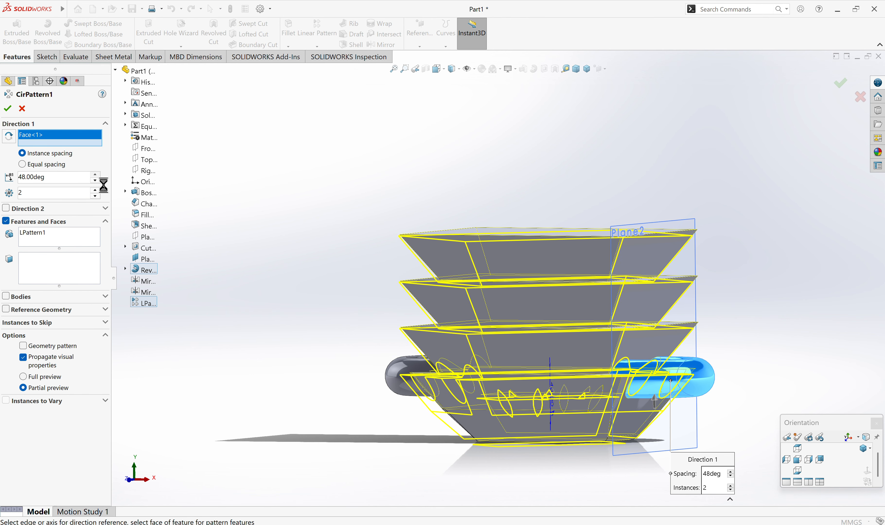
pyautogui.click(95, 175)
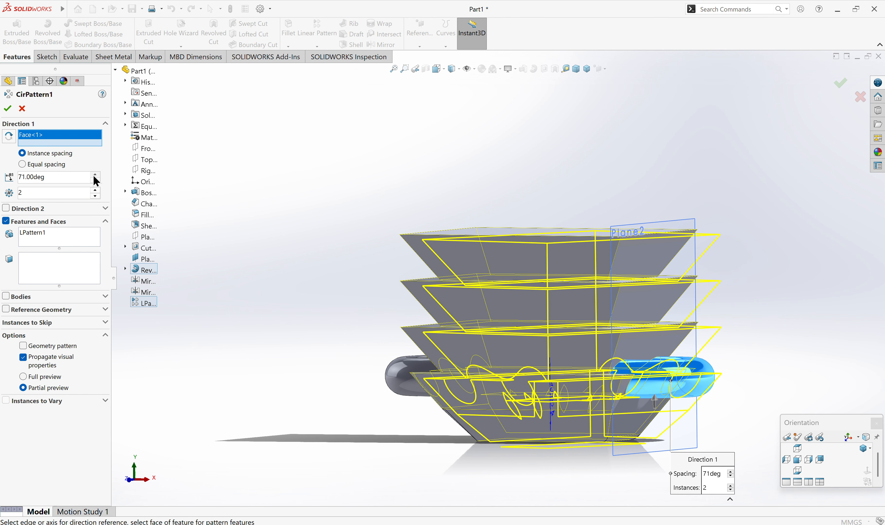
pyautogui.click(95, 175)
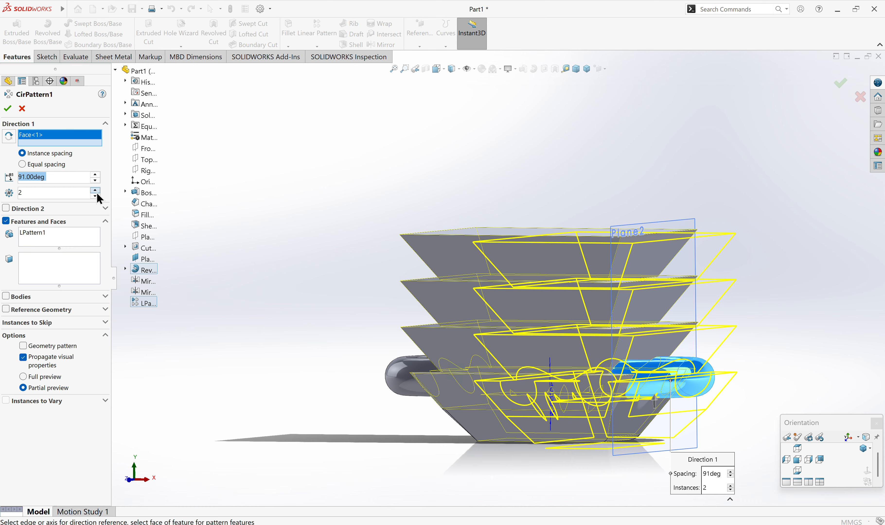
pyautogui.click(95, 180)
pyautogui.click(6, 109)
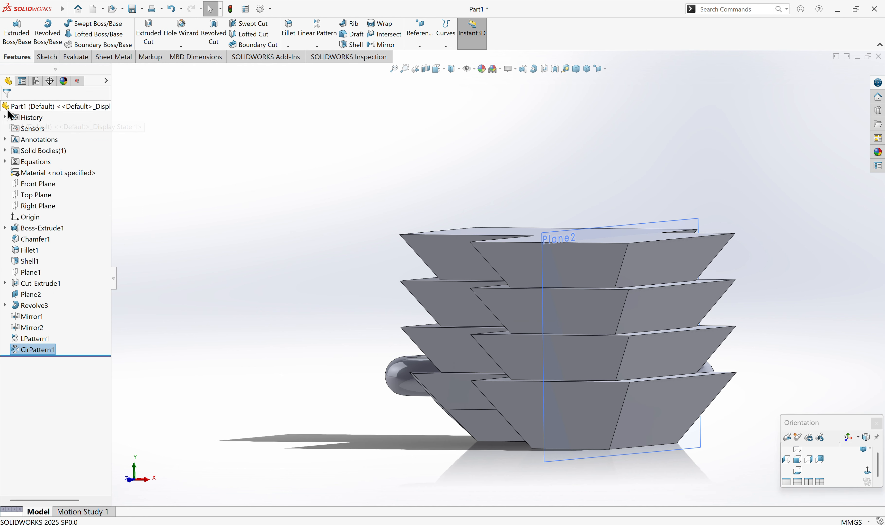
# Examine the circular-patterned stack from above and bring up the sketching tools.
pyautogui.moveTo(334, 396); pyautogui.dragTo(353, 424, button='middle')
pyautogui.scroll(7, 355, 426)
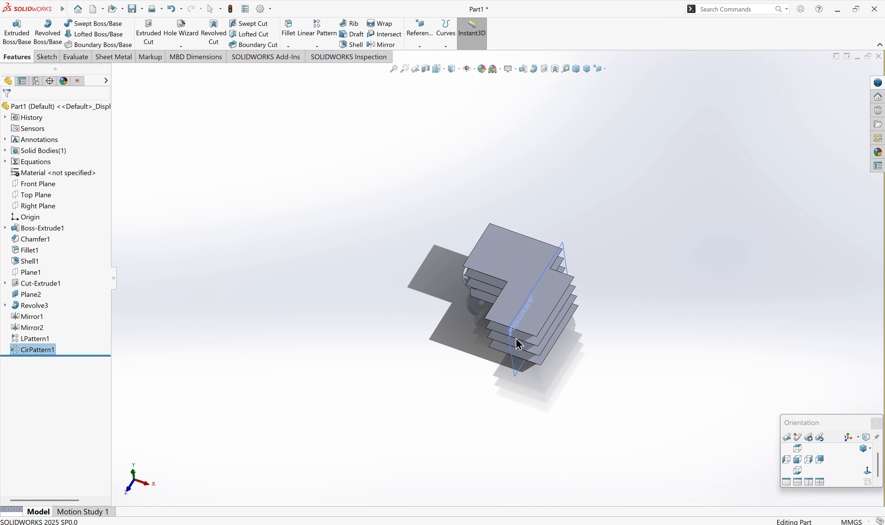
pyautogui.moveTo(517, 342); pyautogui.dragTo(475, 390, button='middle')
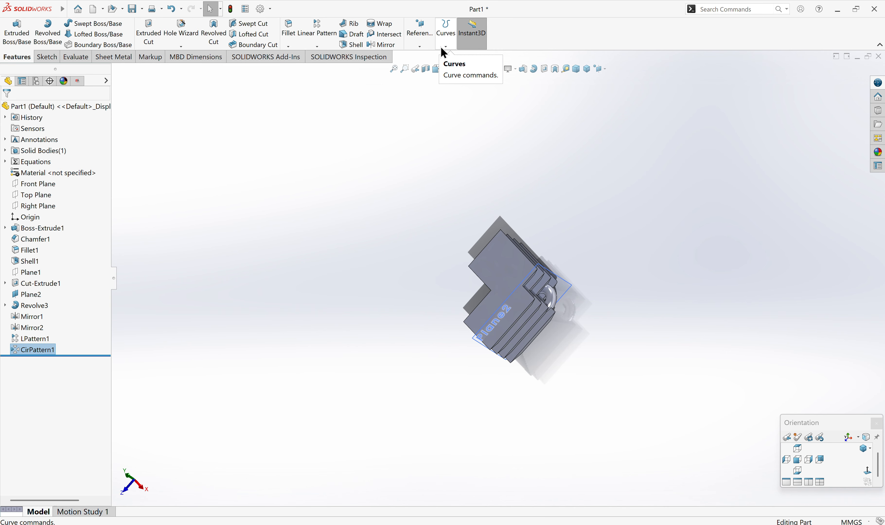
pyautogui.click(54, 58)
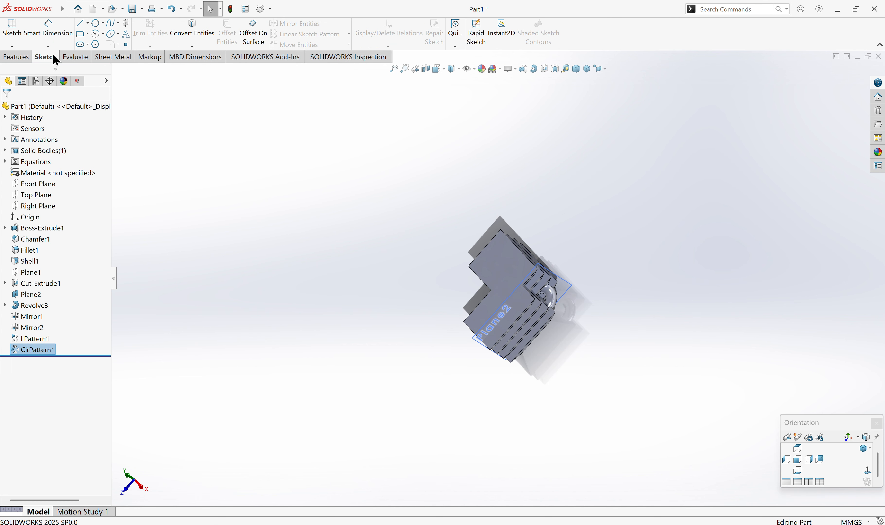
# Measure the long edge of the outermost patterned plate and its distance to the matching edge of the adjacent plate.
pyautogui.click(73, 58)
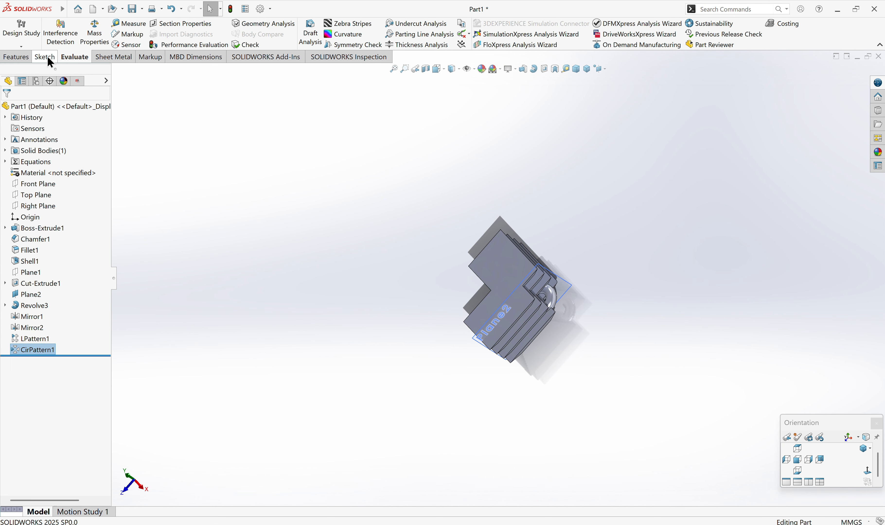
pyautogui.click(128, 24)
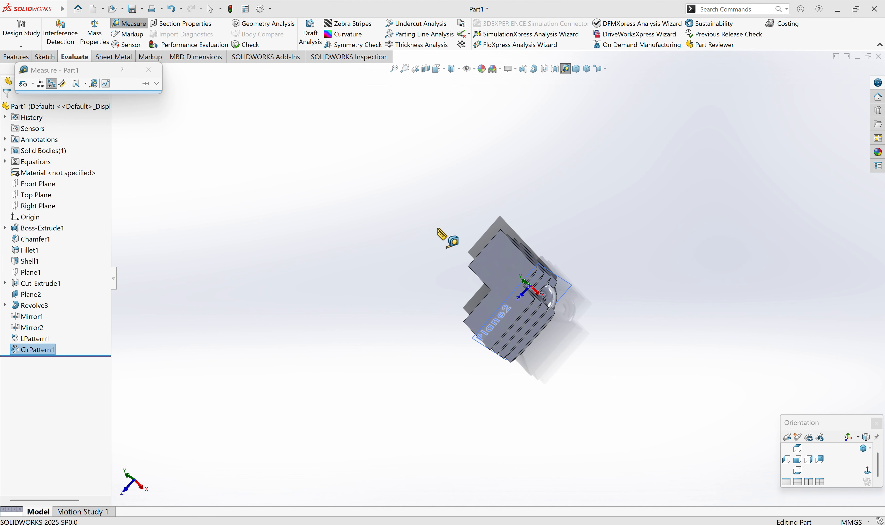
pyautogui.moveTo(446, 237); pyautogui.dragTo(525, 297, button='middle')
pyautogui.scroll(-5, 404, 277)
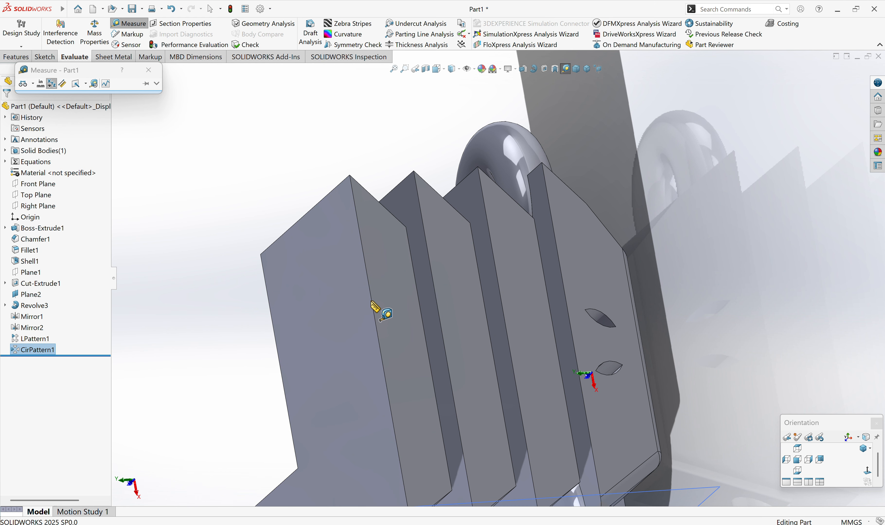
pyautogui.click(372, 306)
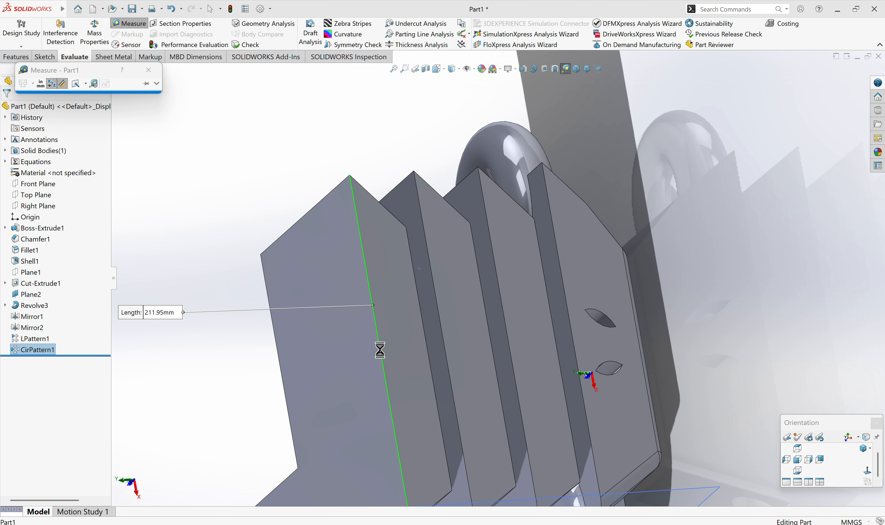
pyautogui.click(380, 349)
pyautogui.click(444, 346)
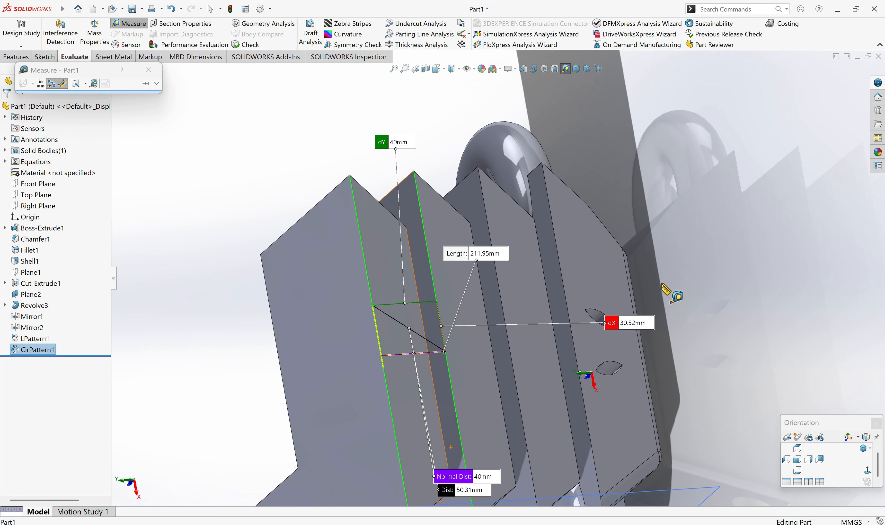
pyautogui.click(113, 103)
pyautogui.press('Escape')
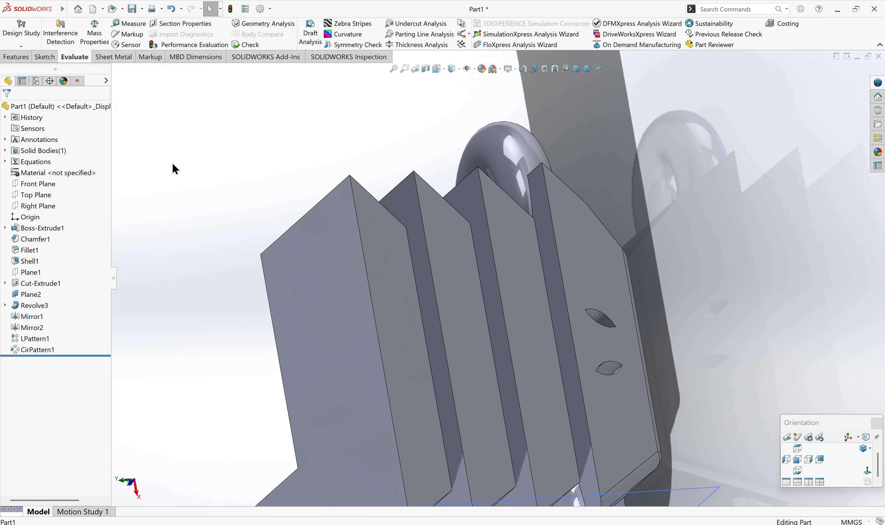
pyautogui.scroll(3, 395, 340)
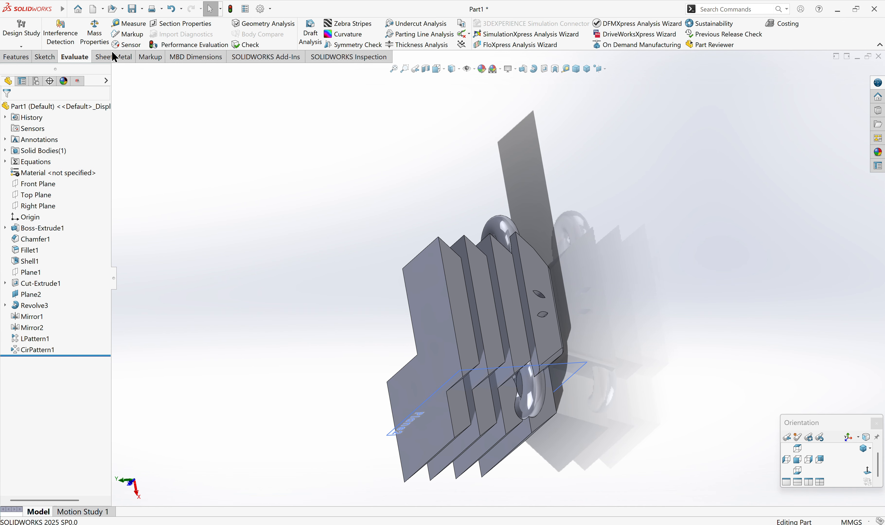
pyautogui.click(102, 58)
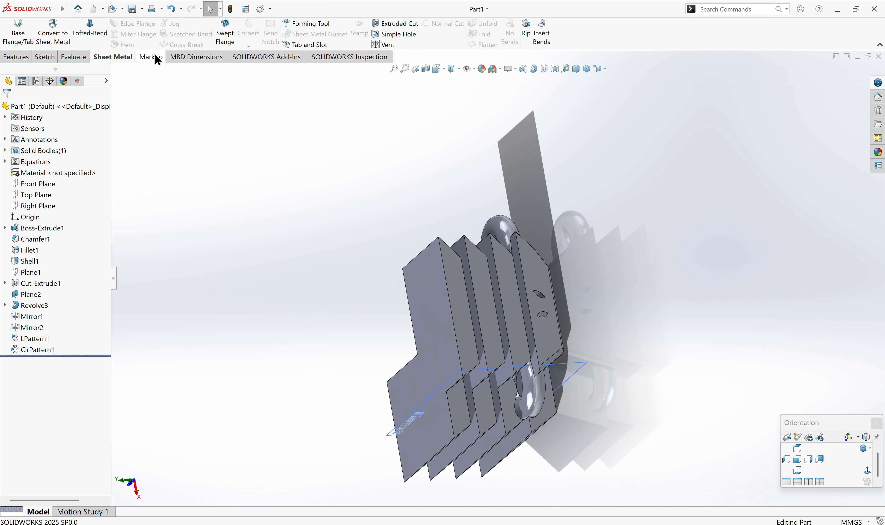
pyautogui.click(49, 58)
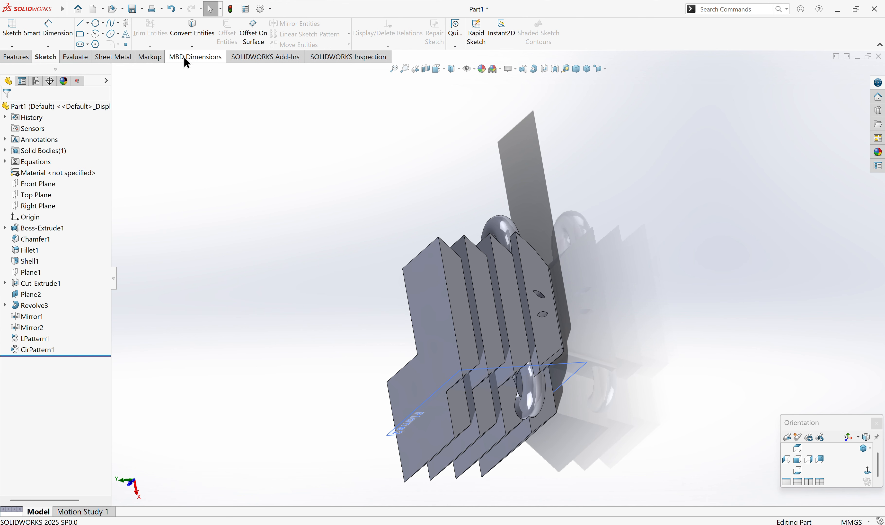